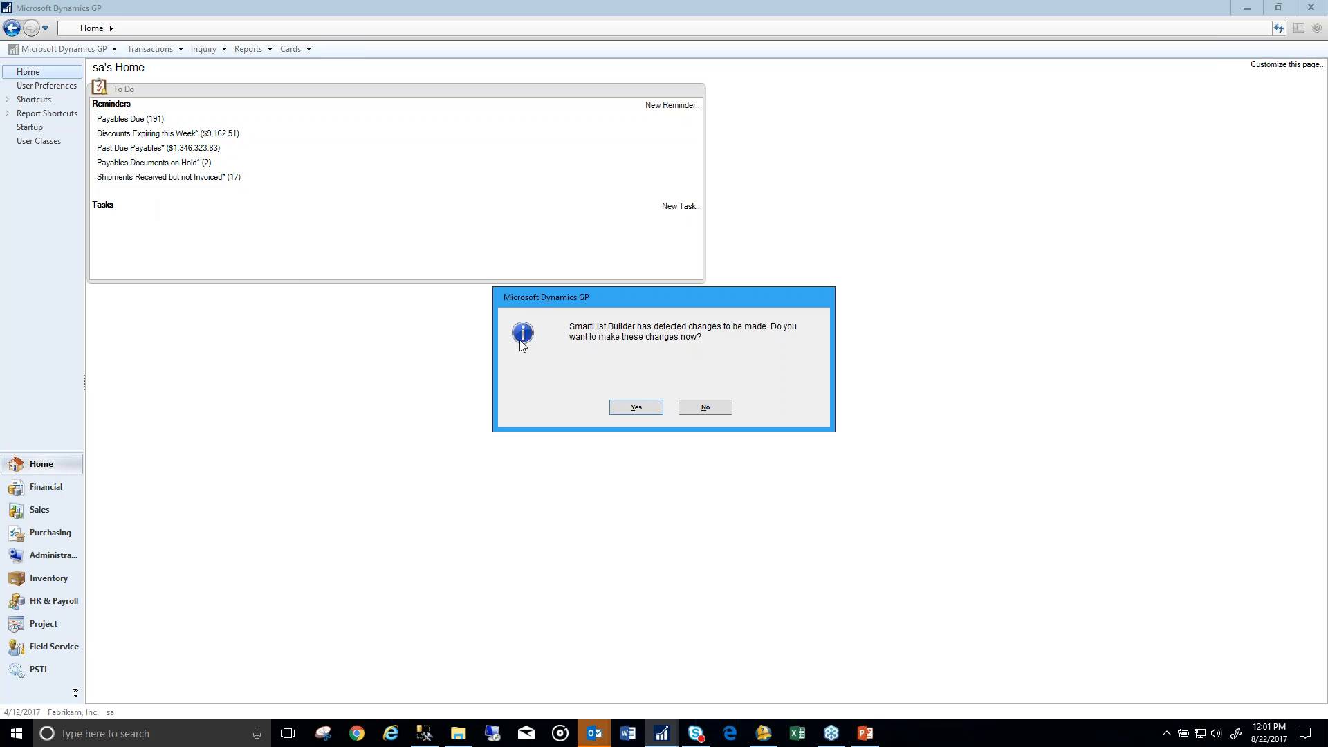
# Step: Accept the detected SmartList Builder changes and open the default * list under Purchasing, Vendors in SmartList
pyautogui.click(645, 408)
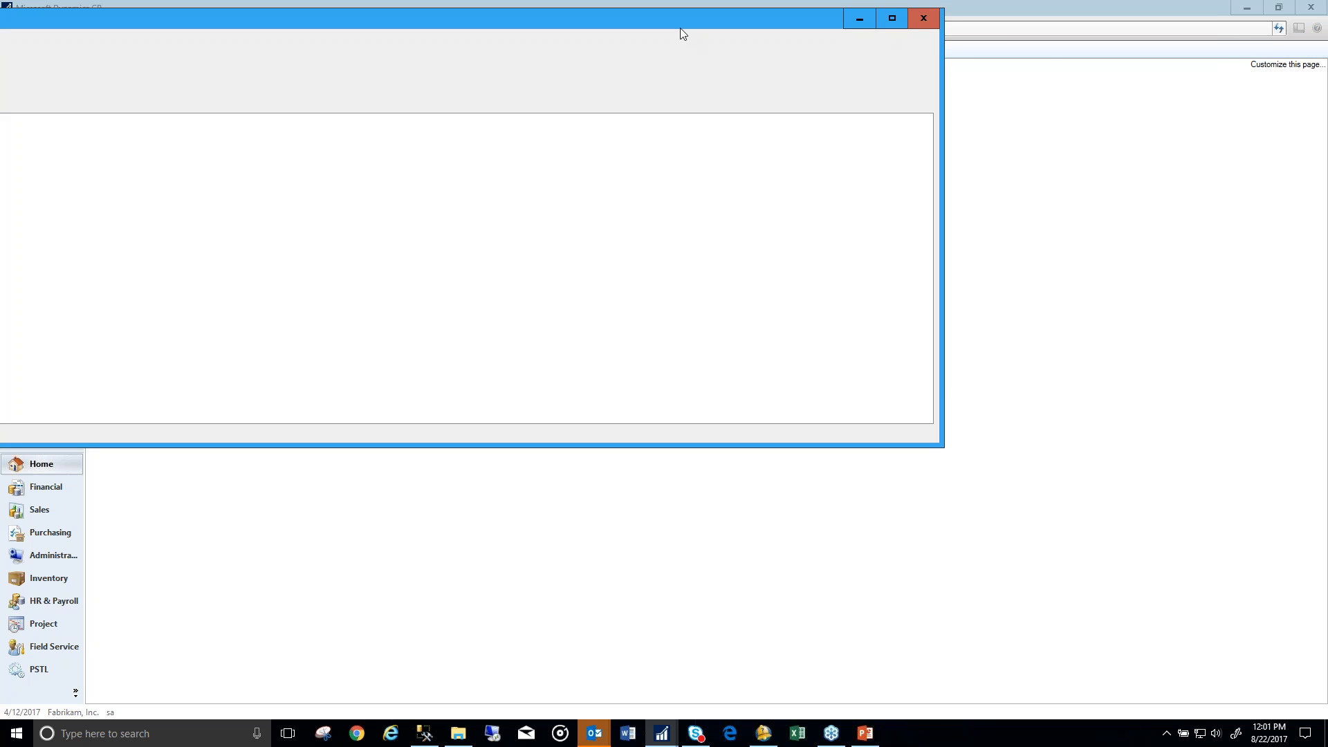
pyautogui.moveTo(683, 34); pyautogui.dragTo(975, 95)
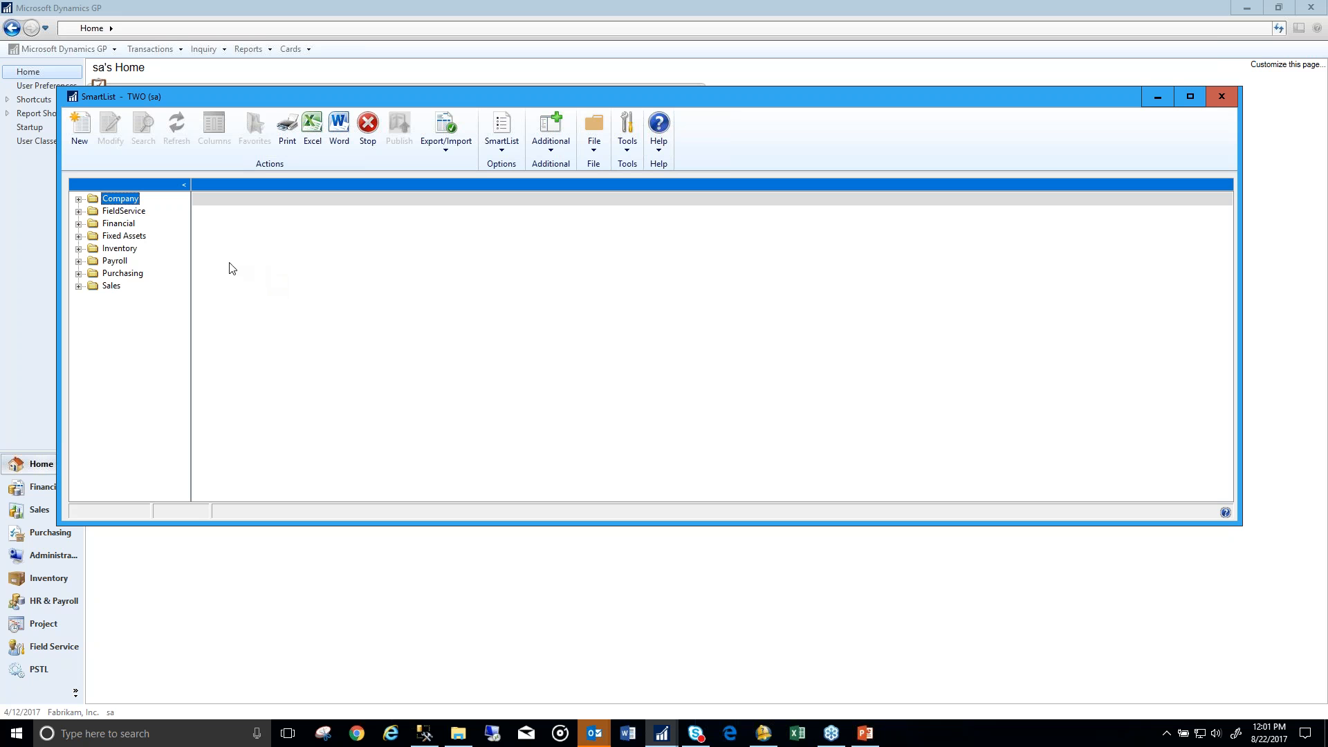
pyautogui.click(78, 273)
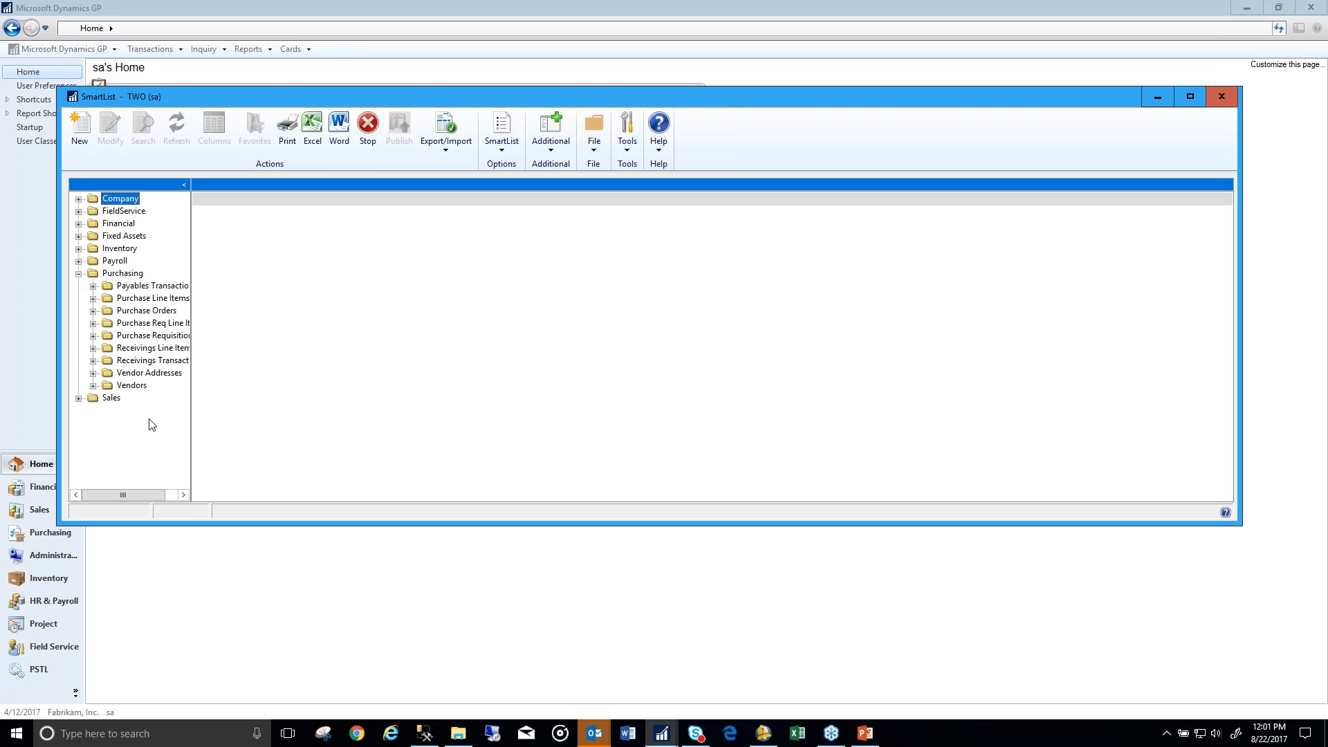
pyautogui.click(93, 386)
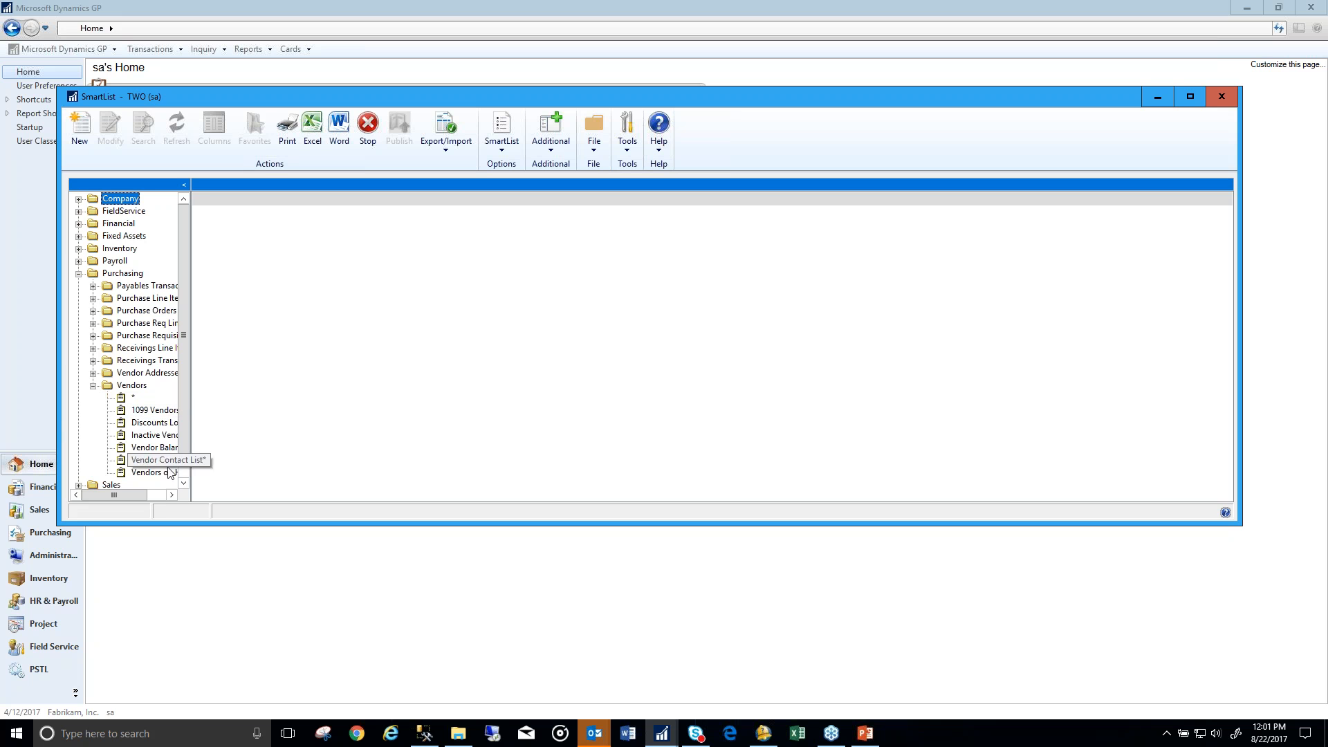
pyautogui.click(170, 499)
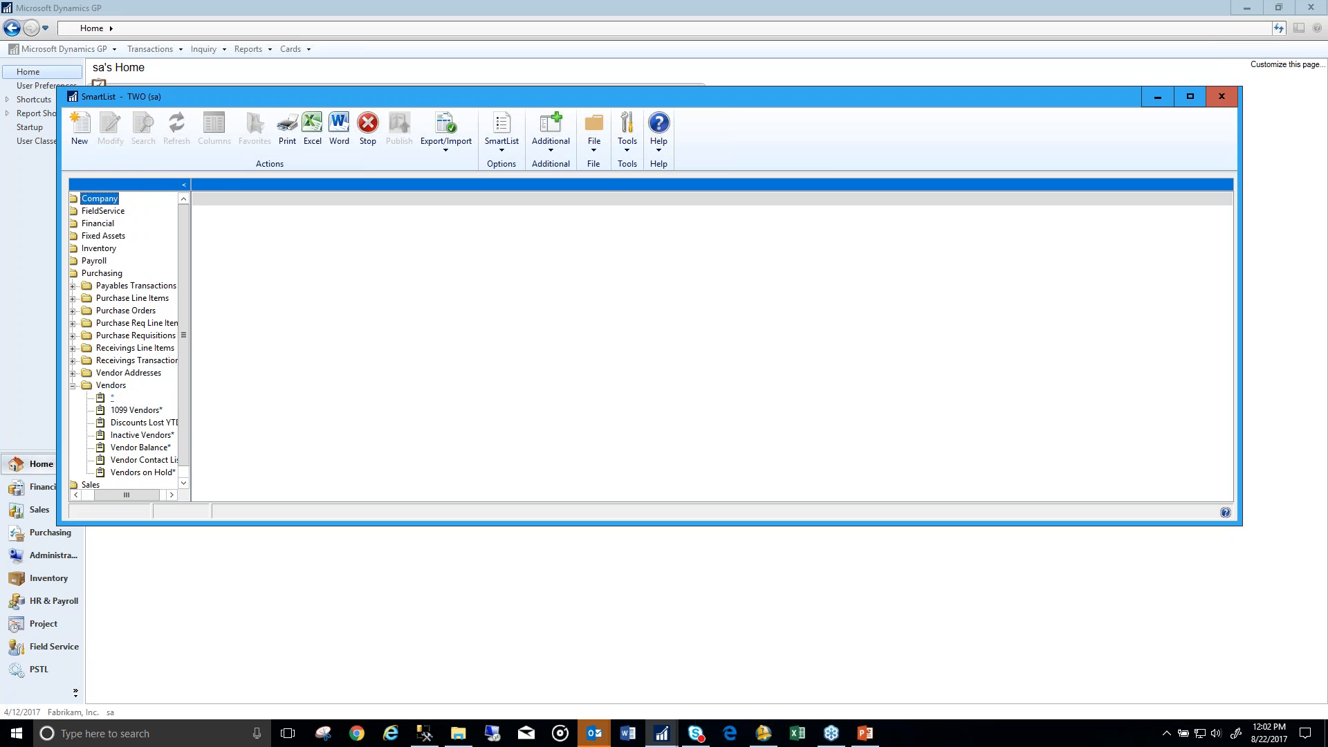
pyautogui.doubleClick(103, 398)
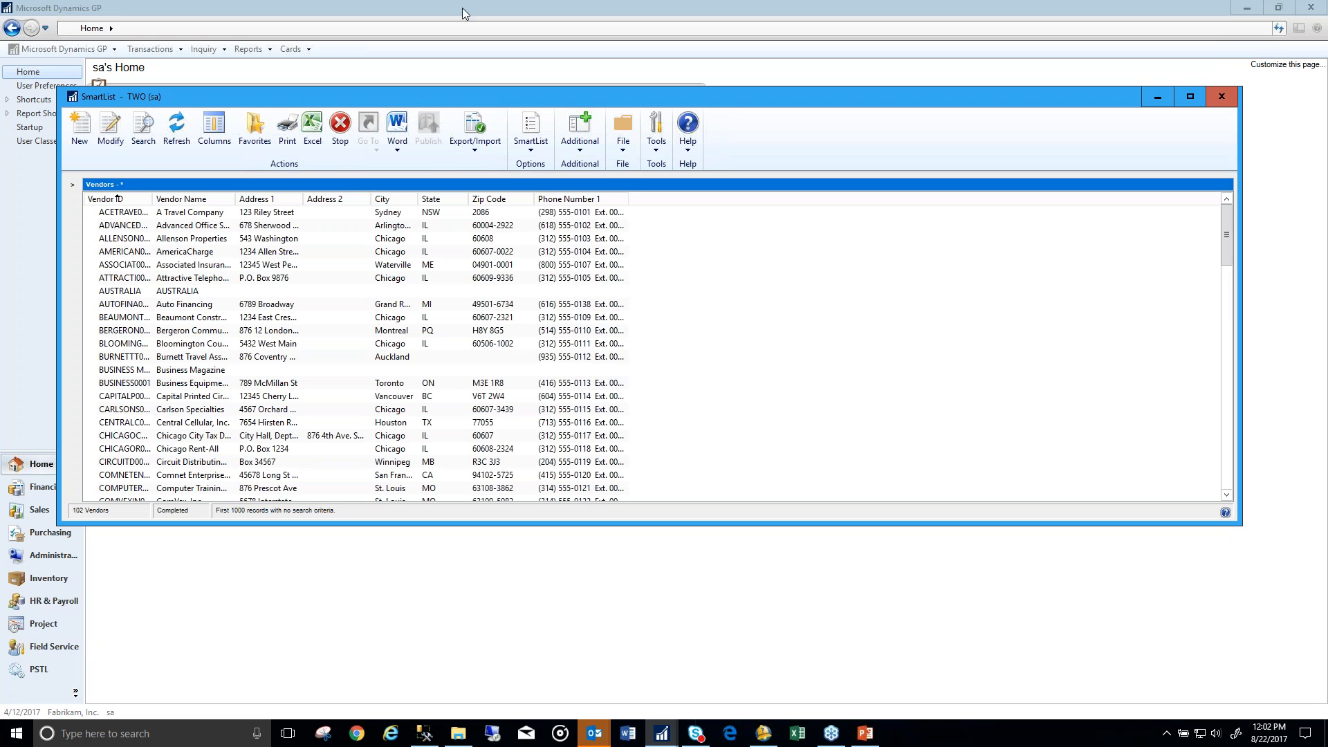
# Step: Add the 1099 Type column to the Vendors list and widen it so its values are readable
pyautogui.click(211, 133)
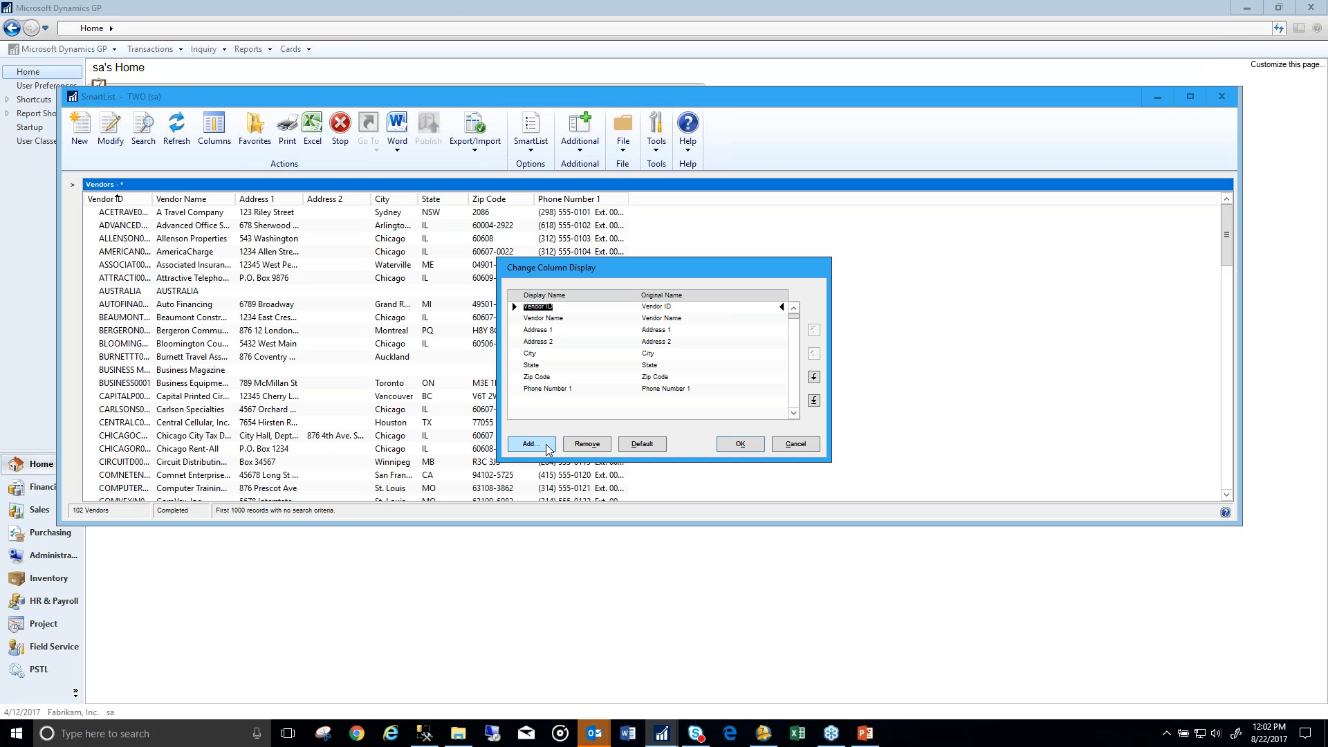
pyautogui.click(547, 446)
pyautogui.click(602, 306)
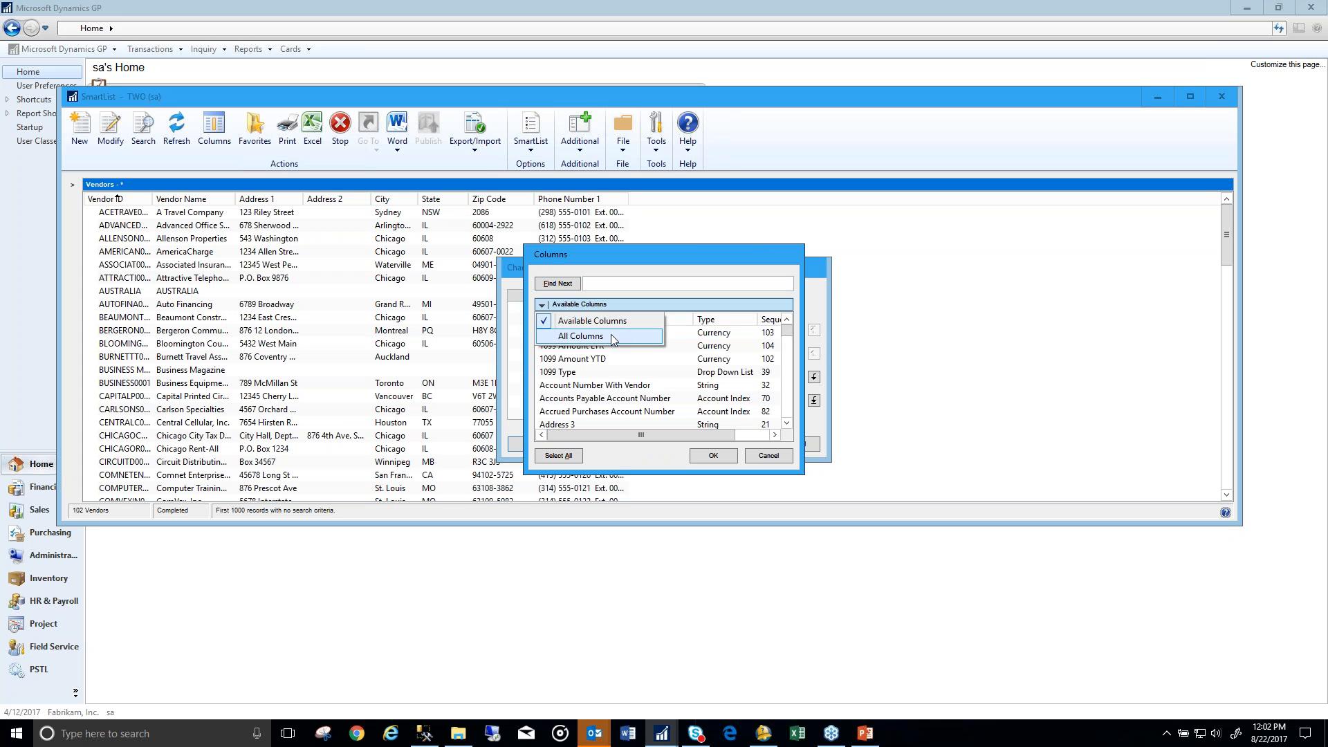
pyautogui.click(609, 335)
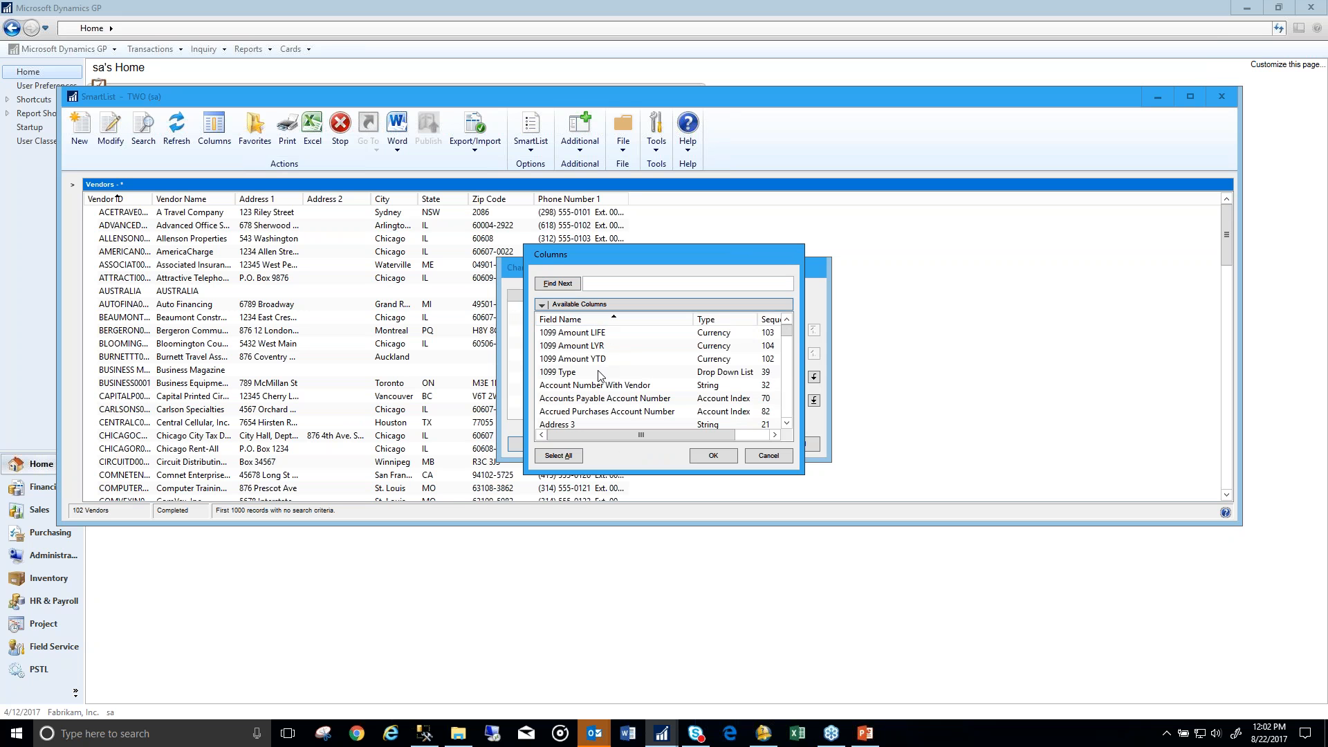
pyautogui.click(599, 374)
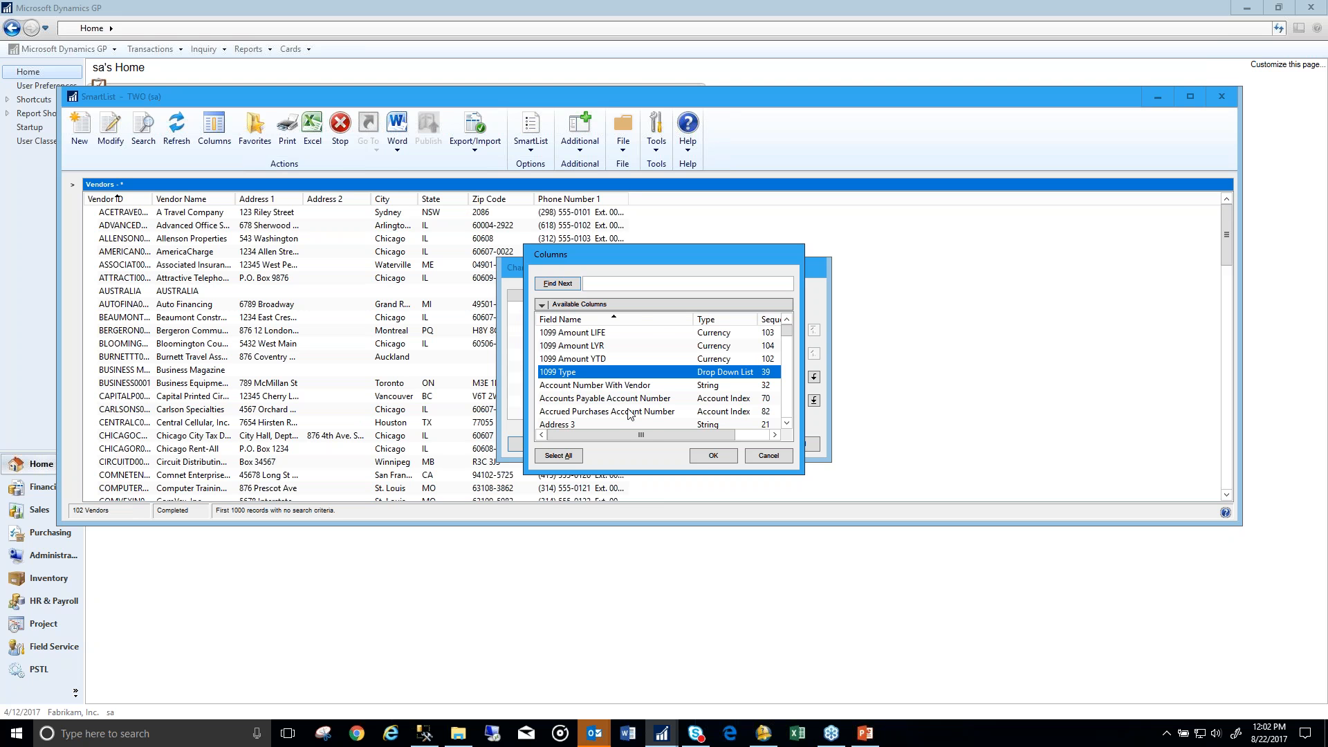
pyautogui.click(708, 460)
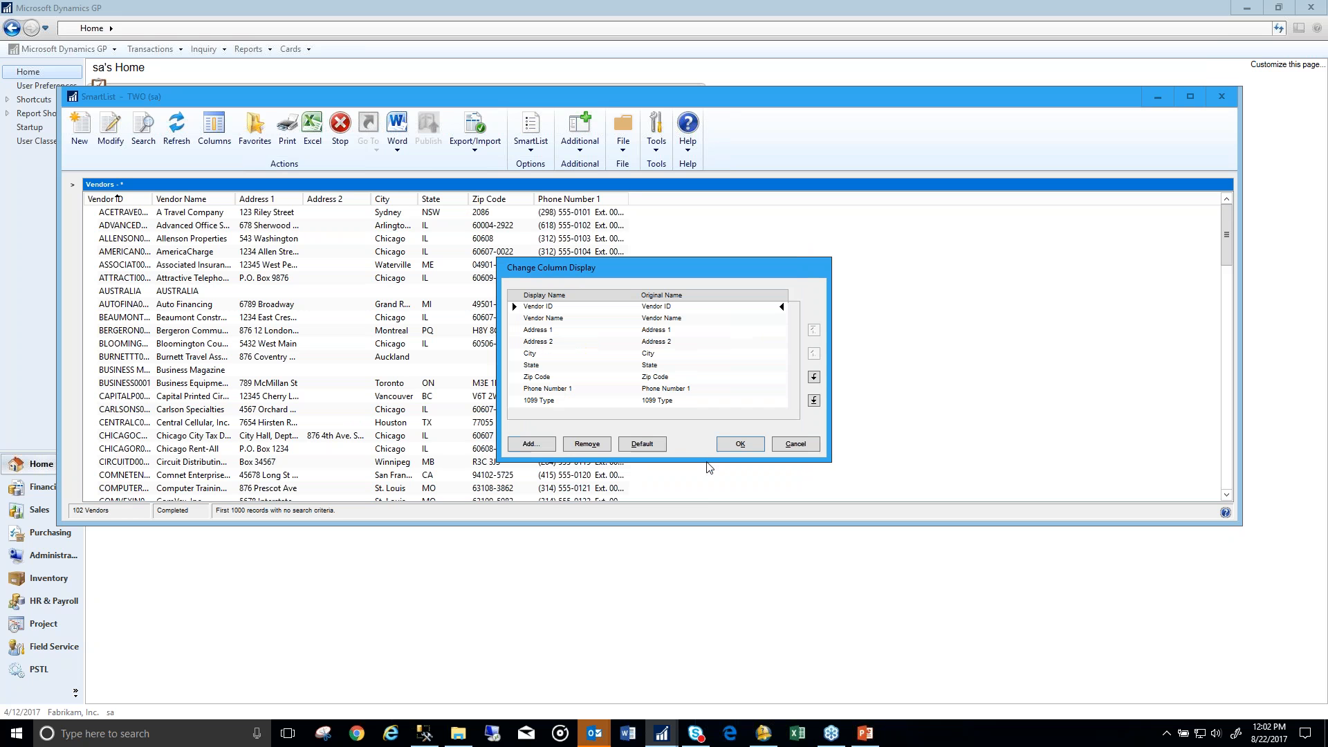
pyautogui.click(740, 441)
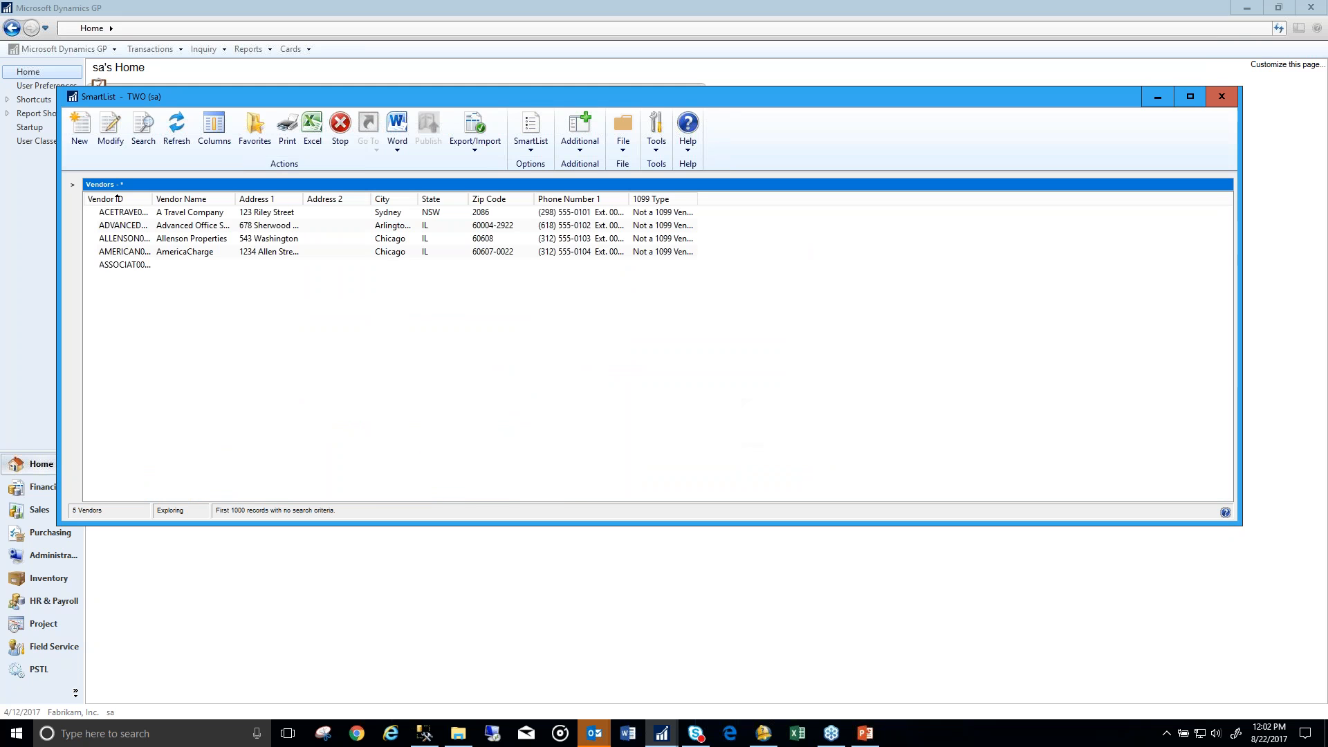
pyautogui.moveTo(696, 198); pyautogui.dragTo(808, 198)
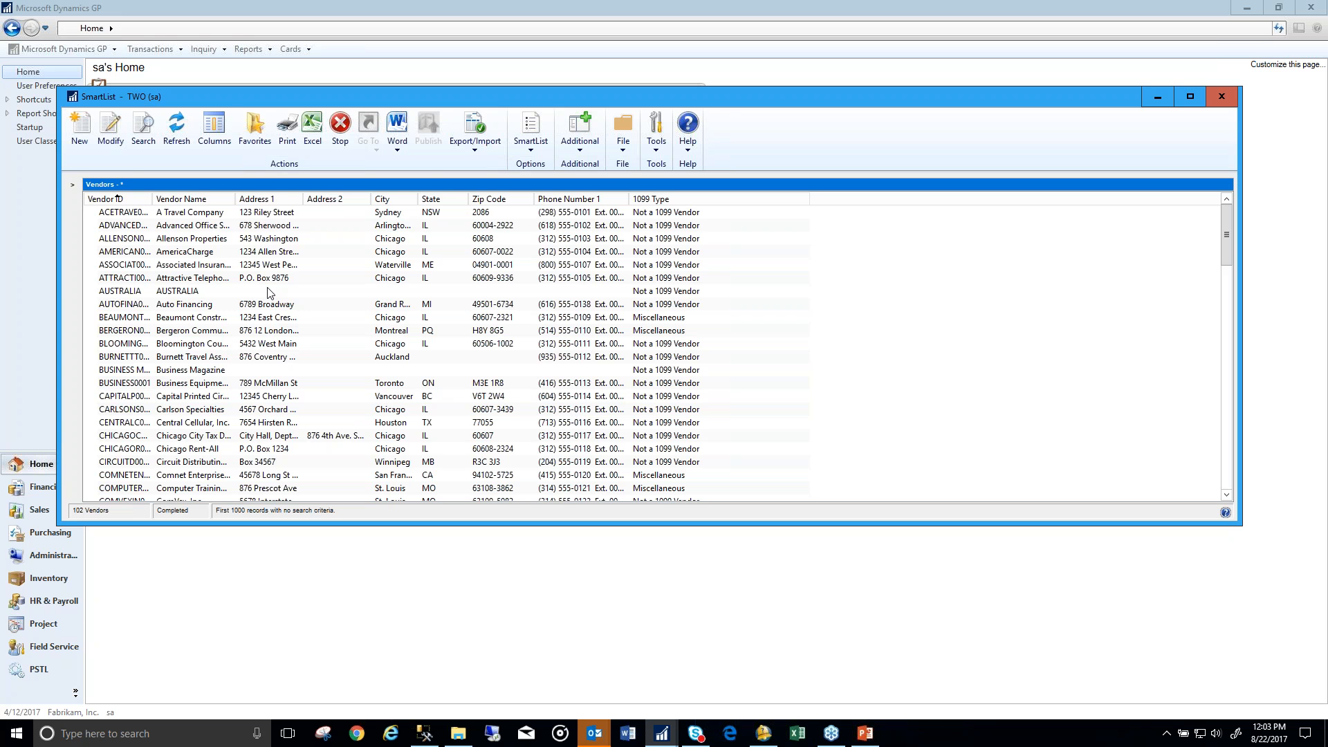
# Step: Look through all columns offered for the Vendors list, including the finance charge fields, without adding any
pyautogui.click(214, 128)
pyautogui.click(529, 443)
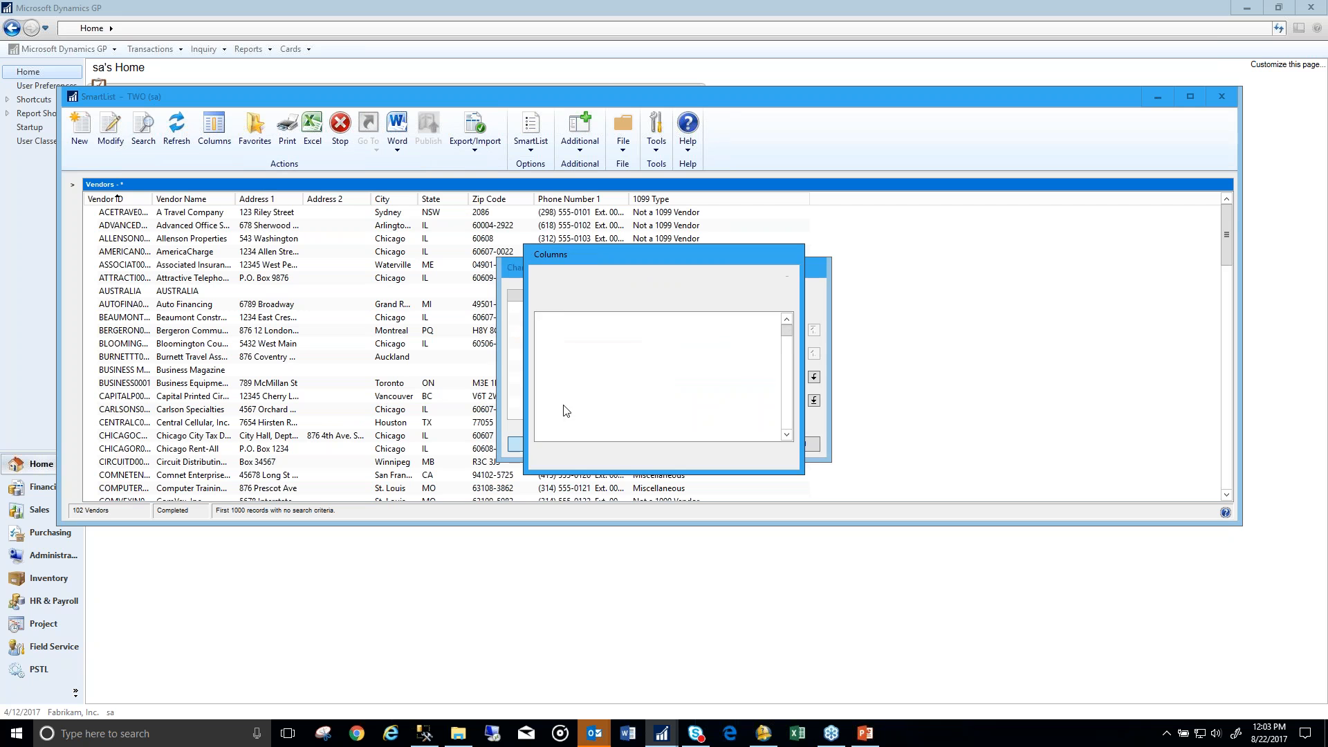
pyautogui.click(608, 306)
pyautogui.click(604, 335)
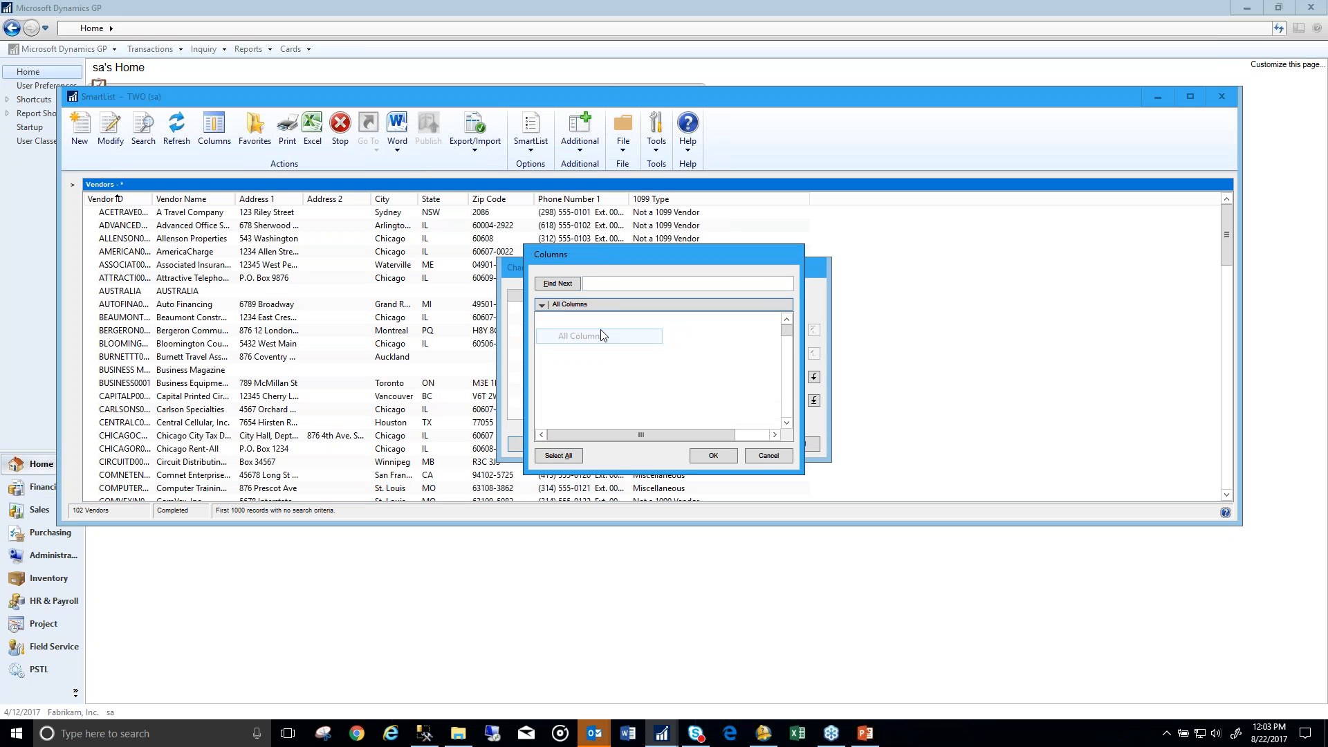
pyautogui.moveTo(792, 338); pyautogui.dragTo(792, 361)
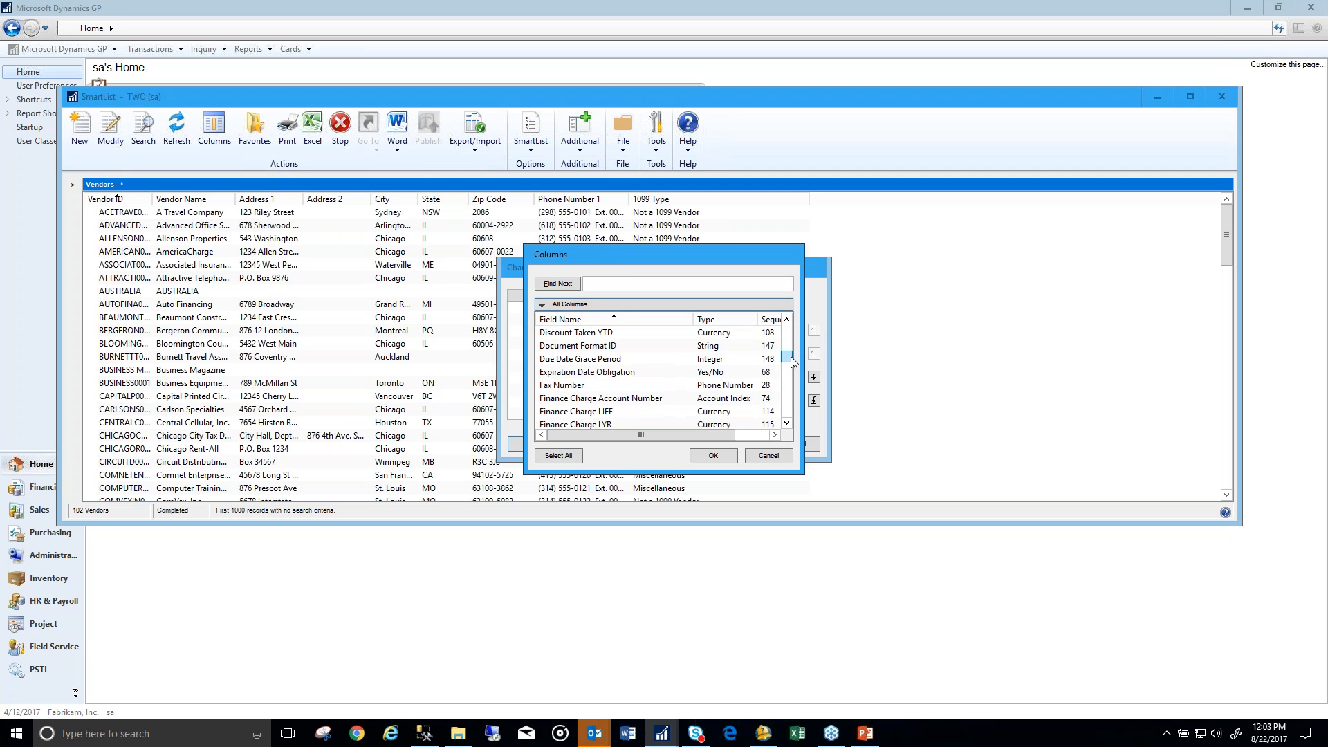
pyautogui.click(651, 398)
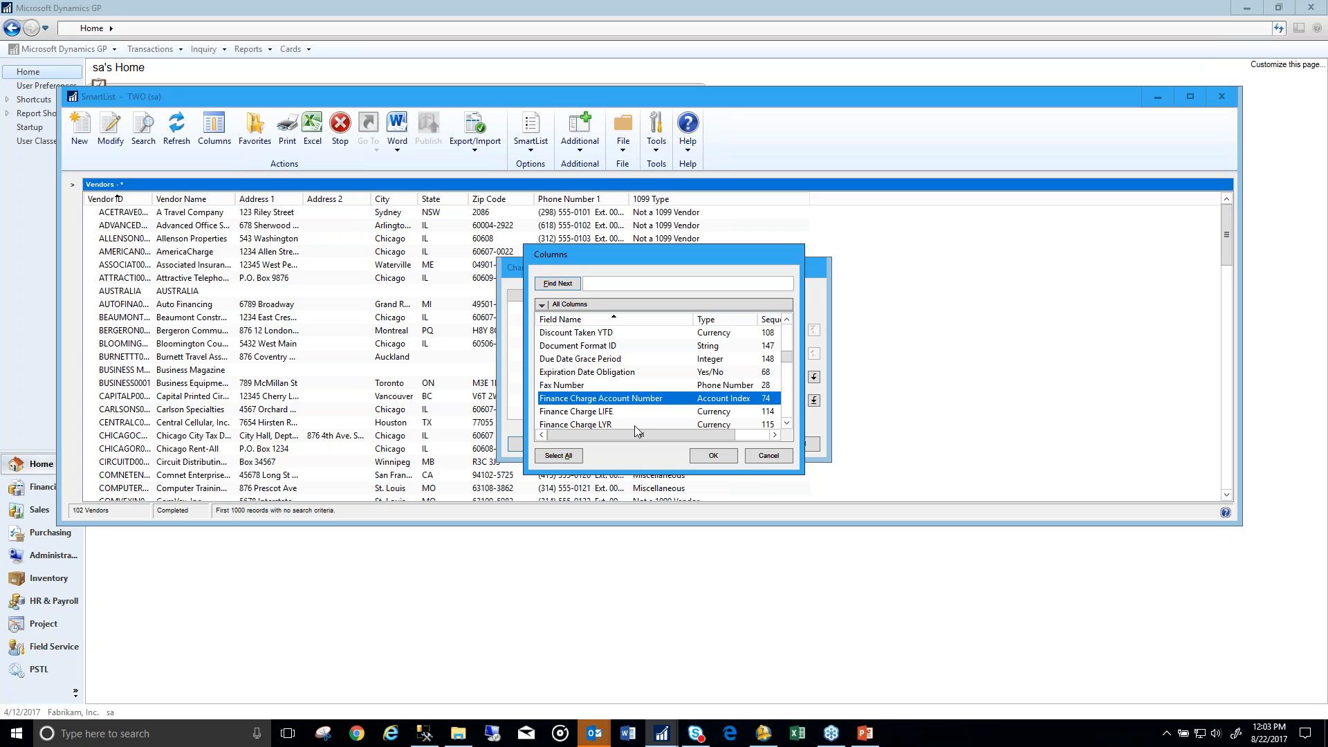
pyautogui.click(768, 455)
pyautogui.click(808, 444)
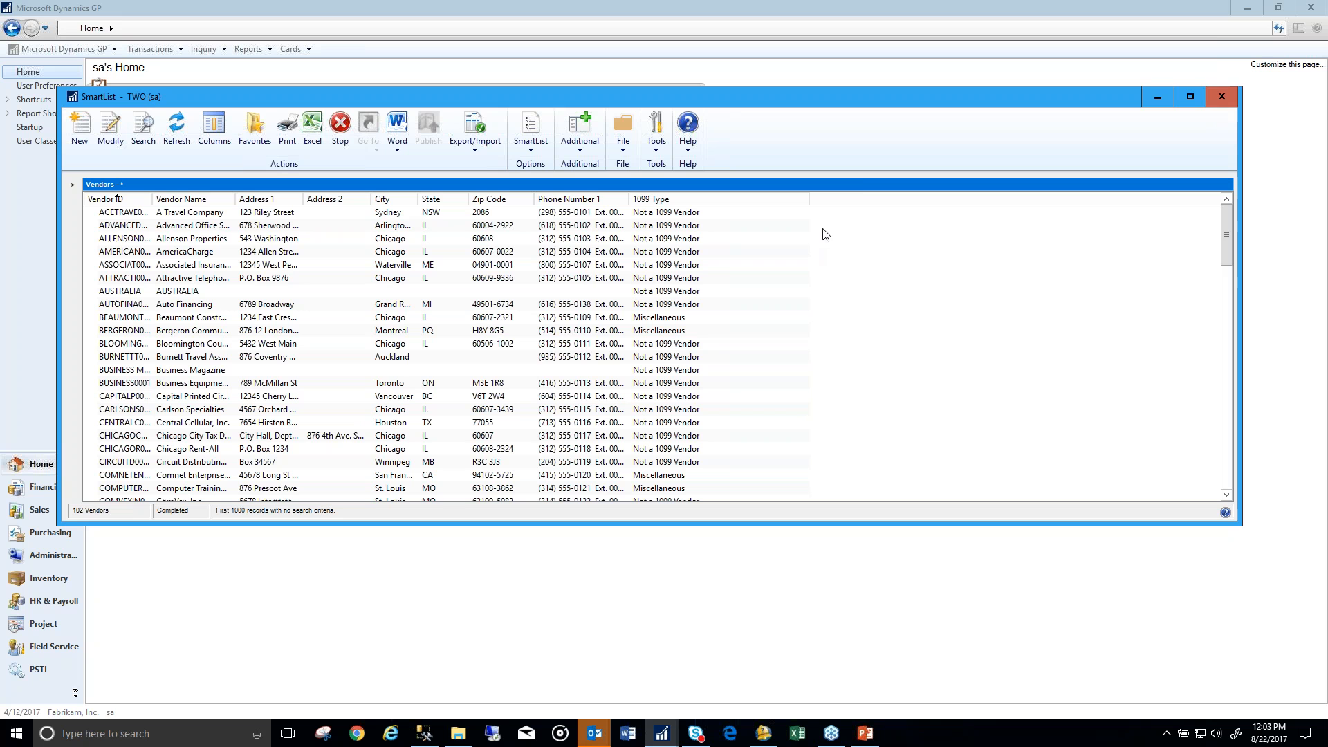
# Step: Close SmartList and open the SmartList Builder window
pyautogui.click(1219, 97)
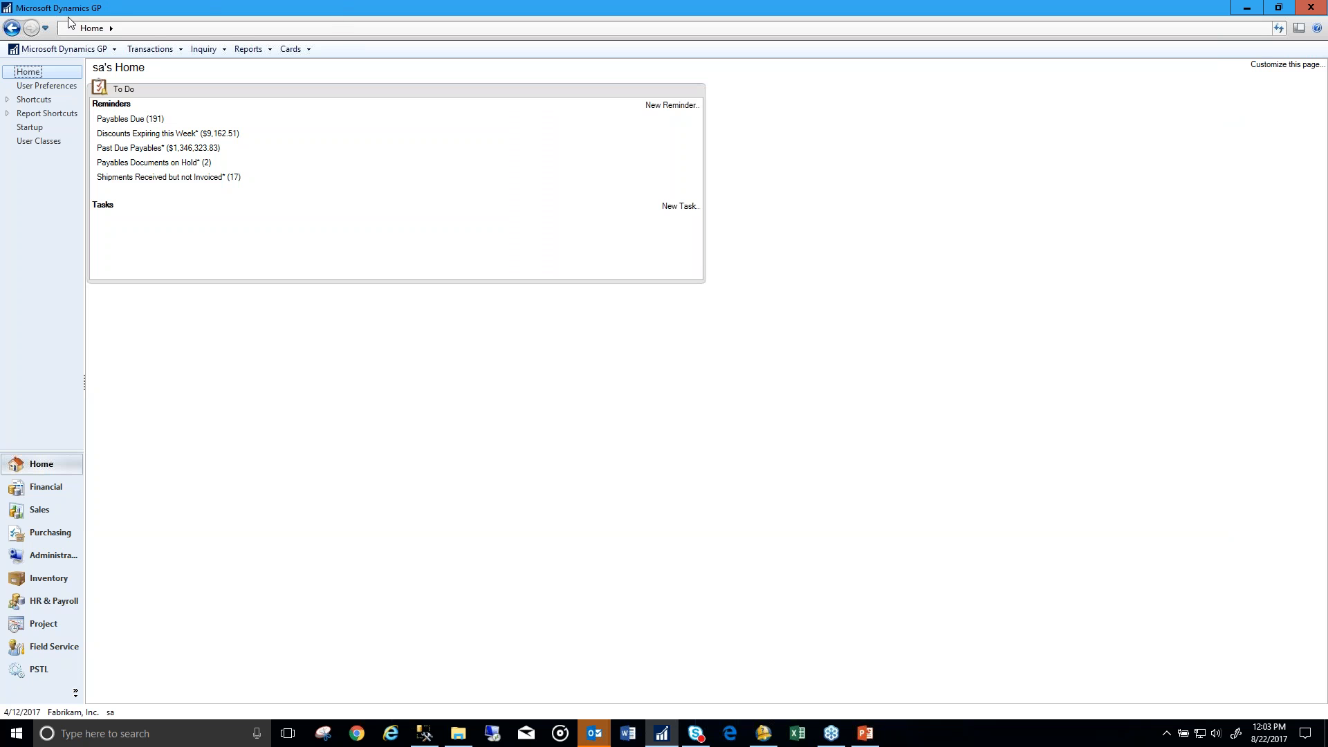
pyautogui.click(67, 48)
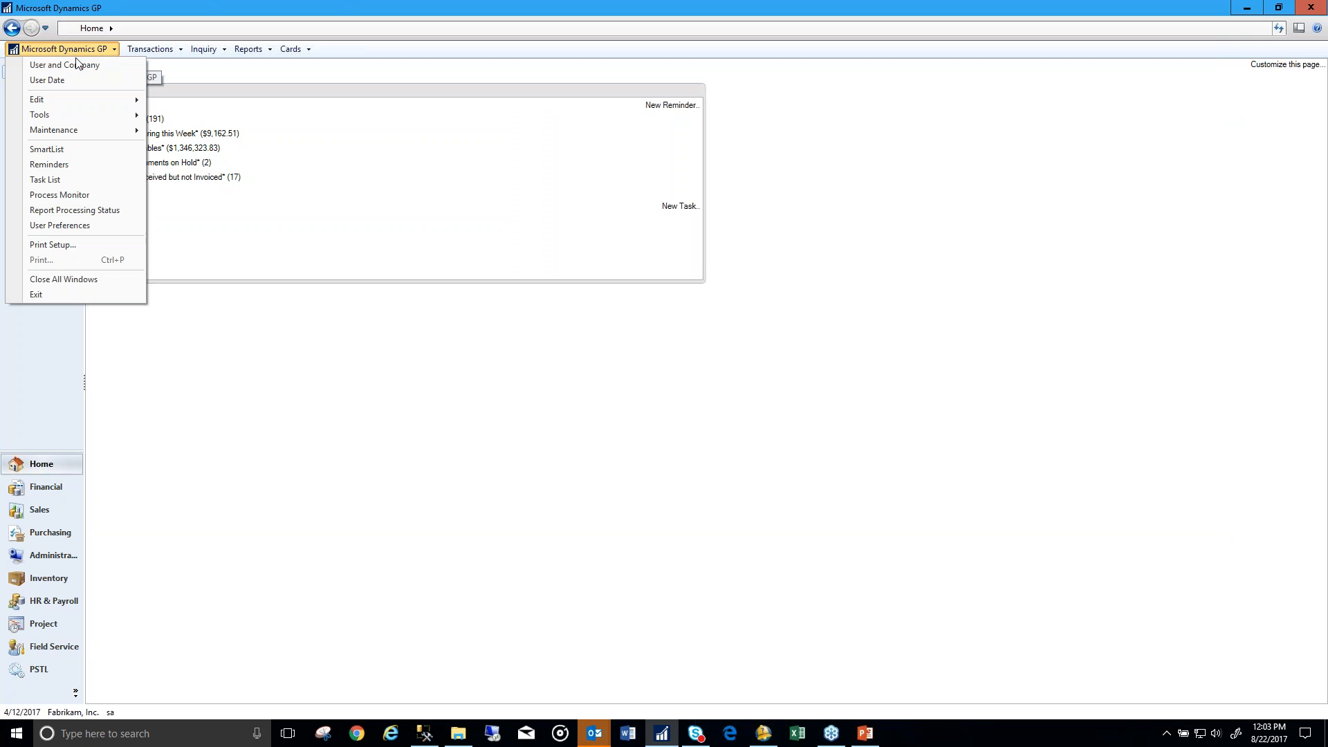
pyautogui.moveTo(97, 126)
pyautogui.moveTo(198, 164)
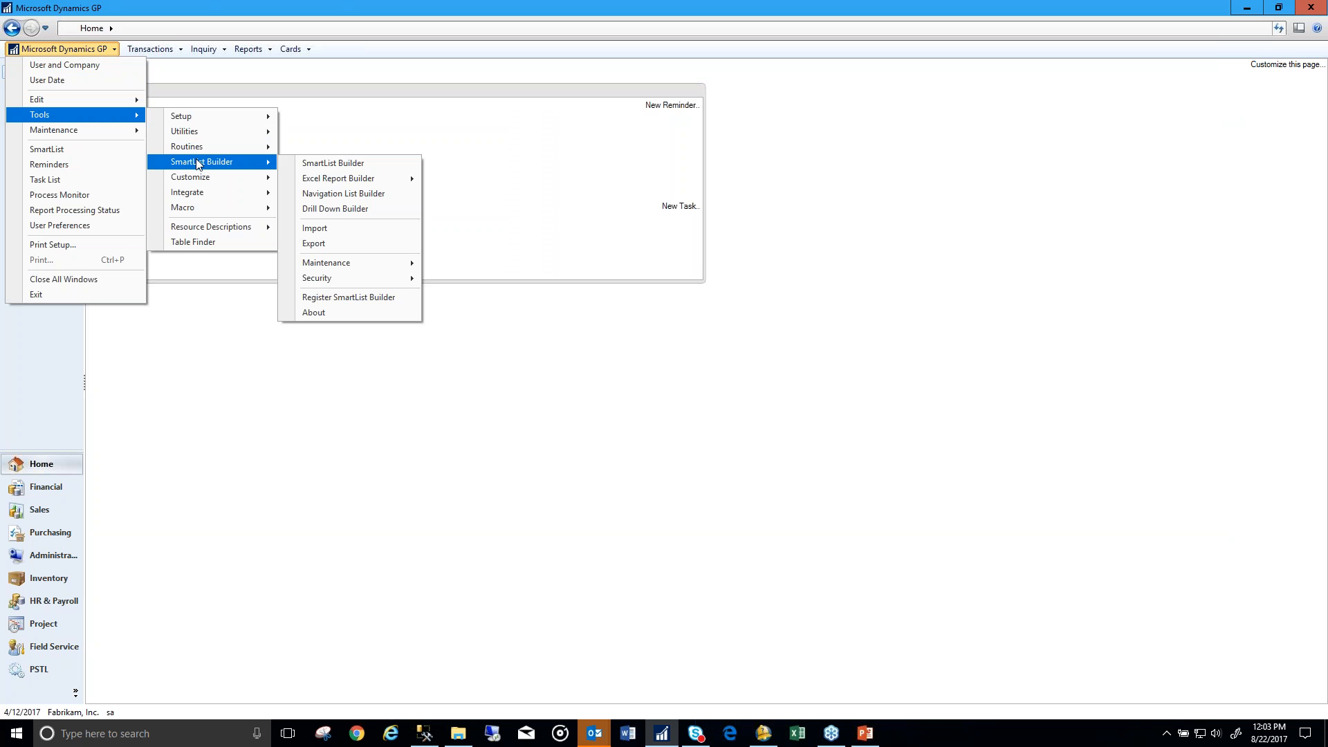
pyautogui.click(335, 165)
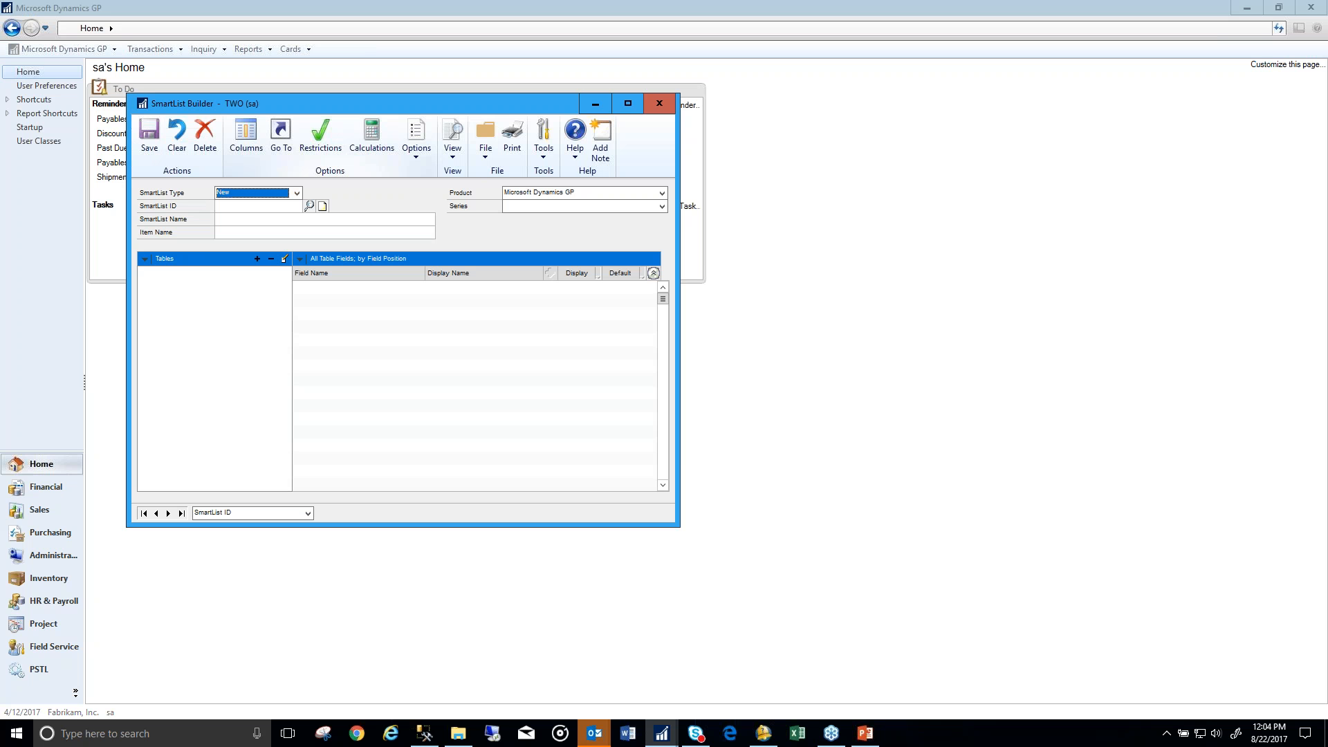
# Step: Start a SmartList of type New with the ID VENDORS W/EMAIL
pyautogui.click(296, 193)
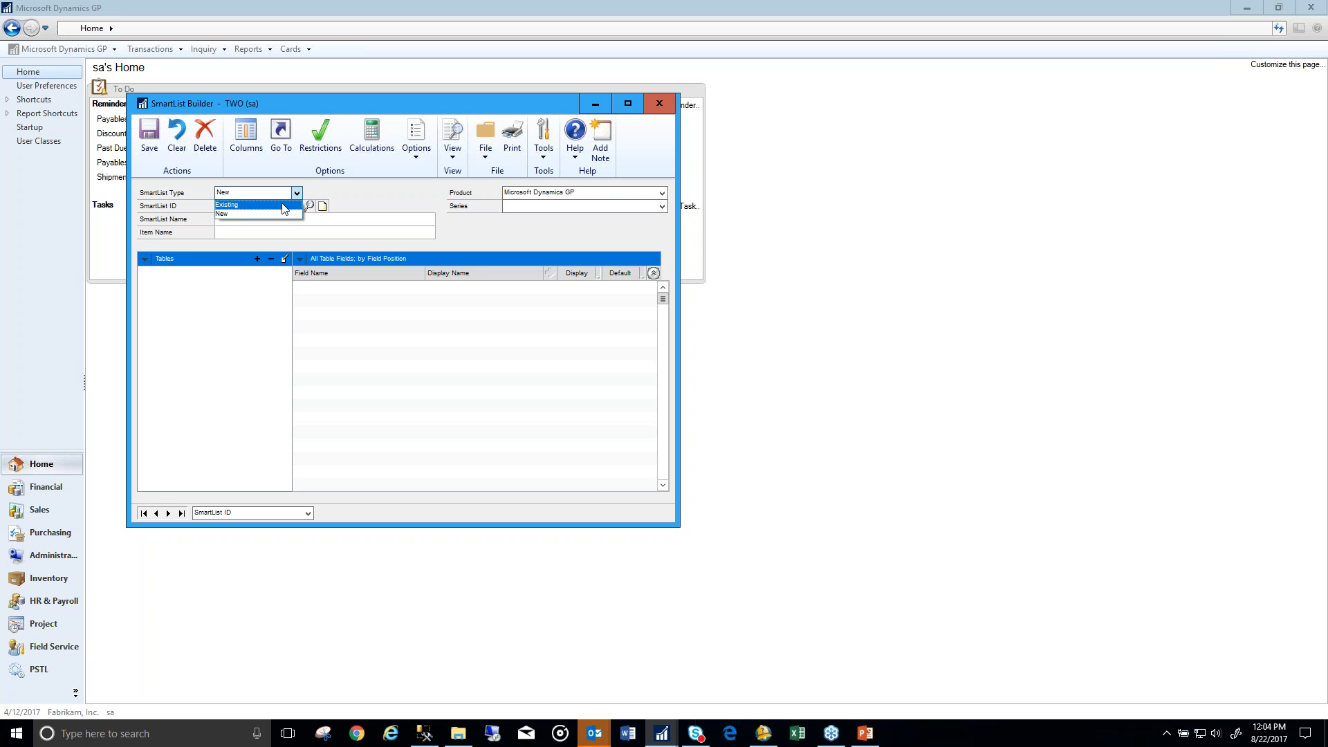
pyautogui.click(278, 213)
pyautogui.click(260, 209)
pyautogui.write('VE')
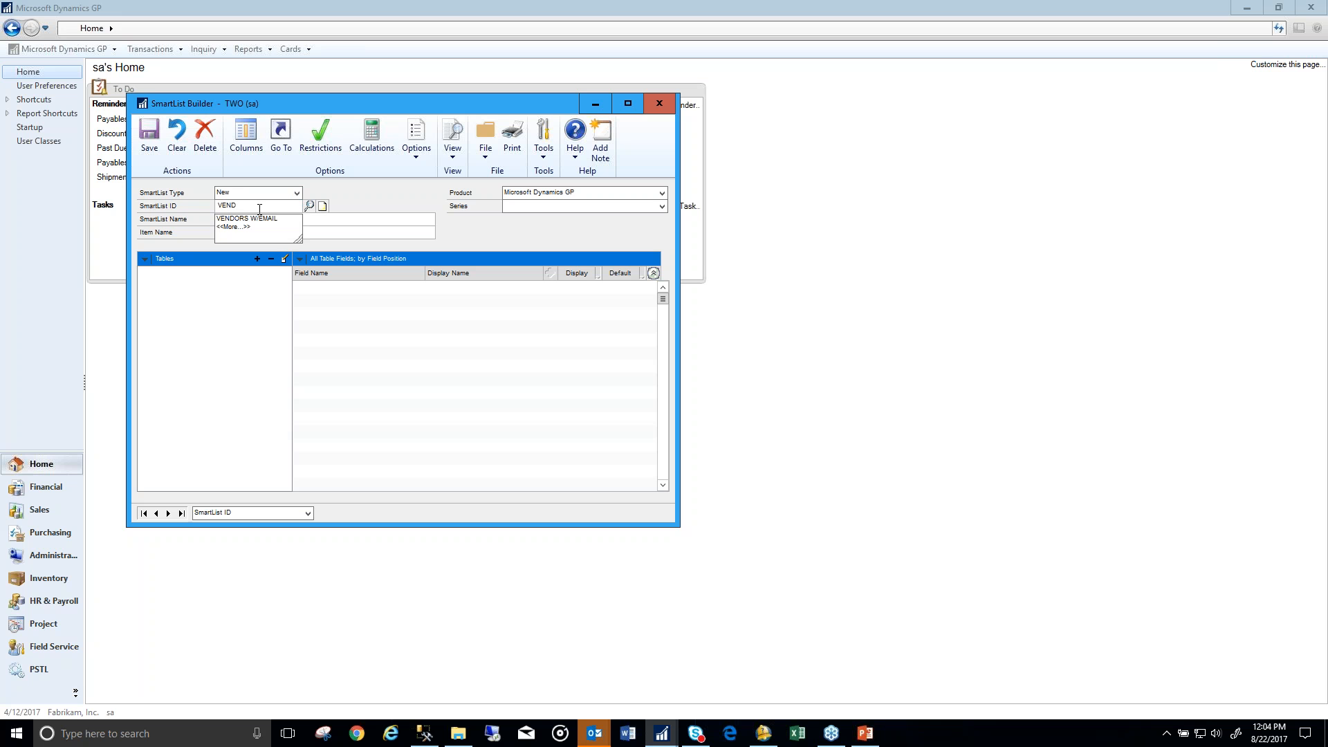
pyautogui.write('ND')
pyautogui.press('Down')
pyautogui.press('Tab')
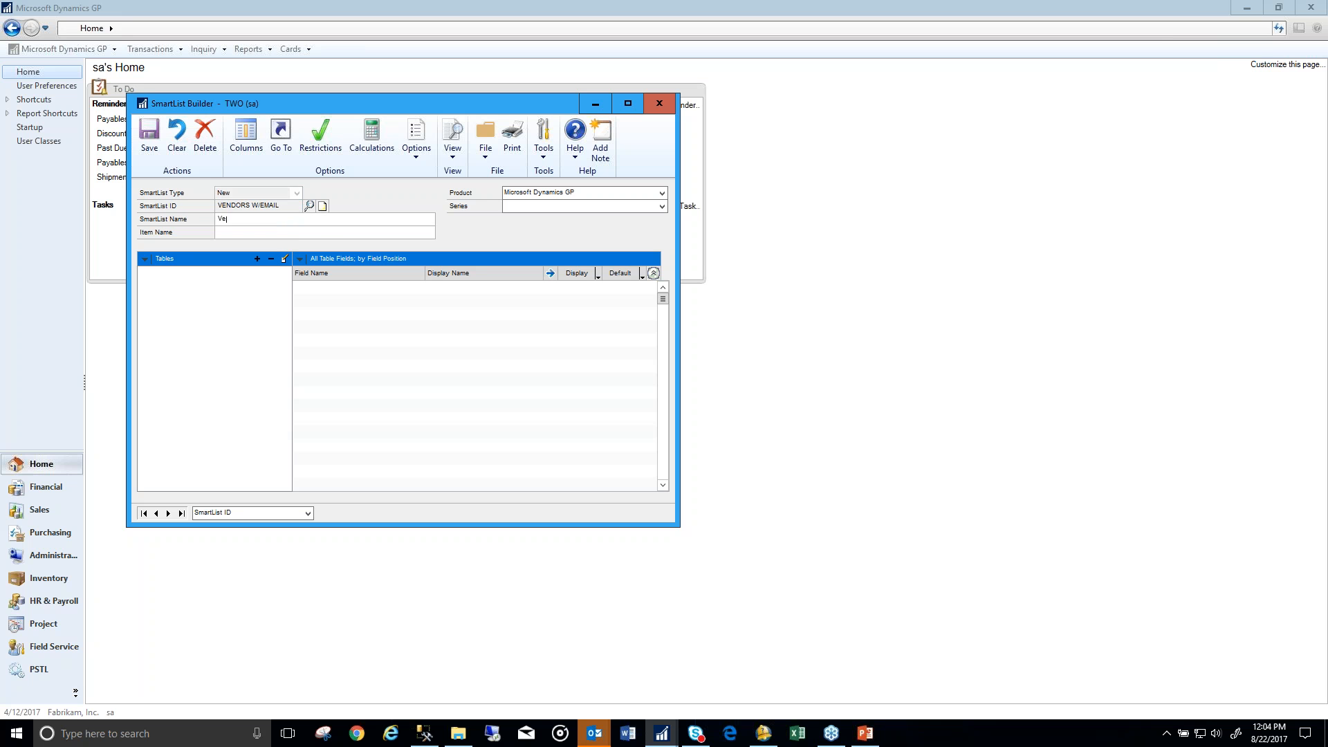
# Step: Name the SmartList "Vendor's with Email" and use the same text as its item name
pyautogui.write('Vendr')
pyautogui.press('BackSpace')
pyautogui.write("or's wot")
pyautogui.write('Email')
pyautogui.press('Tab')
# Step: Assign the new SmartList to the Purchasing series of Microsoft Dynamics GP
pyautogui.click(547, 206)
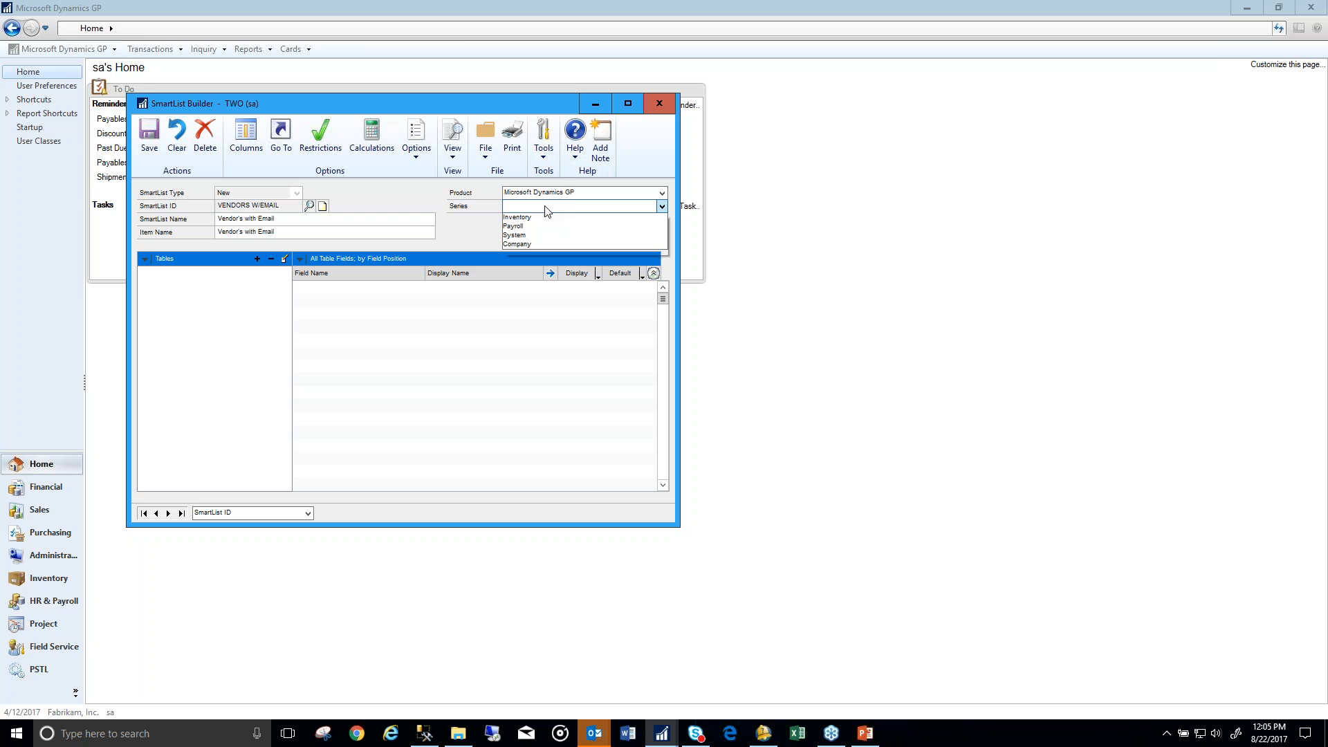
pyautogui.click(546, 243)
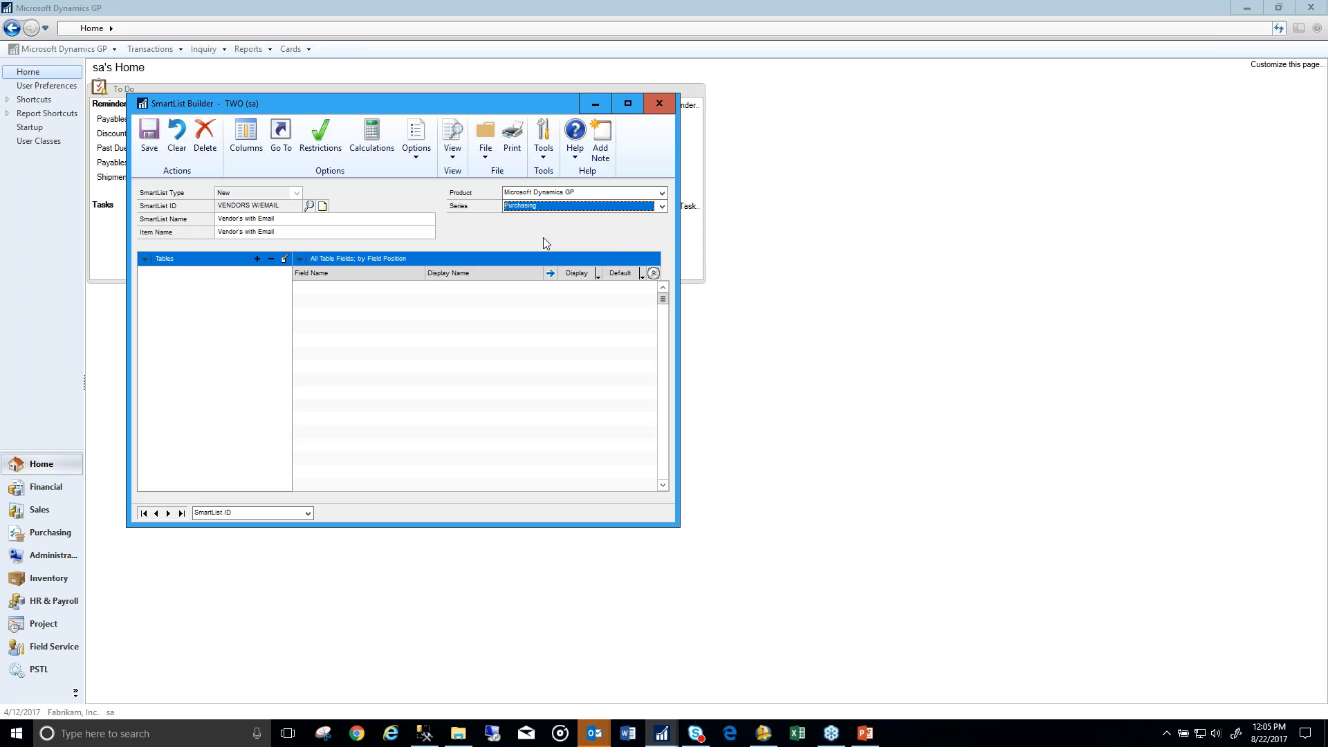
pyautogui.click(527, 206)
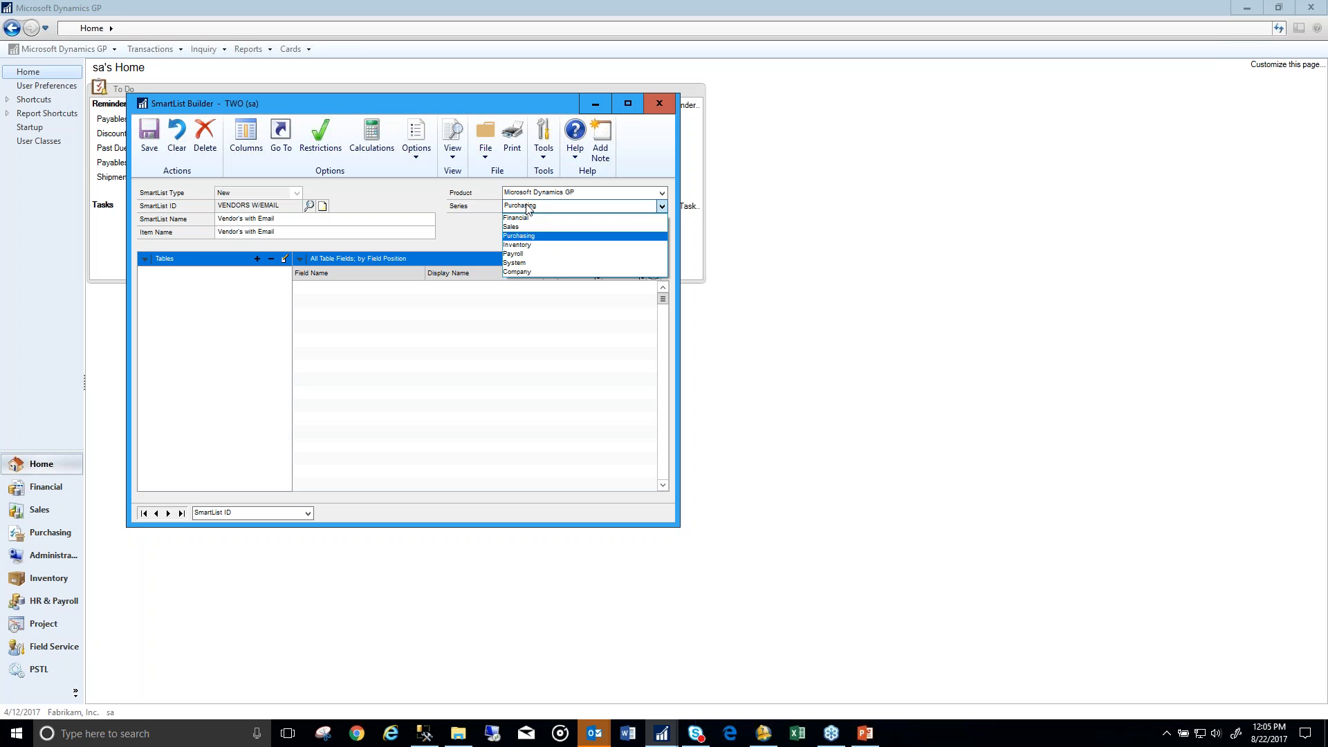
pyautogui.click(527, 206)
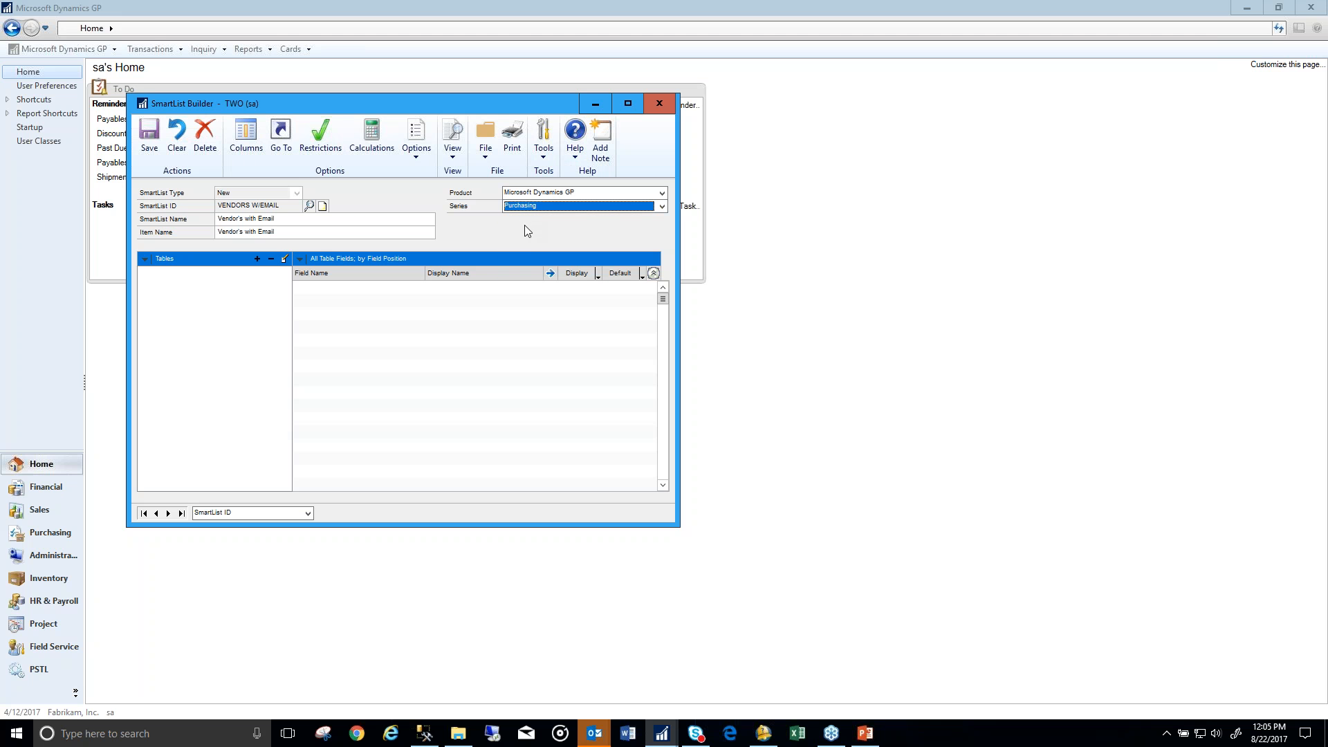
# Step: Add the existing Vendors SmartList as the first table source of the new SmartList
pyautogui.click(256, 259)
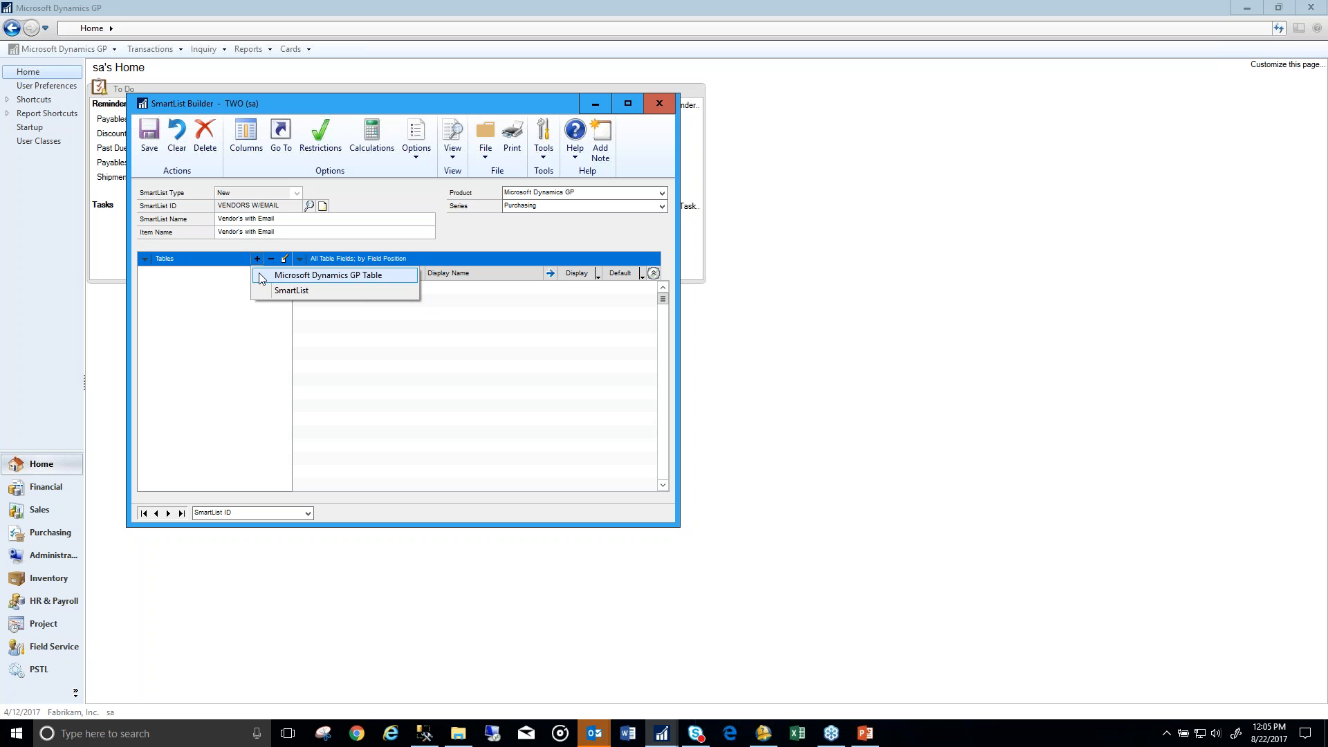
pyautogui.click(328, 292)
pyautogui.click(655, 281)
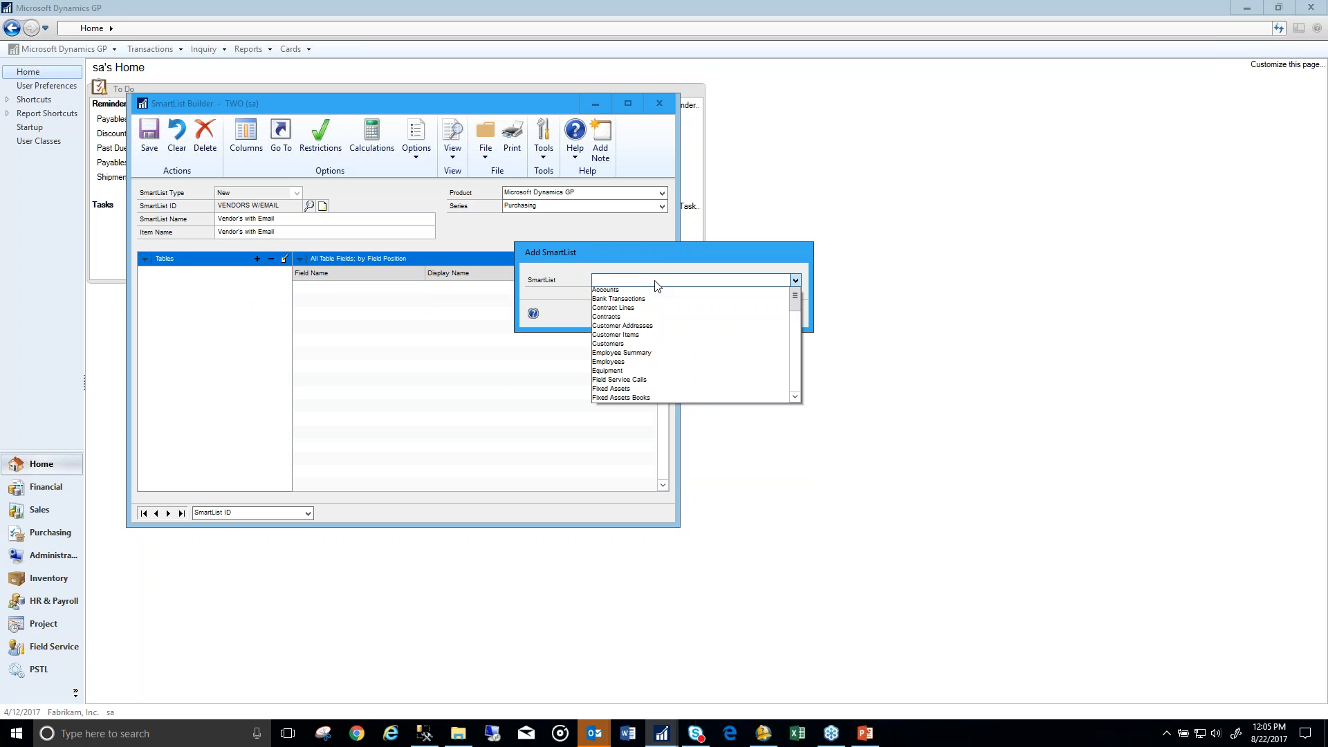
pyautogui.moveTo(794, 309); pyautogui.dragTo(789, 408)
pyautogui.click(742, 413)
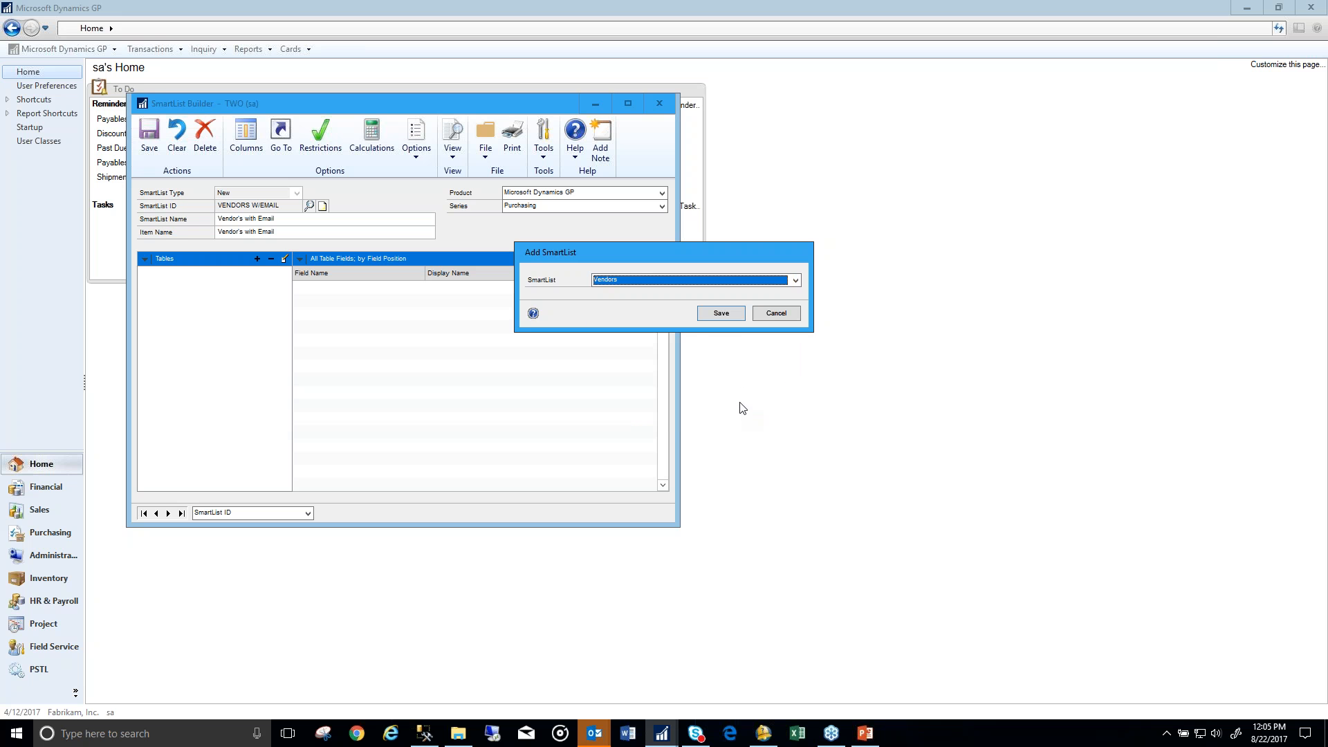
pyautogui.click(732, 315)
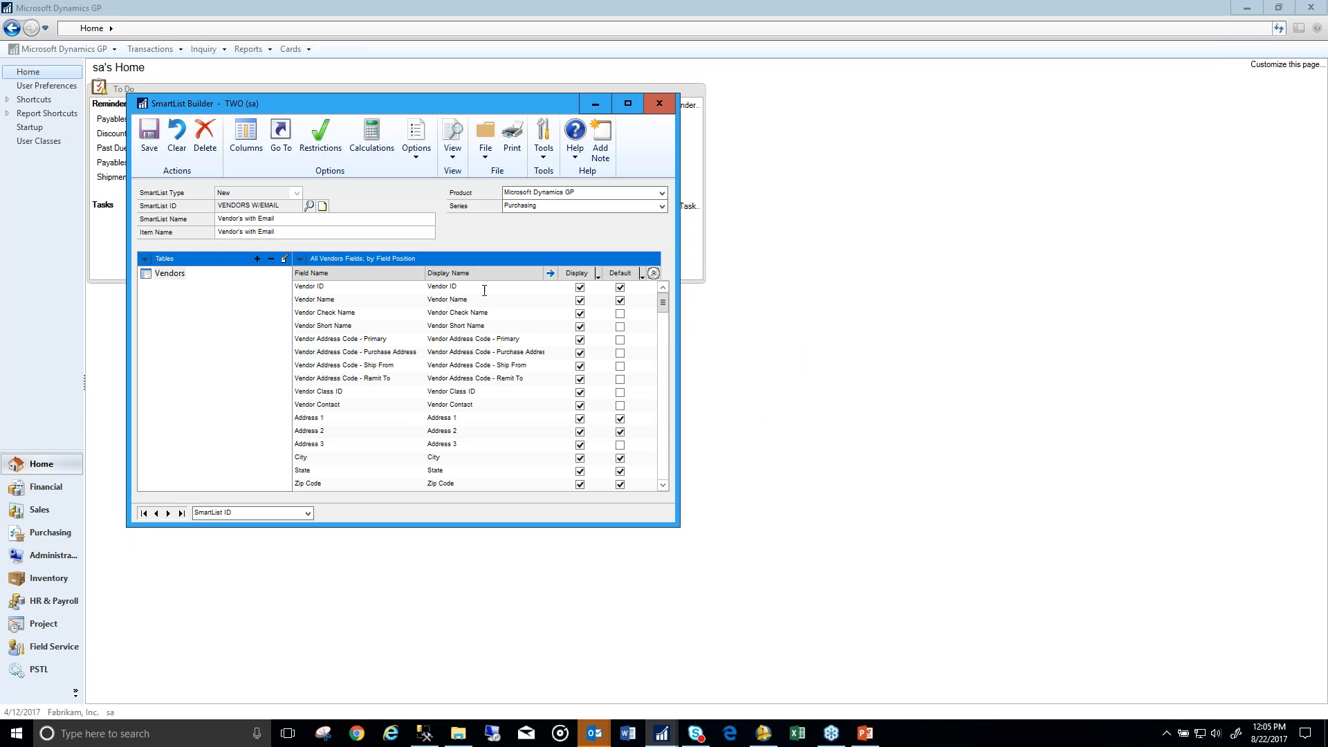
# Step: Mark the Vendors field 1099 Type as a default column of the SmartList
pyautogui.click(663, 476)
pyautogui.click(663, 476)
pyautogui.click(663, 286)
pyautogui.click(663, 286)
pyautogui.click(662, 286)
pyautogui.click(663, 287)
pyautogui.click(663, 287)
pyautogui.click(664, 287)
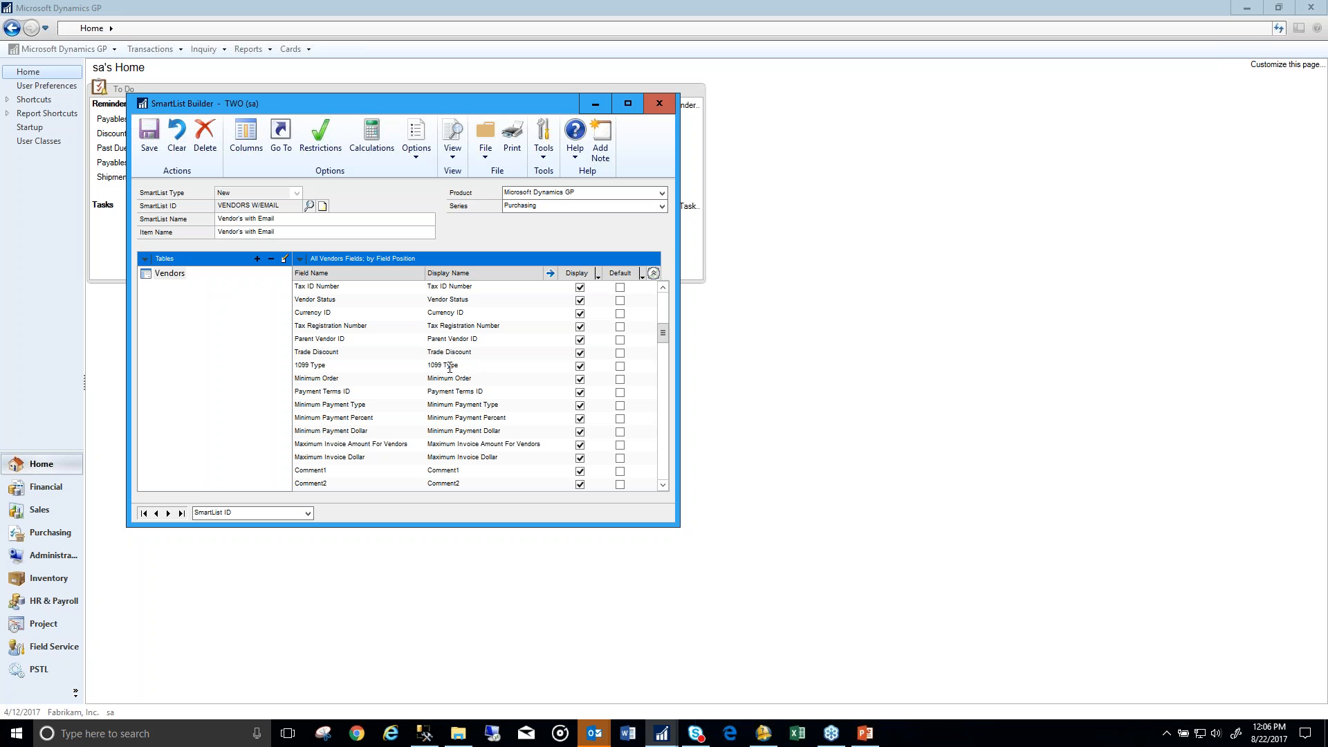
pyautogui.click(619, 366)
pyautogui.moveTo(660, 334); pyautogui.dragTo(650, 308)
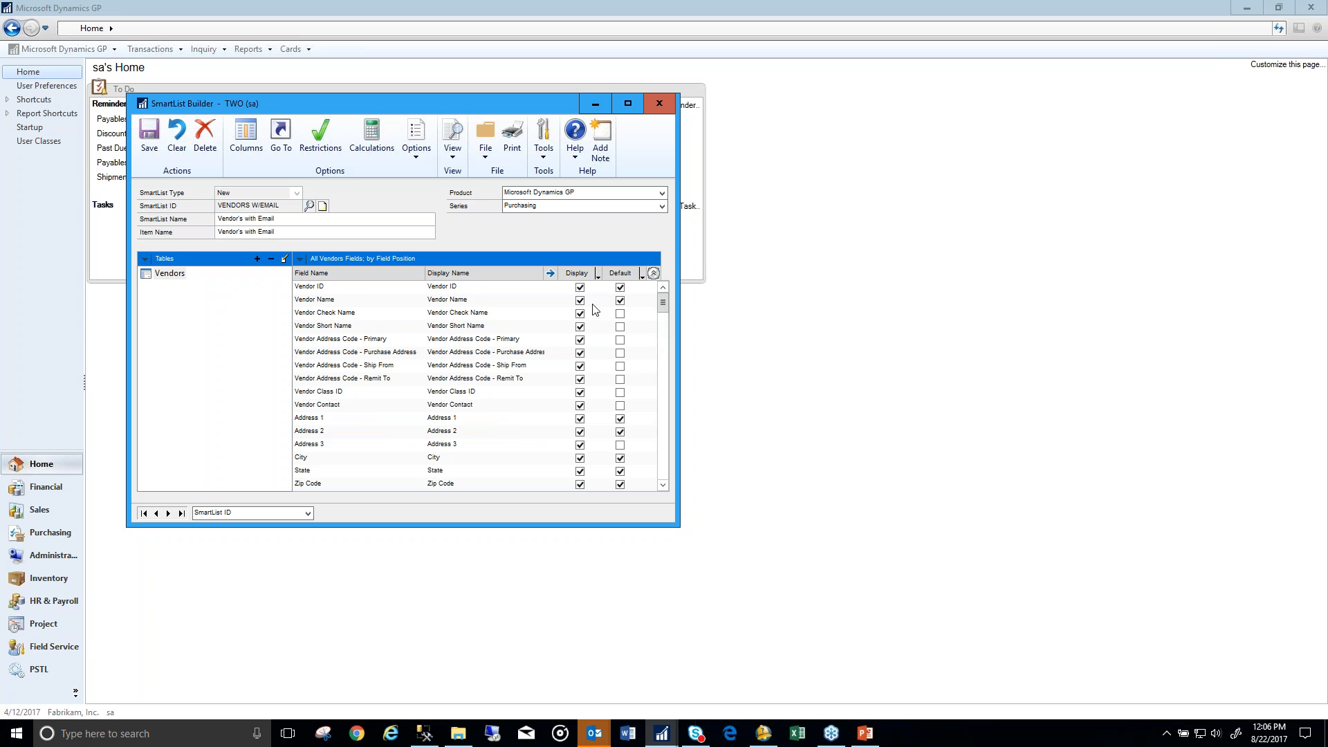
pyautogui.click(173, 275)
pyautogui.click(258, 259)
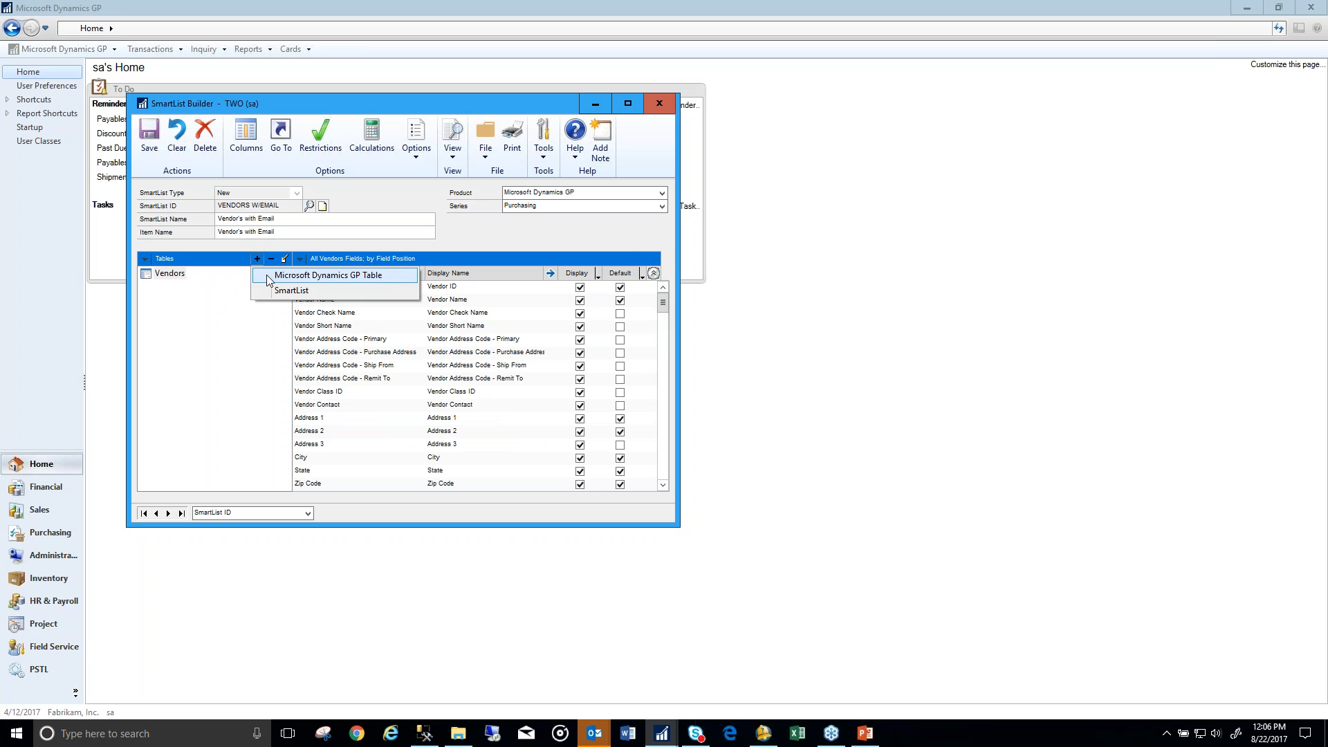
pyautogui.click(267, 275)
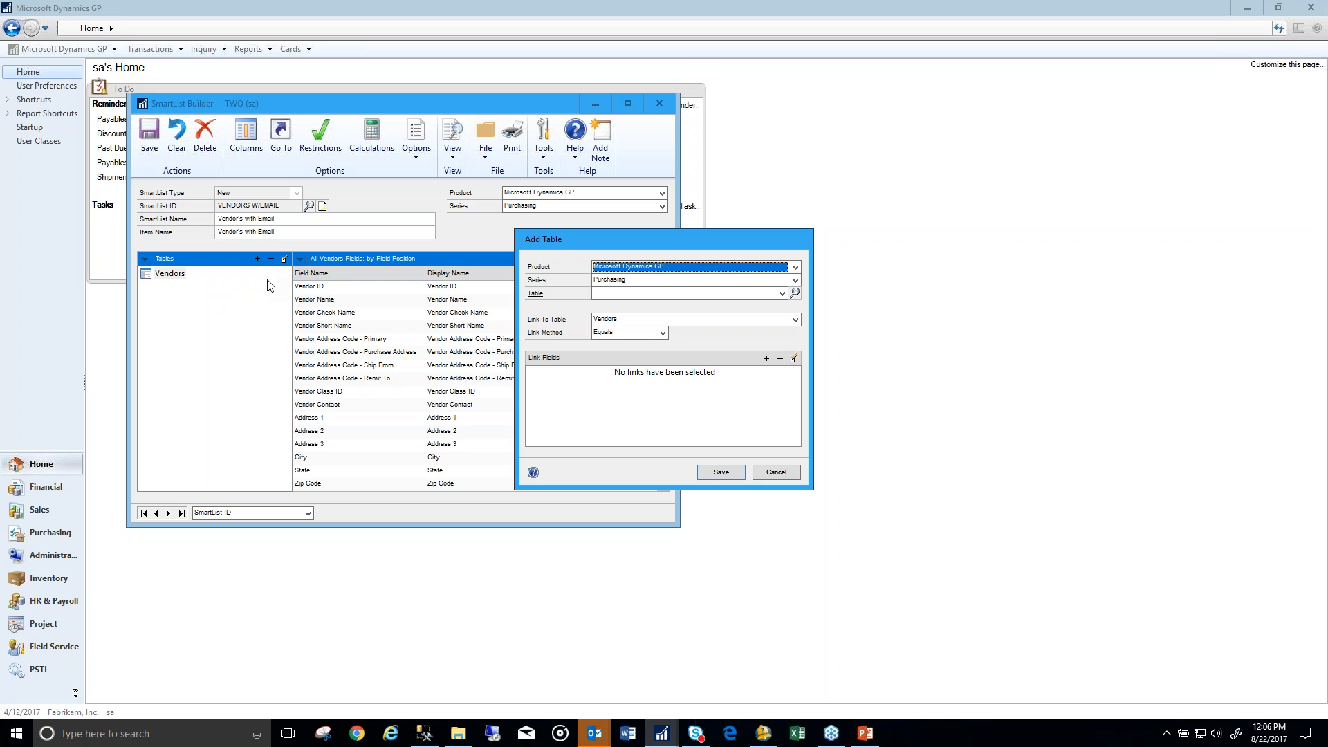
pyautogui.click(776, 473)
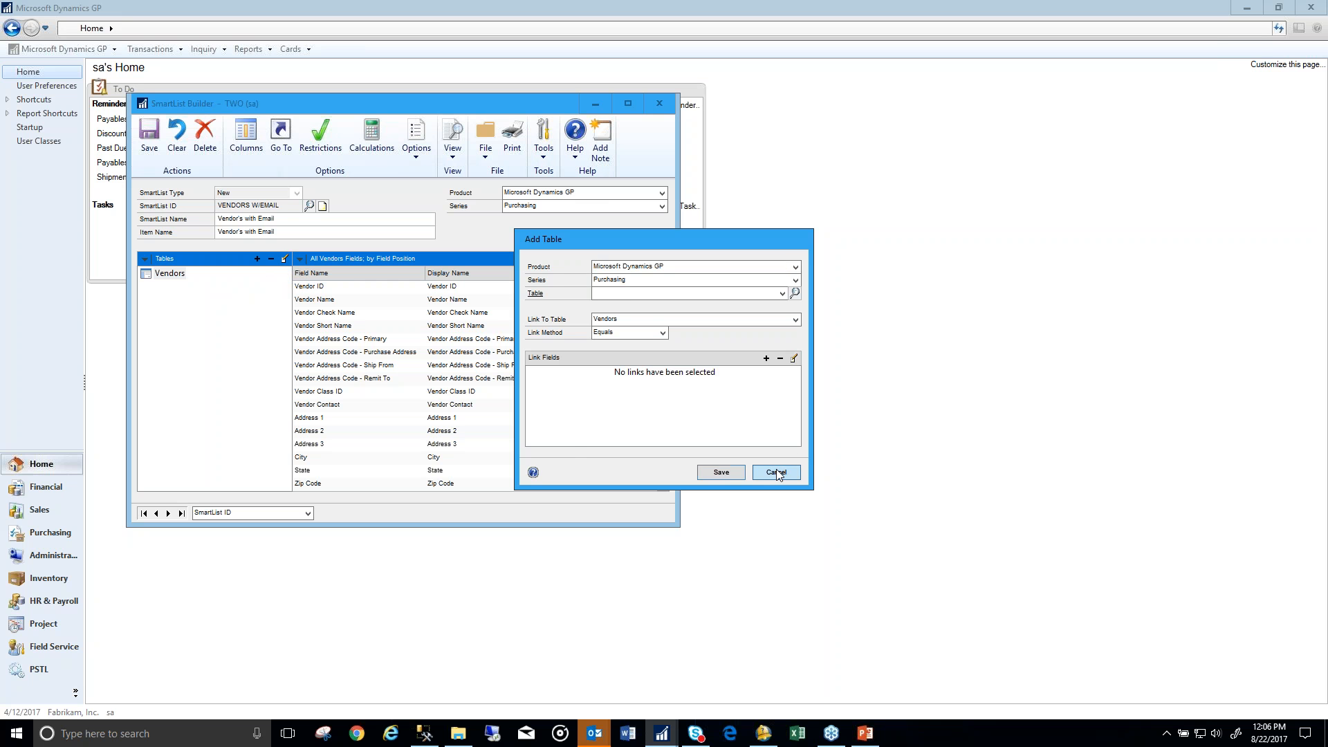
# Step: Bring up the first vendor's record in Vendor Maintenance and view the internet information of its primary address
pyautogui.click(659, 103)
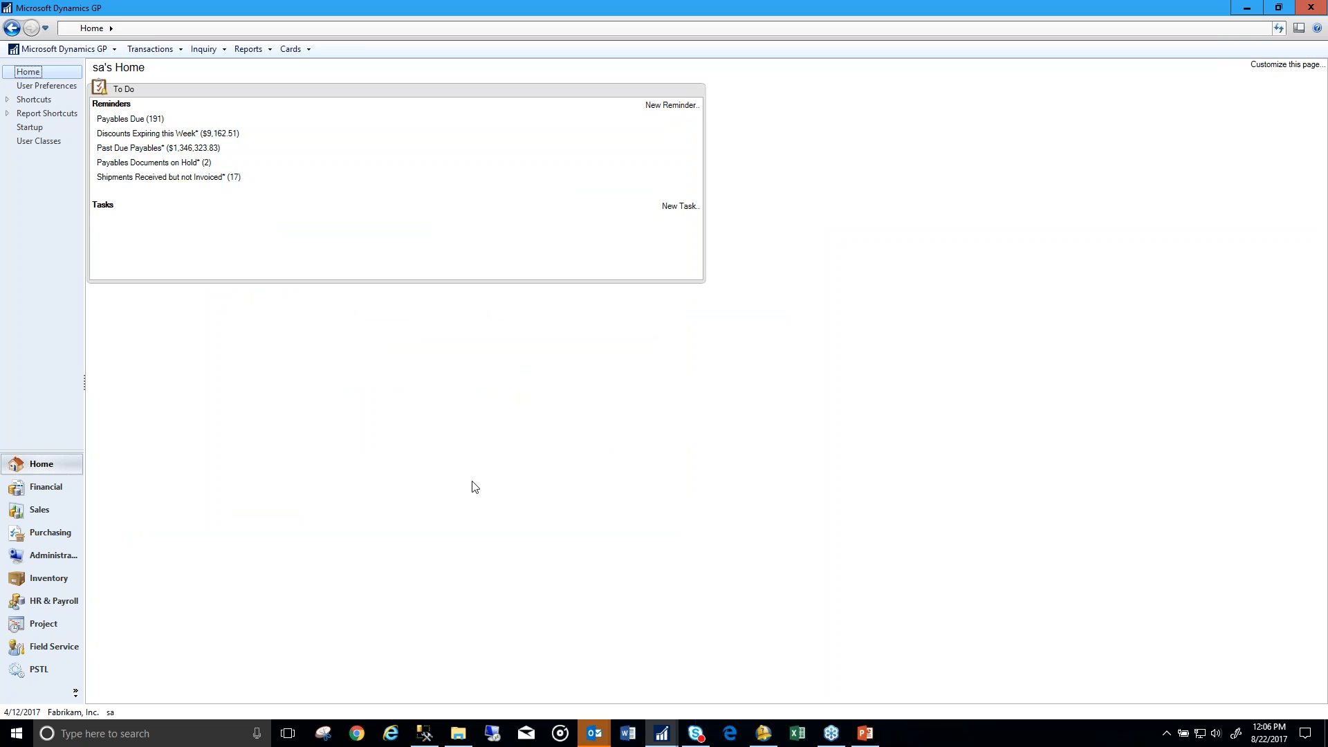
pyautogui.click(44, 538)
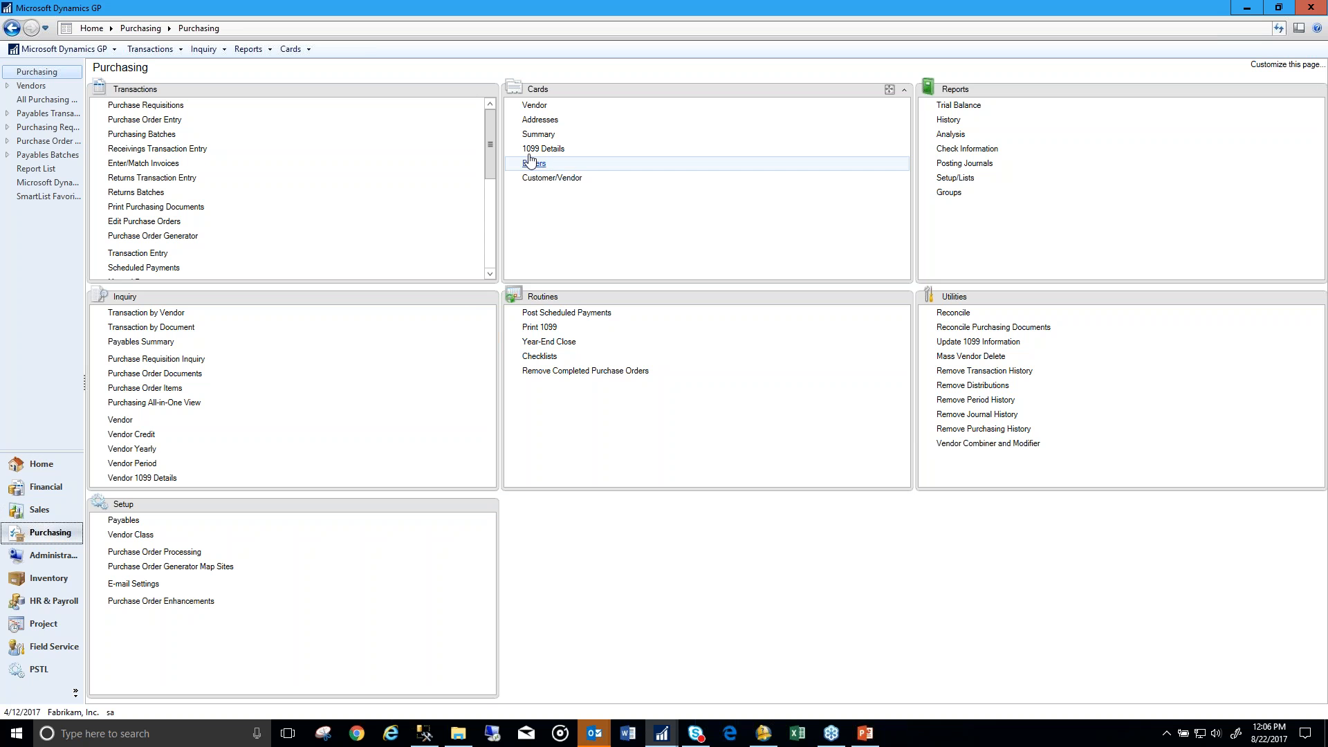
pyautogui.moveTo(536, 106); pyautogui.dragTo(526, 135)
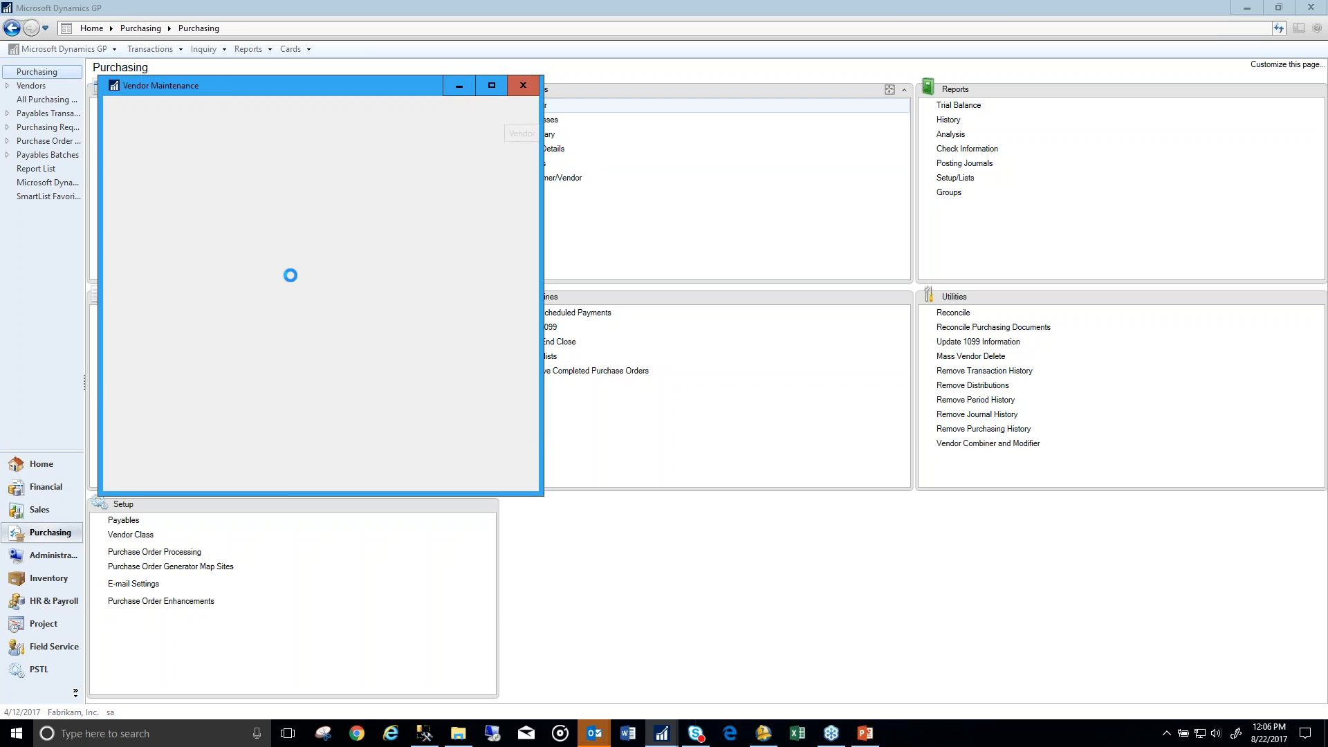
pyautogui.click(117, 482)
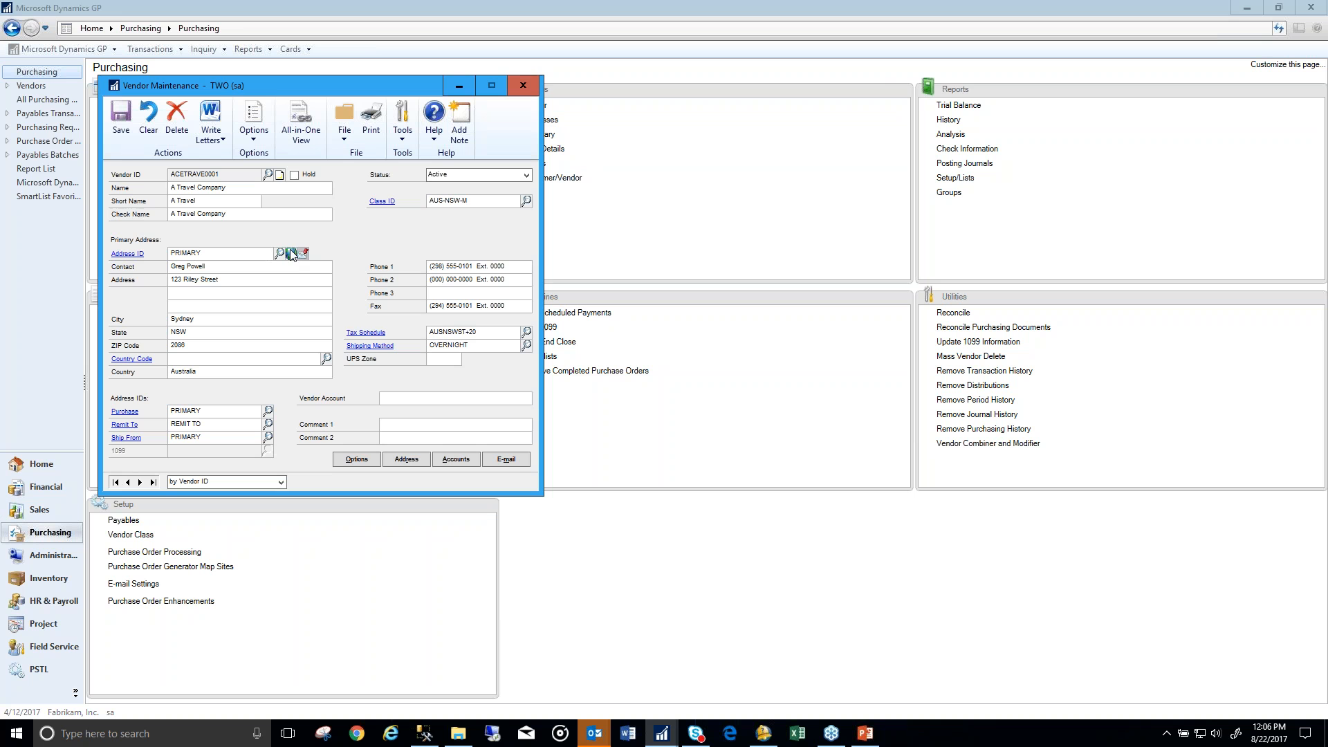
pyautogui.click(291, 254)
pyautogui.click(310, 231)
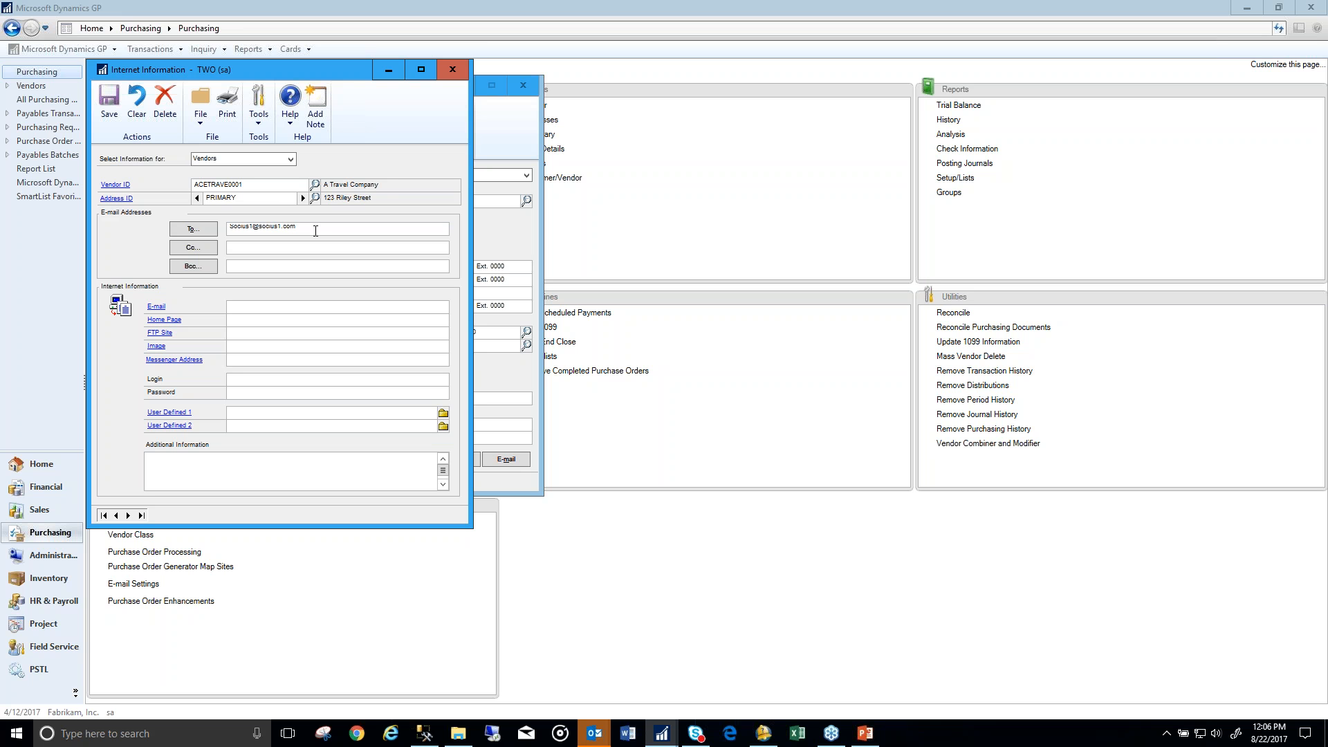
# Step: Open Table Finder for the Internet Information window and place it beside that window
pyautogui.click(263, 110)
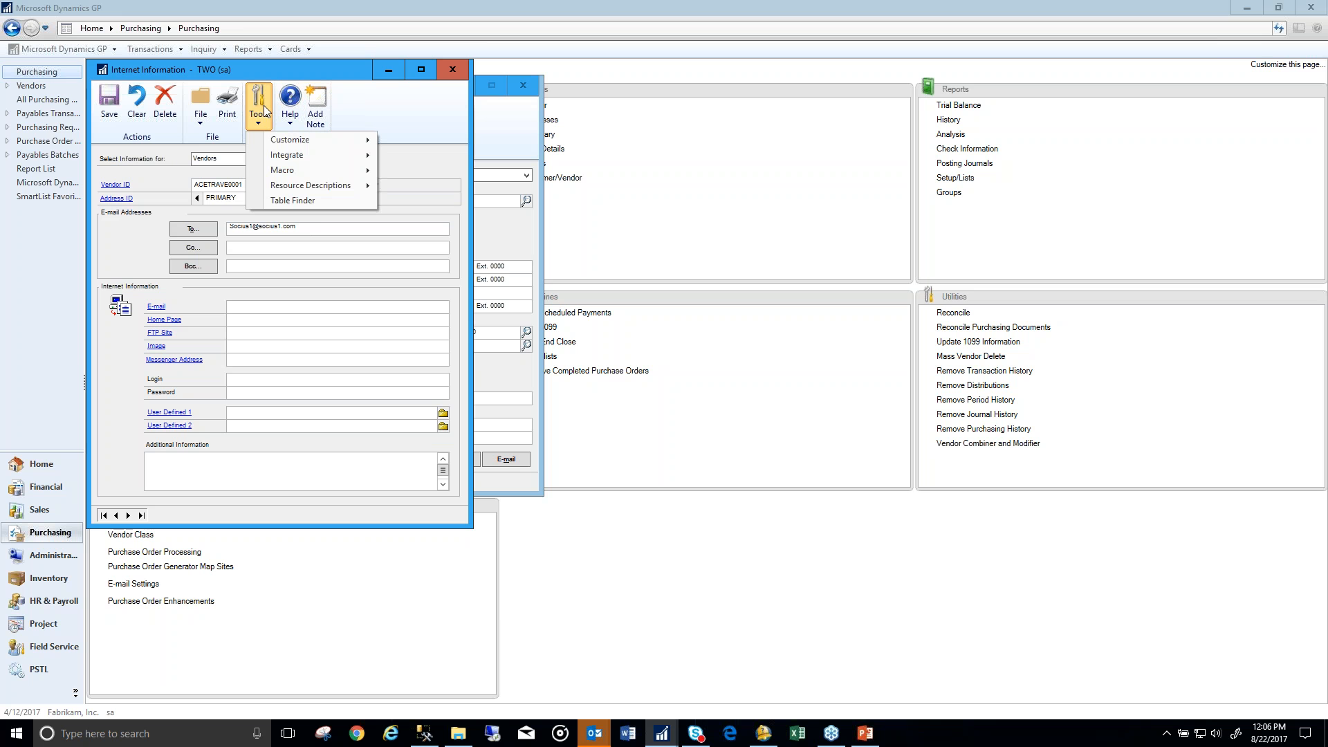
pyautogui.click(342, 201)
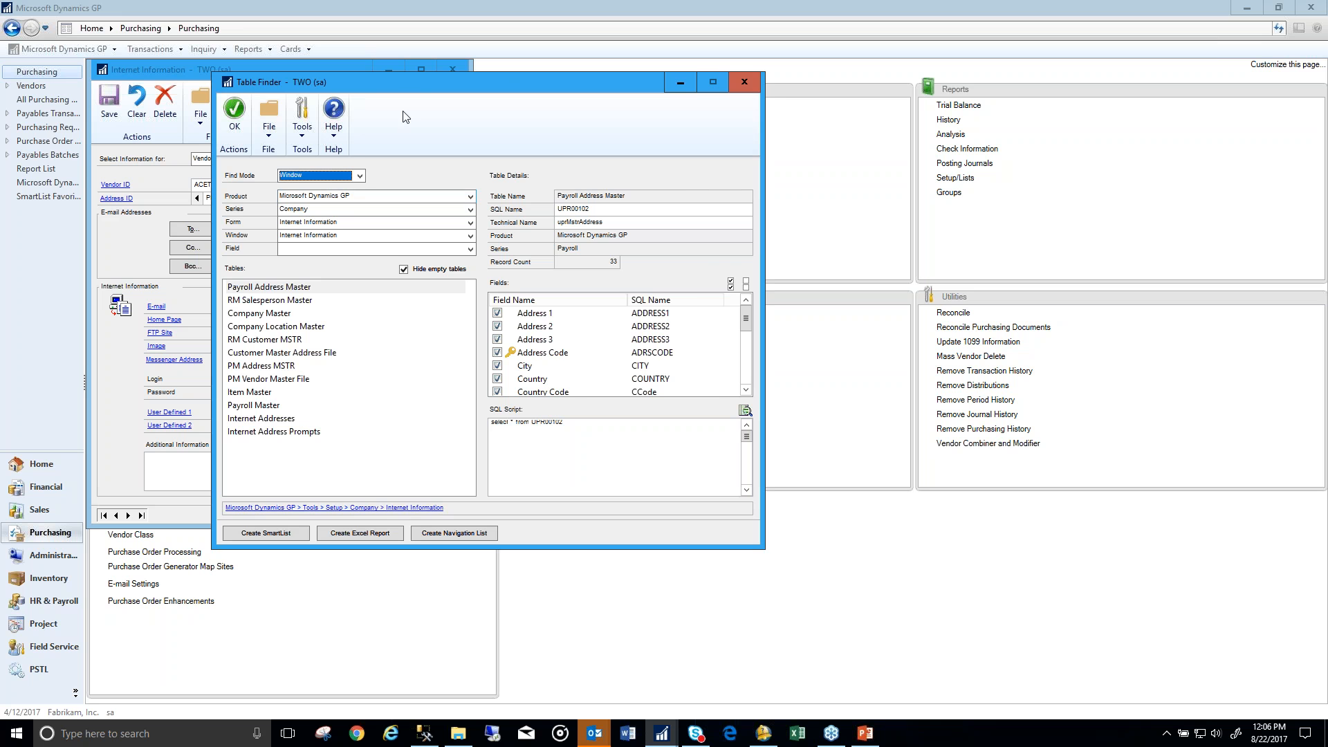
pyautogui.moveTo(413, 85); pyautogui.dragTo(715, 74)
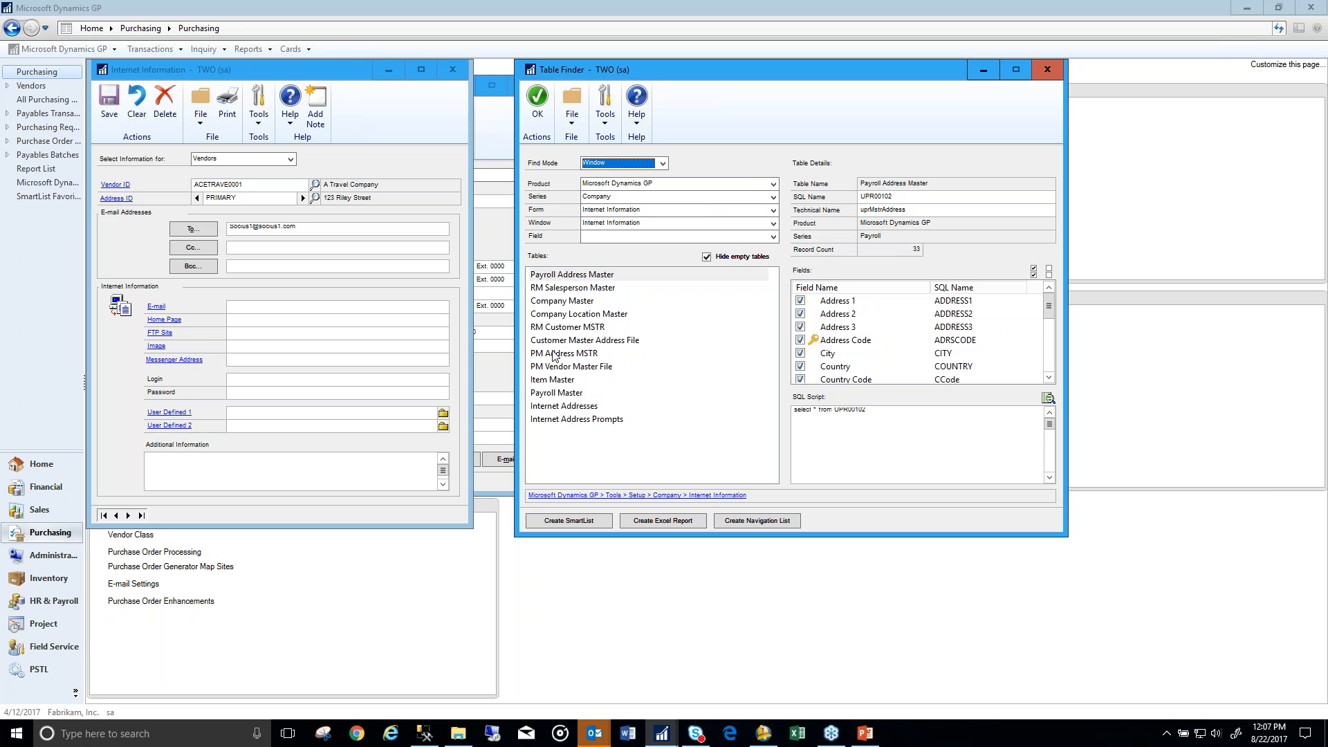
# Step: Look through the fields of the Internet Addresses table in Table Finder and select Email To Address
pyautogui.click(540, 408)
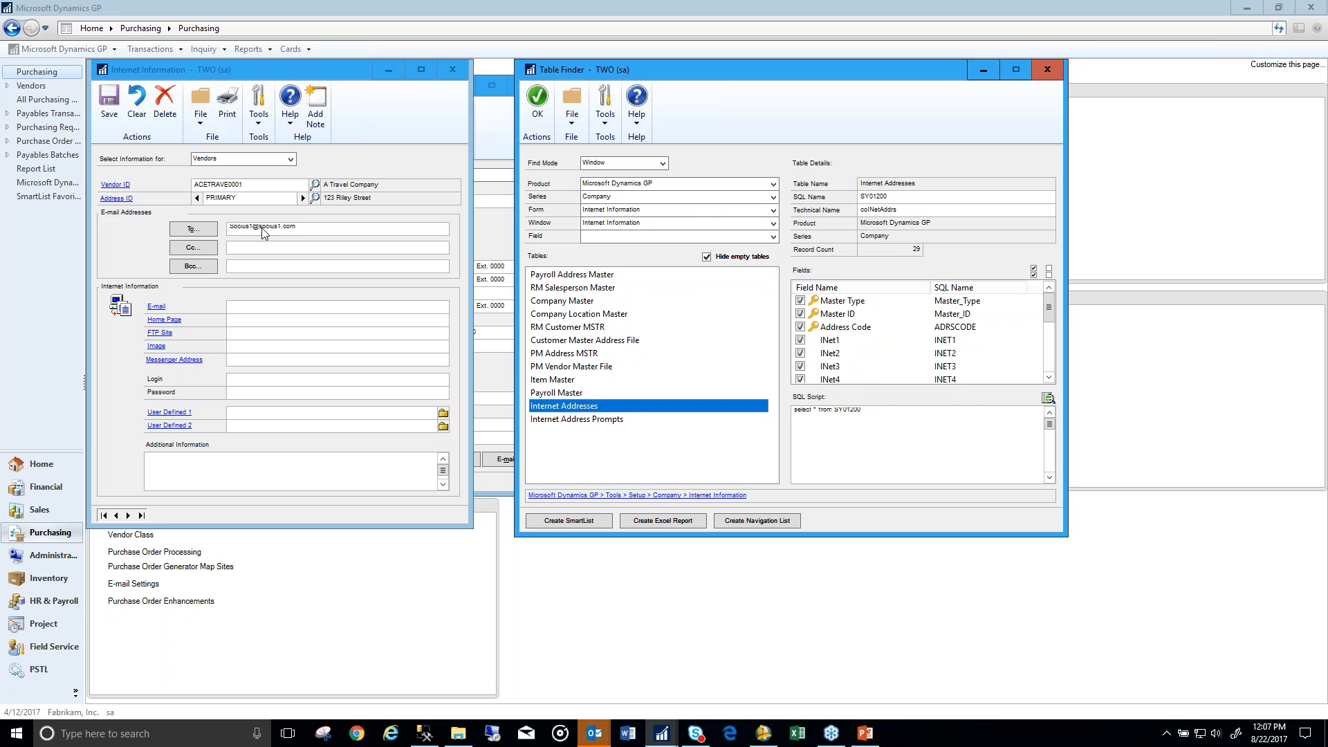
pyautogui.click(1048, 378)
pyautogui.click(1049, 378)
pyautogui.click(1048, 377)
pyautogui.click(1049, 378)
pyautogui.click(1049, 379)
pyautogui.click(1048, 379)
pyautogui.click(1049, 379)
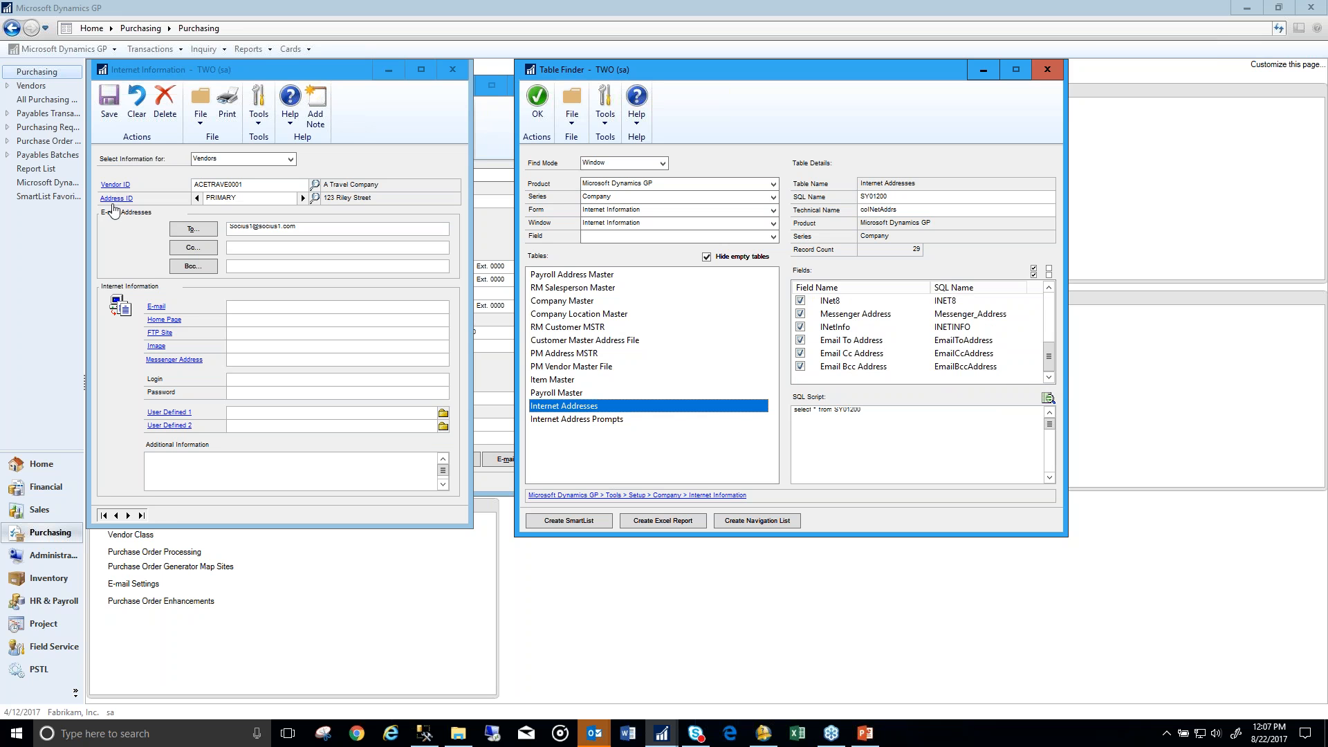
pyautogui.click(872, 344)
# Step: Check the SQL script and SQL details of the Internet Addresses table
pyautogui.click(874, 409)
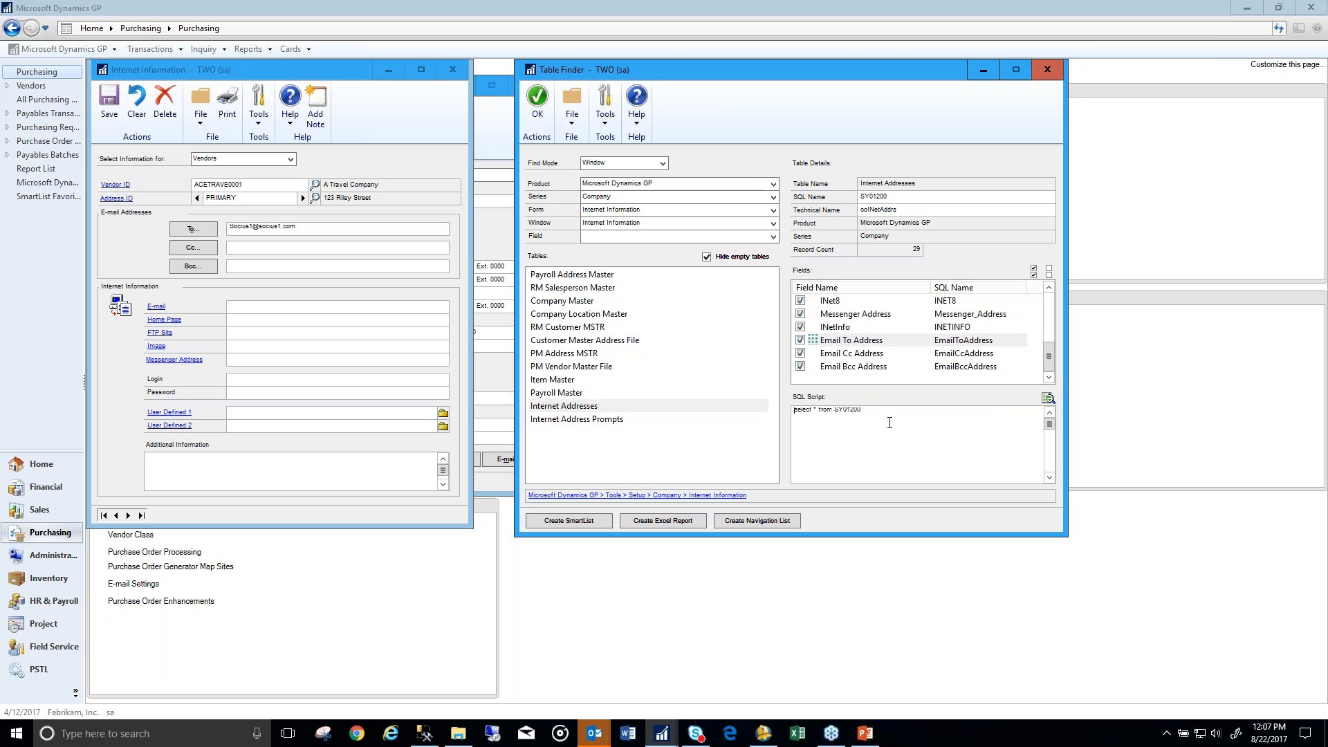
pyautogui.moveTo(883, 409); pyautogui.dragTo(783, 409)
pyautogui.click(860, 423)
pyautogui.doubleClick(893, 199)
pyautogui.click(901, 198)
# Step: Return to SmartList Builder and choose the Company series table Internet Addresses as an additional Microsoft Dynamics GP table
pyautogui.moveTo(860, 66); pyautogui.dragTo(1089, 71)
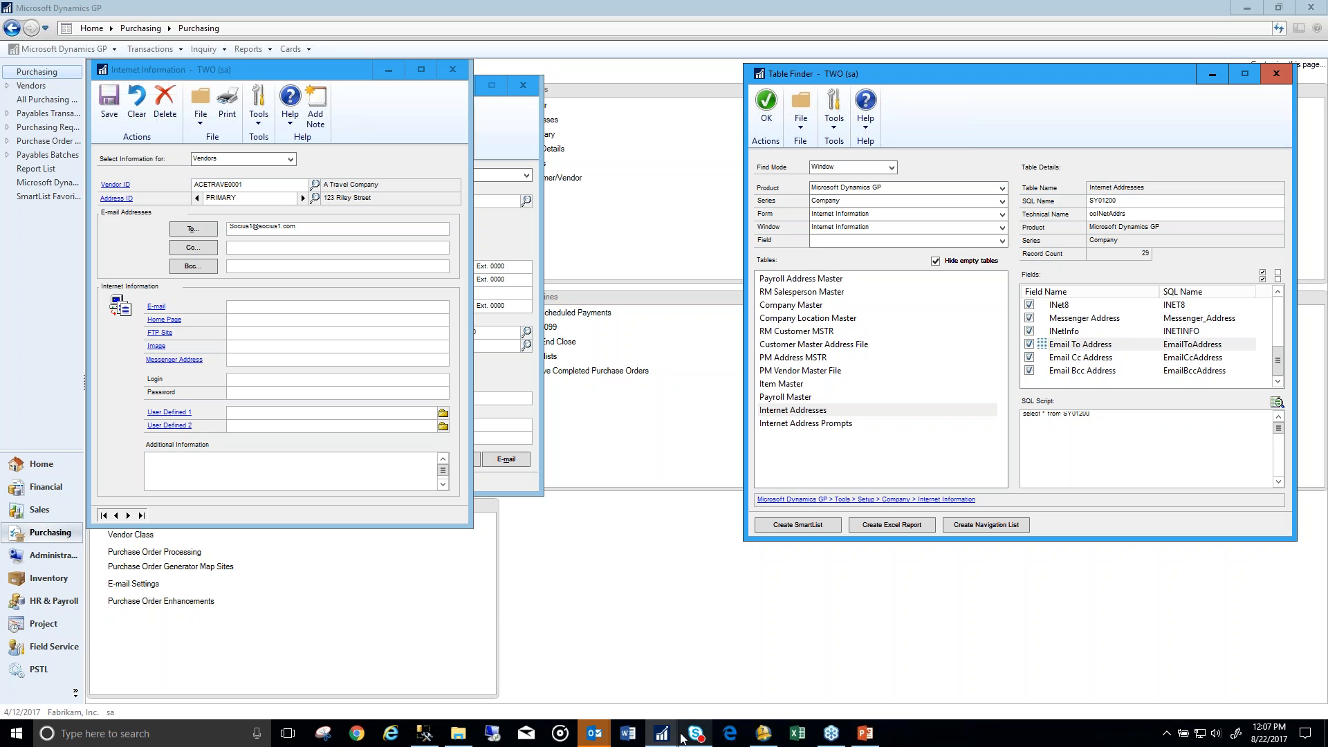
pyautogui.moveTo(668, 735)
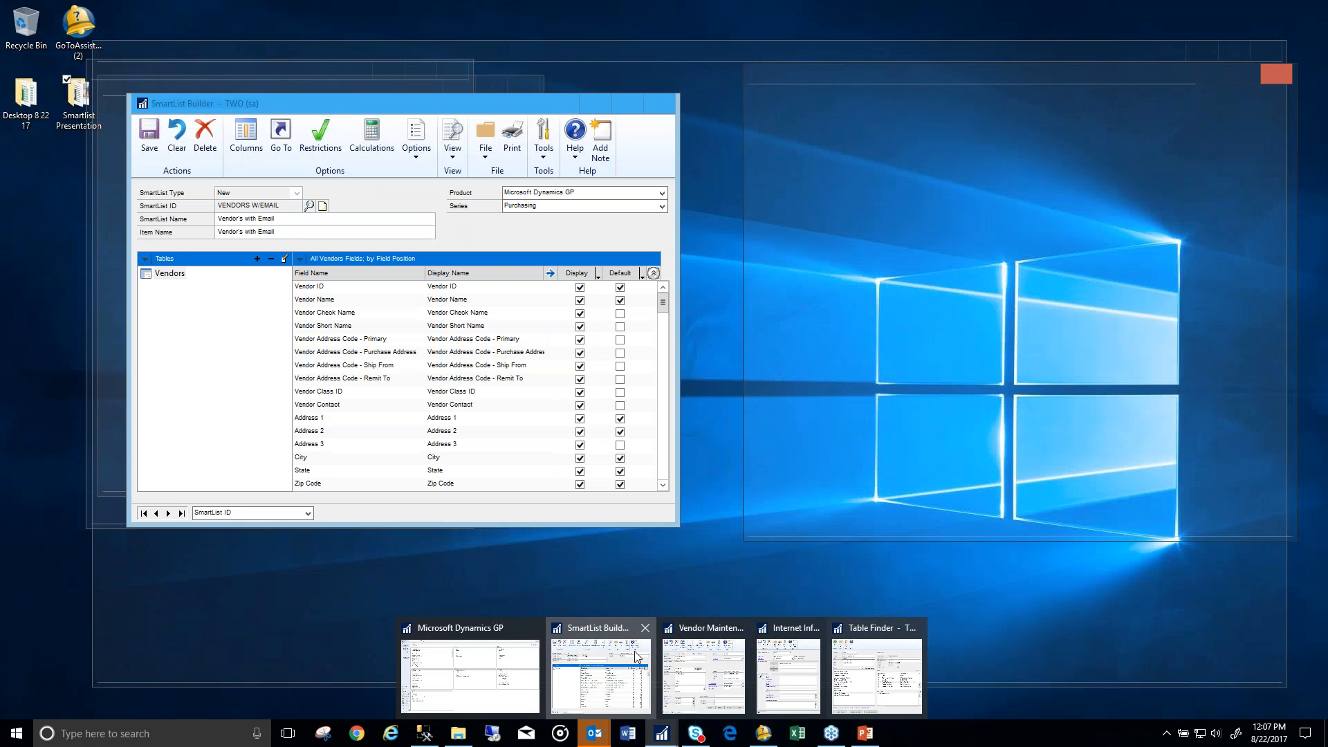
pyautogui.click(634, 650)
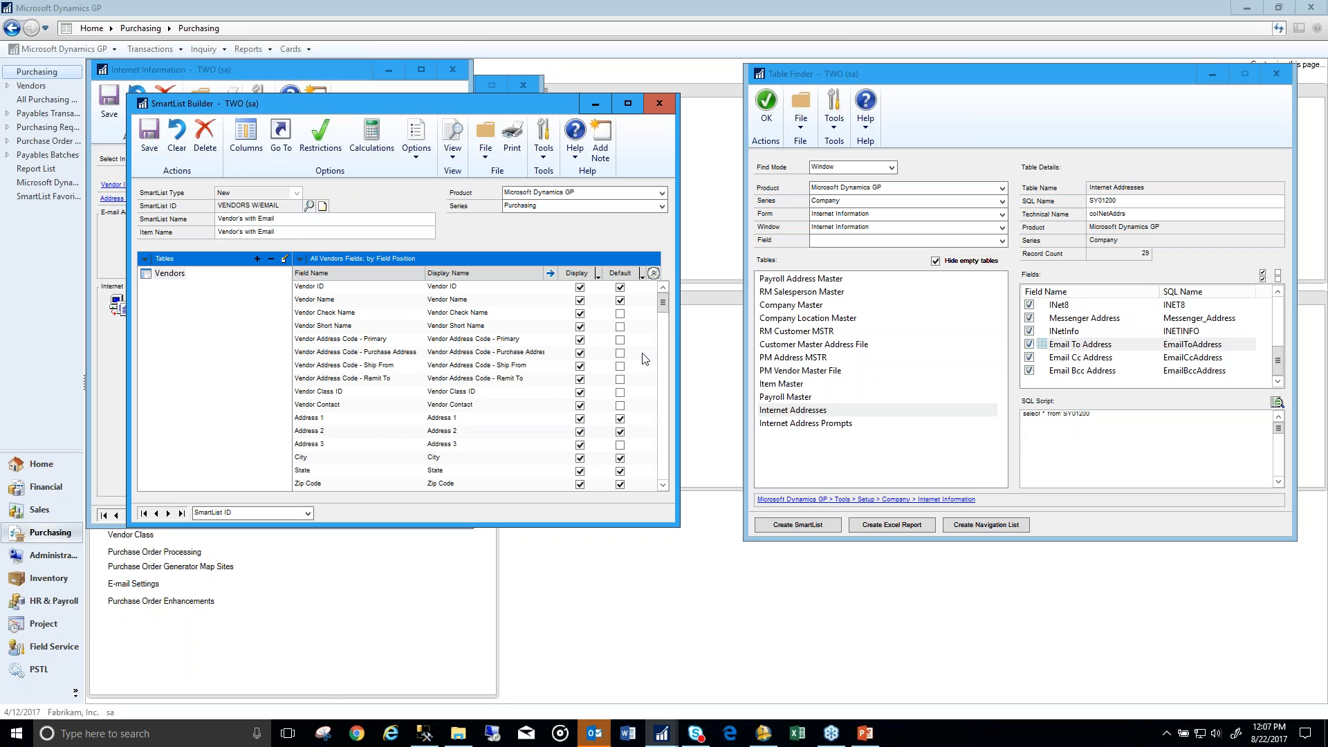
pyautogui.click(256, 259)
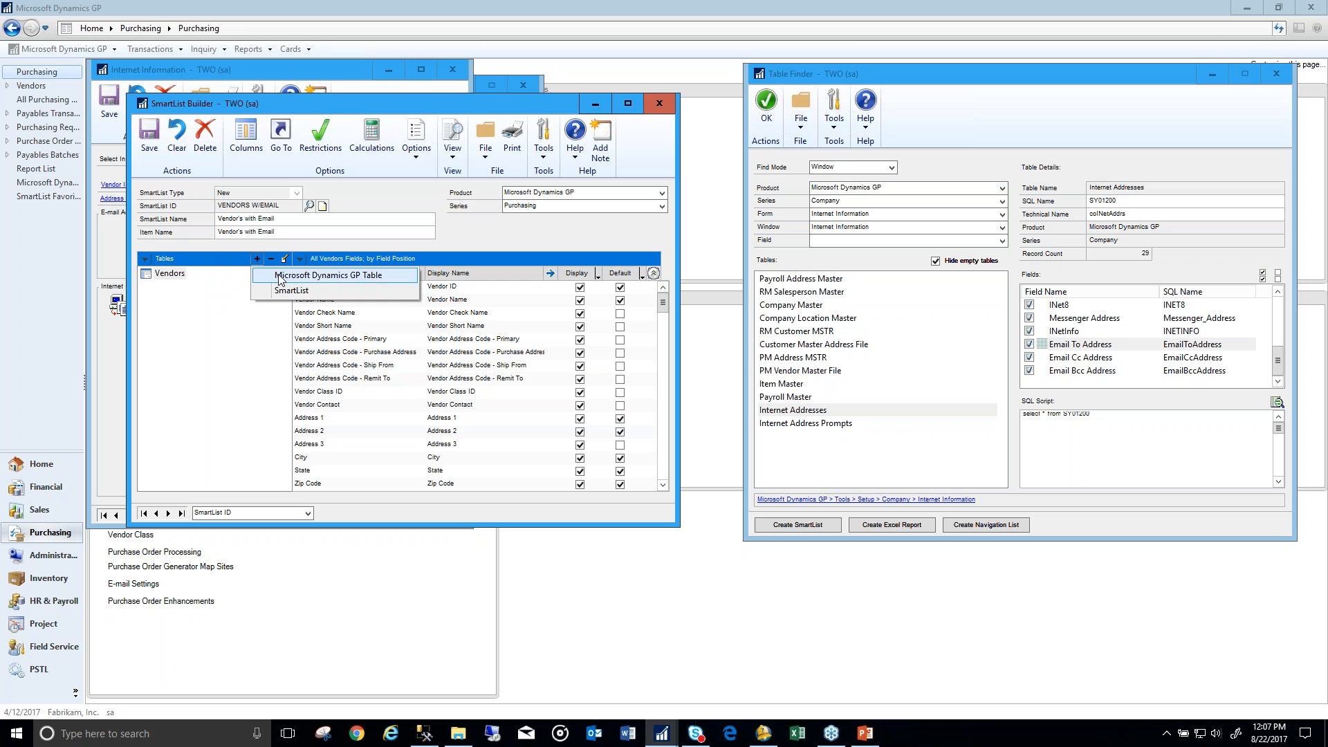
pyautogui.click(279, 276)
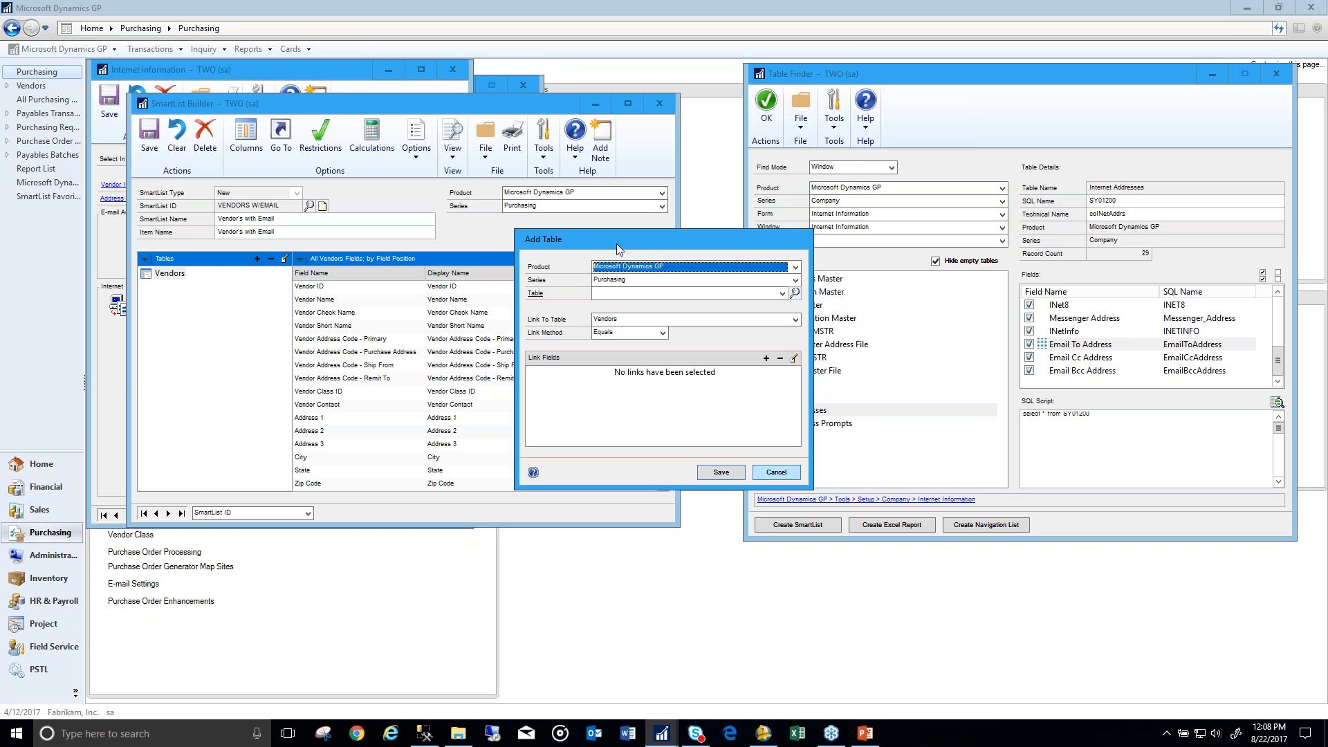
pyautogui.moveTo(612, 238); pyautogui.dragTo(522, 213)
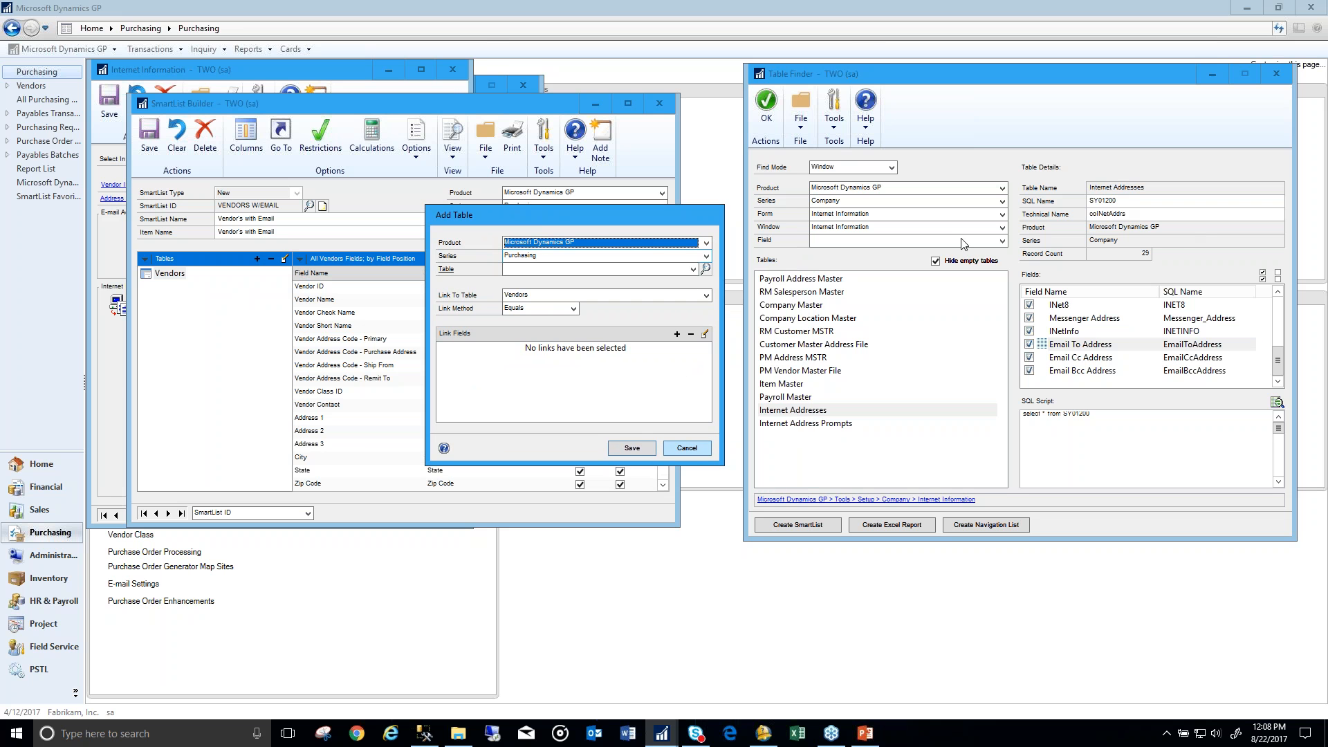
pyautogui.click(561, 255)
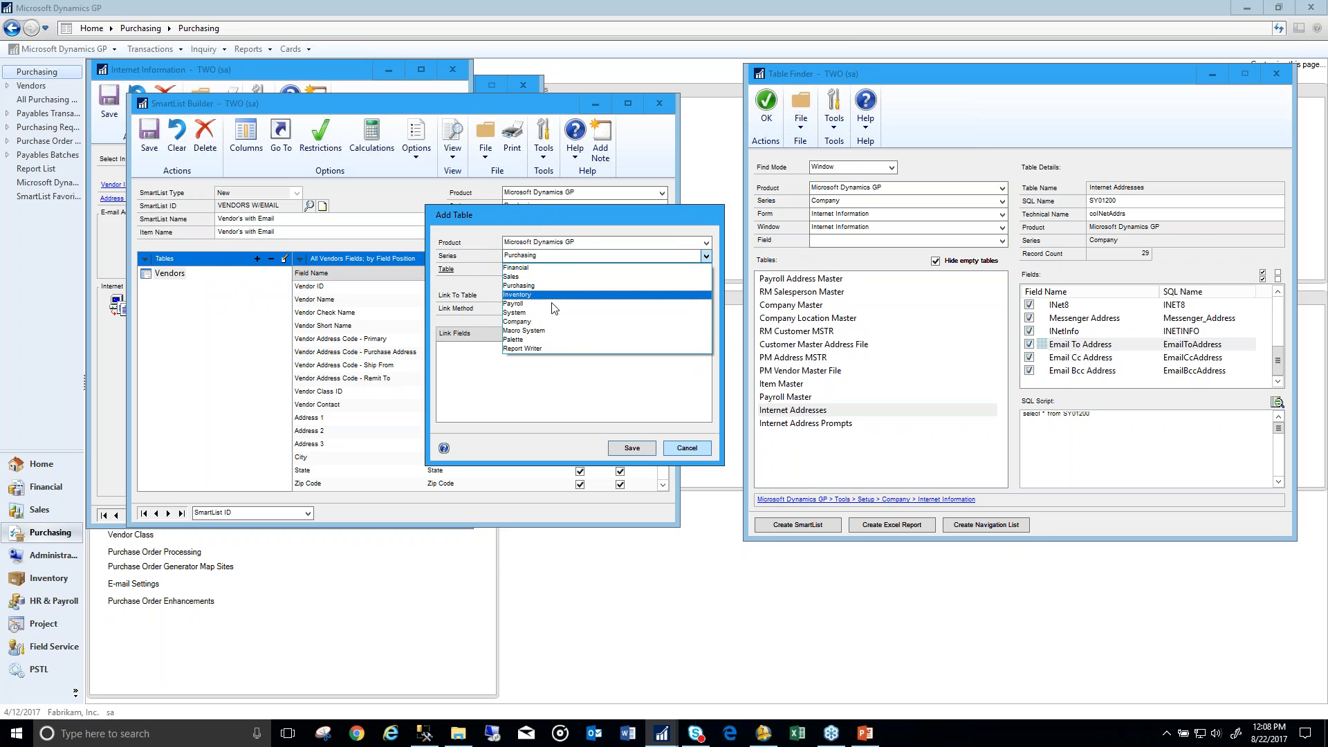
pyautogui.click(551, 321)
pyautogui.click(563, 271)
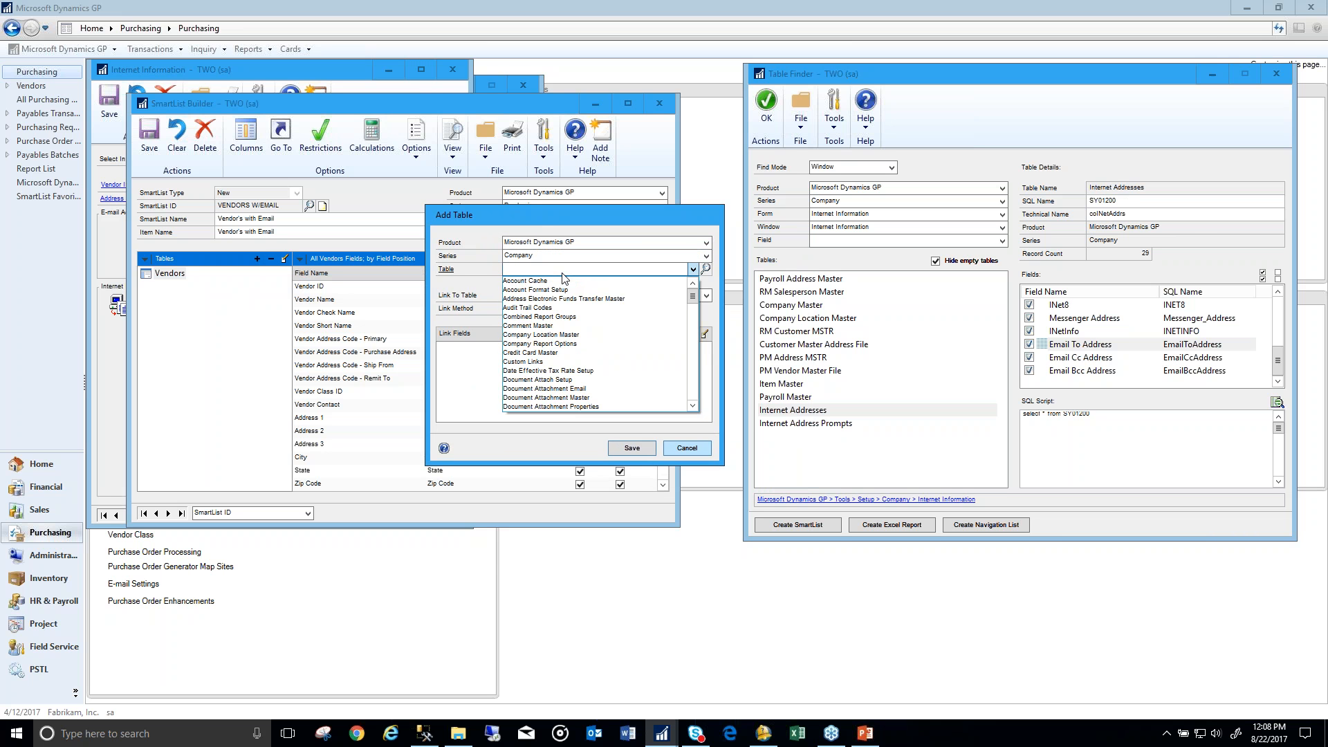
pyautogui.moveTo(693, 303); pyautogui.dragTo(693, 337)
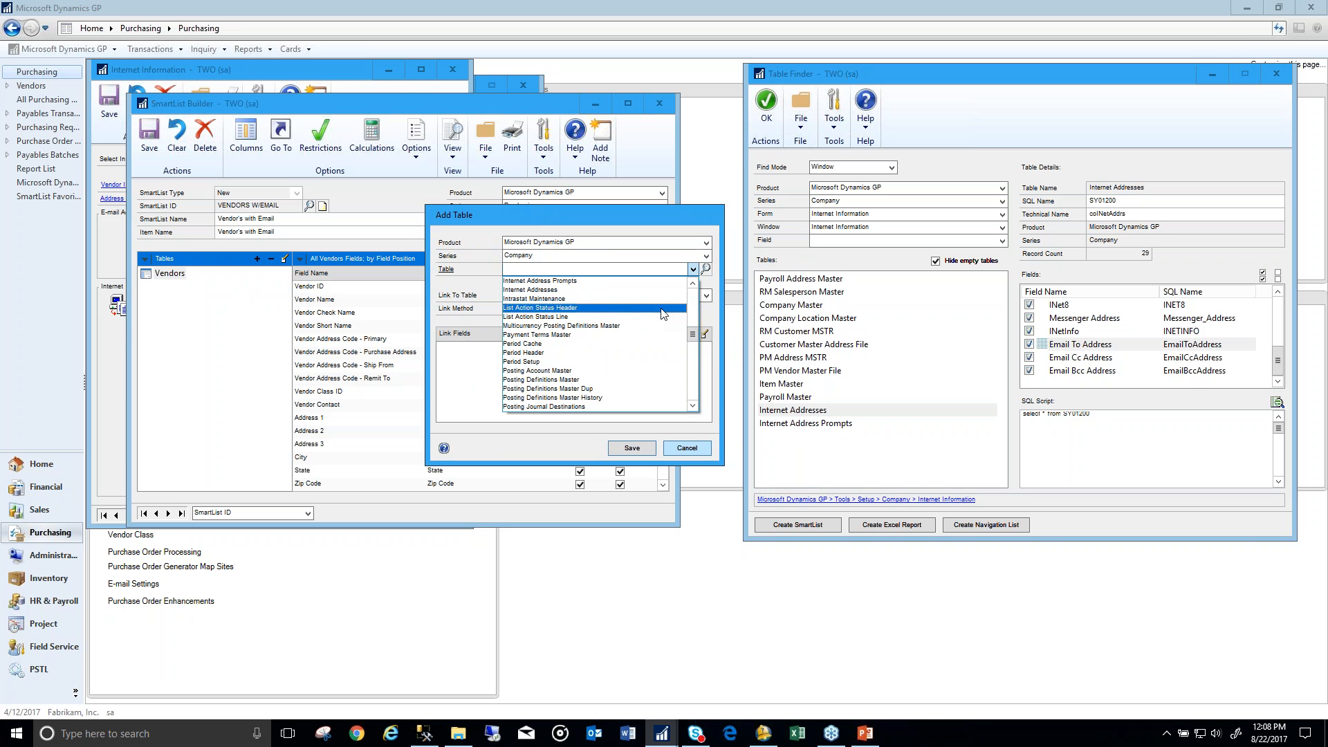
pyautogui.click(654, 290)
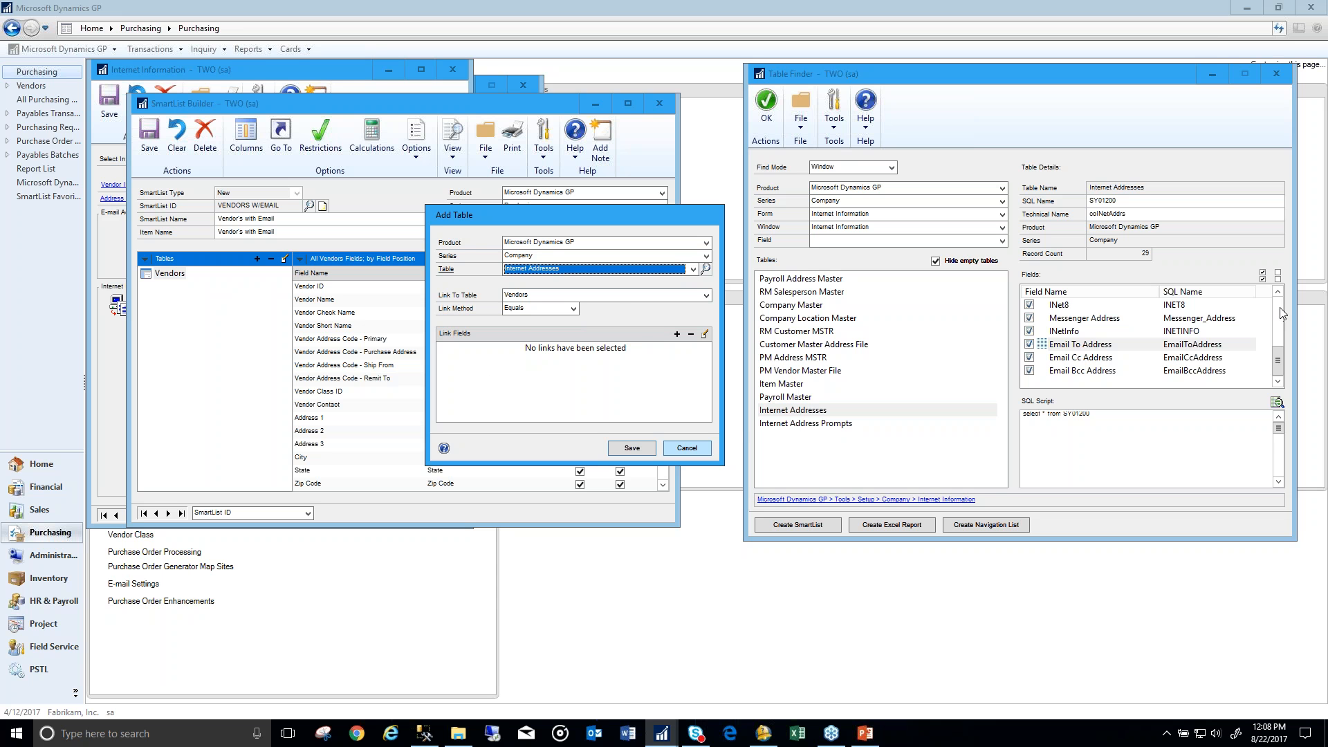
# Step: Link Vendor ID in Vendors to Master ID in Internet Addresses and save the added table
pyautogui.click(675, 335)
pyautogui.click(667, 341)
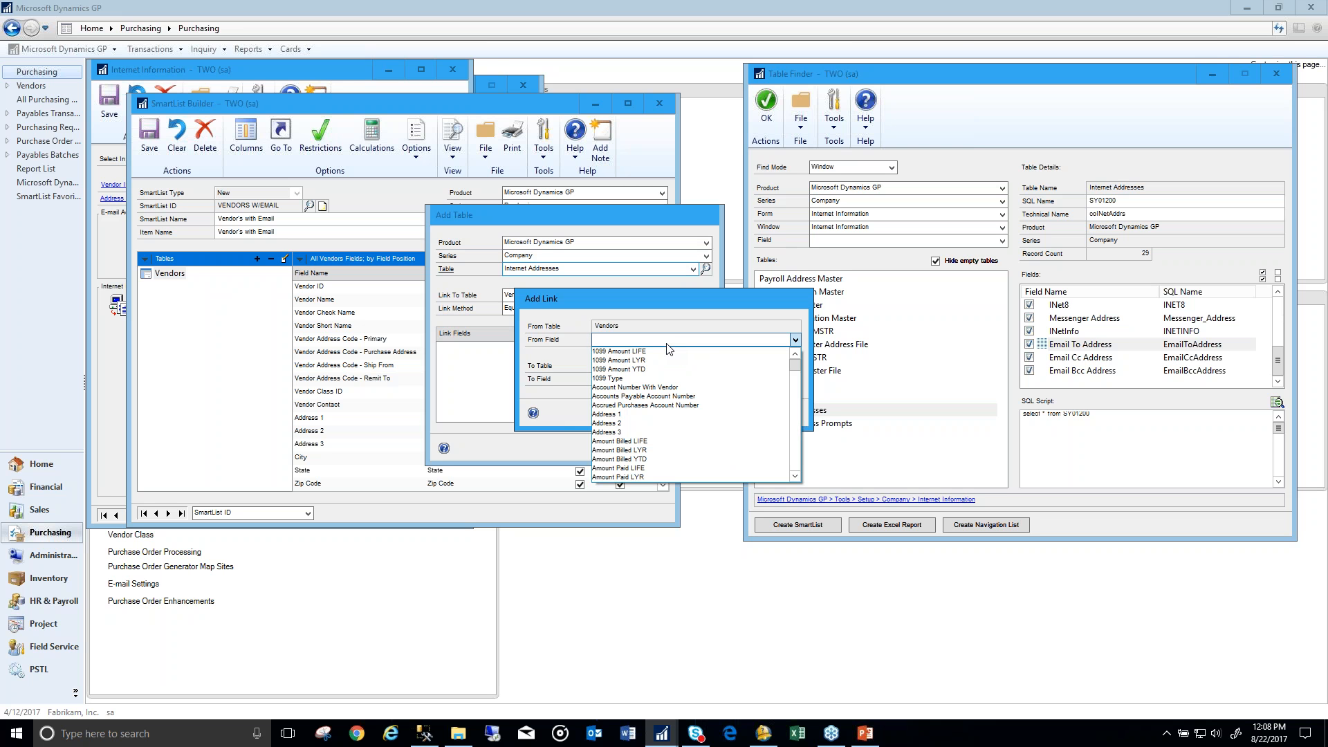
pyautogui.moveTo(797, 370); pyautogui.dragTo(793, 464)
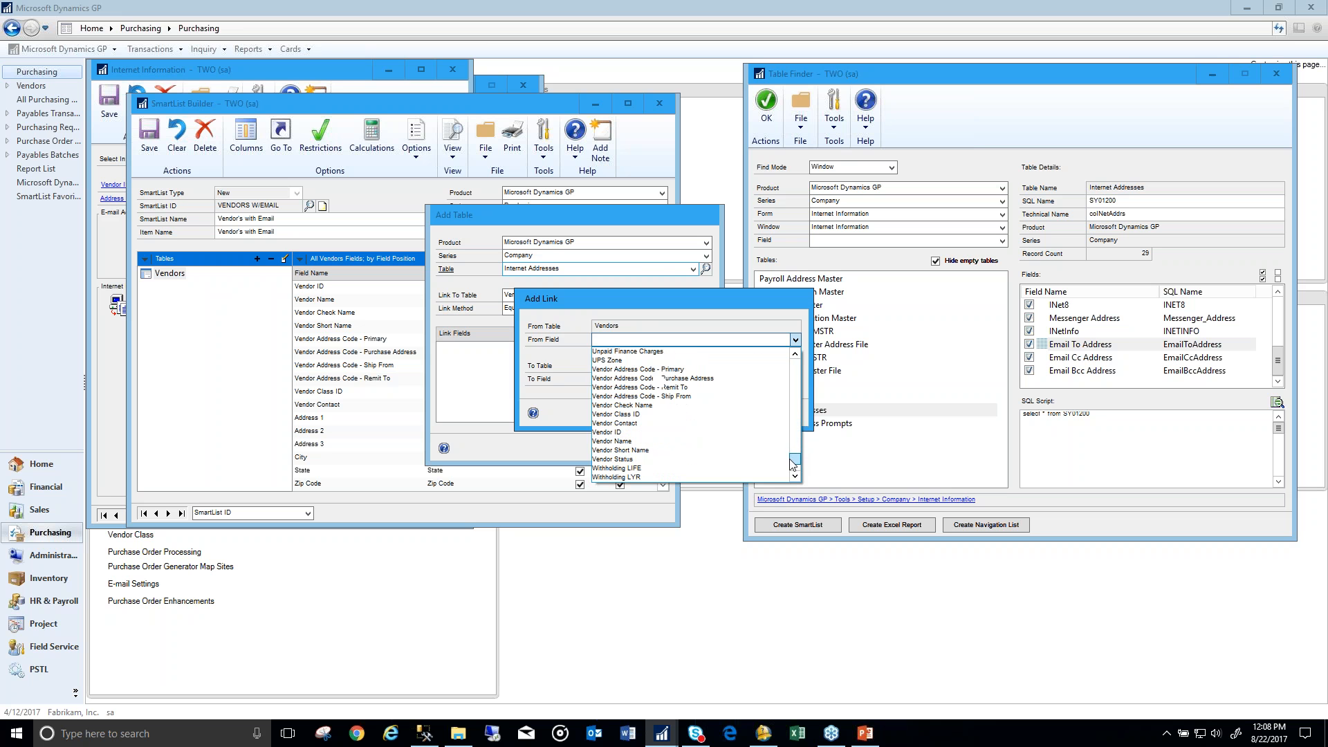
pyautogui.click(759, 433)
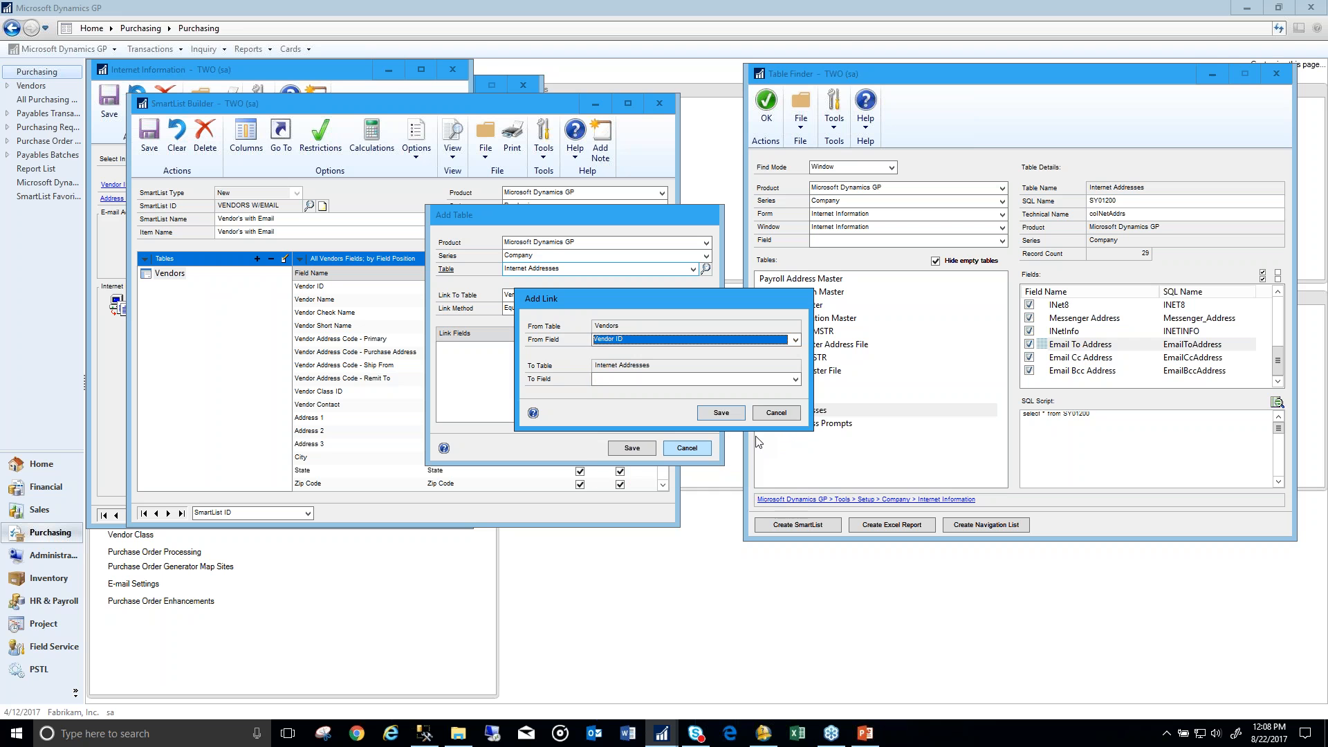
pyautogui.click(731, 381)
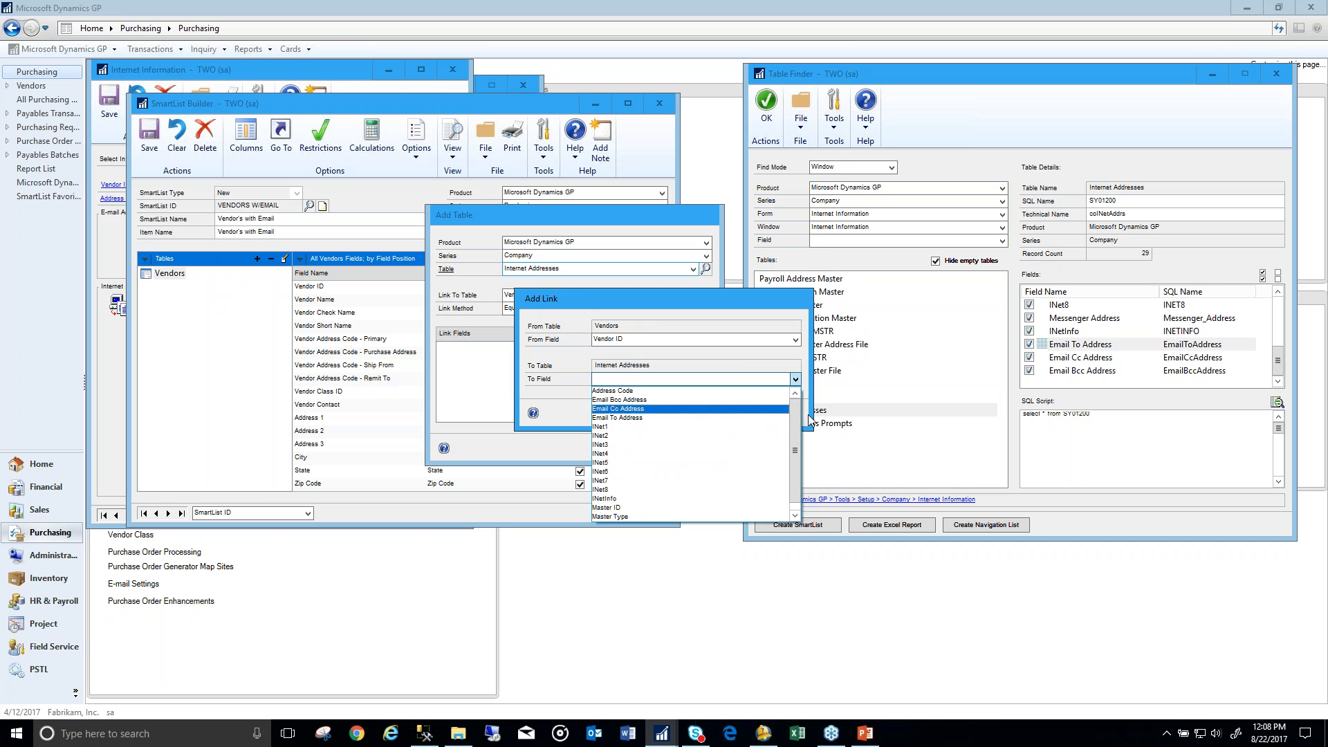
pyautogui.moveTo(793, 426); pyautogui.dragTo(789, 446)
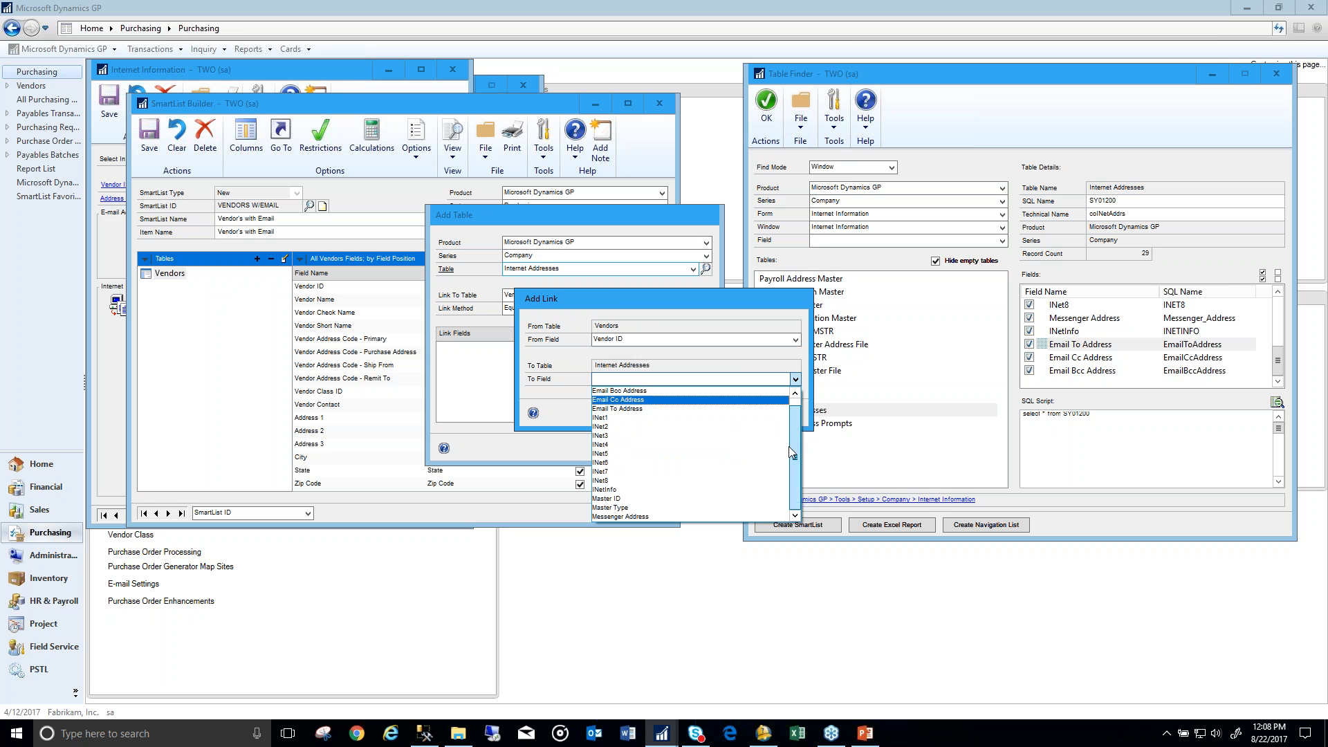
pyautogui.click(684, 499)
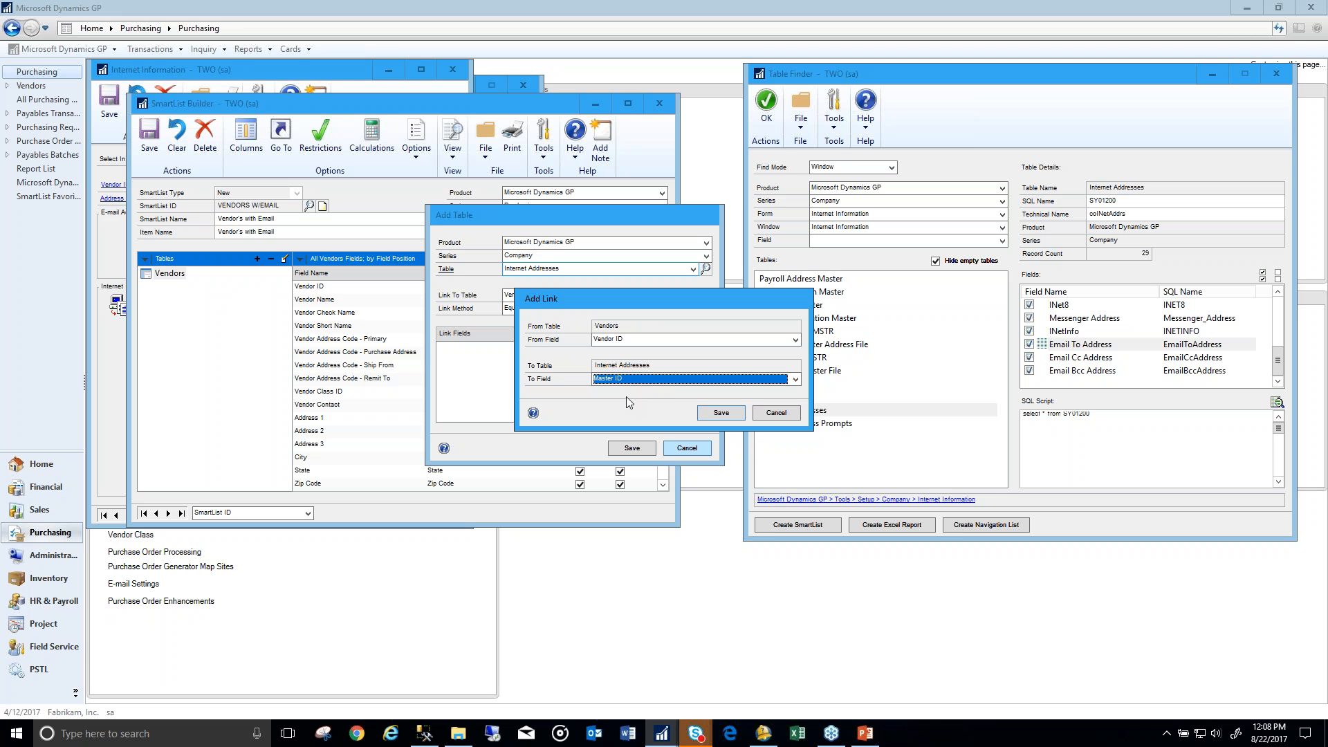
pyautogui.click(720, 413)
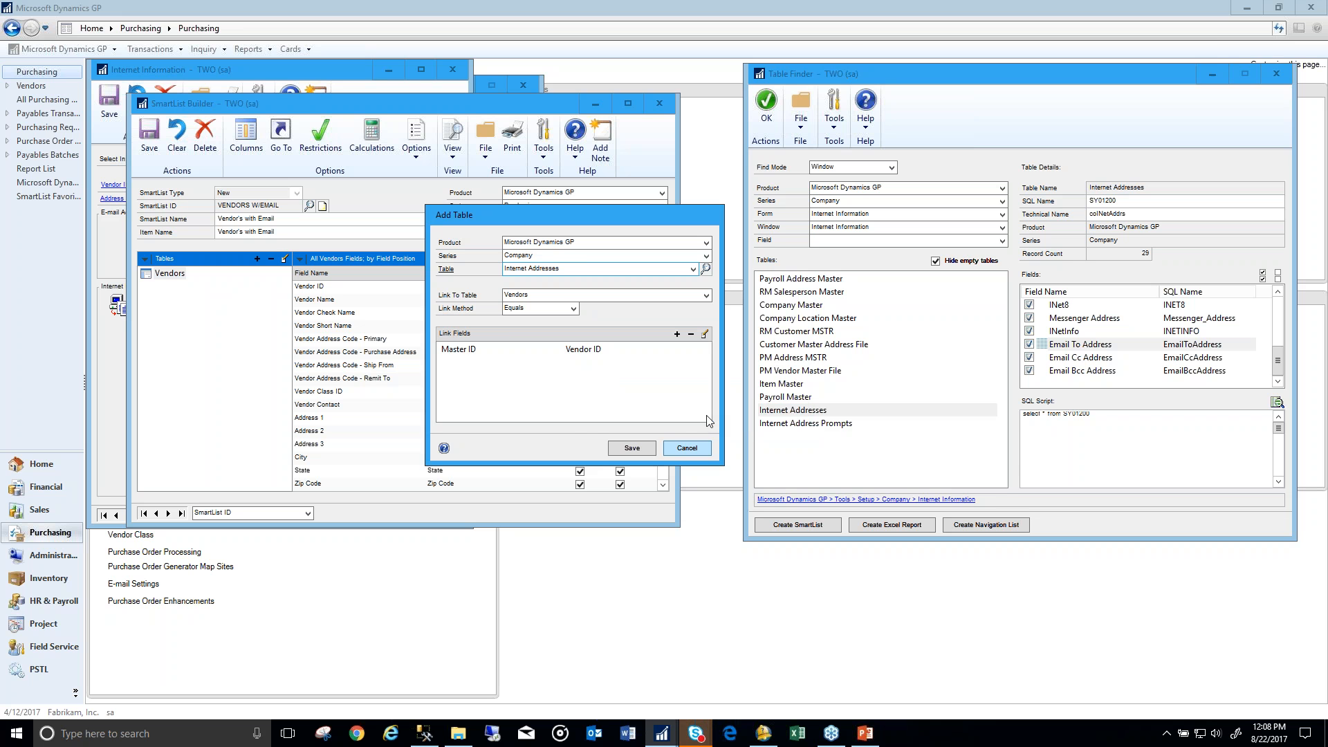
pyautogui.click(632, 447)
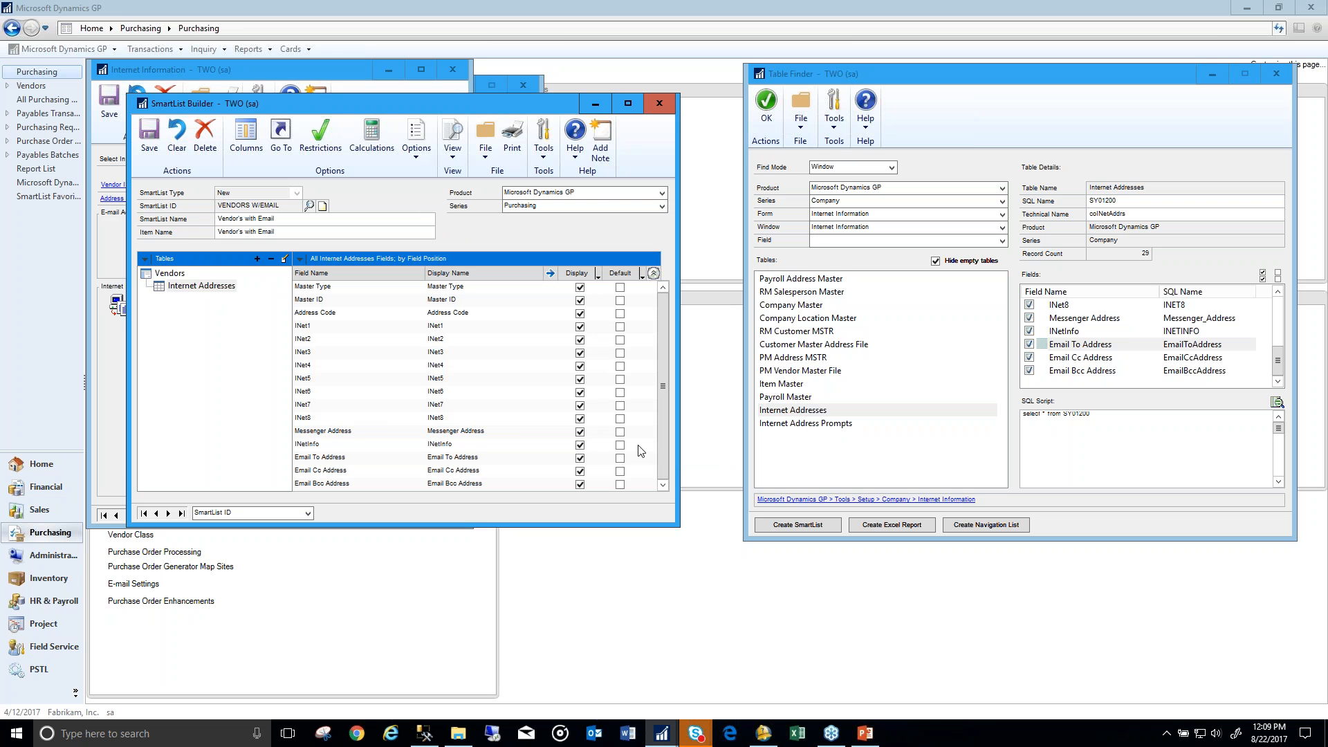
# Step: Review the field list of the Internet Addresses table linked under Vendors
pyautogui.click(200, 286)
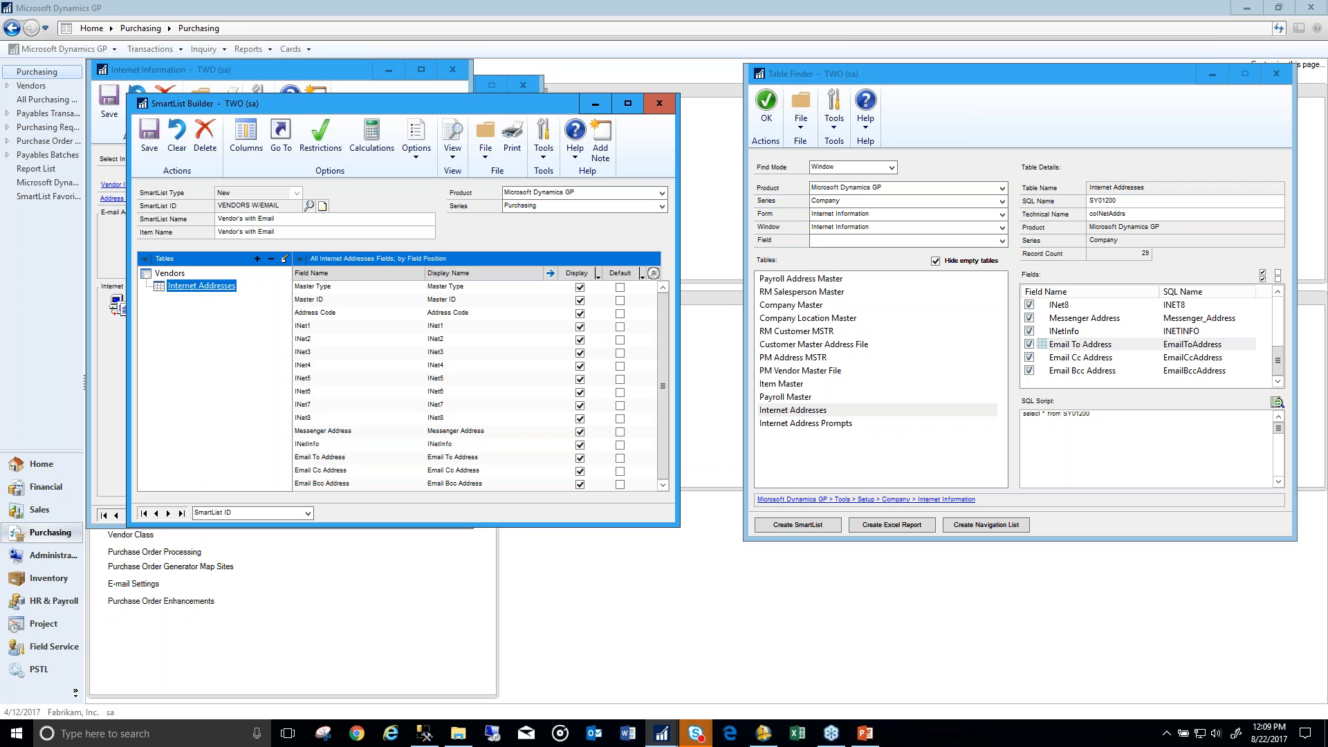
pyautogui.click(170, 273)
pyautogui.click(192, 288)
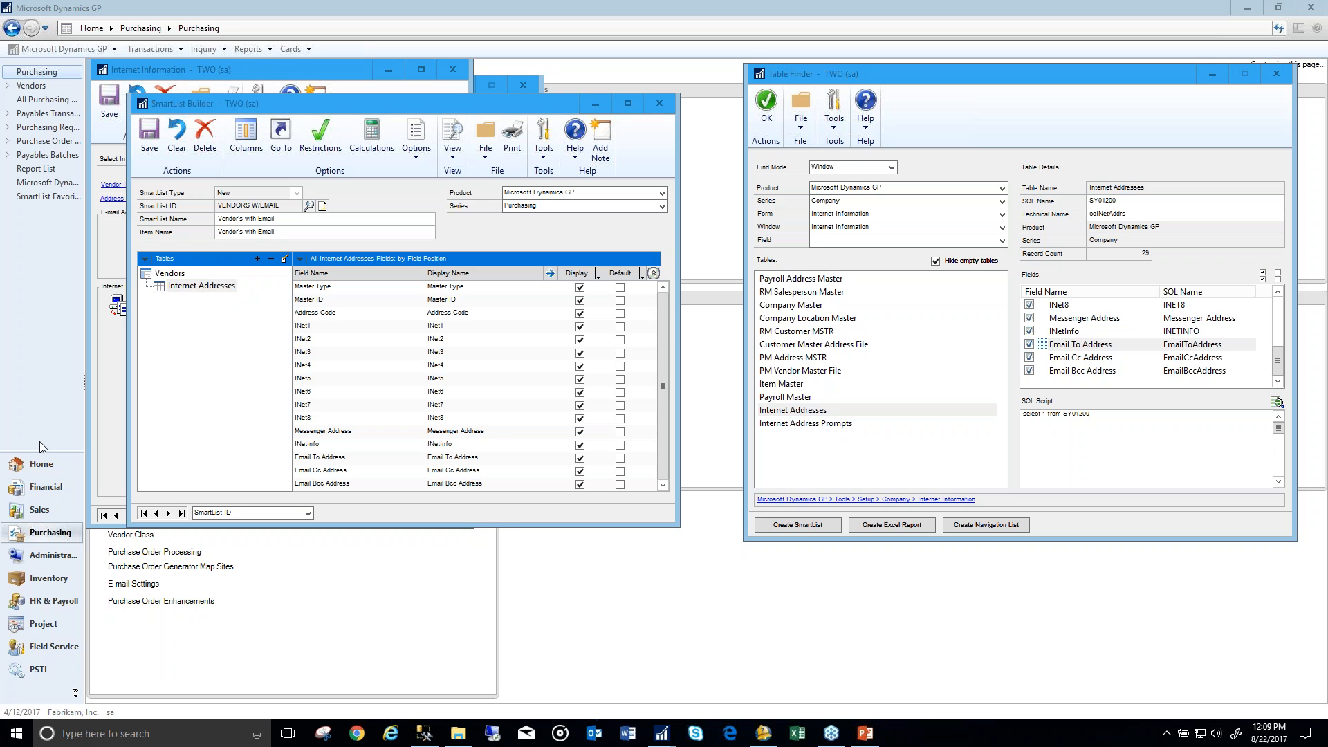
pyautogui.click(666, 313)
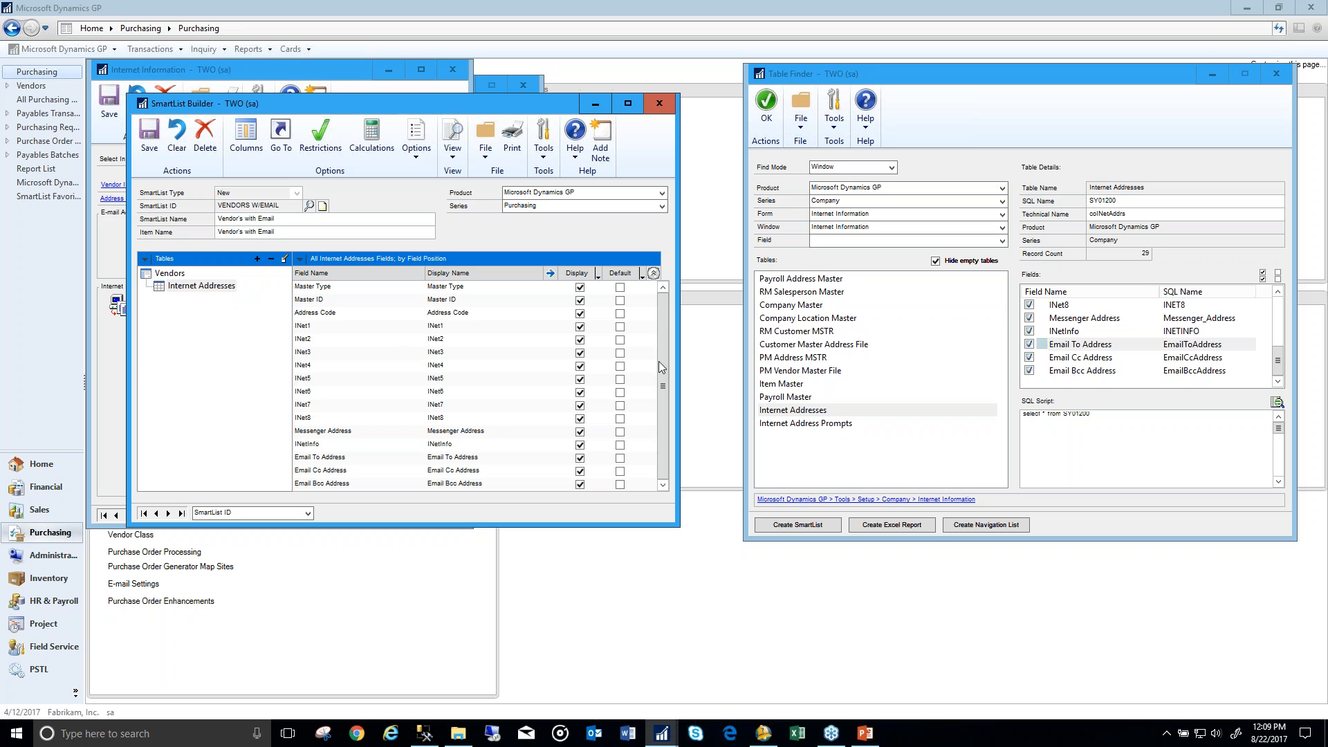
# Step: Make Email To Address a default column of the SmartList and save it
pyautogui.click(620, 458)
pyautogui.click(147, 135)
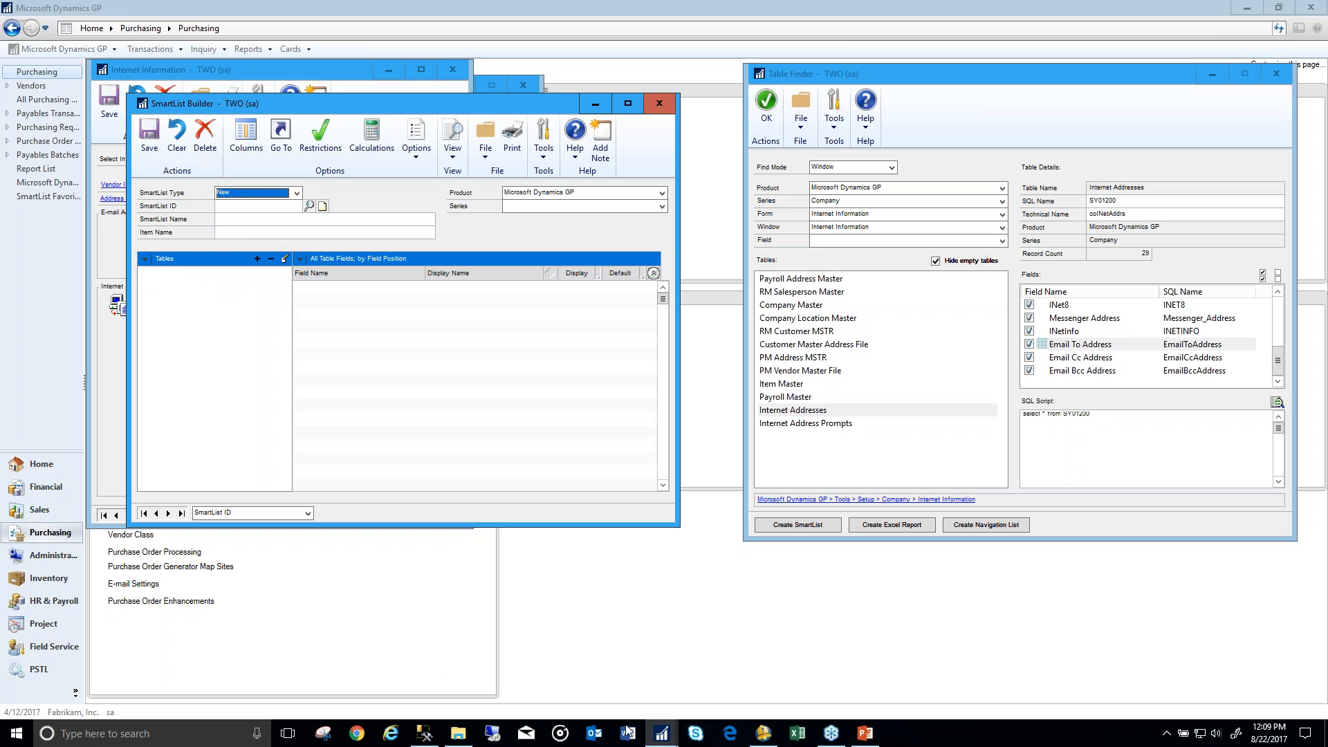
# Step: Close the Table Finder, SmartList Builder, Internet Information and Vendor Maintenance windows
pyautogui.moveTo(659, 732)
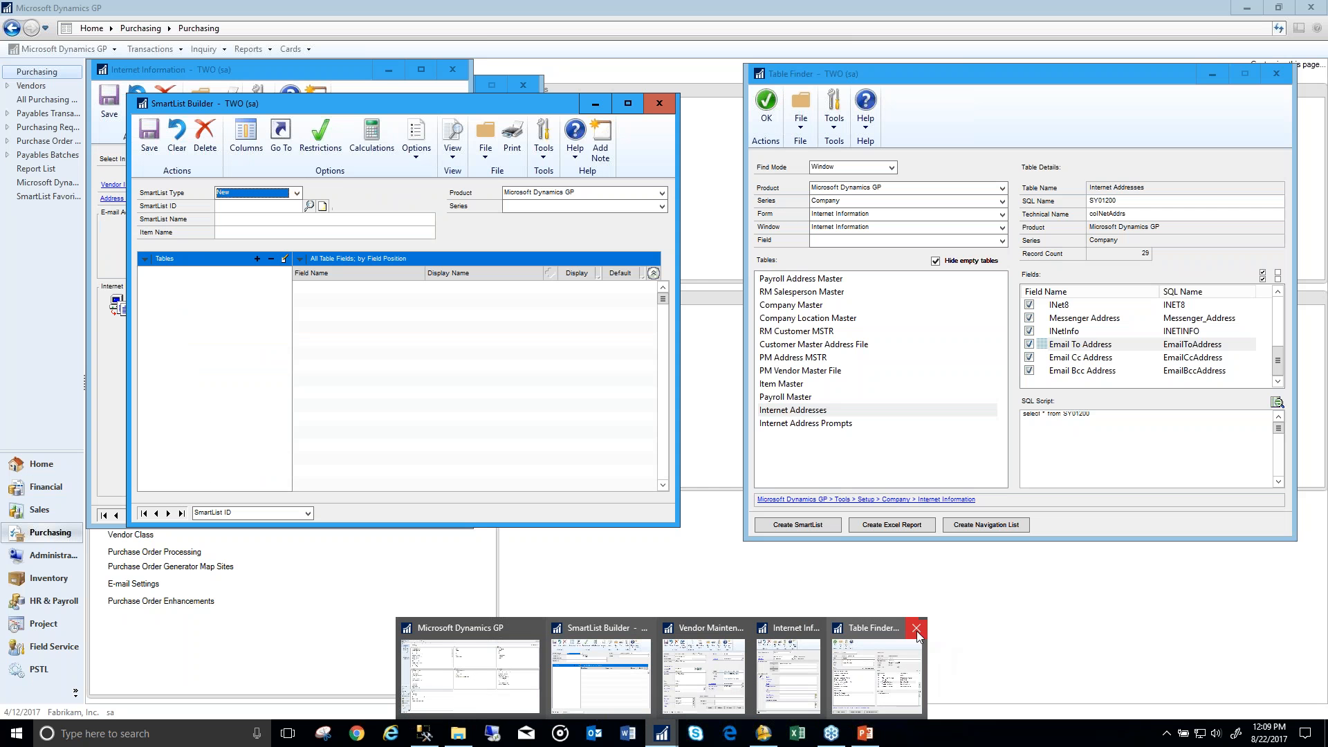
pyautogui.click(917, 633)
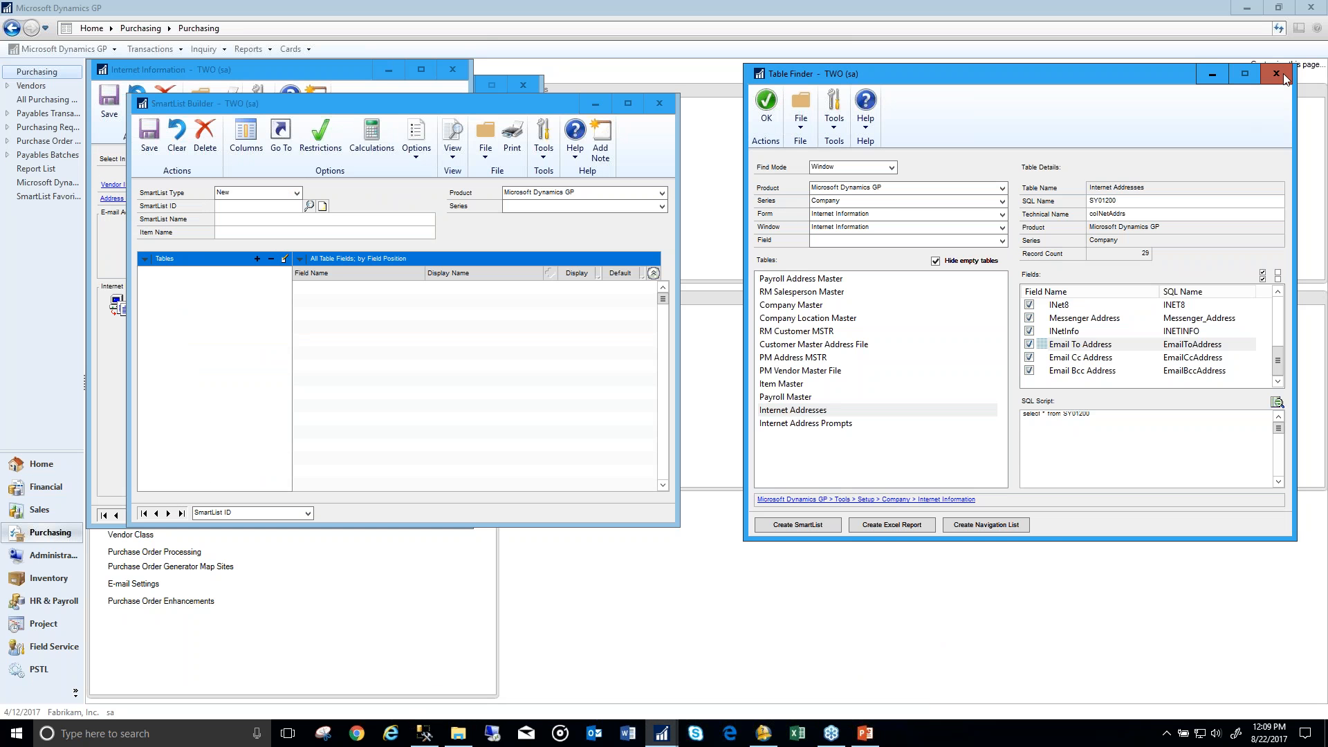
pyautogui.click(1280, 75)
pyautogui.click(659, 105)
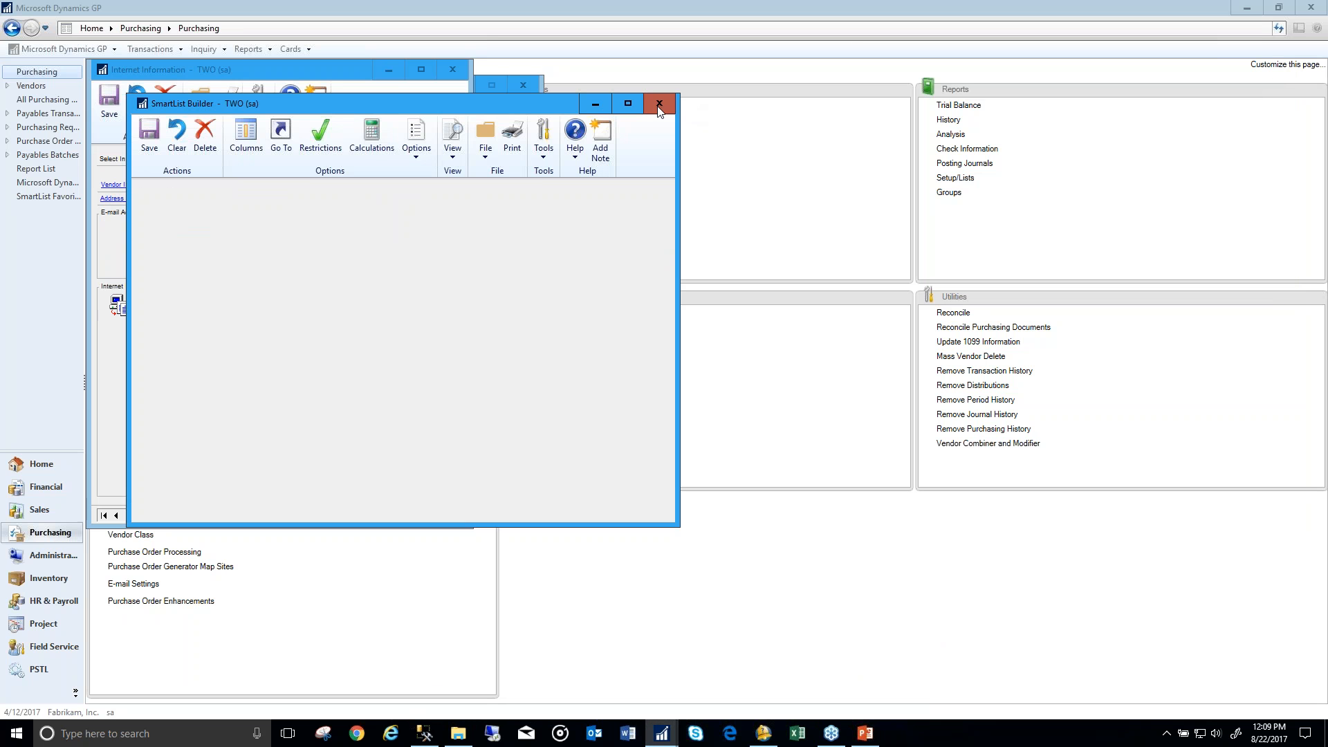
pyautogui.click(453, 69)
pyautogui.click(523, 84)
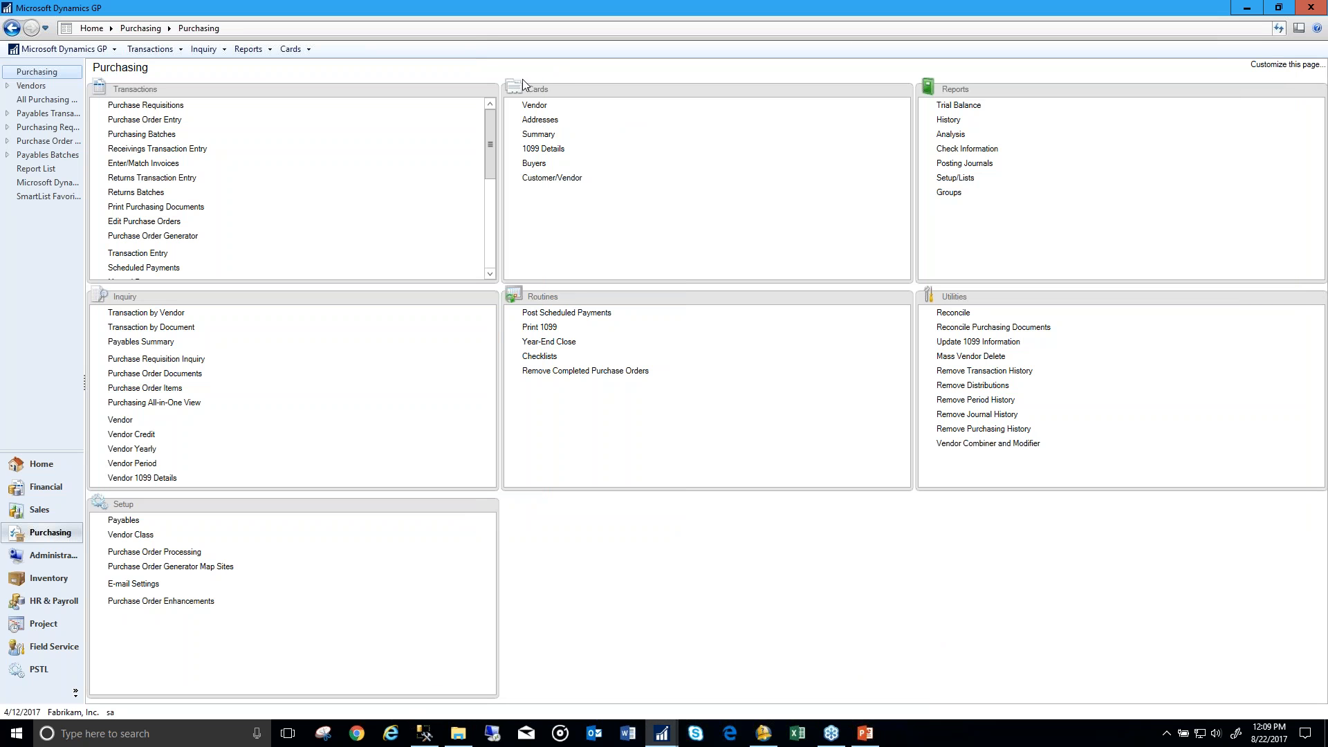
# Step: Open SmartList and accept the pending SmartList Builder changes
pyautogui.click(86, 48)
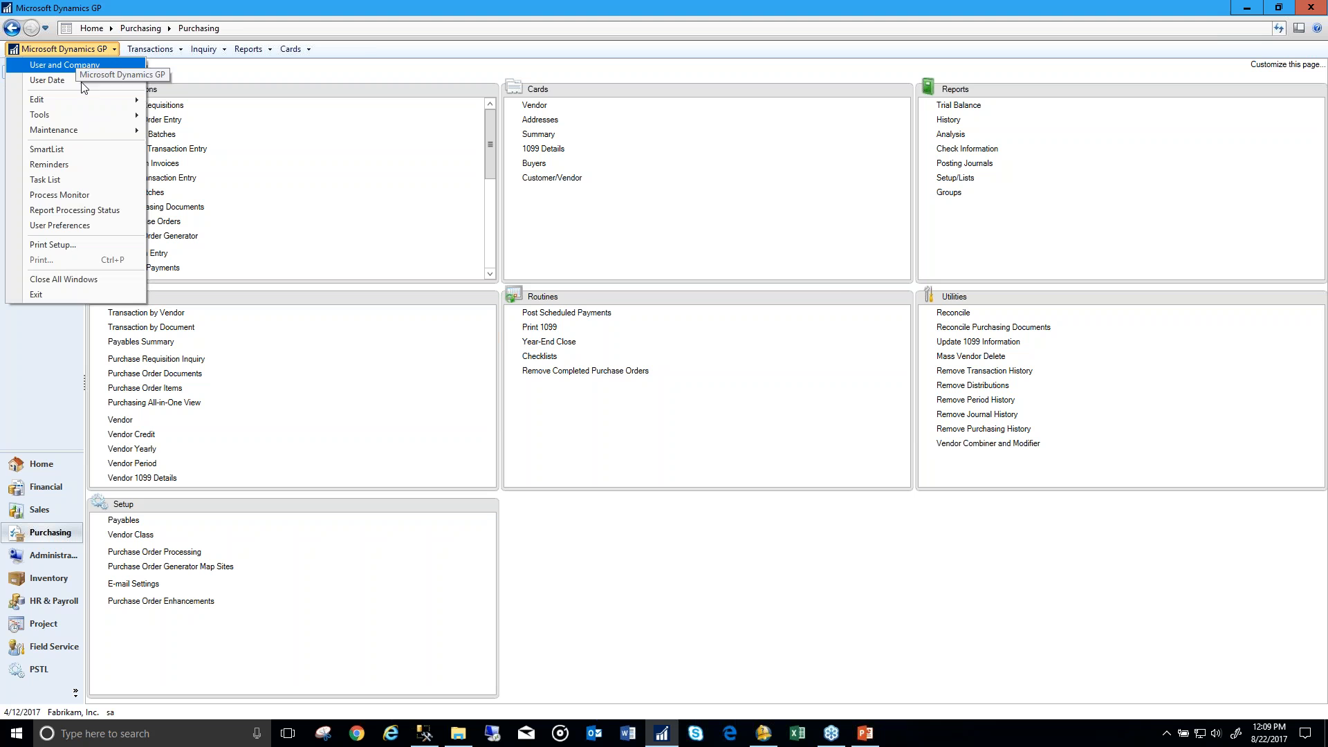
pyautogui.click(95, 150)
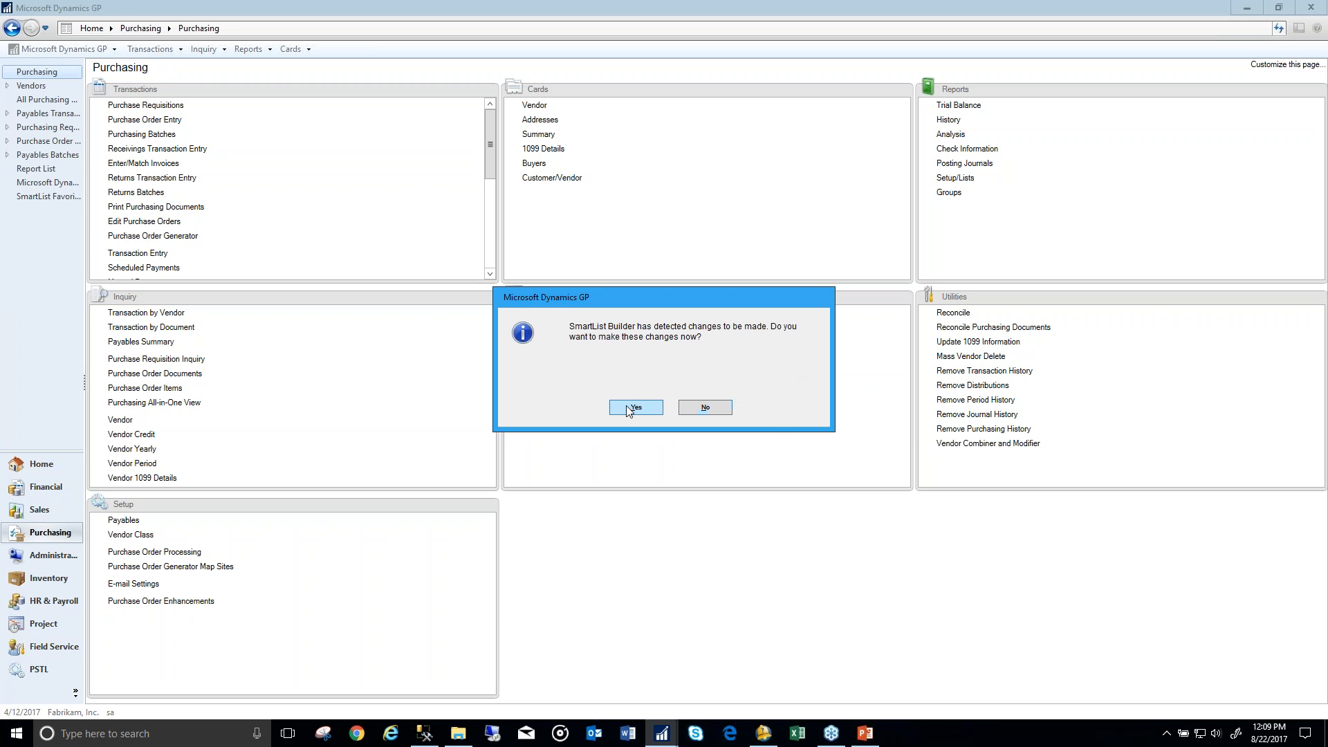
pyautogui.click(629, 409)
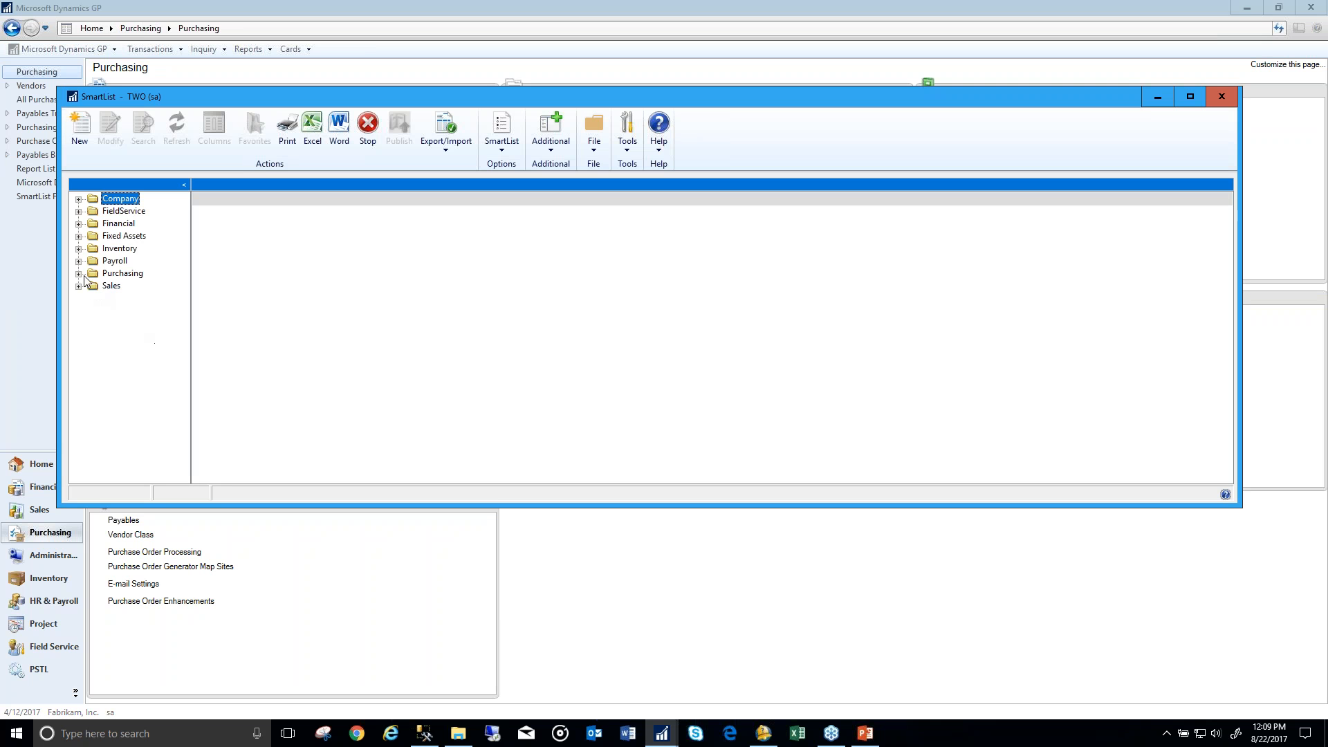
# Step: Run the default Vendor's with Email list under Purchasing and widen its 1099 Type column to inspect the results
pyautogui.click(78, 274)
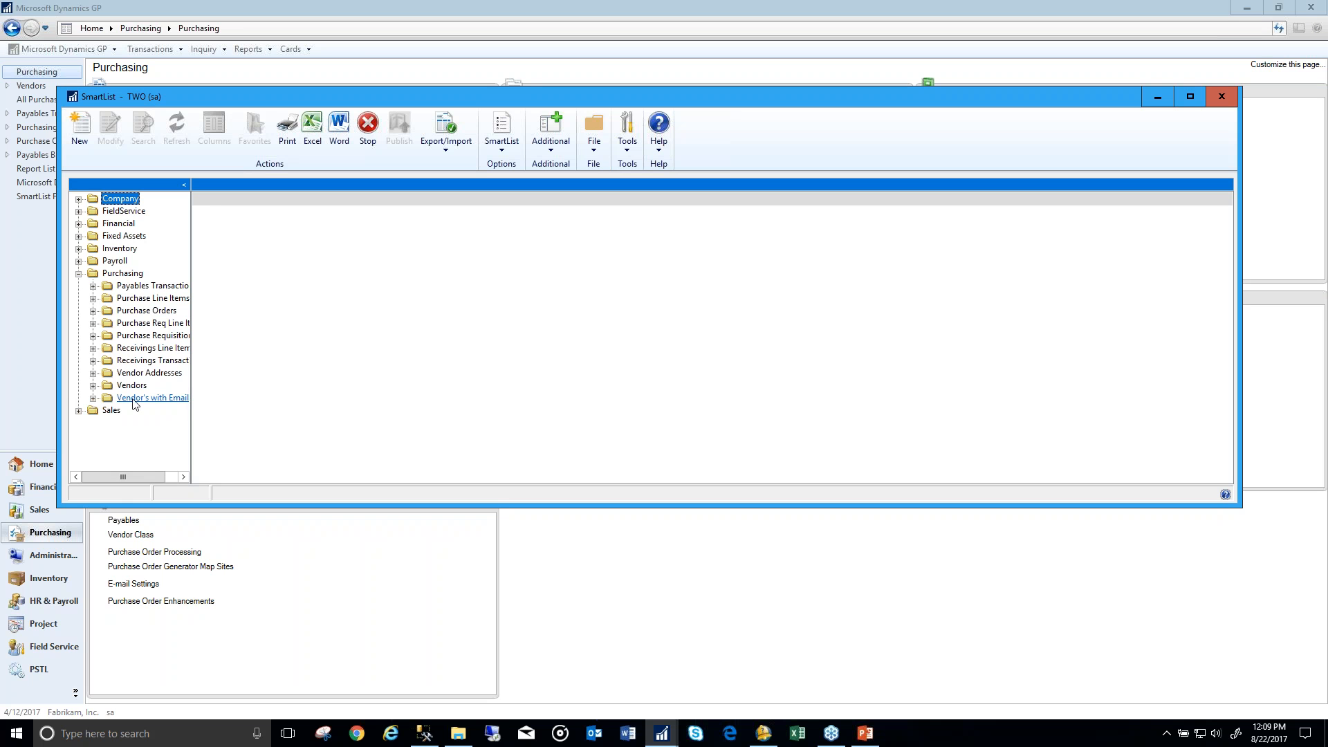
pyautogui.click(93, 399)
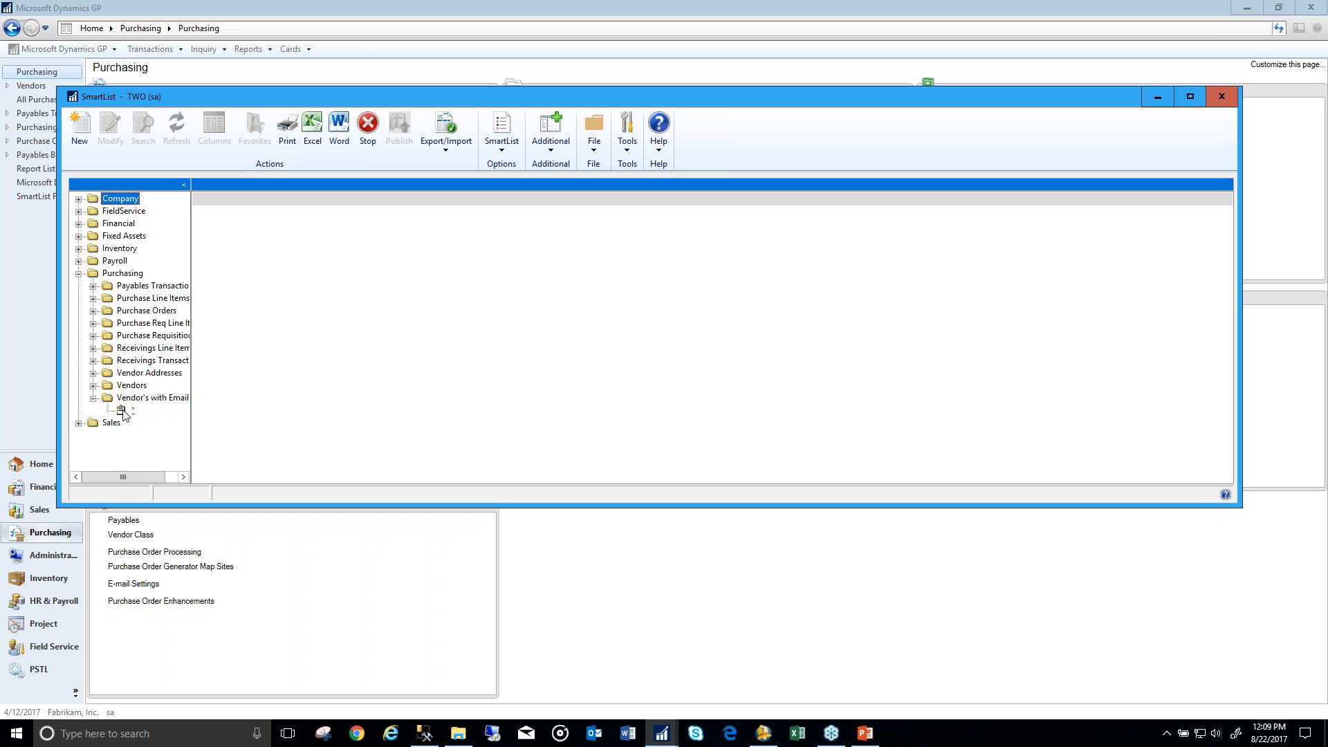
pyautogui.click(122, 411)
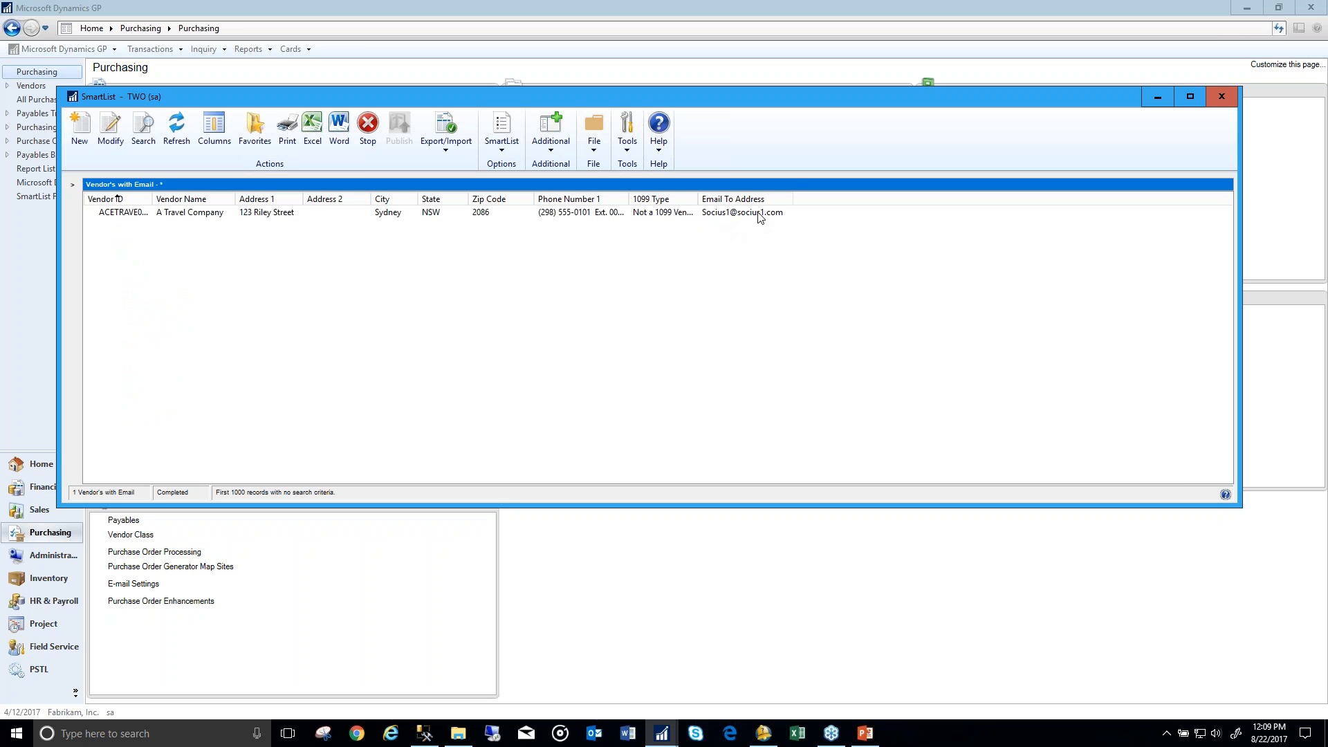
pyautogui.moveTo(697, 198); pyautogui.dragTo(758, 200)
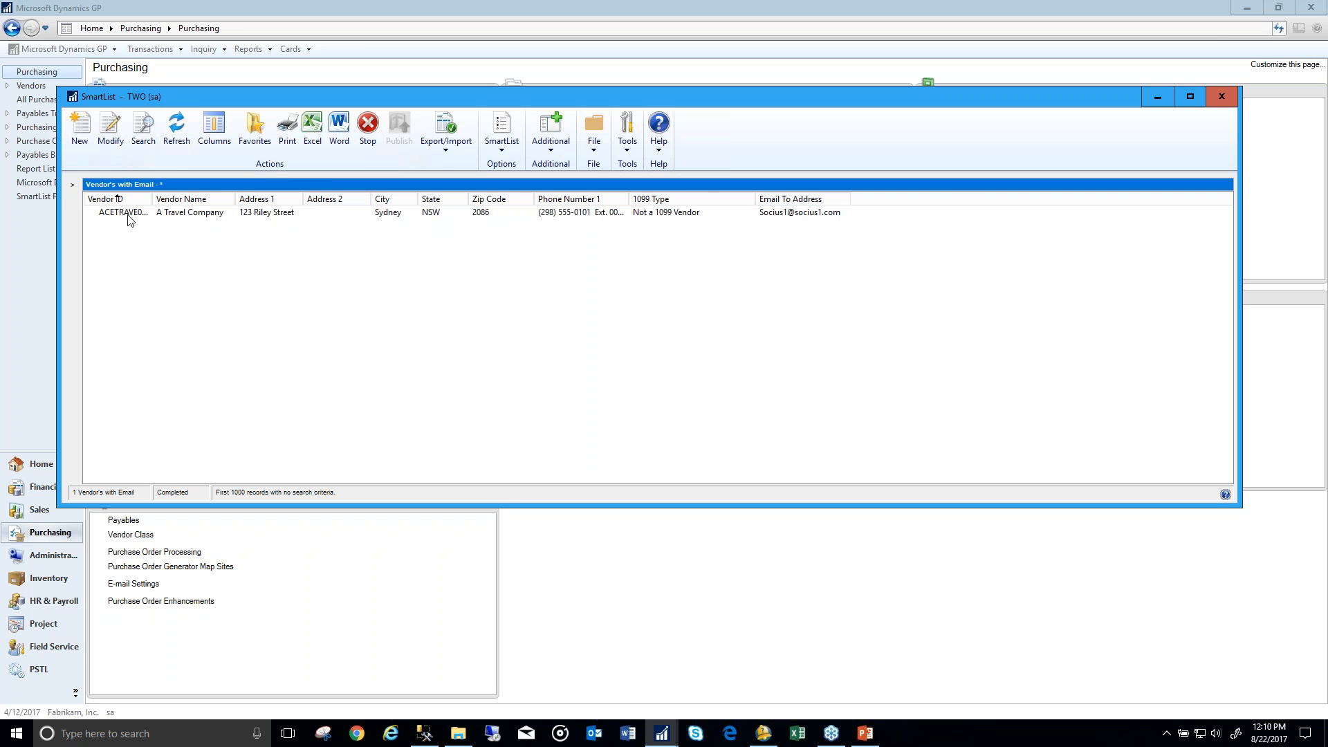
# Step: Modify the Vendor's with Email SmartList so that Internet Addresses links to Vendors with the Left Outer link method, saving the link
pyautogui.click(73, 184)
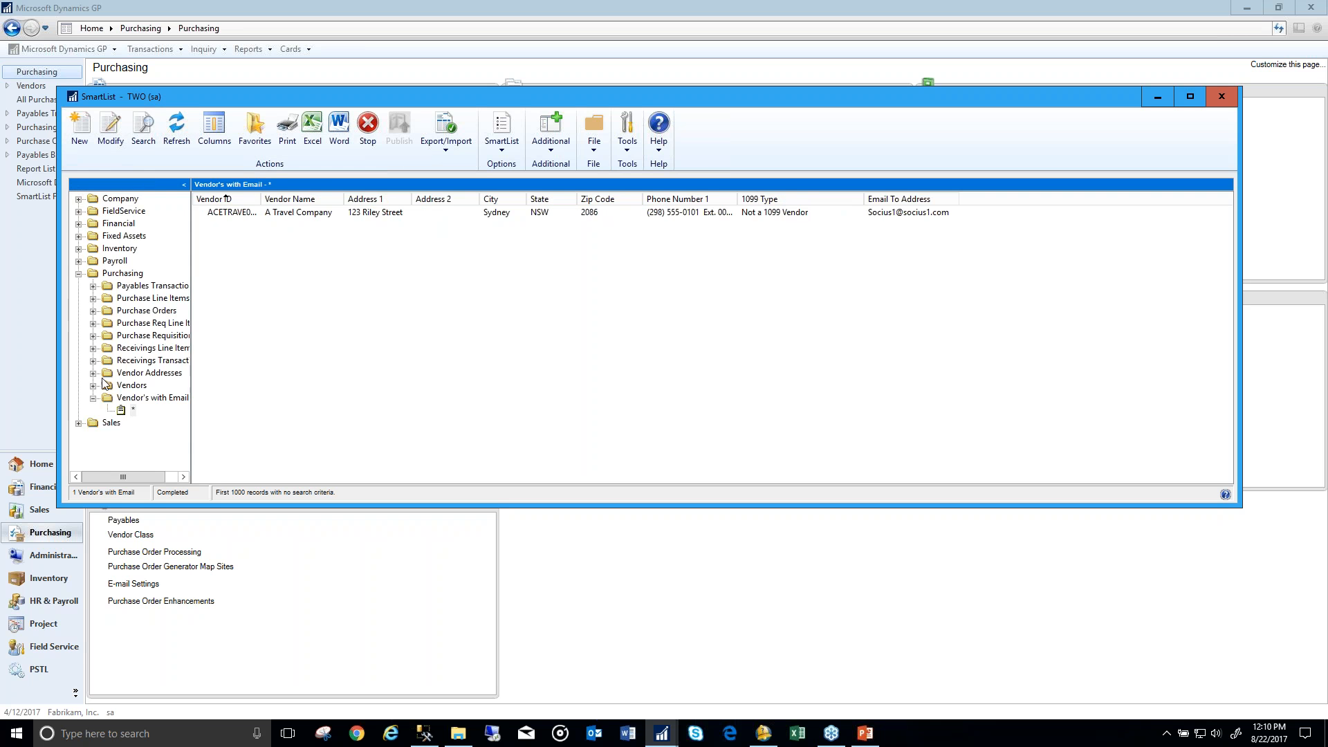
pyautogui.click(153, 400)
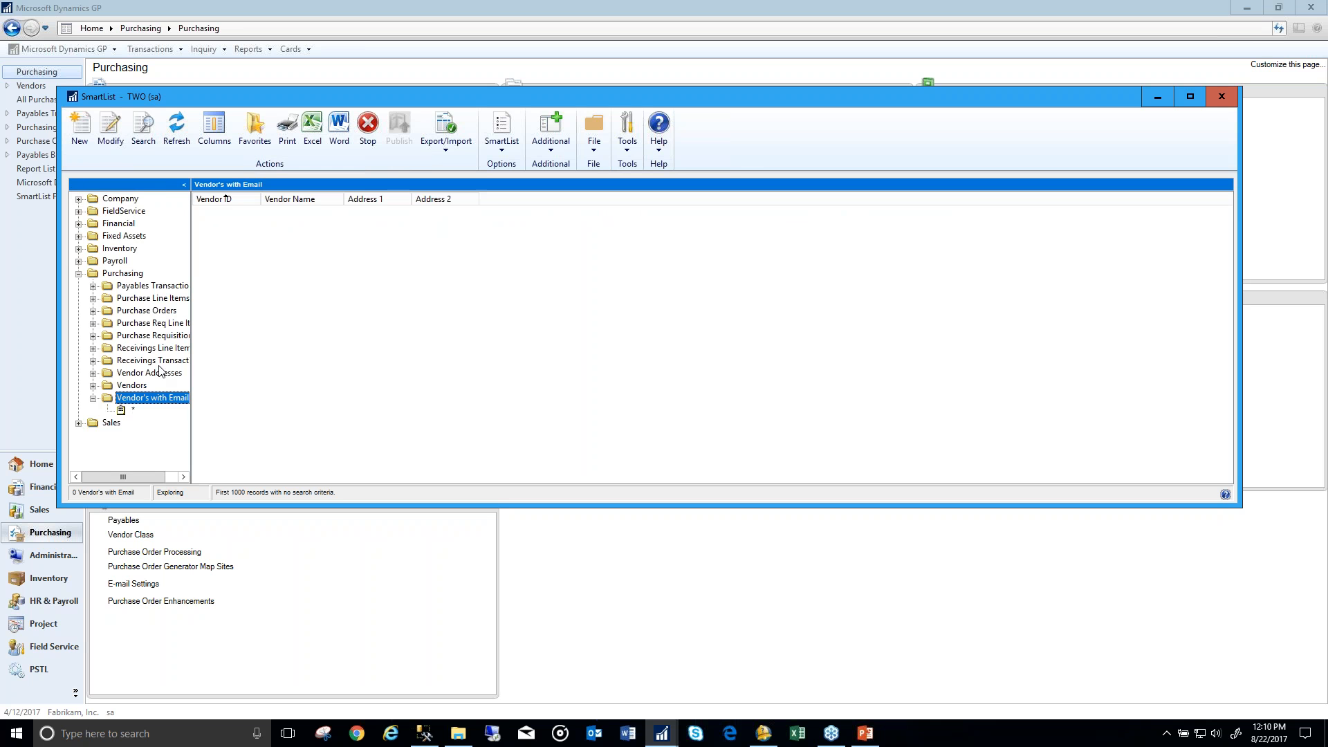
pyautogui.click(111, 135)
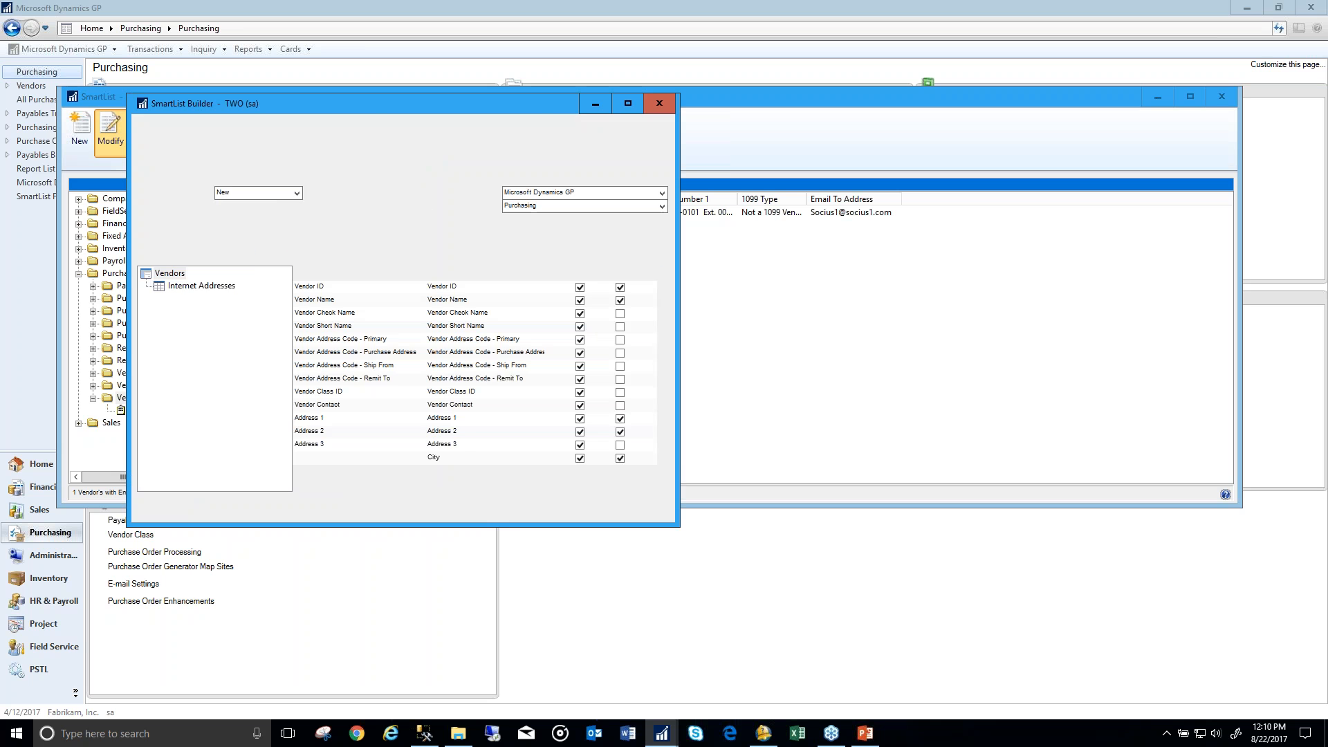
pyautogui.click(232, 286)
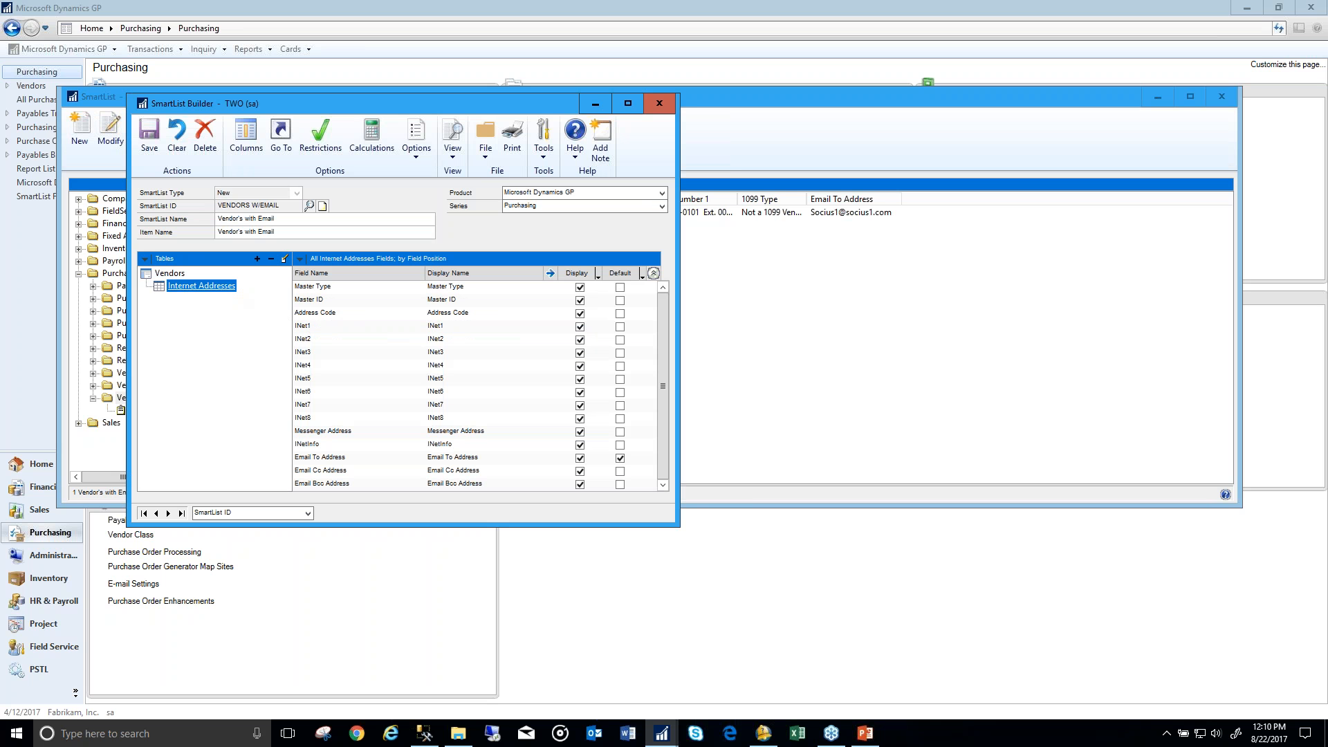
pyautogui.click(285, 260)
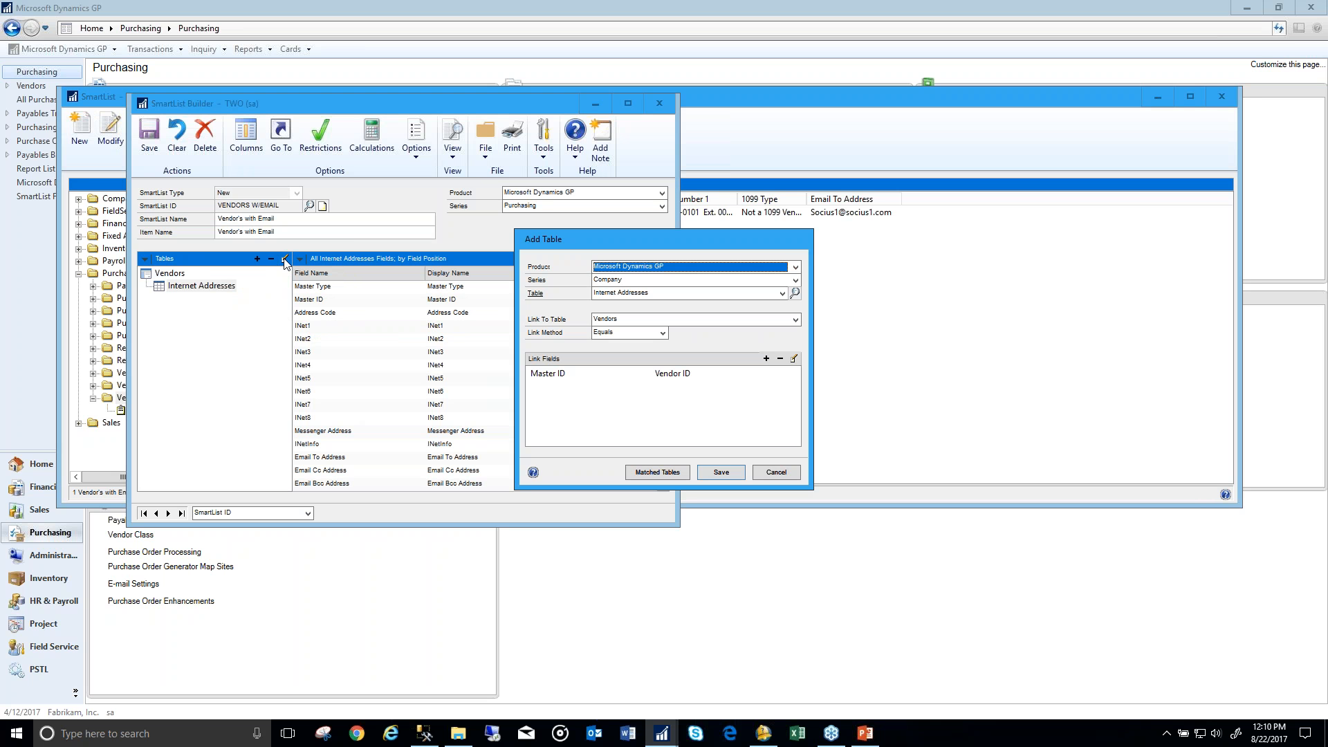
pyautogui.click(663, 334)
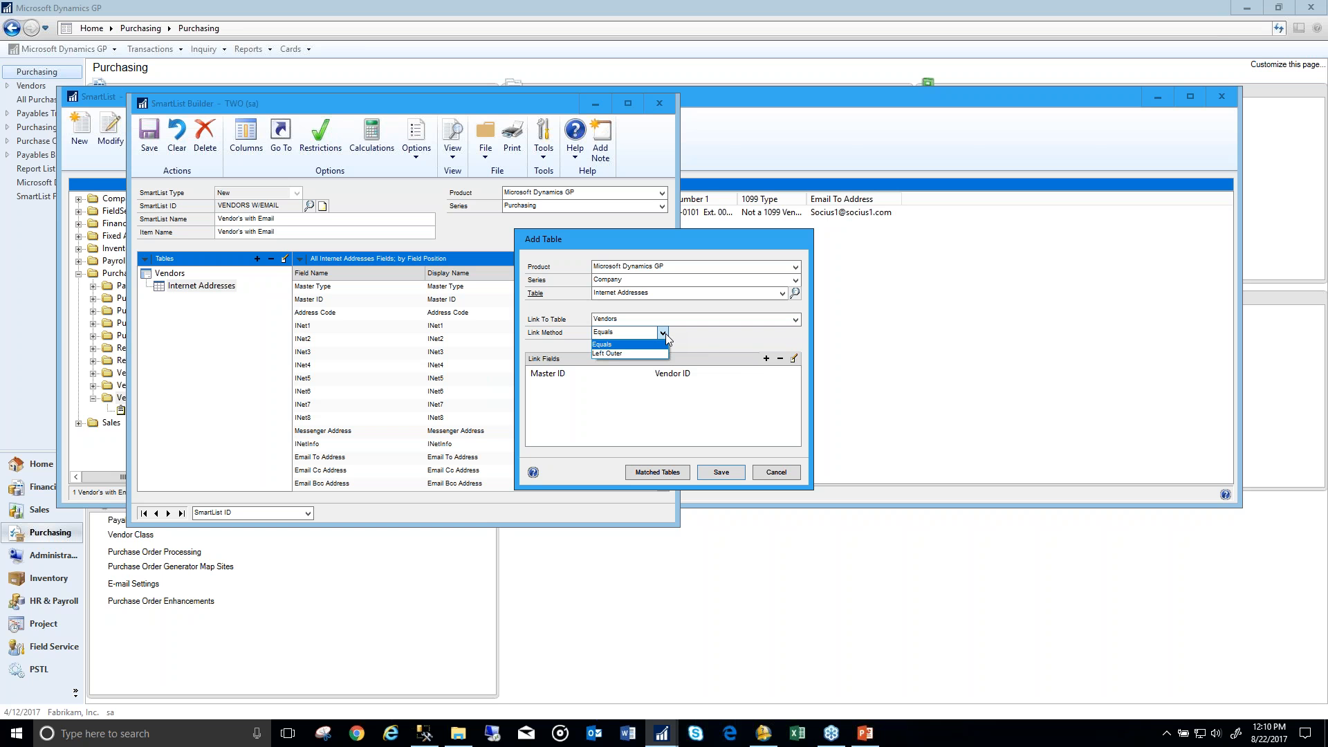
pyautogui.click(627, 355)
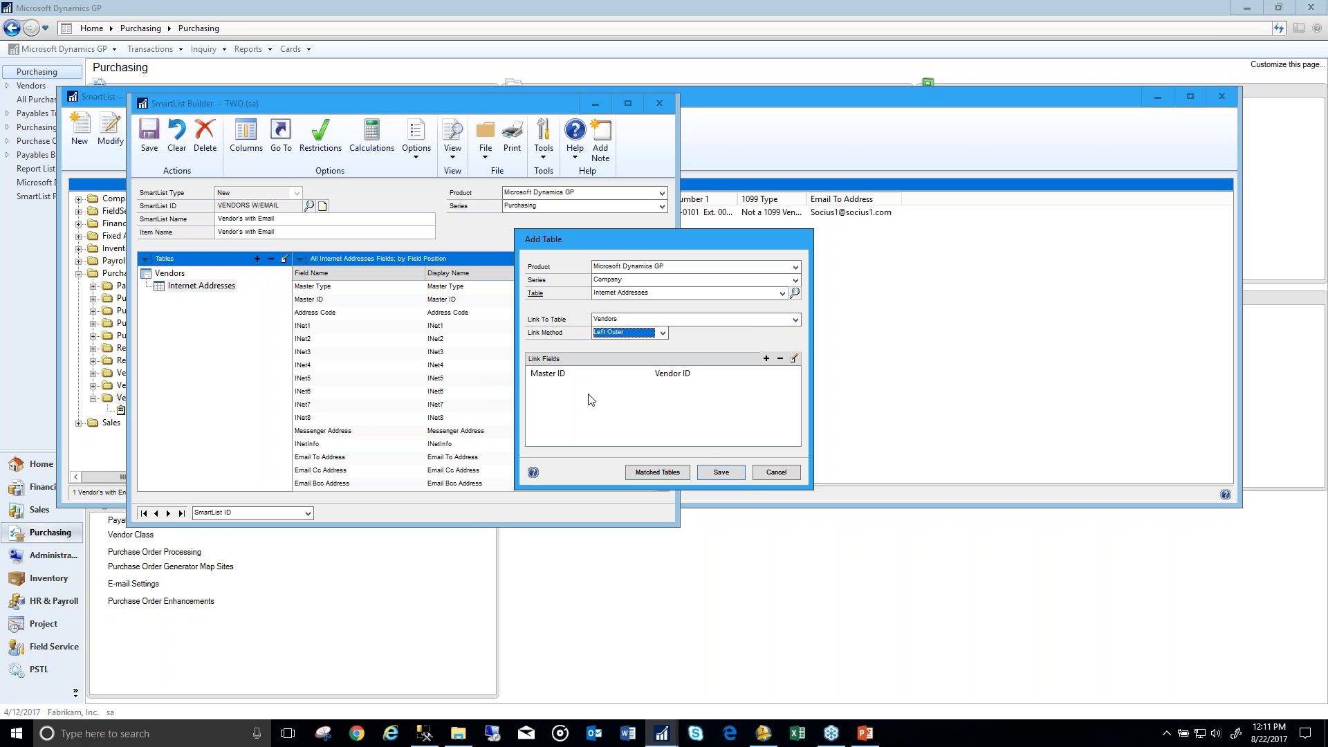
pyautogui.click(720, 473)
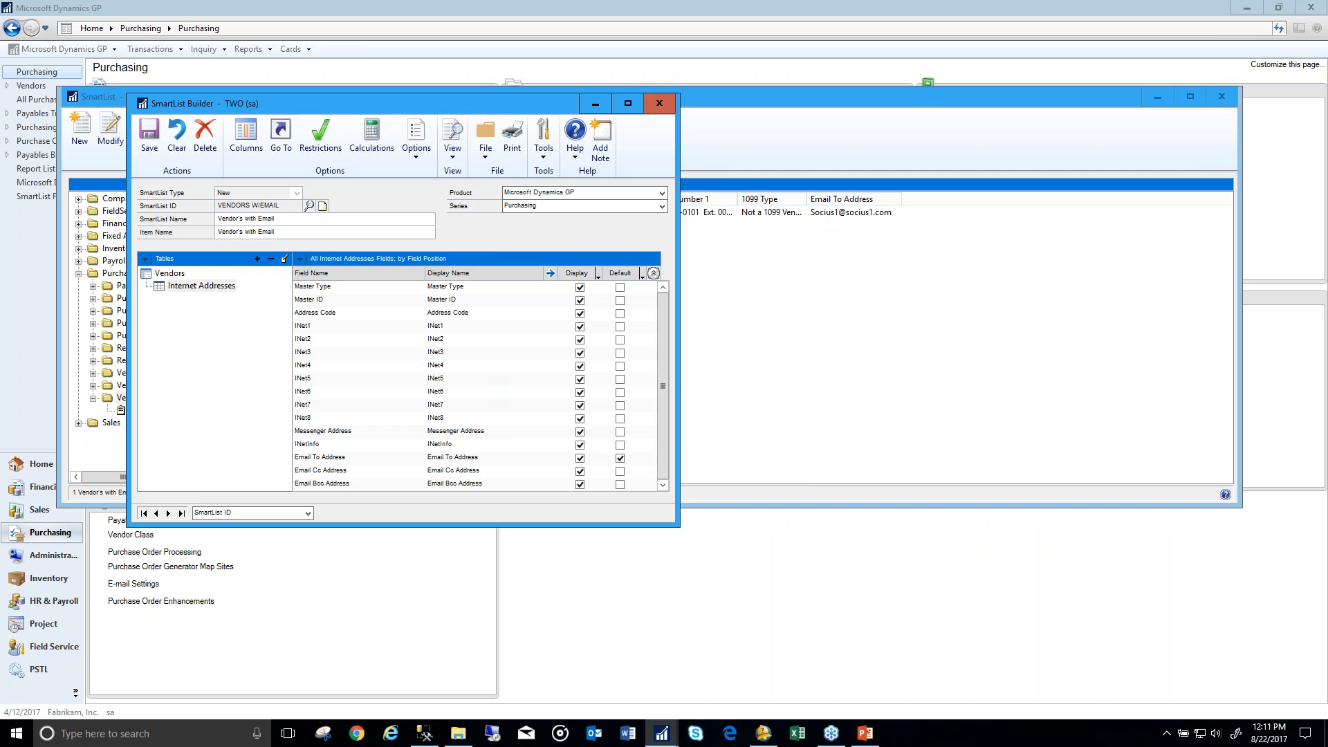
# Step: Preview the data of the modified Vendor's with Email SmartList
pyautogui.moveTo(448, 101); pyautogui.dragTo(569, 90)
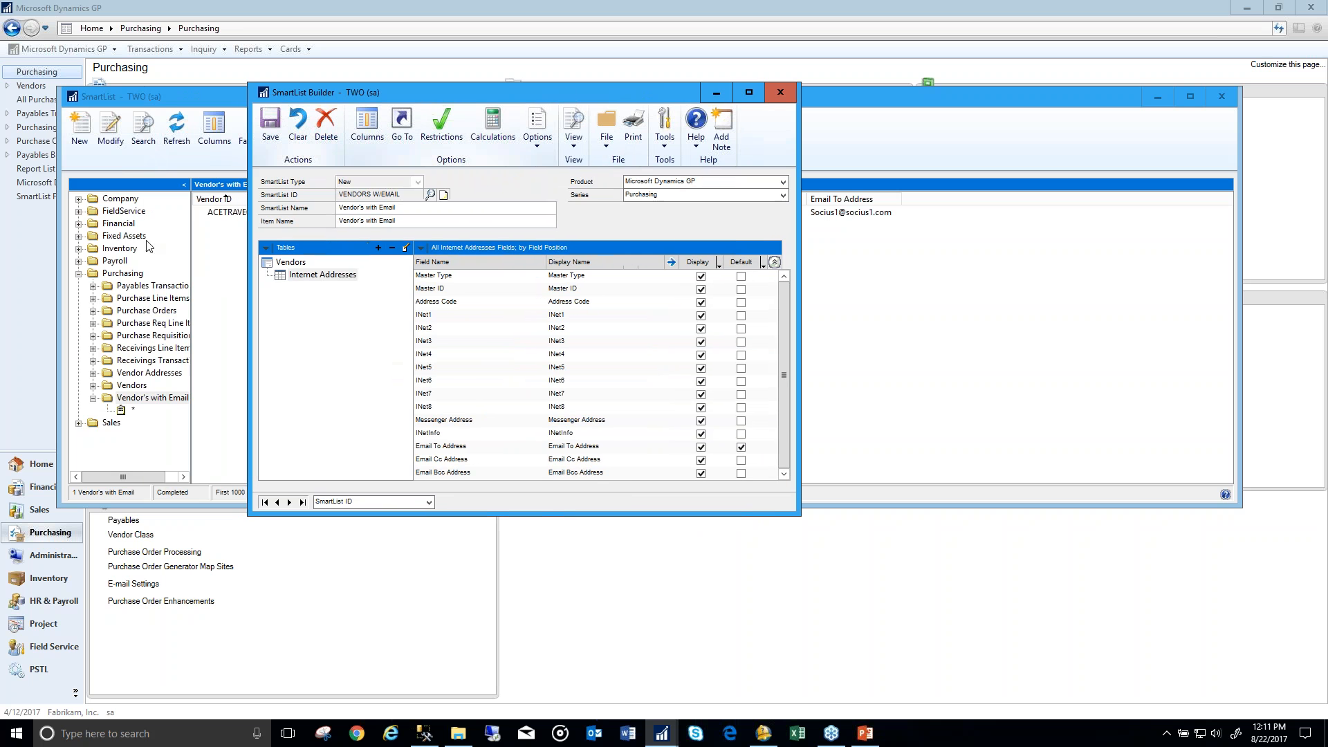
pyautogui.click(546, 132)
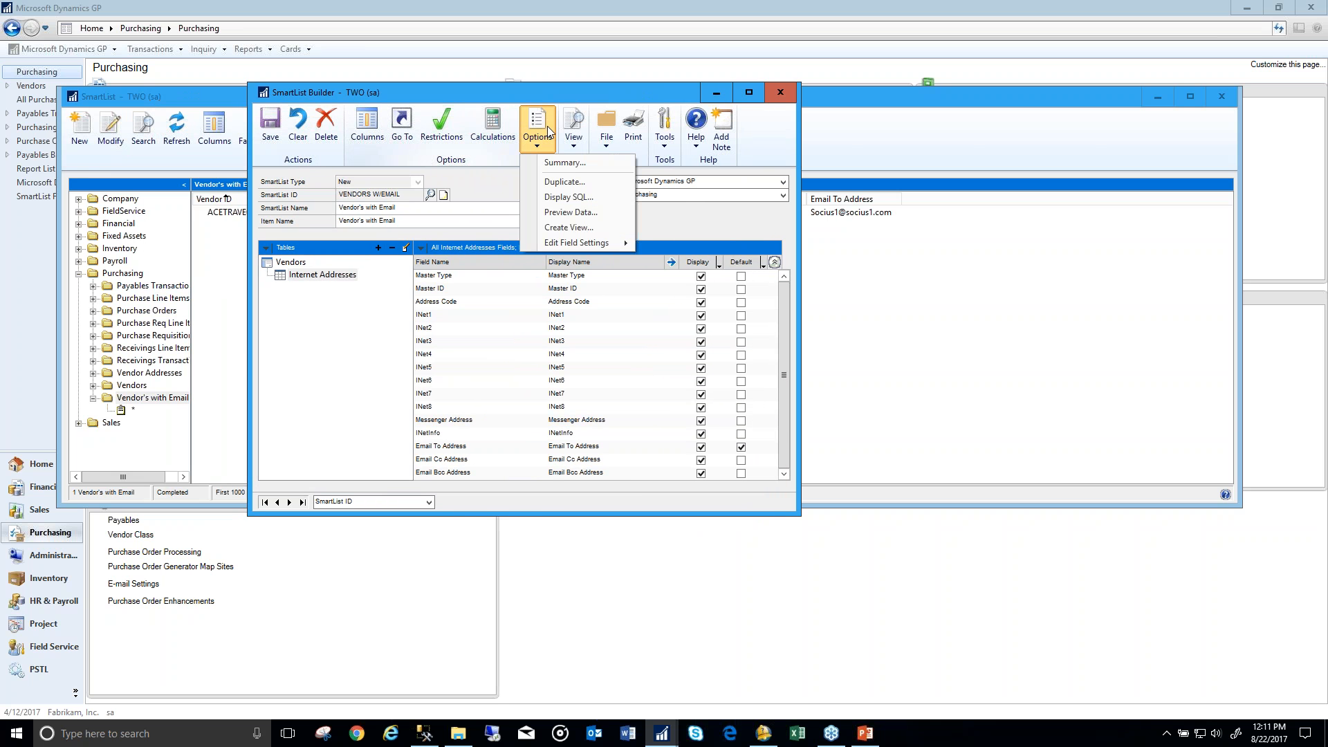
pyautogui.click(569, 212)
pyautogui.moveTo(745, 508); pyautogui.dragTo(816, 512)
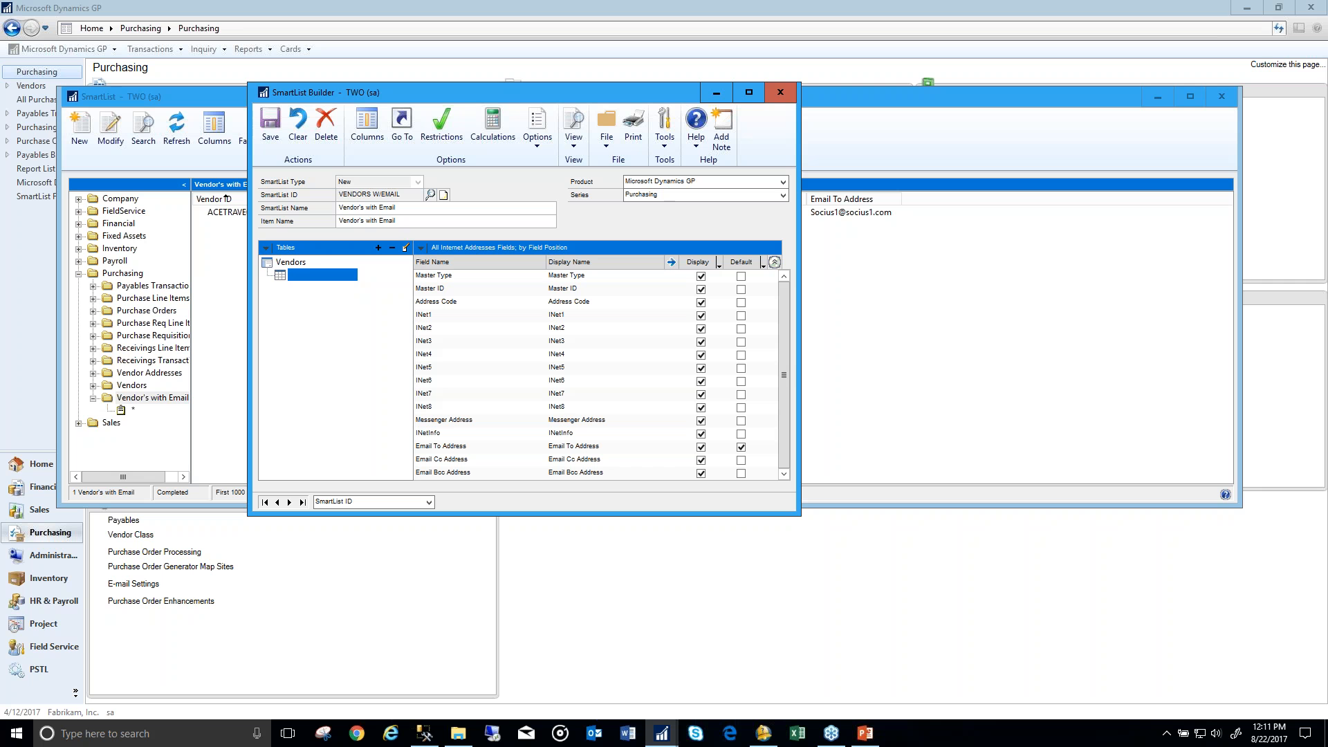
# Step: Save the modified SmartList, close SmartList Builder and select the A Travel Company record in the refreshed list
pyautogui.click(268, 121)
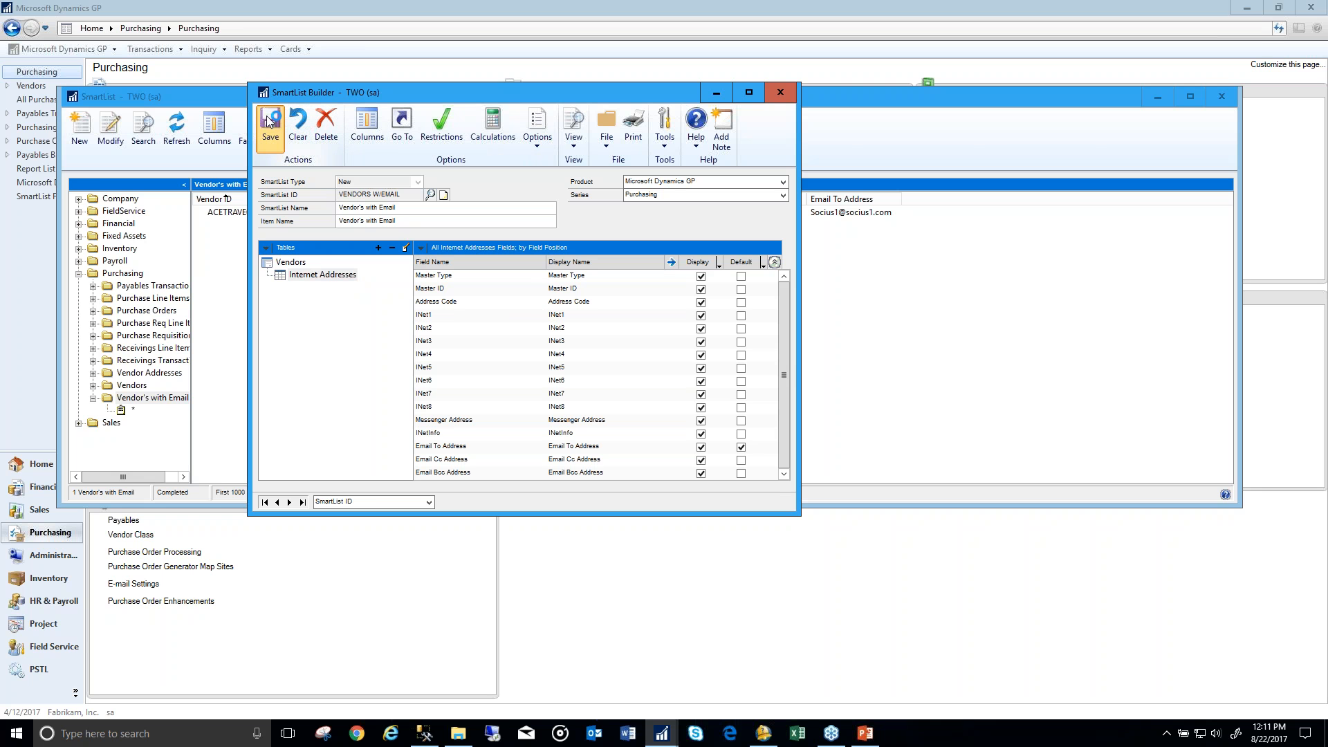
pyautogui.click(782, 92)
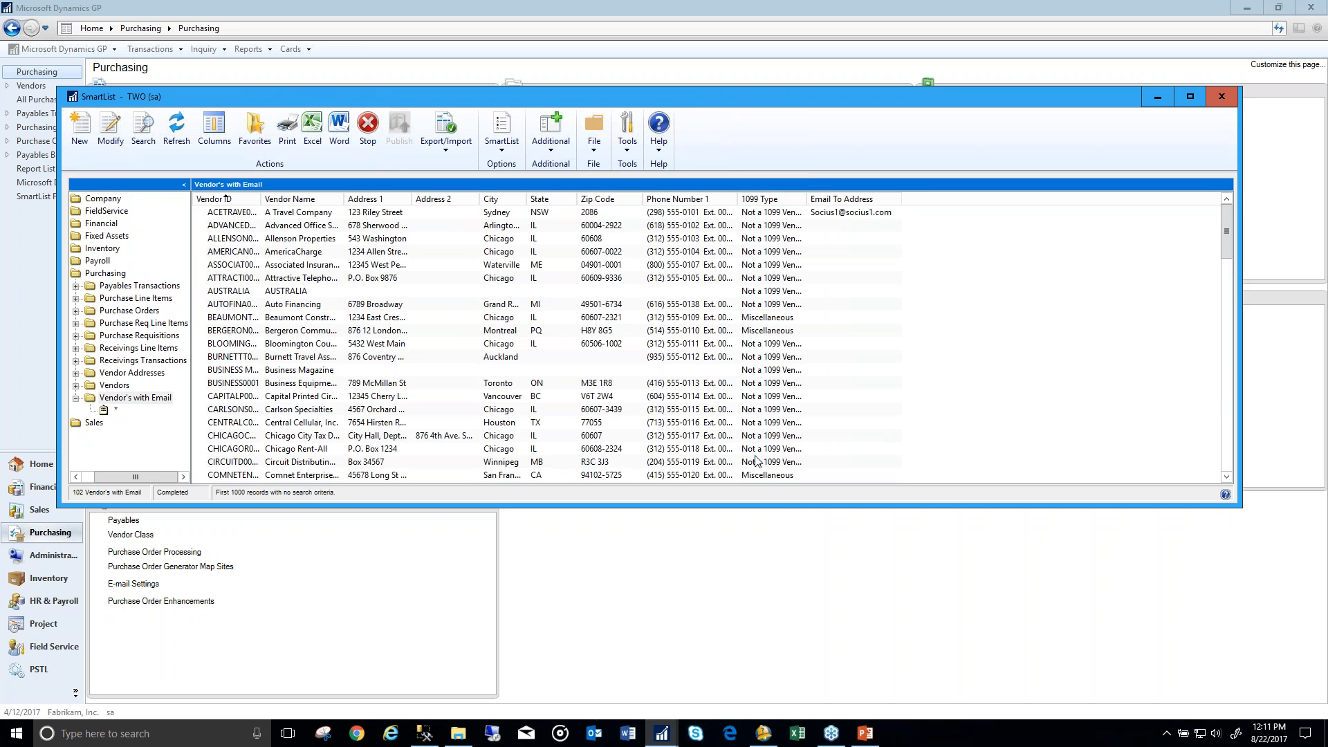
pyautogui.click(880, 213)
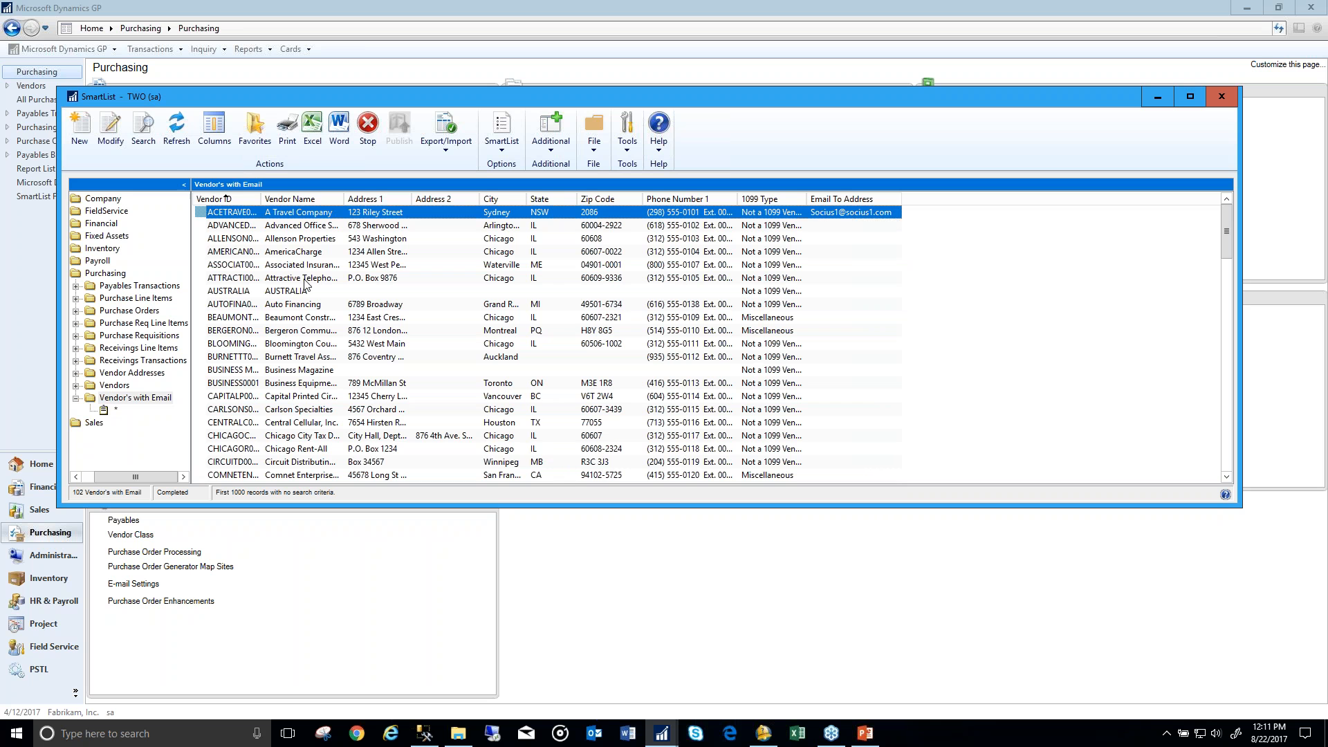
# Step: Reopen the Vendor's with Email SmartList for modification and open its restrictions
pyautogui.click(142, 398)
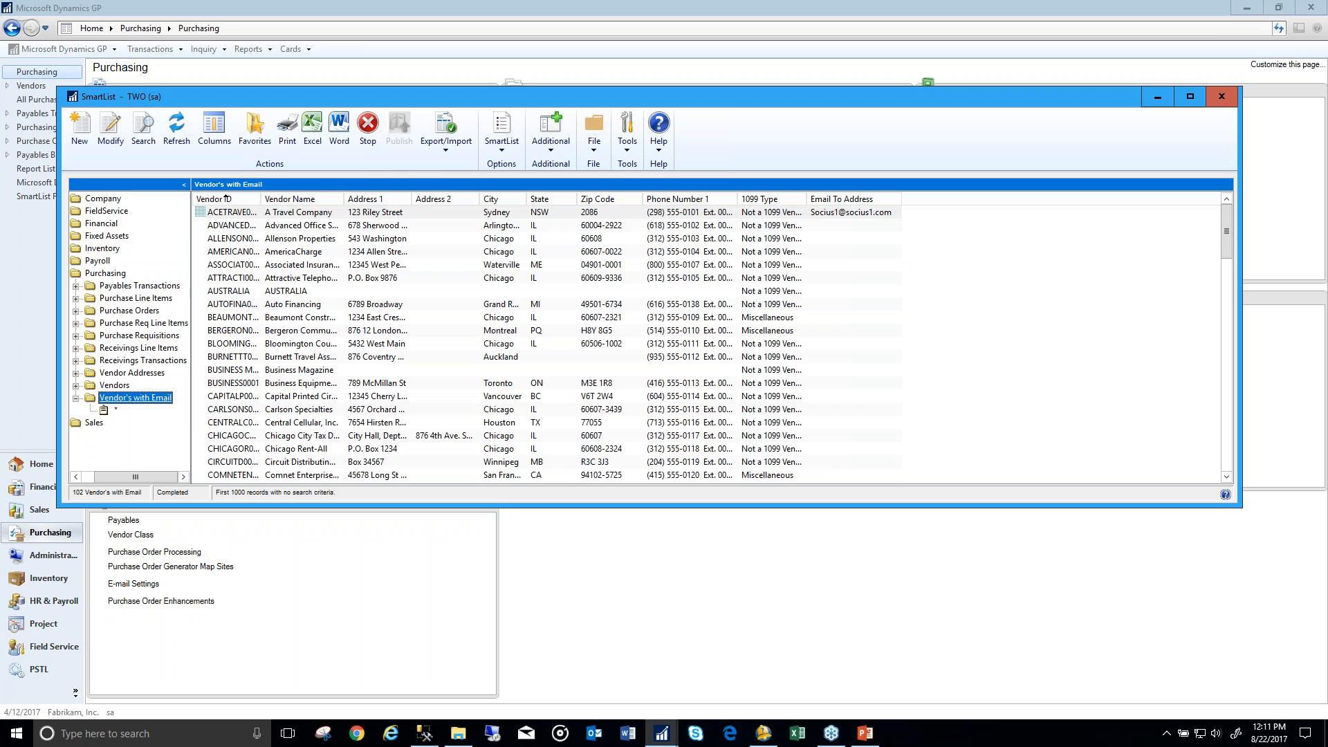
pyautogui.click(110, 128)
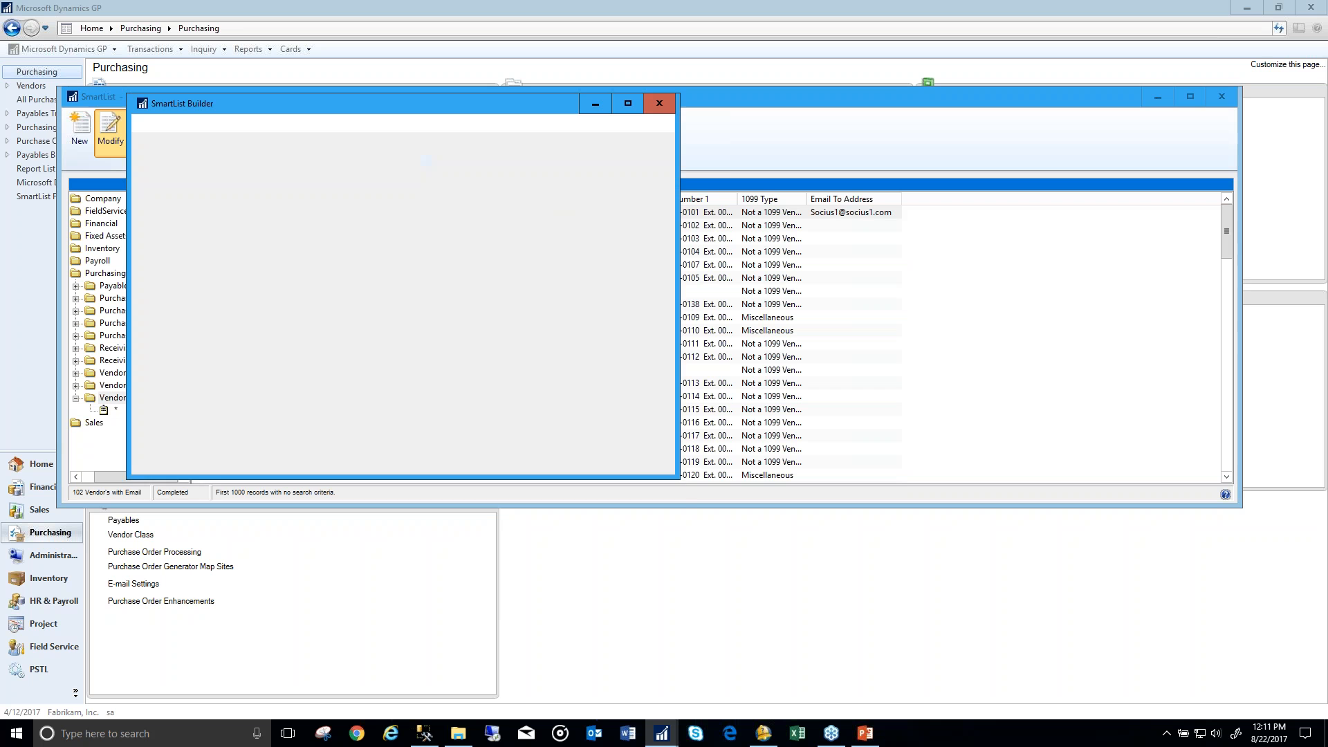
pyautogui.moveTo(295, 106); pyautogui.dragTo(481, 106)
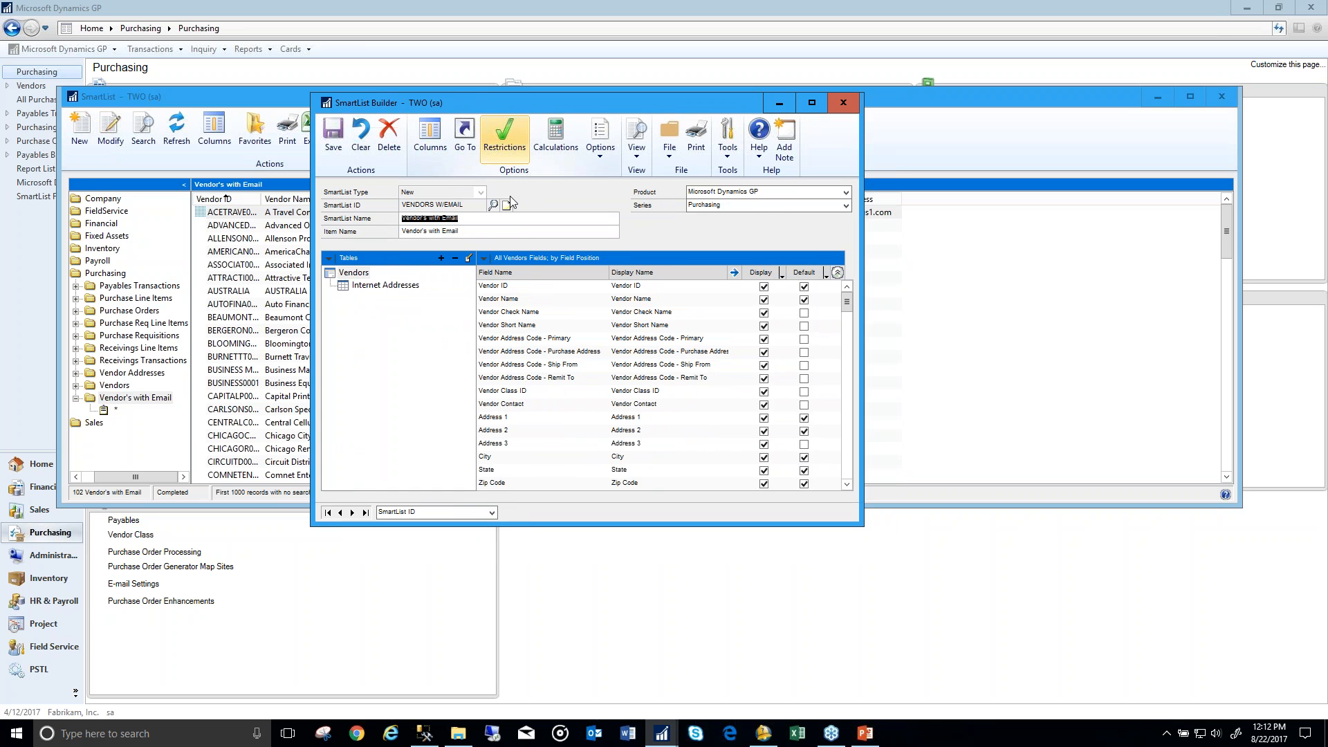
pyautogui.click(493, 134)
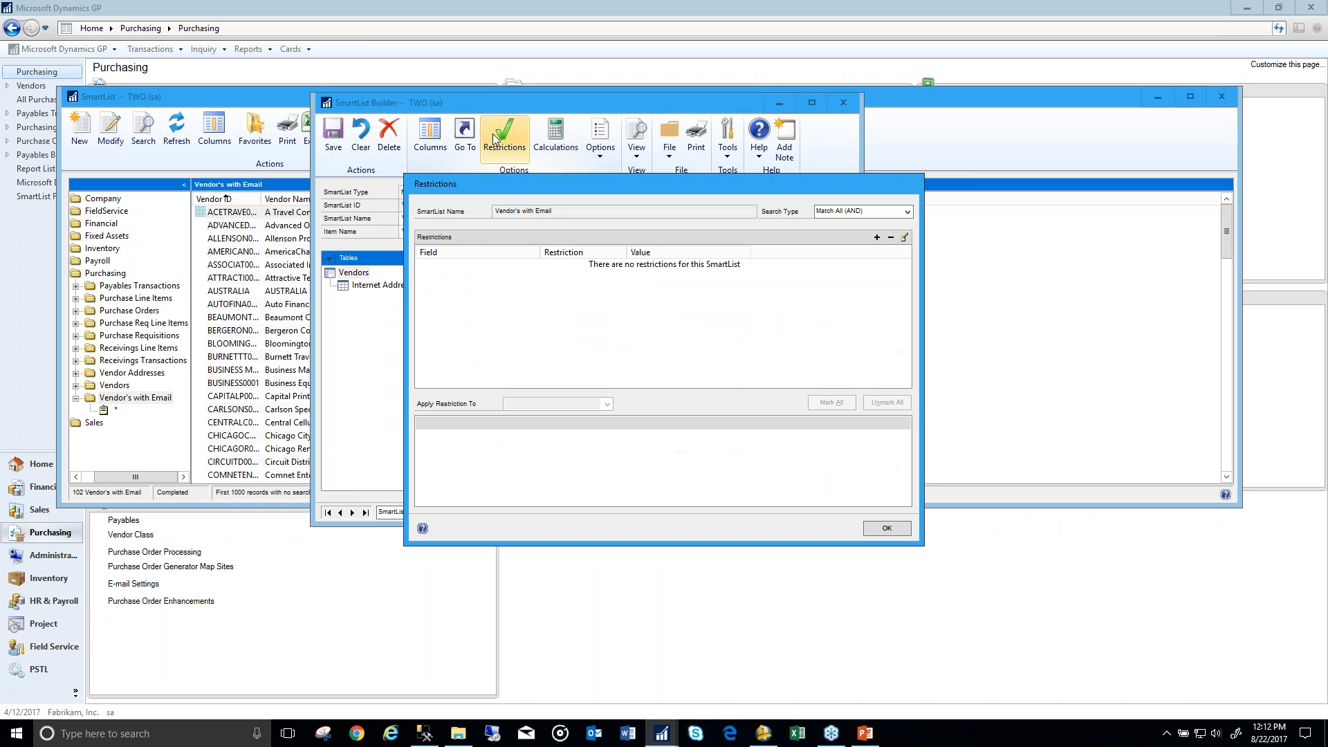
pyautogui.click(876, 237)
pyautogui.click(693, 274)
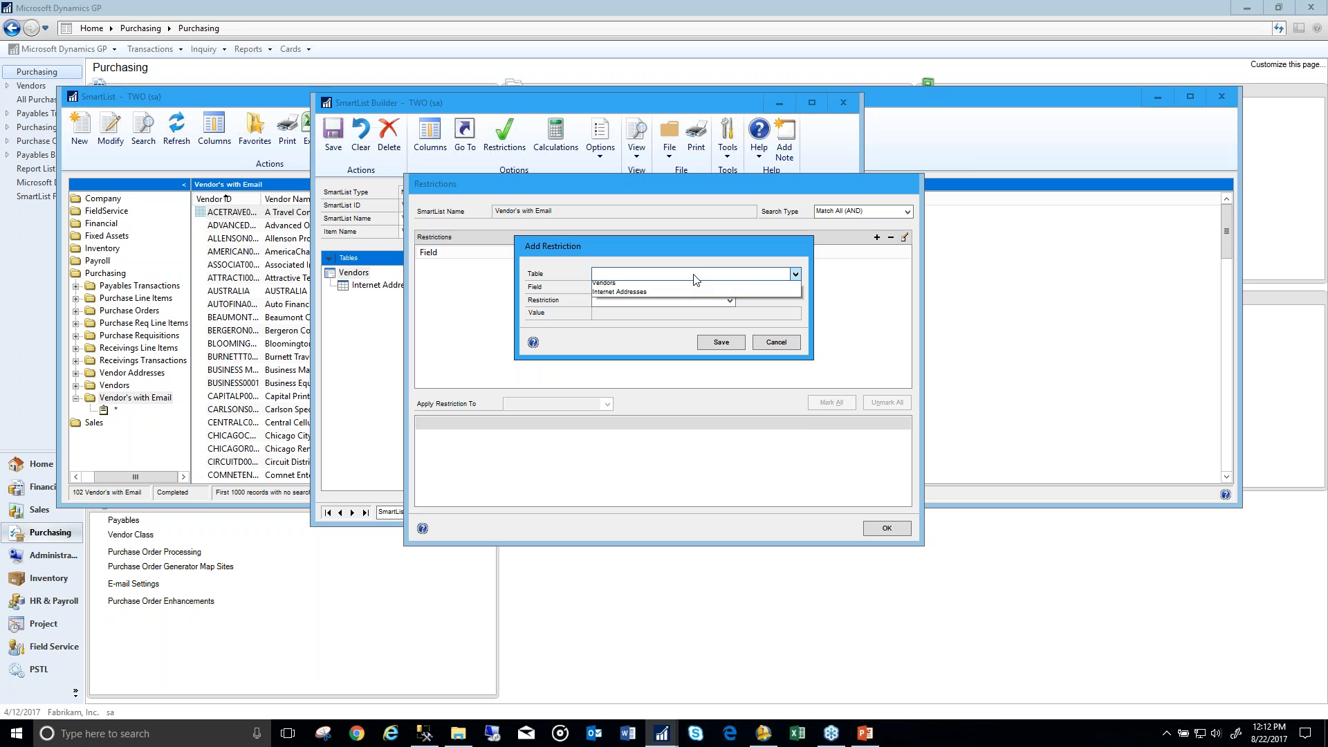
pyautogui.click(692, 288)
pyautogui.click(692, 289)
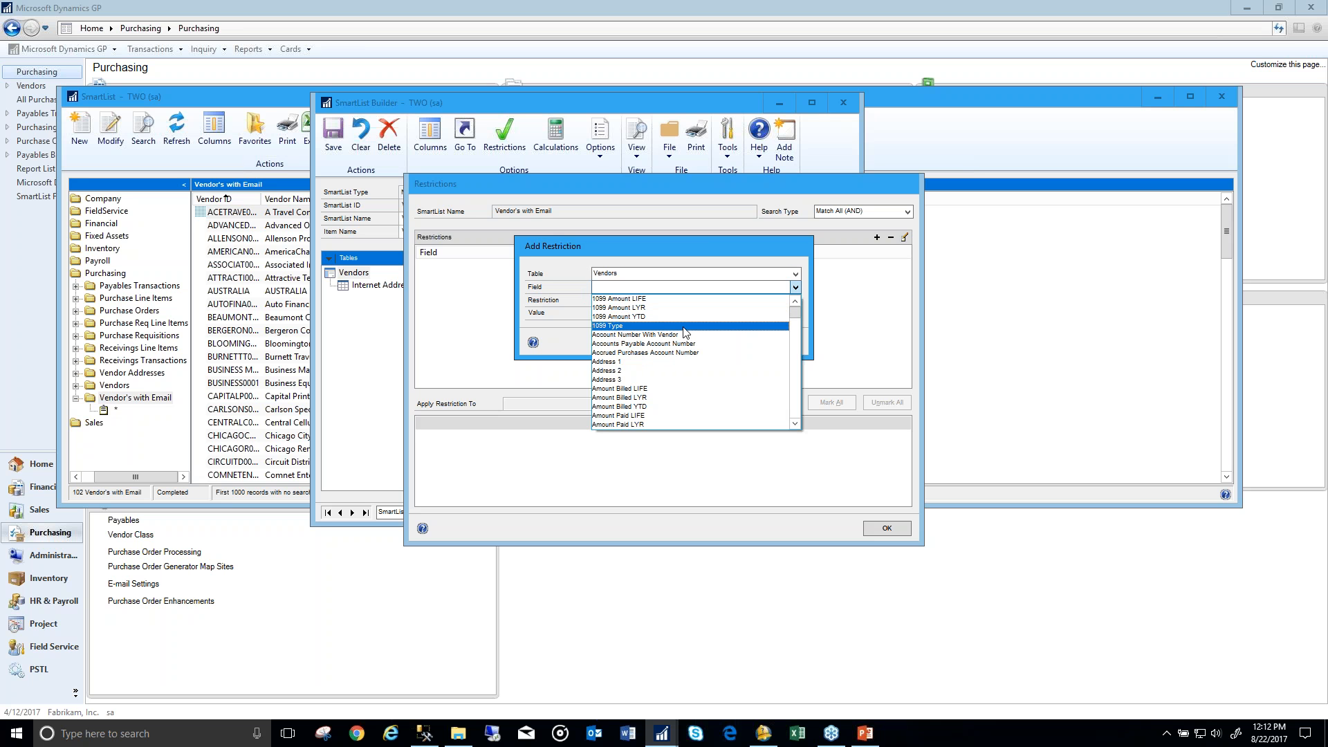
pyautogui.moveTo(797, 314)
pyautogui.mouseDown()
pyautogui.moveTo(803, 339)
pyautogui.moveTo(797, 312)
pyautogui.mouseUp()
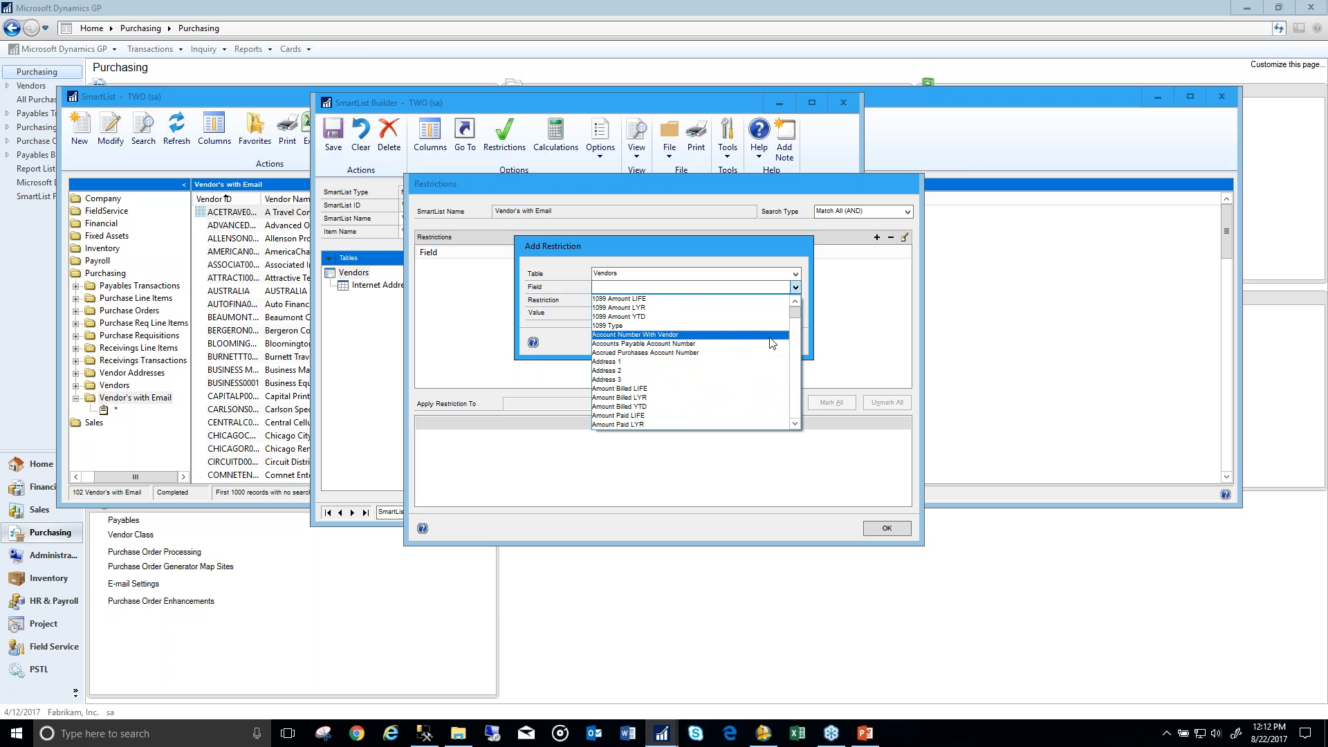
pyautogui.click(716, 326)
pyautogui.click(683, 303)
pyautogui.click(683, 303)
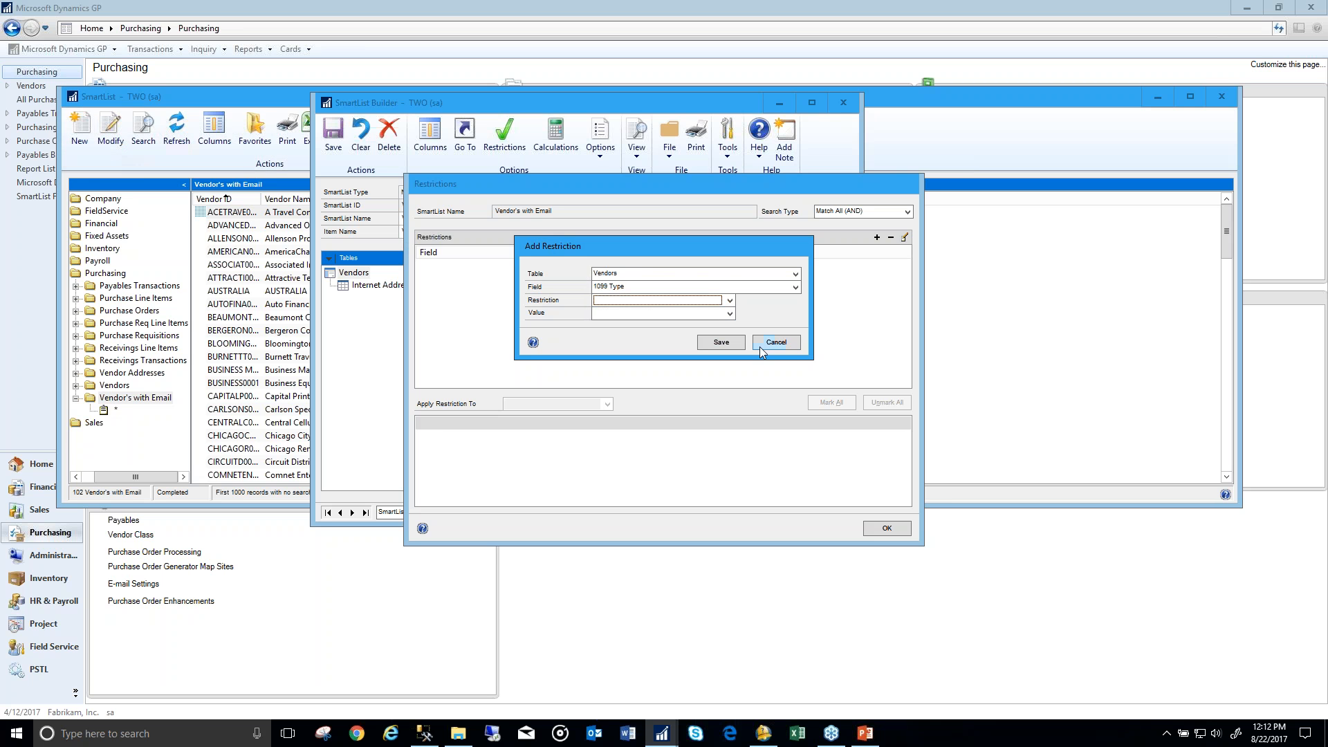
pyautogui.click(788, 343)
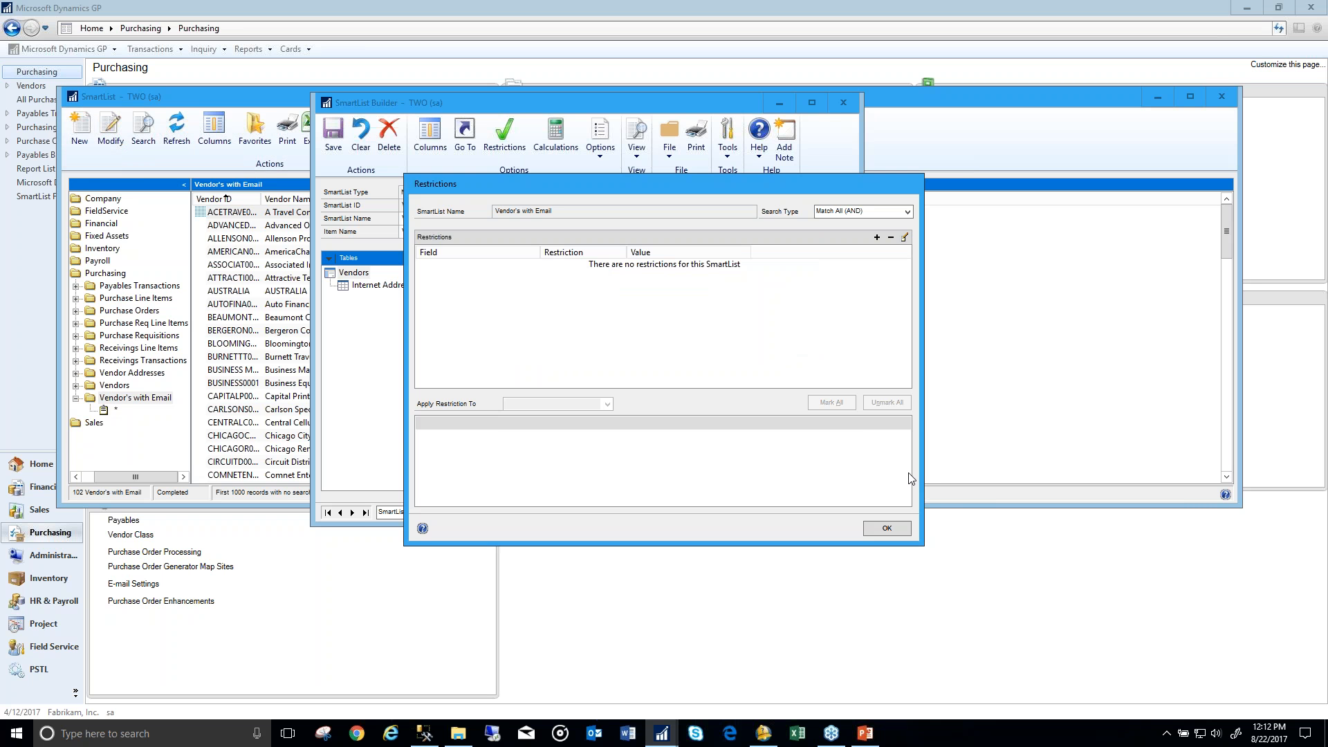
# Step: Leave the restrictions and add an Open Form Go To described as Vendor Card to the Vendor's with Email SmartList
pyautogui.click(887, 529)
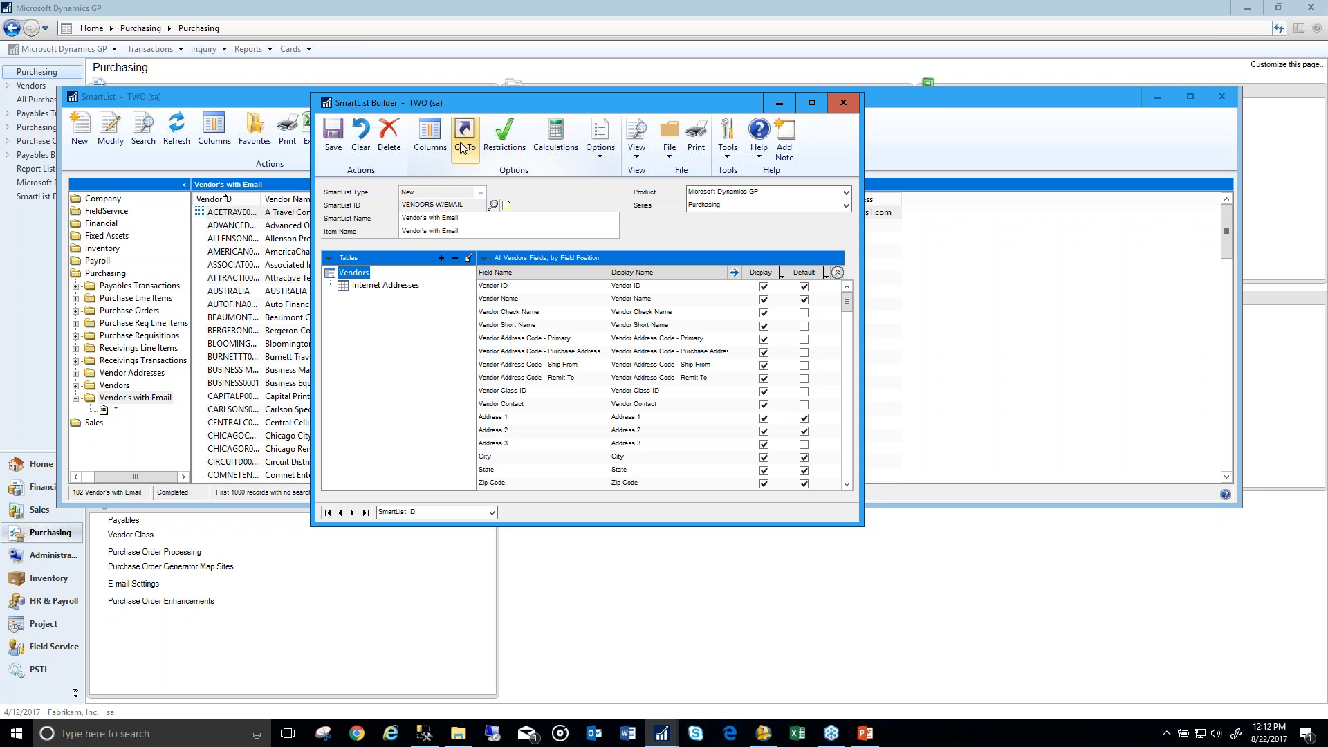
pyautogui.click(461, 147)
pyautogui.click(876, 281)
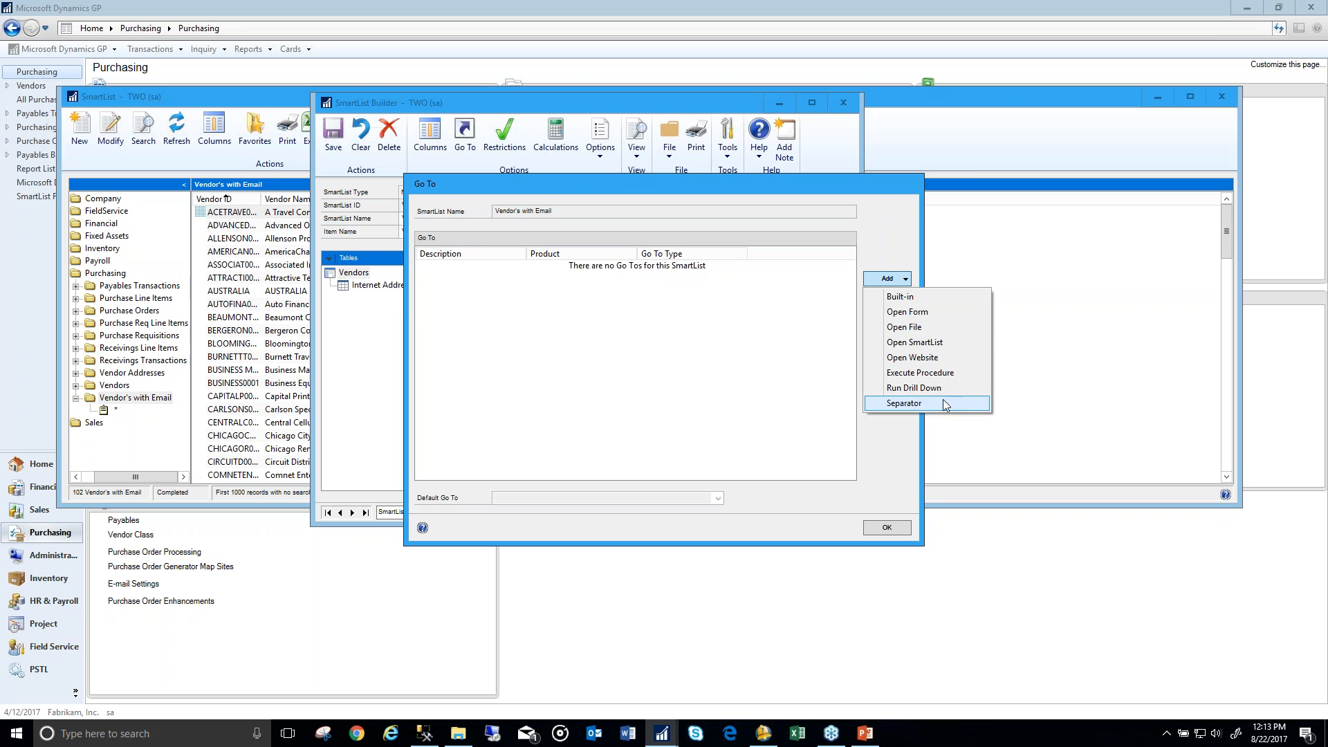
pyautogui.click(942, 313)
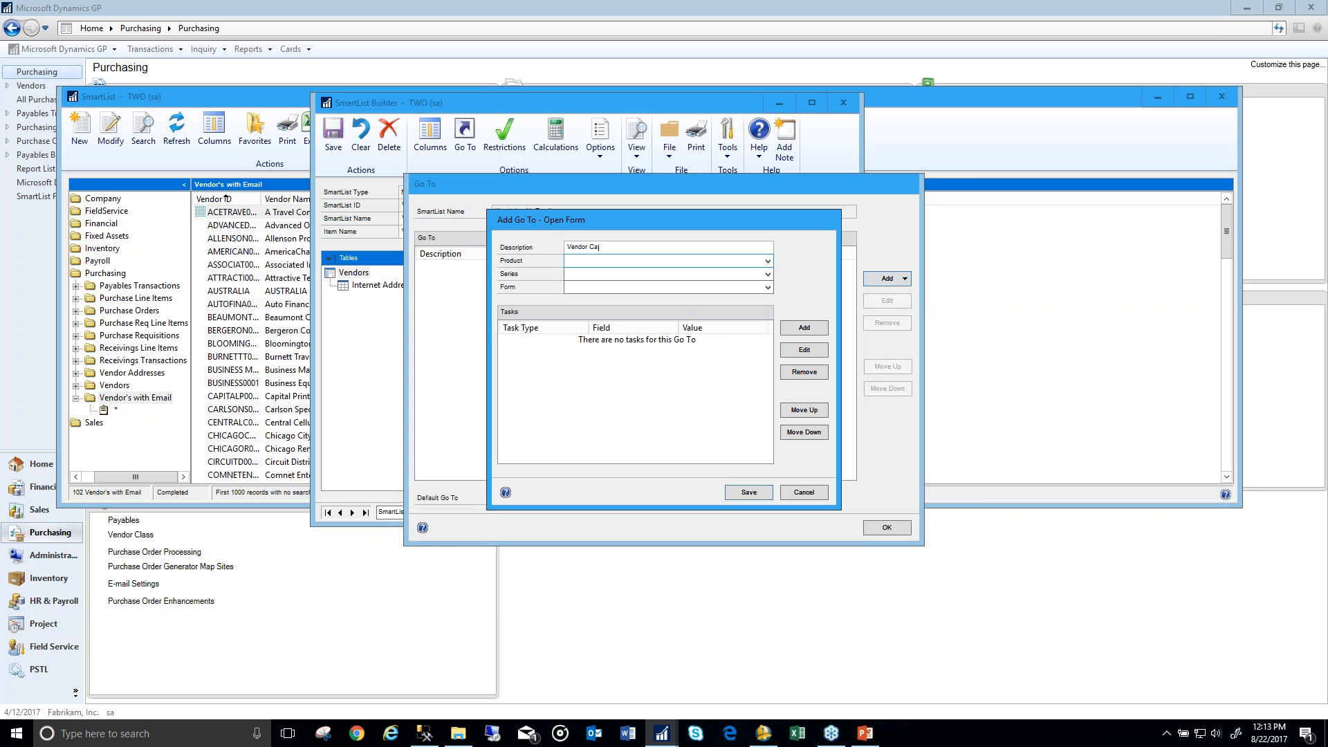
pyautogui.write('Vendor Card')
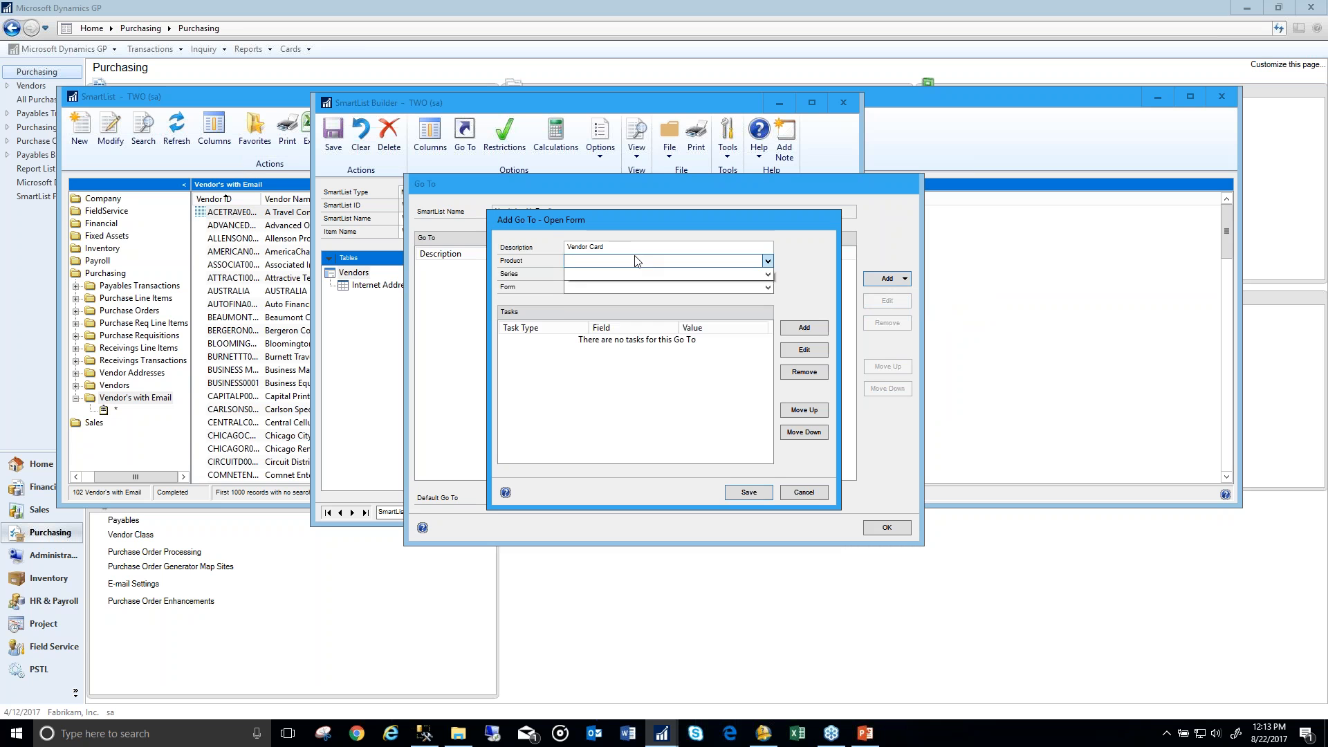
# Step: Set the Vendor Card Go To's product to Microsoft Dynamics GP, series to Purchasing and form to Vendor Maintenance
pyautogui.click(635, 261)
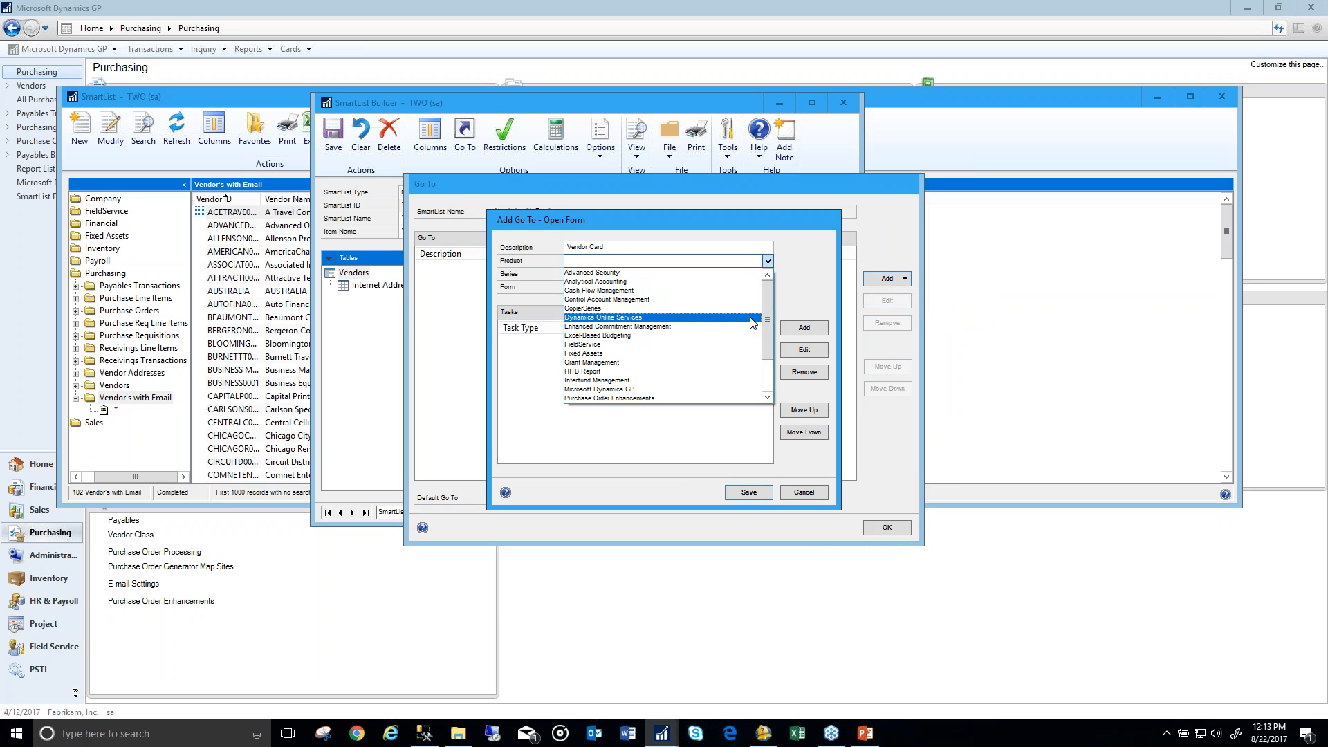
pyautogui.click(664, 380)
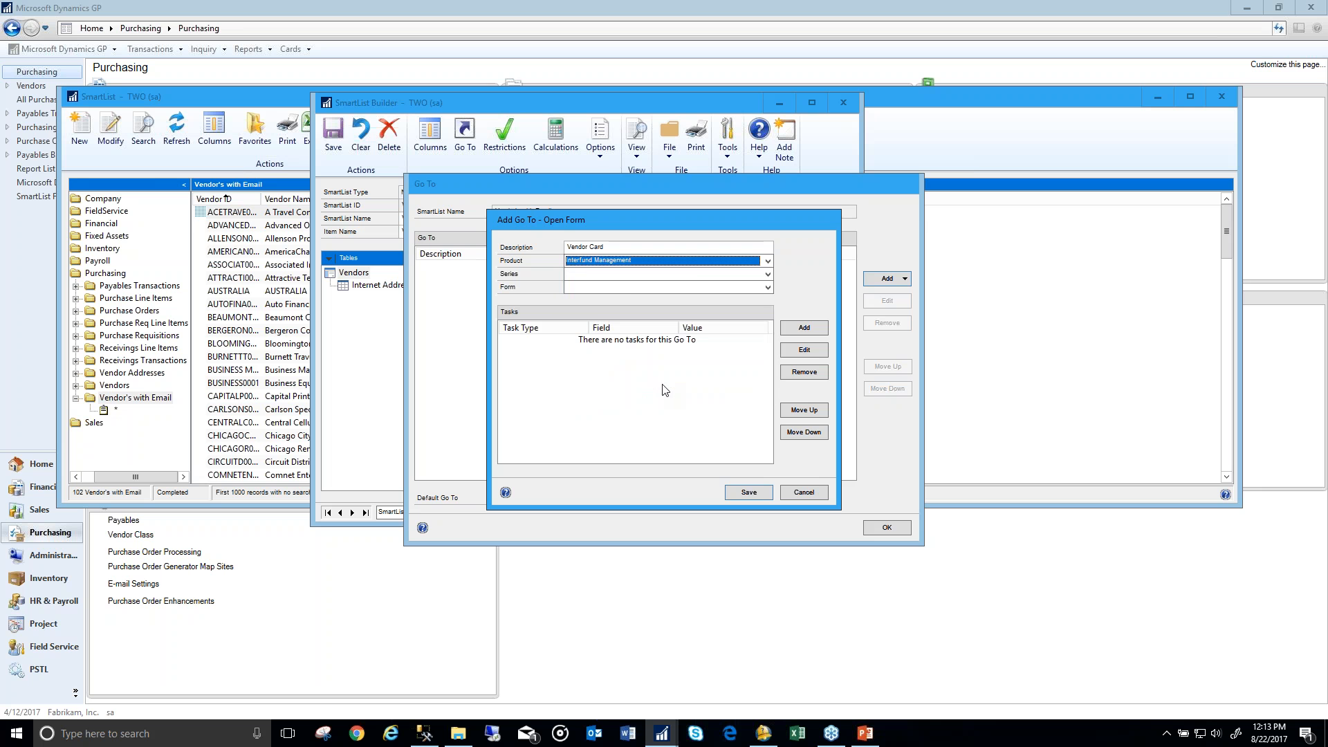
pyautogui.click(697, 263)
pyautogui.click(688, 337)
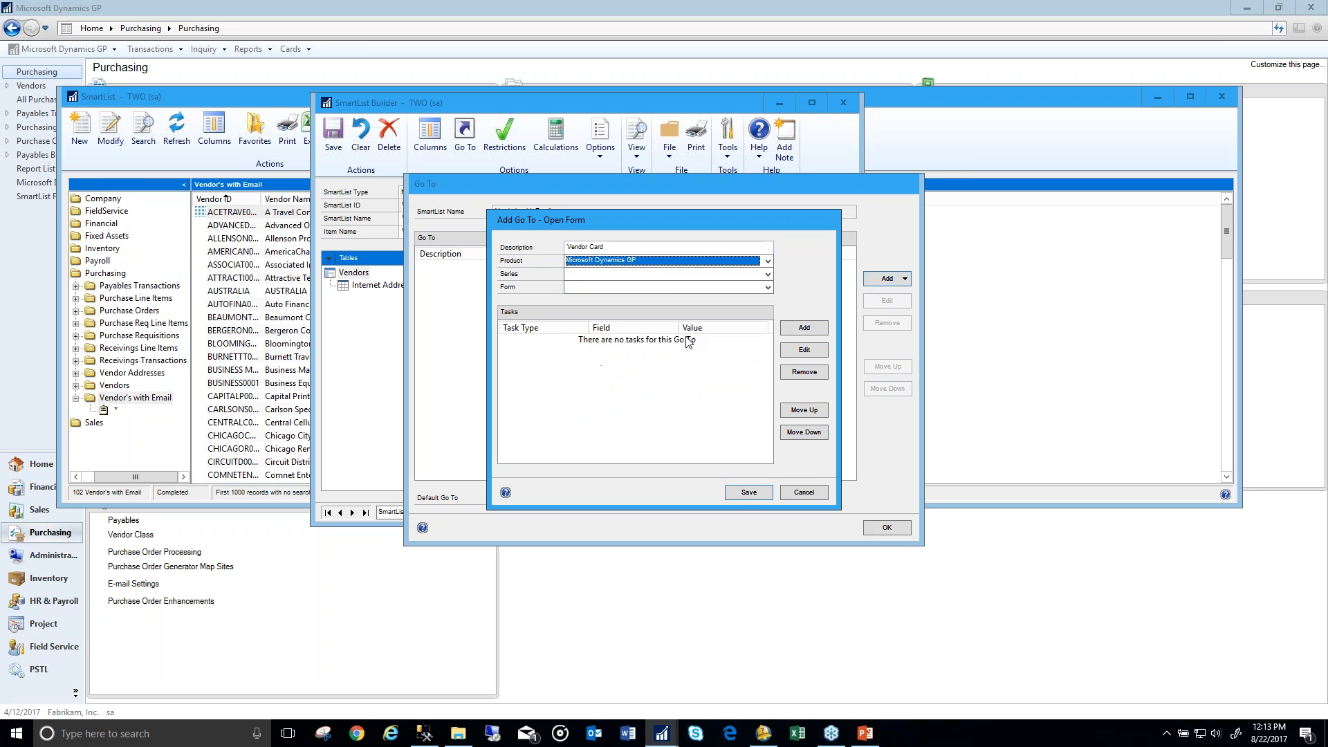
pyautogui.click(659, 274)
pyautogui.click(656, 304)
pyautogui.click(766, 287)
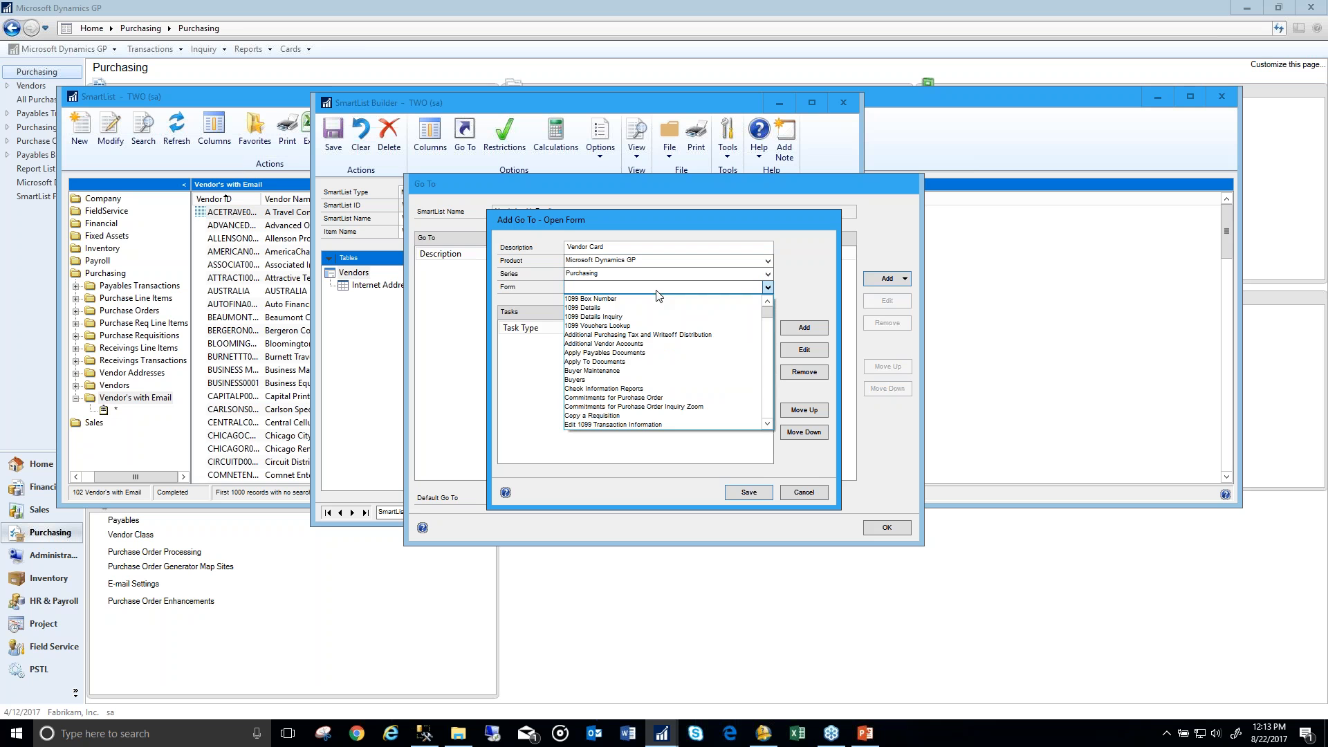
pyautogui.moveTo(766, 312); pyautogui.dragTo(774, 412)
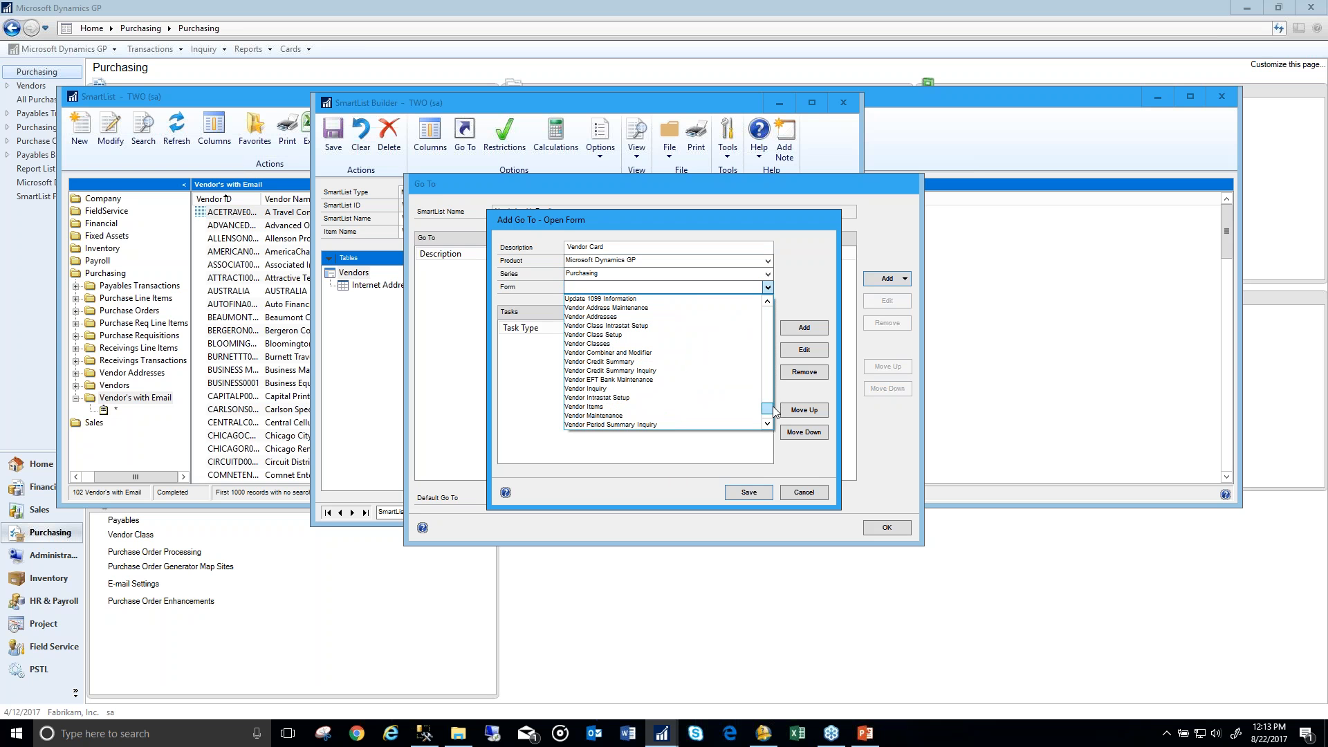
pyautogui.click(729, 416)
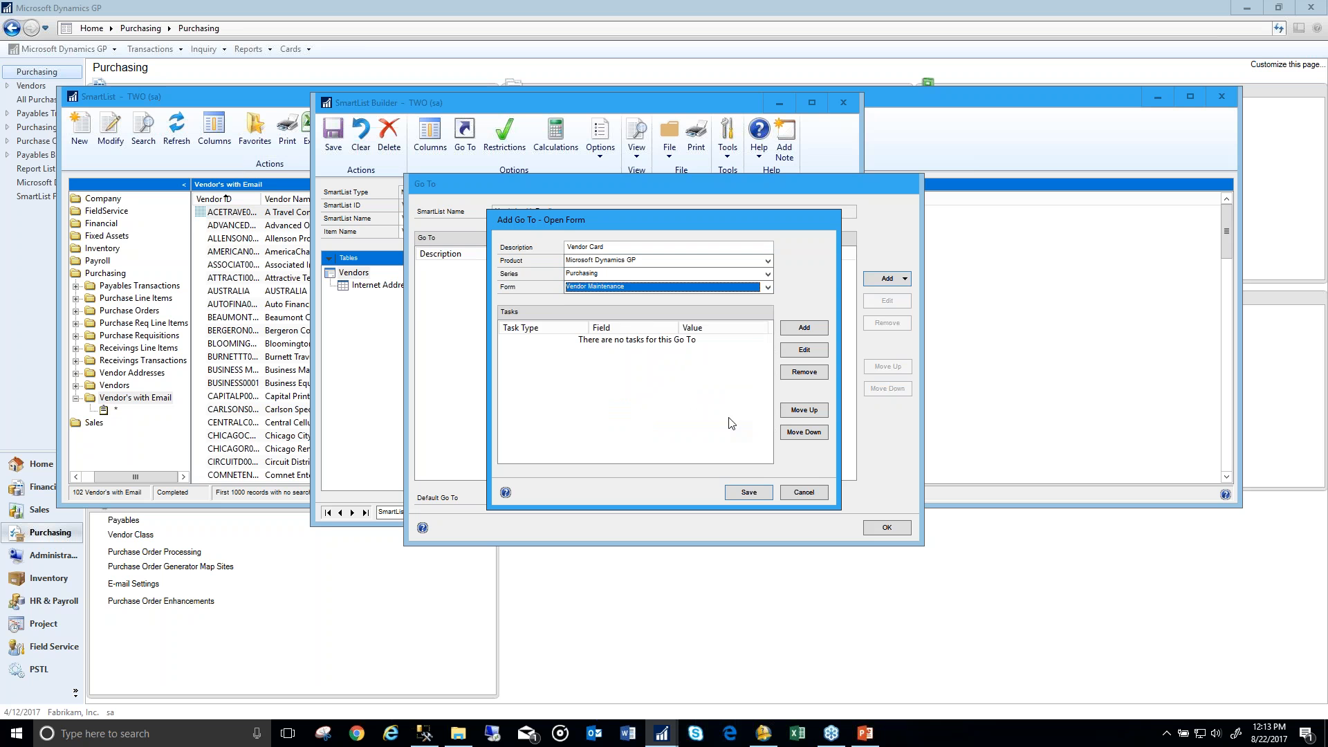
# Step: Add a task that sets a field value and runs the field script, filling Vendor ID with Vendor ID from the Vendors table
pyautogui.click(805, 328)
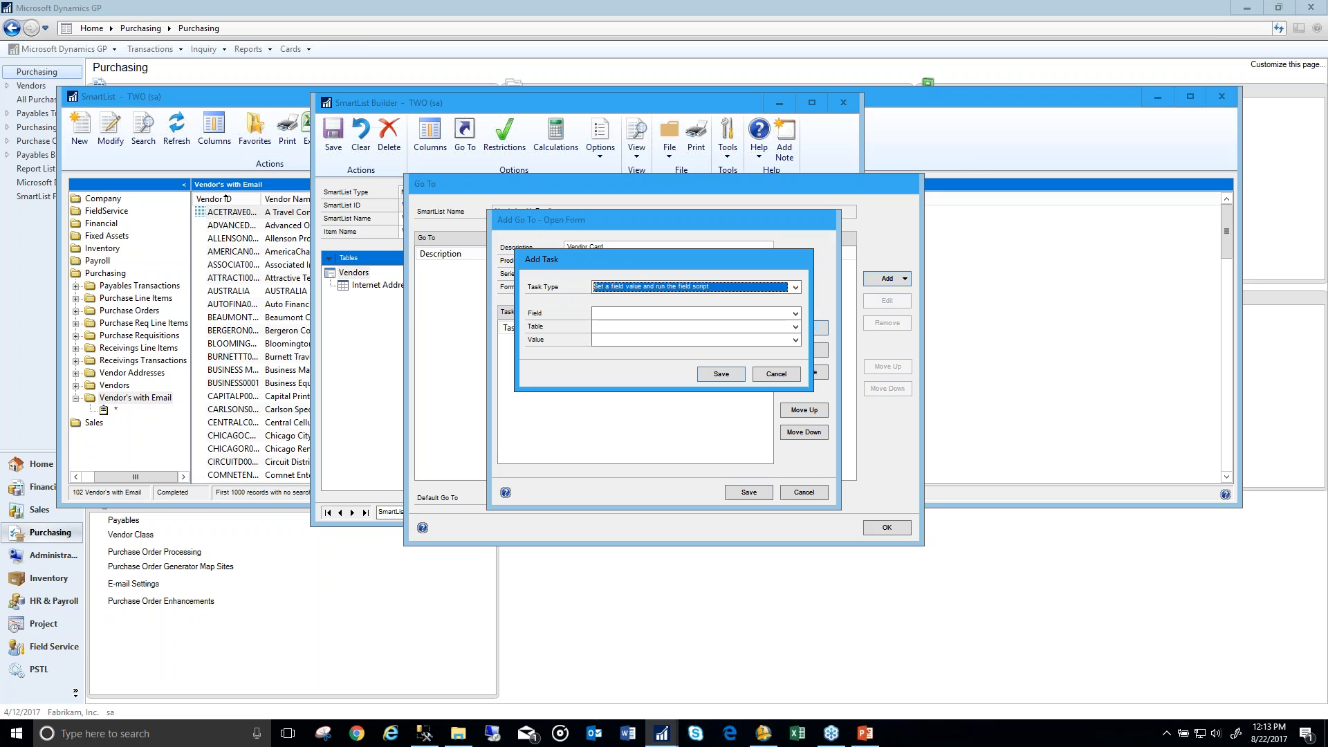
pyautogui.click(796, 287)
pyautogui.click(796, 288)
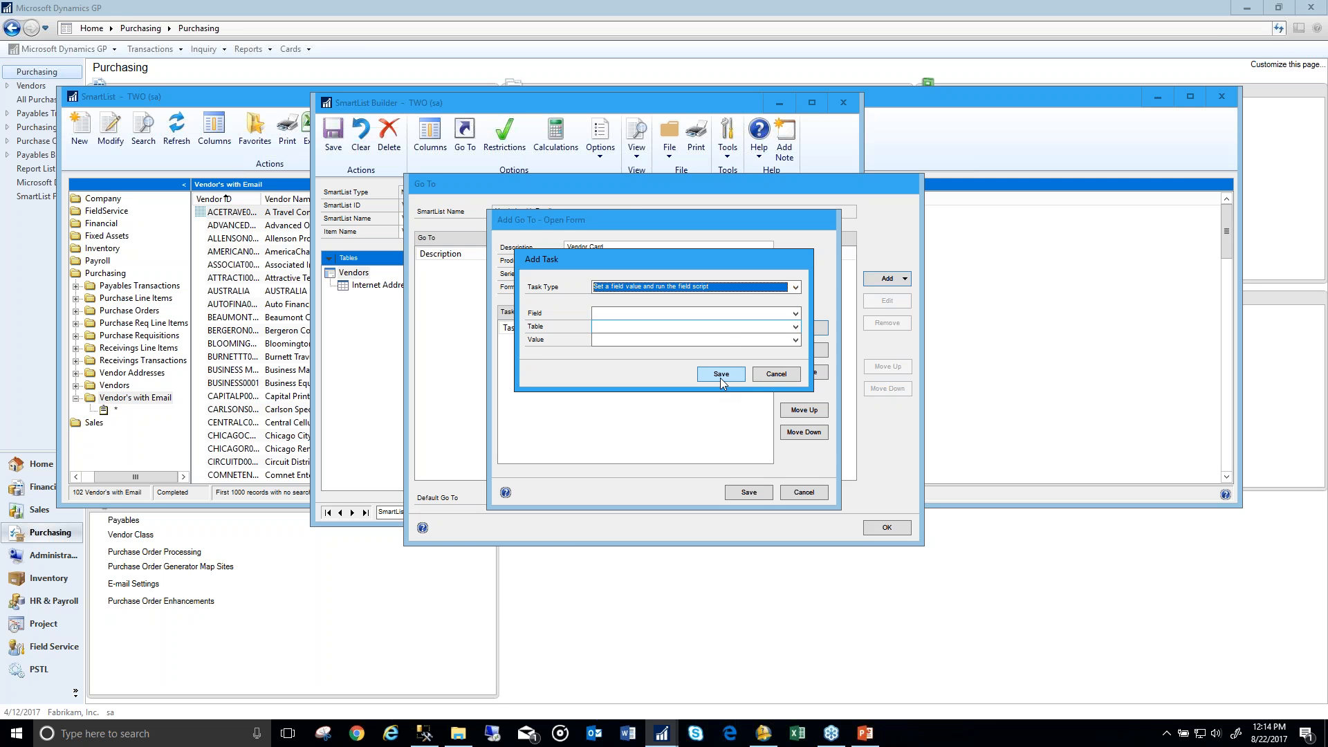
pyautogui.click(794, 315)
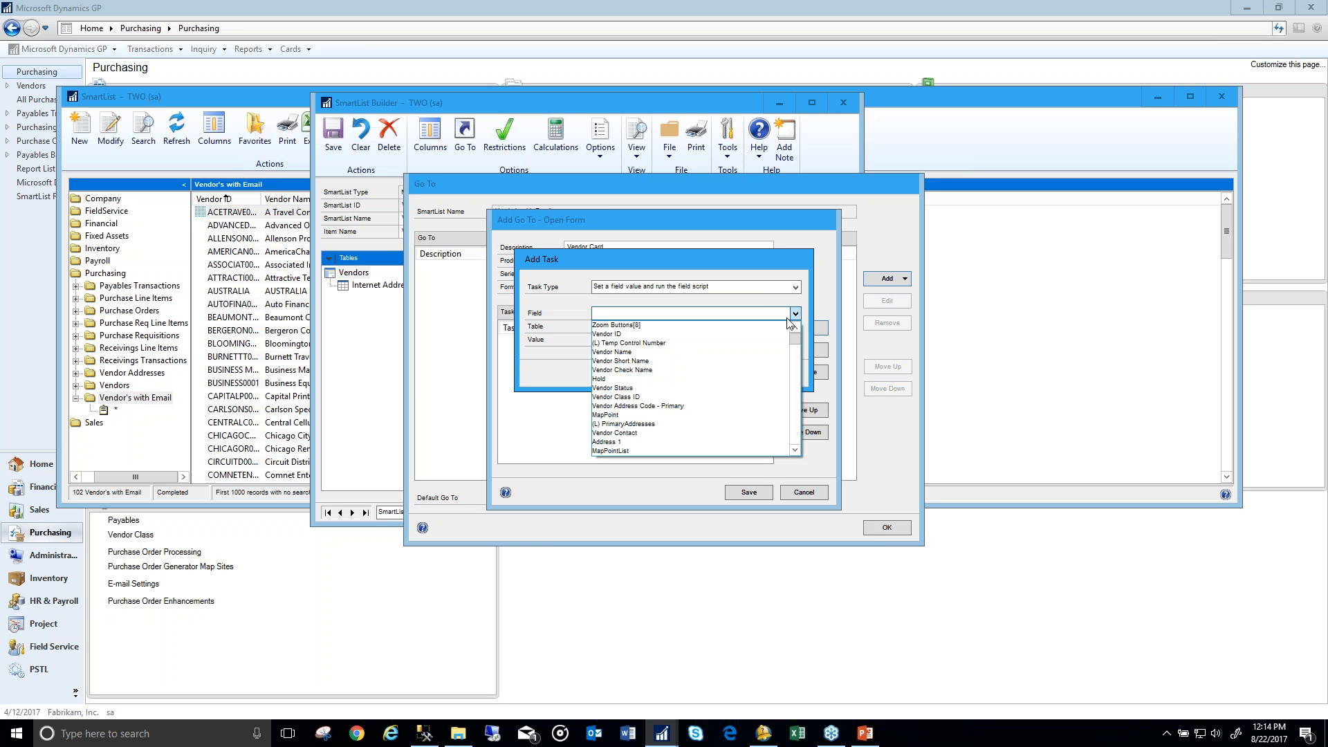
pyautogui.click(772, 334)
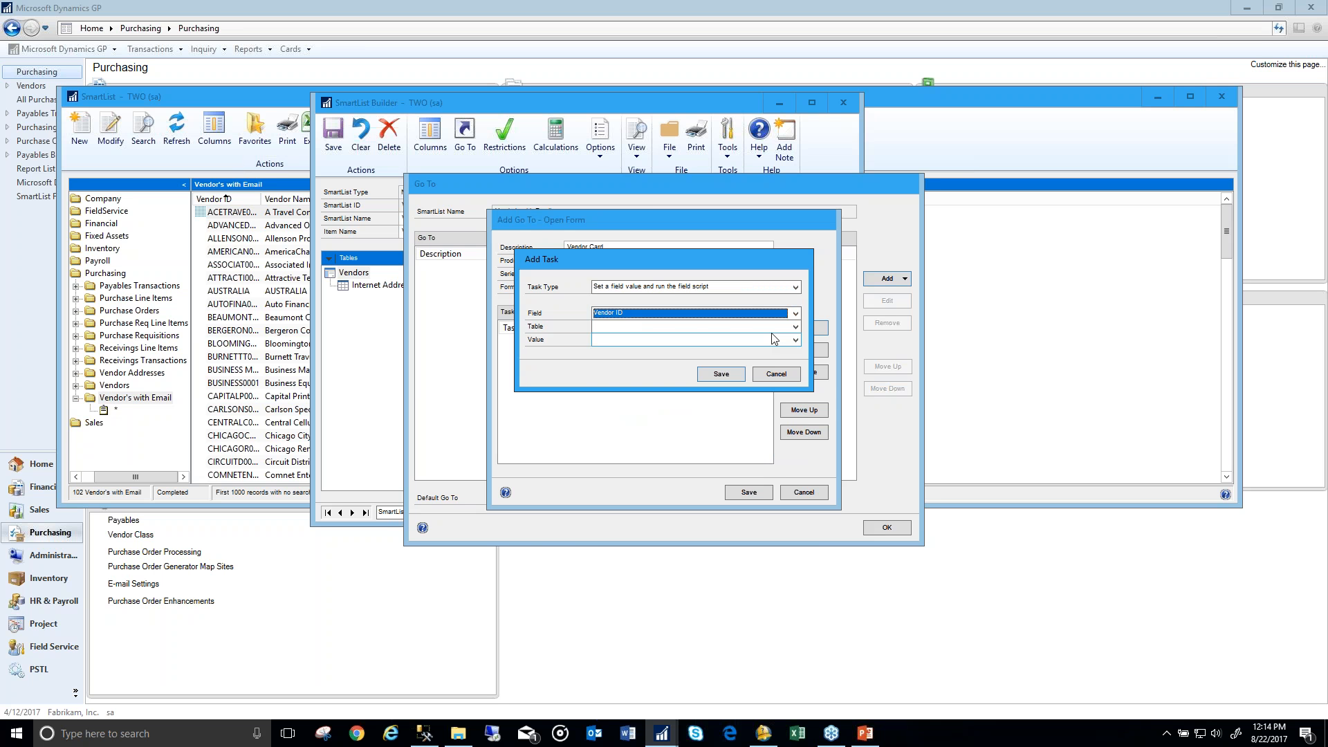
pyautogui.click(771, 328)
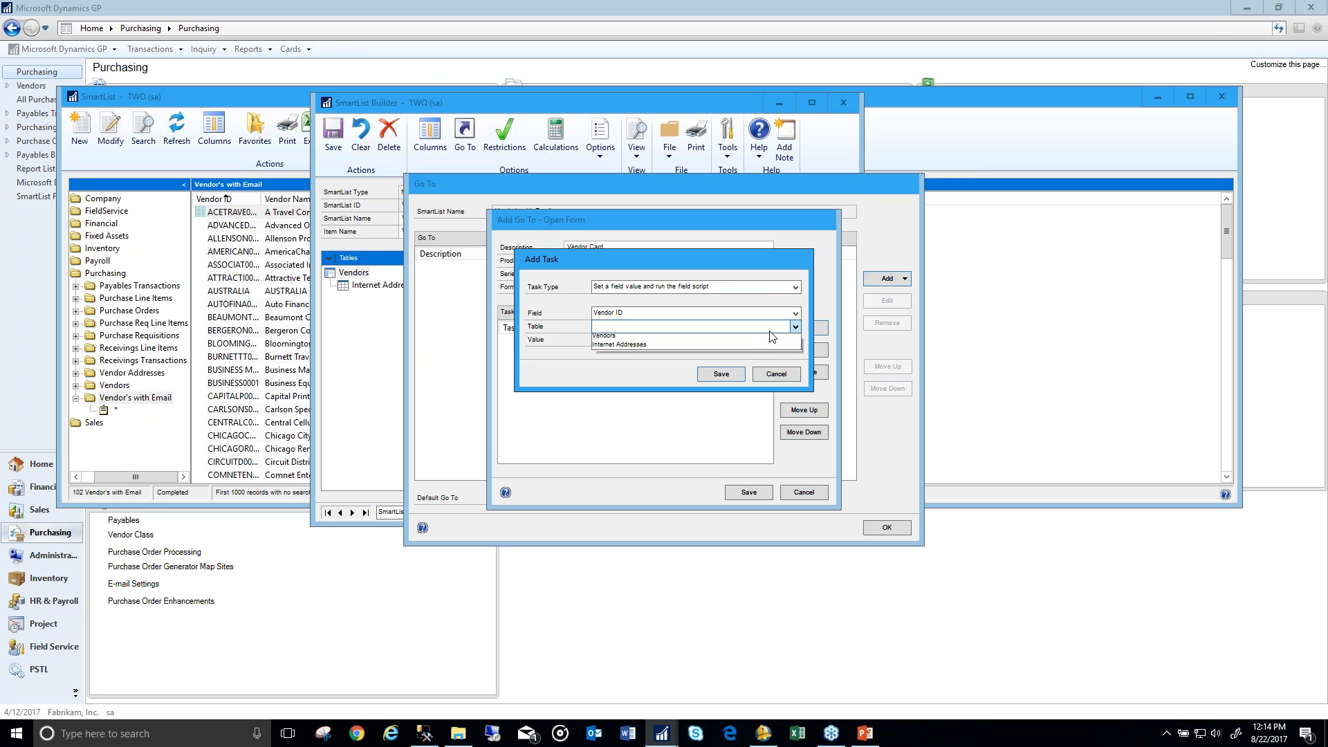
pyautogui.click(758, 341)
pyautogui.click(767, 340)
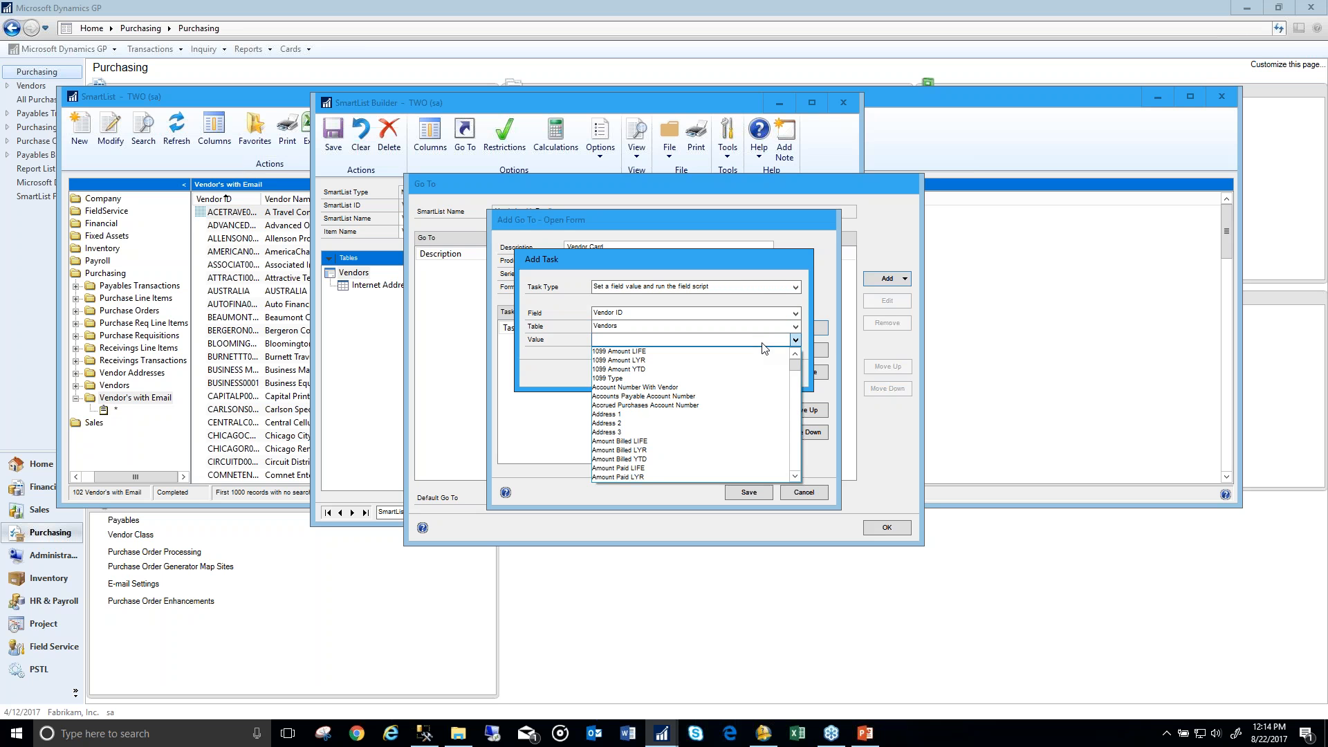
pyautogui.moveTo(794, 373); pyautogui.dragTo(794, 455)
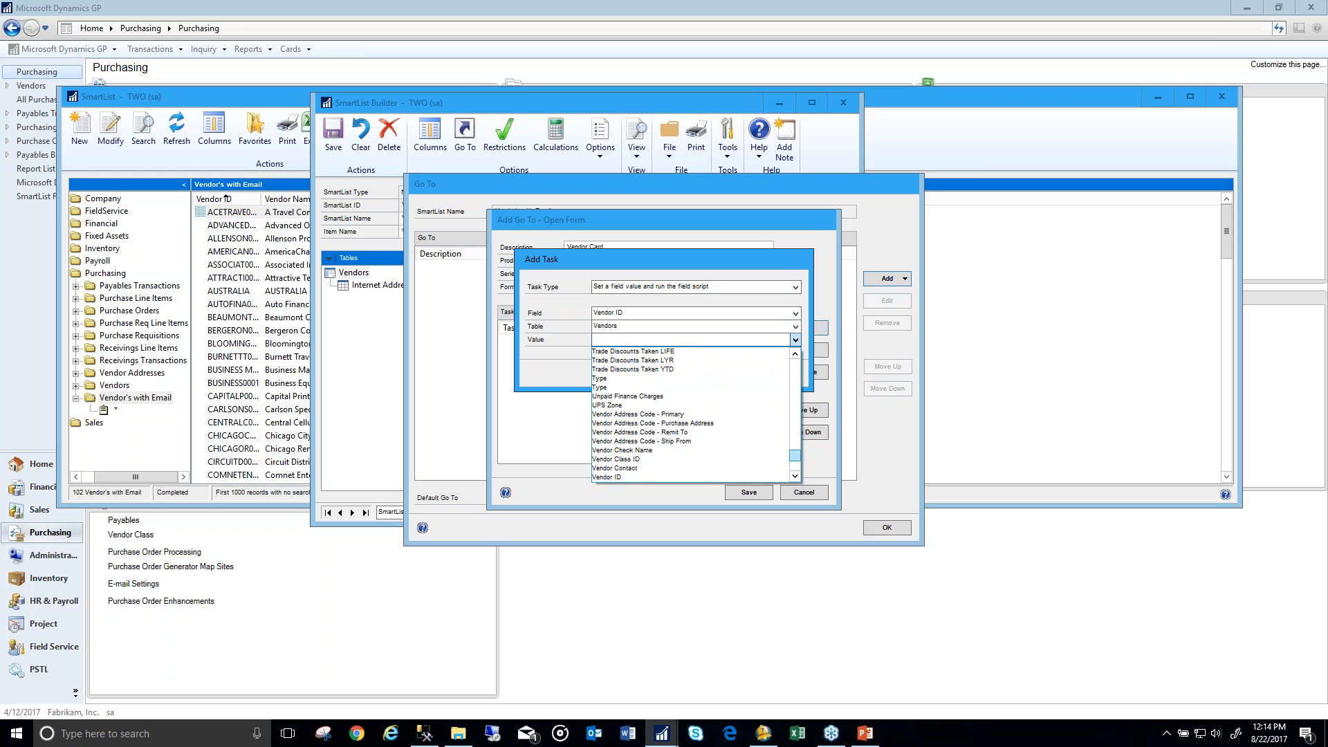
pyautogui.click(732, 477)
pyautogui.click(731, 379)
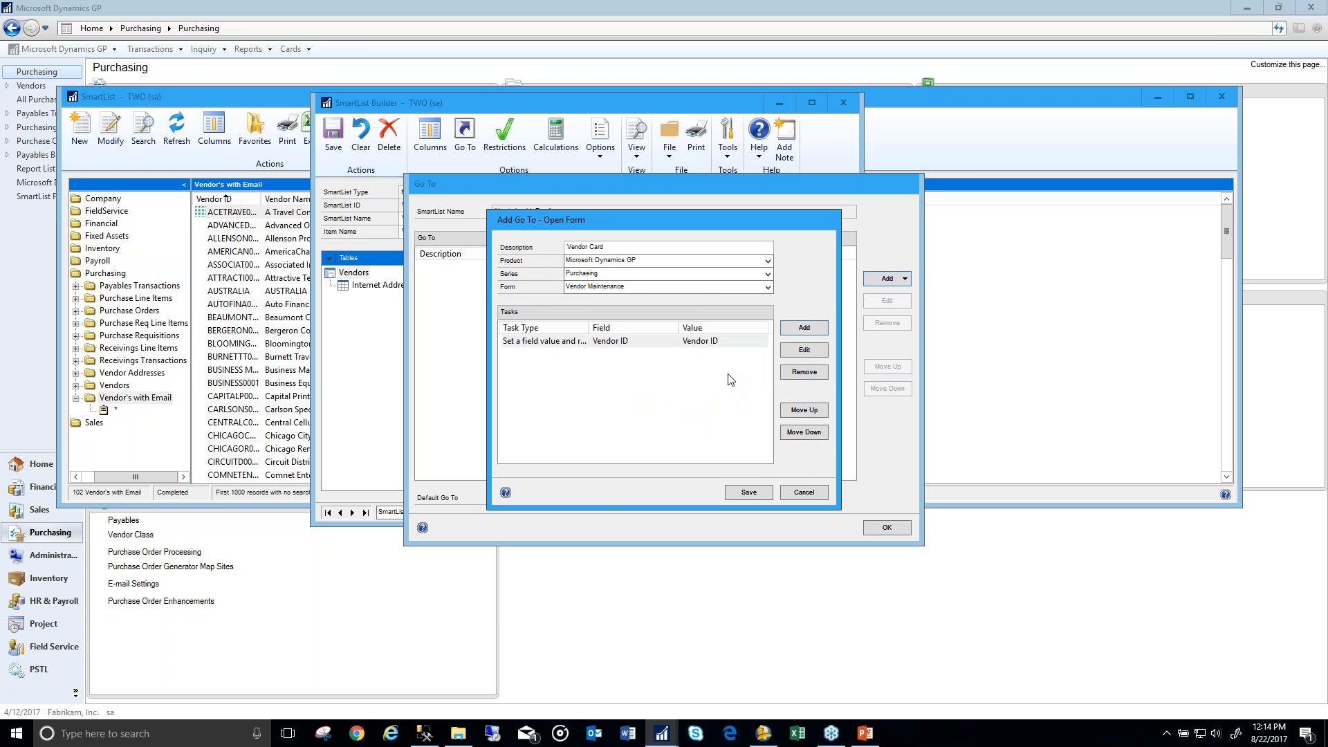
# Step: Save the Vendor Card Go To, make it the default Go To, and save the SmartList
pyautogui.click(754, 493)
pyautogui.click(719, 498)
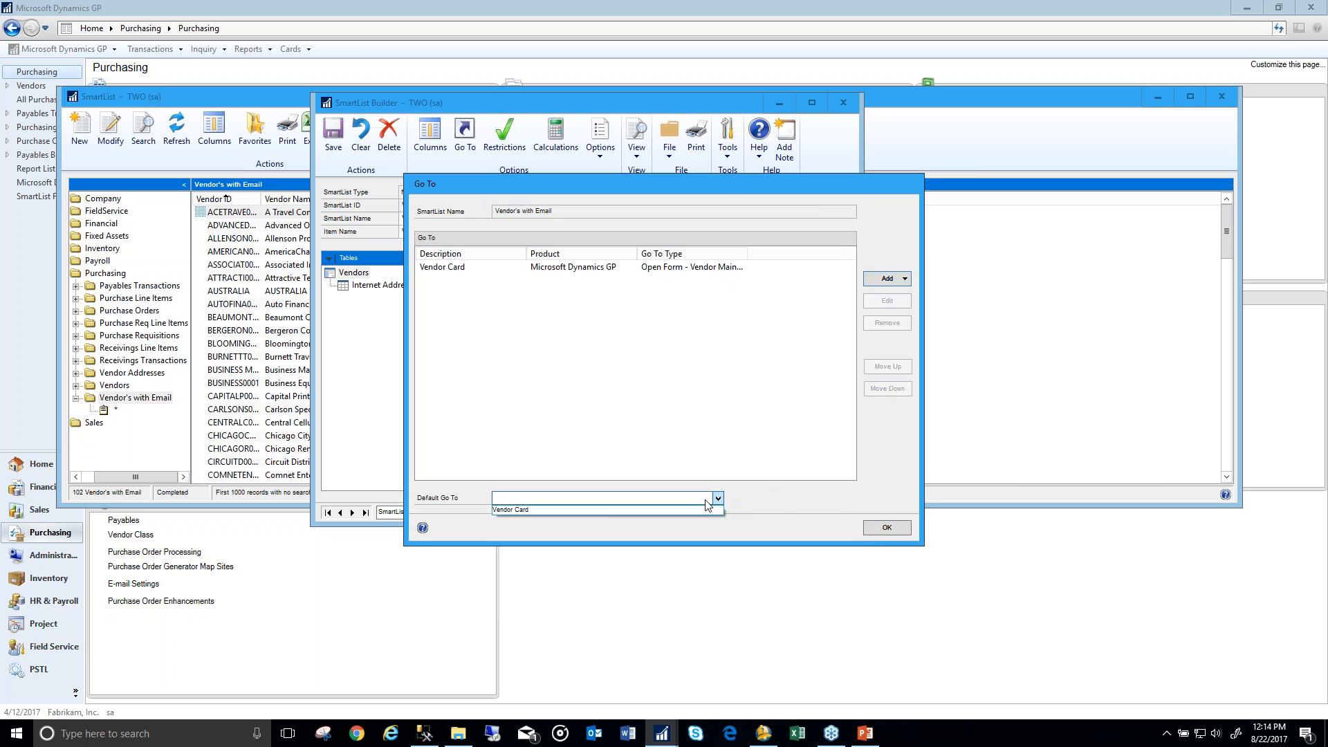
pyautogui.click(678, 509)
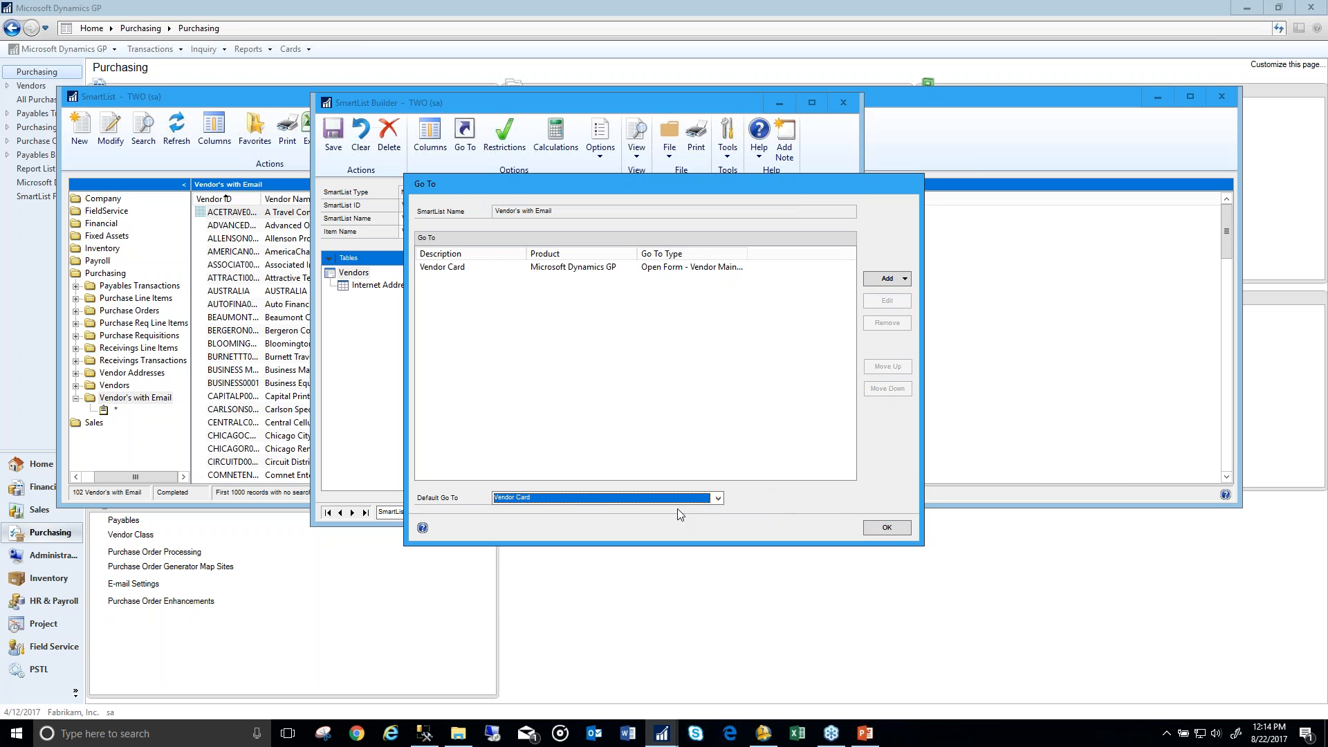
pyautogui.click(902, 528)
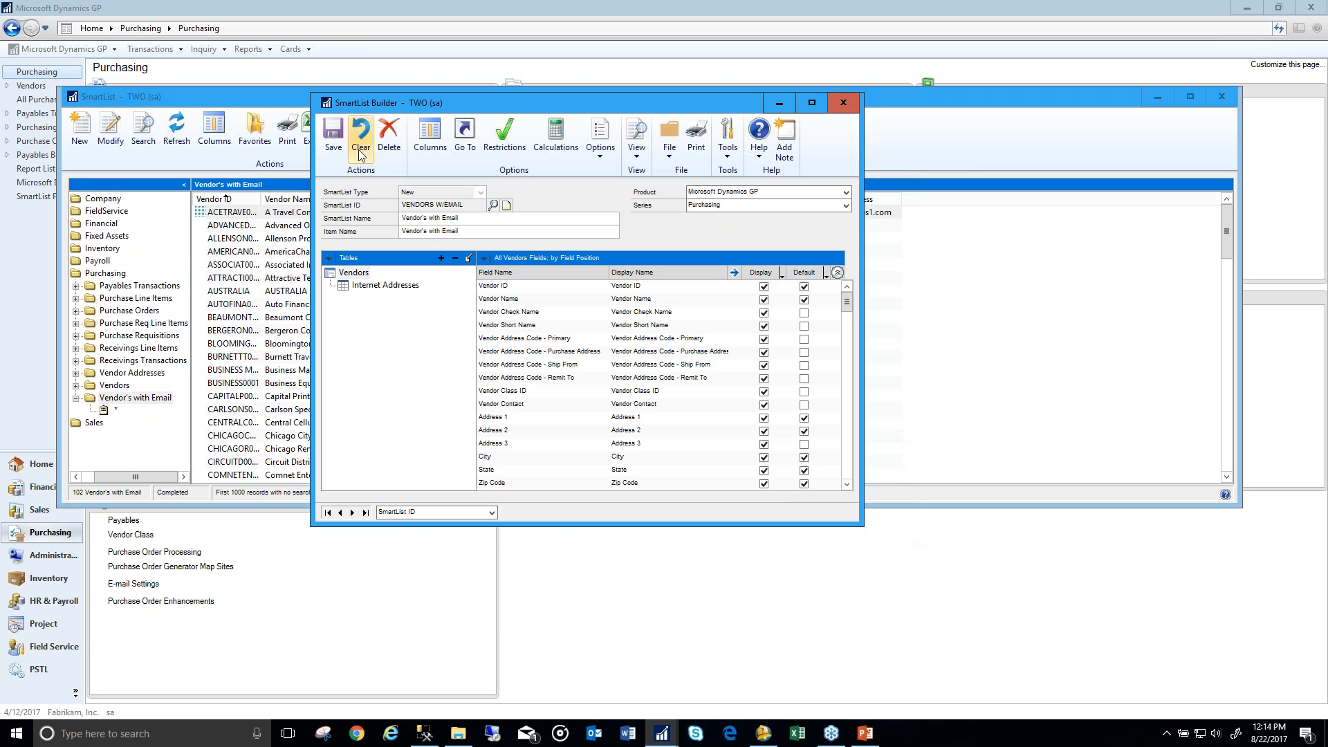
pyautogui.click(332, 134)
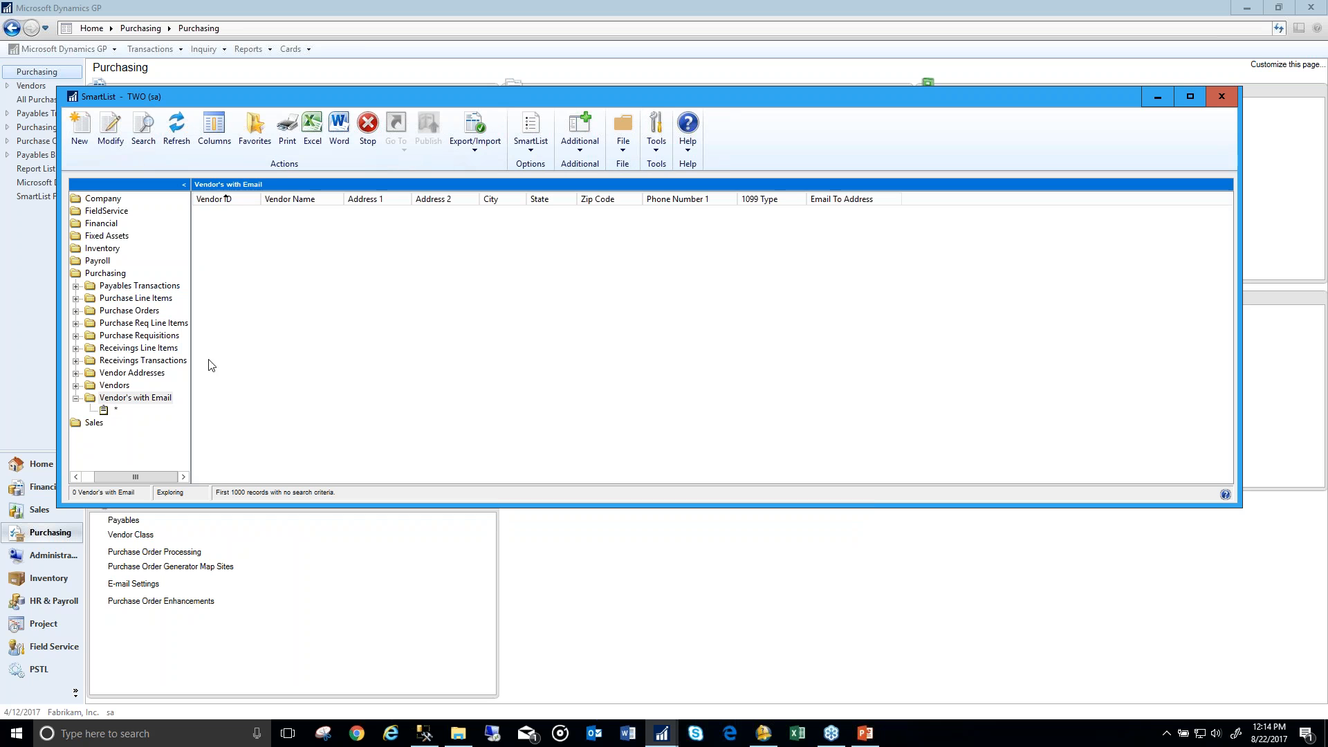
# Step: Look up the A Travel Company record in Vendor Maintenance from the Purchasing page, and close it
pyautogui.click(583, 647)
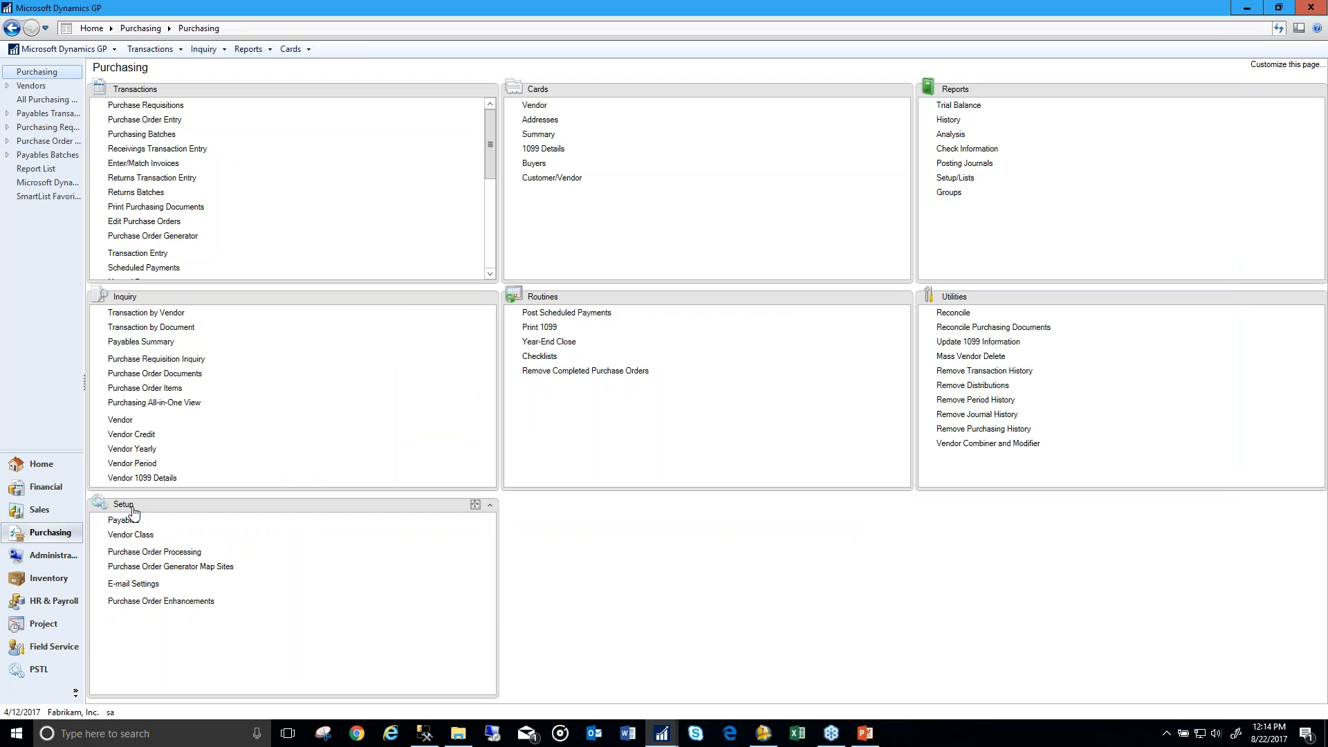
pyautogui.click(535, 107)
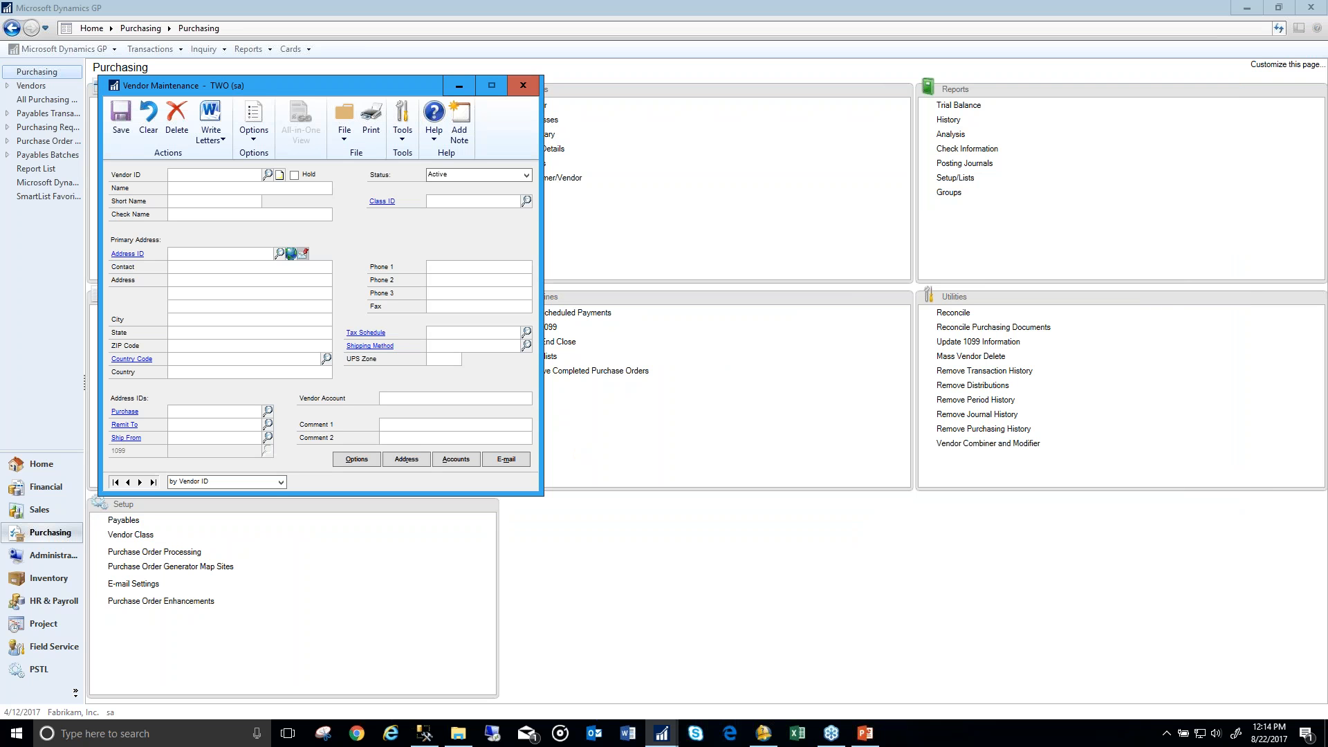
pyautogui.write('ACETRAVE0001')
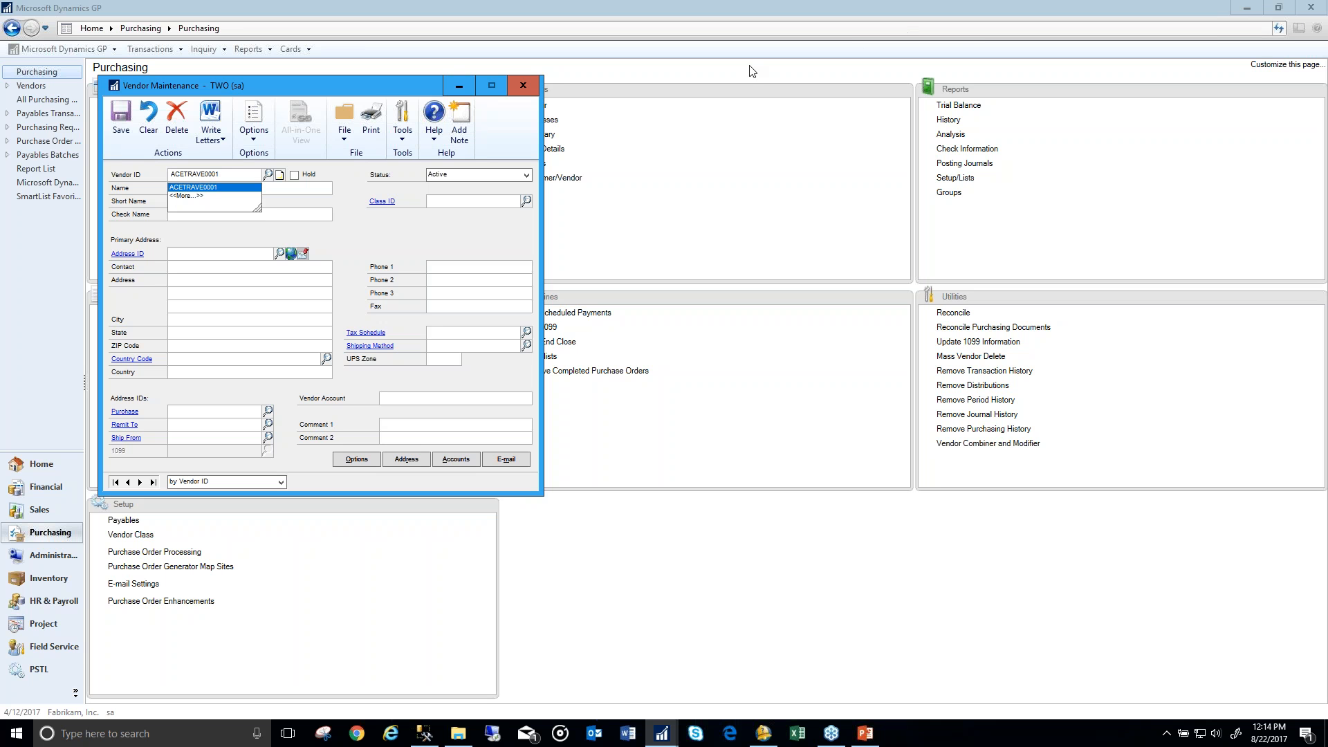
pyautogui.press('Tab')
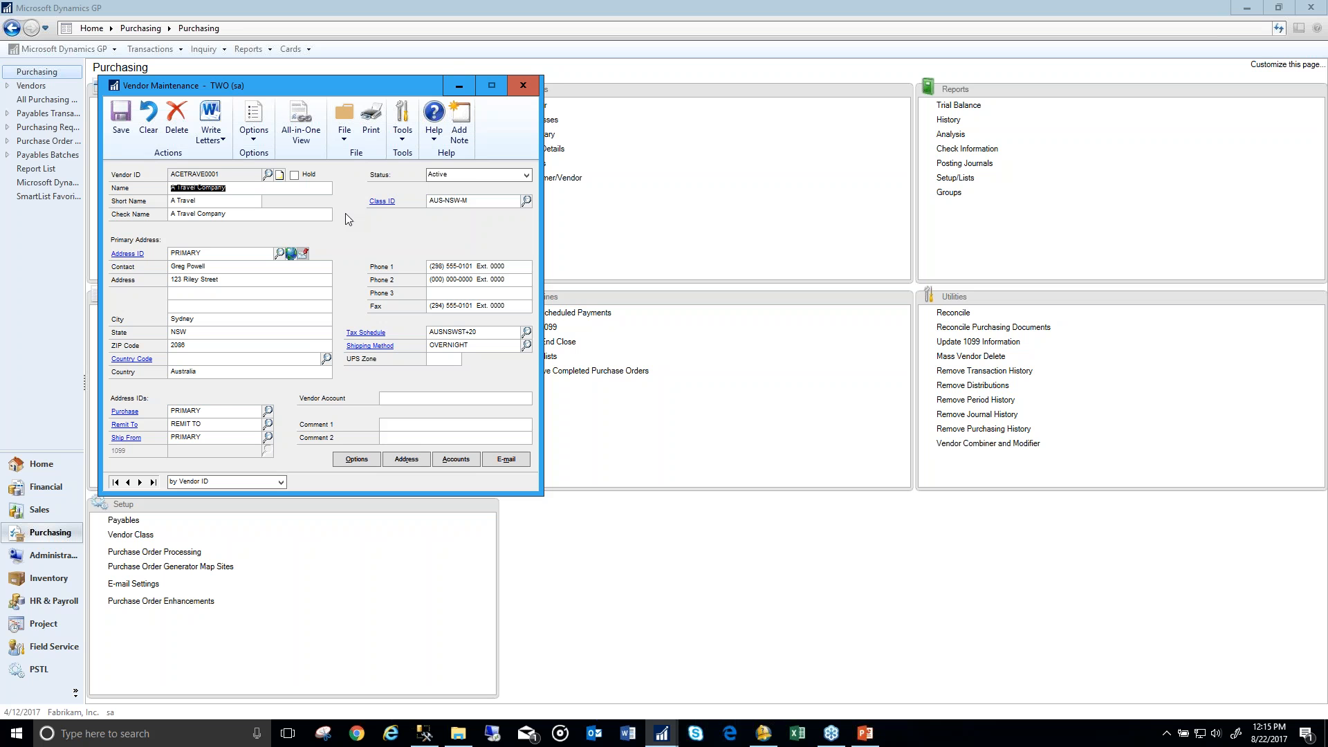
pyautogui.click(523, 85)
# Step: Return to the SmartList, open the A Travel Company vendor card from its record, and close the card
pyautogui.moveTo(661, 732)
pyautogui.click(700, 697)
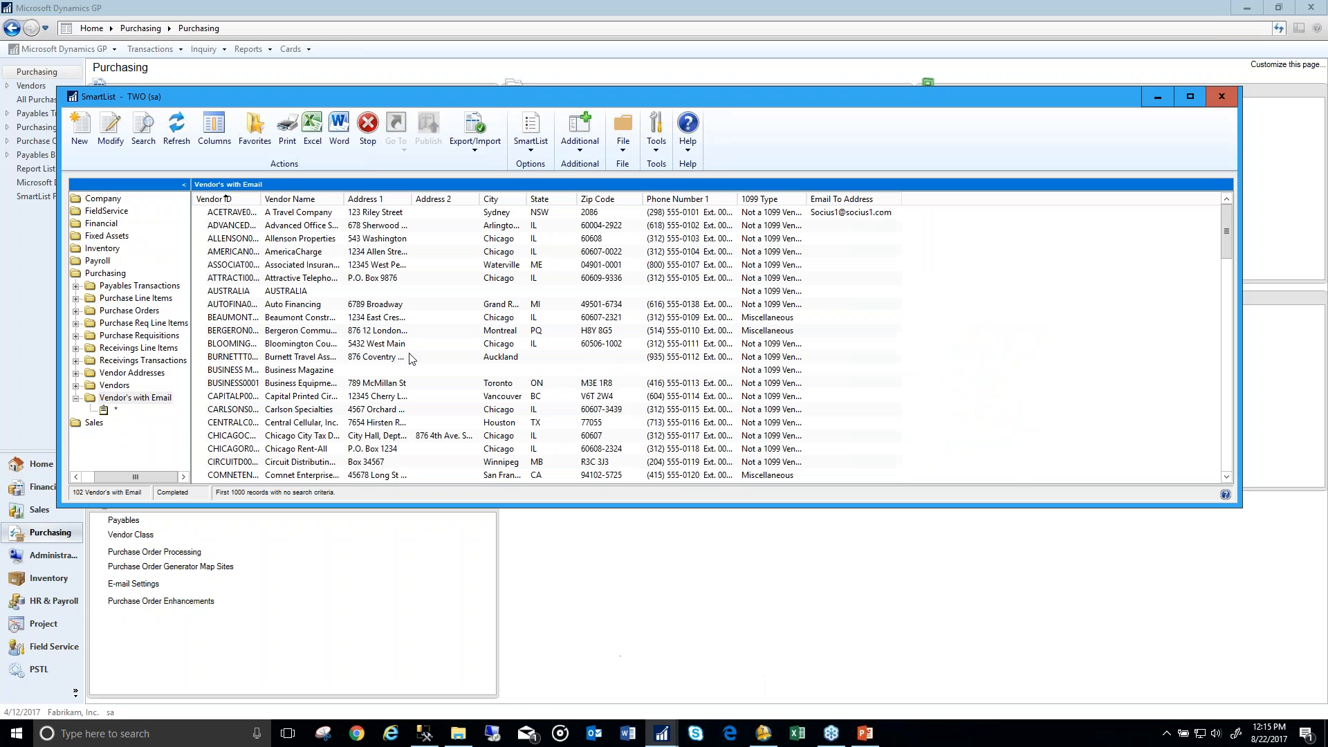
pyautogui.click(283, 218)
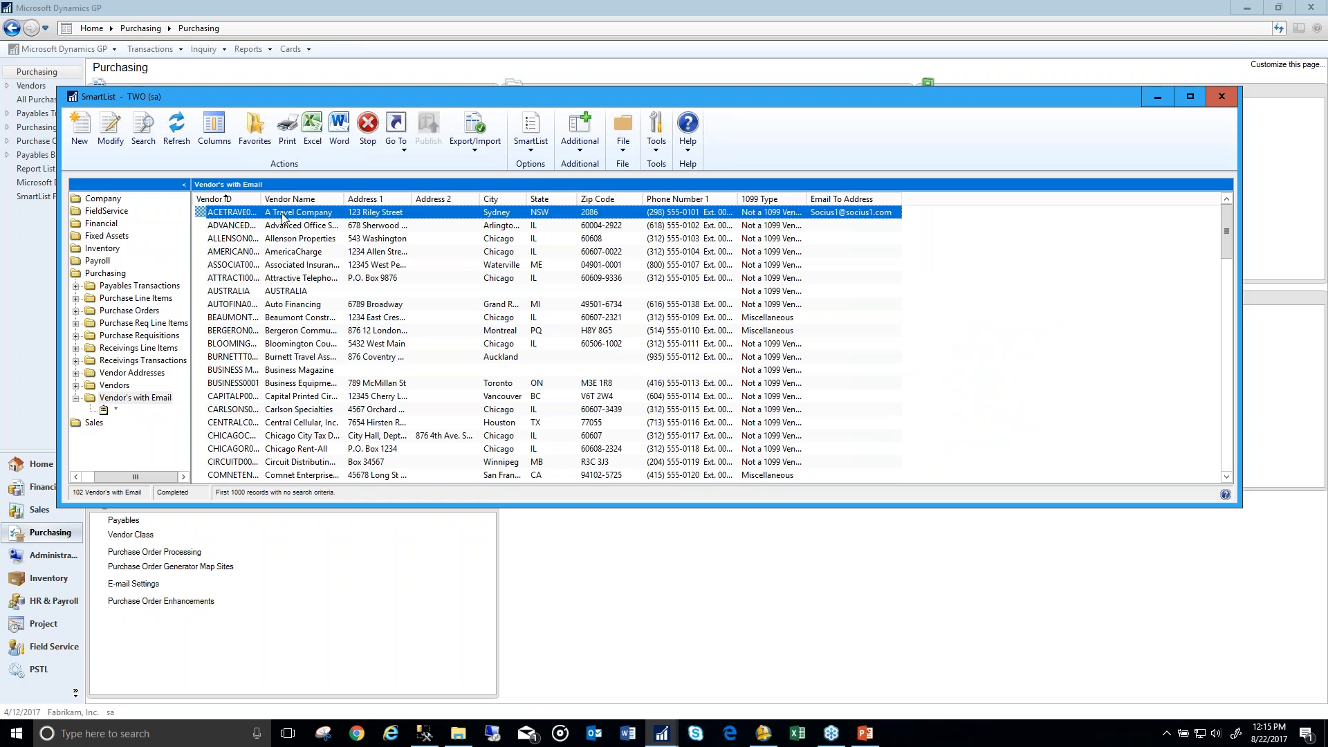
pyautogui.doubleClick(282, 218)
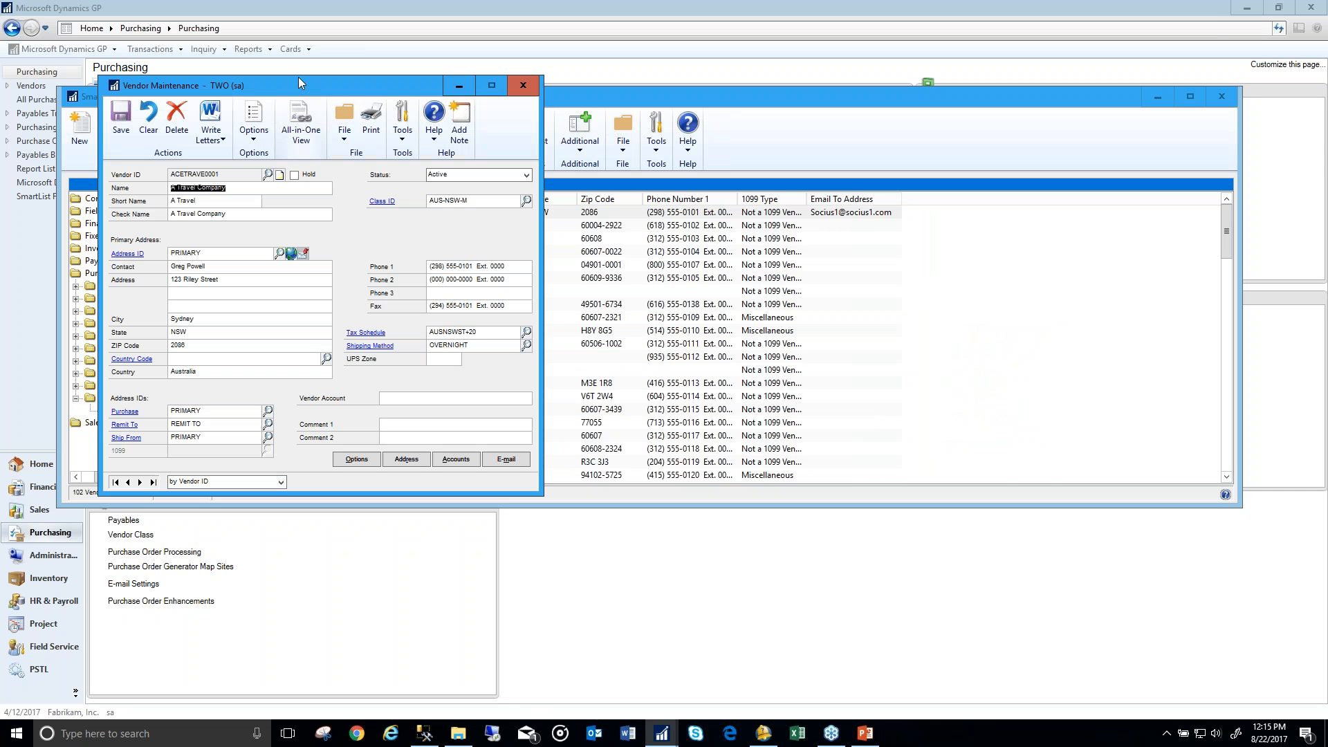
pyautogui.moveTo(388, 85); pyautogui.dragTo(971, 307)
pyautogui.click(1067, 307)
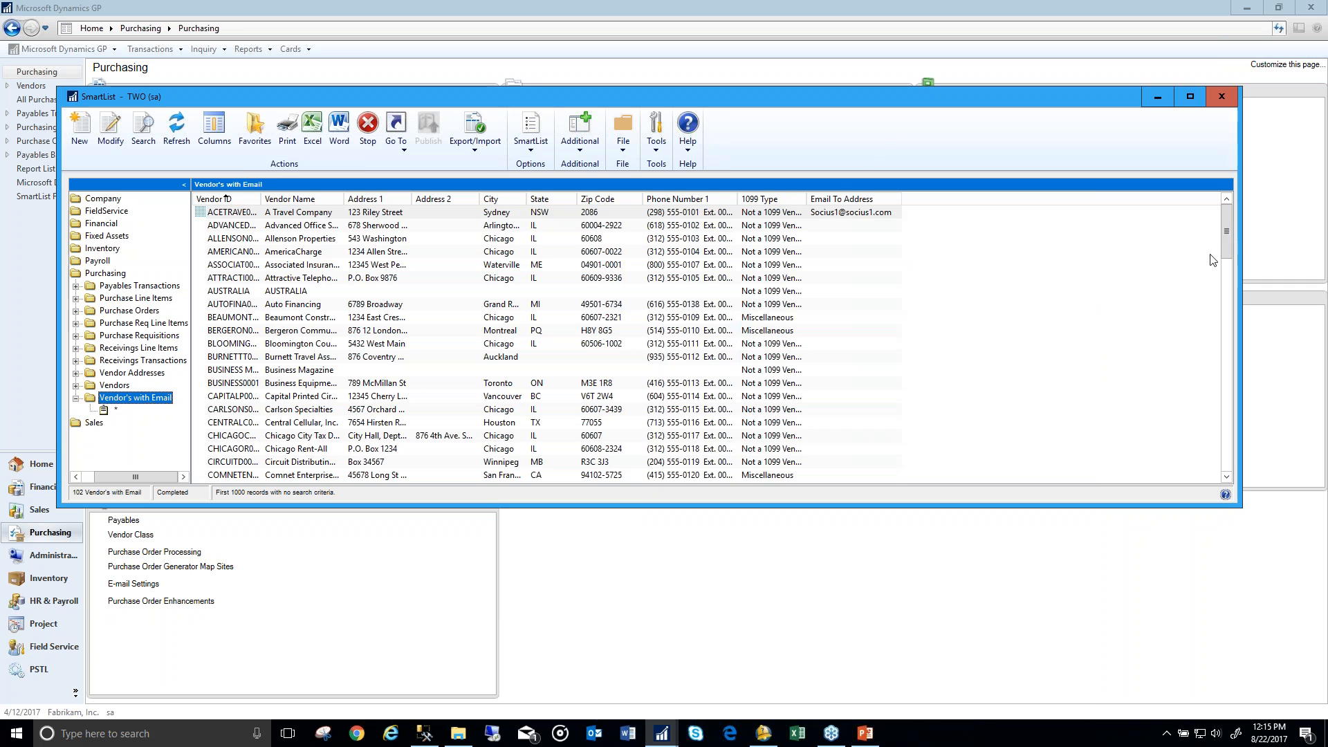
# Step: Open the Reliance Systems vendor card from its record in the Vendor's with Email list
pyautogui.moveTo(1226, 230); pyautogui.dragTo(1249, 407)
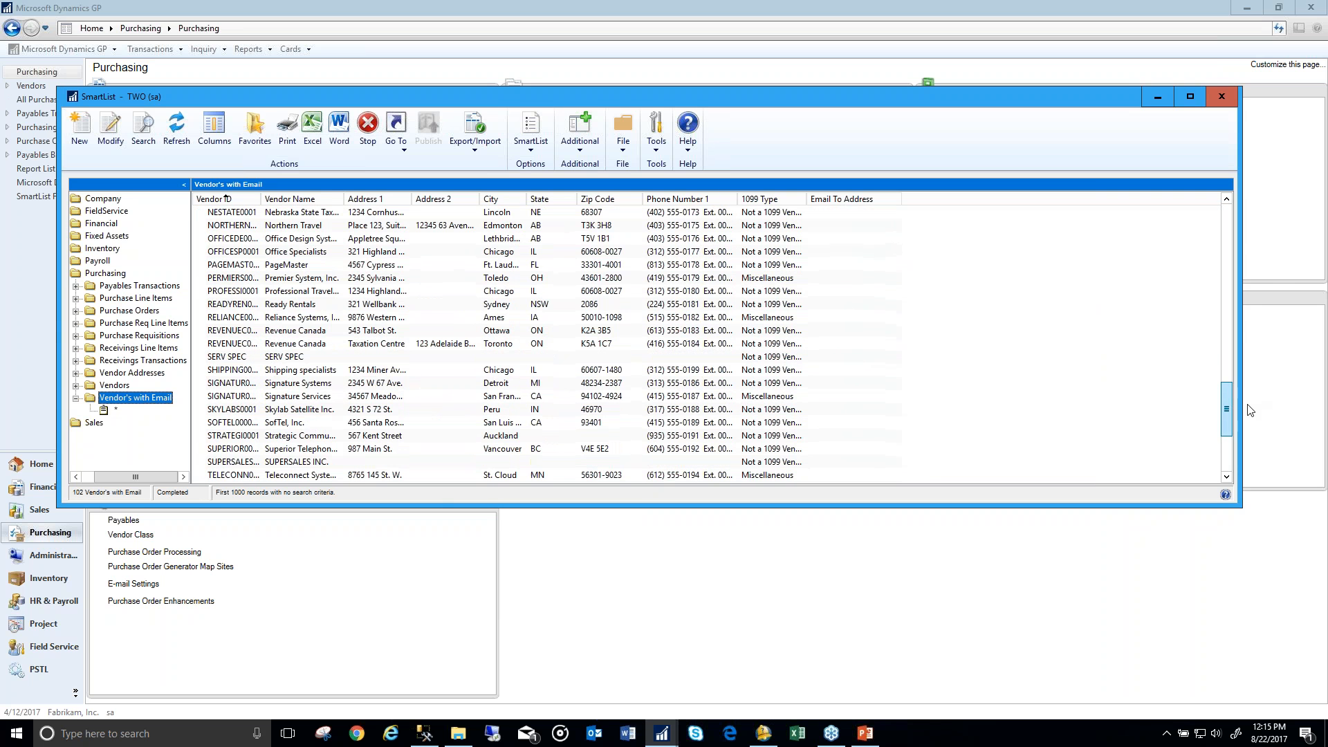
pyautogui.click(240, 323)
pyautogui.doubleClick(240, 322)
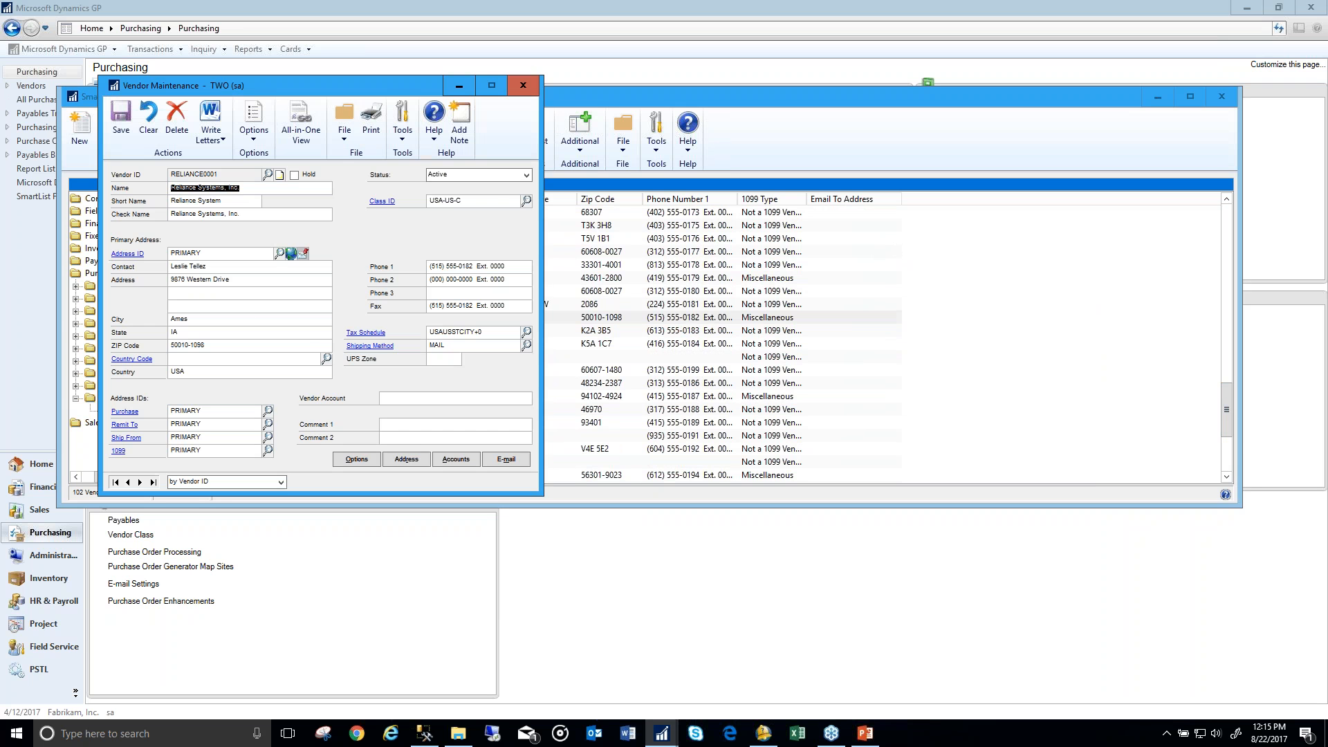
# Step: Enter the vendor's To e-mail address in the Internet Information for the PRIMARY address and save it
pyautogui.click(292, 253)
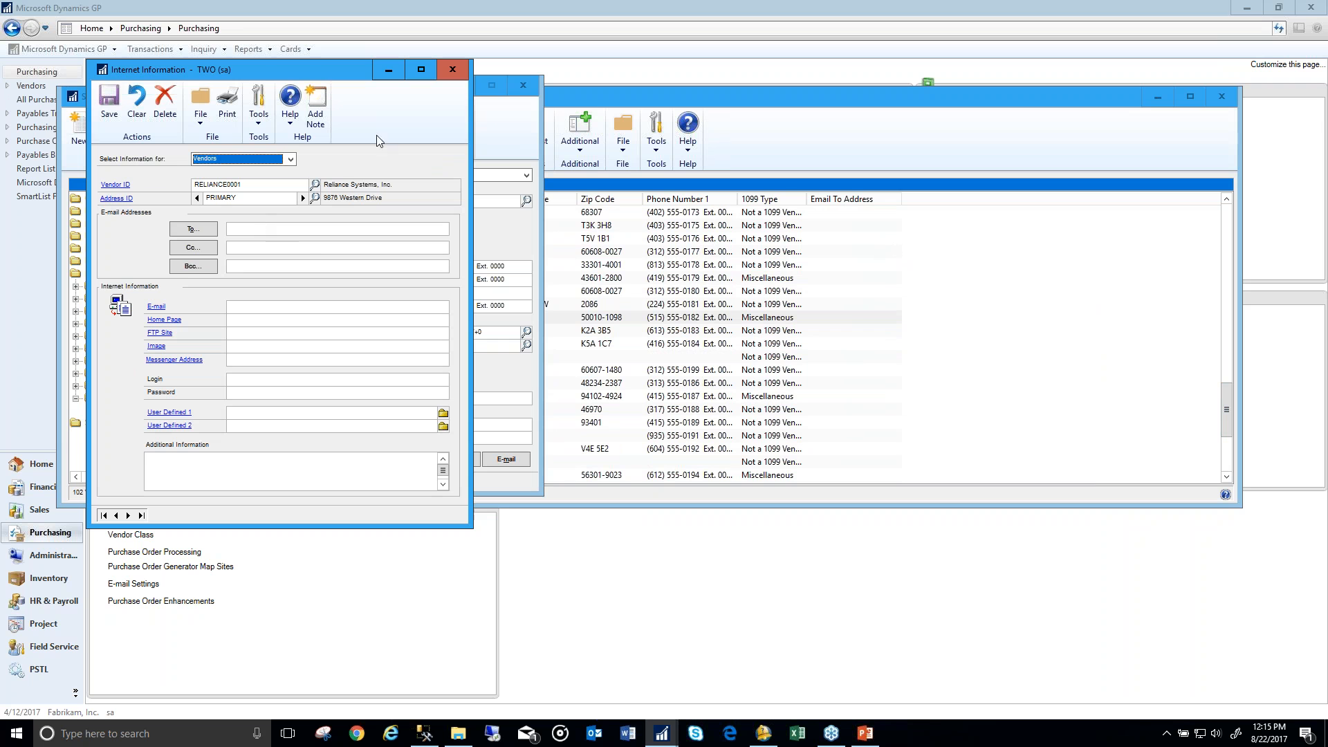
pyautogui.click(297, 229)
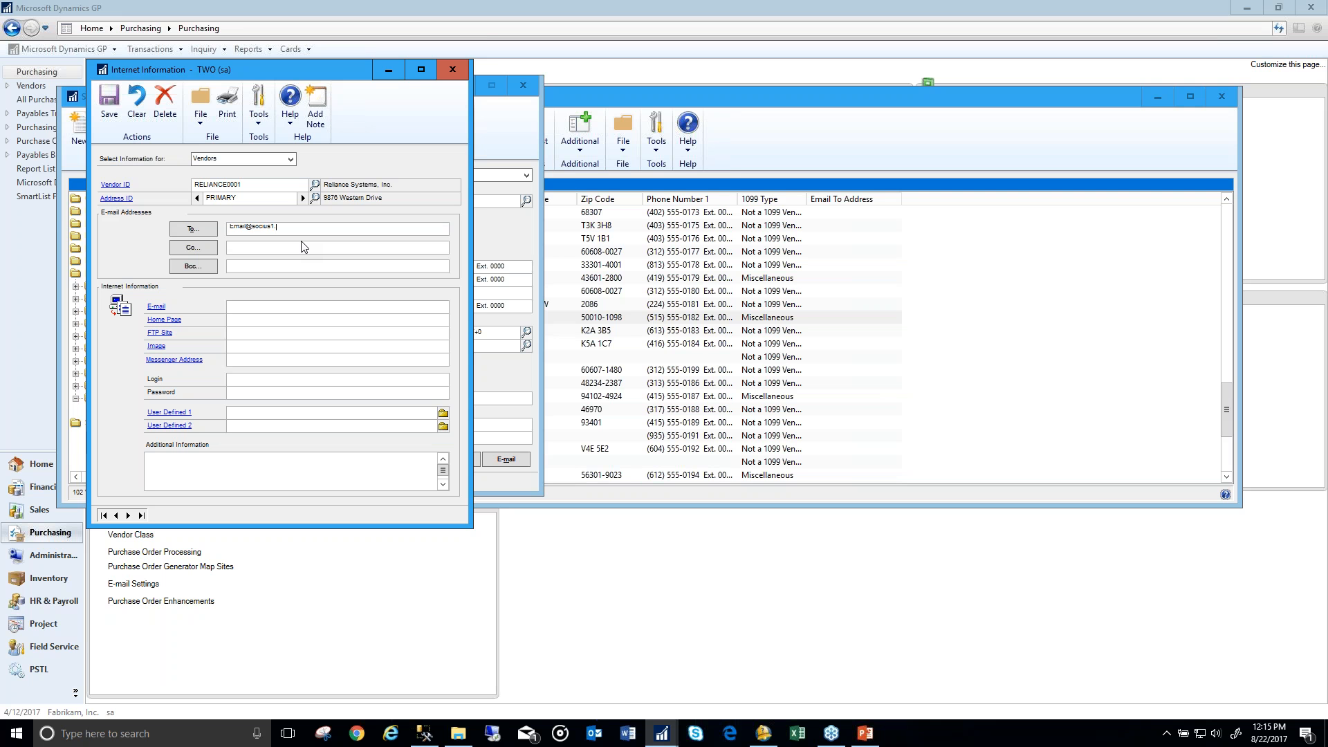
pyautogui.click(109, 102)
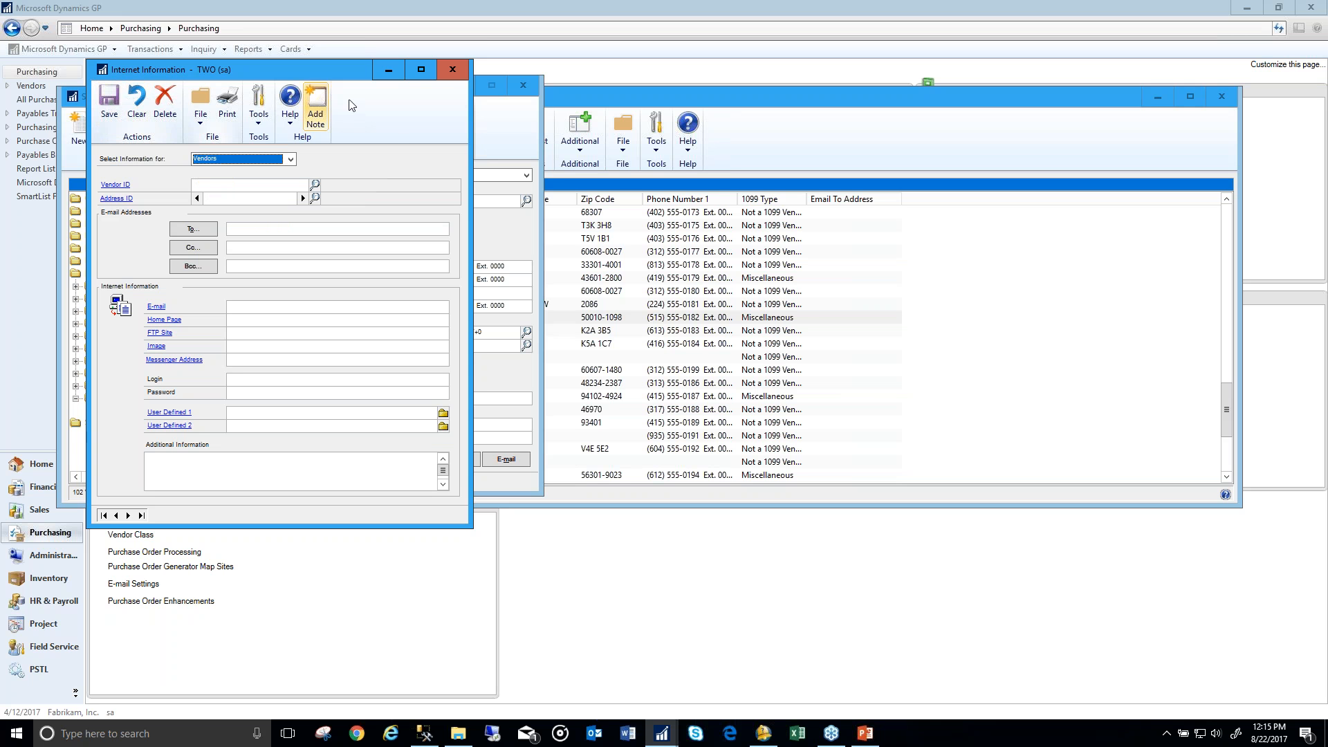
# Step: Close the Internet Information and vendor card windows, then sort the Vendor's with Email list by Email To Address and refresh it
pyautogui.click(451, 72)
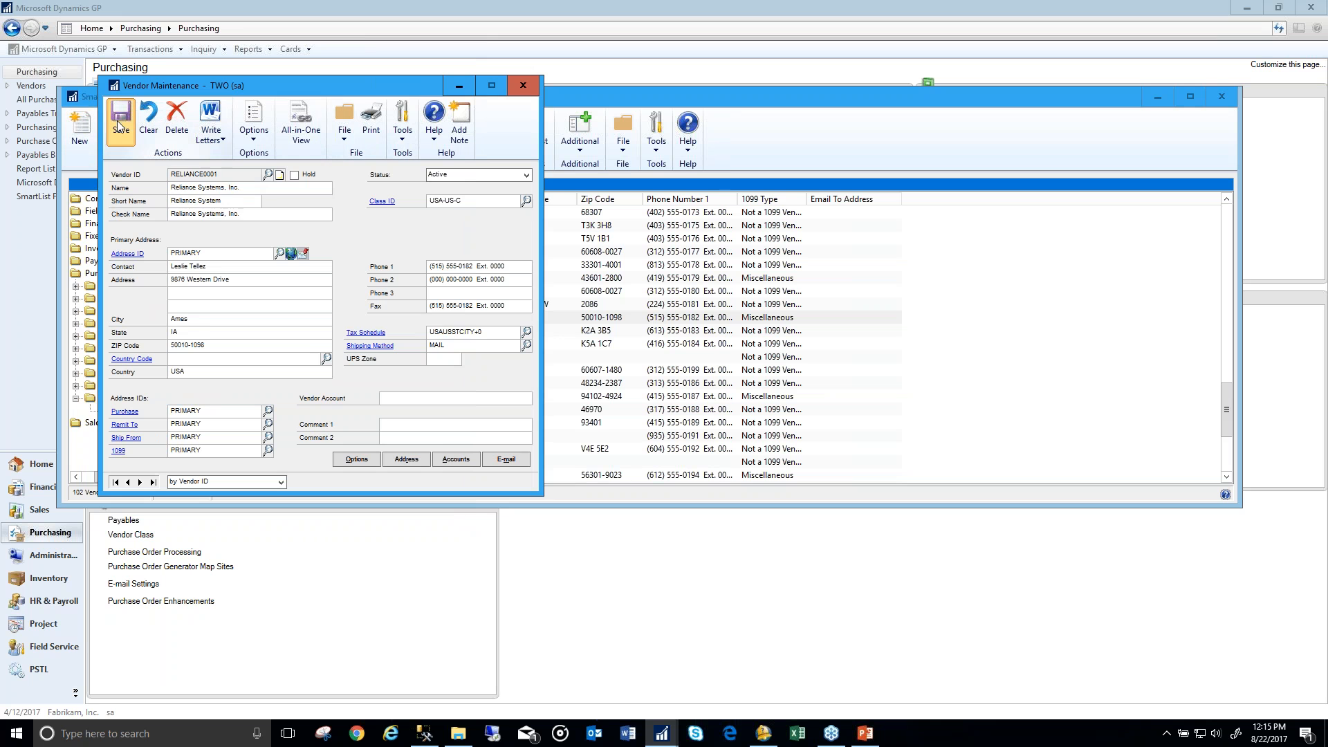
pyautogui.click(523, 86)
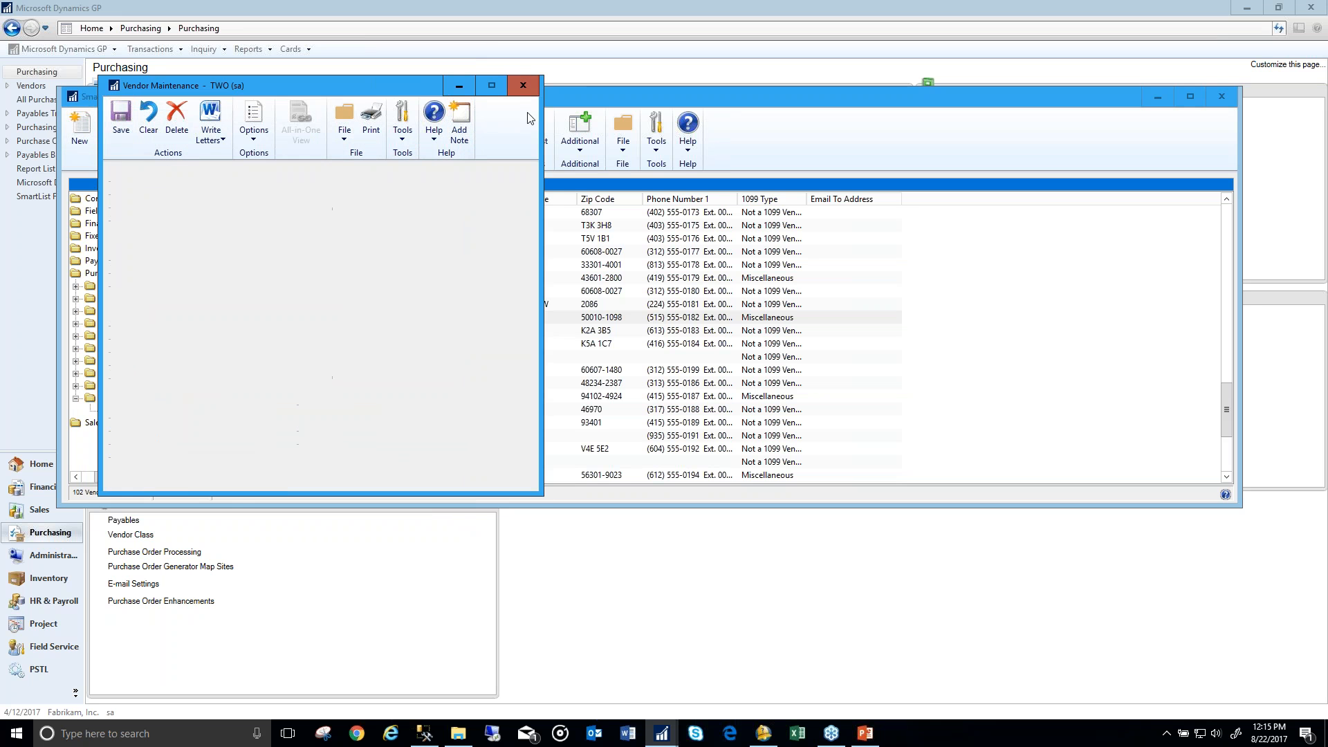
pyautogui.click(858, 198)
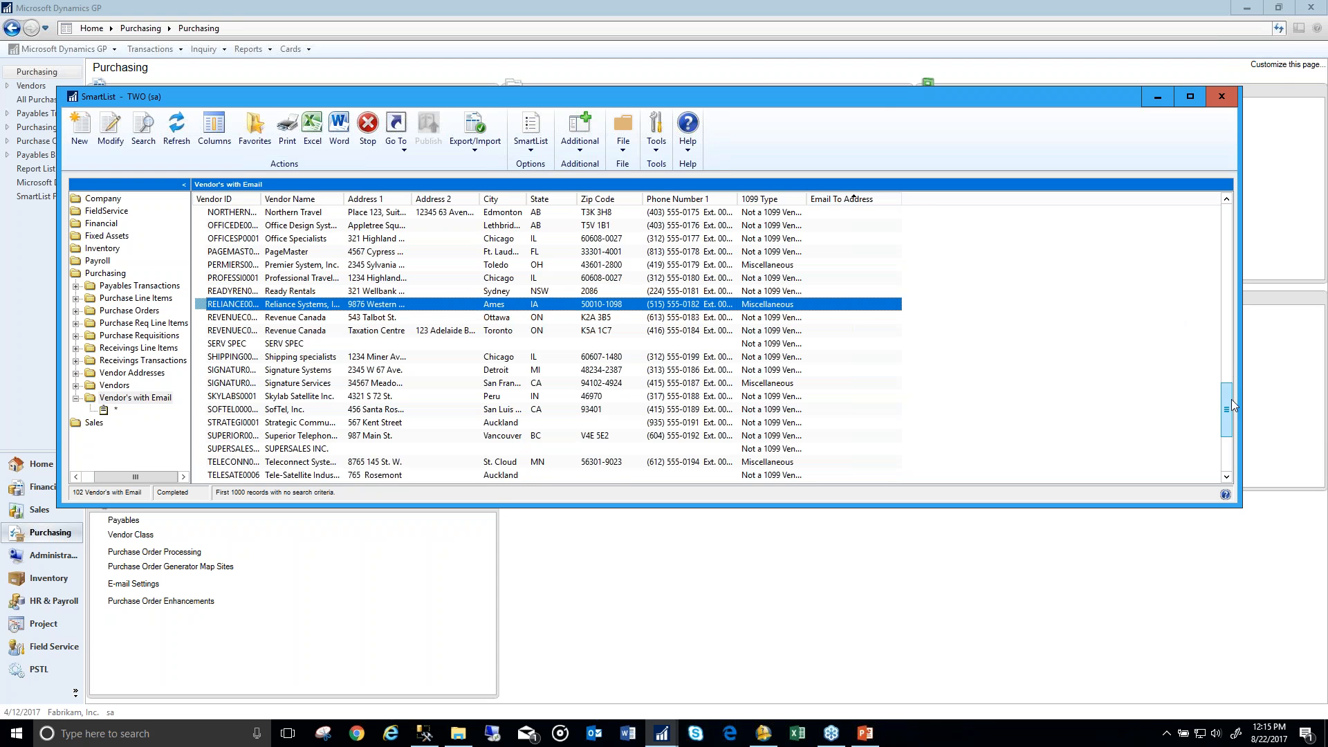
pyautogui.click(177, 128)
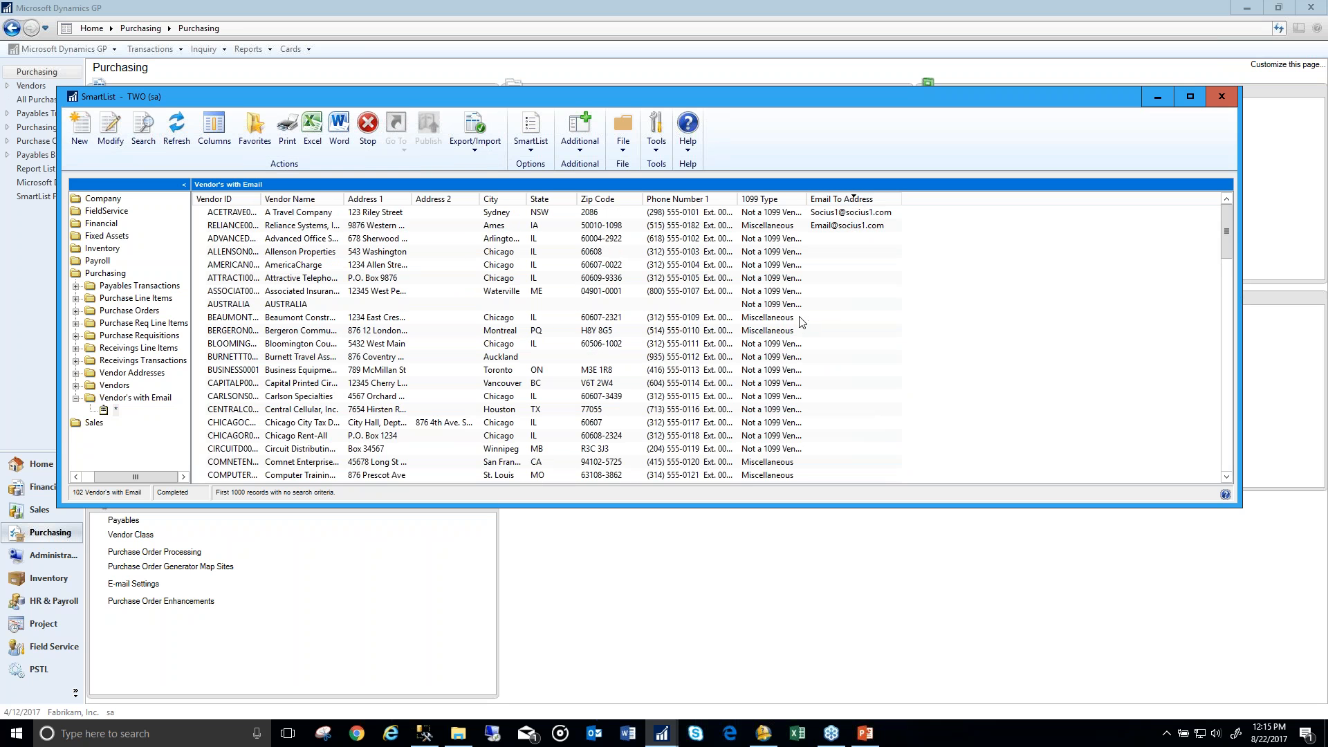
# Step: Open the Vendor's with Email SmartList for modification and bring up its default column ordering
pyautogui.click(149, 399)
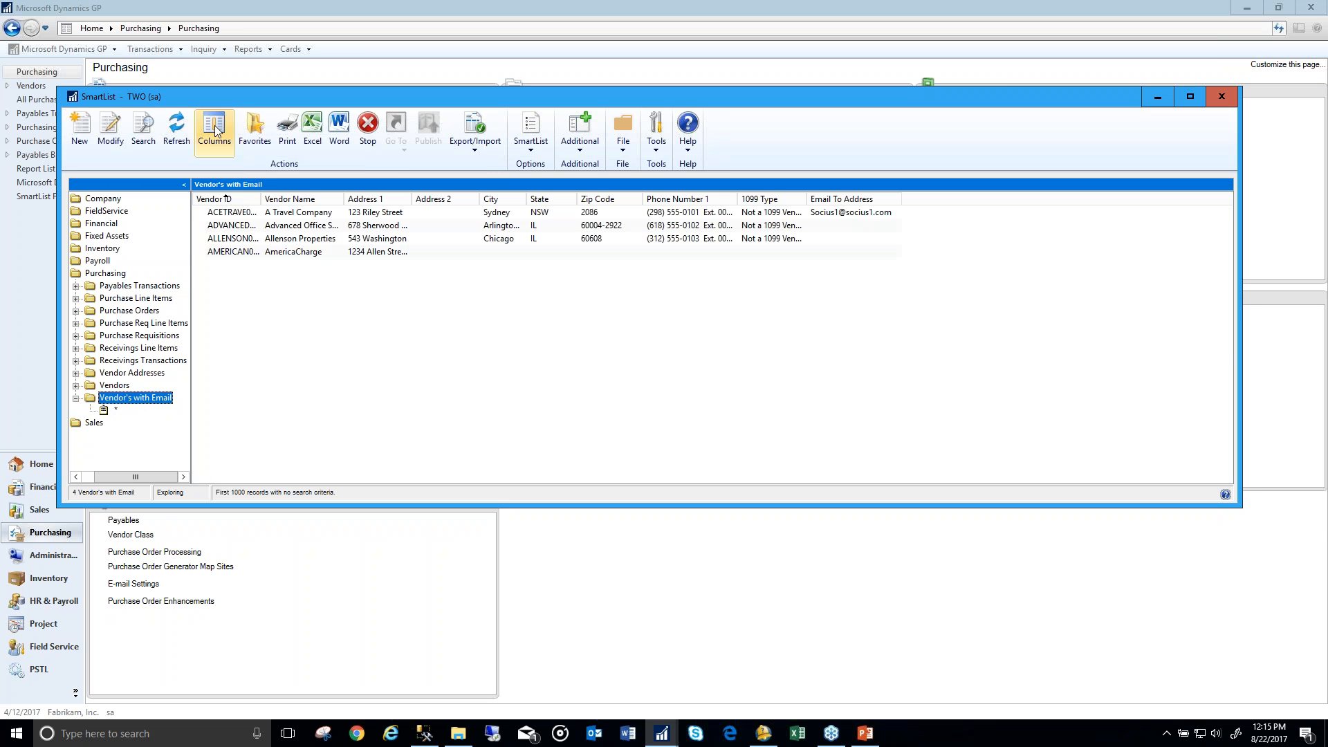
pyautogui.click(112, 140)
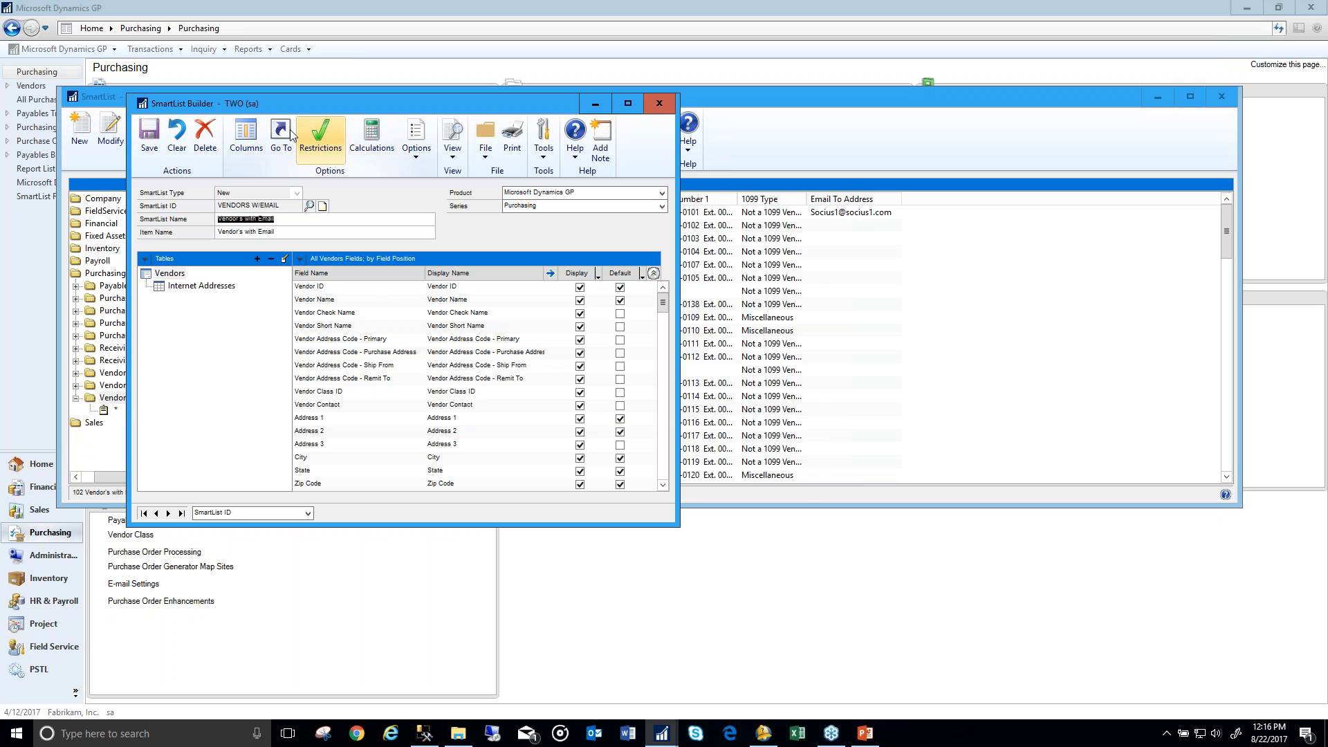
pyautogui.click(253, 152)
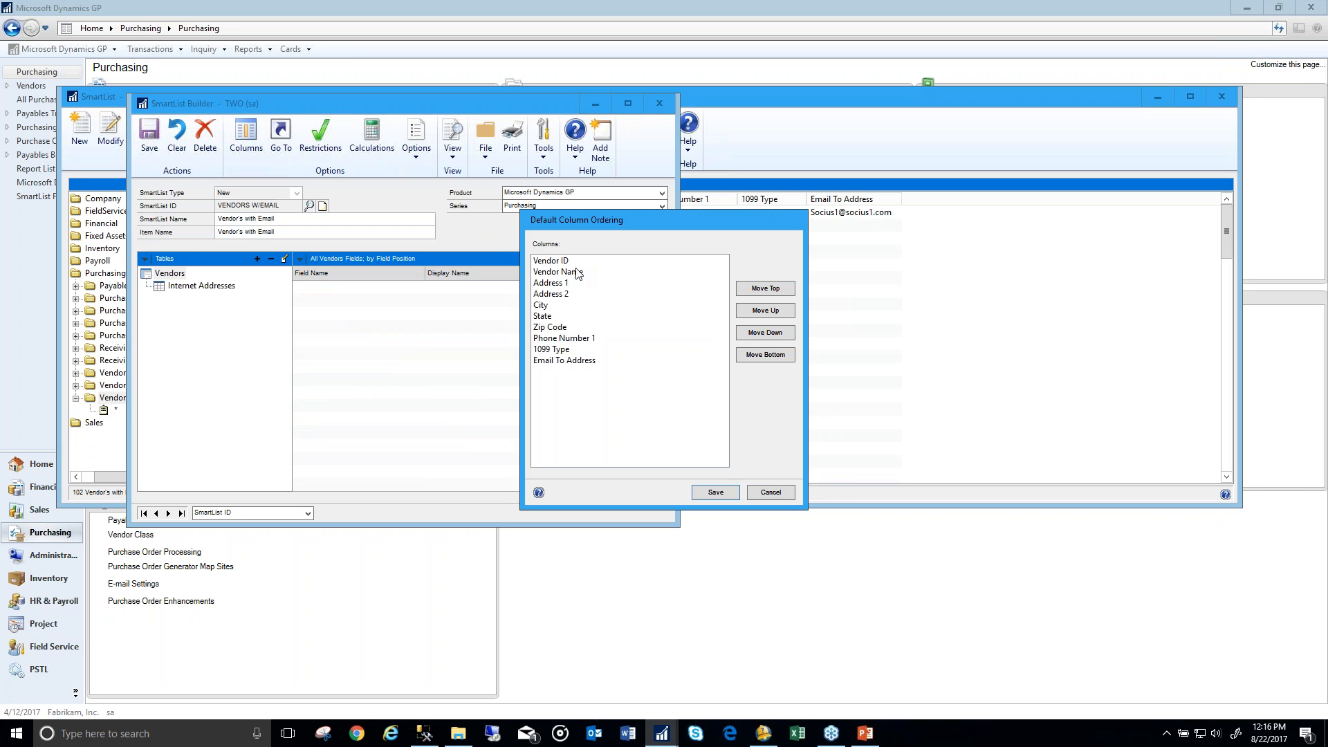
# Step: Try moving the Email To Address column up three places, return it to the end, and cancel the column ordering
pyautogui.click(564, 360)
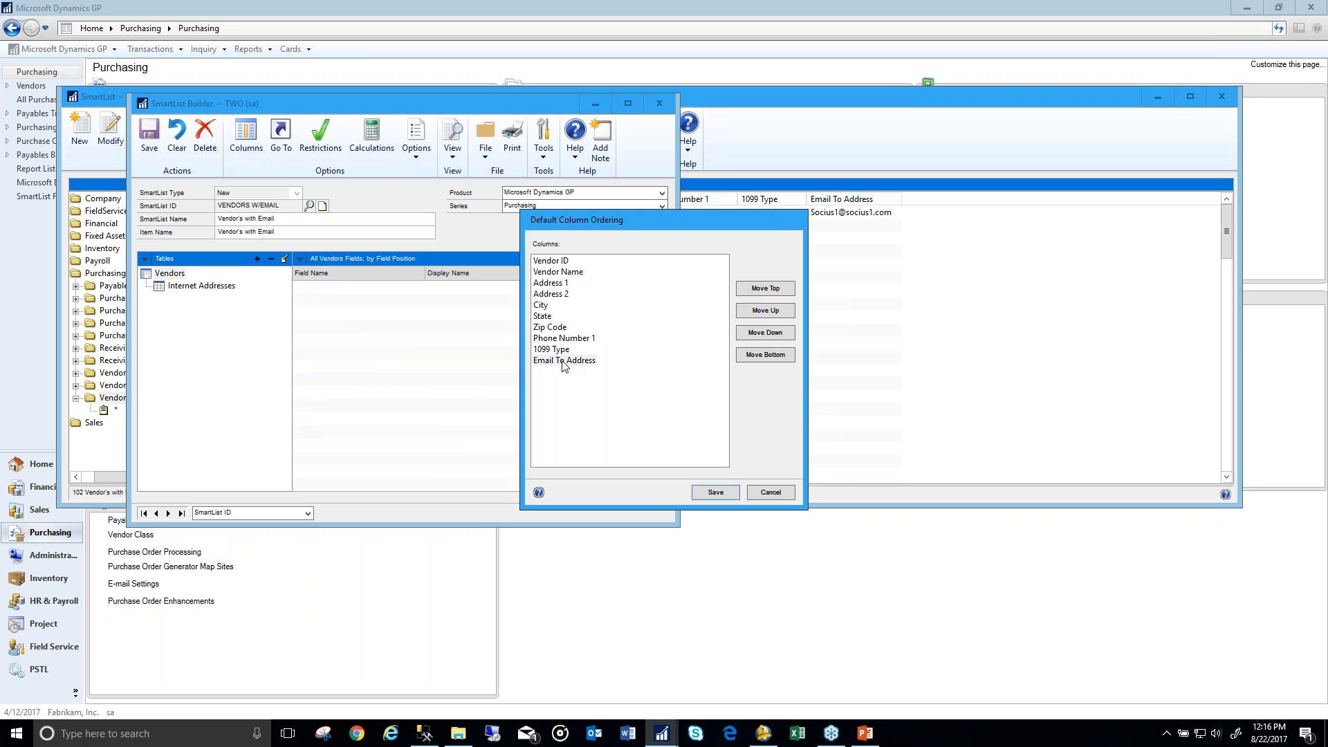
pyautogui.click(766, 311)
pyautogui.click(766, 311)
pyautogui.click(766, 311)
pyautogui.click(766, 332)
pyautogui.click(765, 333)
pyautogui.click(765, 332)
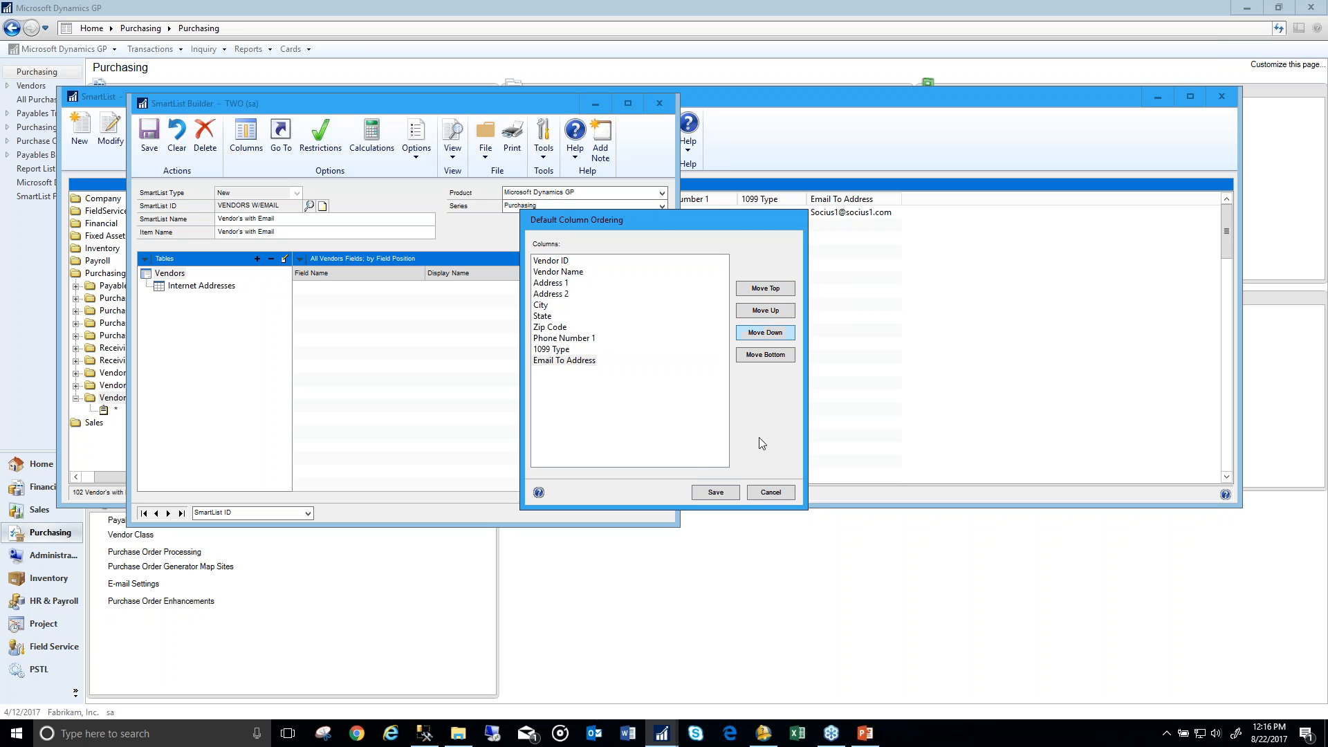
pyautogui.click(771, 493)
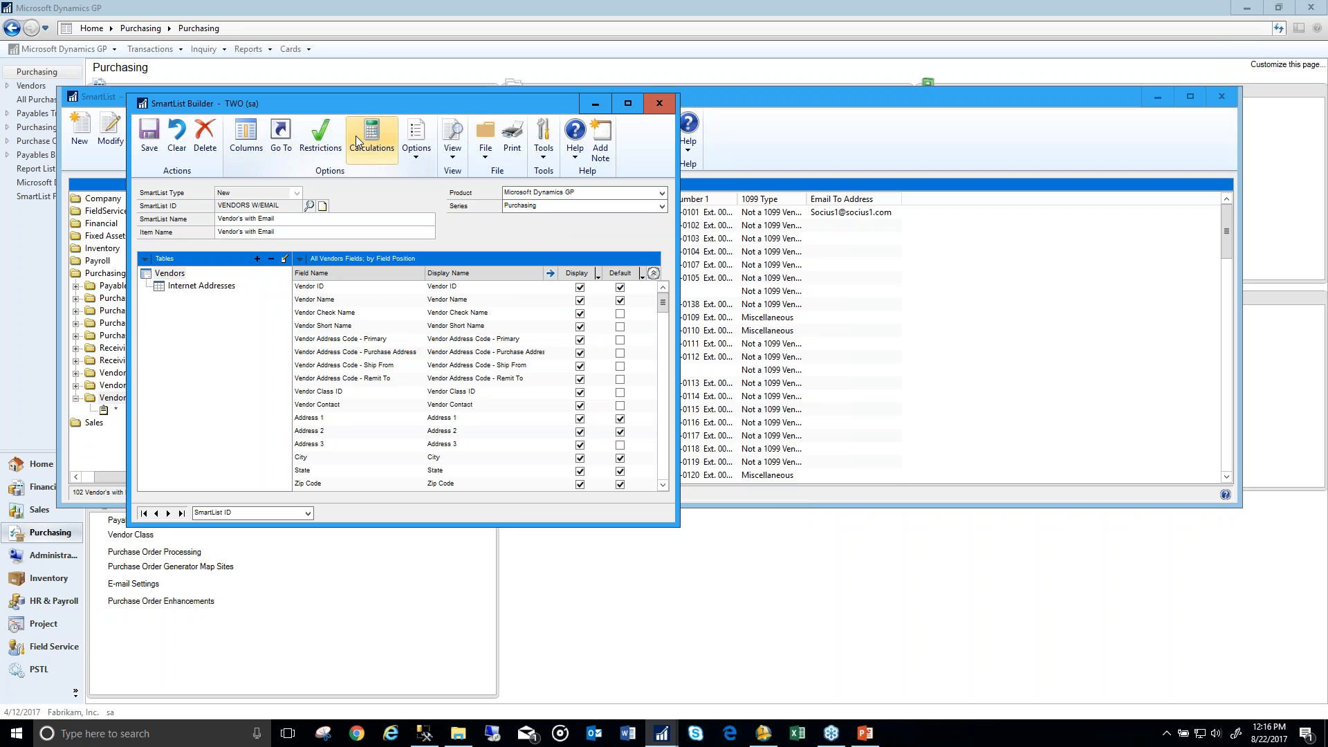
# Step: Display the SmartList's SQL with fields, calculated fields and restrictions included, examine the full statement, and close it
pyautogui.click(425, 135)
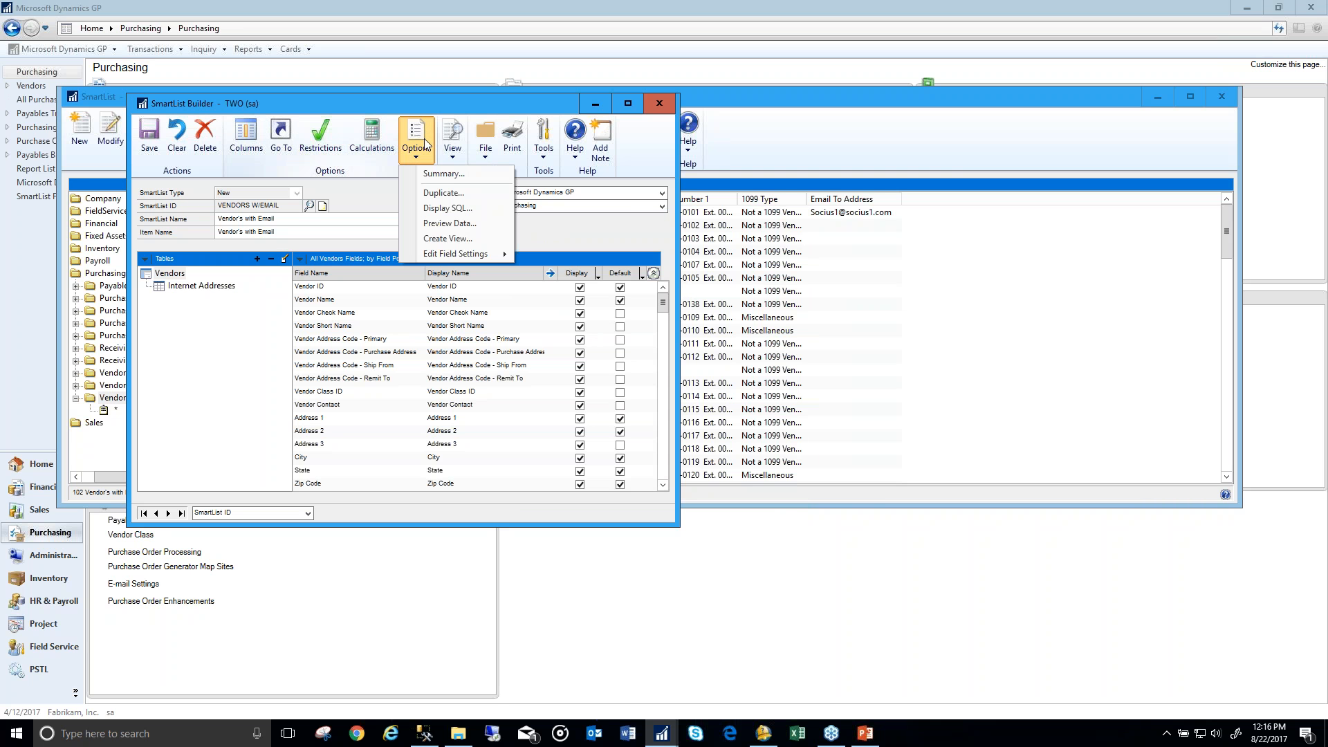
pyautogui.click(408, 211)
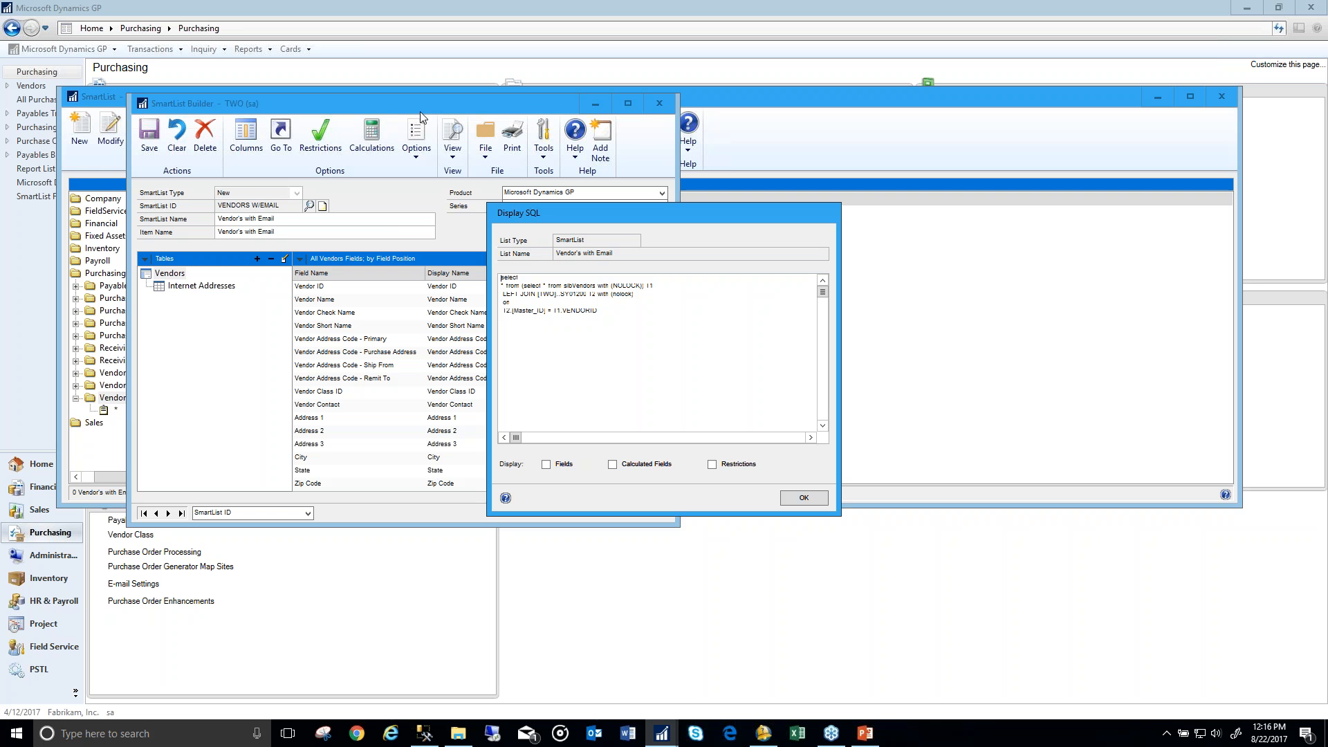
pyautogui.moveTo(568, 312); pyautogui.dragTo(533, 287)
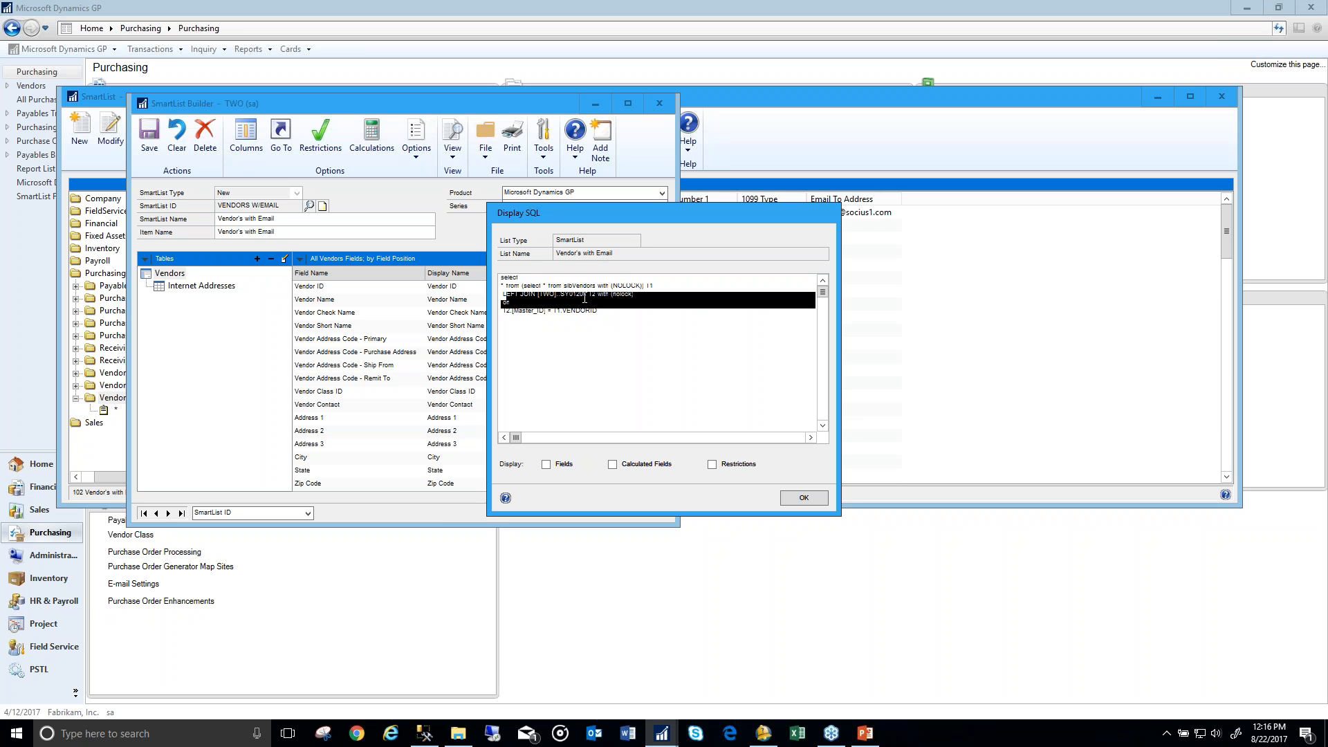
pyautogui.click(579, 317)
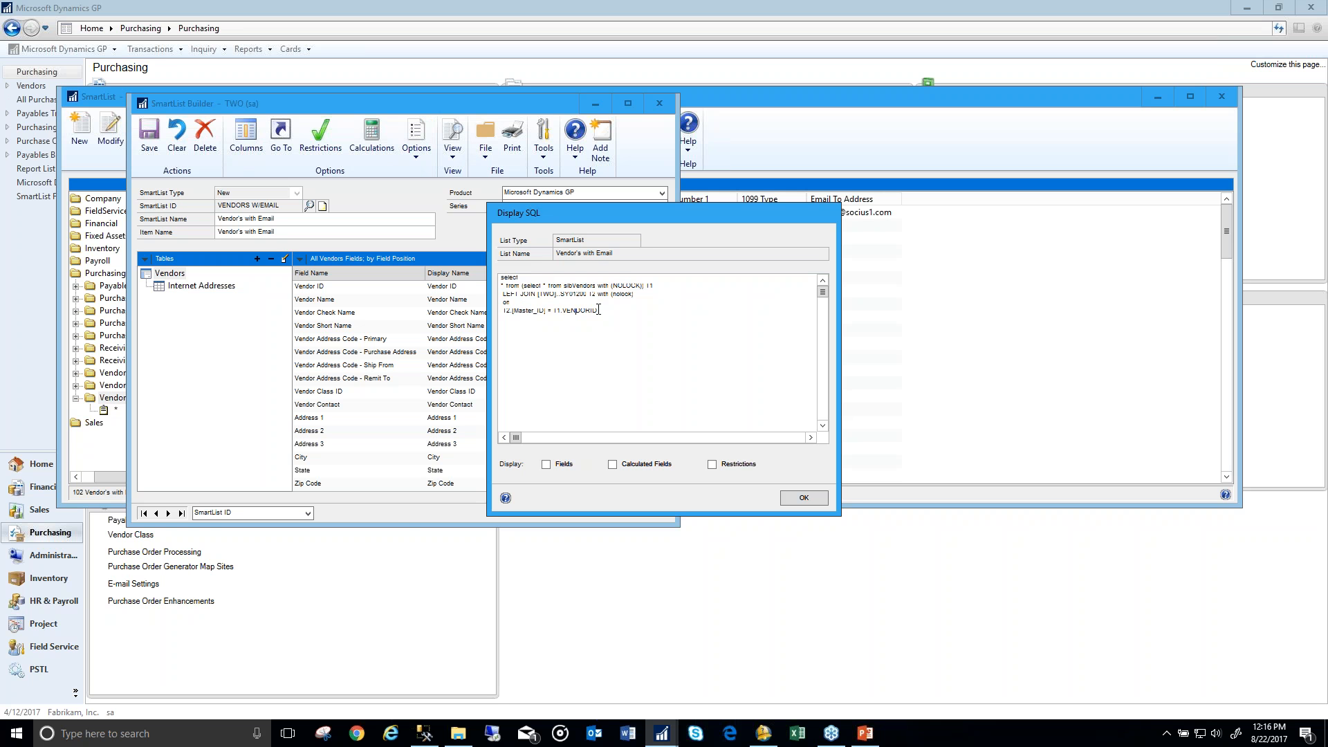
pyautogui.click(569, 465)
pyautogui.click(647, 466)
pyautogui.click(733, 465)
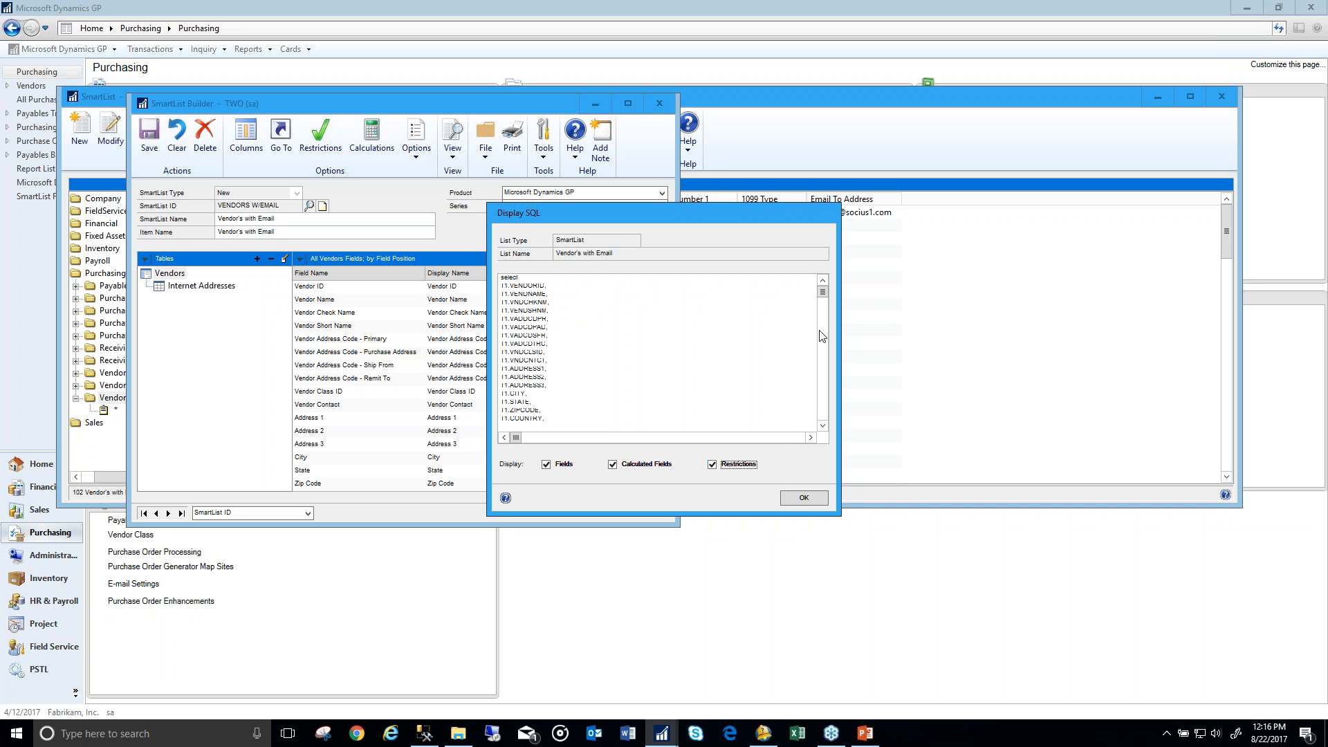
pyautogui.moveTo(825, 290); pyautogui.dragTo(835, 417)
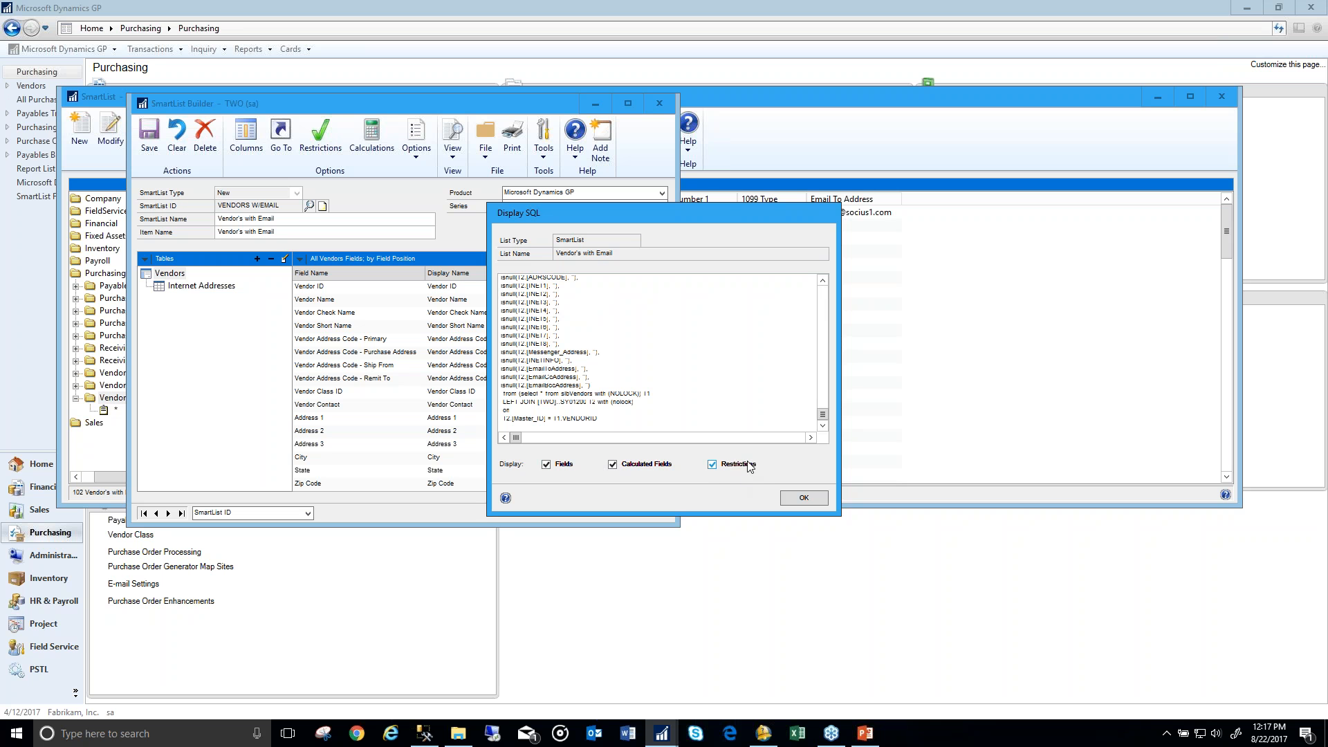
pyautogui.click(819, 501)
pyautogui.click(415, 128)
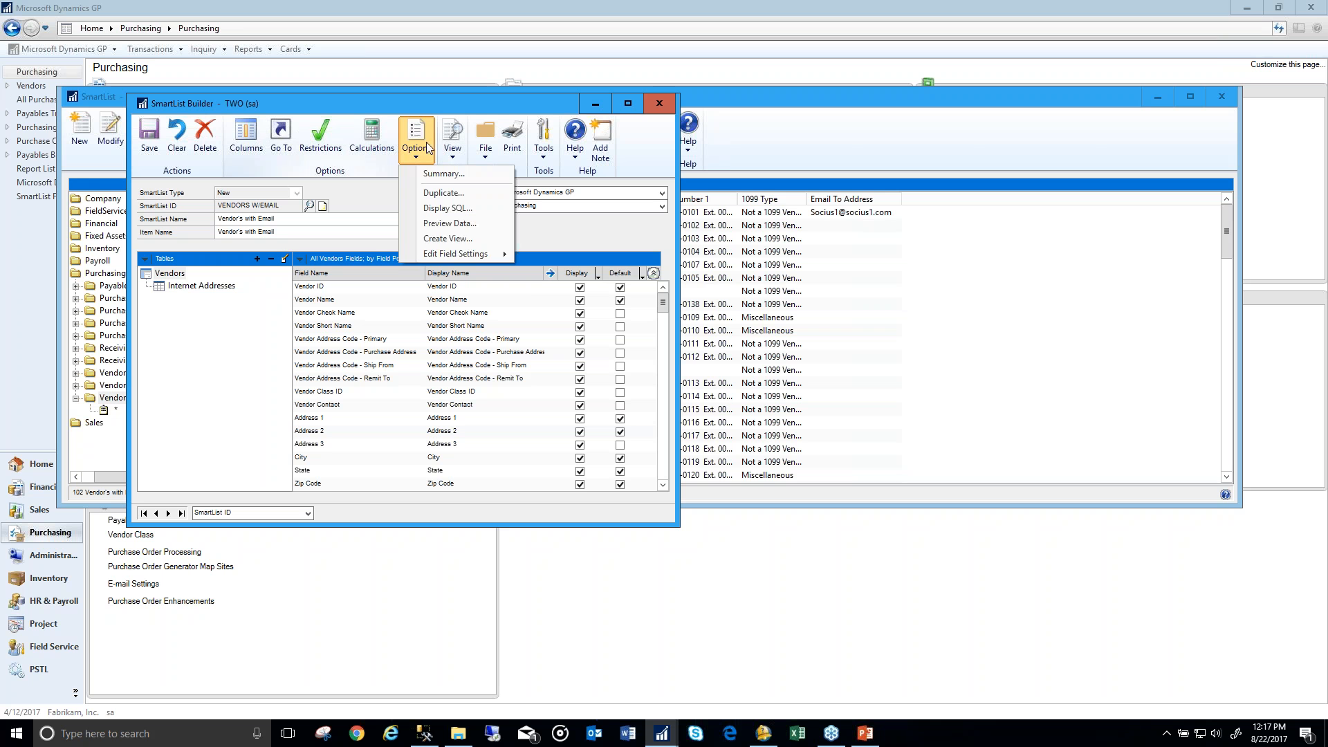
pyautogui.moveTo(477, 254)
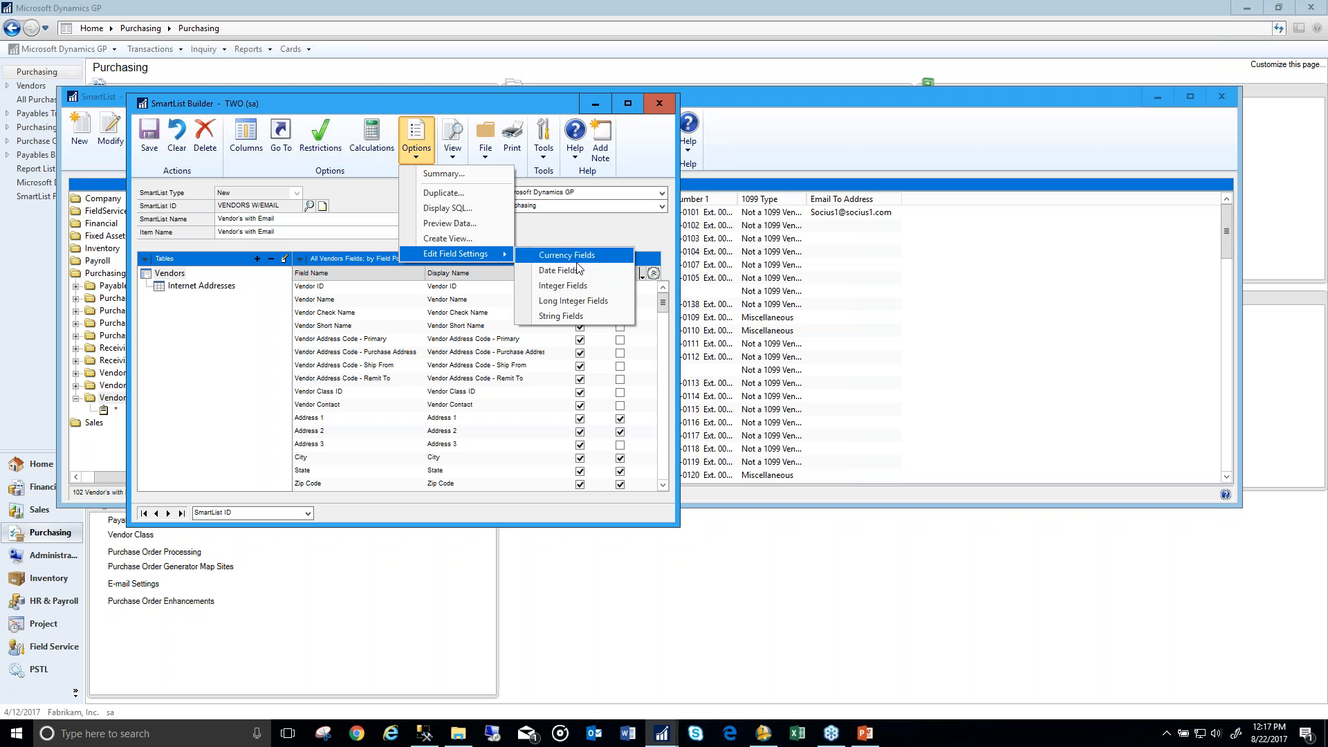
pyautogui.click(569, 219)
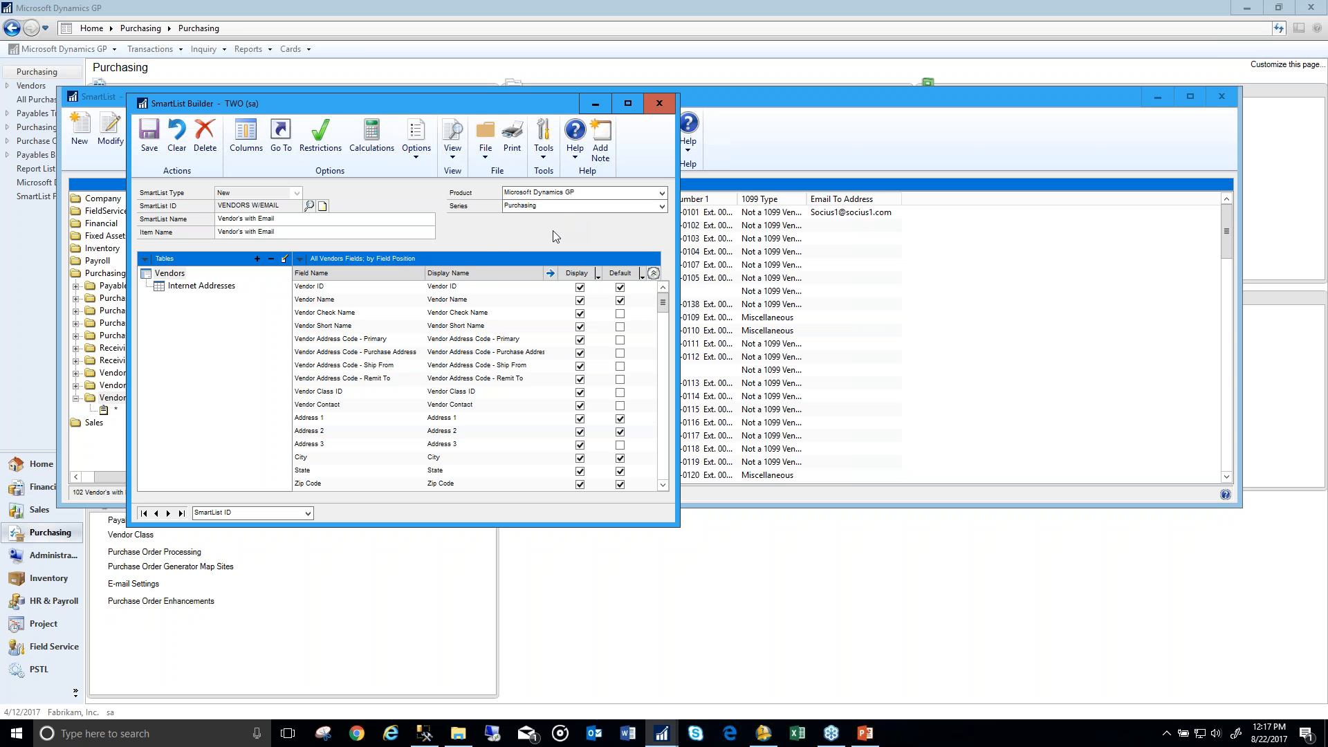
pyautogui.click(453, 138)
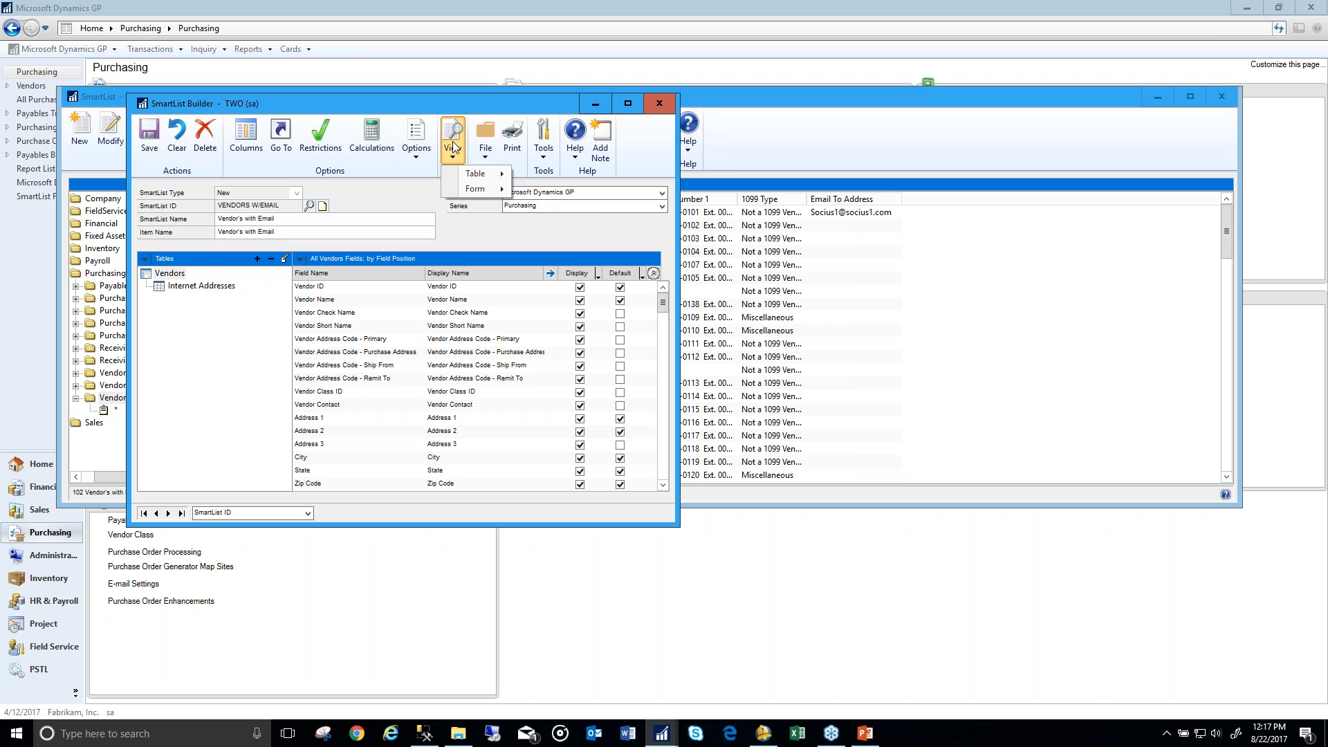
pyautogui.moveTo(469, 179)
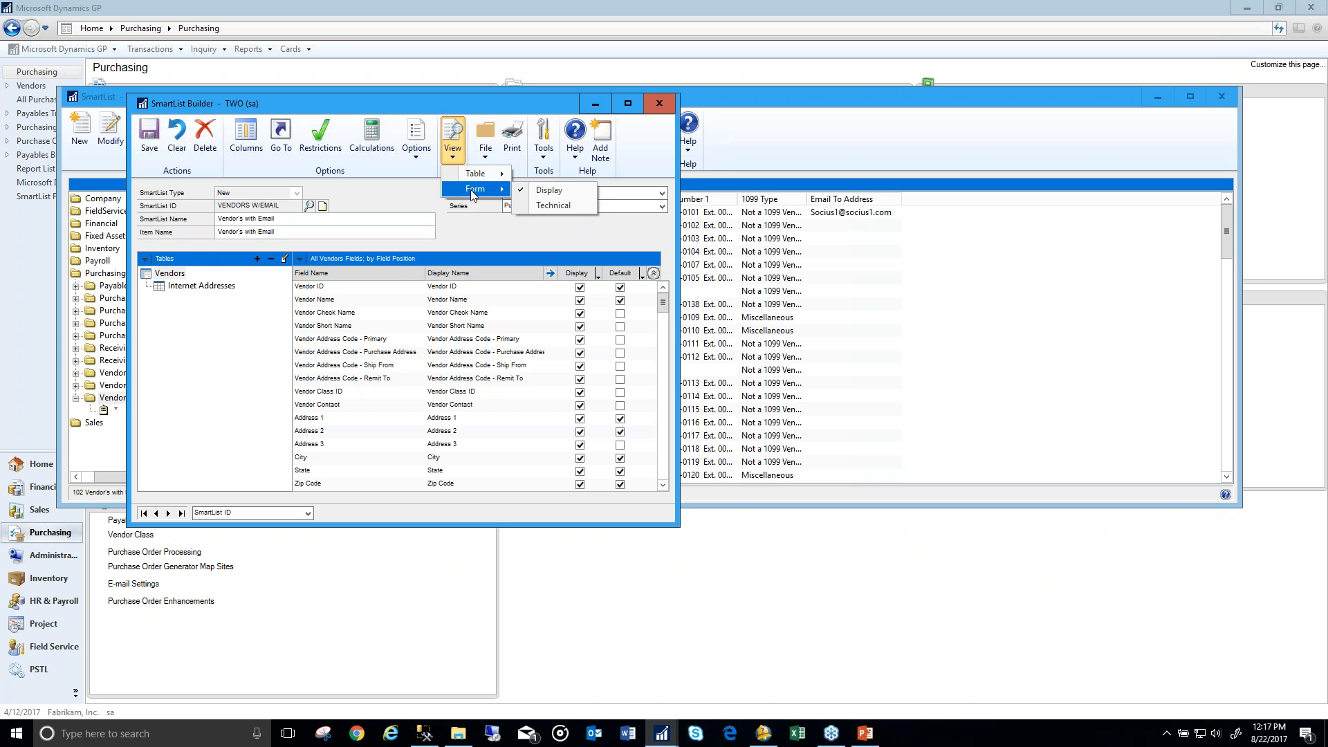
pyautogui.click(454, 146)
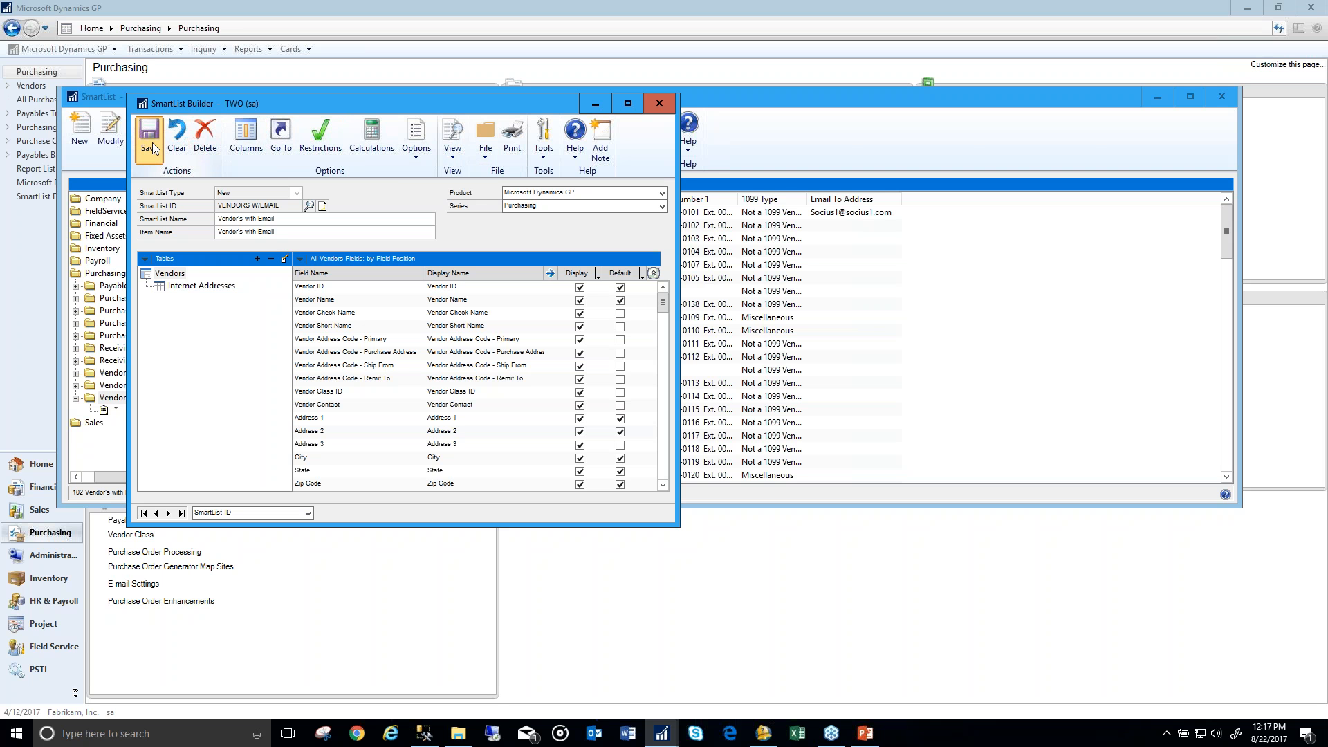
# Step: Close SmartList Builder and reload the Vendor's with Email list in SmartList
pyautogui.click(657, 105)
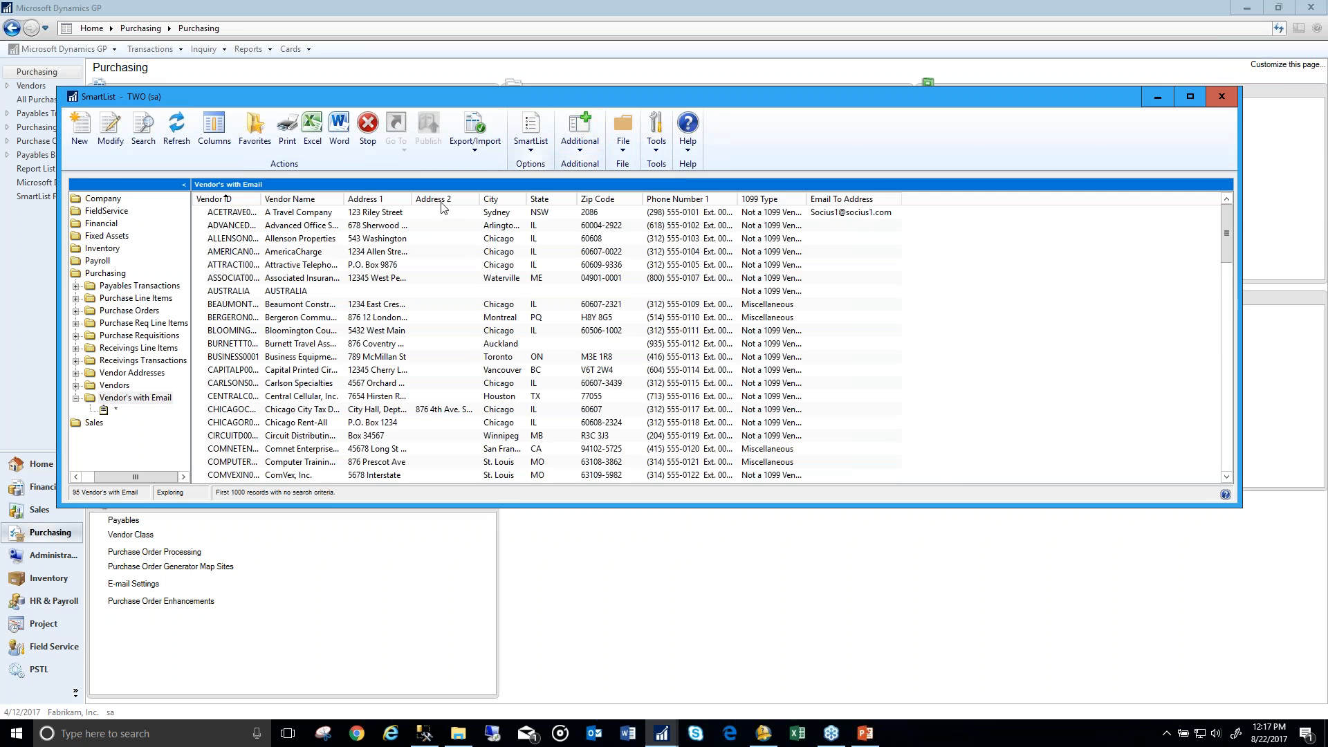
pyautogui.click(134, 399)
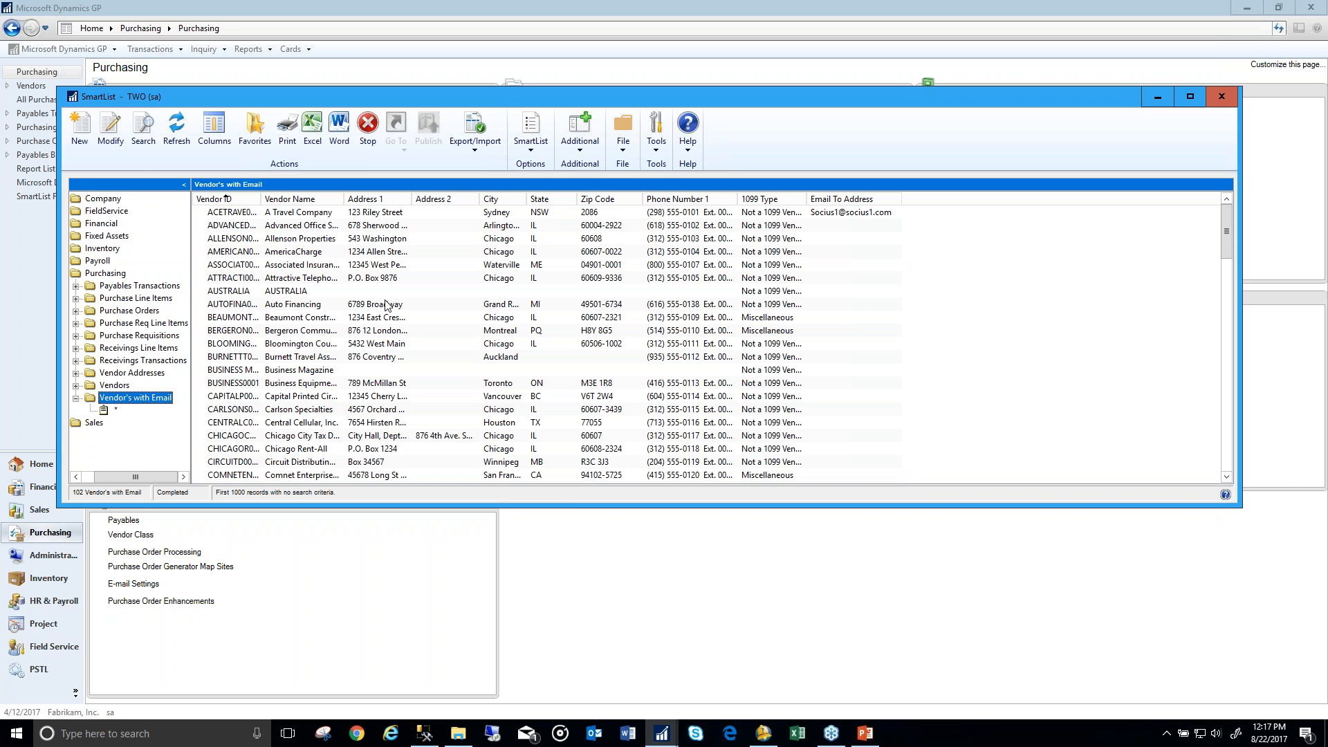
pyautogui.click(477, 152)
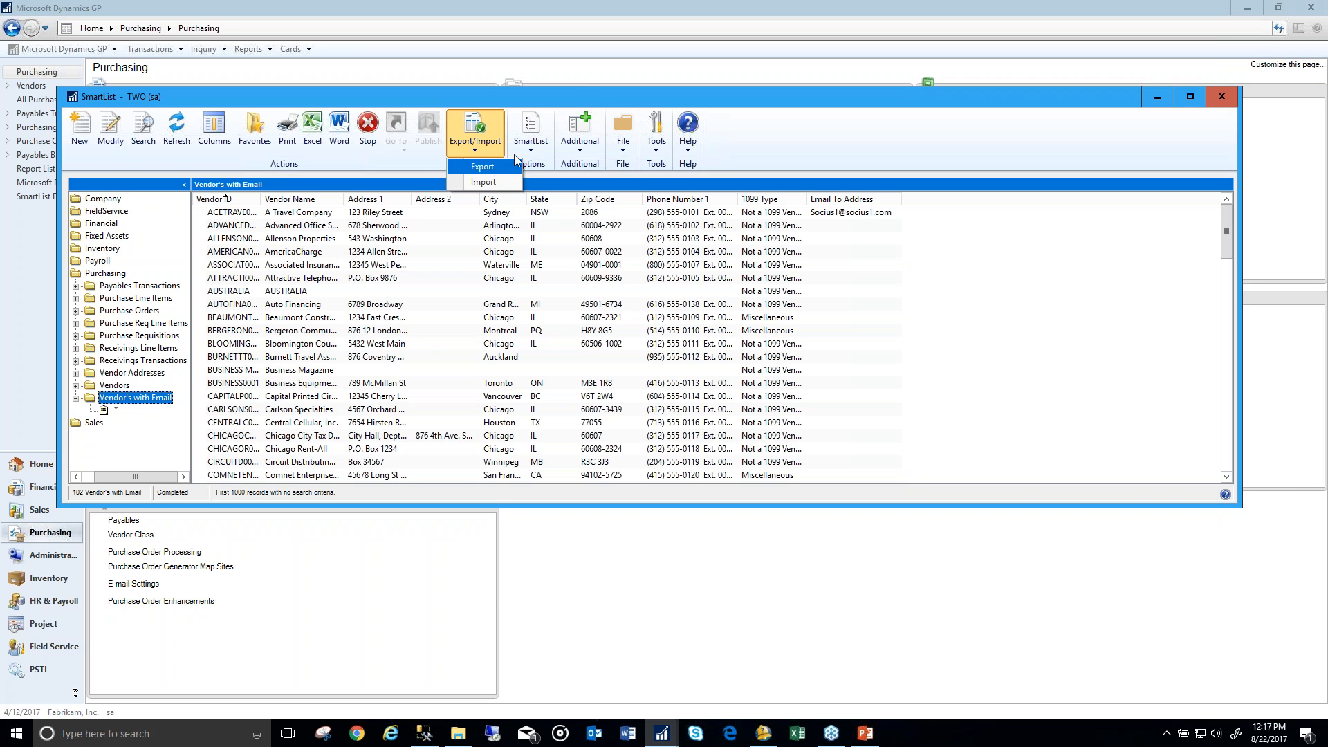
pyautogui.click(584, 94)
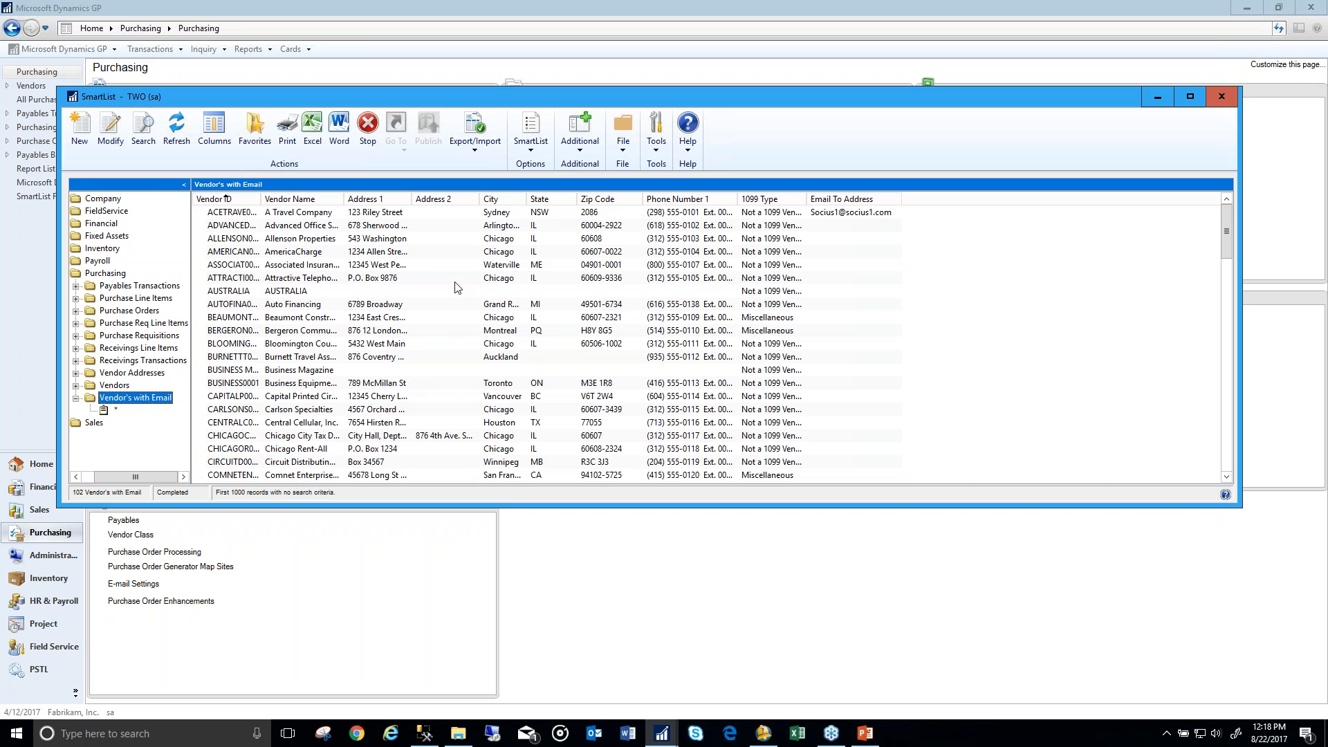
# Step: Define a search on the Vendor's with Email list where 1099 Type is equal to Miscellaneous
pyautogui.click(151, 137)
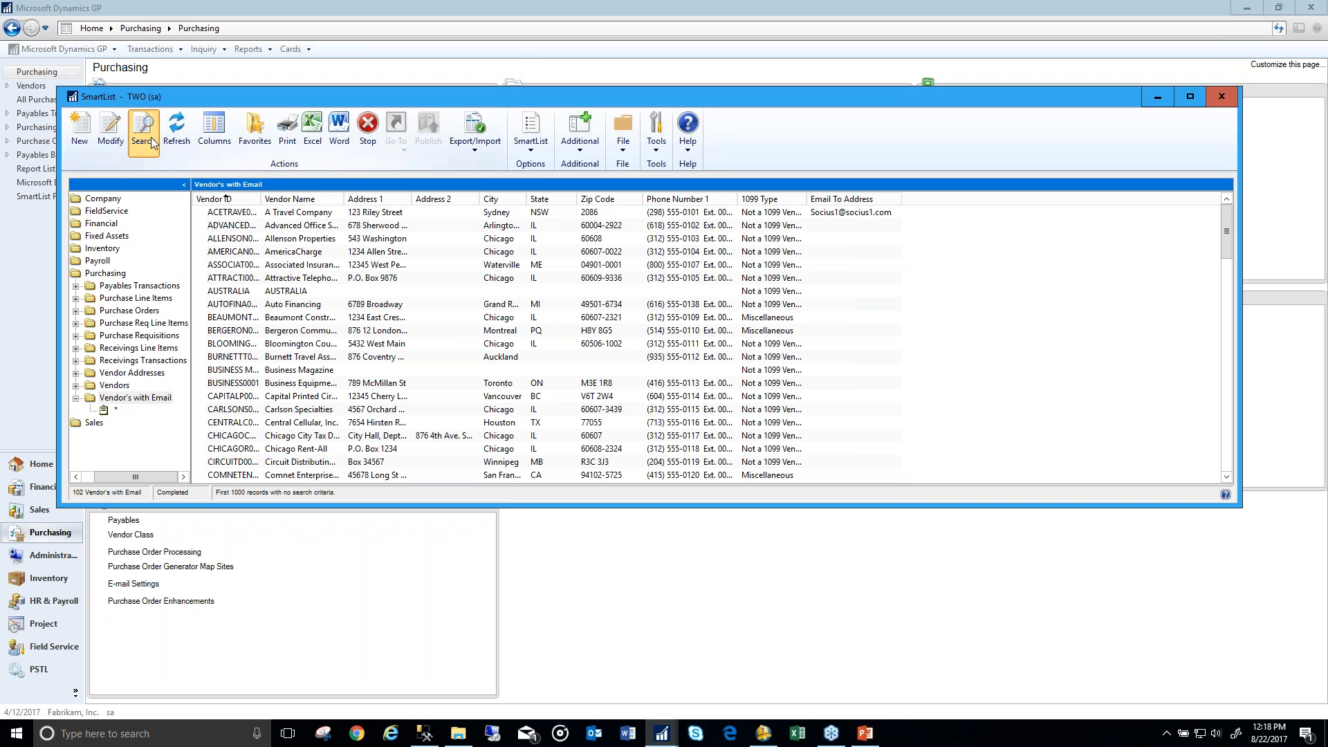
pyautogui.click(223, 183)
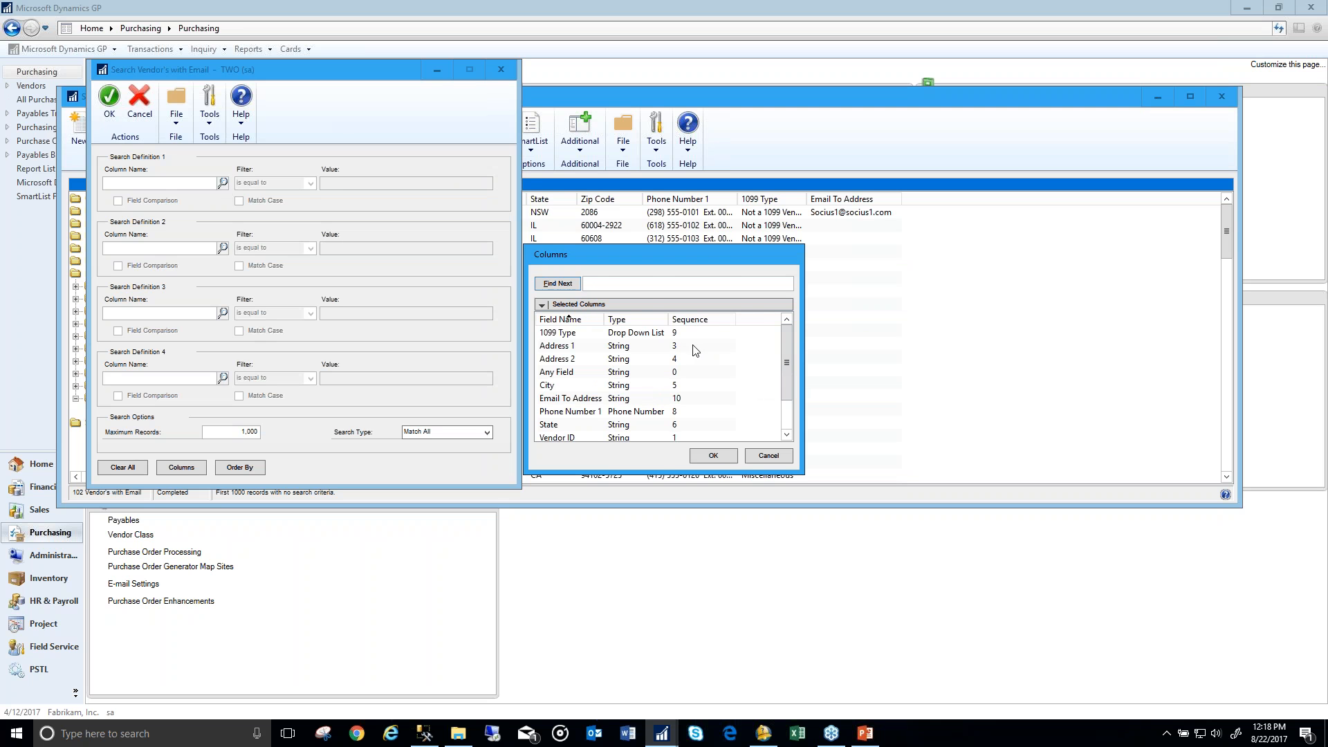
pyautogui.doubleClick(650, 332)
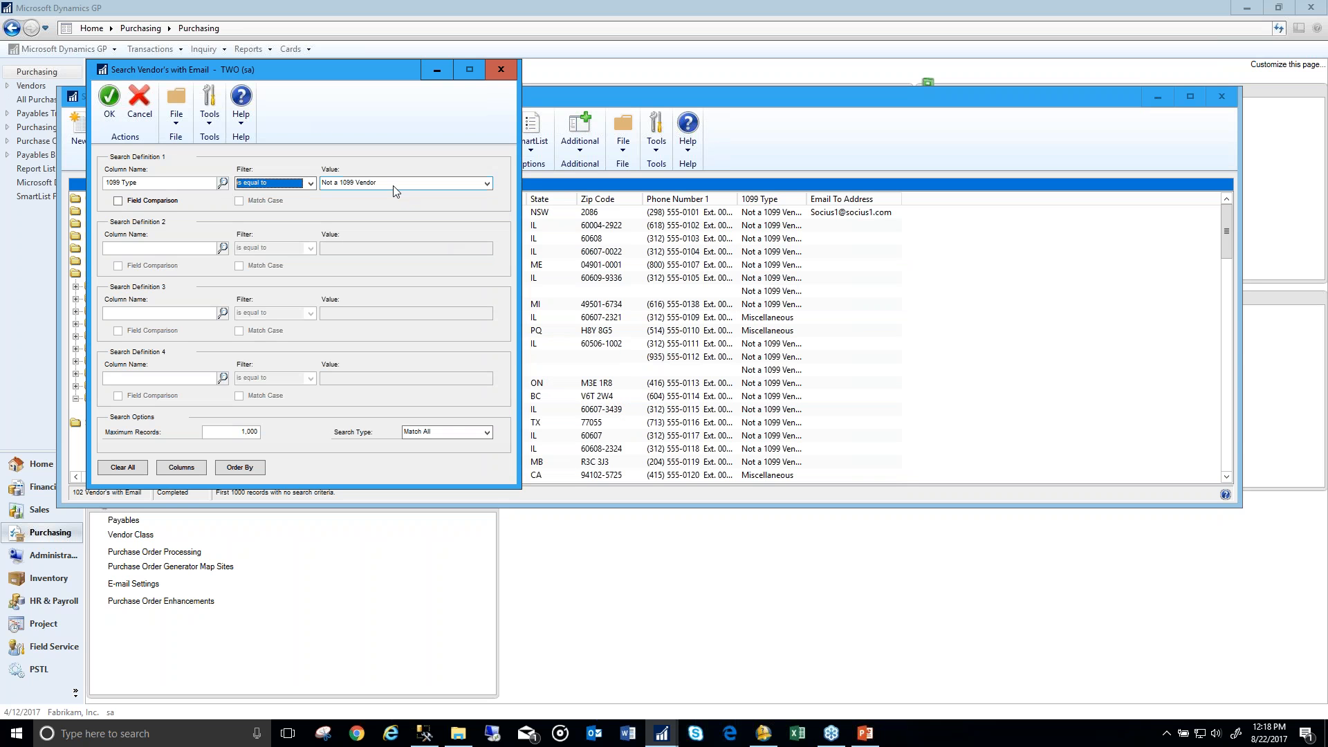
pyautogui.click(396, 192)
pyautogui.click(388, 219)
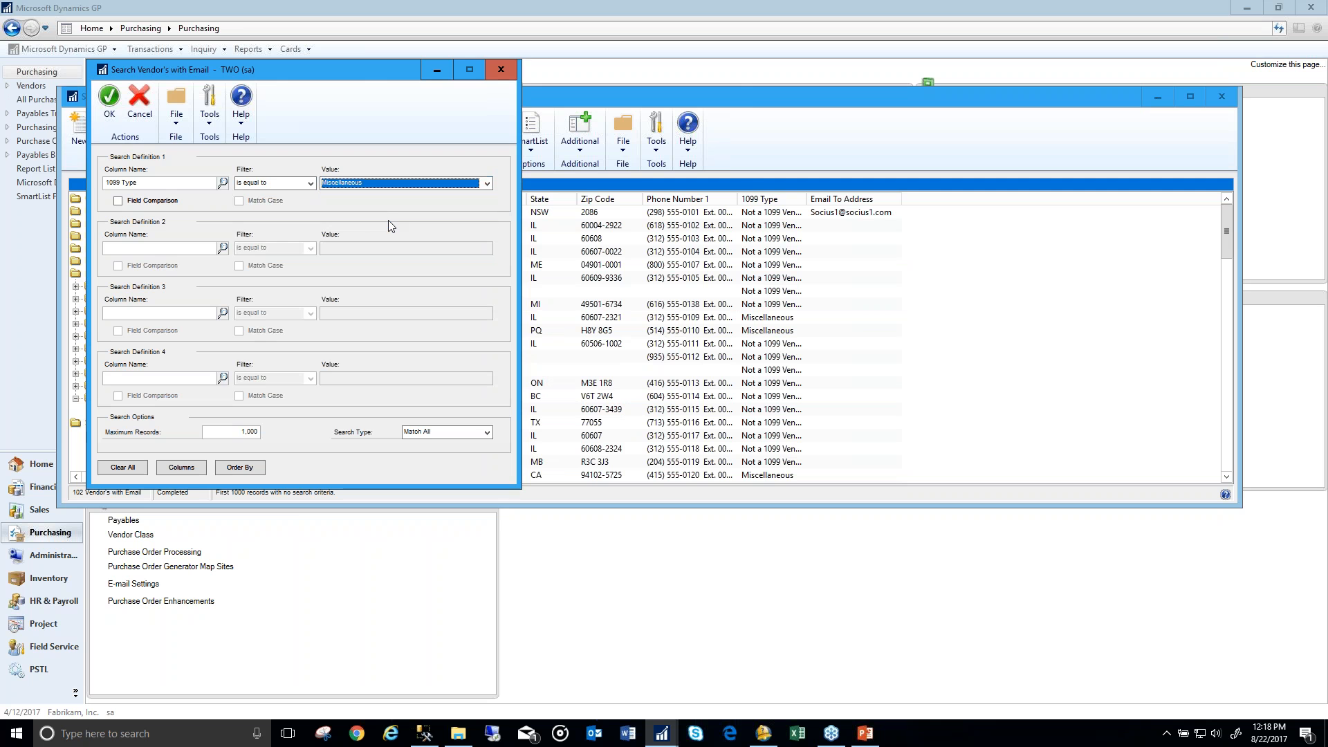
# Step: Set the search's maximum records to 5,555,555,555 and run the search
pyautogui.moveTo(164, 69); pyautogui.dragTo(394, 92)
pyautogui.click(459, 456)
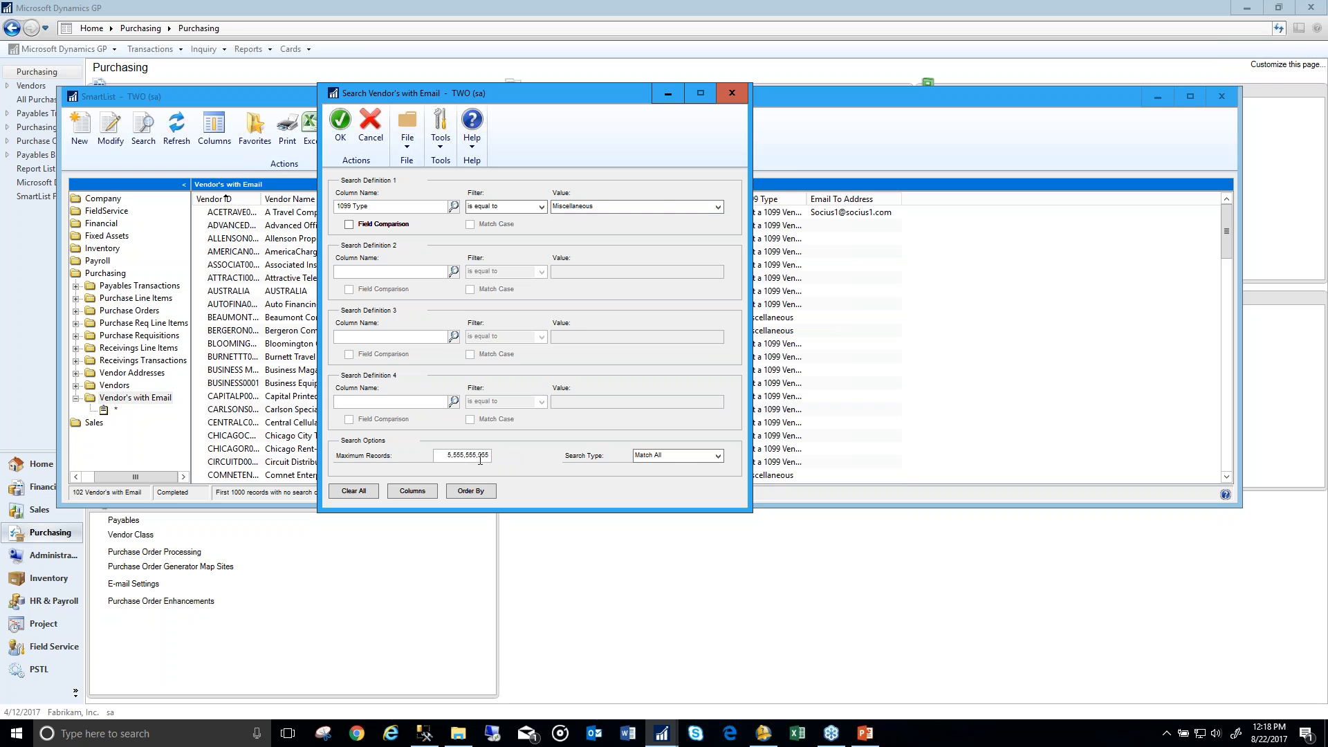
pyautogui.click(340, 138)
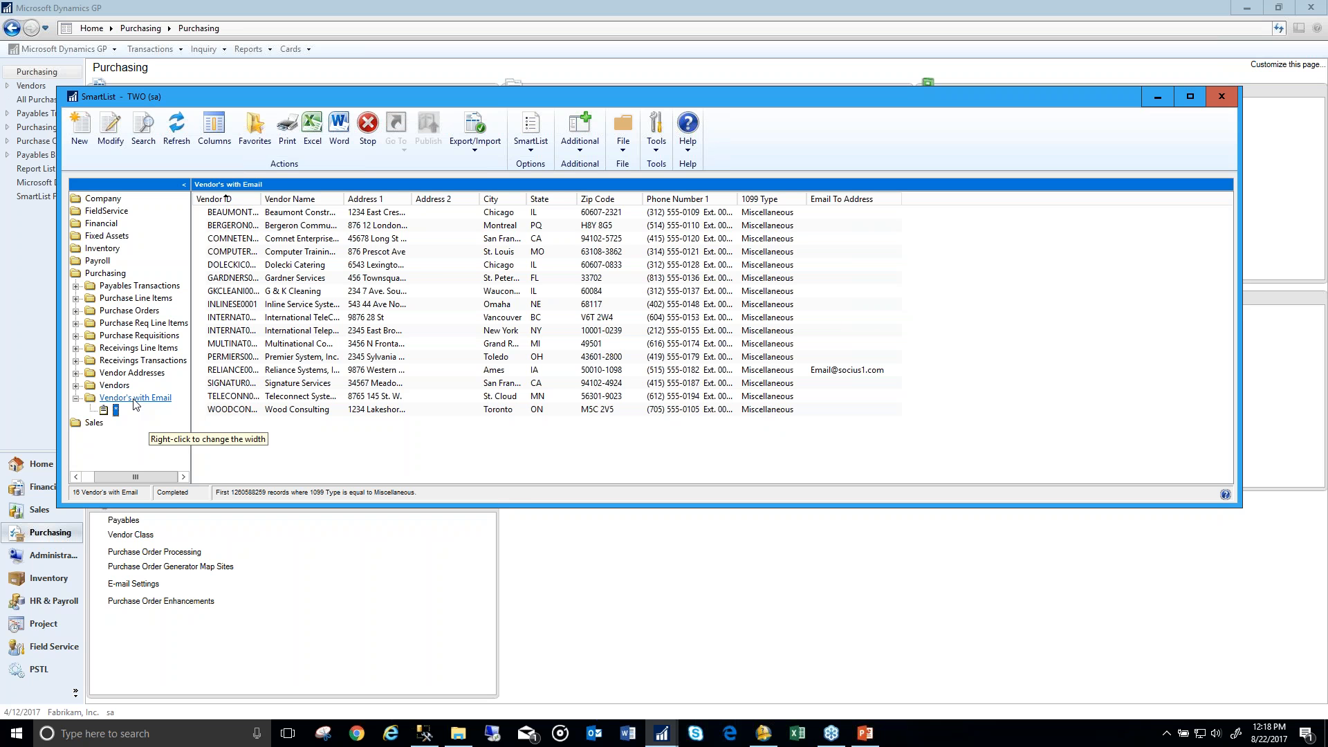
# Step: Save the filtered list as a favorite named Misc, visible to System, without a reminder
pyautogui.click(254, 142)
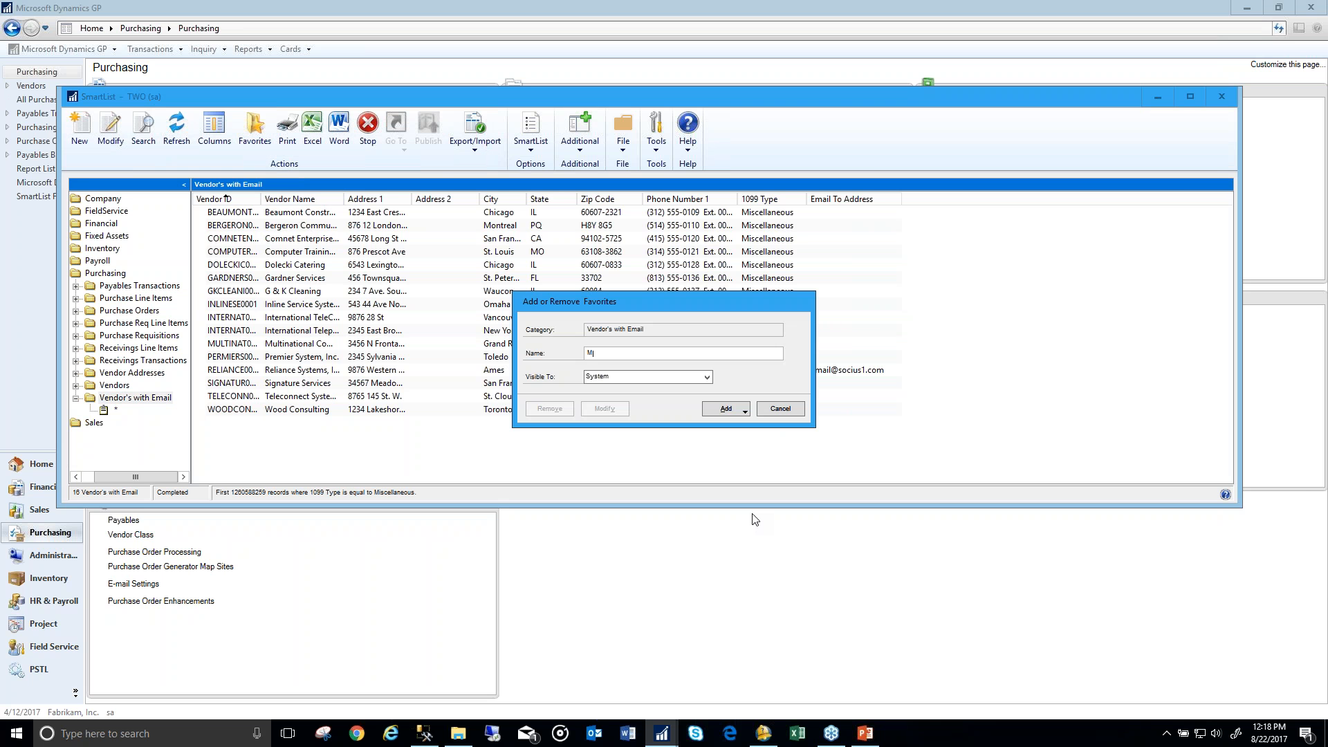
pyautogui.click(726, 409)
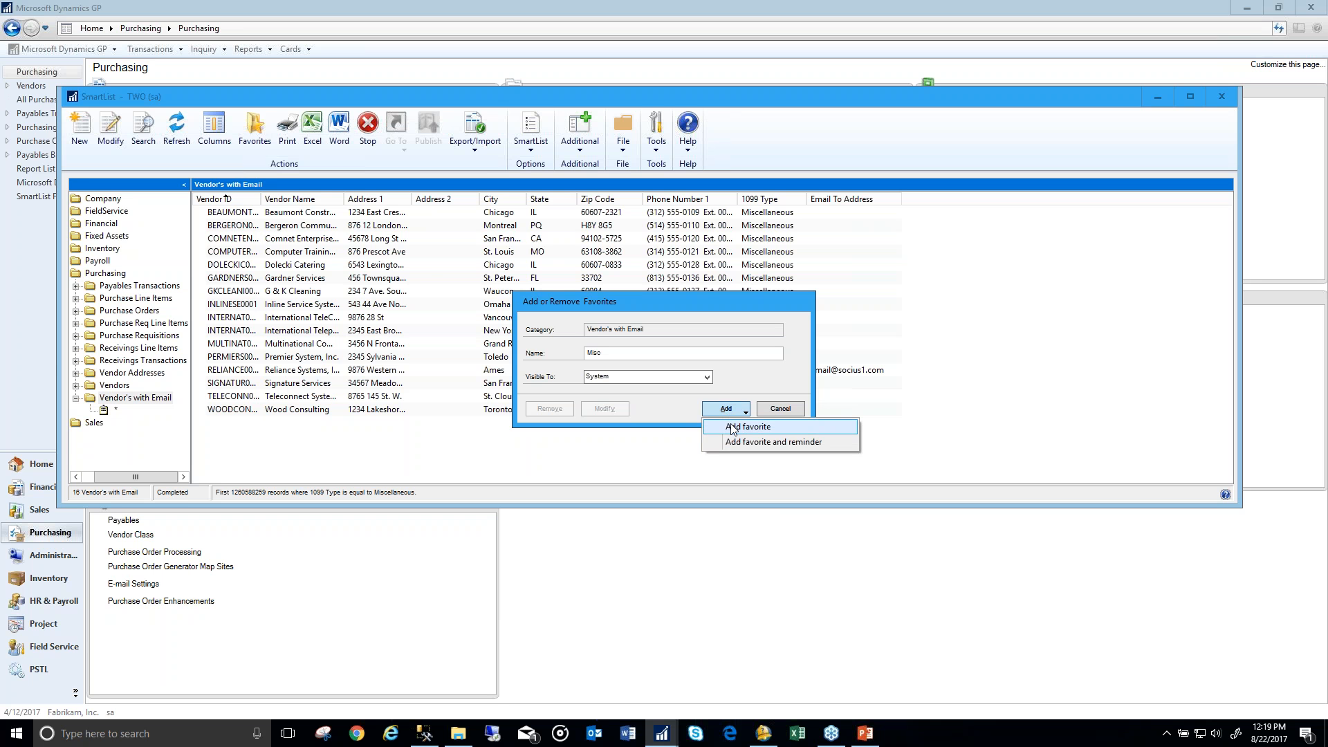
pyautogui.click(733, 427)
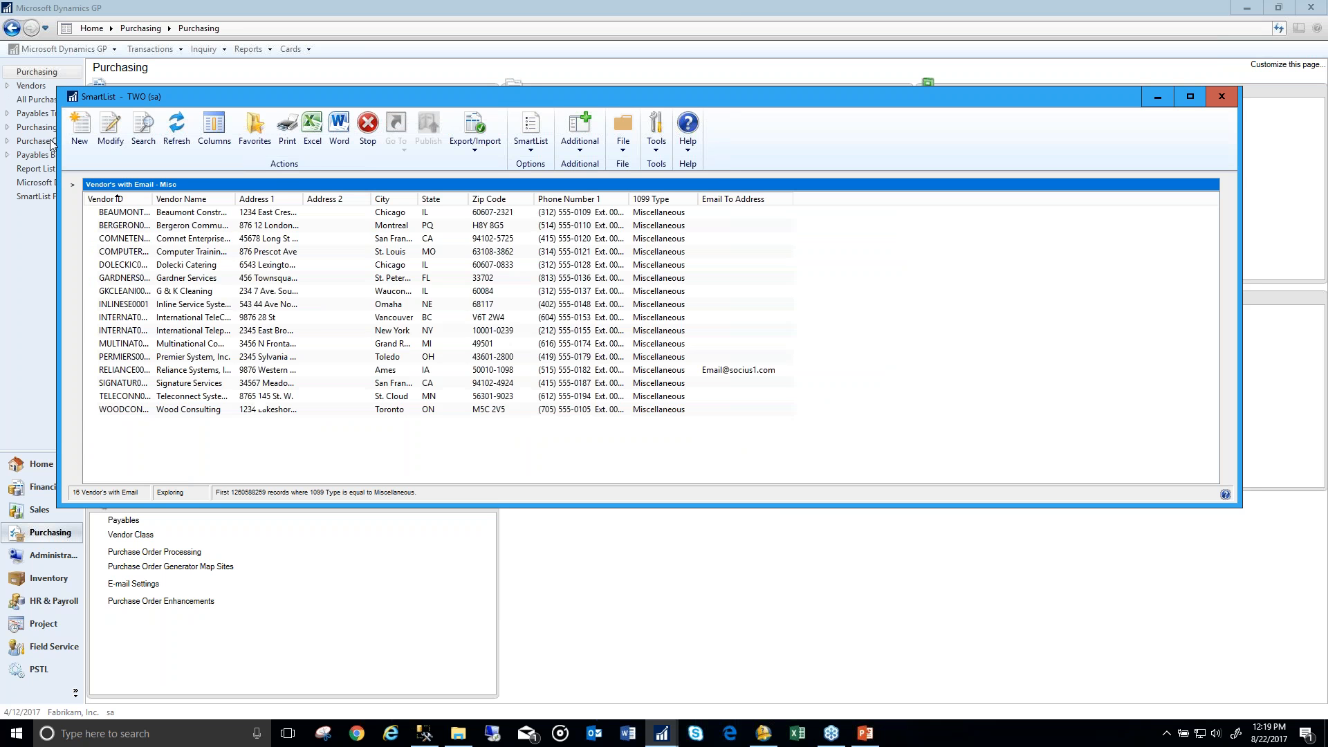
# Step: Open the Misc favorite of Vendor's with Email and review its visibility options in the favorites settings without changing them
pyautogui.click(72, 184)
pyautogui.click(124, 422)
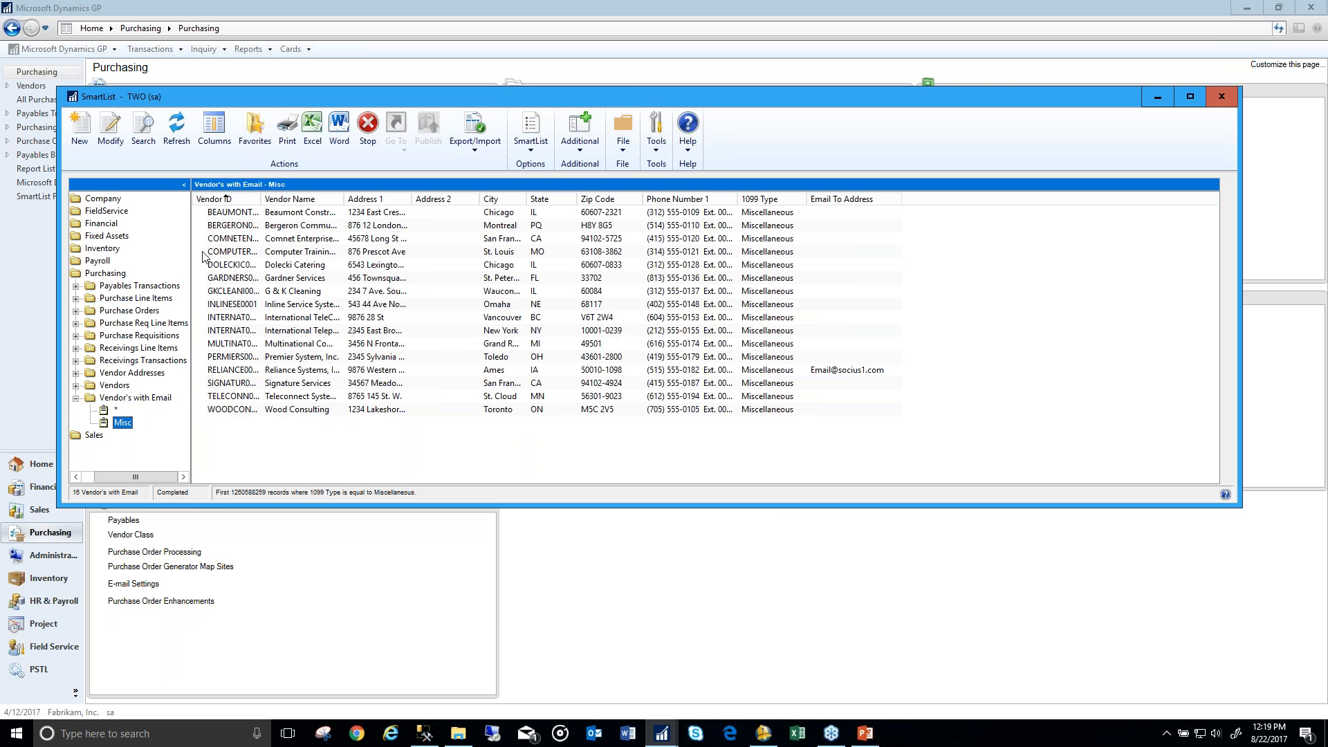
pyautogui.click(257, 138)
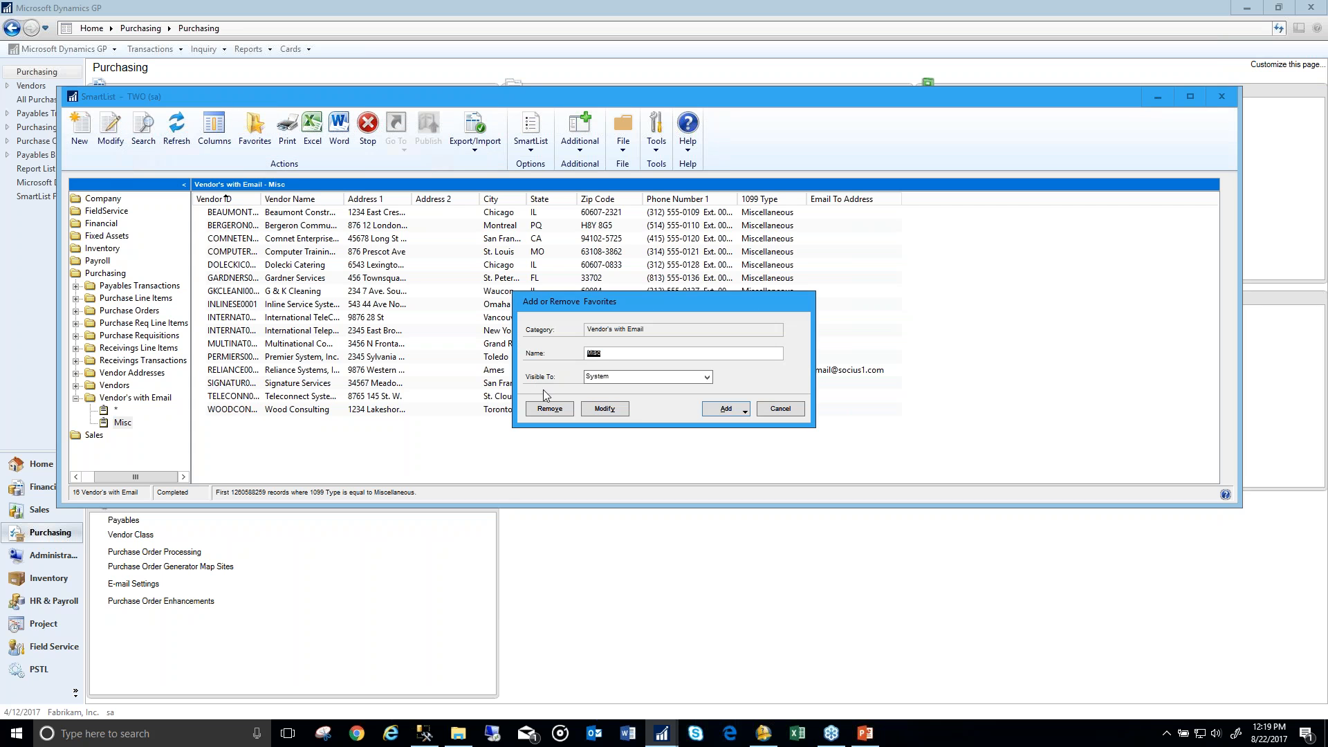
pyautogui.click(706, 377)
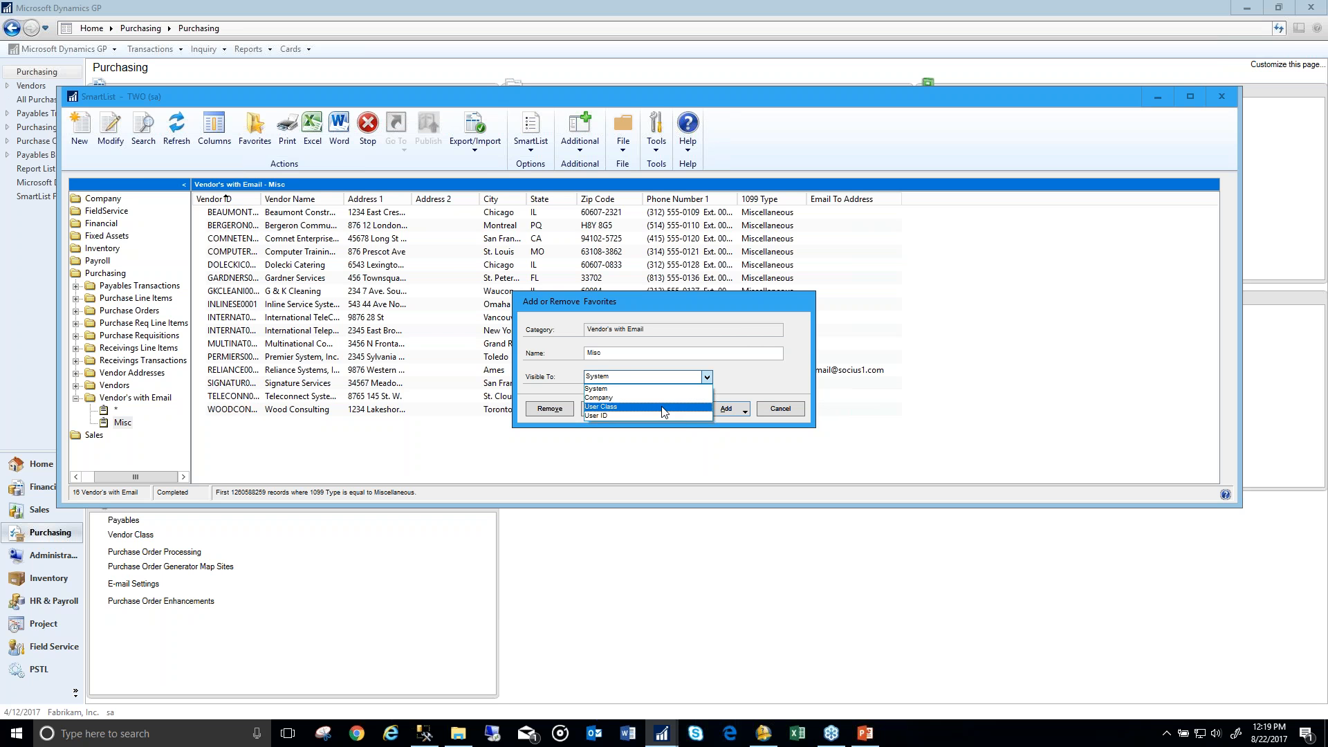
pyautogui.click(757, 368)
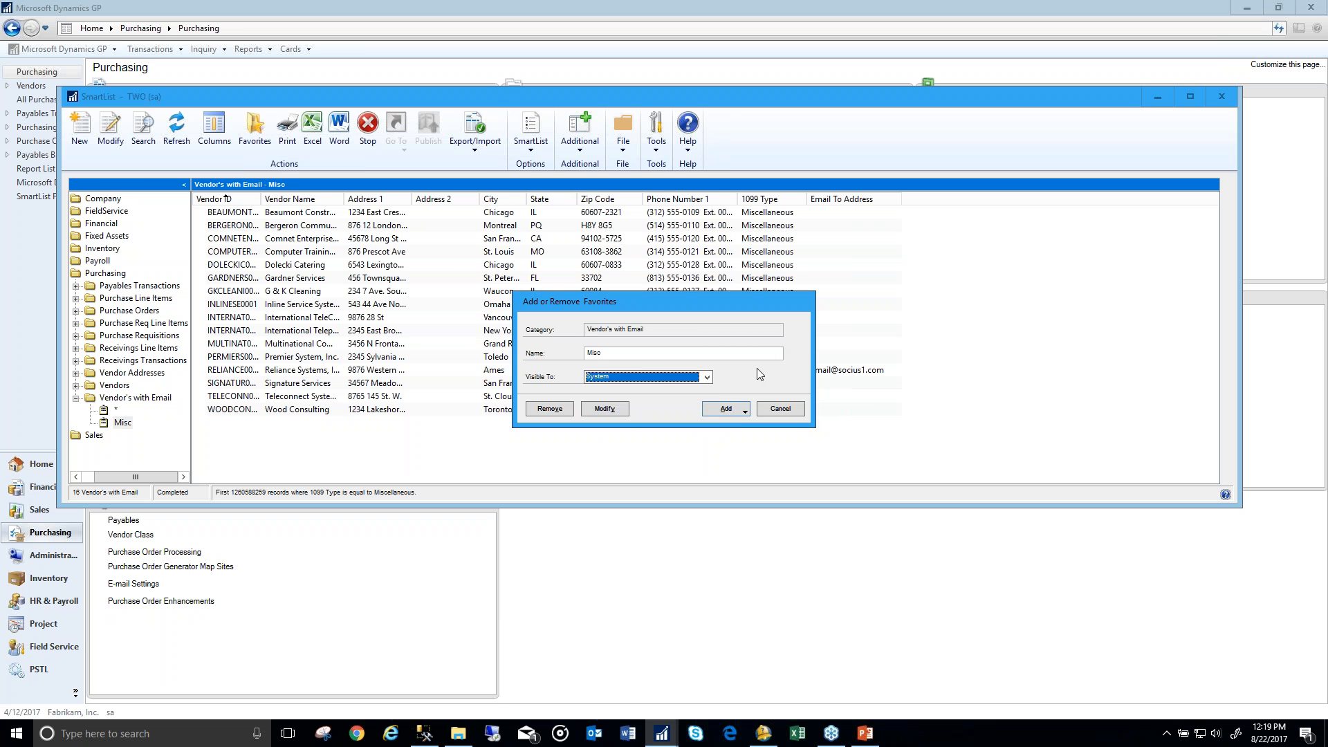
pyautogui.click(779, 409)
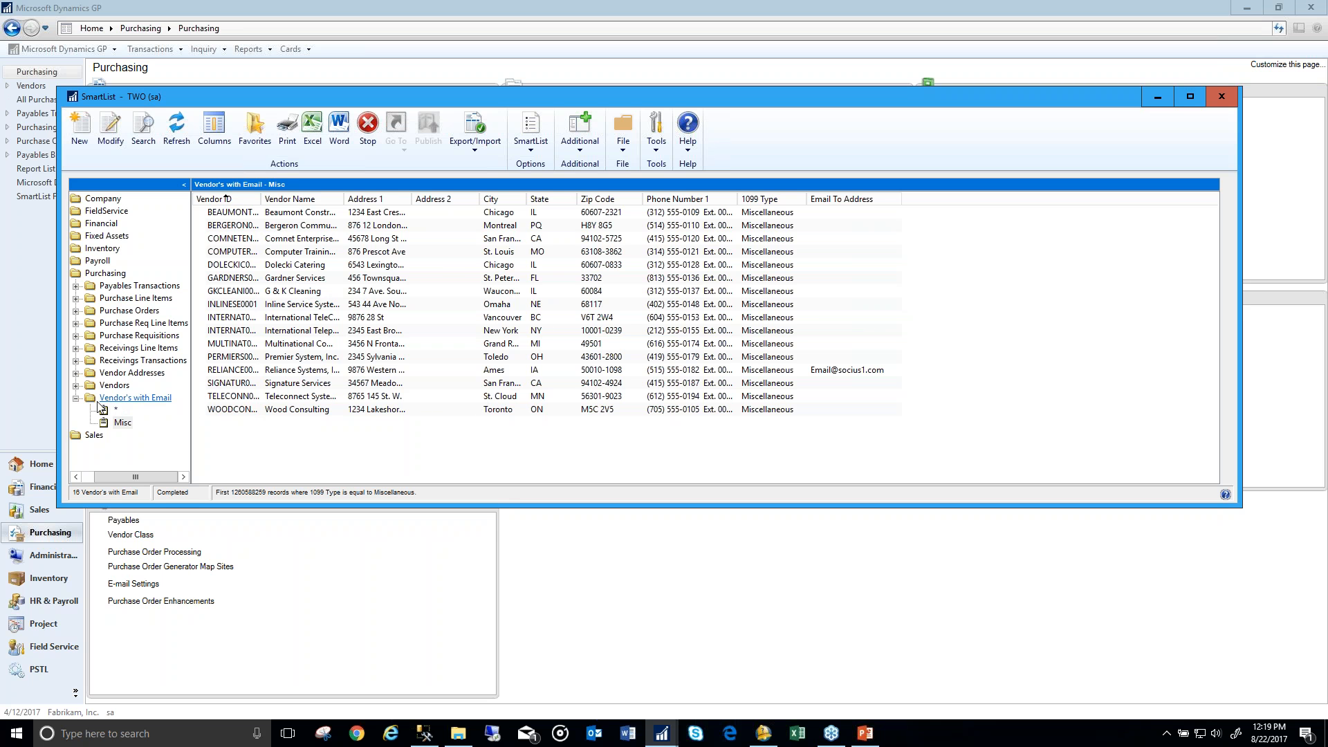
# Step: View the unfiltered Payables Transactions list under Purchasing and close SmartList
pyautogui.click(76, 286)
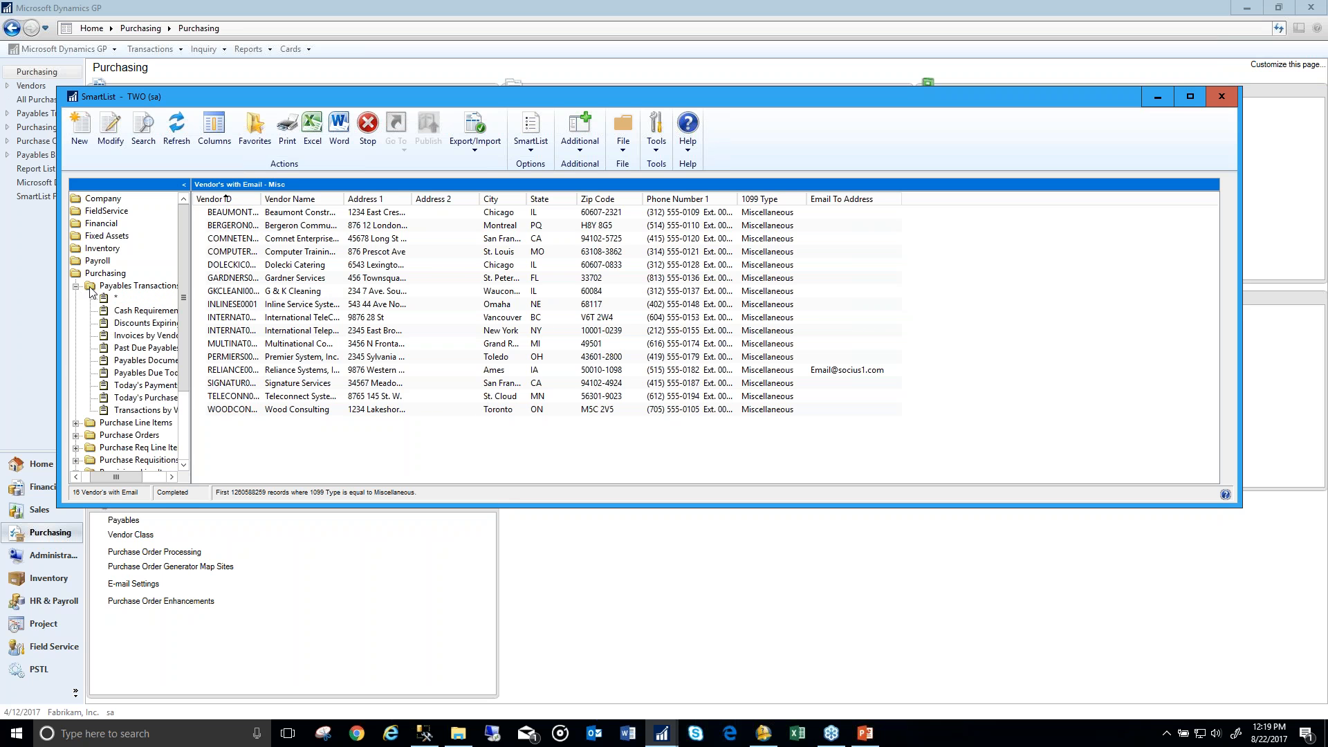
pyautogui.click(116, 298)
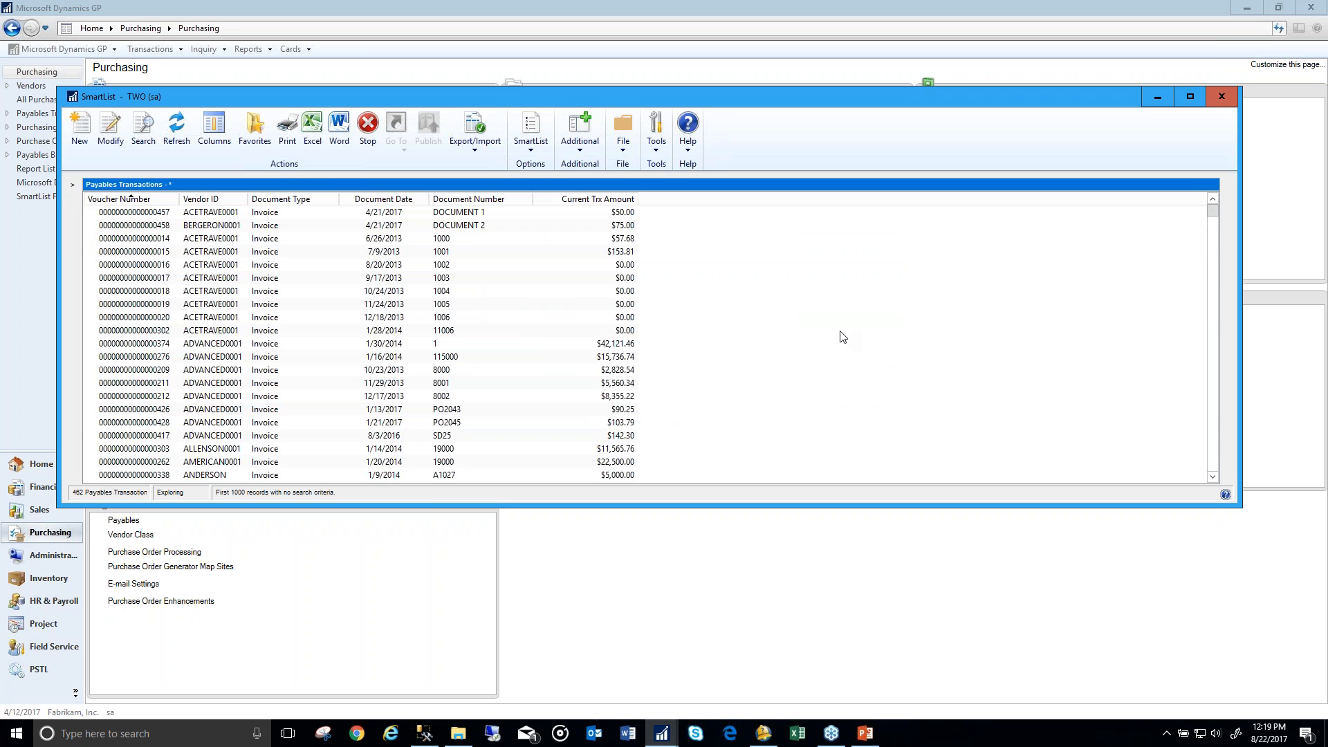
pyautogui.click(1223, 96)
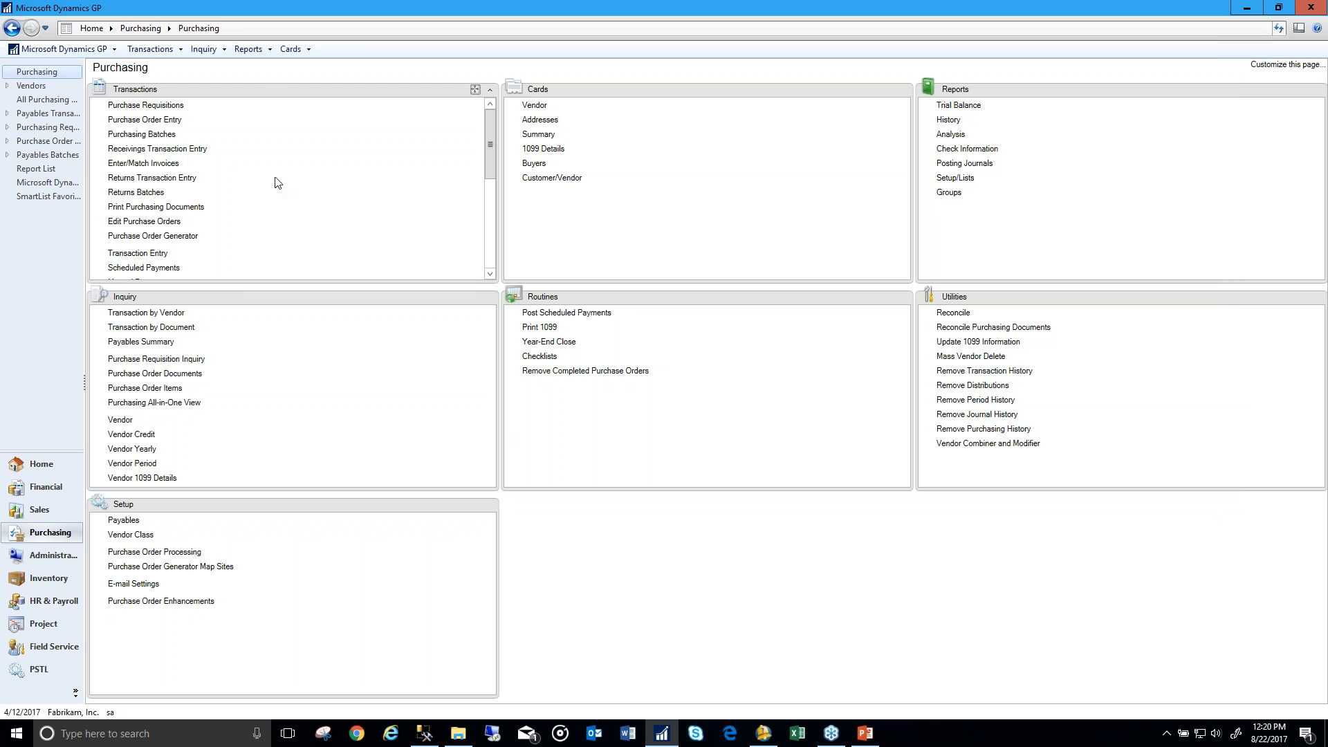
# Step: Open Payables Transaction Entry from the Purchasing transactions and launch Table Finder for that window
pyautogui.click(138, 253)
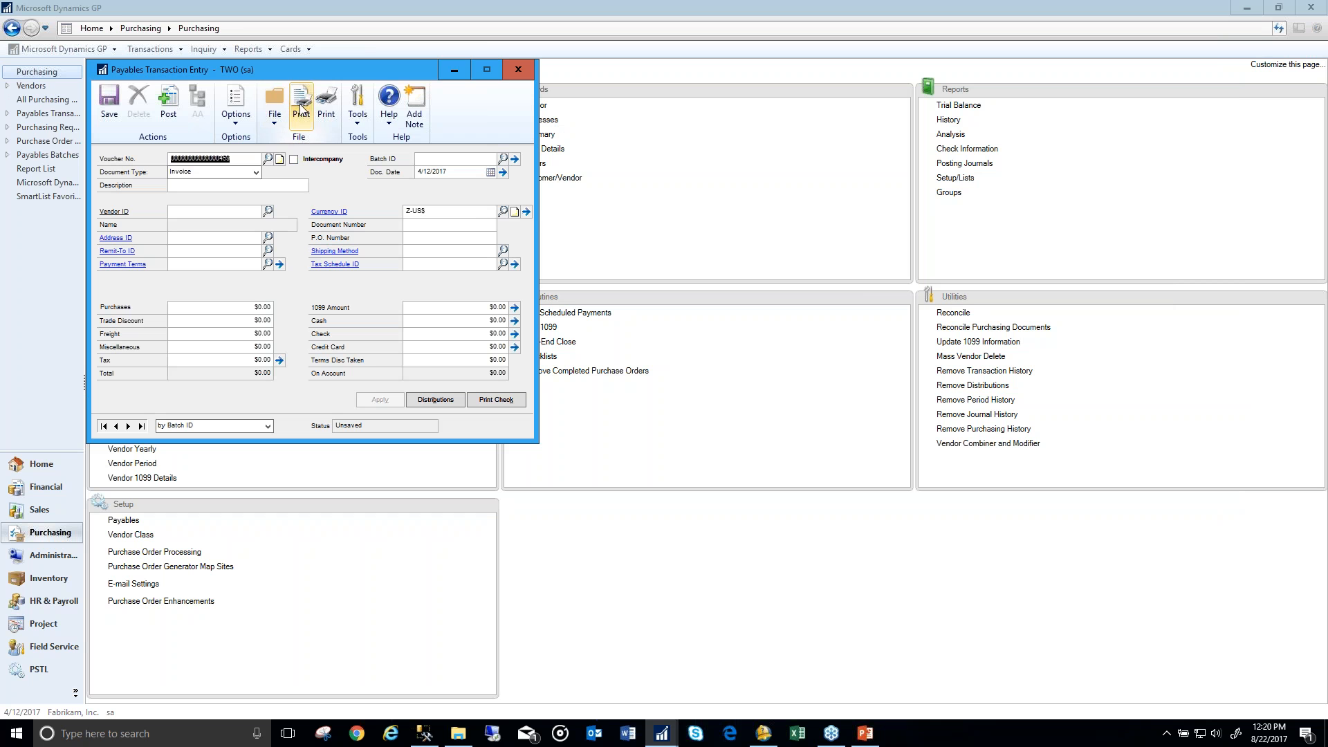
pyautogui.click(274, 113)
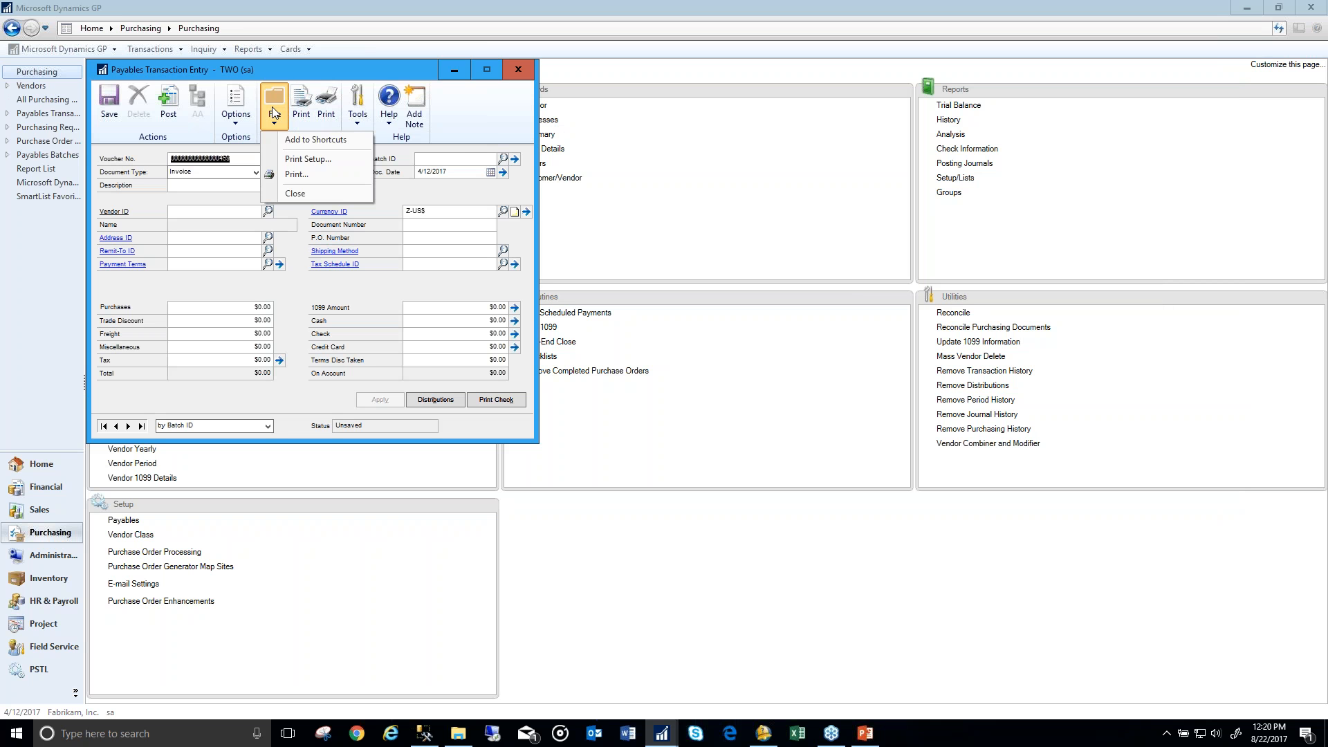
pyautogui.click(351, 105)
pyautogui.click(386, 202)
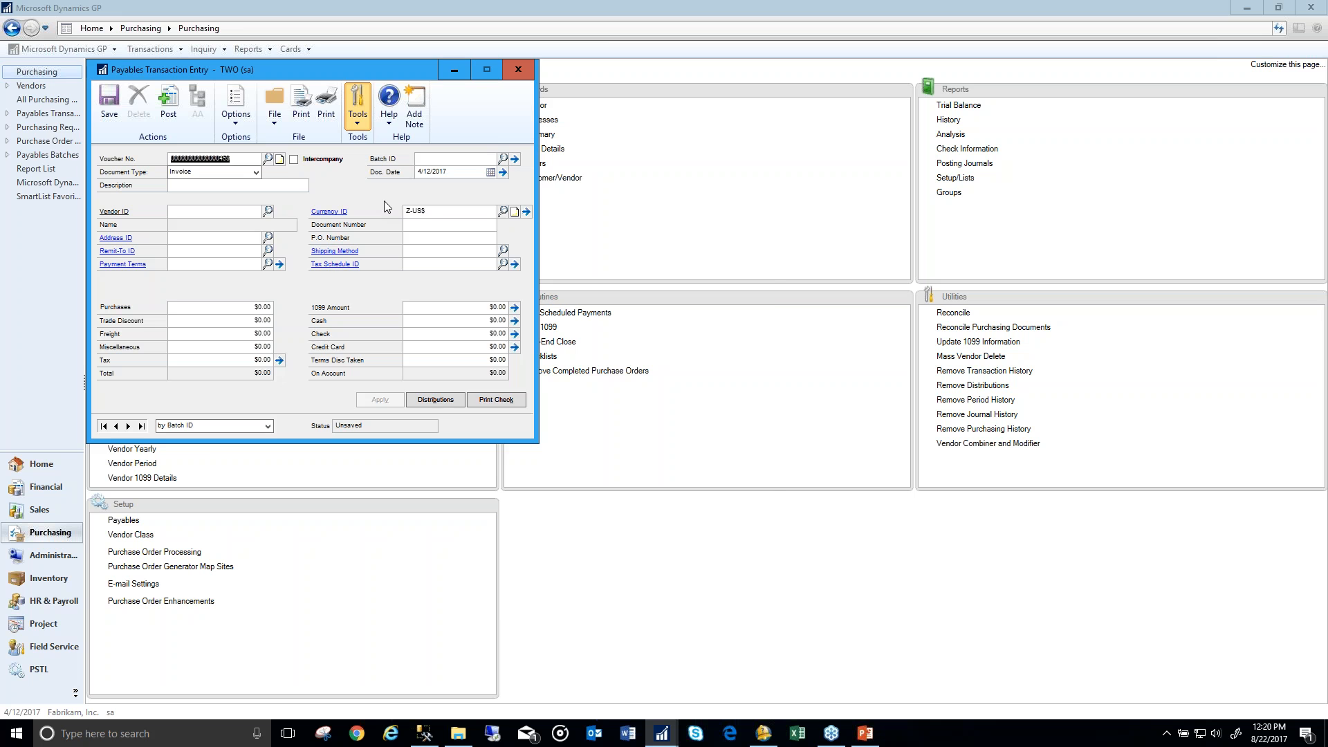
# Step: Examine the tables behind Payables Transaction Entry, including PM Payment WORK and PM Tax Work File, and close Table Finder
pyautogui.click(338, 288)
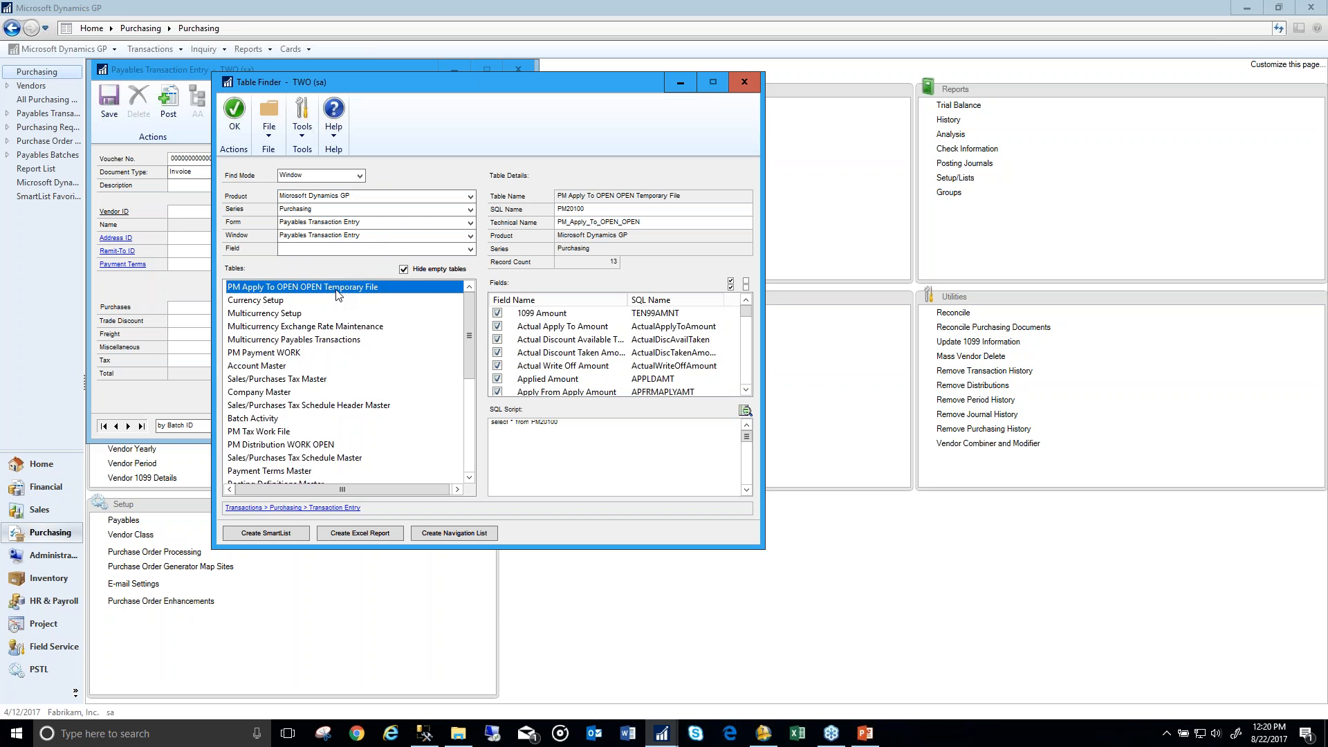
pyautogui.click(291, 354)
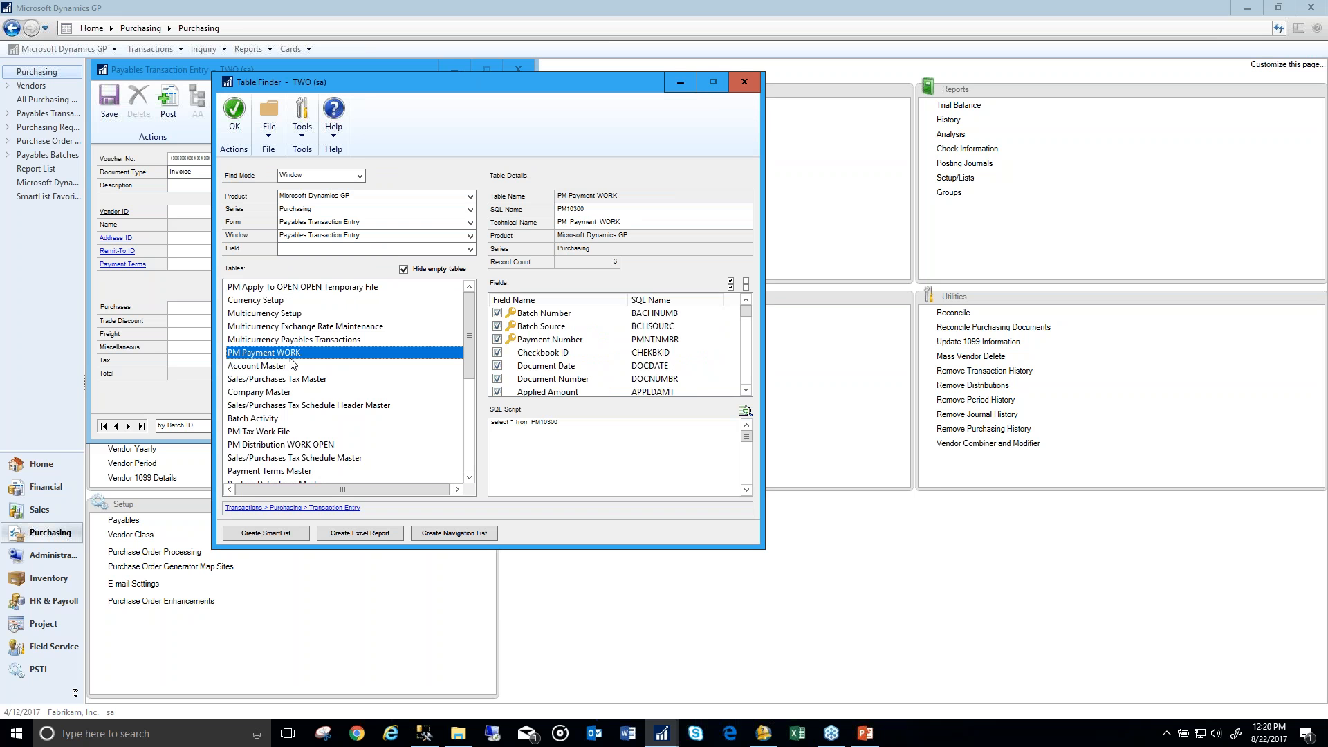
pyautogui.click(289, 444)
pyautogui.click(325, 432)
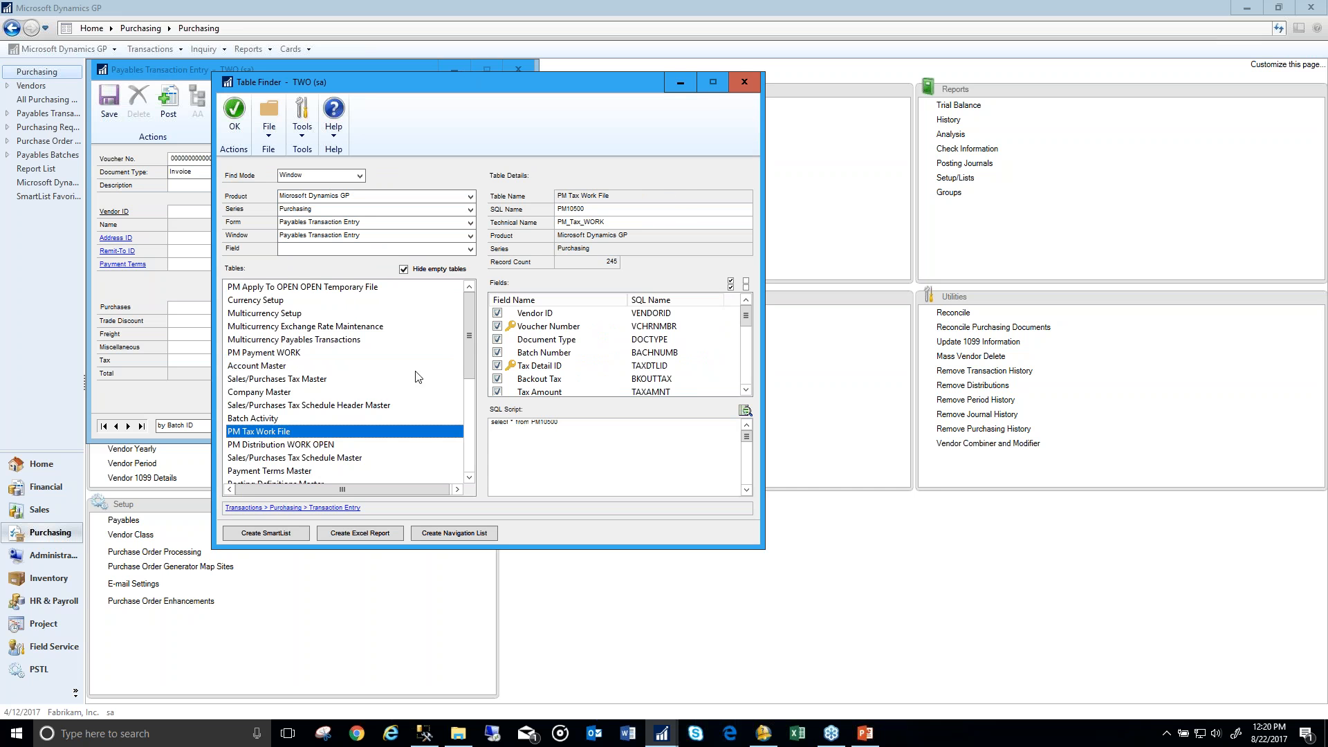
pyautogui.moveTo(471, 337); pyautogui.dragTo(487, 434)
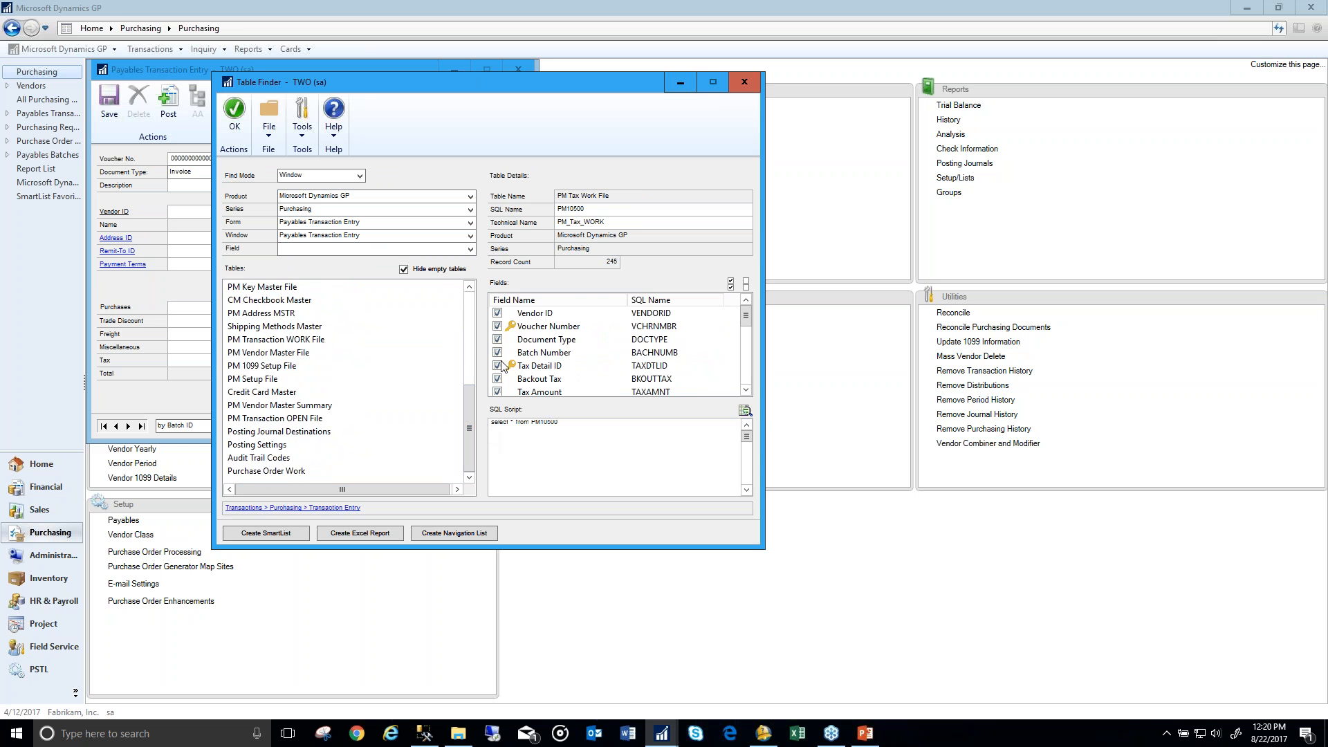
pyautogui.click(737, 82)
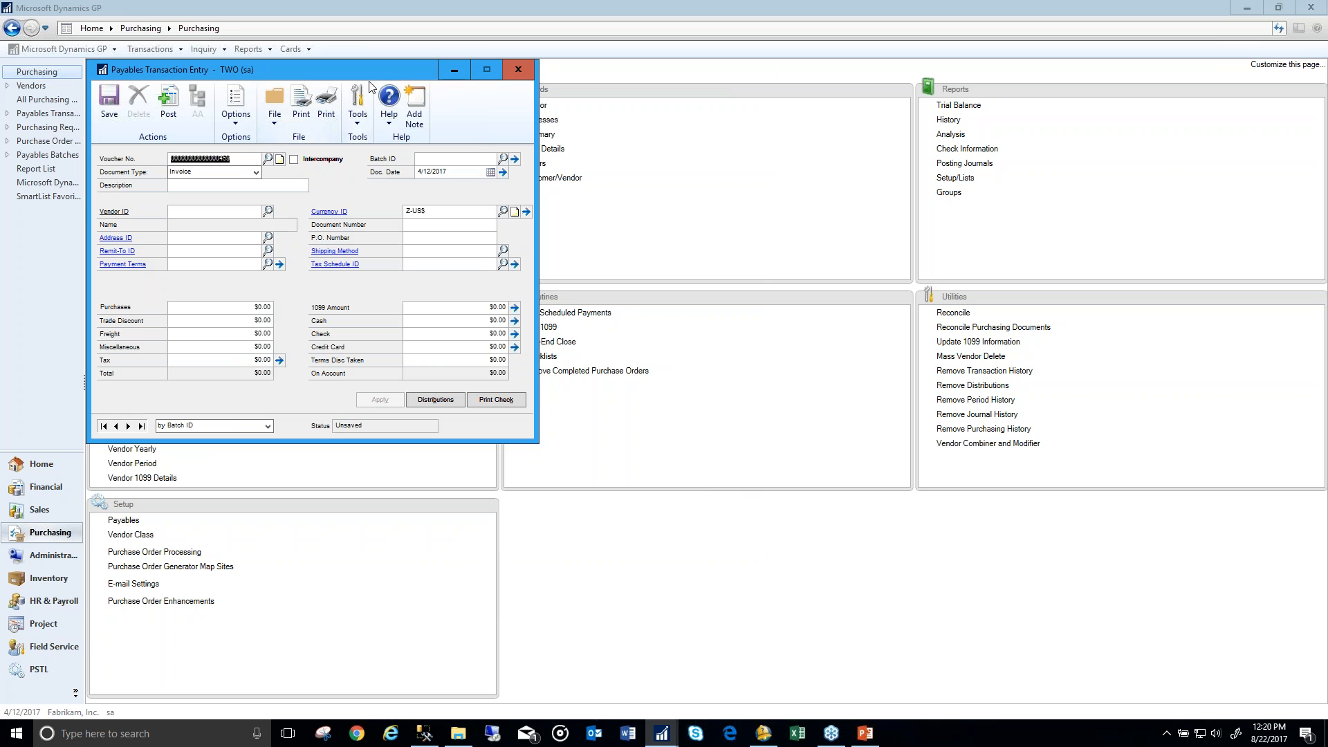
# Step: Review the full table list offered by Table Import for Payables Transaction Entry, and close both windows
pyautogui.click(357, 110)
pyautogui.moveTo(349, 160)
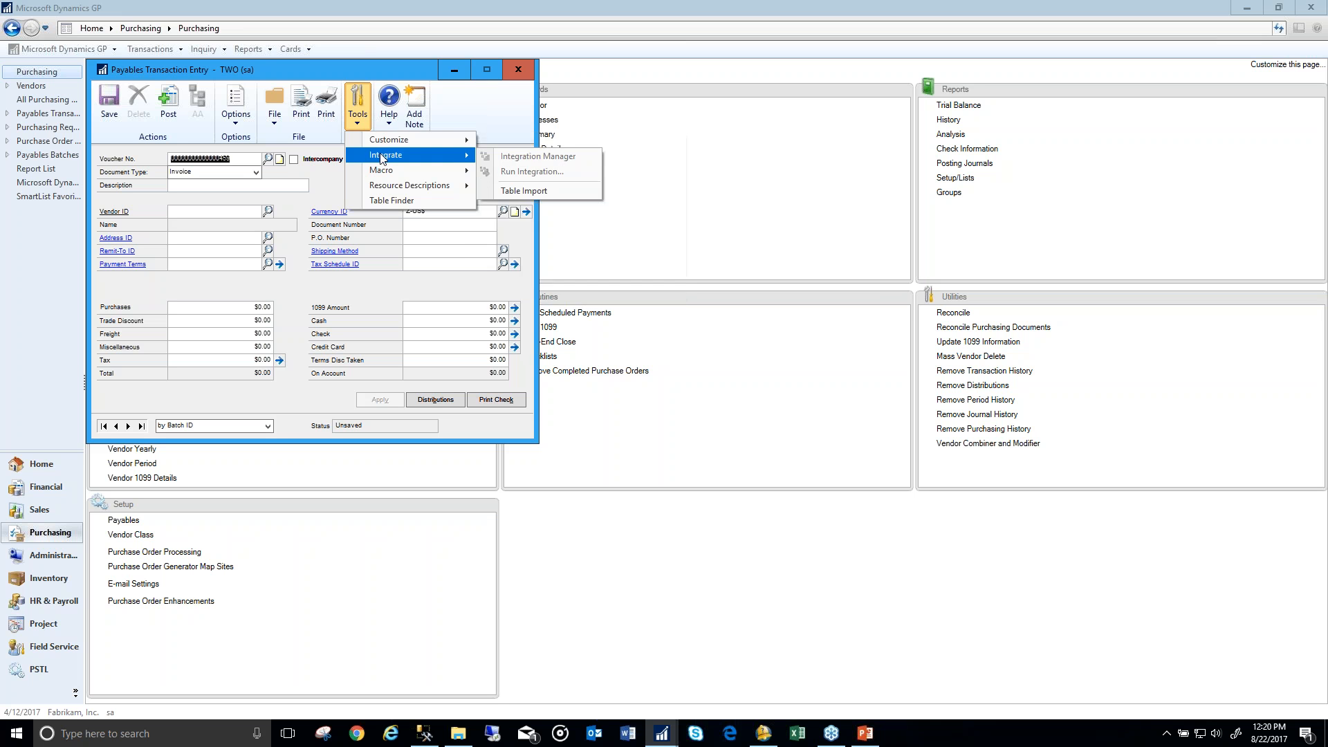
pyautogui.click(523, 191)
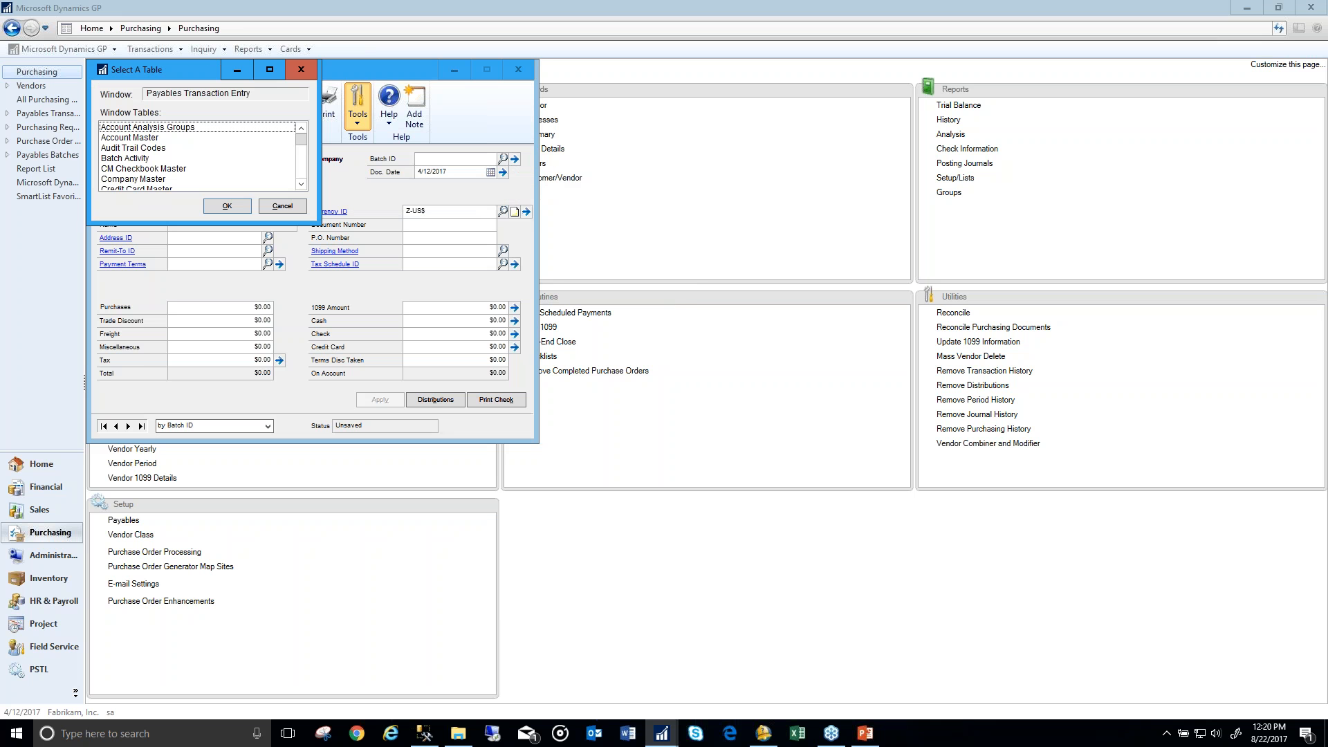
pyautogui.moveTo(209, 223); pyautogui.dragTo(205, 677)
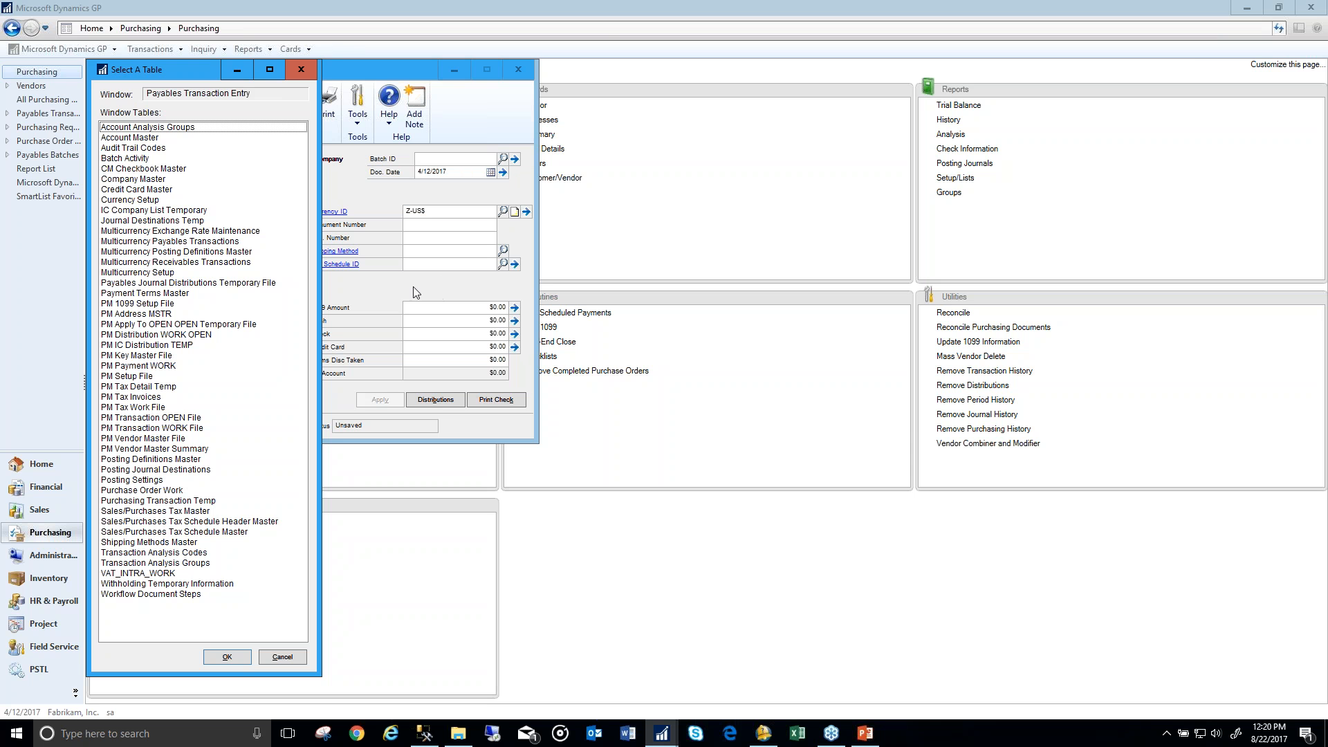
pyautogui.click(300, 70)
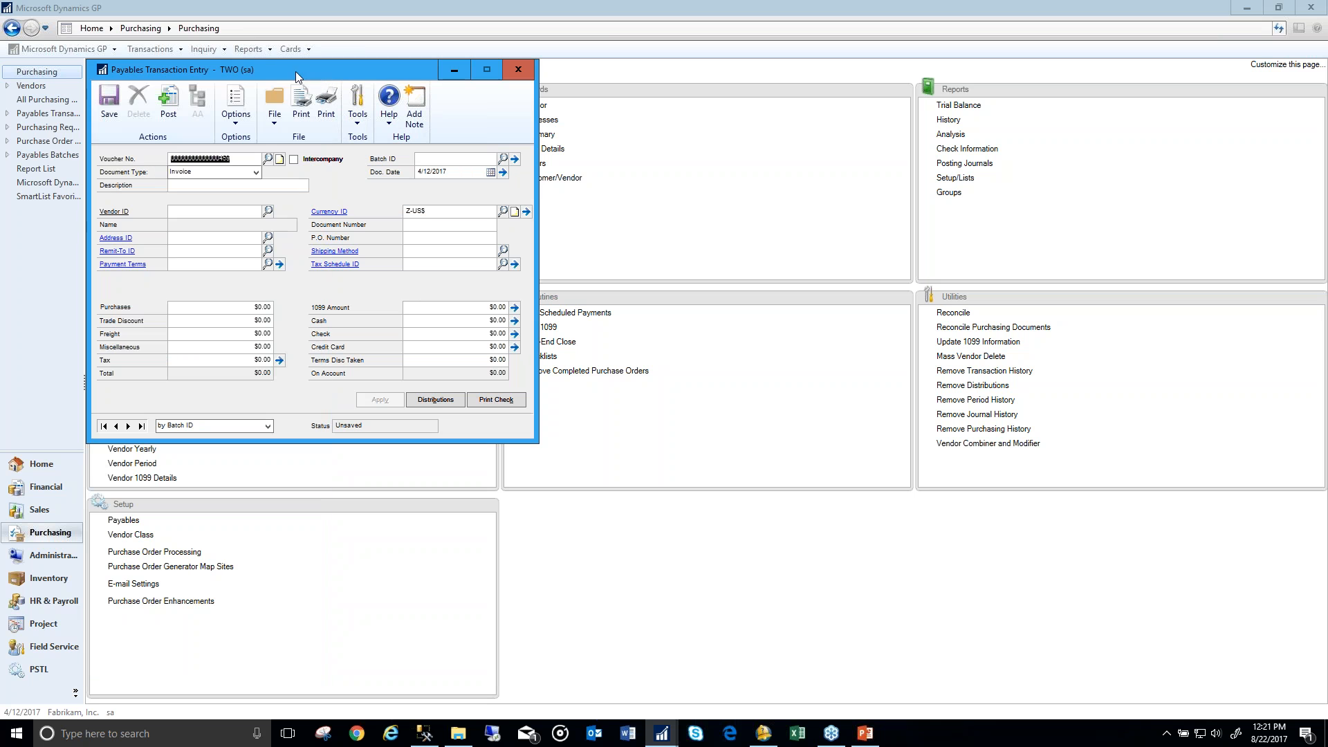
pyautogui.click(516, 70)
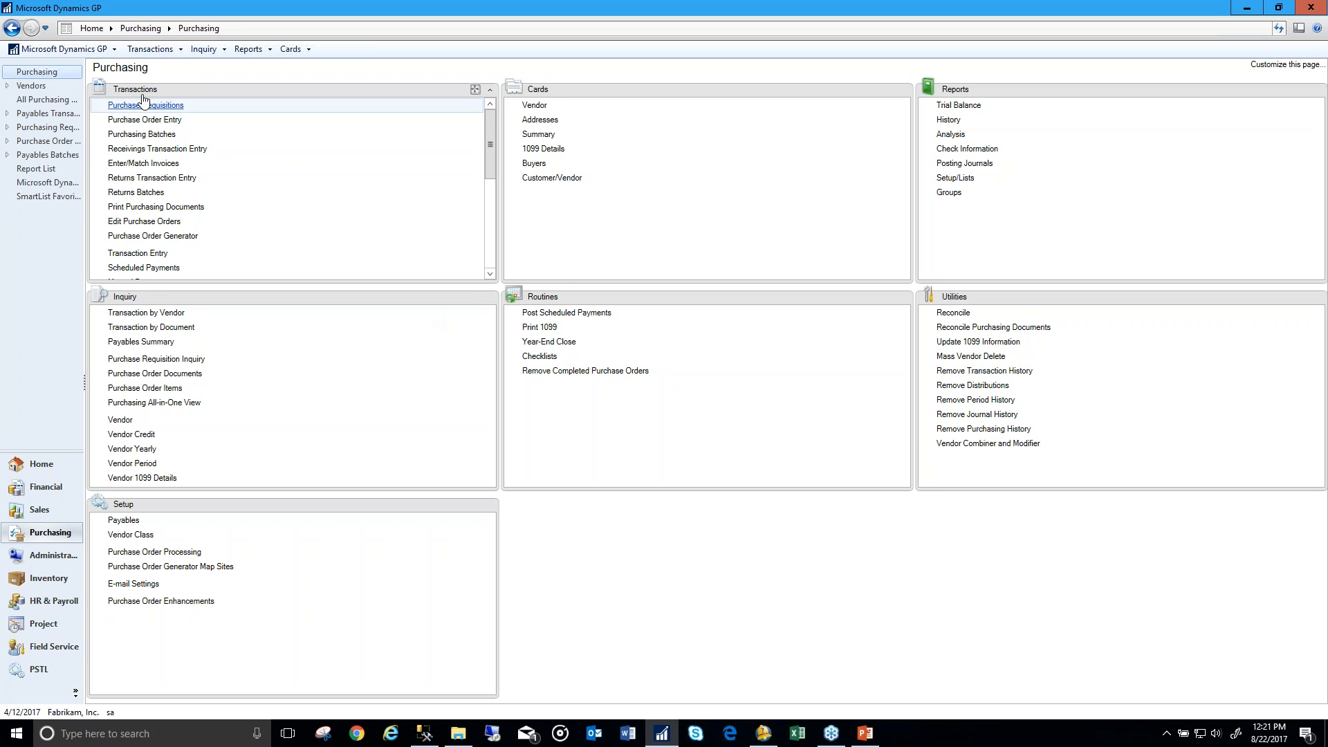
# Step: Open SmartList Builder from the Microsoft Dynamics GP tools
pyautogui.click(105, 47)
pyautogui.click(159, 52)
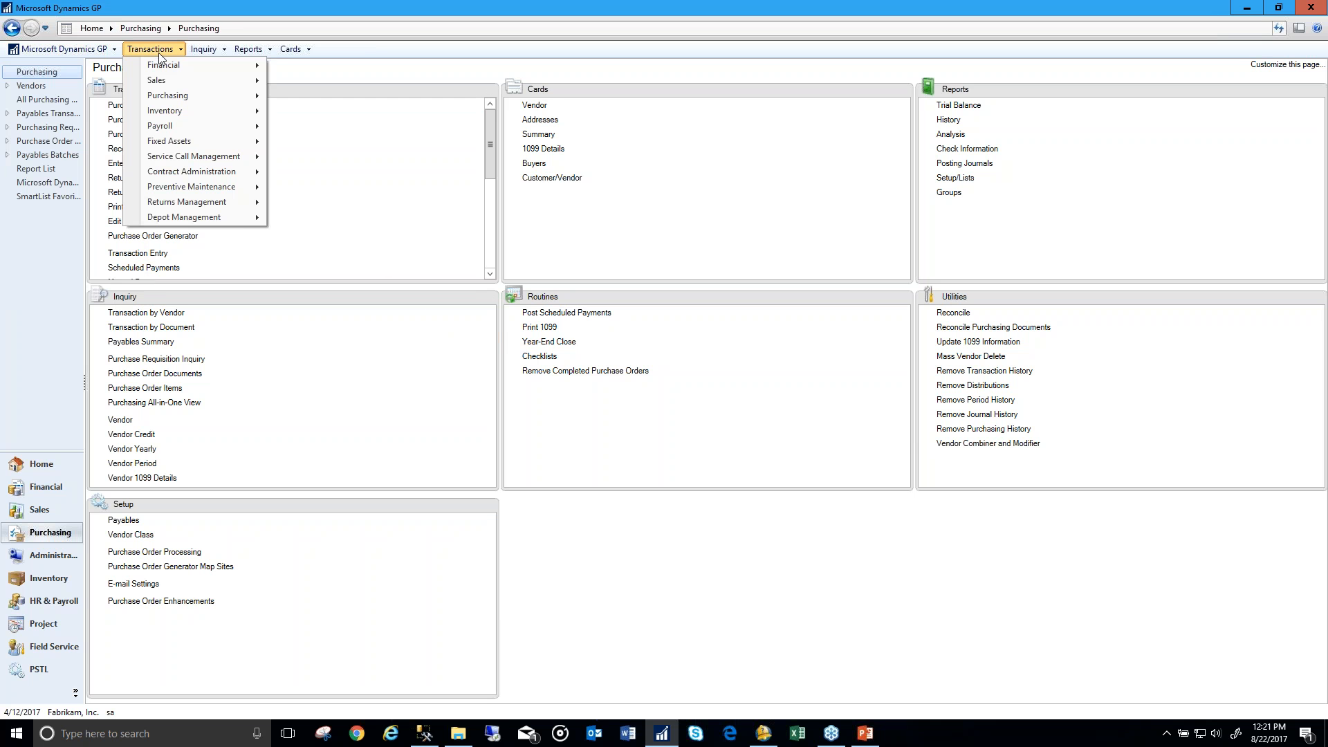
pyautogui.click(83, 49)
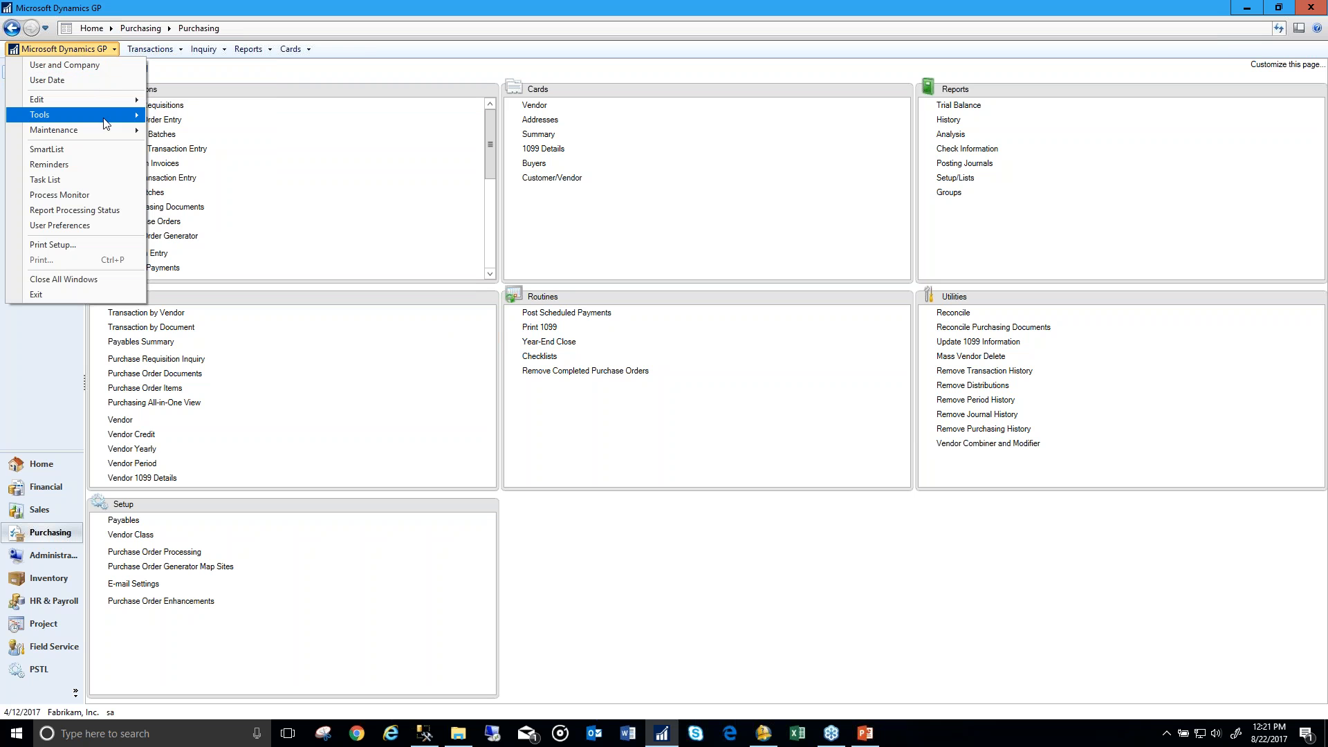
pyautogui.moveTo(104, 119)
pyautogui.moveTo(205, 165)
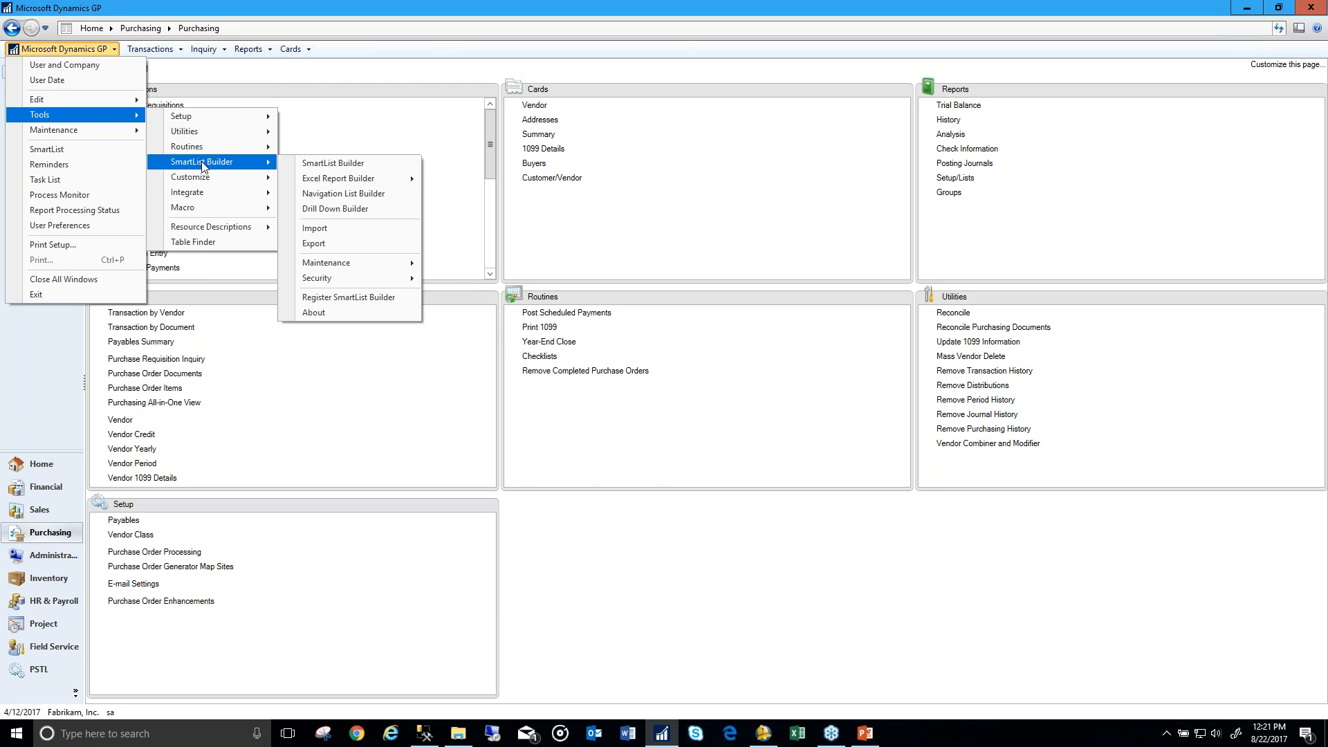
pyautogui.click(333, 164)
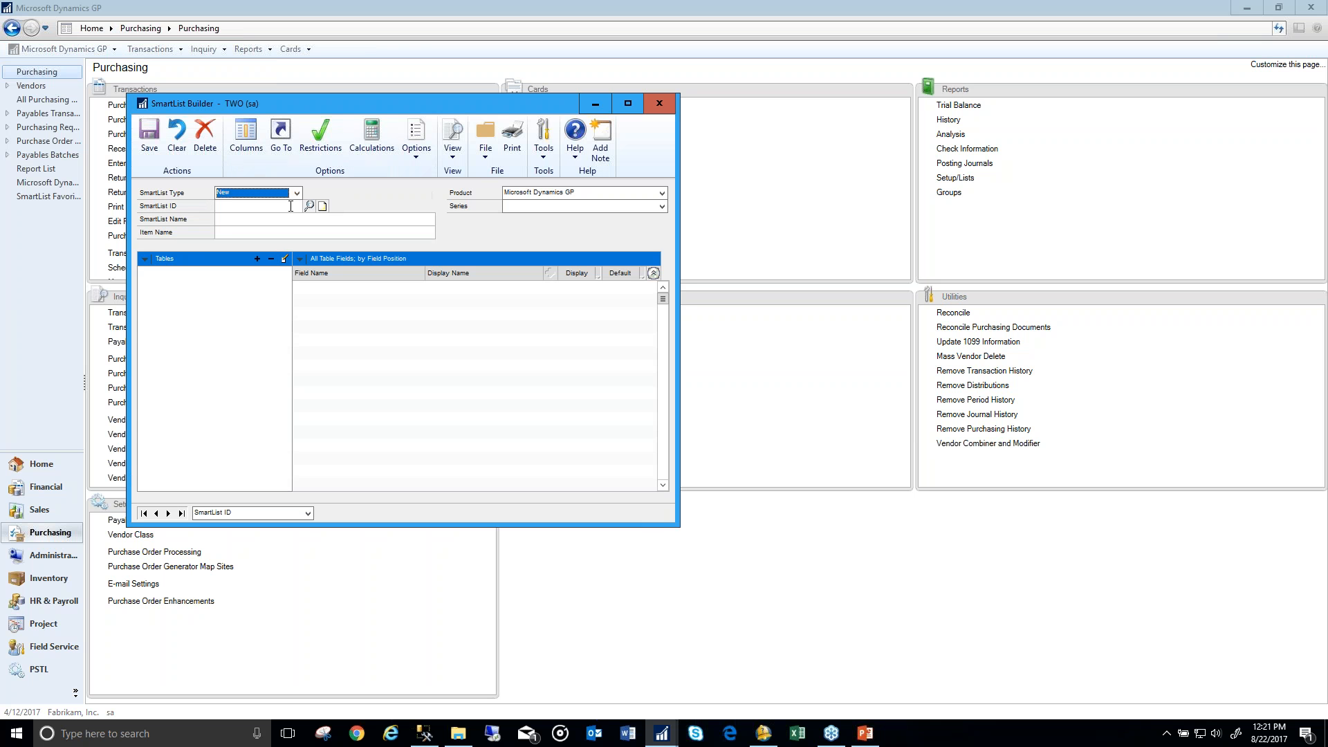
# Step: Create a new SmartList with ID PAYABLES TRX, name and item name Payables Trx, in the Purchasing series
pyautogui.click(272, 207)
pyautogui.write('PAYABLES TRX')
pyautogui.press('Tab')
pyautogui.write('Payable')
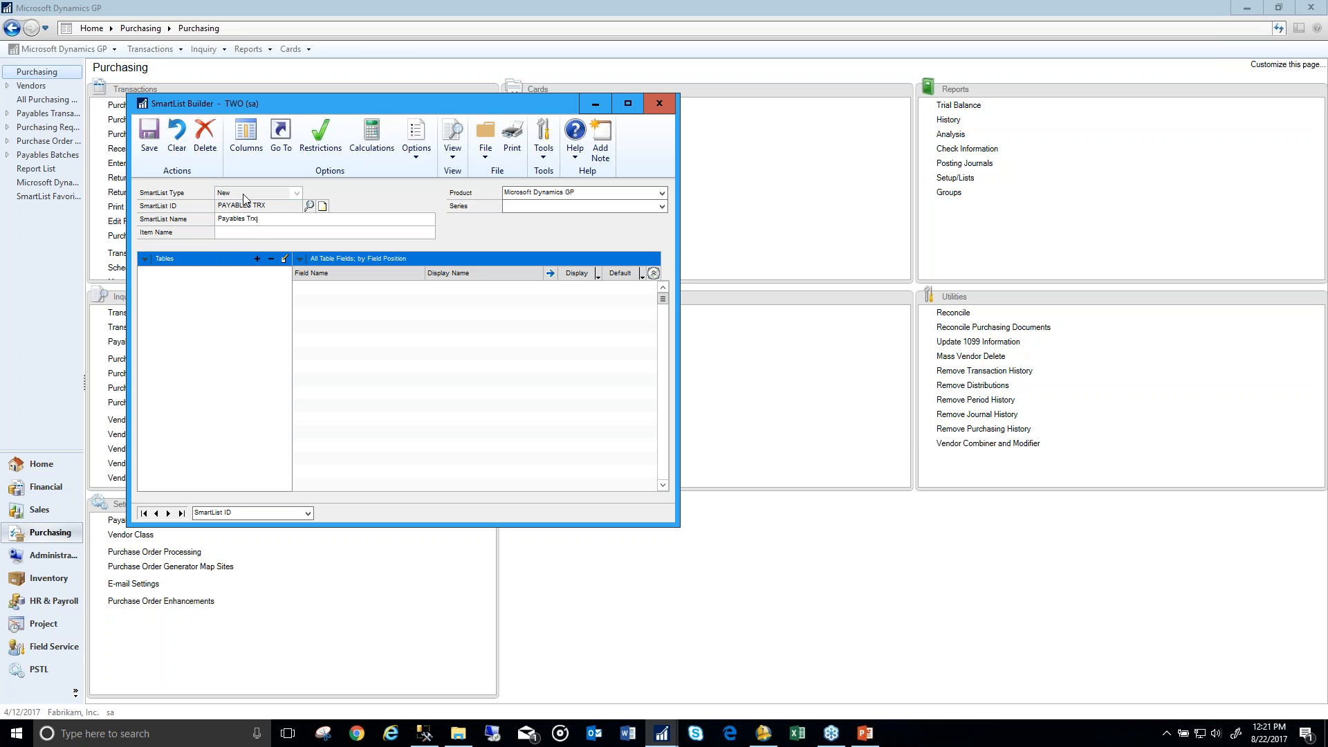
pyautogui.write('s Trx')
pyautogui.press('Tab')
pyautogui.click(543, 206)
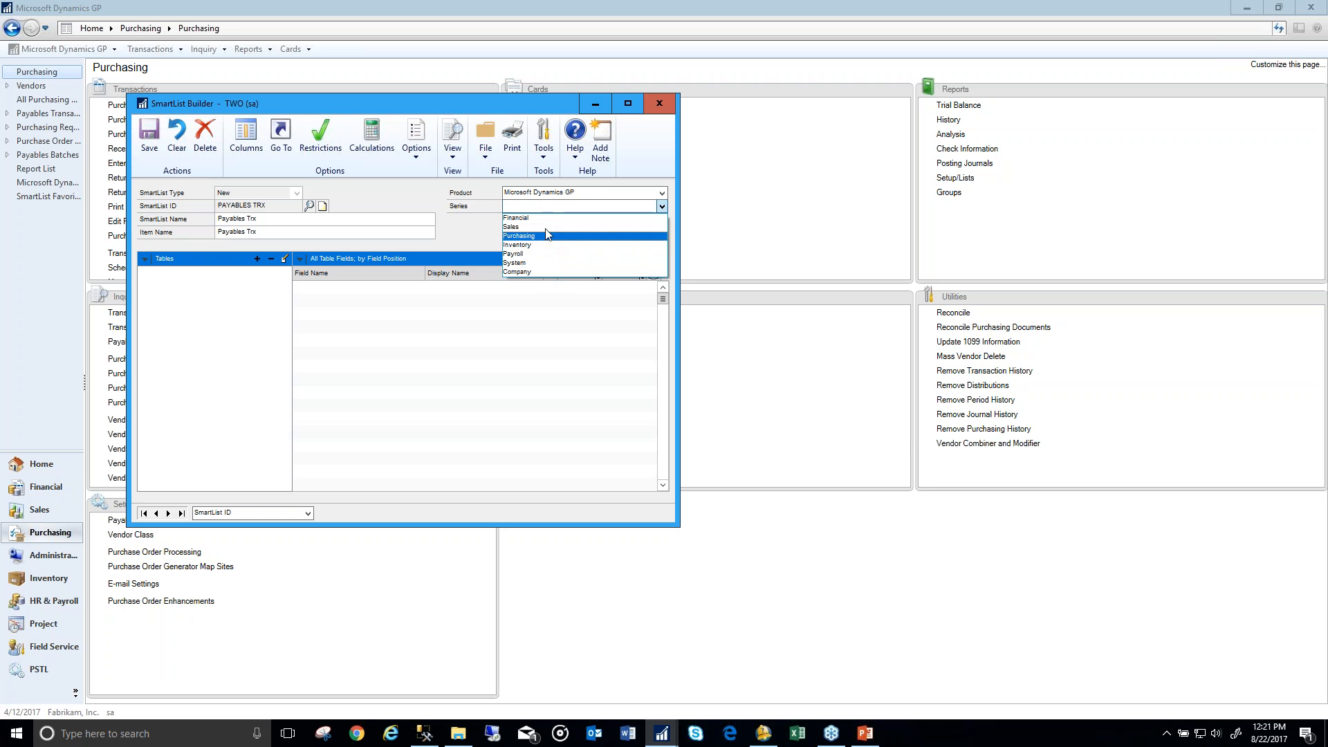
pyautogui.click(542, 239)
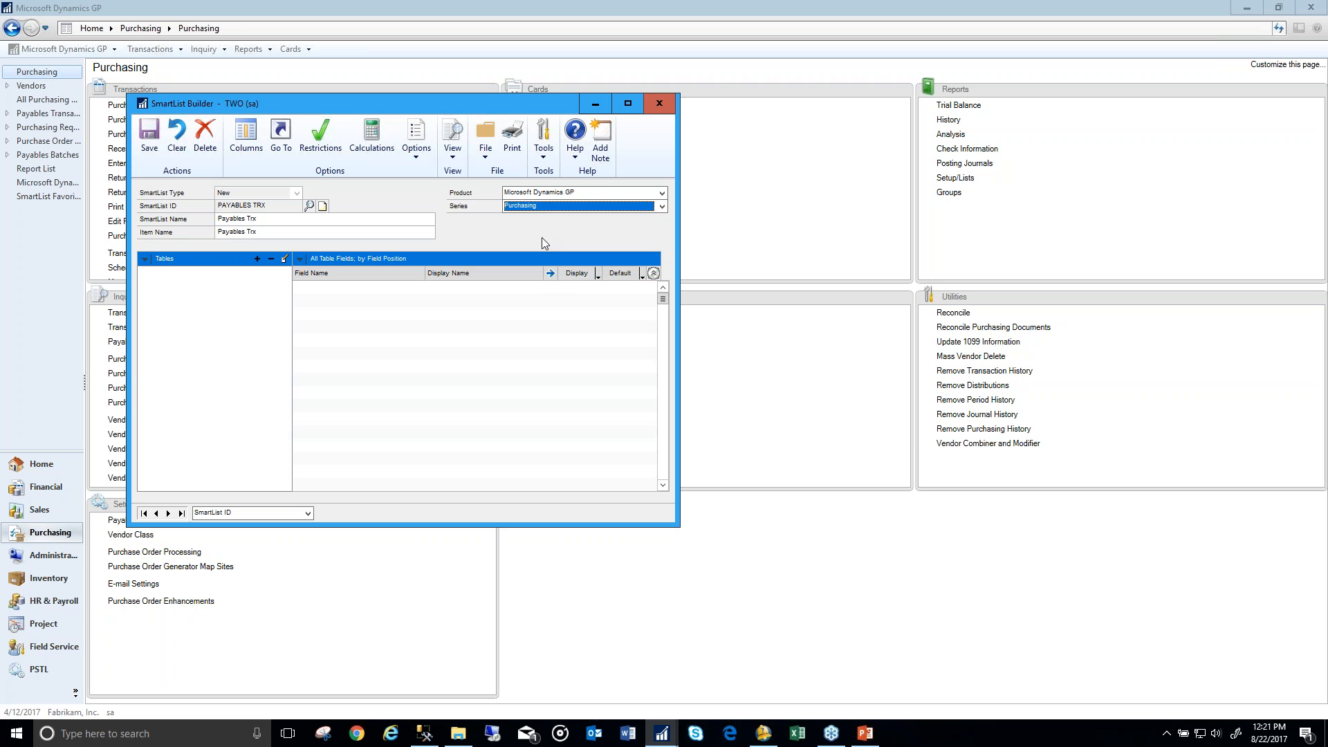
# Step: Add the Microsoft Dynamics GP table PM Transaction OPEN File from the Purchasing series to the SmartList
pyautogui.click(258, 260)
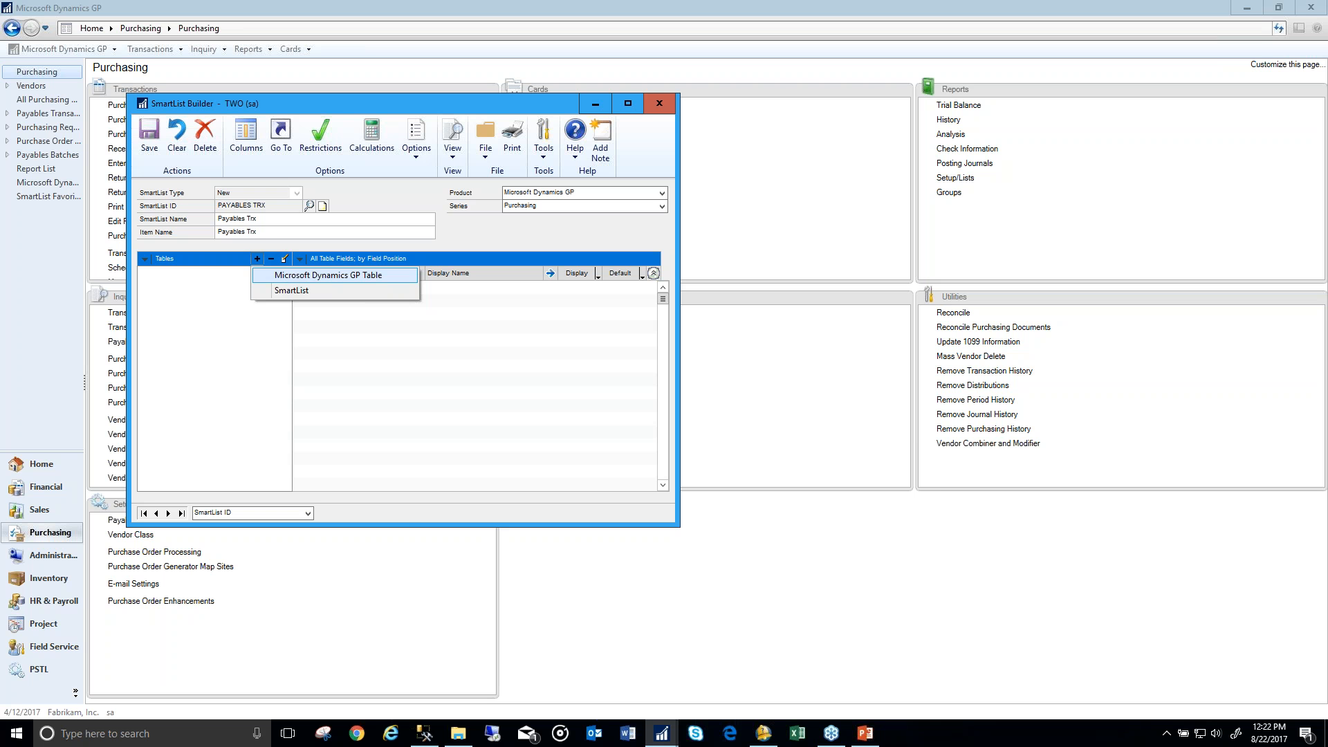
pyautogui.click(266, 280)
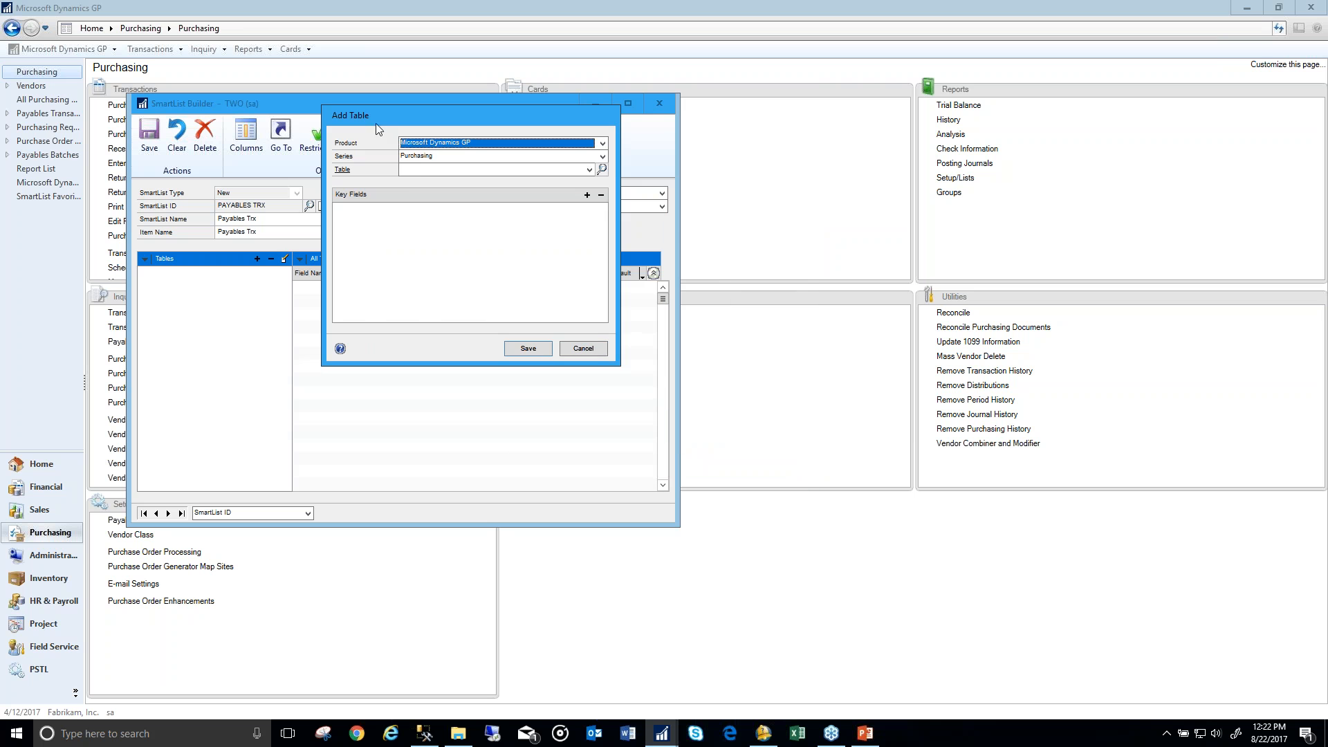
pyautogui.click(417, 170)
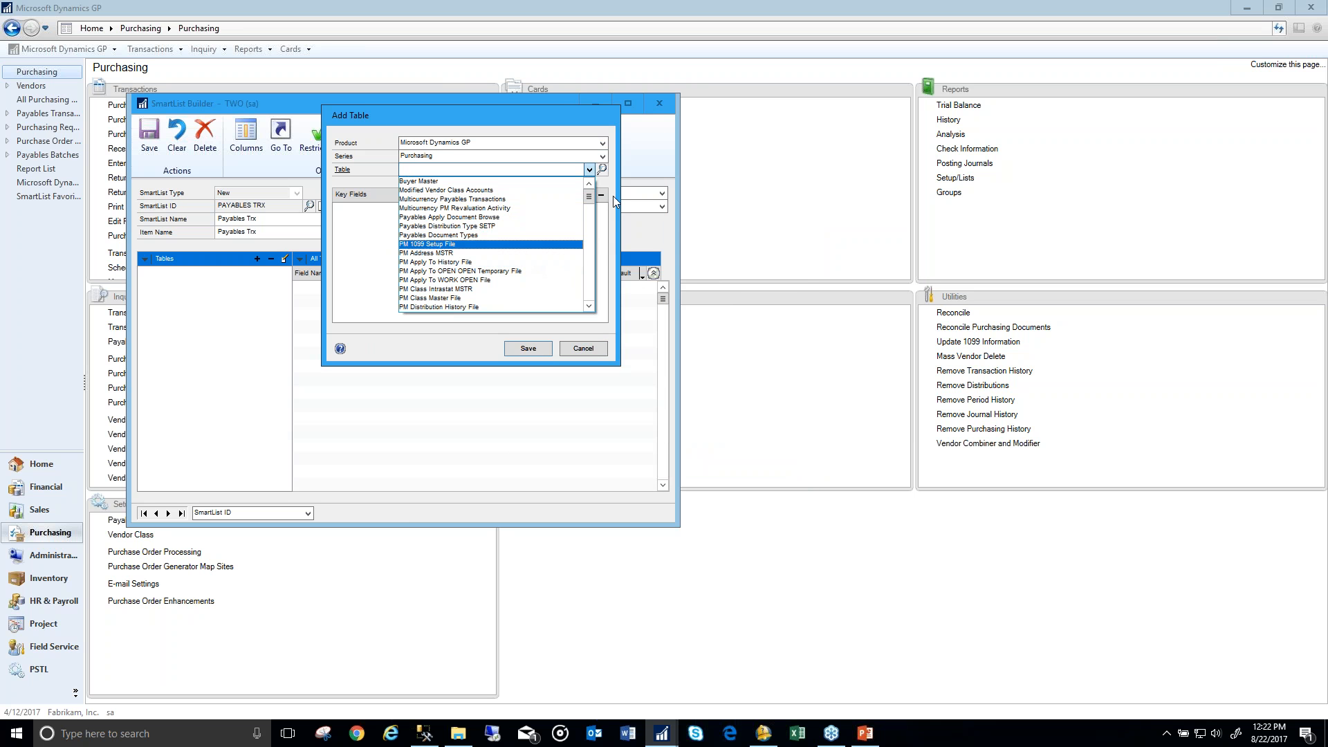
pyautogui.moveTo(592, 194); pyautogui.dragTo(591, 235)
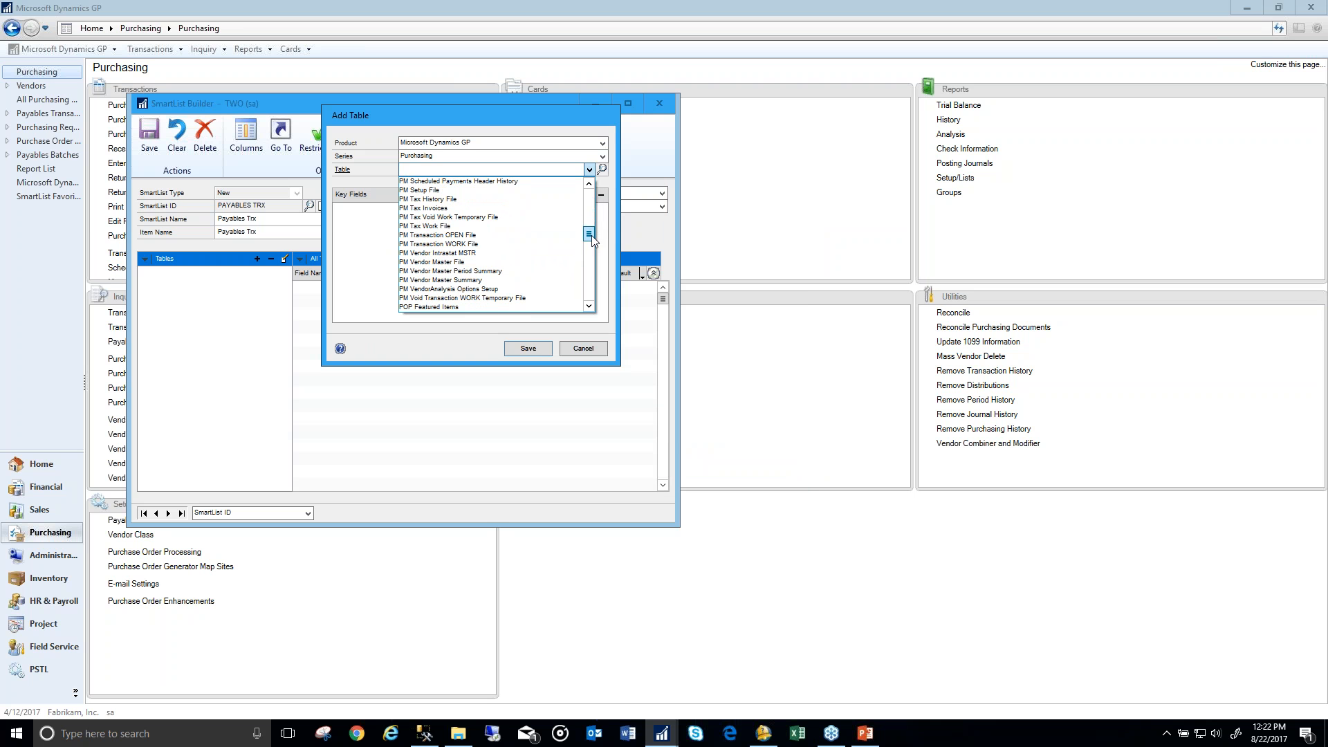
pyautogui.click(556, 236)
pyautogui.click(541, 350)
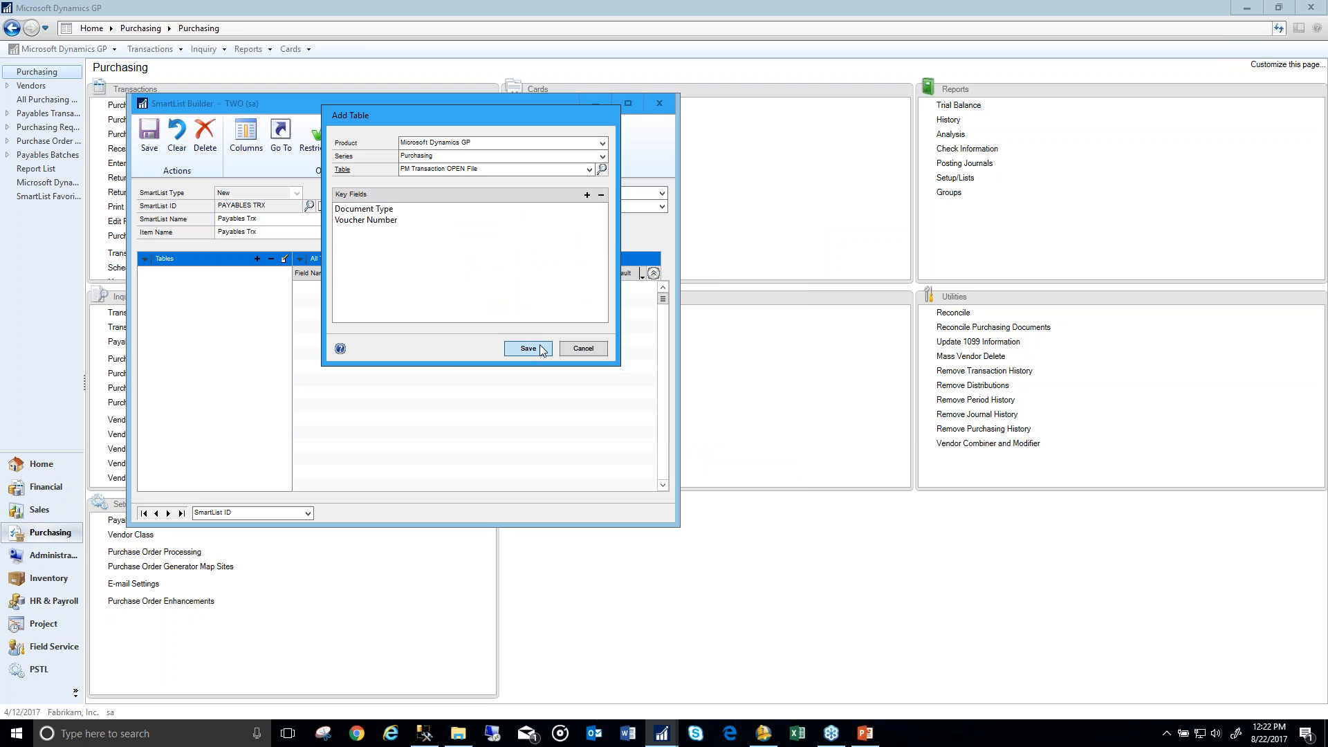
pyautogui.click(528, 348)
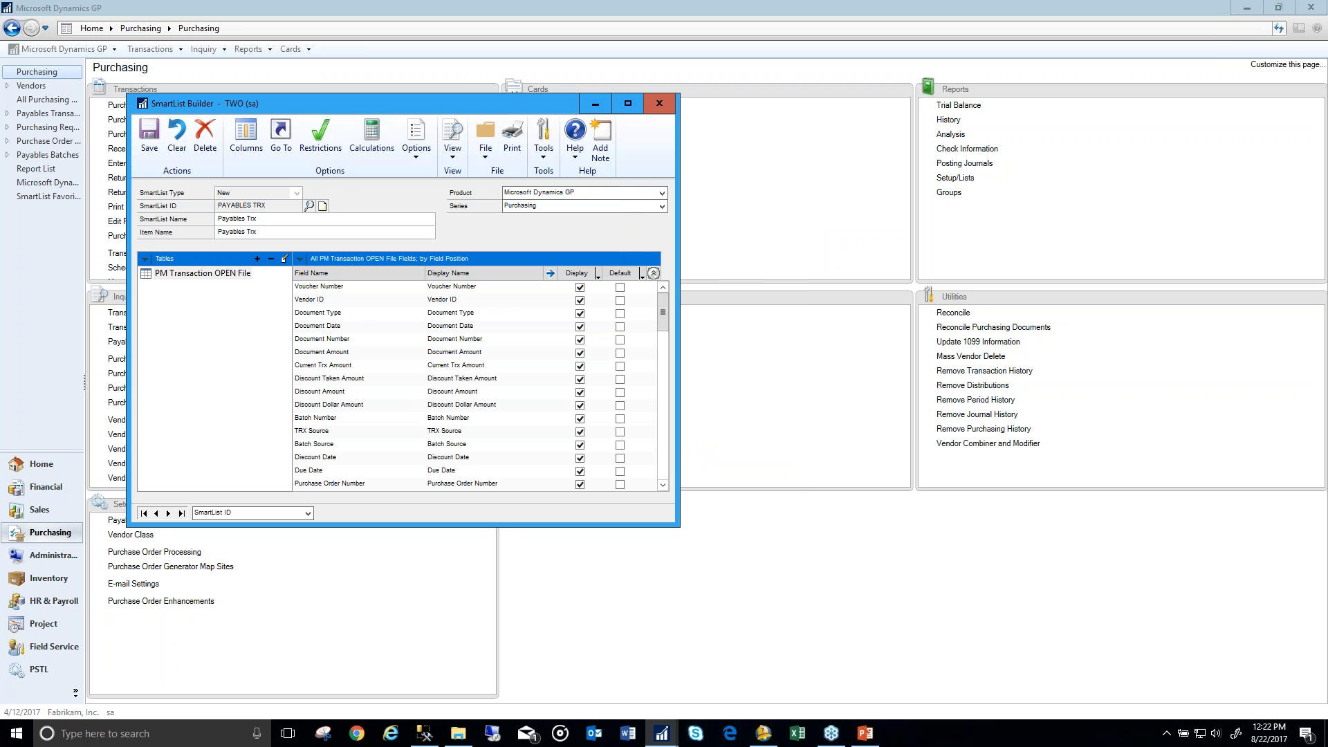
# Step: Make Voucher Number, Vendor ID, Document Type, Document Date, Document Number, Document Amount and Current Trx Amount default columns
pyautogui.click(620, 287)
pyautogui.click(619, 300)
pyautogui.click(620, 313)
pyautogui.click(620, 326)
pyautogui.click(620, 340)
pyautogui.click(620, 352)
pyautogui.click(620, 366)
# Step: Open the matched tables of PM Transaction OPEN File and enter All Trns as its table description
pyautogui.click(192, 276)
pyautogui.click(286, 259)
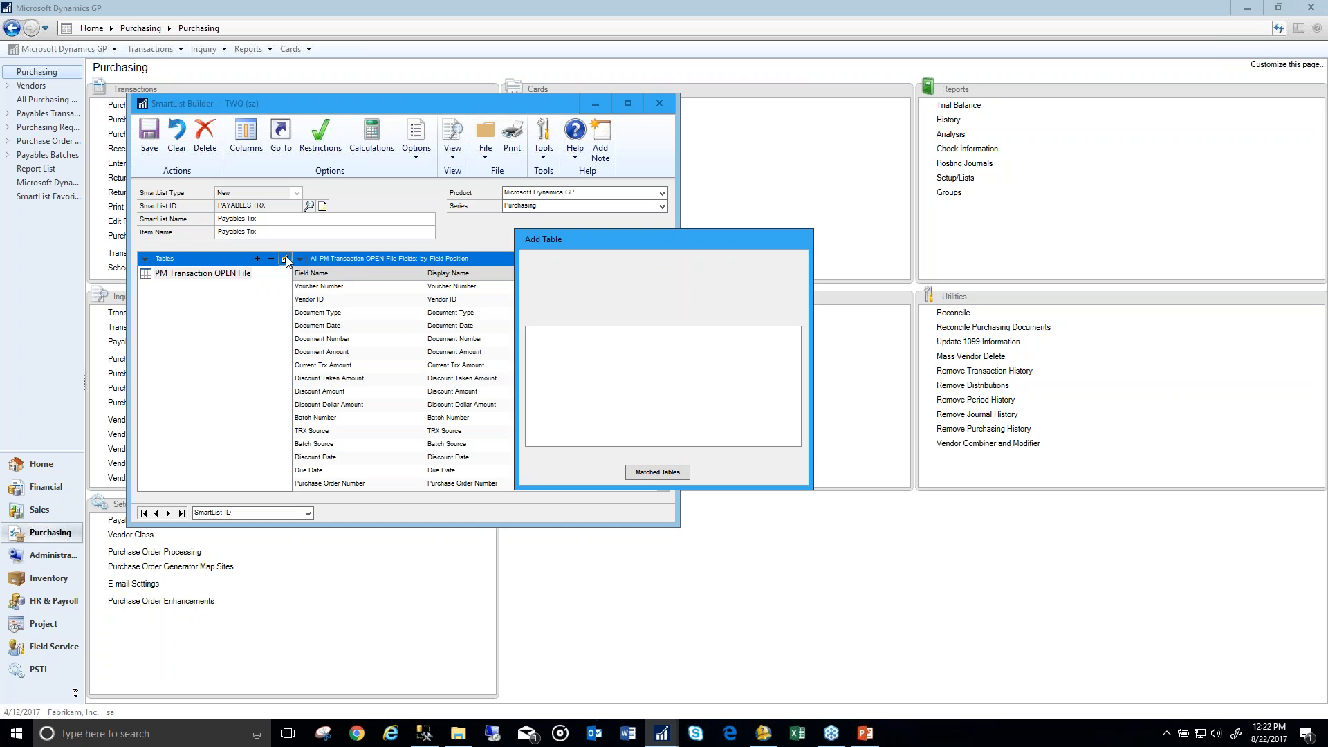
pyautogui.click(658, 473)
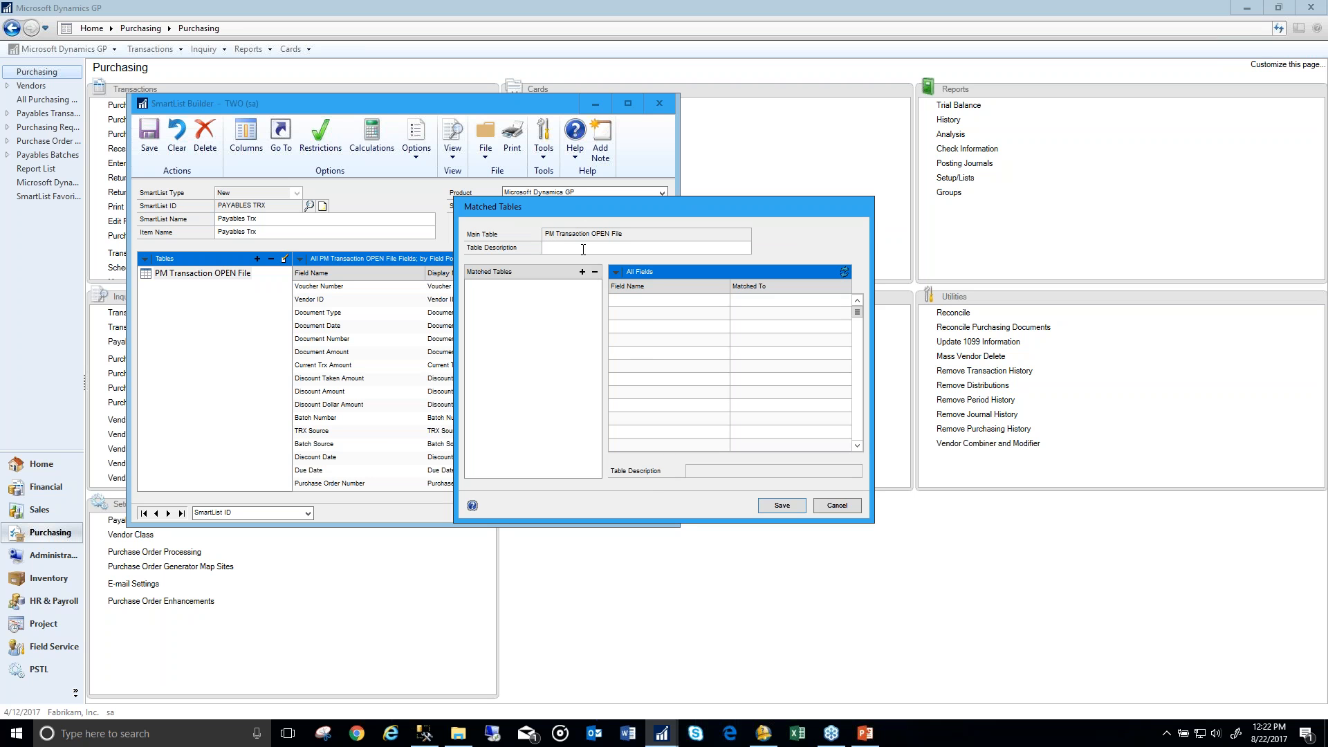
pyautogui.write('Work and OPEN')
pyautogui.press('BackSpace')
pyautogui.press('BackSpace')
pyautogui.press('BackSpace')
pyautogui.press('BackSpace')
pyautogui.press('BackSpace')
pyautogui.press('BackSpace')
pyautogui.press('BackSpace')
pyautogui.press('BackSpace')
pyautogui.press('BackSpace')
pyautogui.press('BackSpace')
pyautogui.press('BackSpace')
pyautogui.press('BackSpace')
pyautogui.press('BackSpace')
pyautogui.write('A')
# Step: Add the Microsoft Dynamics GP table PM Transaction WORK File from the Purchasing series as a matched table
pyautogui.click(582, 272)
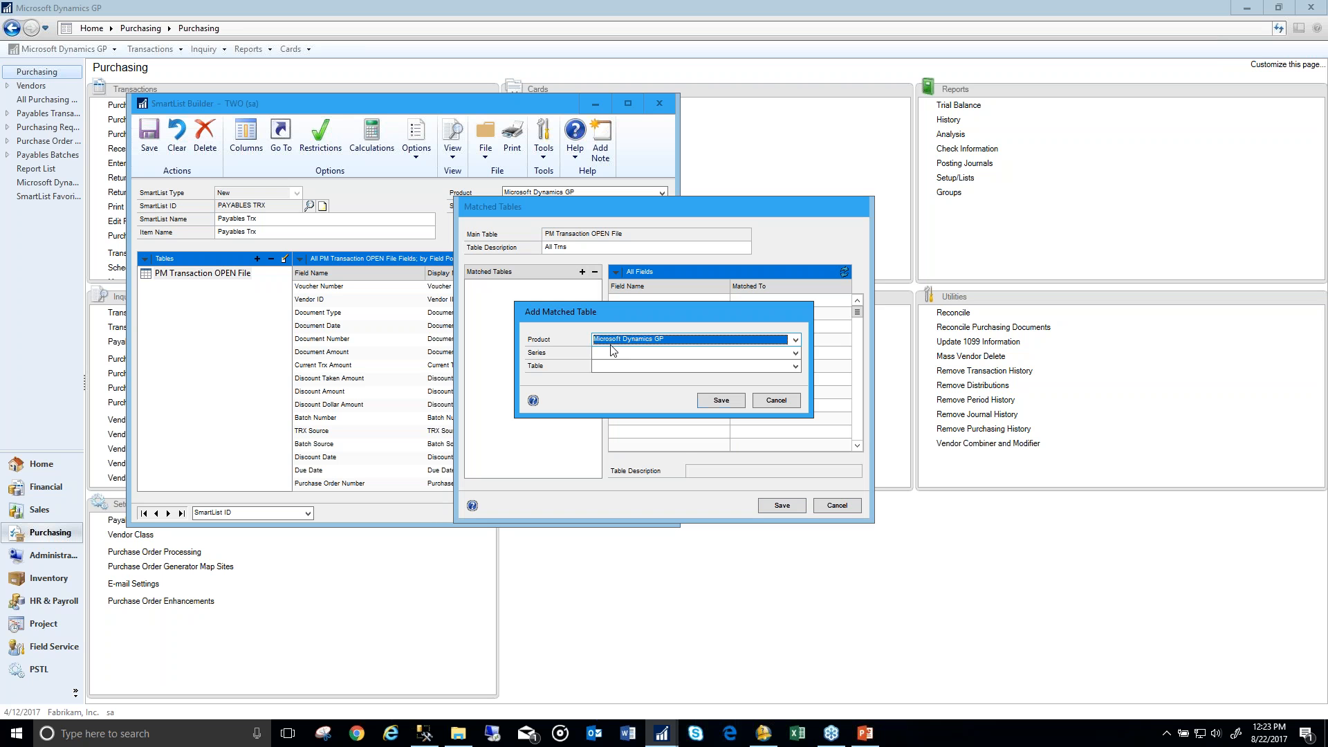
pyautogui.click(616, 356)
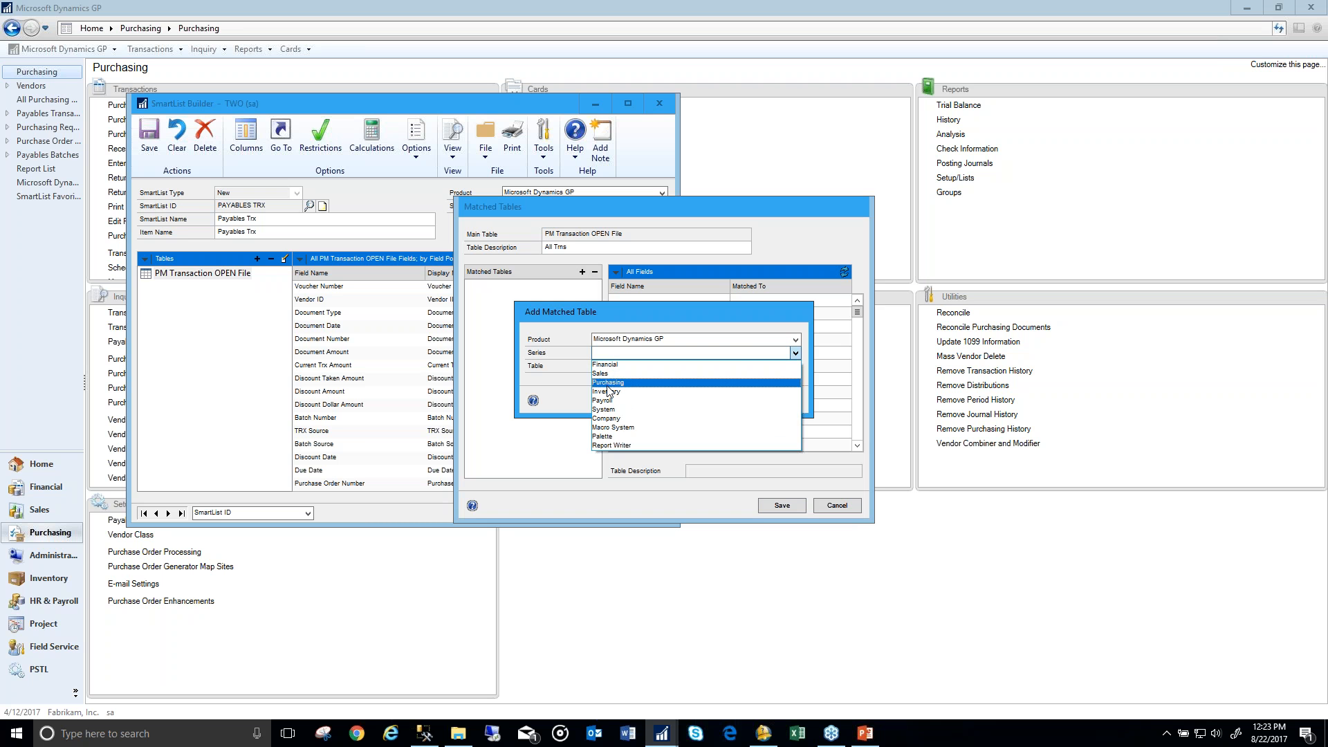
pyautogui.click(619, 387)
pyautogui.click(632, 366)
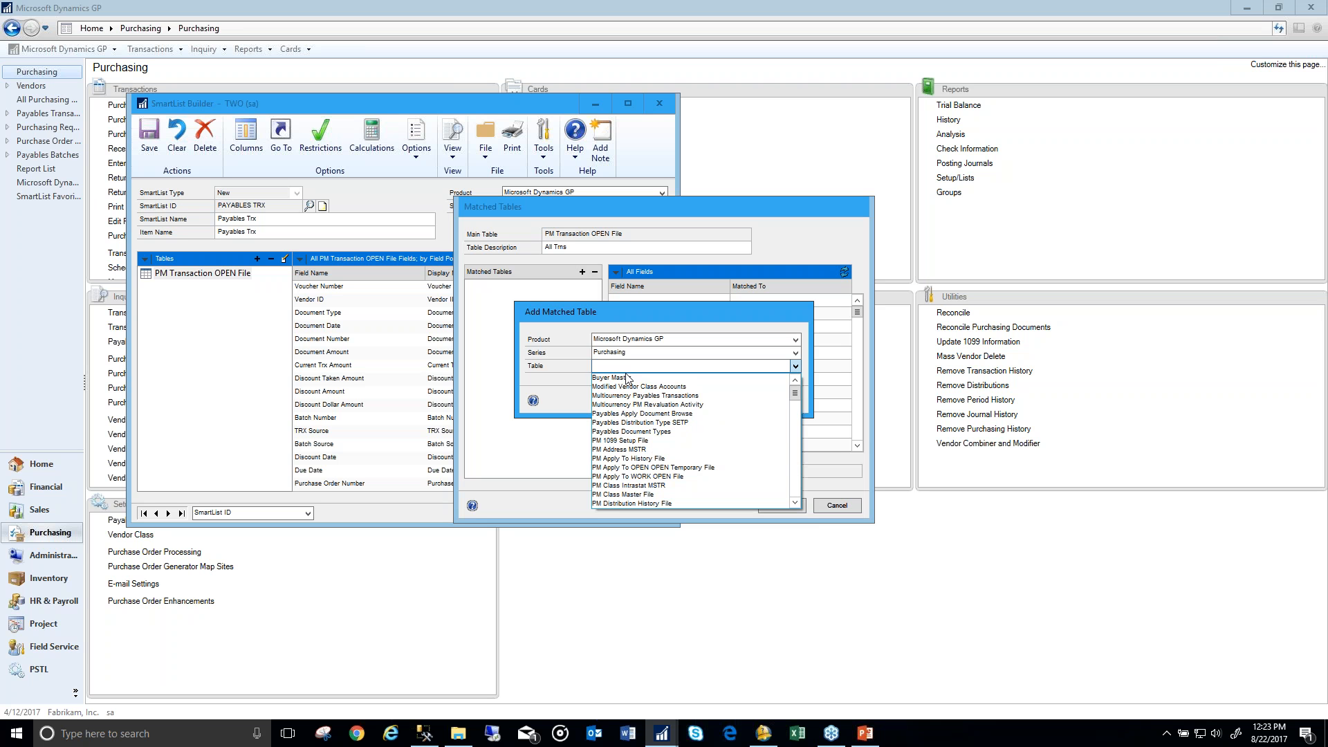
pyautogui.moveTo(796, 396); pyautogui.dragTo(802, 429)
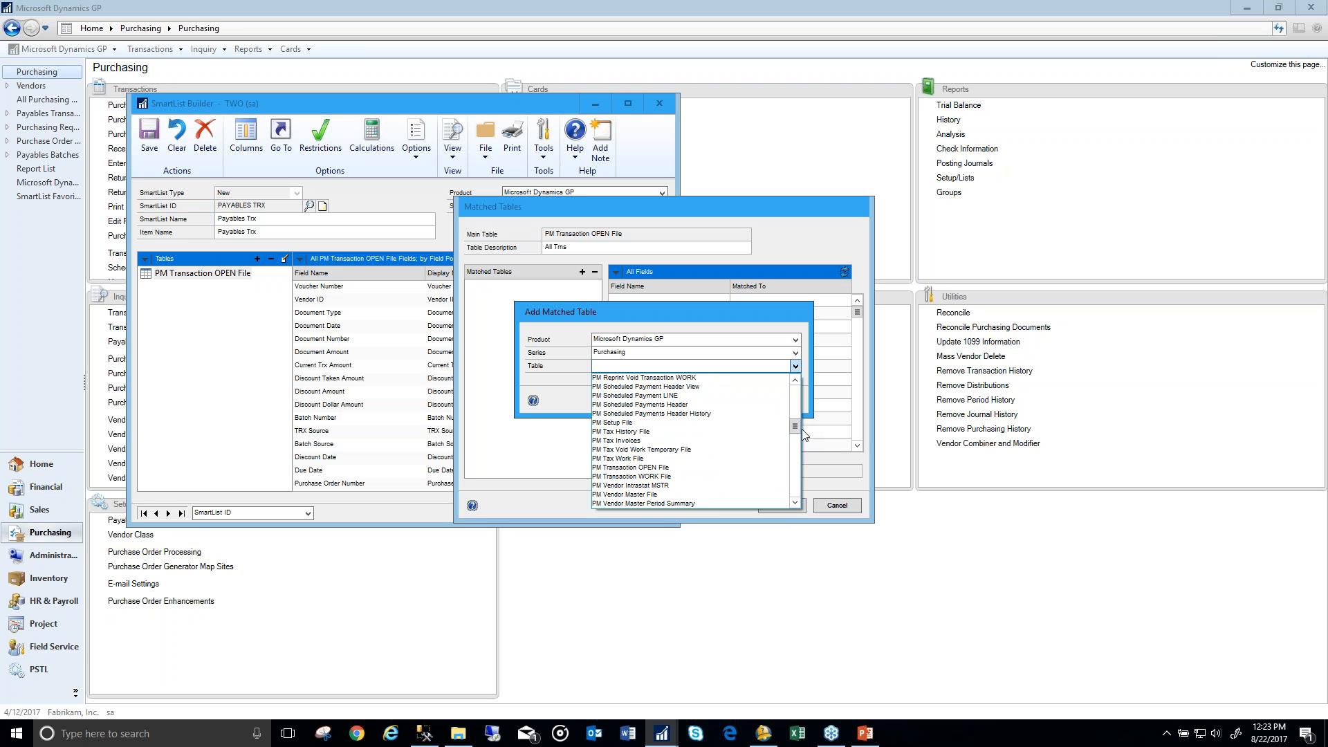
pyautogui.click(700, 476)
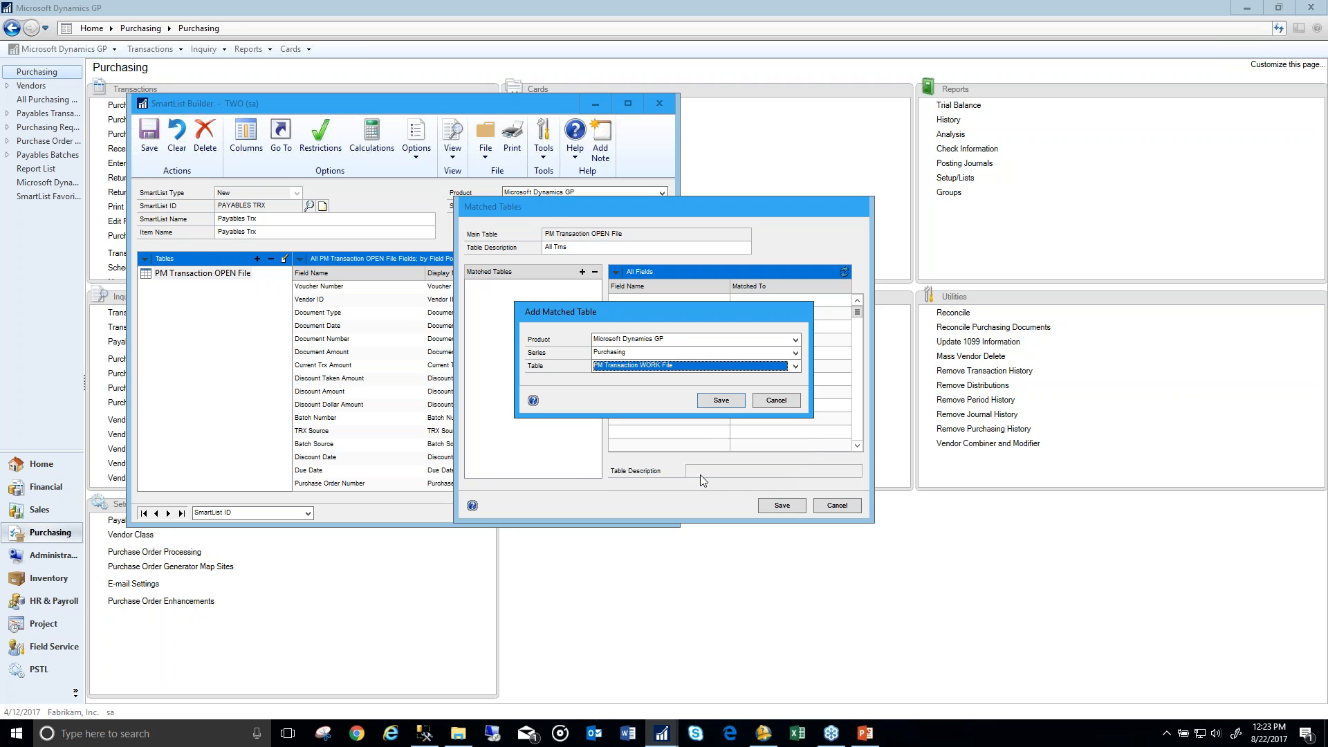
pyautogui.click(713, 404)
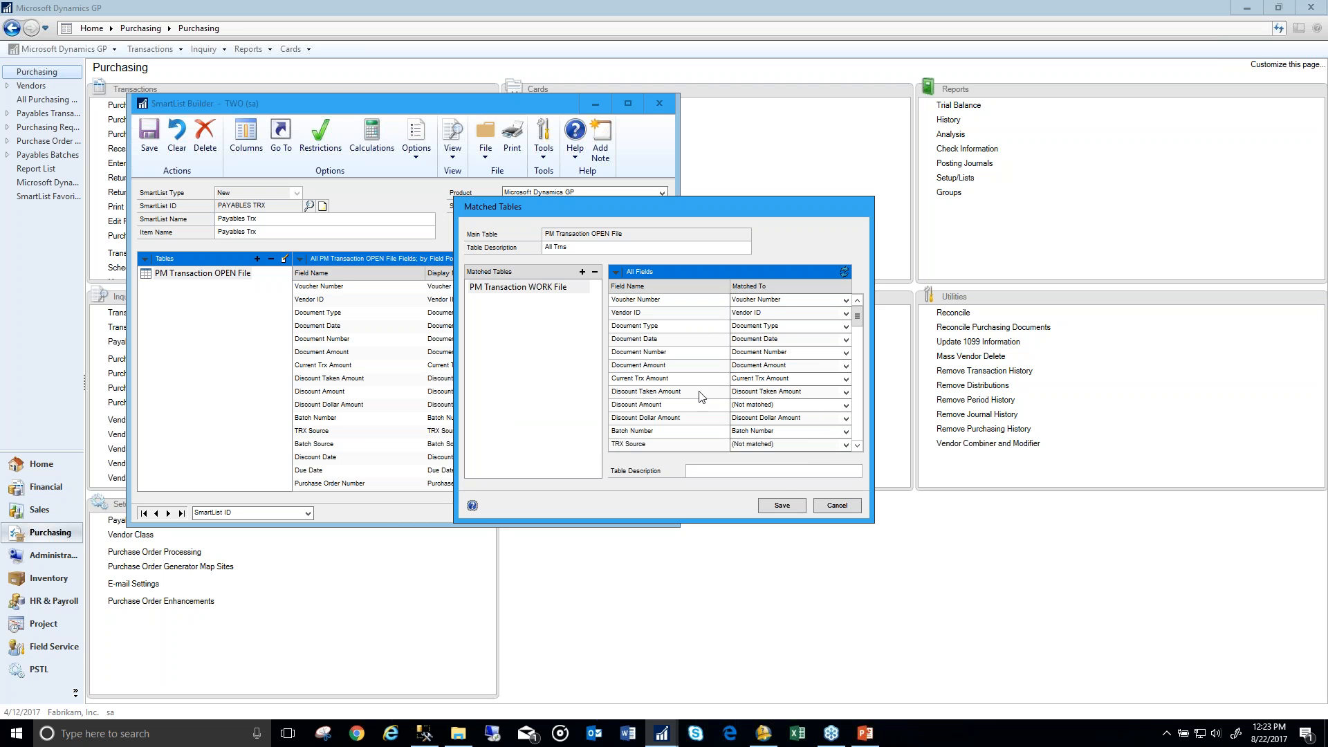
# Step: Review how the fields of PM Transaction OPEN File are matched to those of PM Transaction WORK File
pyautogui.click(858, 448)
pyautogui.click(857, 448)
pyautogui.click(857, 449)
pyautogui.click(858, 448)
pyautogui.click(857, 448)
pyautogui.click(858, 448)
pyautogui.click(858, 448)
pyautogui.click(858, 448)
pyautogui.click(858, 448)
pyautogui.click(858, 447)
pyautogui.click(858, 447)
pyautogui.click(857, 446)
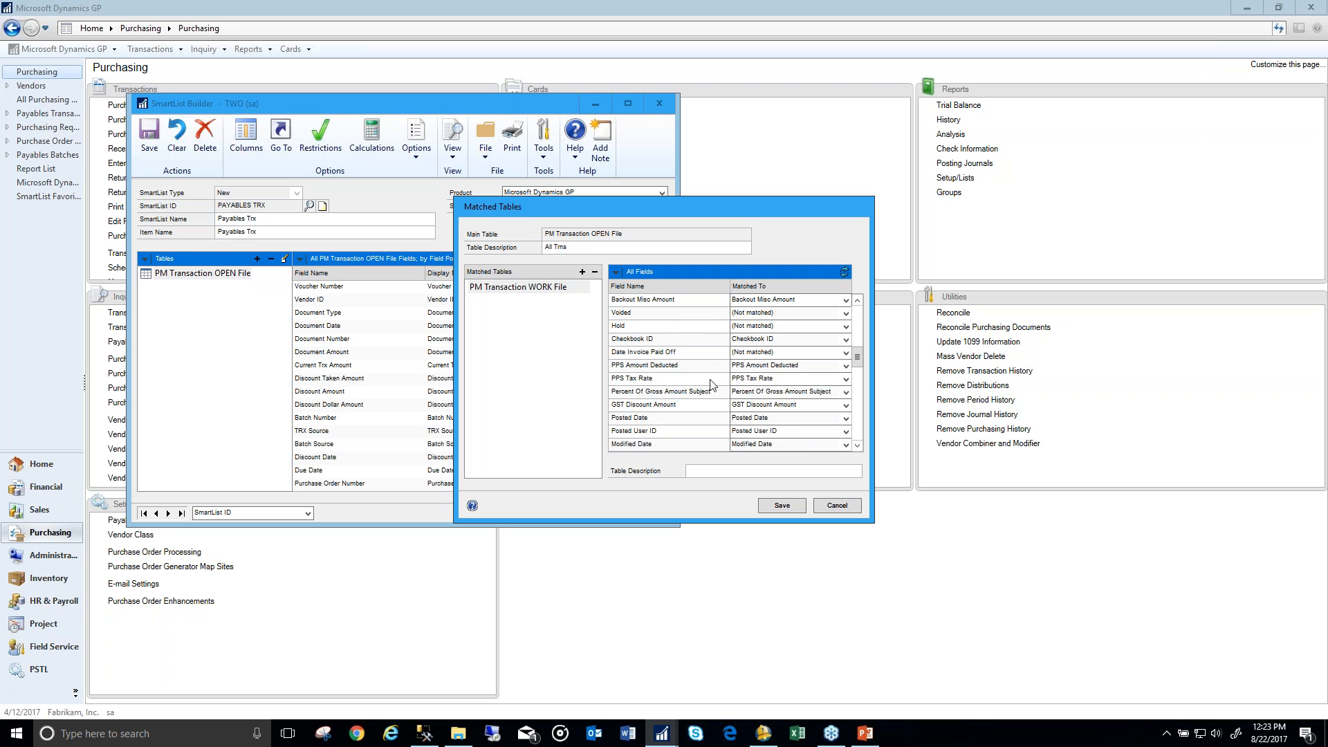
pyautogui.click(858, 447)
pyautogui.click(858, 447)
pyautogui.click(858, 446)
pyautogui.click(858, 446)
pyautogui.click(857, 446)
pyautogui.click(858, 446)
pyautogui.click(858, 446)
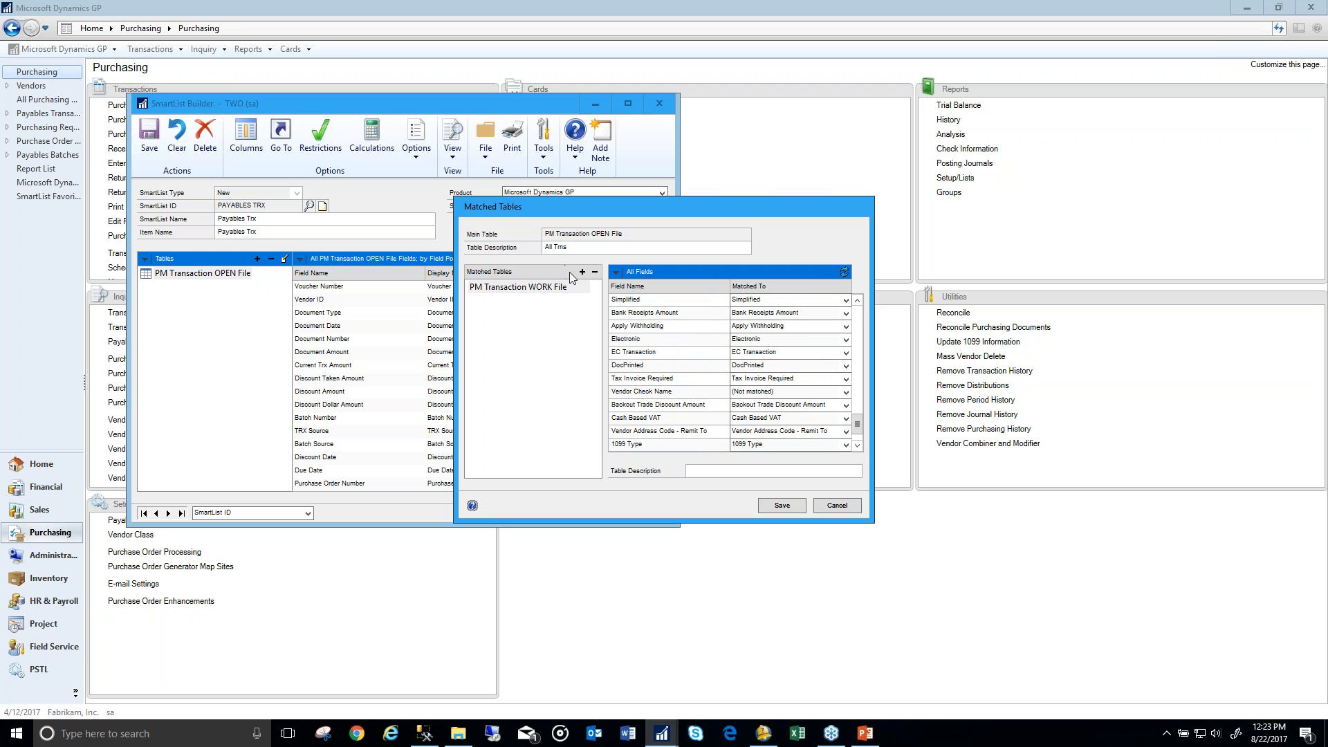
# Step: Add PM Paid Transaction History File from the Purchasing series as a second matched table
pyautogui.click(582, 272)
pyautogui.click(612, 360)
pyautogui.click(616, 384)
pyautogui.click(623, 370)
pyautogui.moveTo(796, 397); pyautogui.dragTo(801, 431)
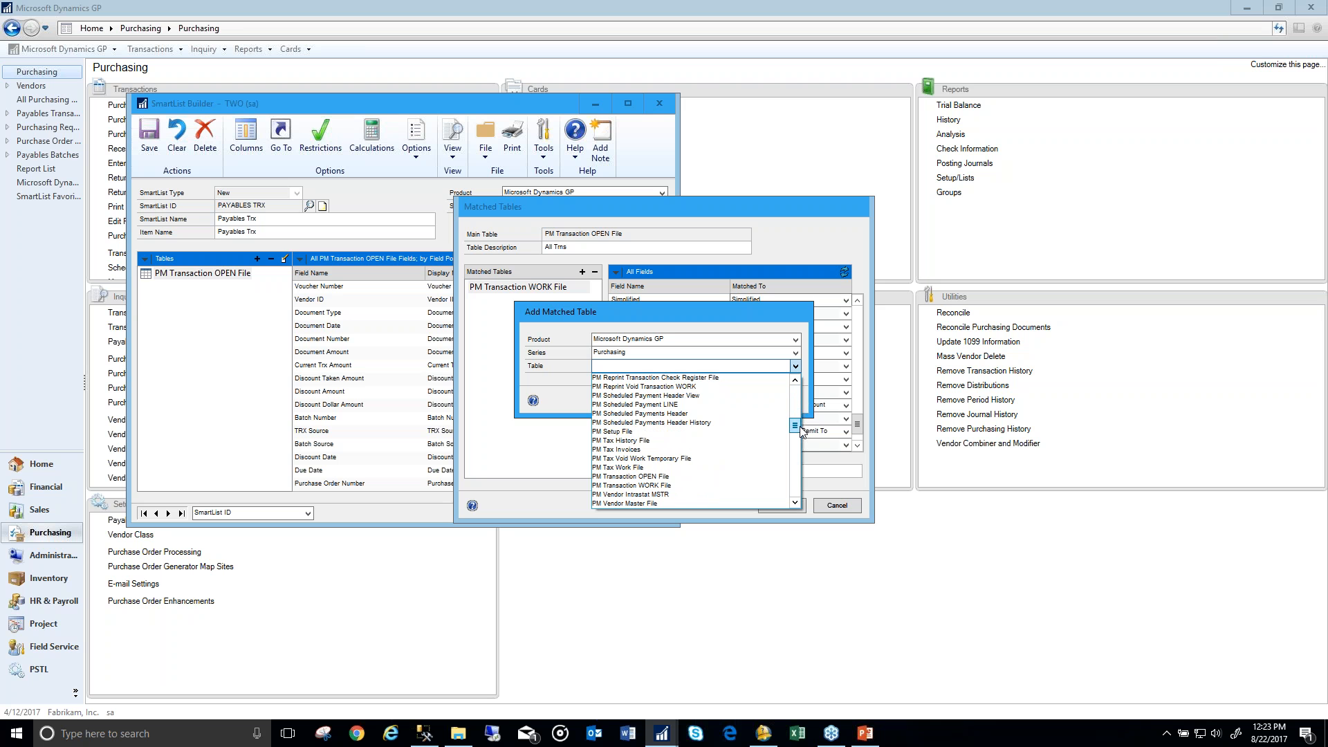
pyautogui.moveTo(795, 434); pyautogui.dragTo(797, 440)
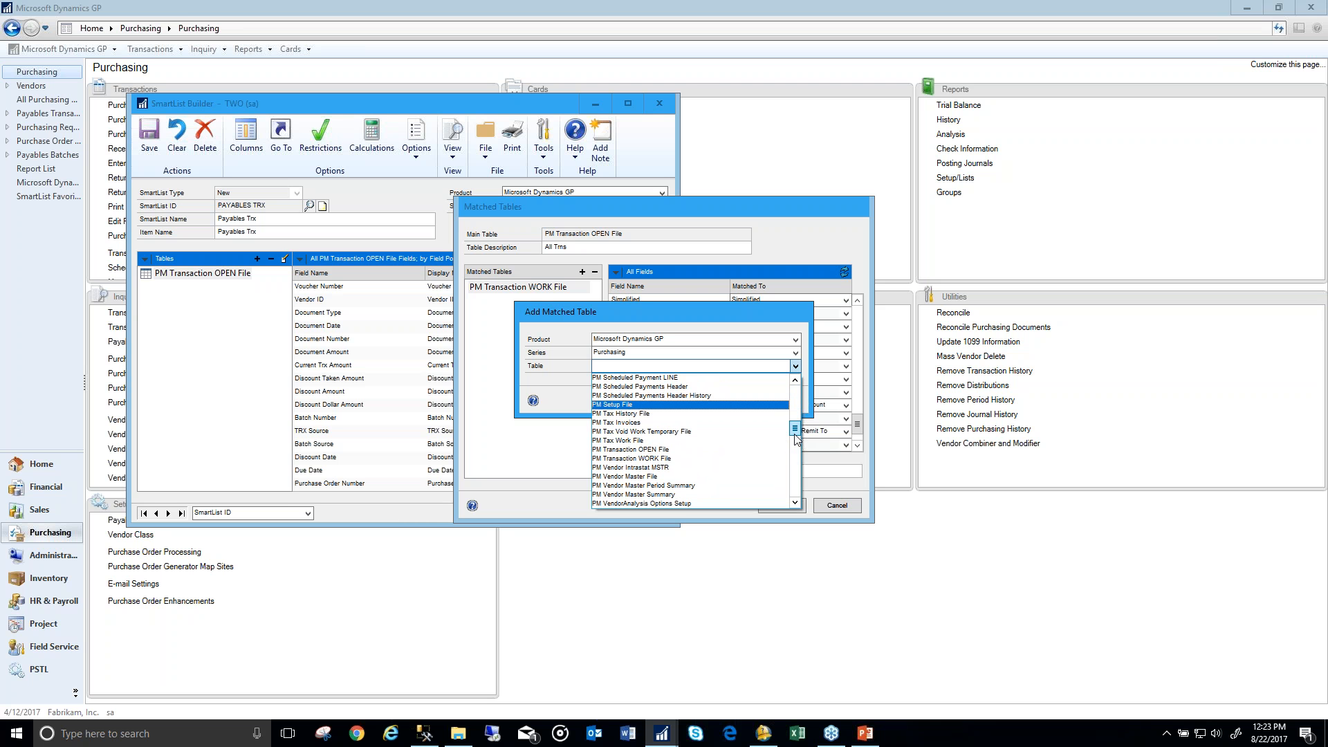
pyautogui.moveTo(796, 439); pyautogui.dragTo(792, 405)
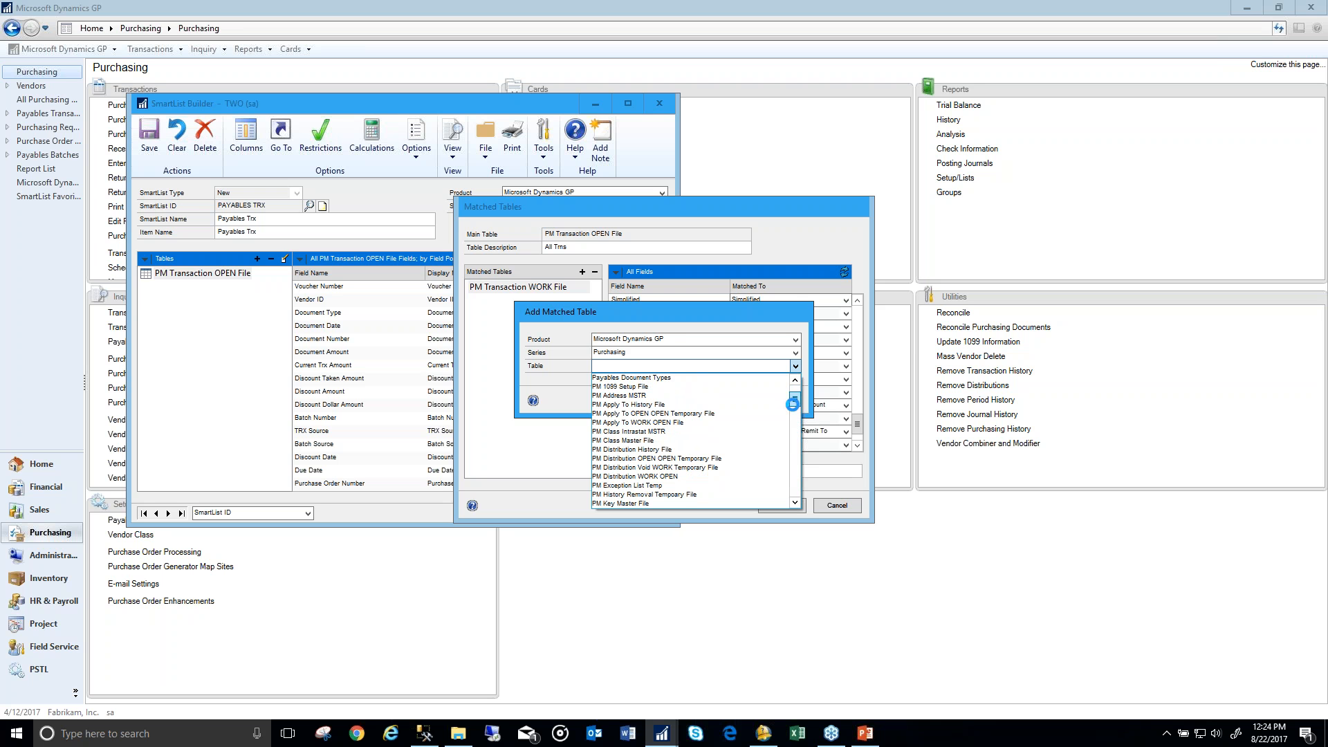
pyautogui.moveTo(792, 405); pyautogui.dragTo(796, 416)
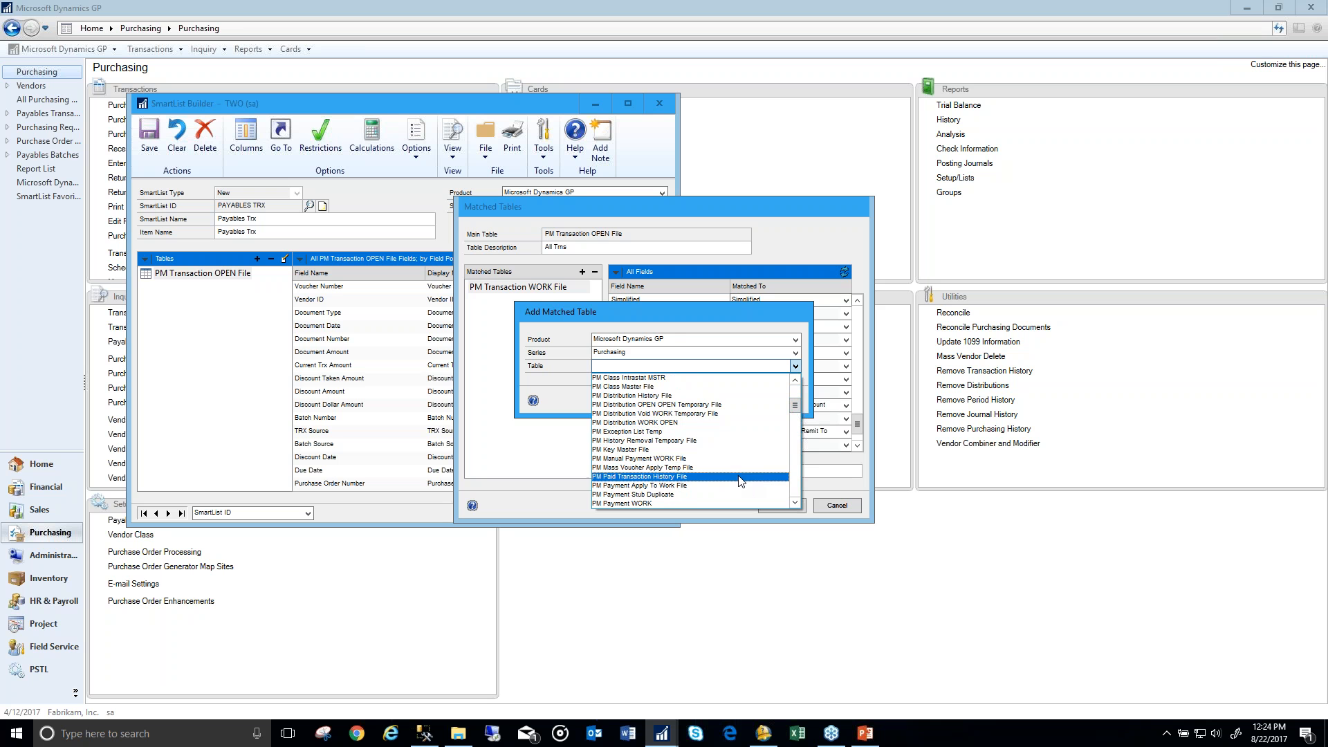
pyautogui.click(740, 478)
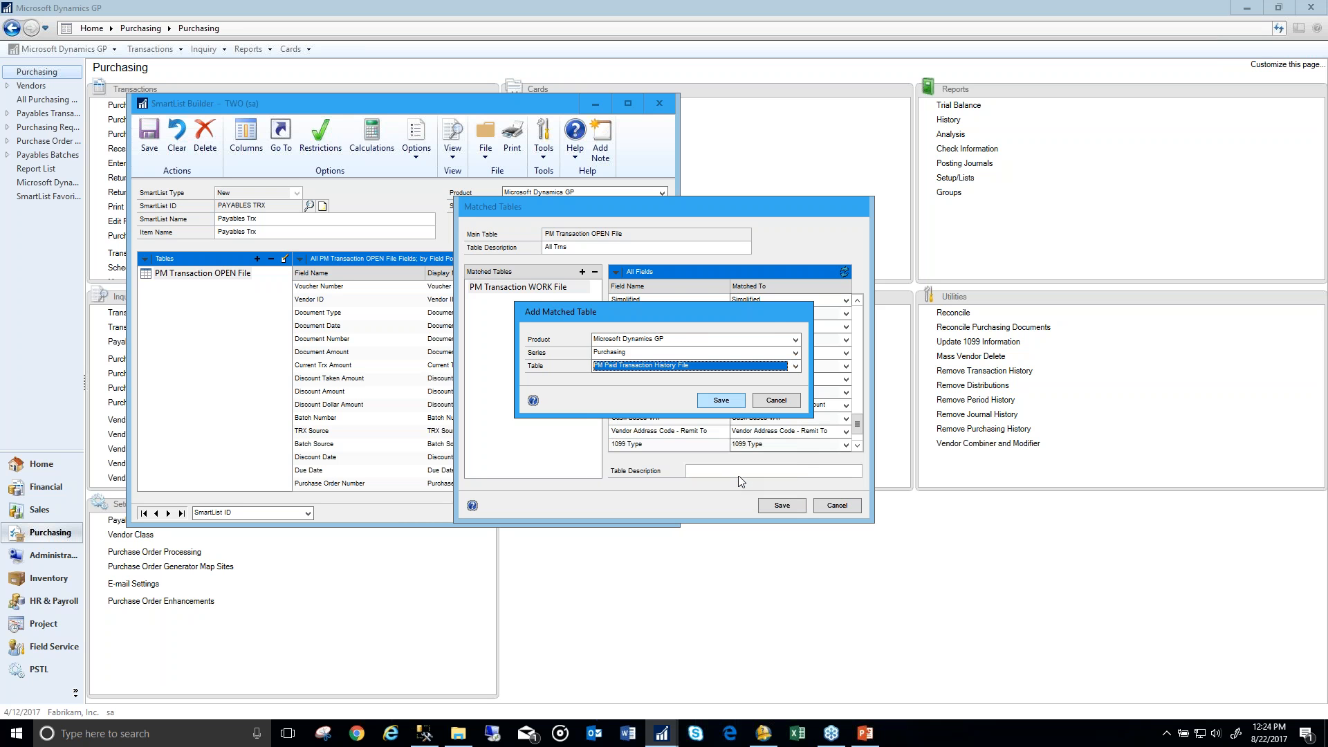
pyautogui.click(720, 401)
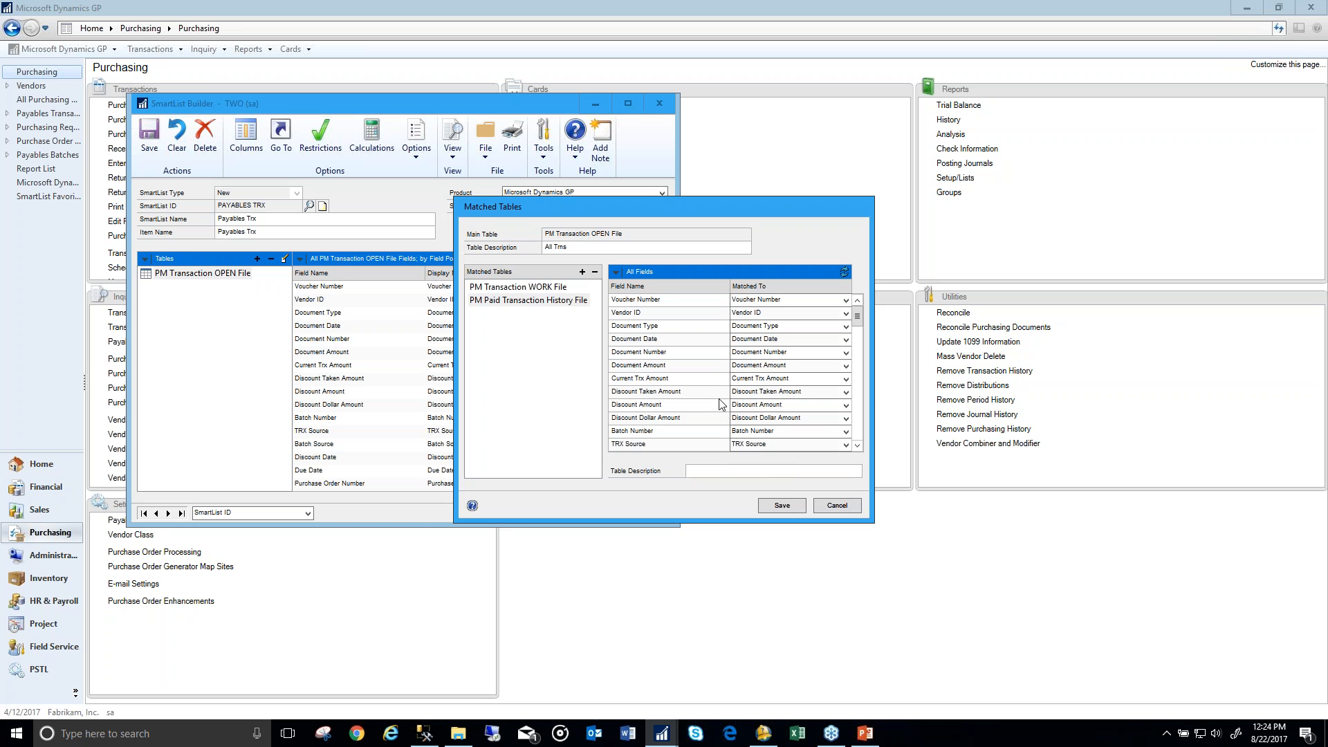
# Step: Enter All transactions as the table description and save the matched tables for PM Transaction OPEN File
pyautogui.moveTo(860, 315)
pyautogui.mouseDown()
pyautogui.moveTo(858, 445)
pyautogui.moveTo(864, 307)
pyautogui.mouseUp()
pyautogui.write('All transactions')
pyautogui.click(767, 508)
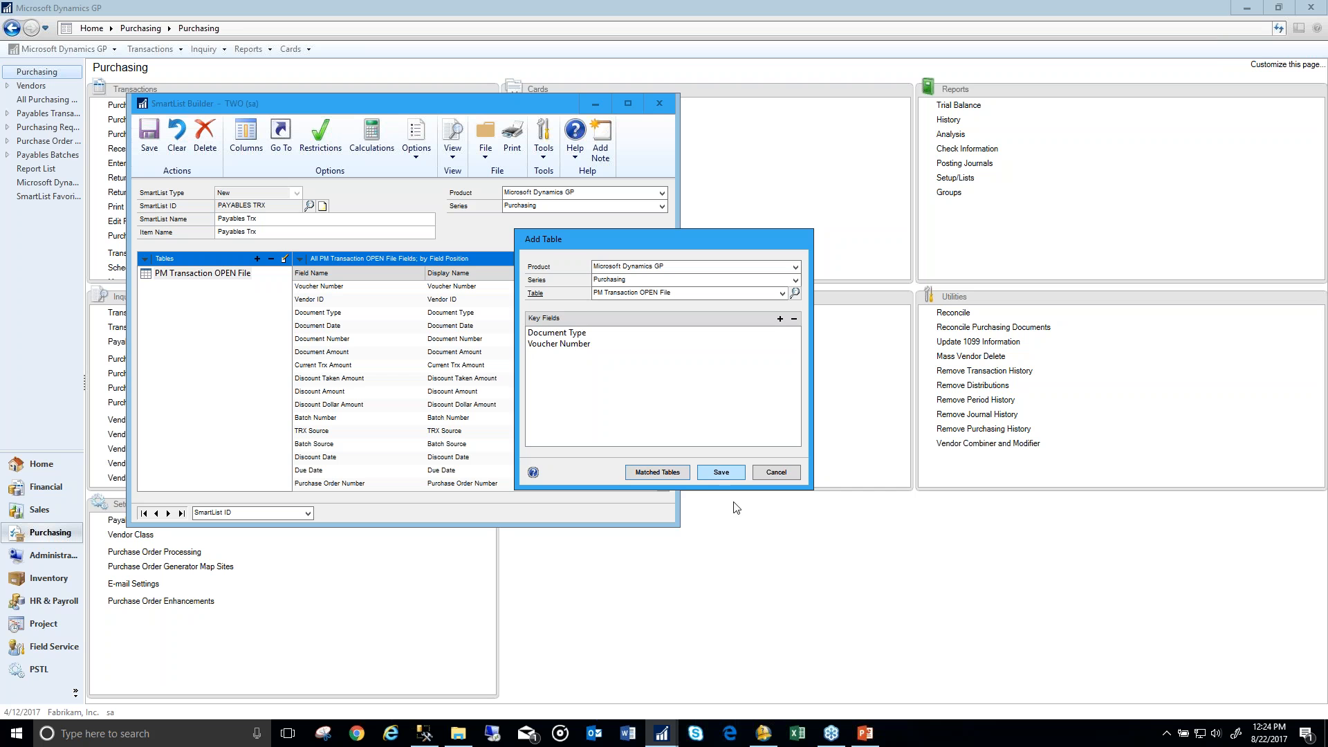
pyautogui.click(721, 472)
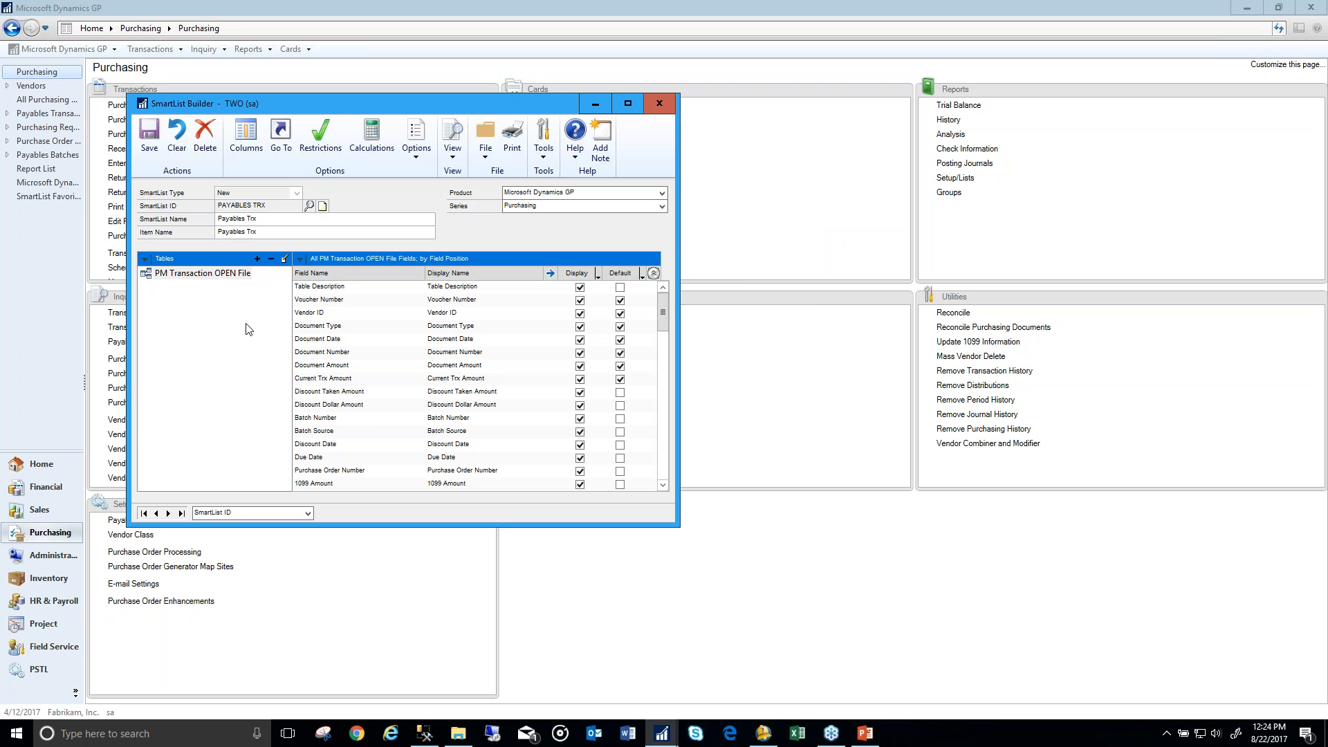
# Step: Open the calculated fields of the Payables Trx SmartList and start adding a new calculated field
pyautogui.click(412, 153)
pyautogui.click(372, 134)
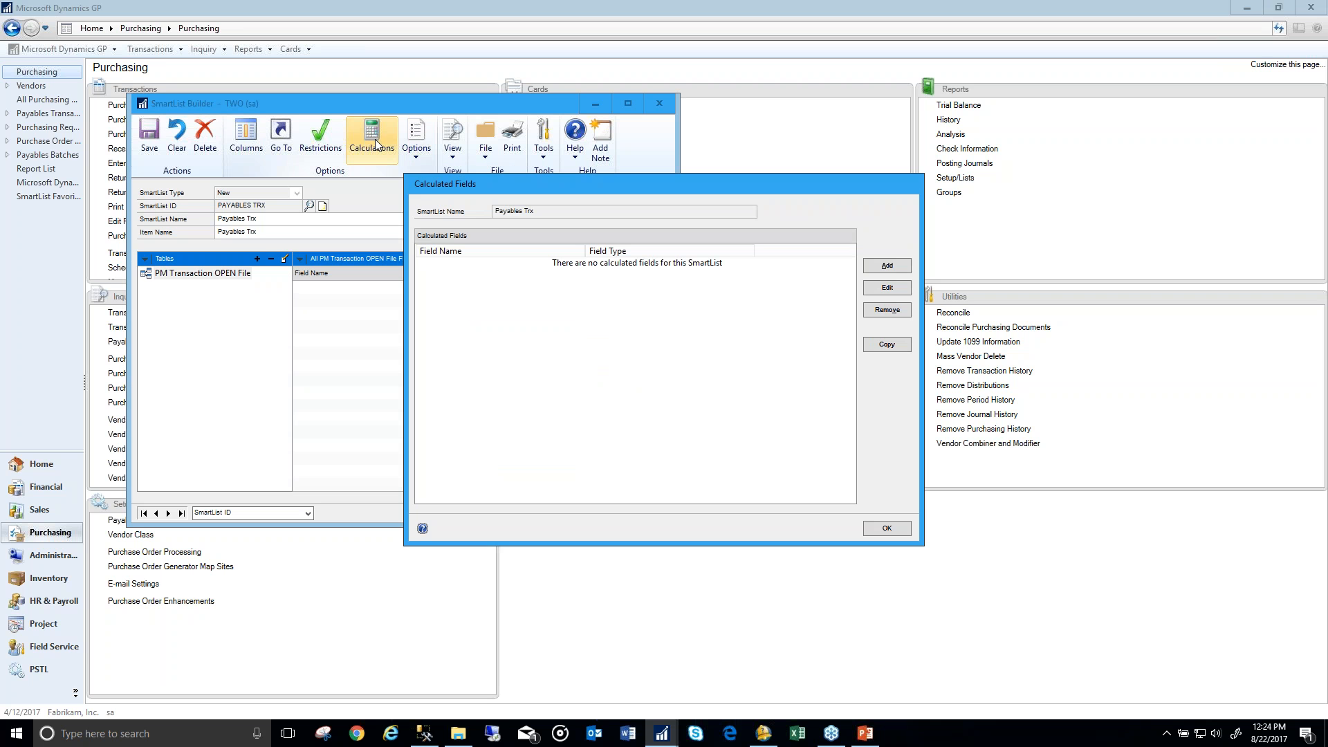
pyautogui.moveTo(492, 189); pyautogui.dragTo(425, 184)
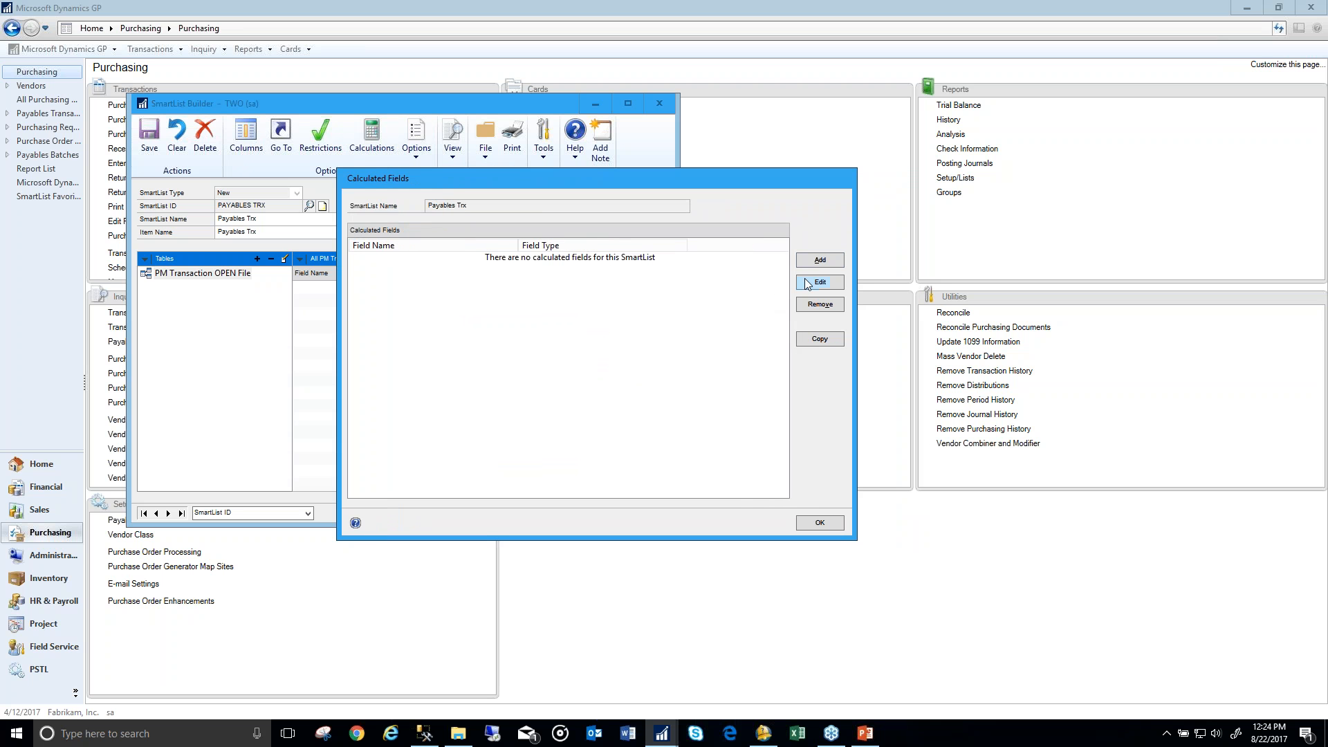
pyautogui.click(827, 260)
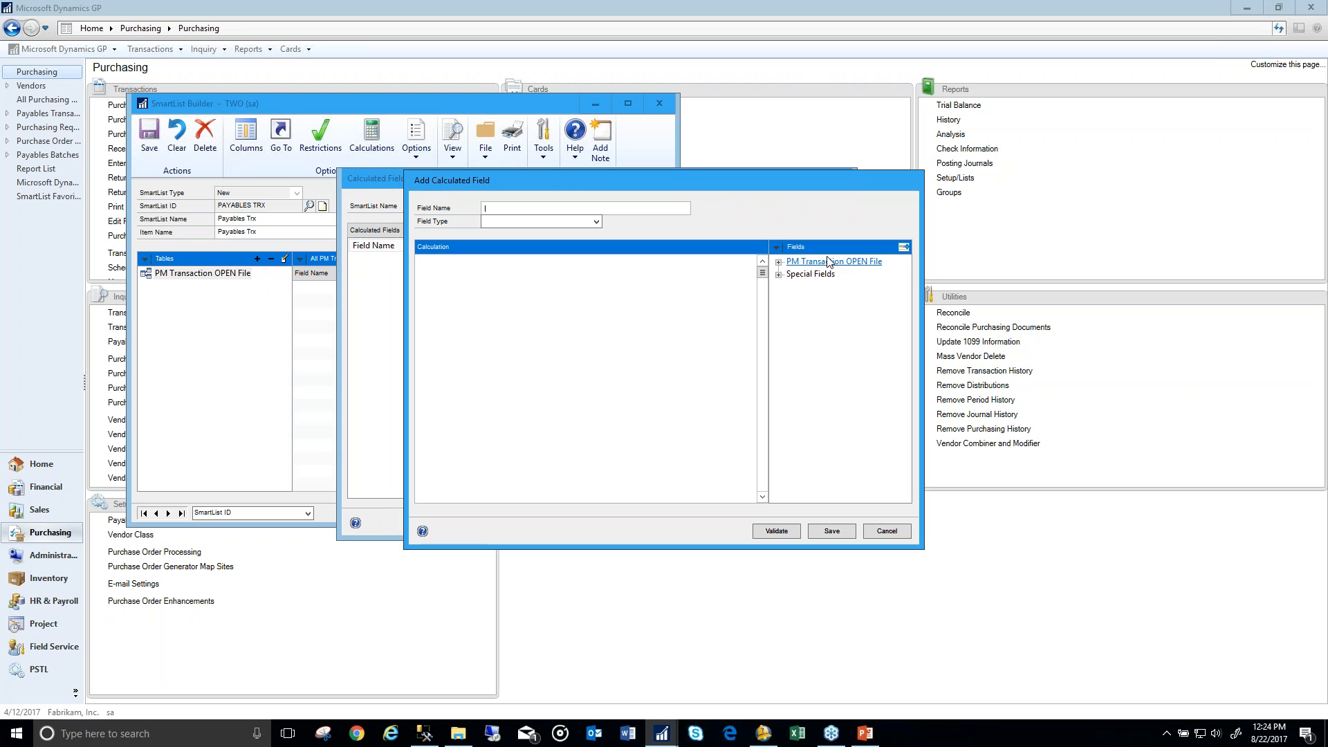
# Step: Examine the special fields and the string, system and mathematical functions available for a calculation
pyautogui.click(778, 275)
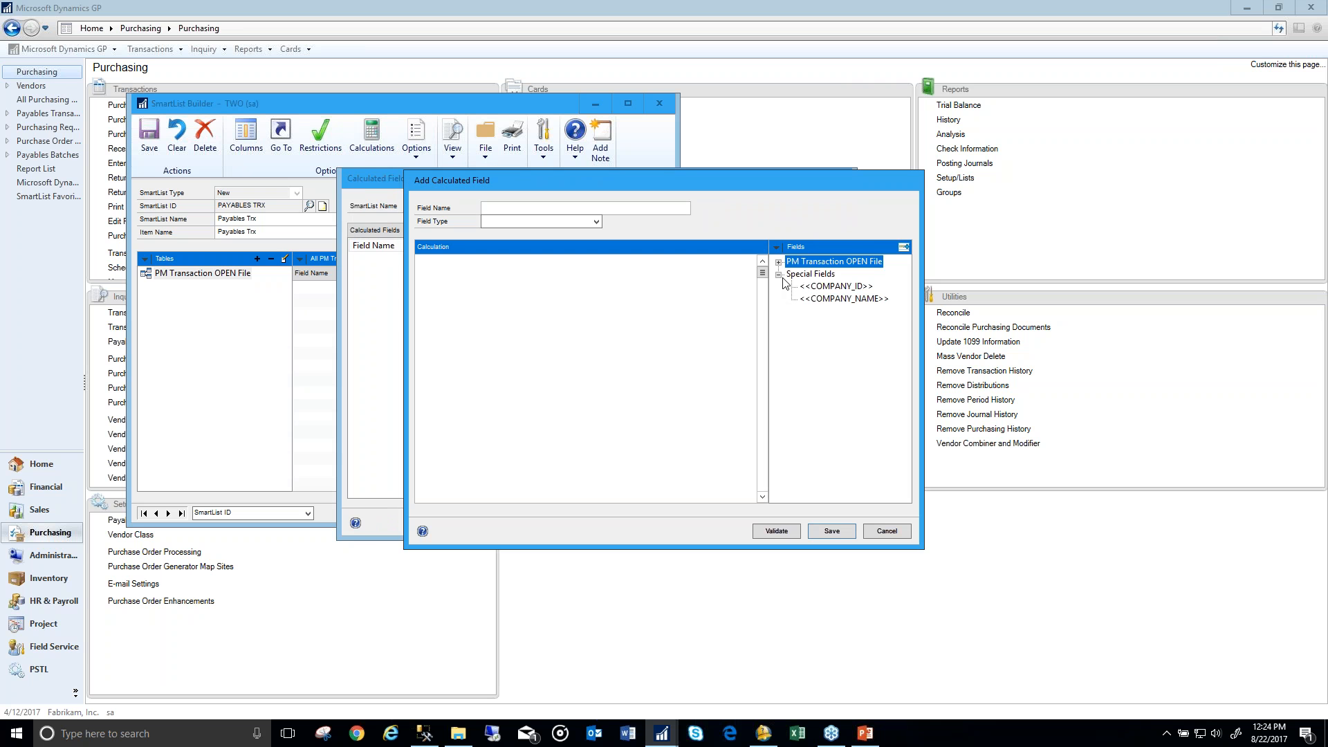
pyautogui.click(779, 262)
pyautogui.click(776, 246)
pyautogui.click(803, 279)
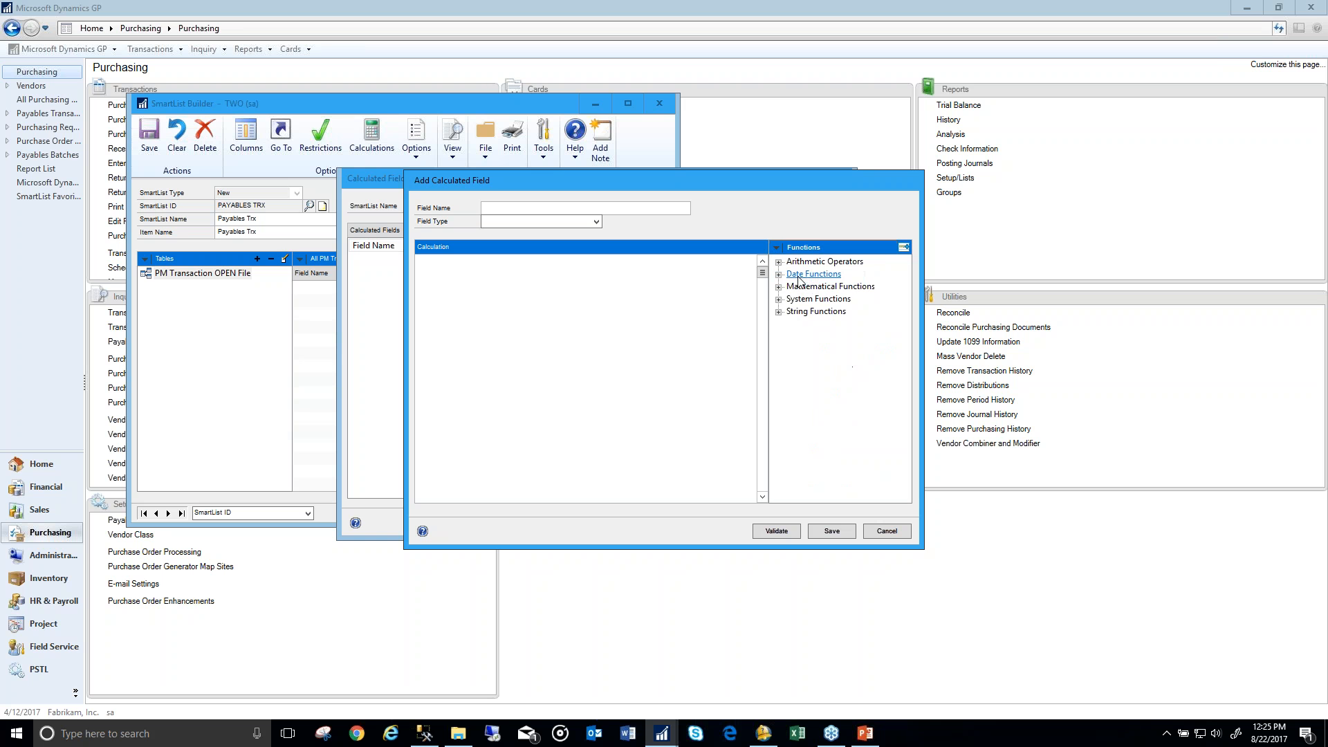
pyautogui.click(779, 317)
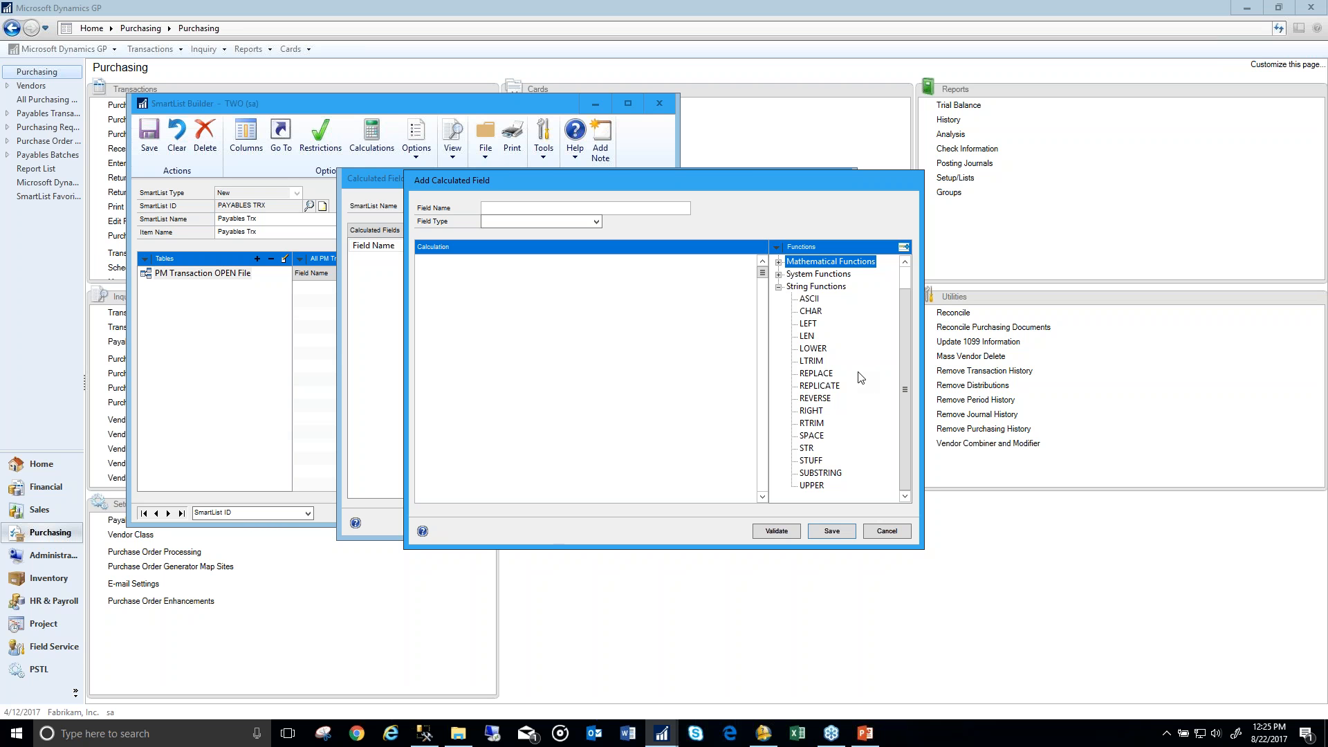
pyautogui.click(780, 275)
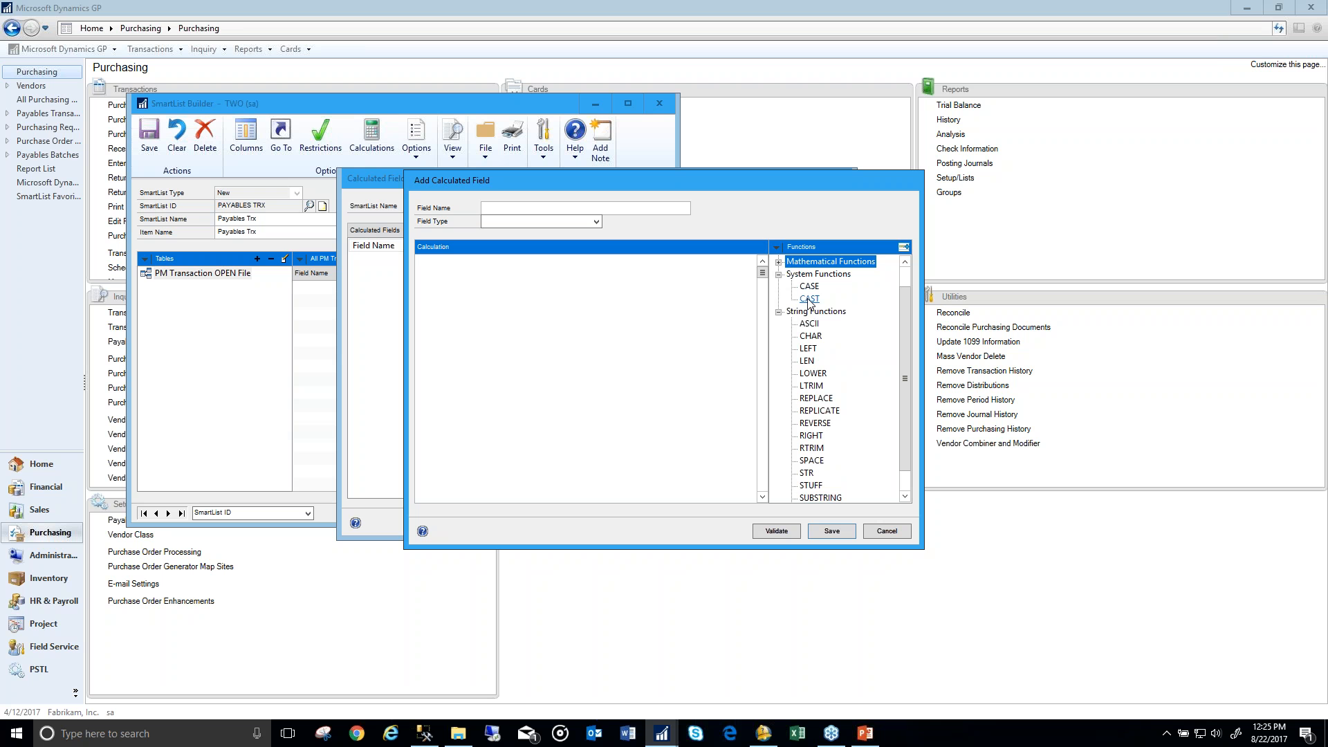
pyautogui.click(778, 262)
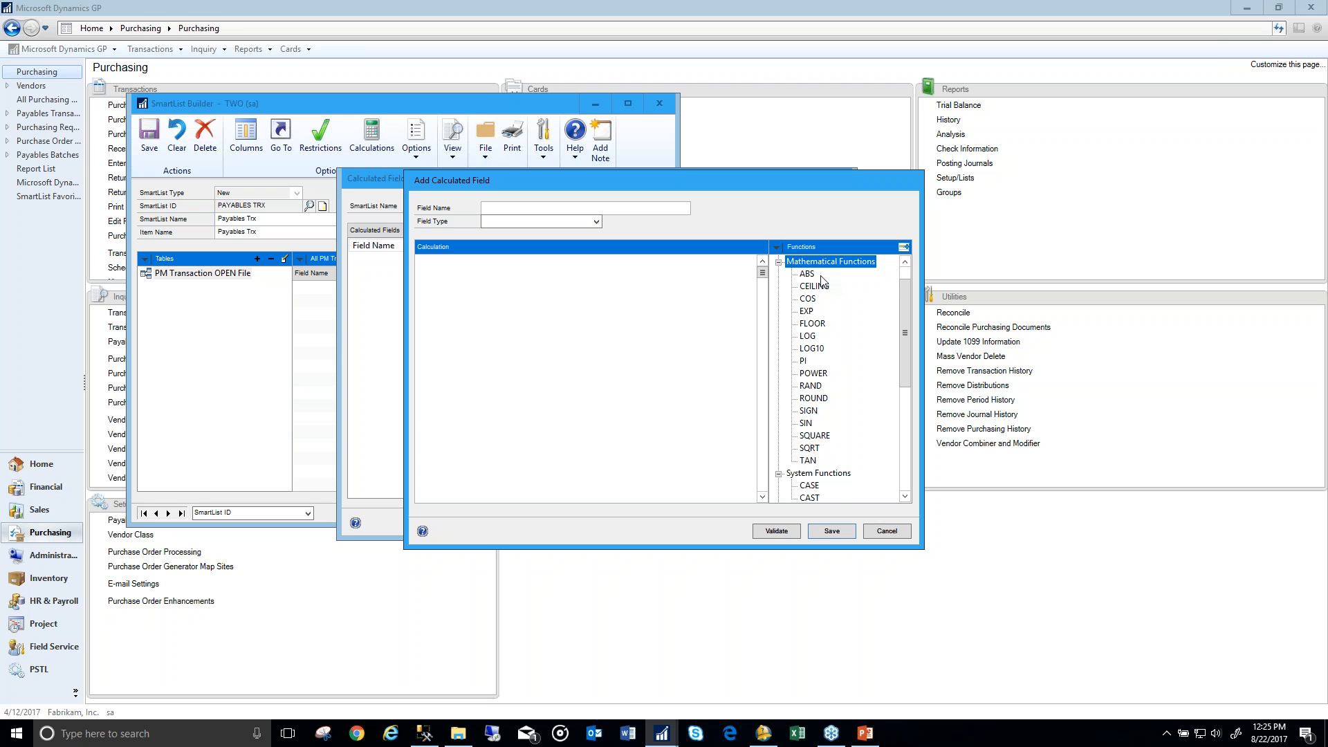
pyautogui.click(779, 262)
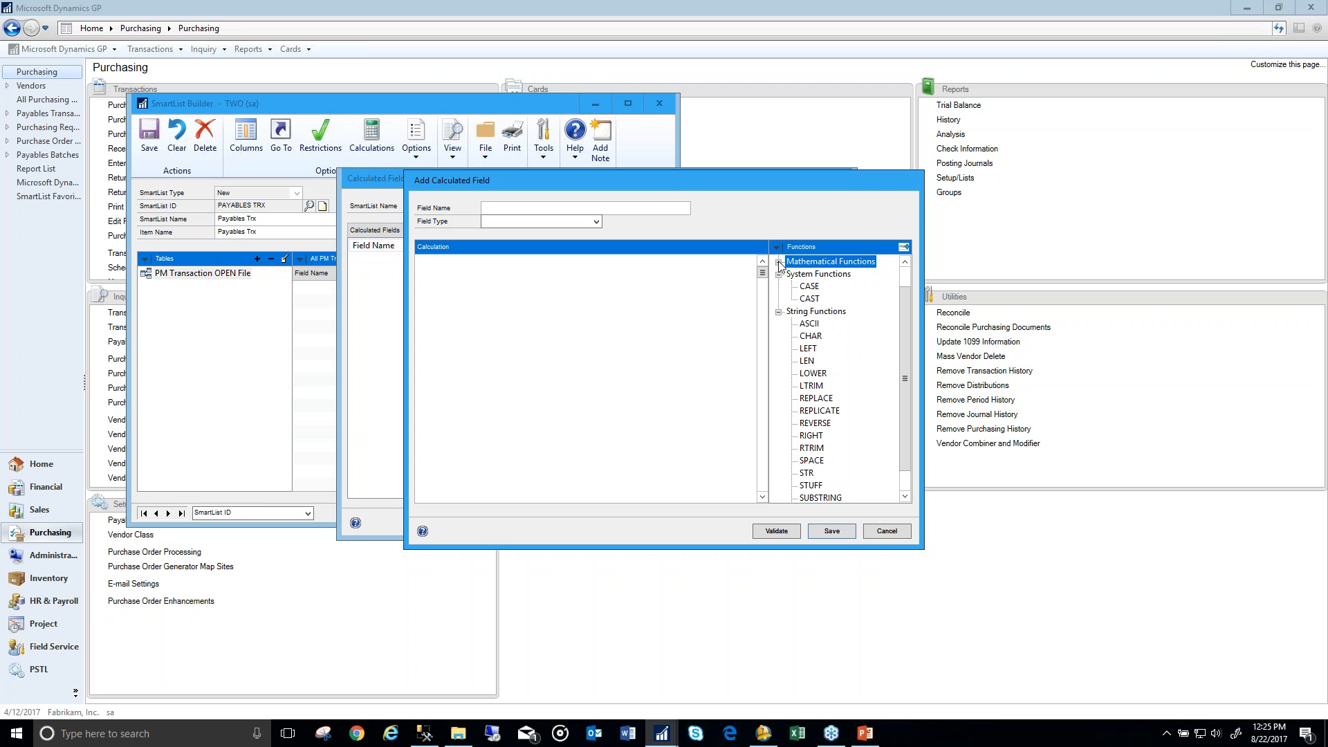
pyautogui.click(778, 275)
pyautogui.click(779, 287)
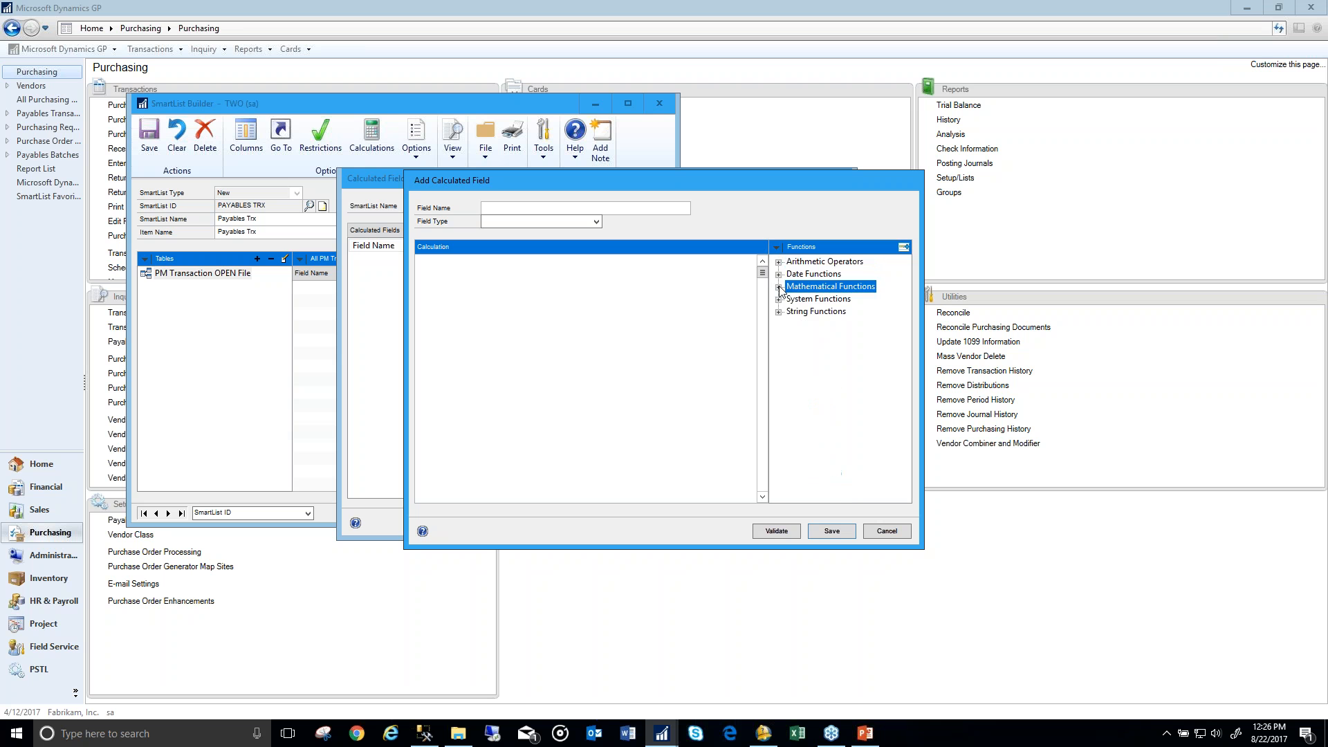
# Step: Build the calculation as Document Amount minus Current Trx Amount, using the fields of PM Transaction OPEN File
pyautogui.click(778, 248)
pyautogui.click(823, 264)
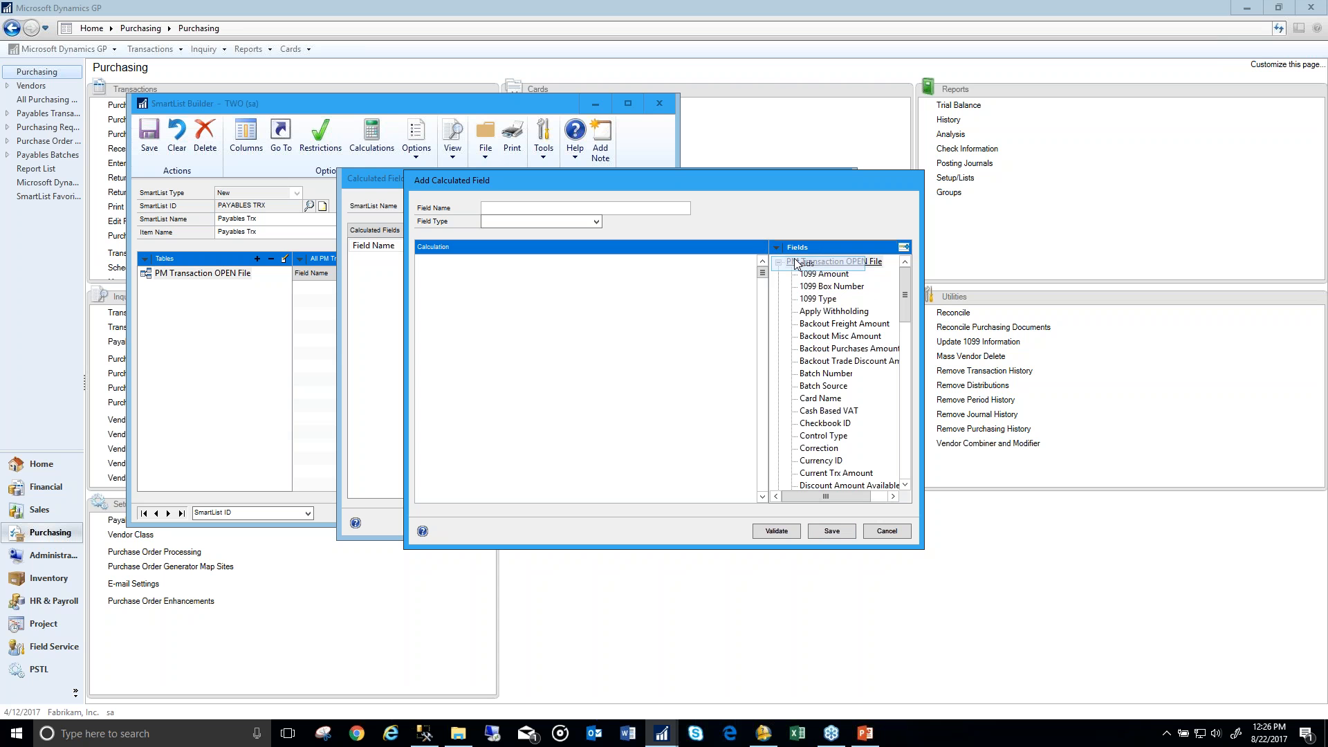
pyautogui.moveTo(905, 285); pyautogui.dragTo(907, 305)
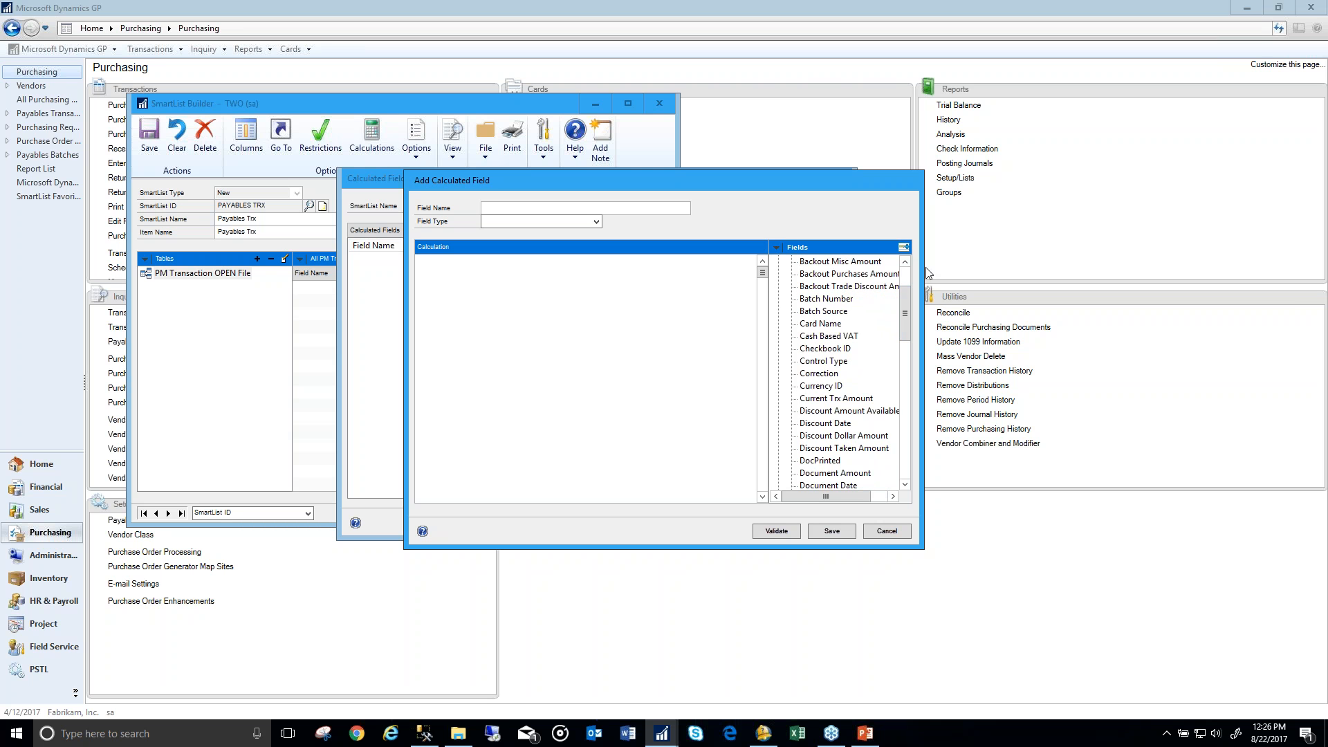
pyautogui.moveTo(906, 300); pyautogui.dragTo(906, 271)
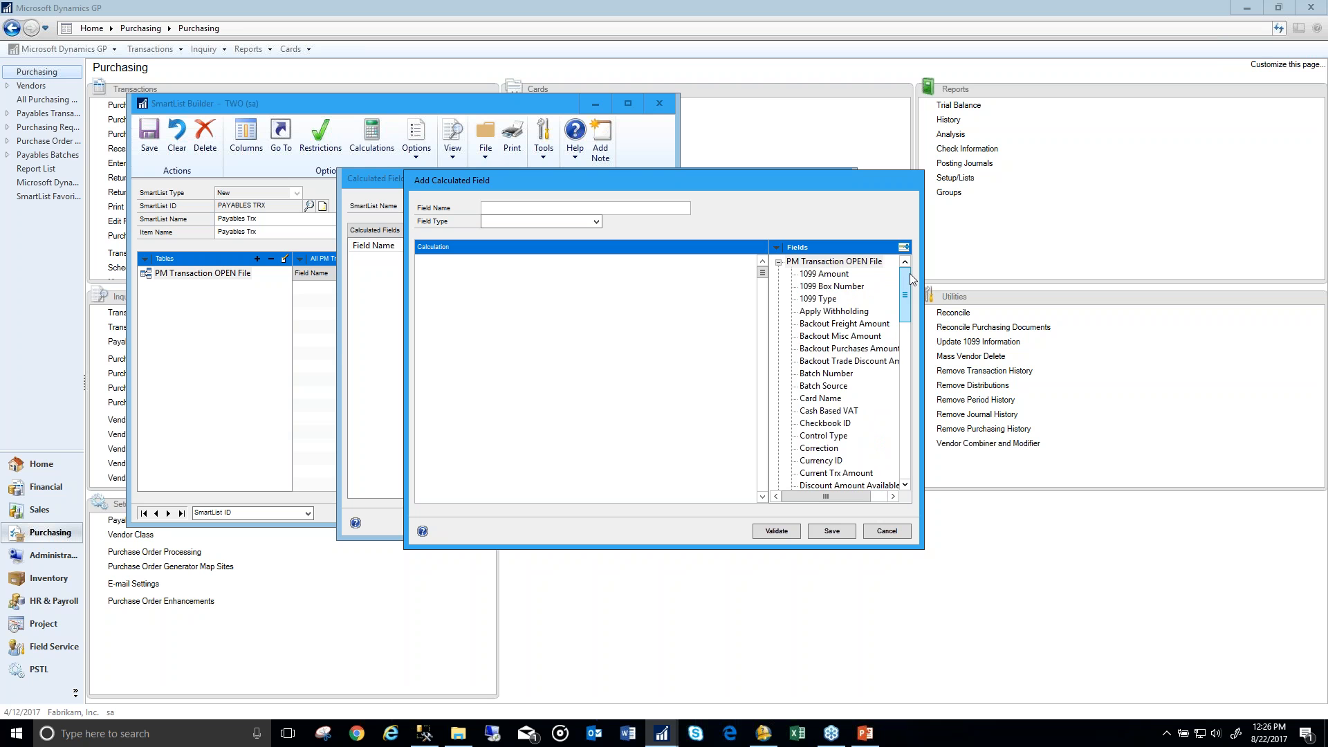
pyautogui.moveTo(910, 278); pyautogui.dragTo(921, 323)
pyautogui.click(835, 398)
pyautogui.doubleClick(834, 398)
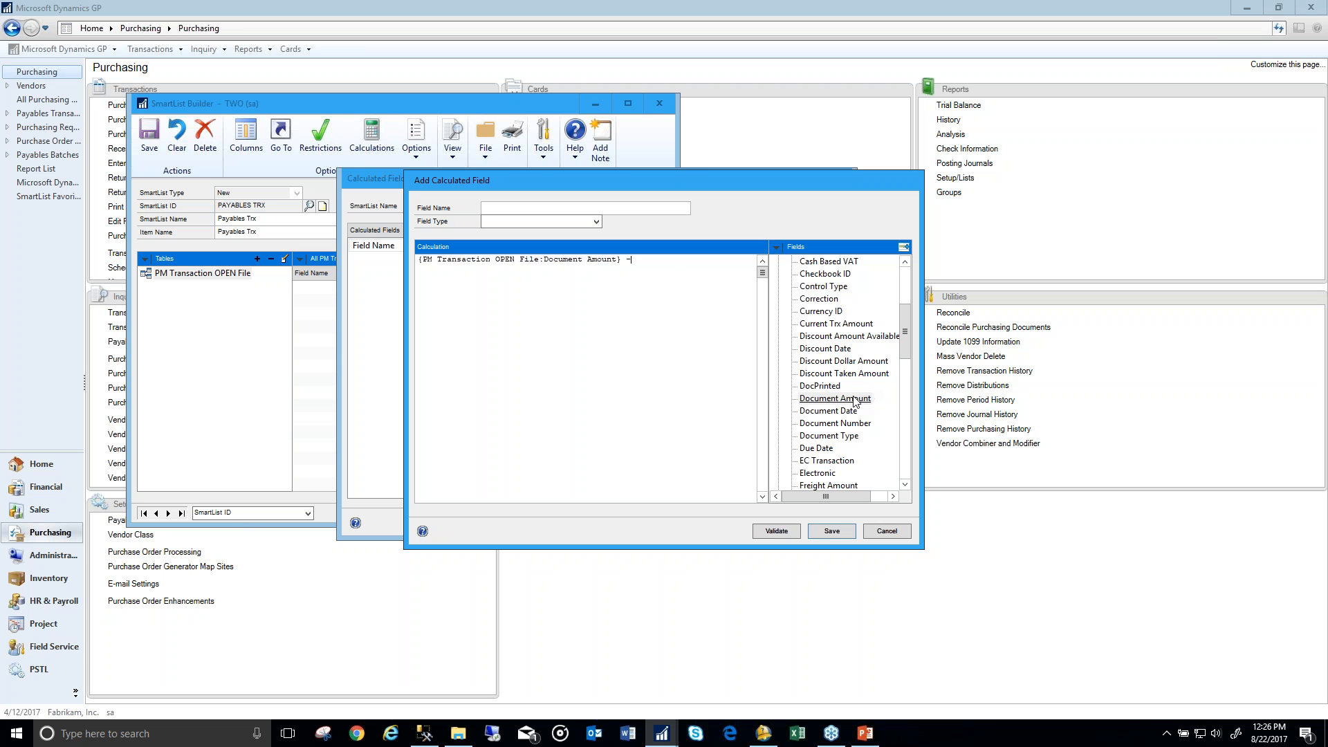
pyautogui.doubleClick(837, 324)
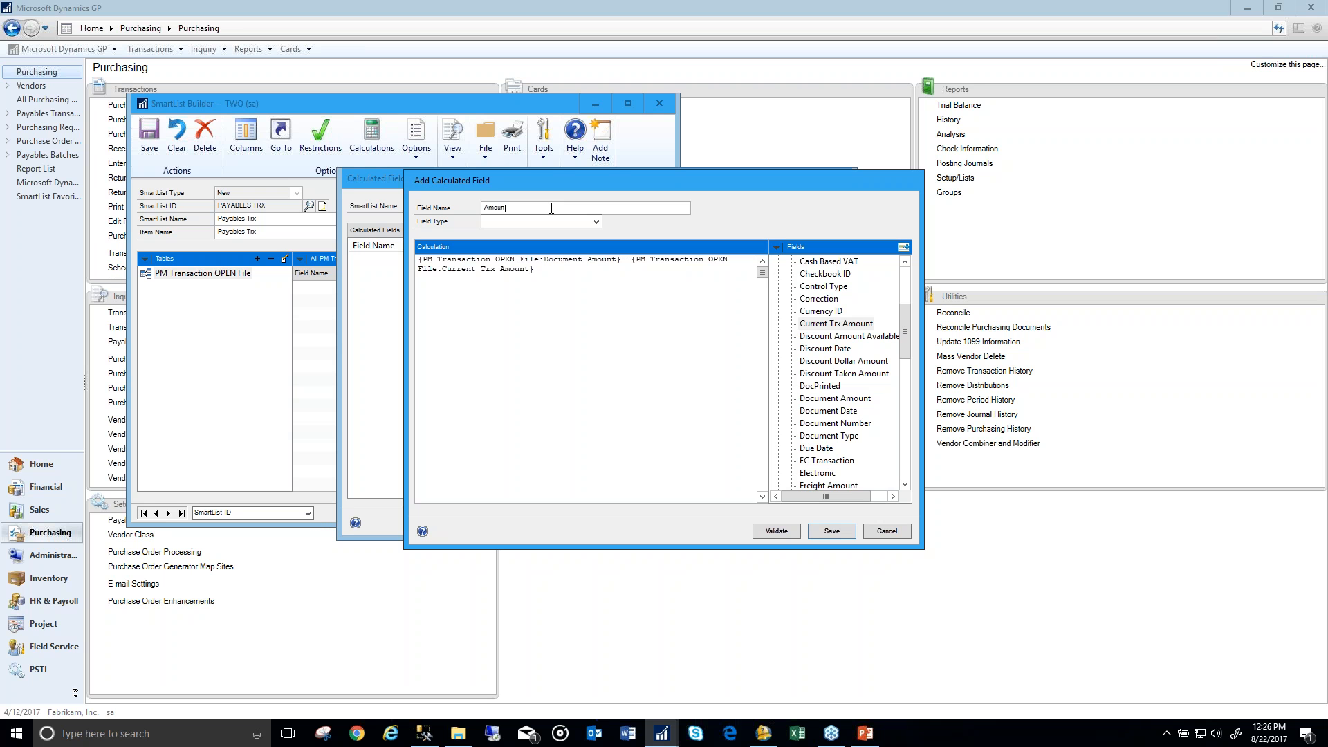
# Step: Name the calculated field Amount Paid and set its field type to Currency
pyautogui.press('Tab')
pyautogui.hotkey('alt', 'Down')
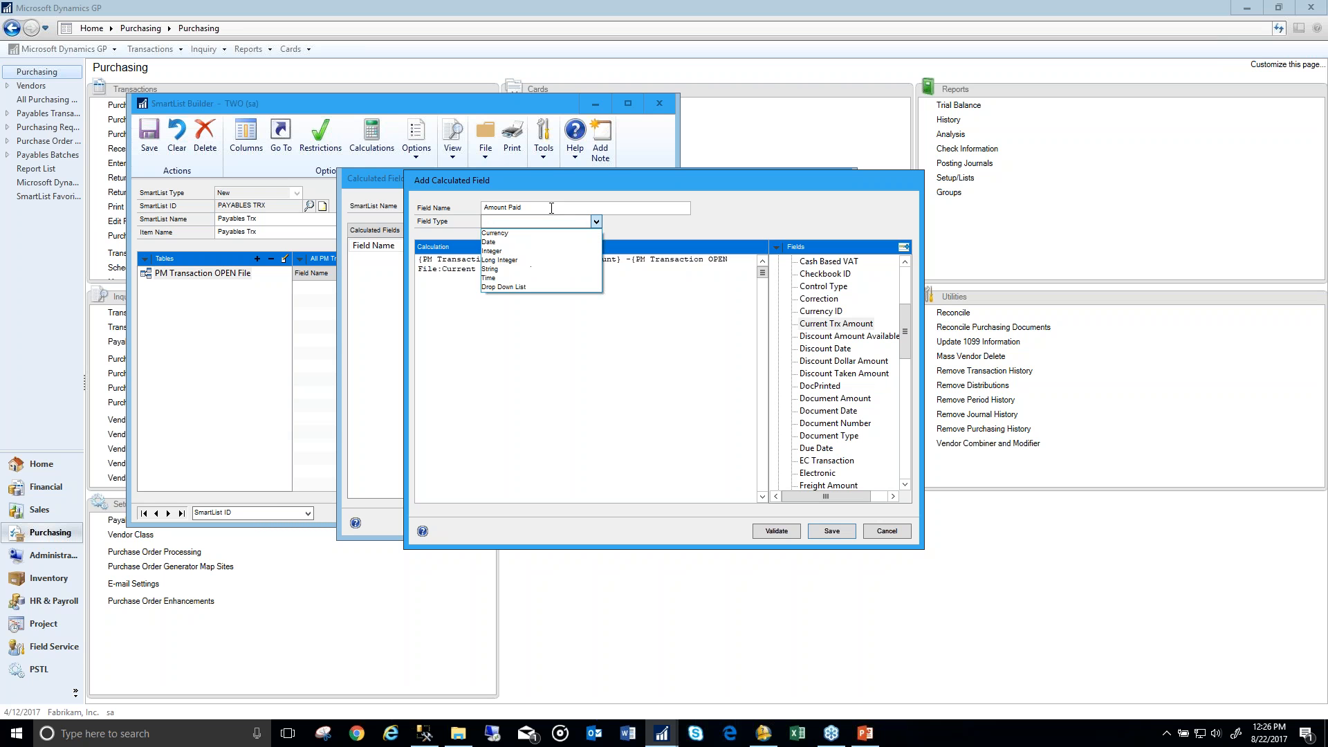
pyautogui.press('Down')
pyautogui.press('Return')
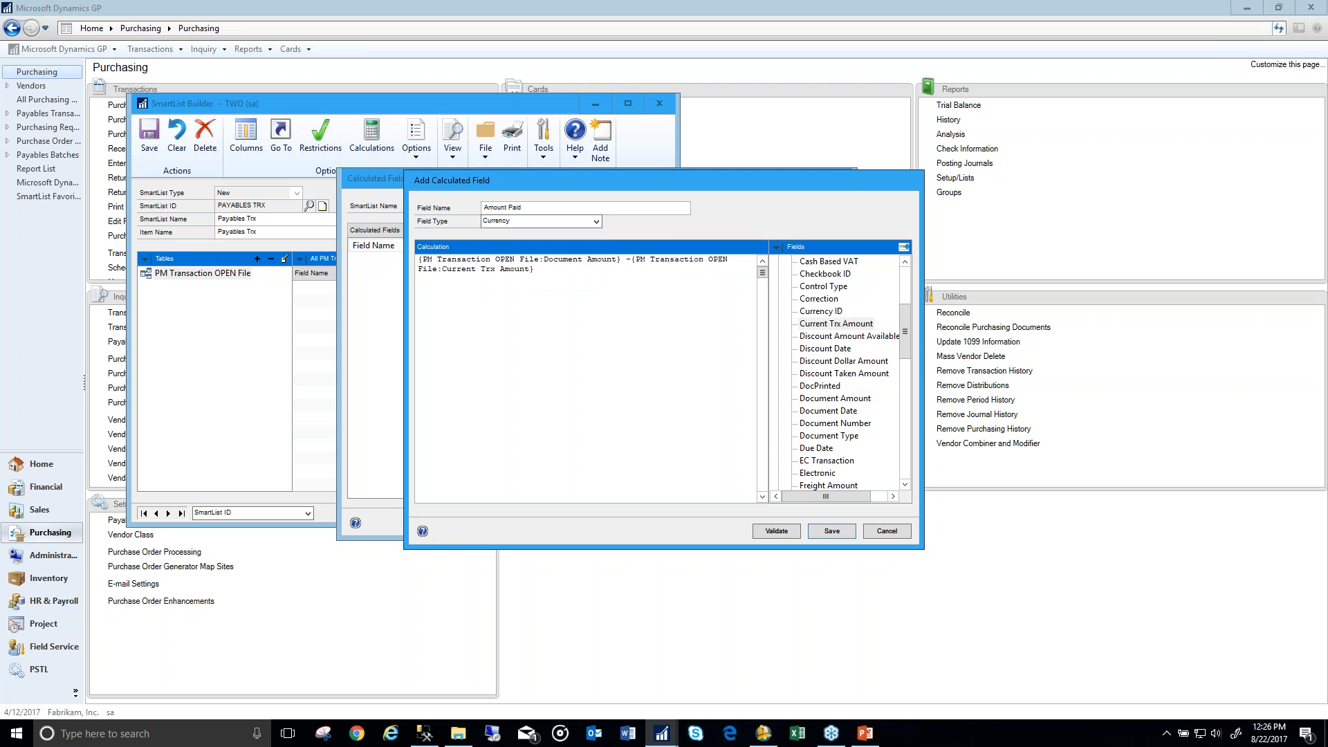
# Step: Save the Amount Paid calculated field, then reopen it and validate its calculation
pyautogui.hotkey('alt', 's')
pyautogui.doubleClick(579, 263)
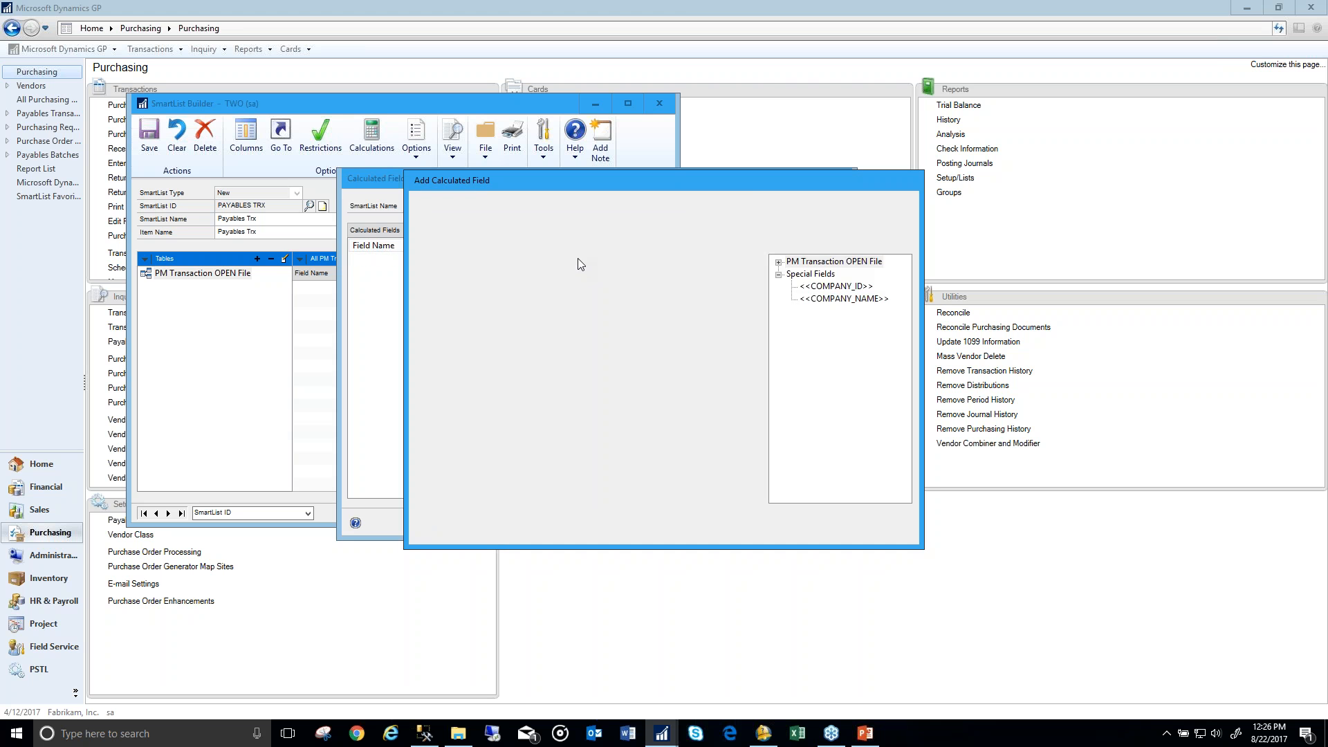
pyautogui.click(776, 531)
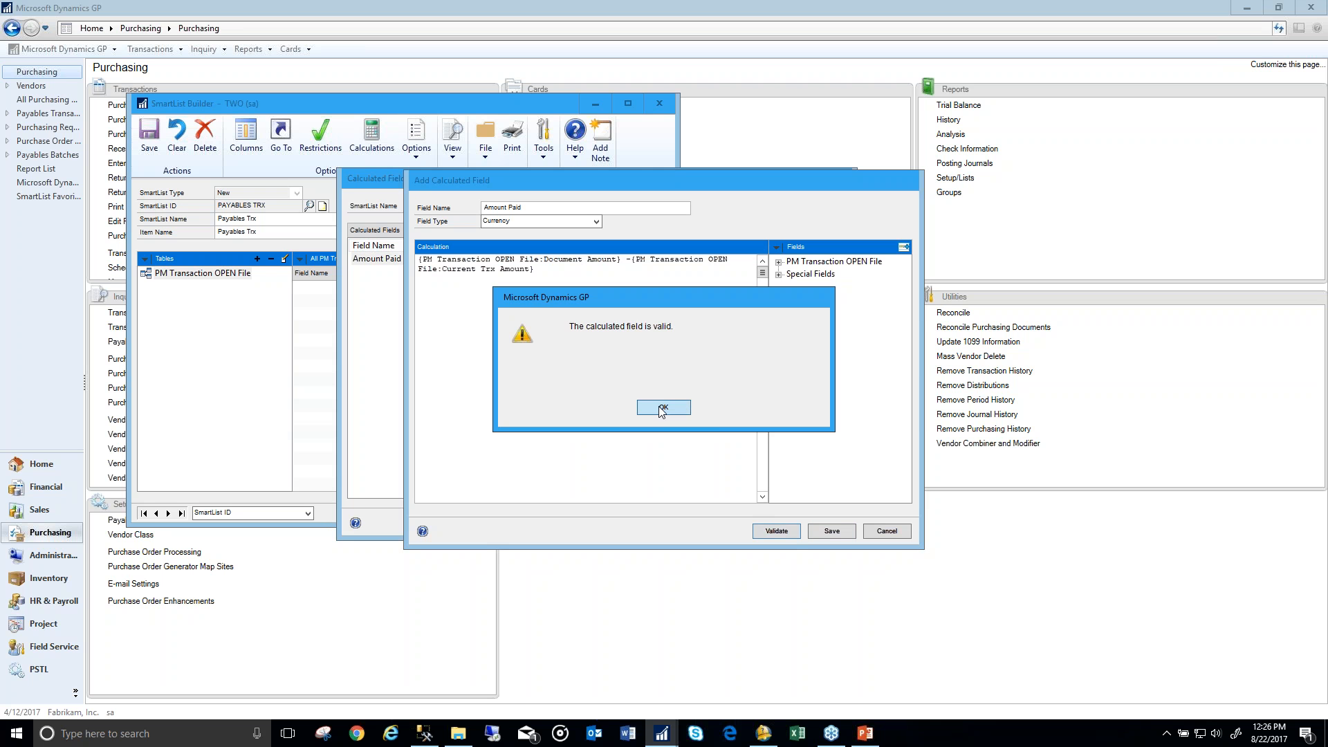
pyautogui.click(663, 409)
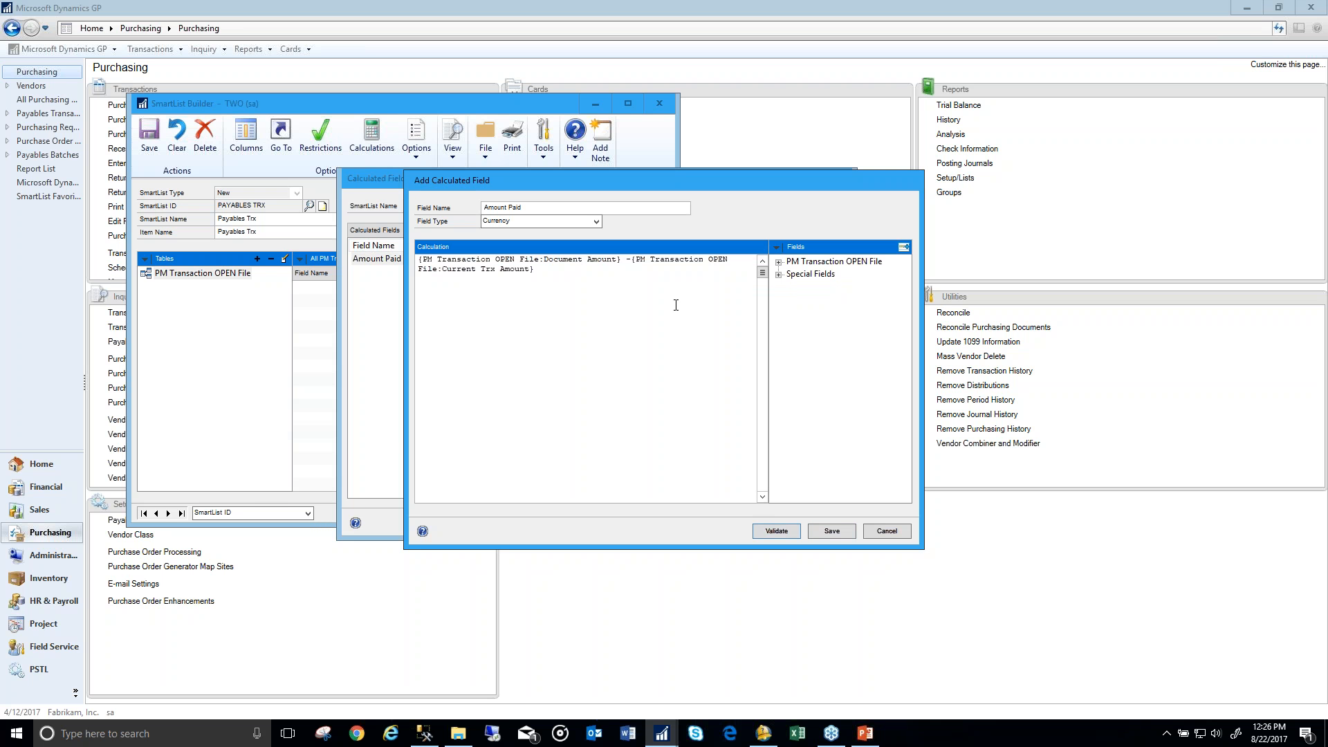
# Step: Display the function categories for the Amount Paid calculation, then save the field and close the calculated fields
pyautogui.click(776, 247)
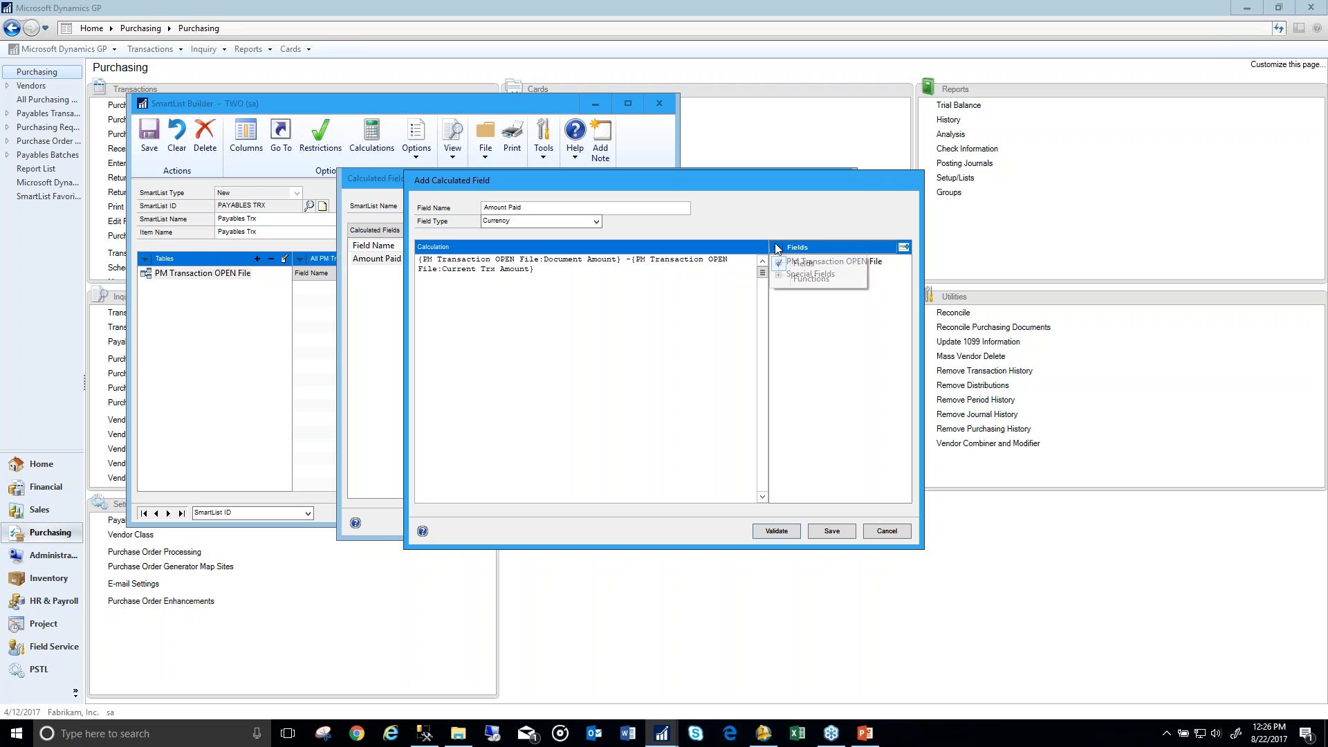
pyautogui.click(806, 278)
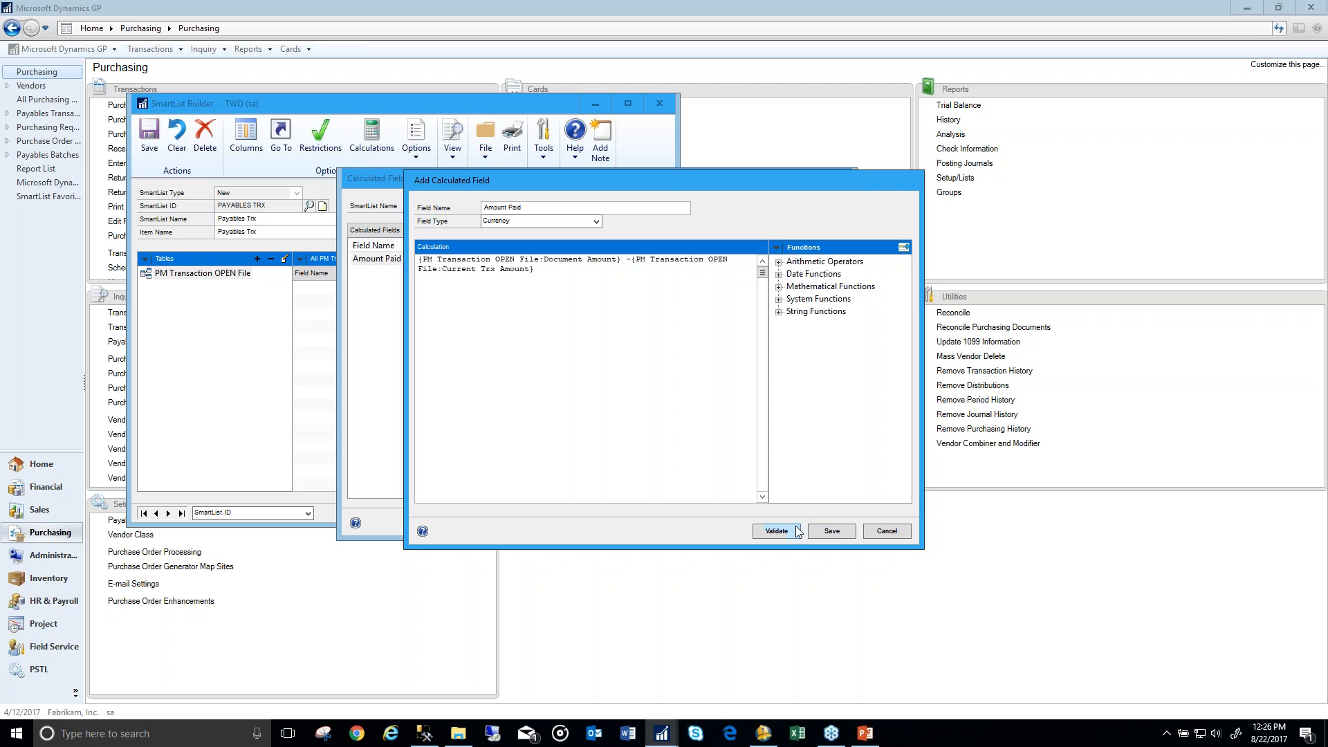
pyautogui.click(839, 531)
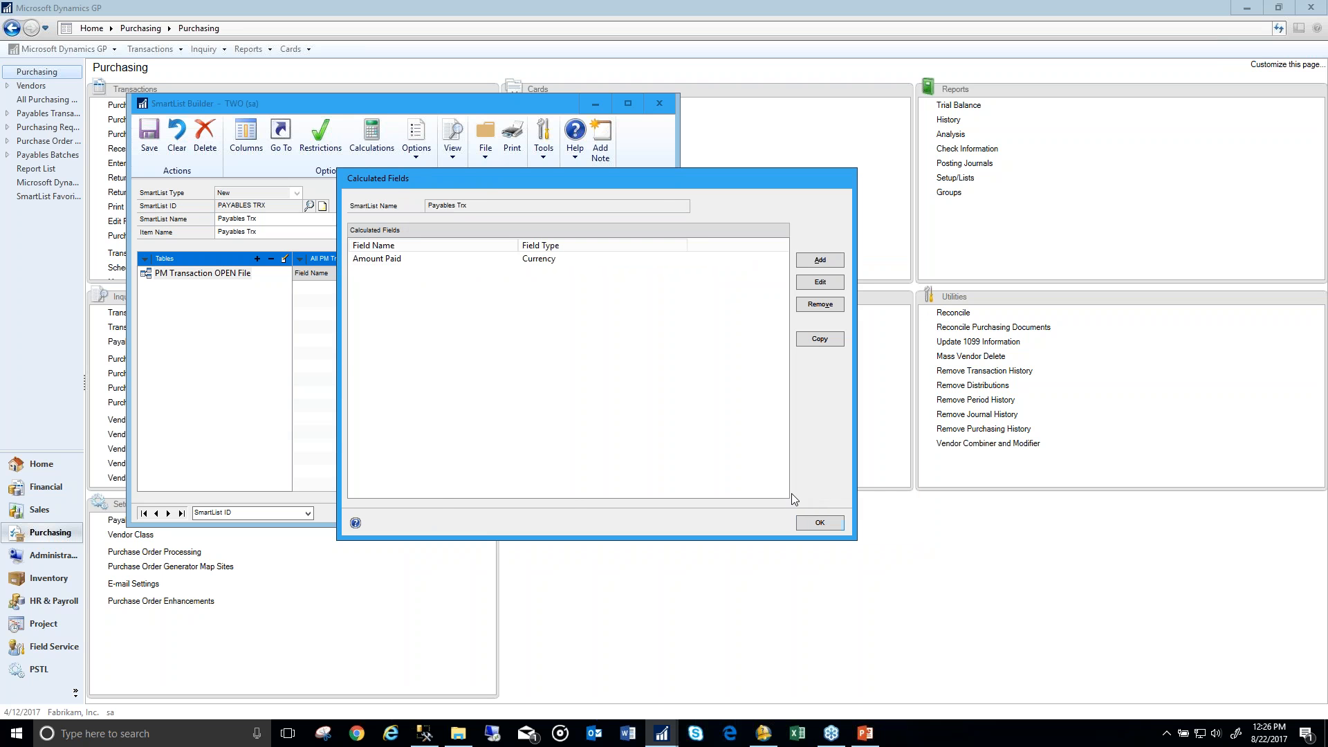
pyautogui.click(824, 516)
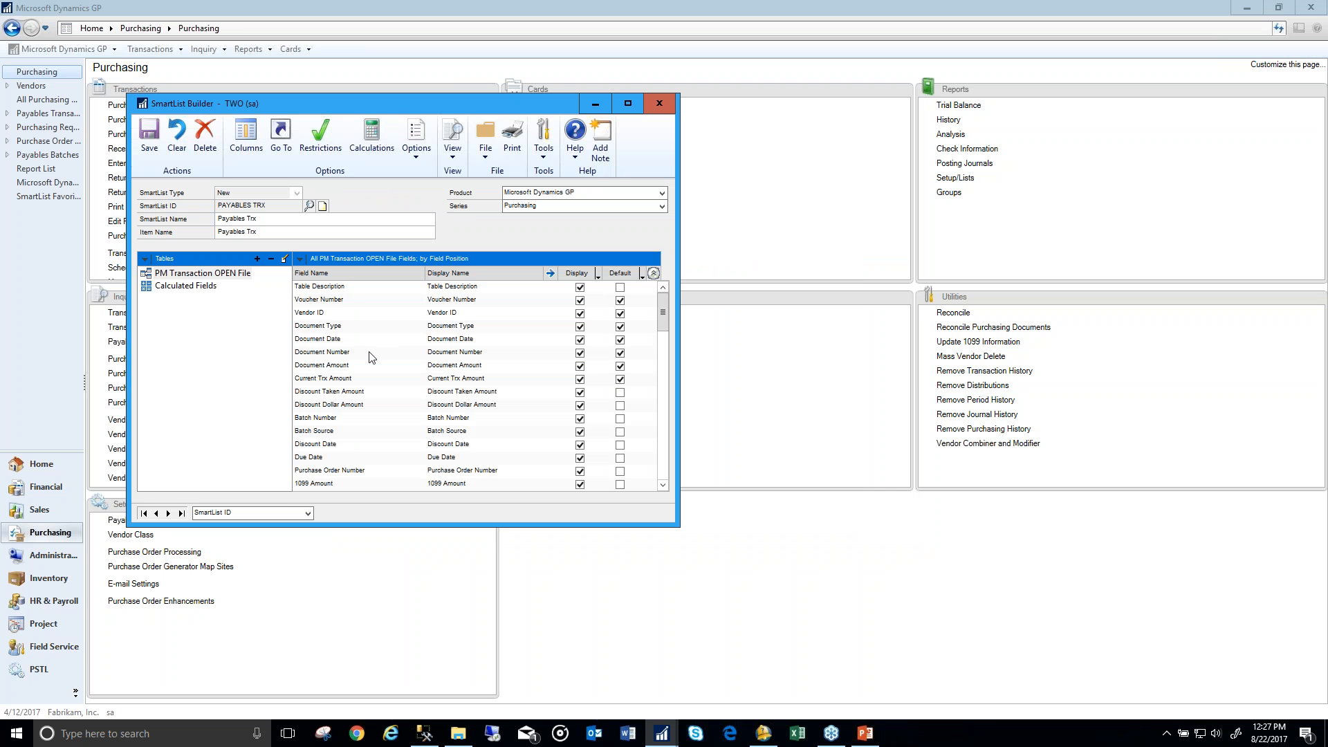
# Step: Make the Amount Paid calculated field a default column and return to the PM Transaction OPEN File fields
pyautogui.click(179, 287)
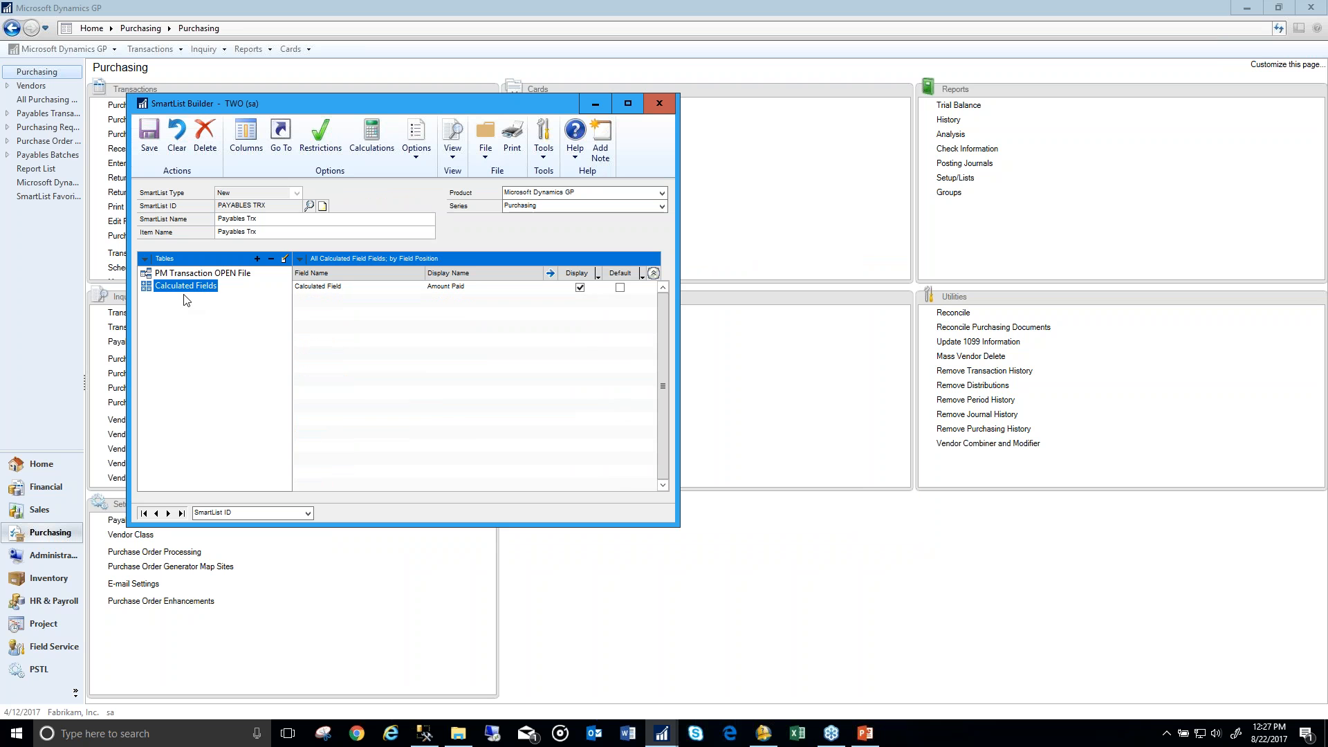
pyautogui.click(620, 288)
pyautogui.click(220, 275)
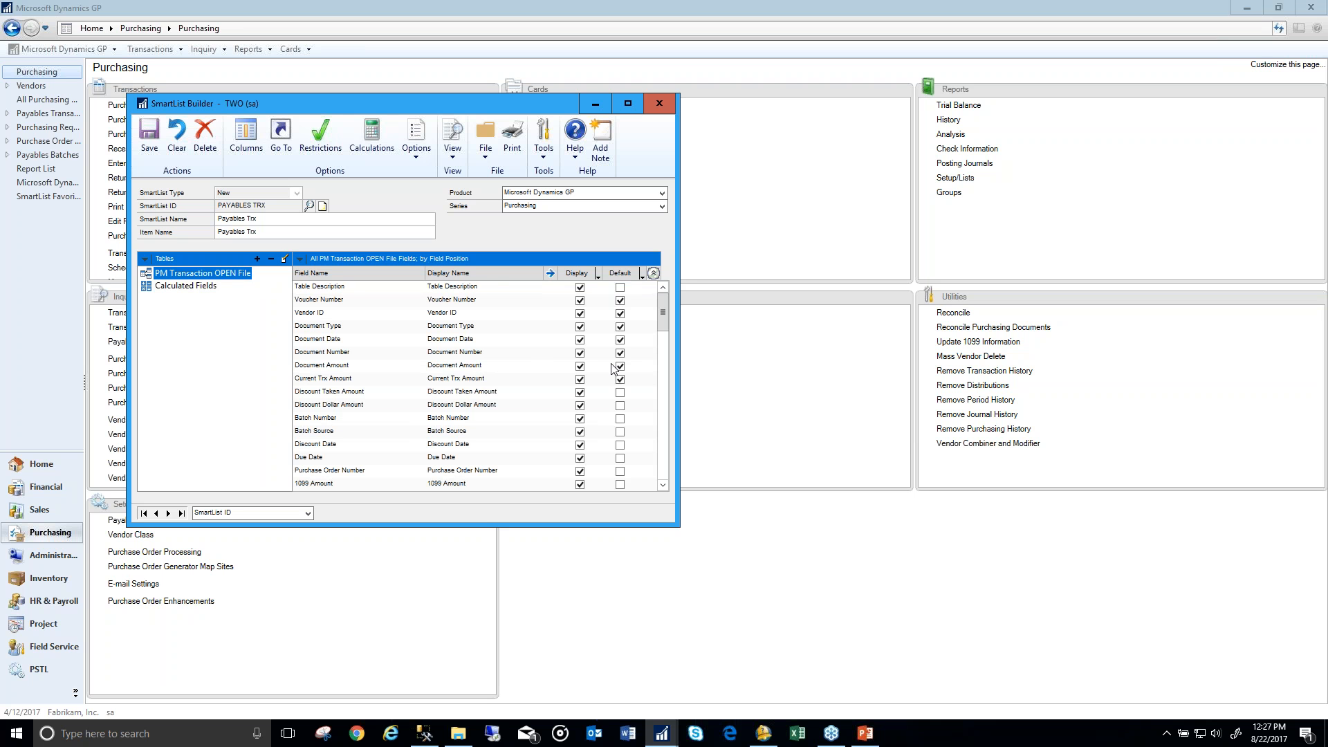
pyautogui.click(190, 286)
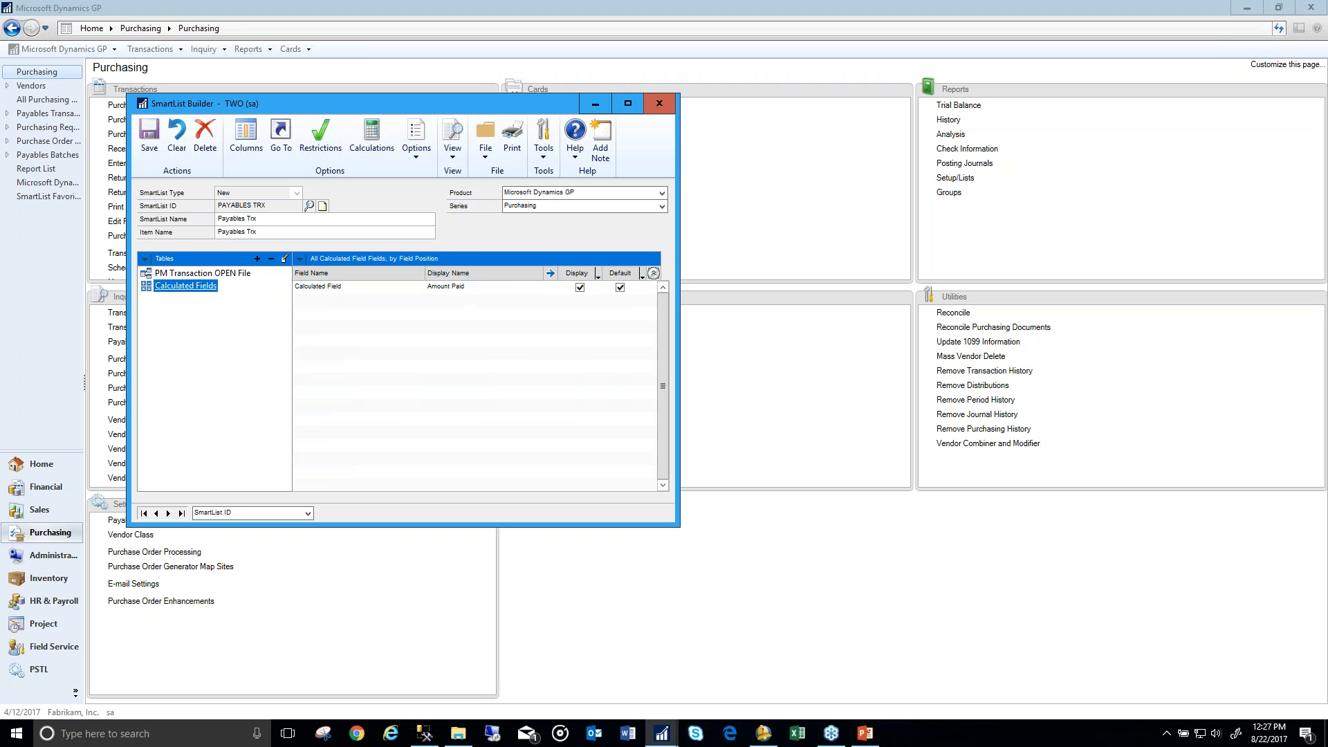
pyautogui.click(204, 275)
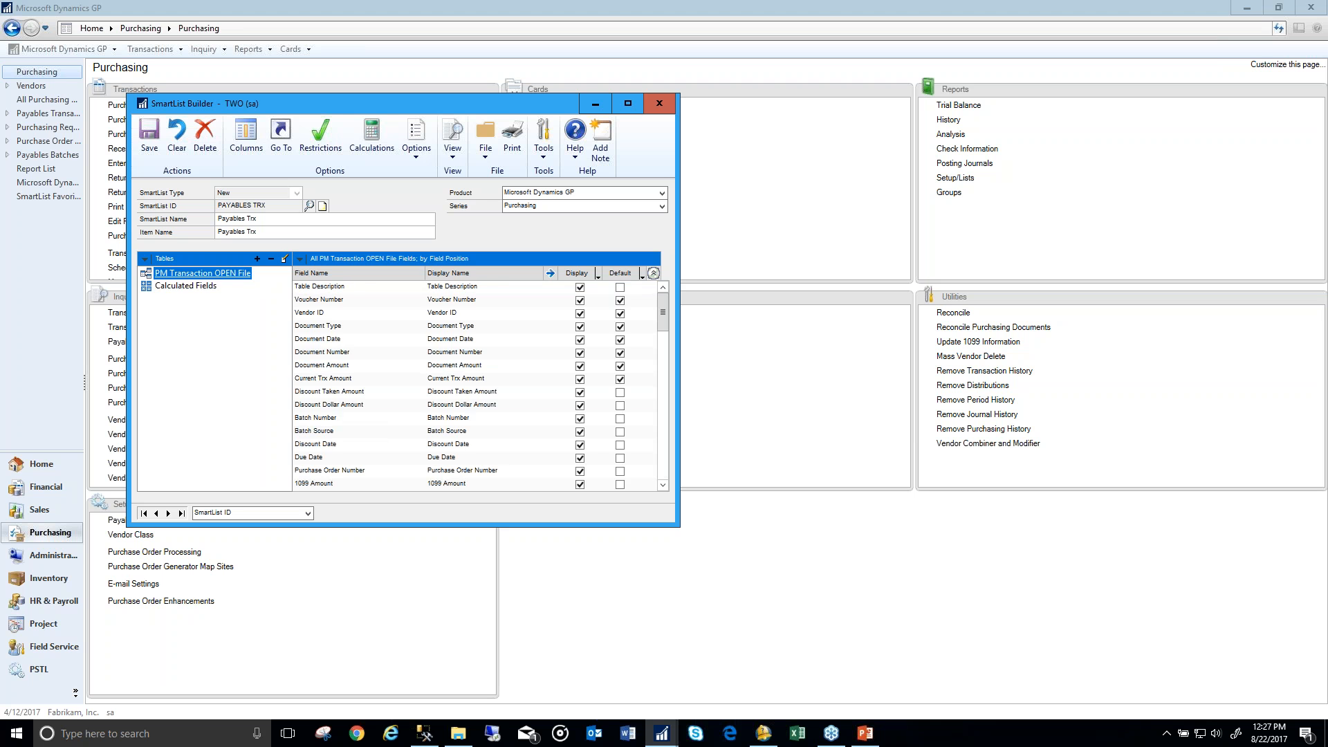
# Step: Try out the Summary SmartList option and examine the summary methods offered for the 1099 Amount field
pyautogui.click(409, 147)
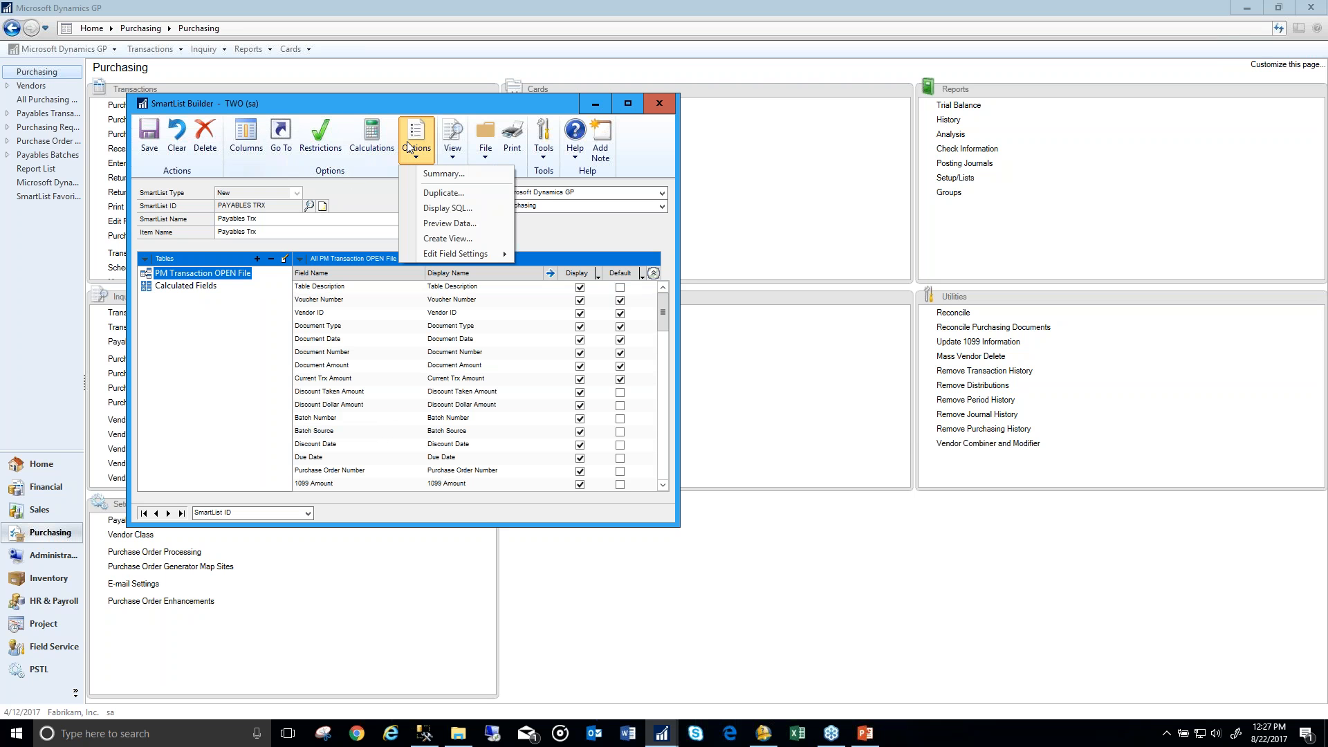
pyautogui.click(439, 176)
pyautogui.moveTo(473, 211); pyautogui.dragTo(321, 181)
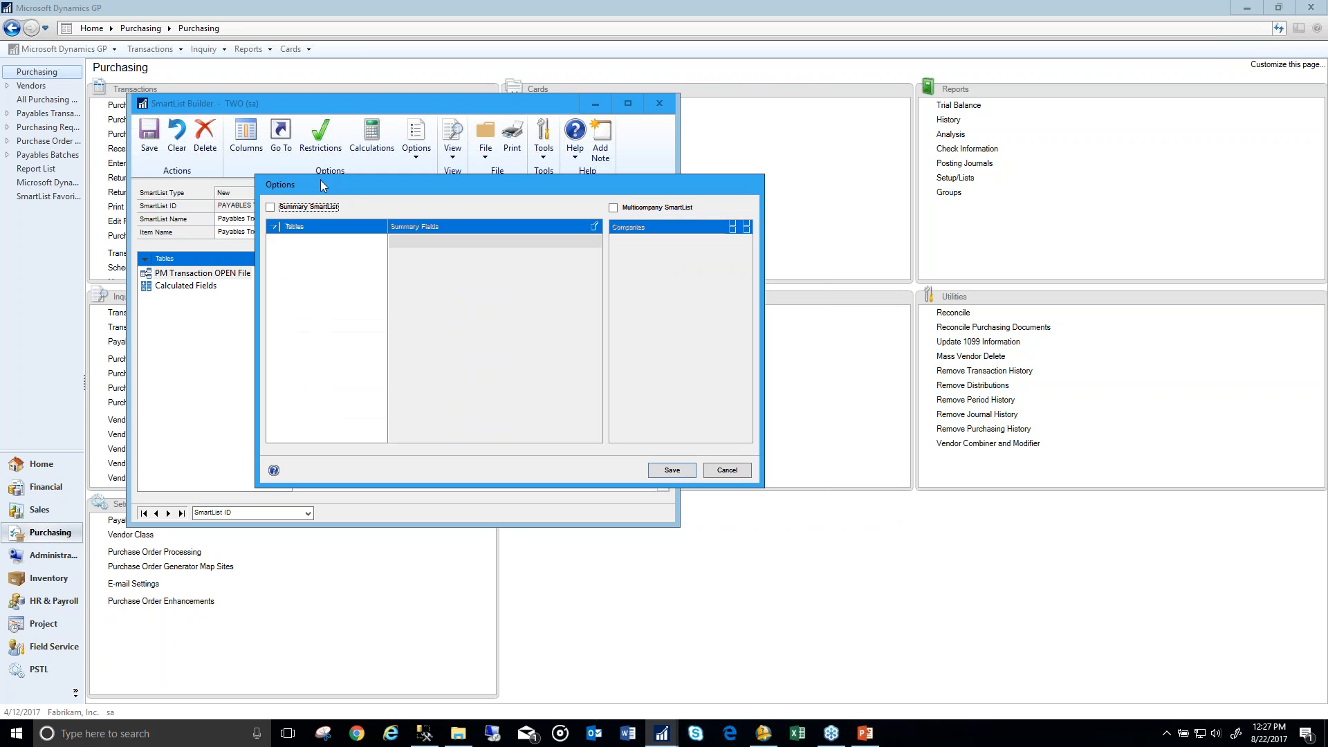
pyautogui.click(270, 208)
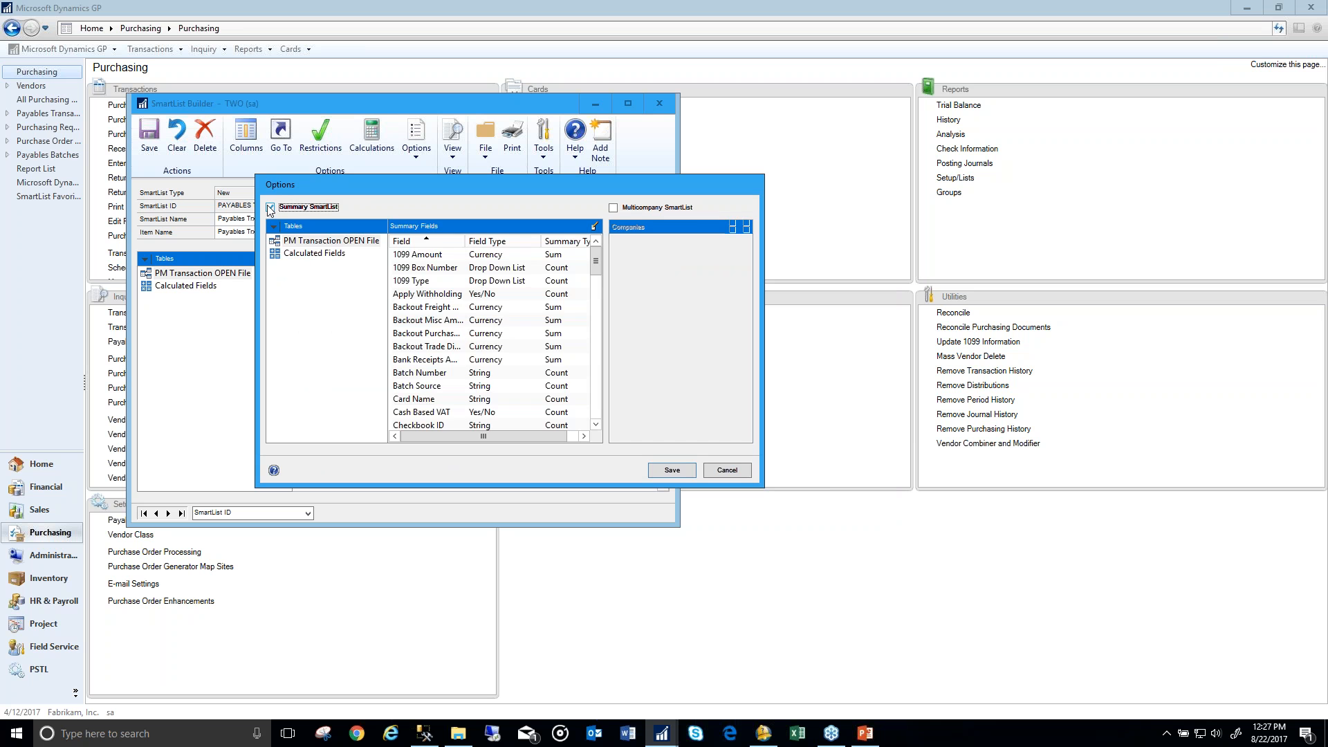
pyautogui.moveTo(599, 266); pyautogui.dragTo(601, 215)
pyautogui.click(567, 261)
pyautogui.doubleClick(567, 260)
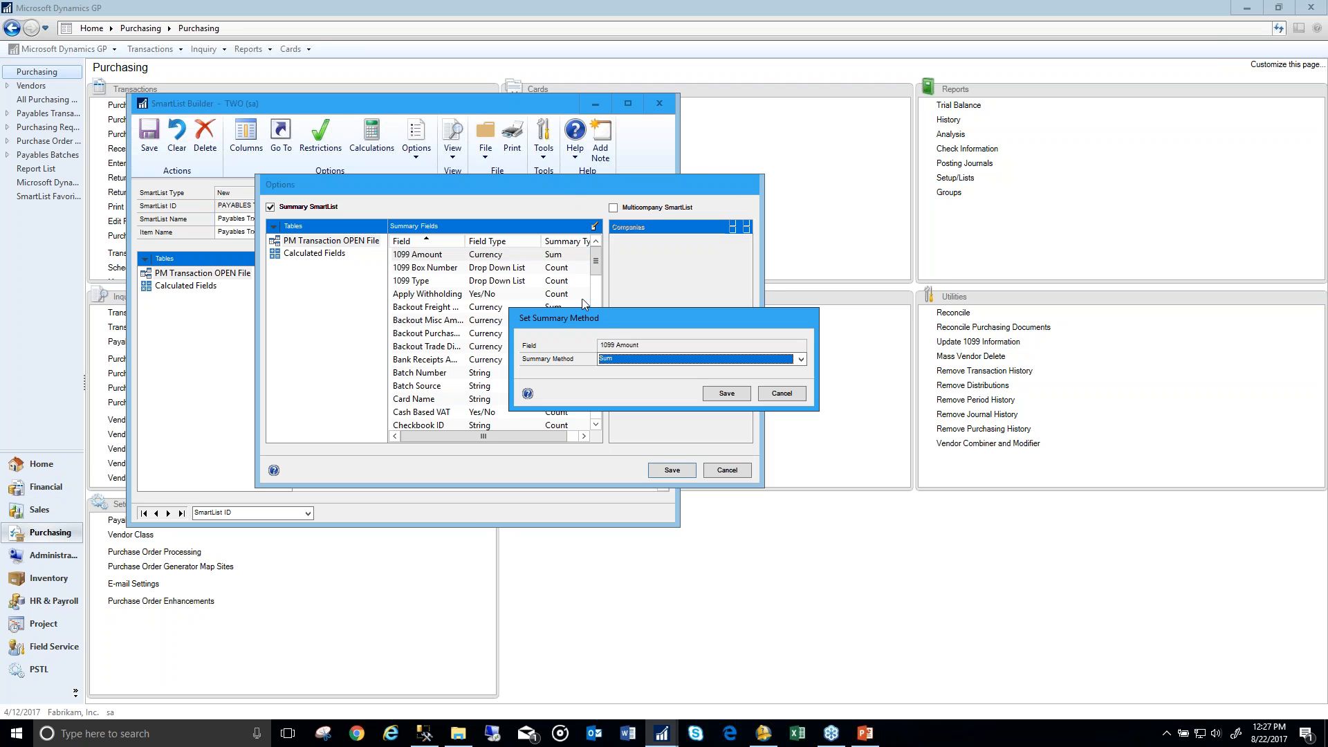
pyautogui.click(642, 359)
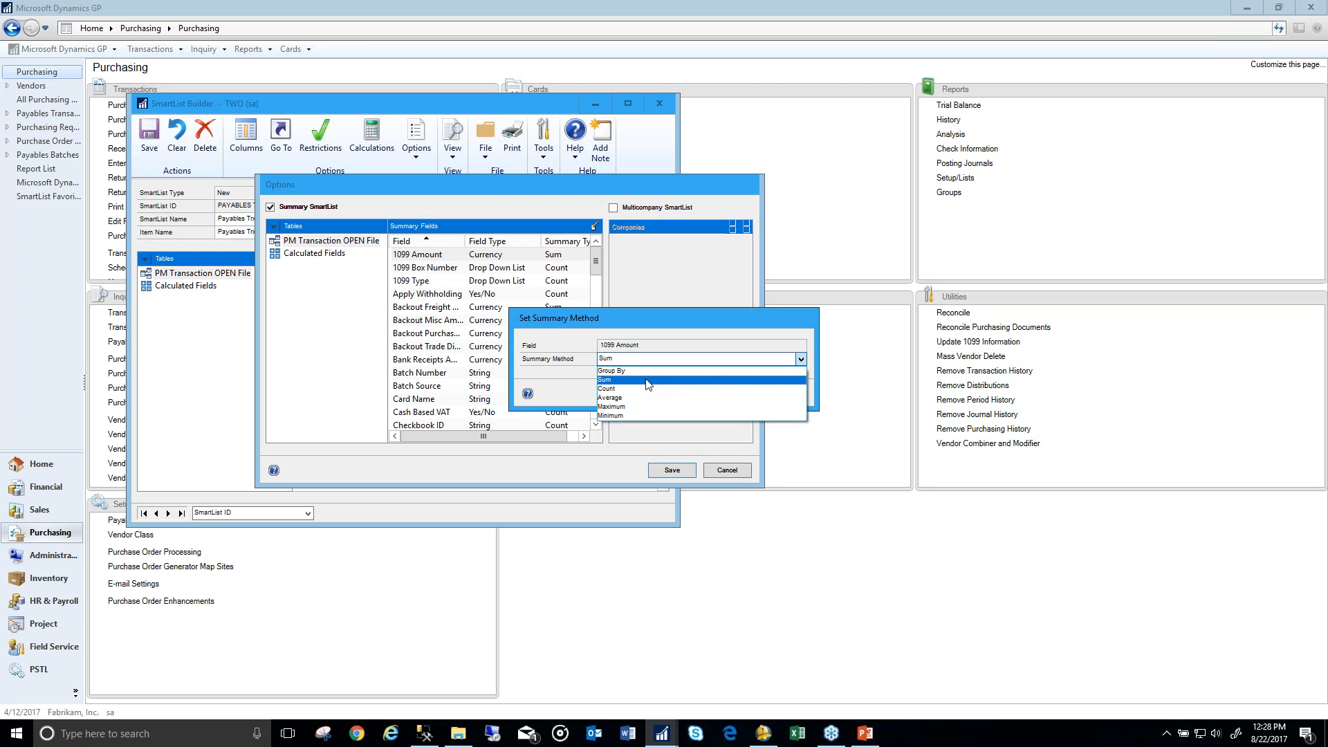
pyautogui.click(645, 380)
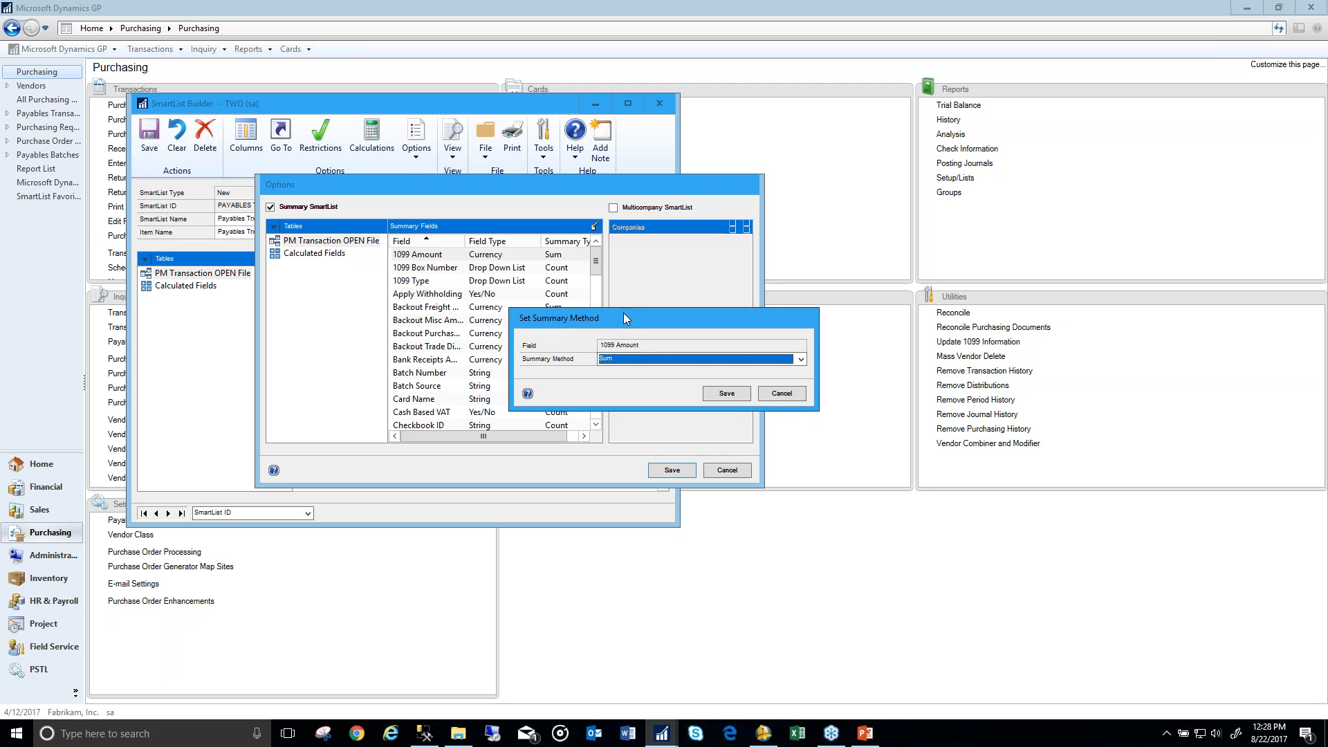
pyautogui.click(778, 392)
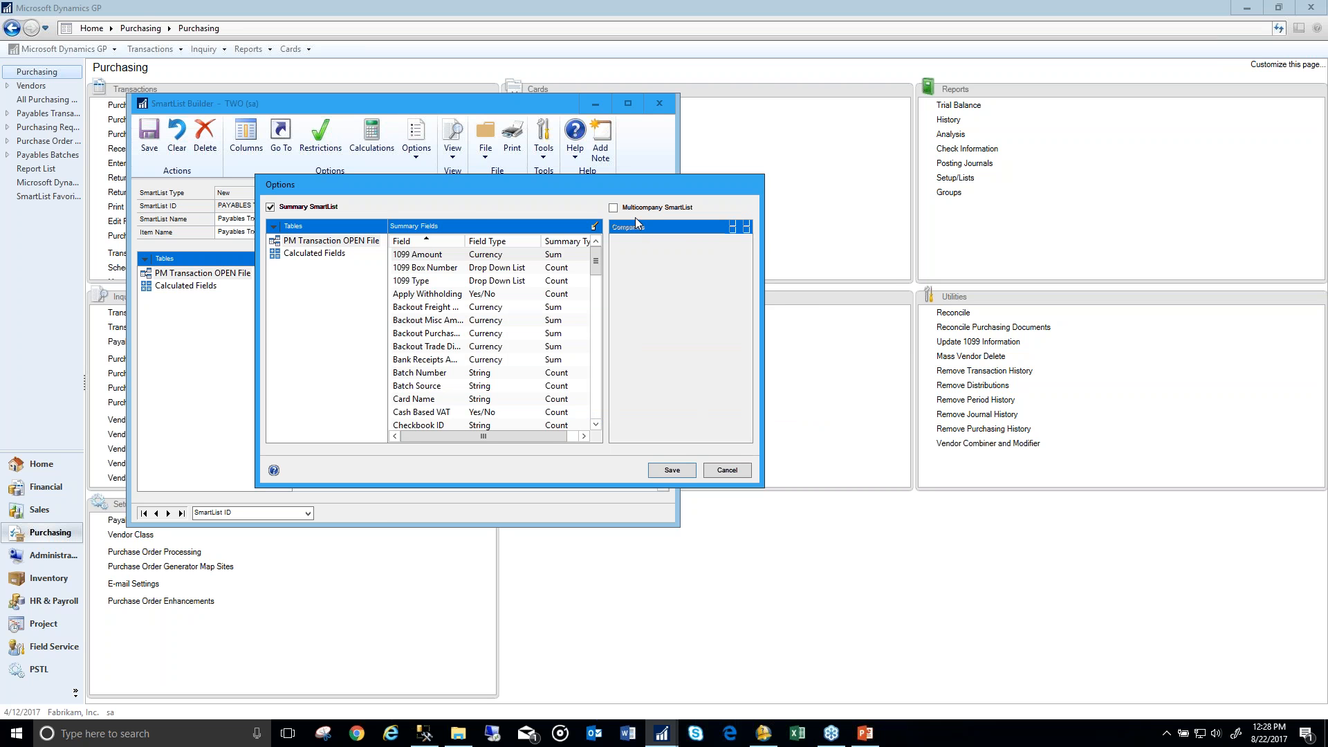
# Step: Turn Summary SmartList off, try the Multicompany SmartList option, and save the options with both disabled
pyautogui.click(319, 207)
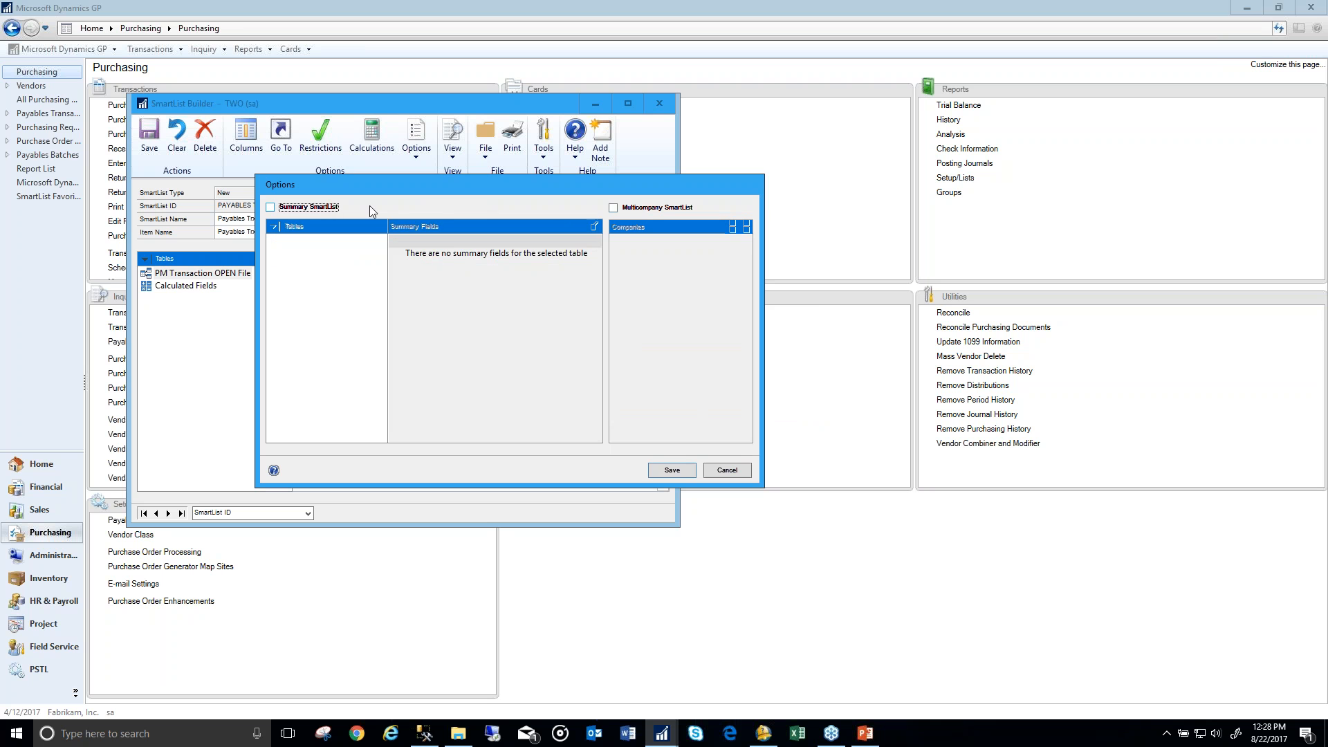
pyautogui.click(654, 209)
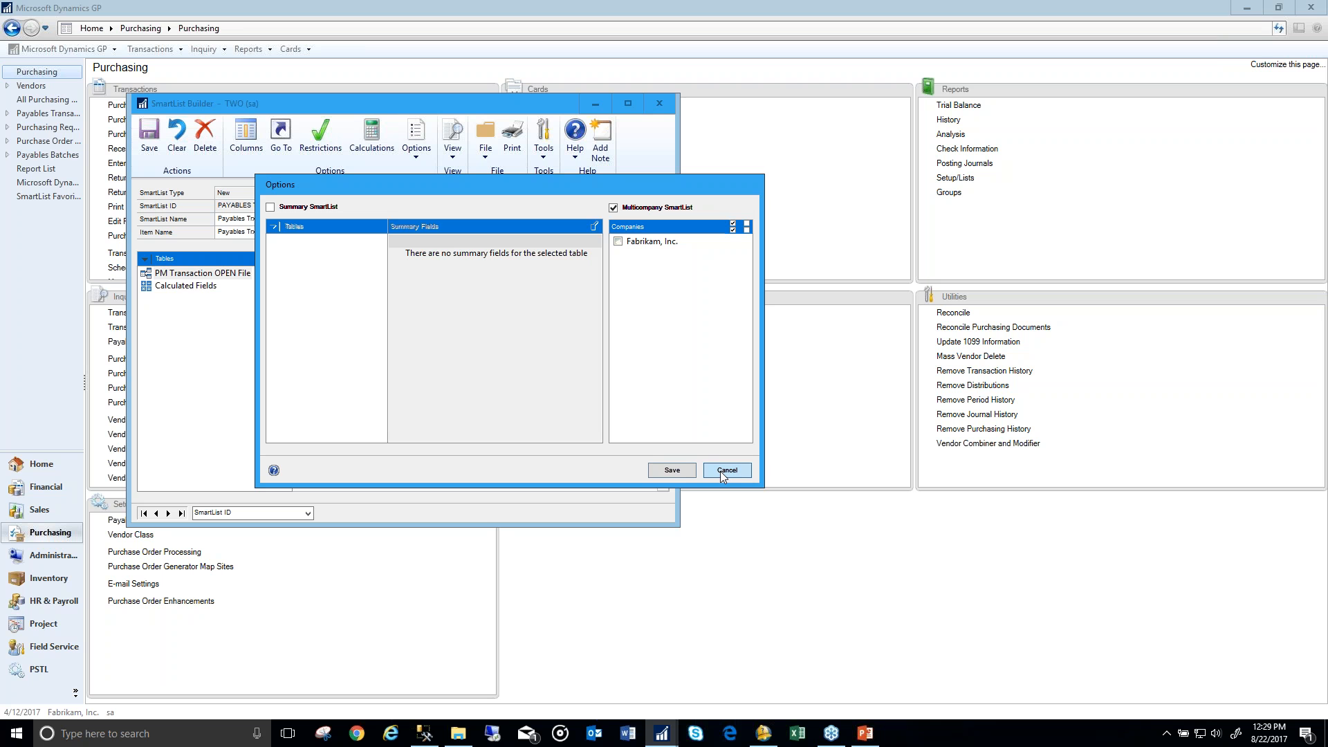
pyautogui.click(612, 208)
pyautogui.click(671, 471)
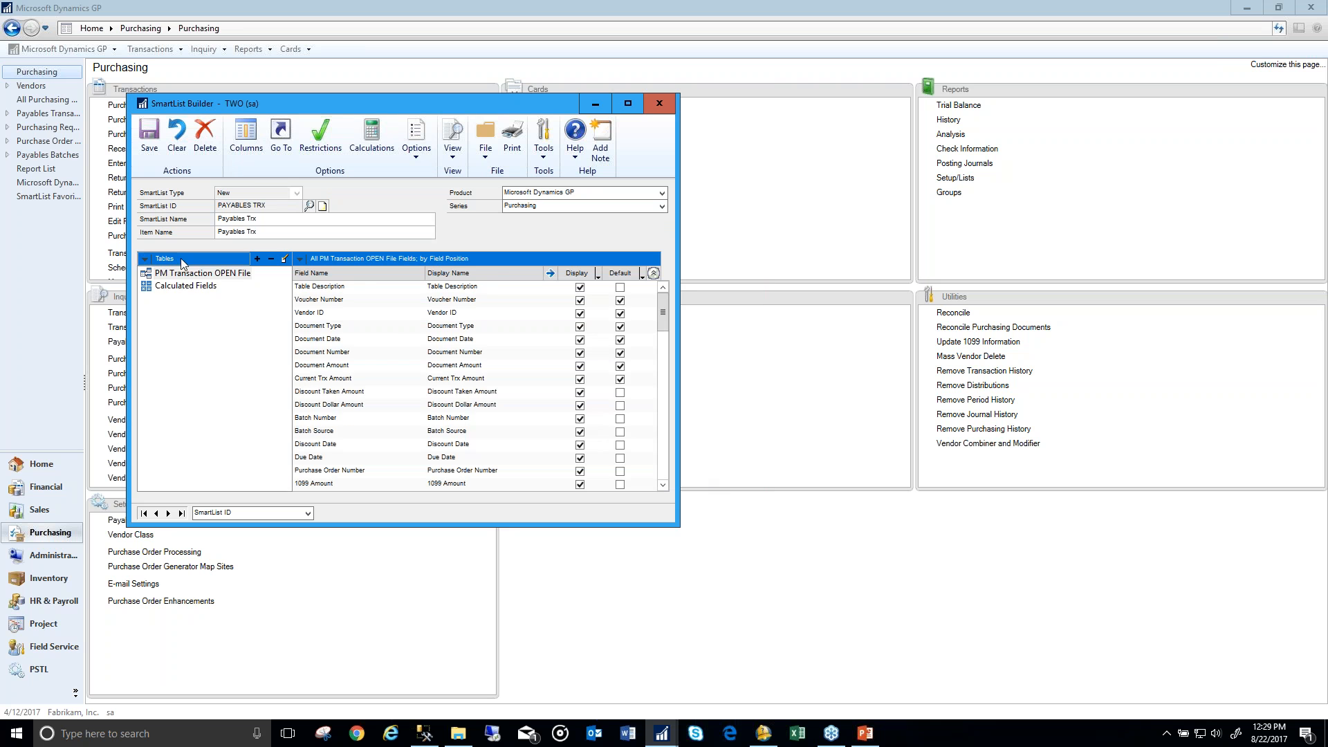
# Step: Review the calculated and PM Transaction OPEN File fields, then save the Payables Trx SmartList and close SmartList Builder
pyautogui.click(179, 285)
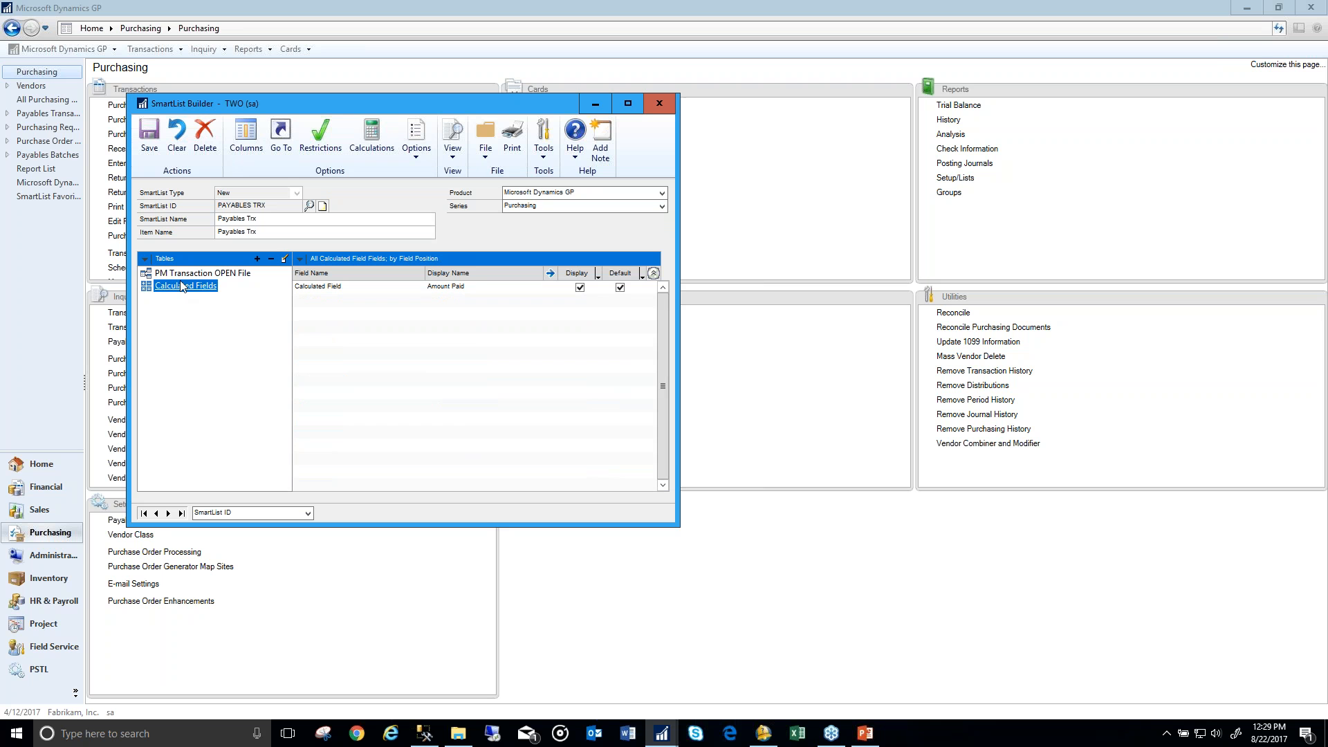
pyautogui.click(195, 274)
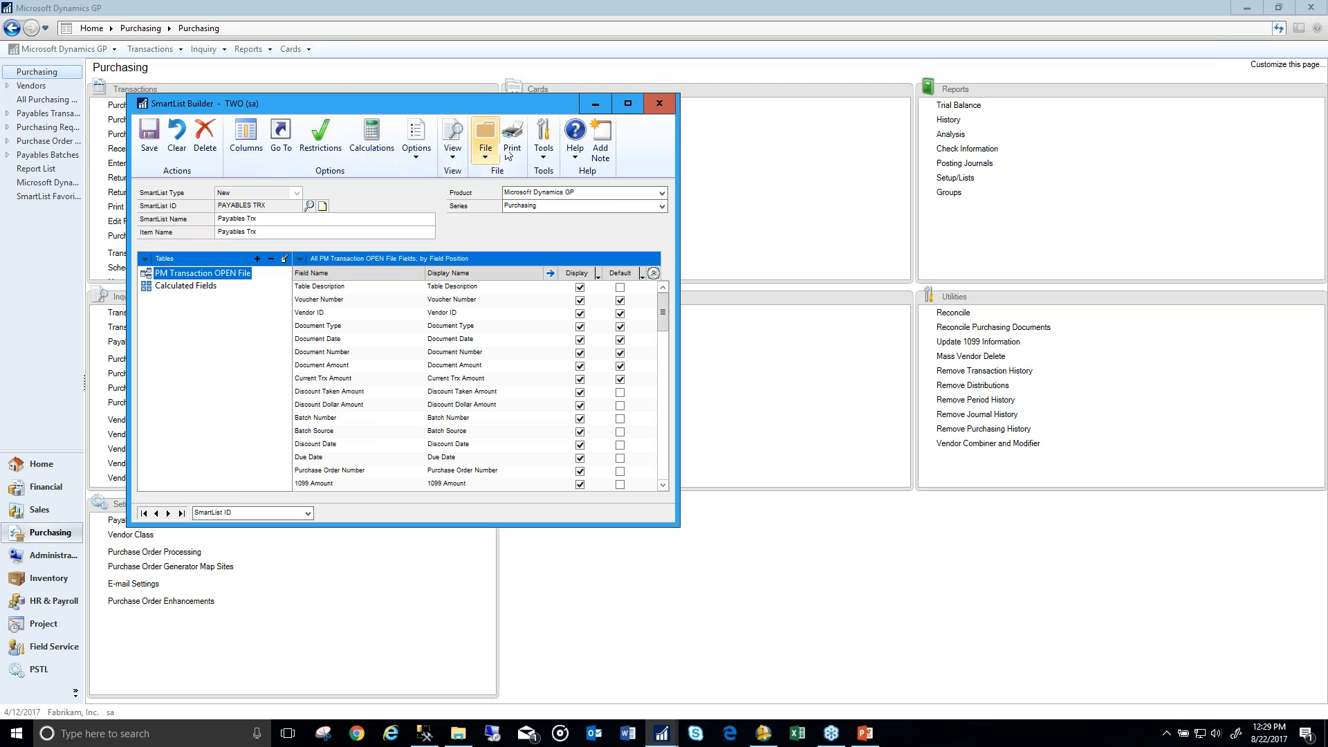
pyautogui.click(155, 135)
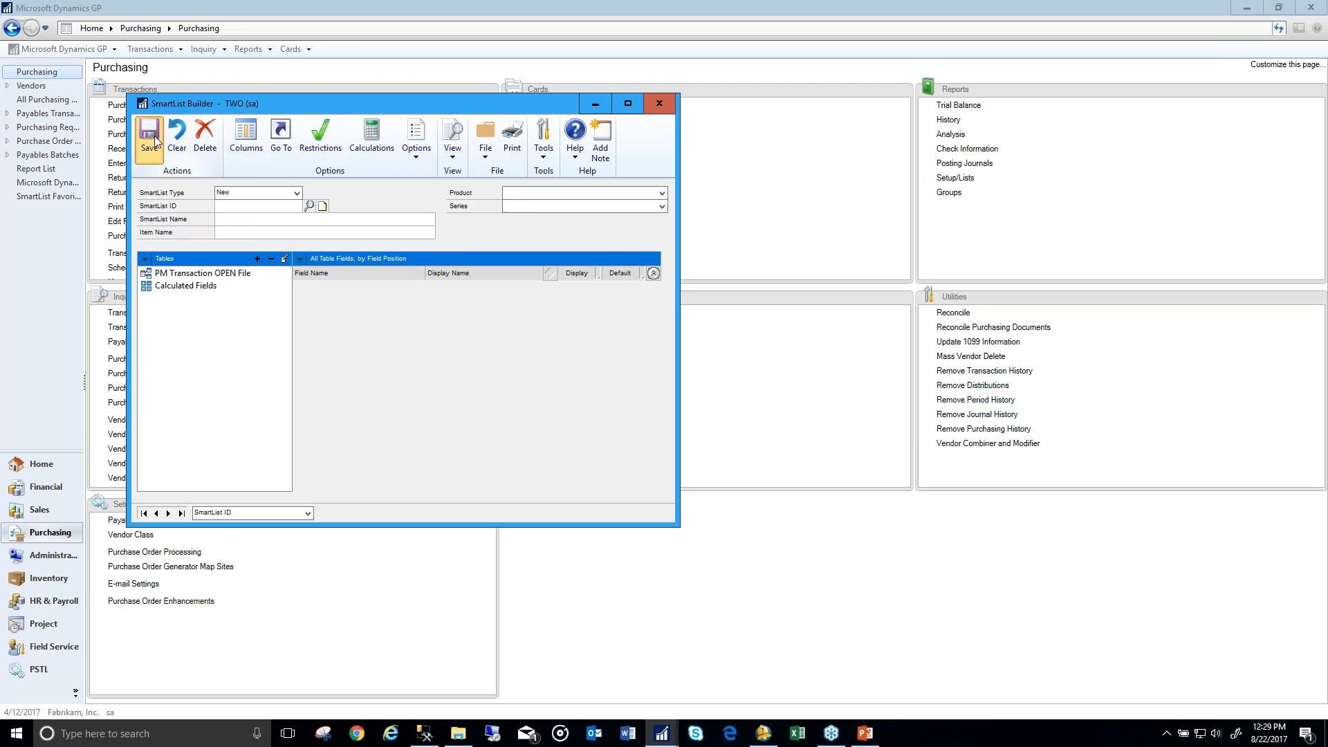
pyautogui.click(660, 102)
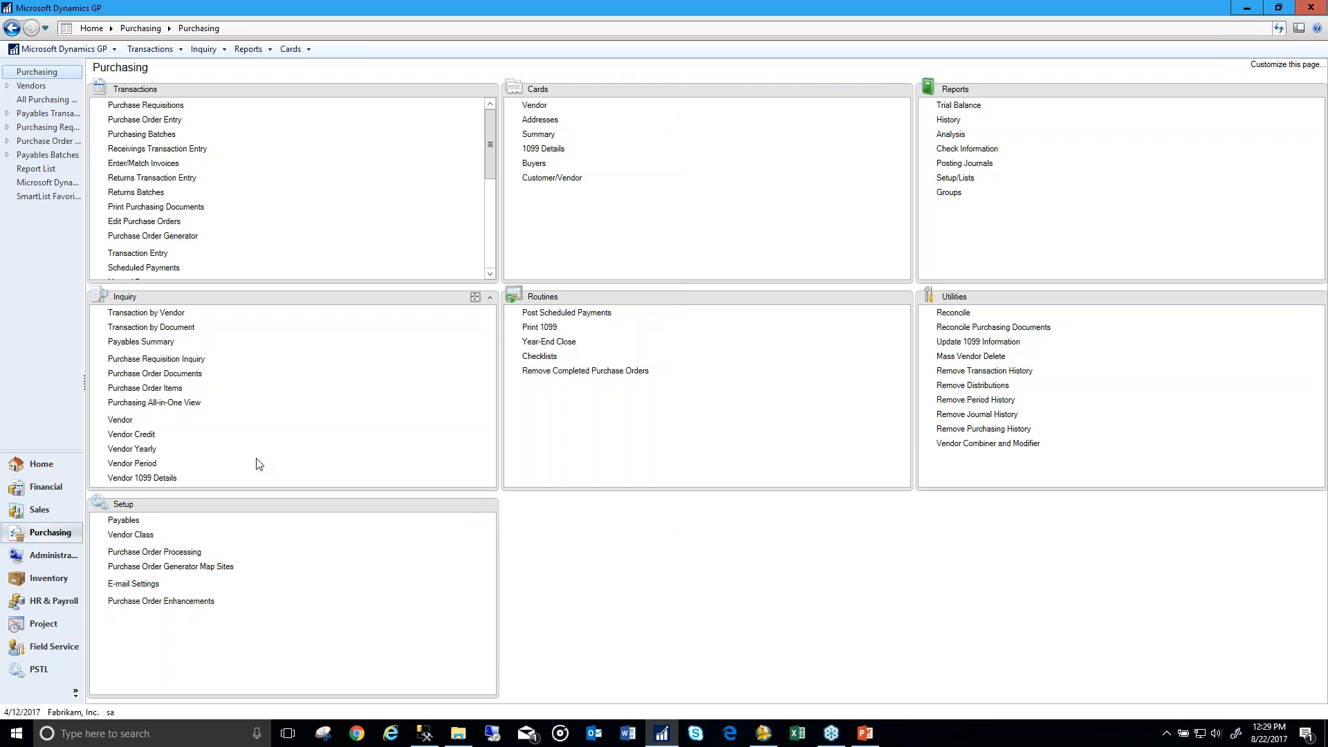
# Step: Open SmartList and accept making the changes detected by SmartList Builder
pyautogui.click(55, 49)
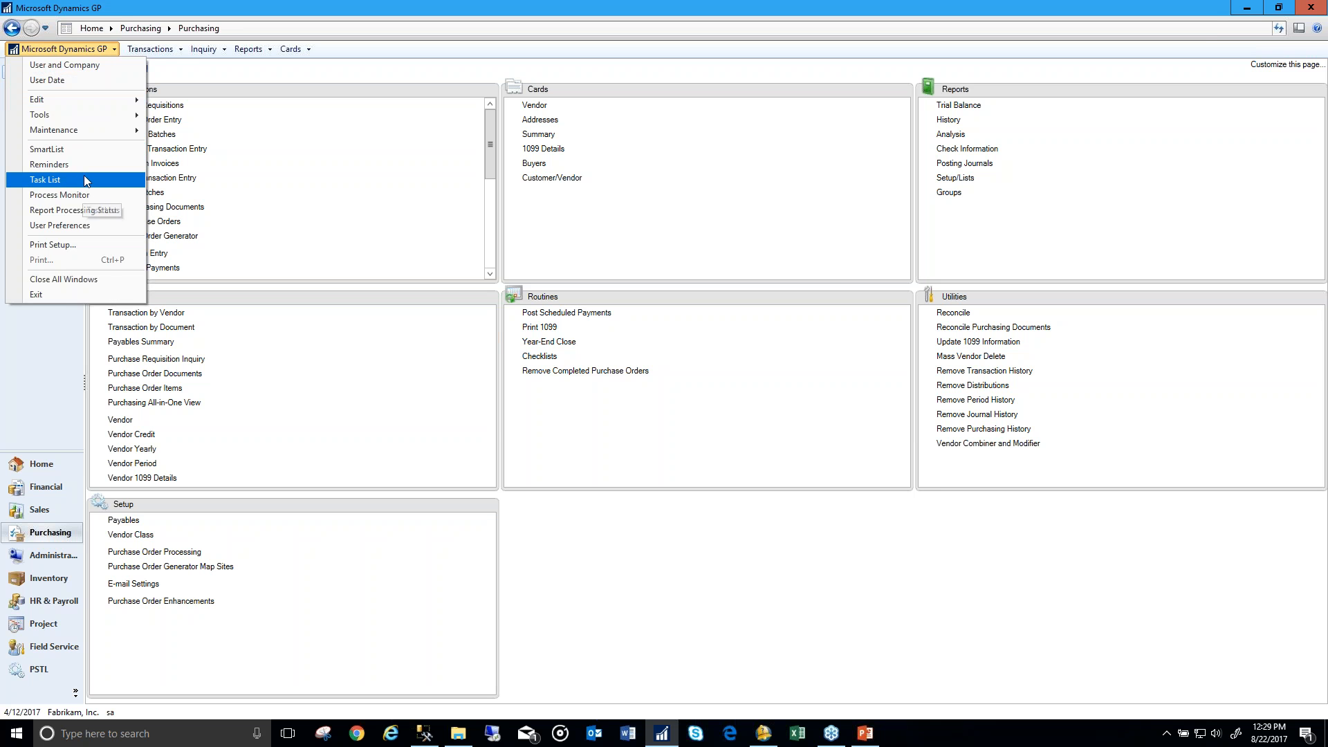
pyautogui.click(87, 157)
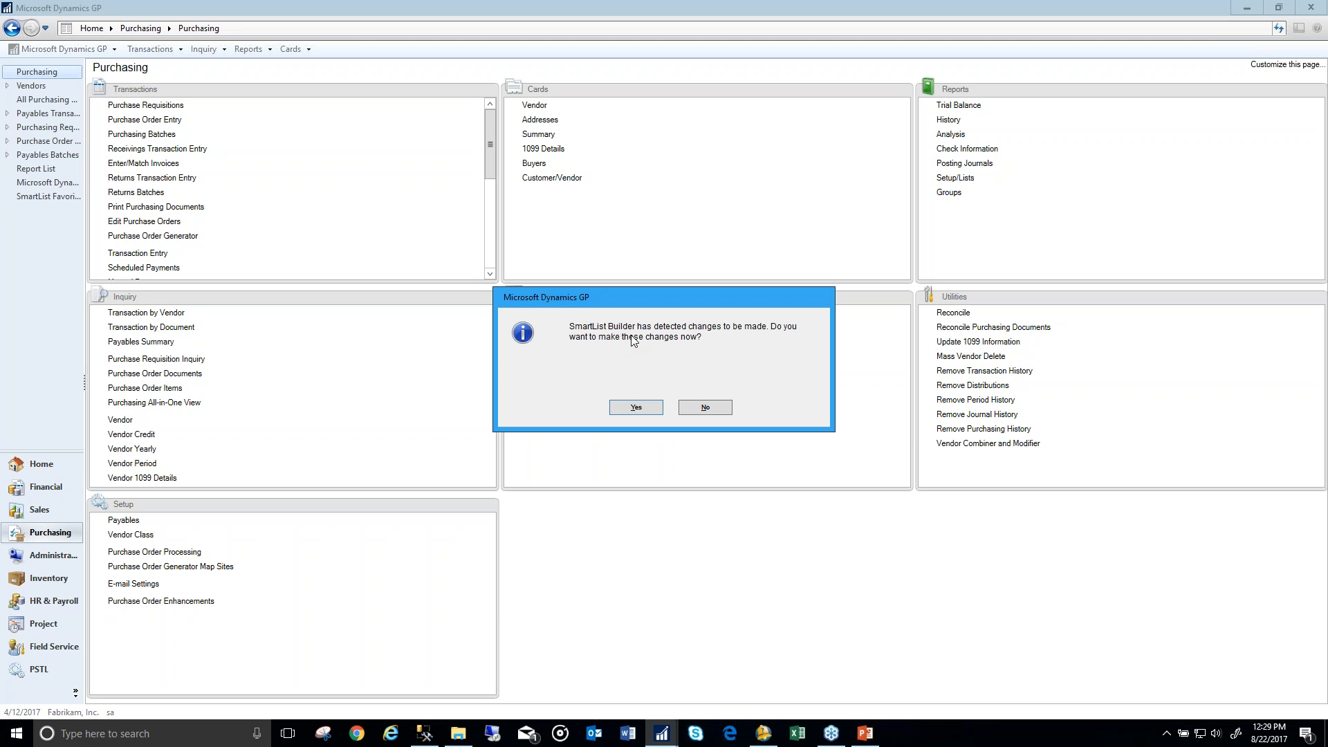
pyautogui.click(636, 407)
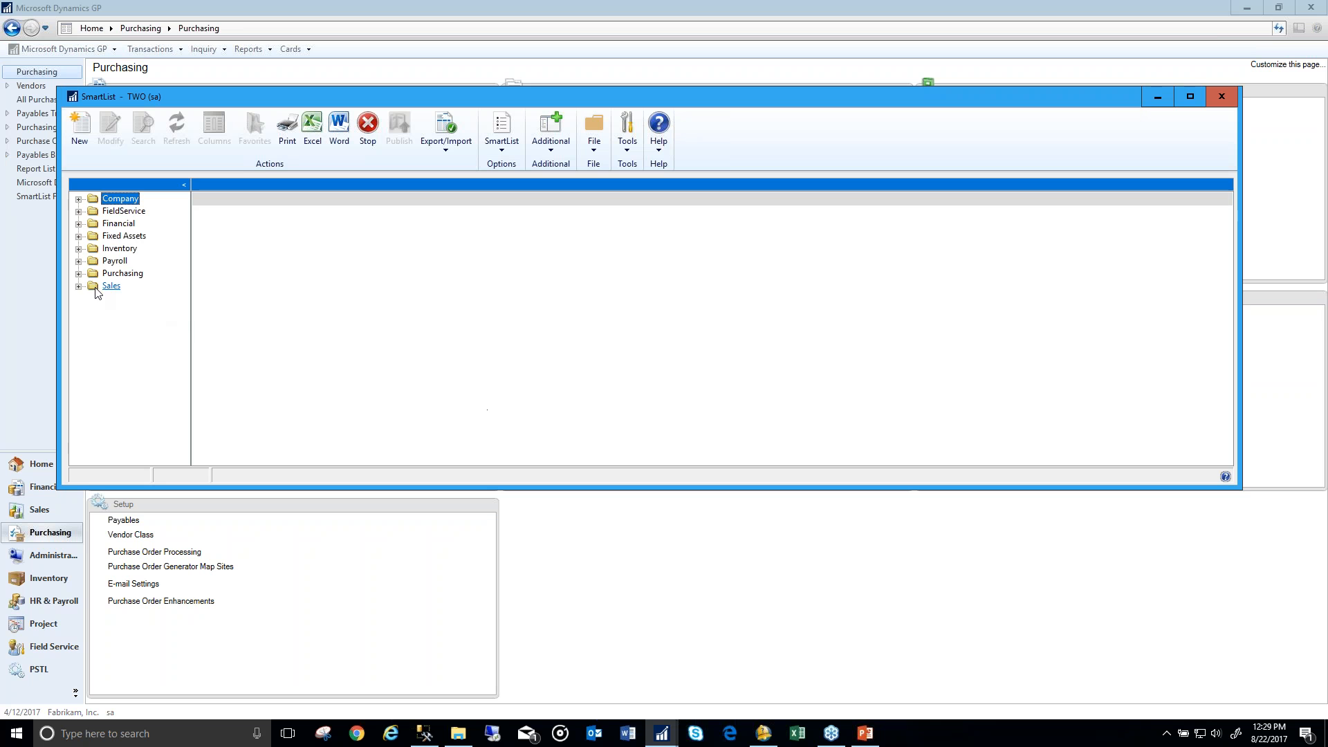
# Step: Widen the SmartList folder tree and display the default Payables Trx list under Purchasing
pyautogui.click(78, 273)
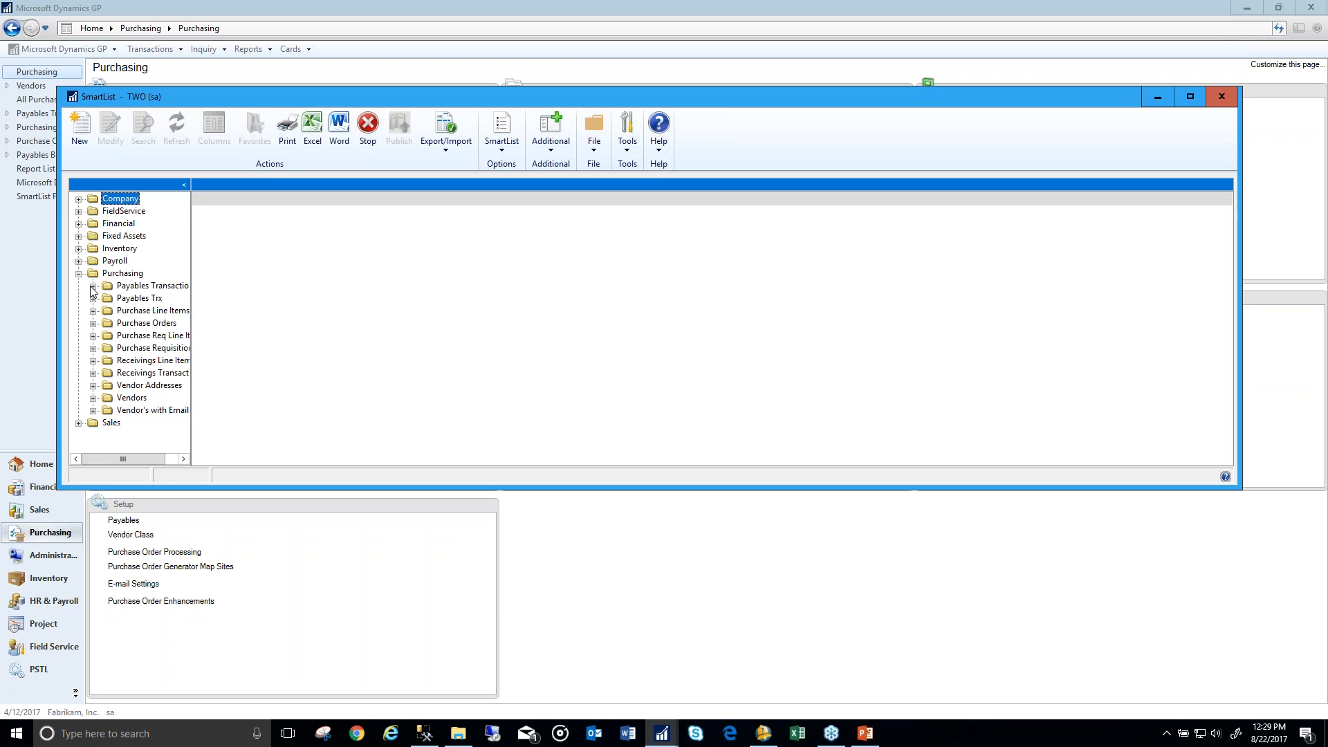
pyautogui.rightClick(167, 267)
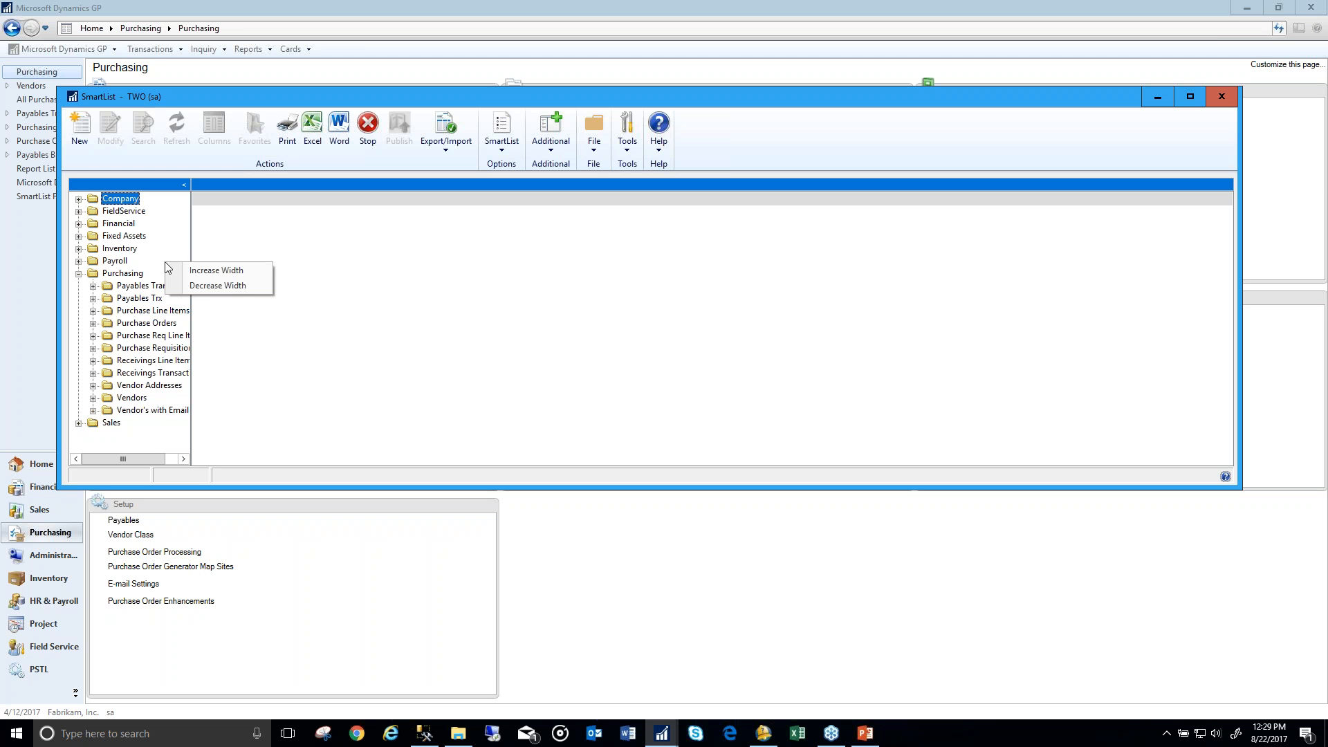
pyautogui.click(182, 270)
pyautogui.rightClick(184, 268)
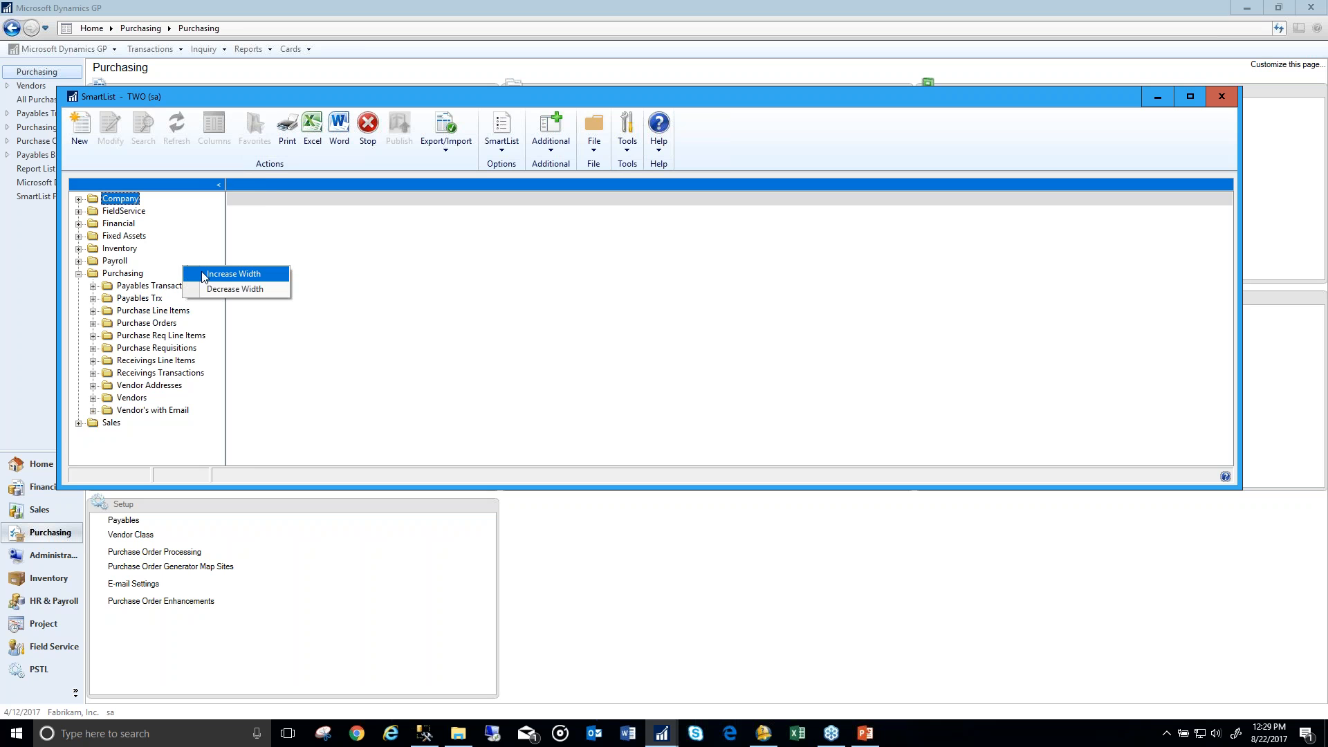
pyautogui.click(204, 276)
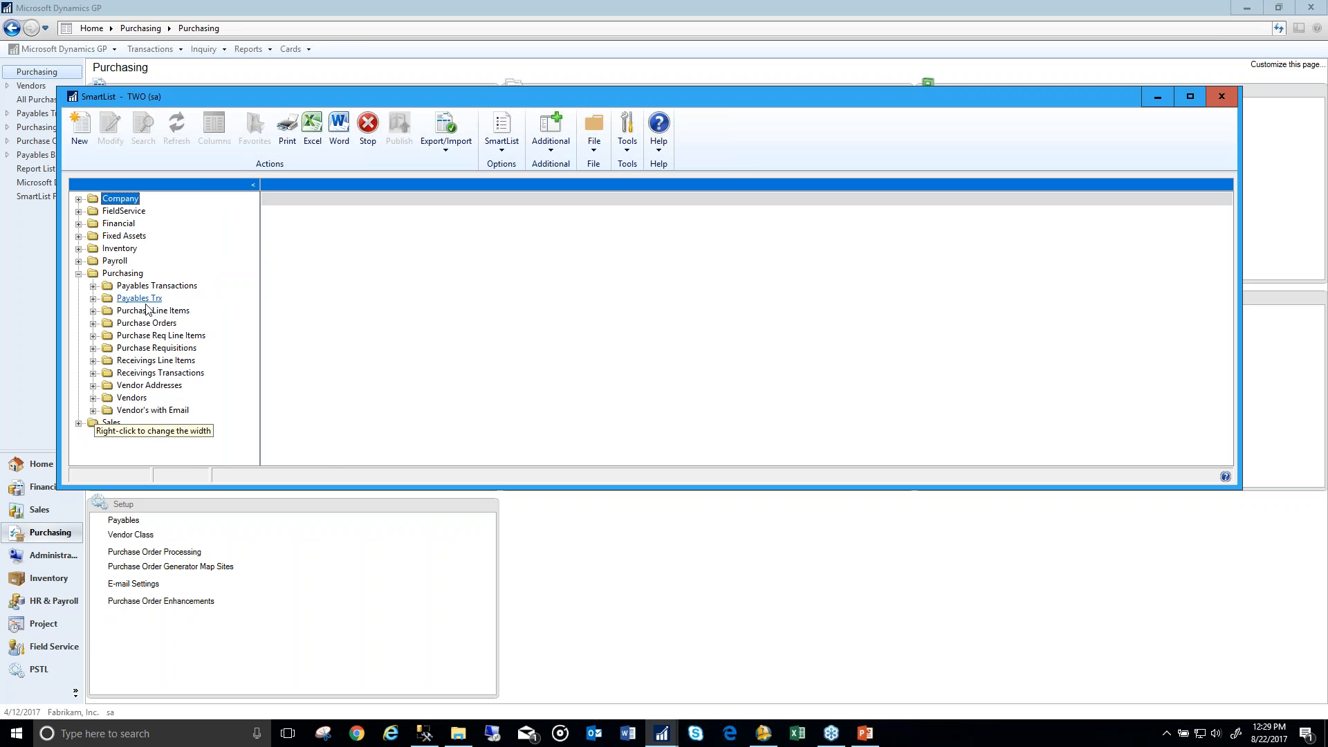
pyautogui.click(94, 298)
pyautogui.click(121, 311)
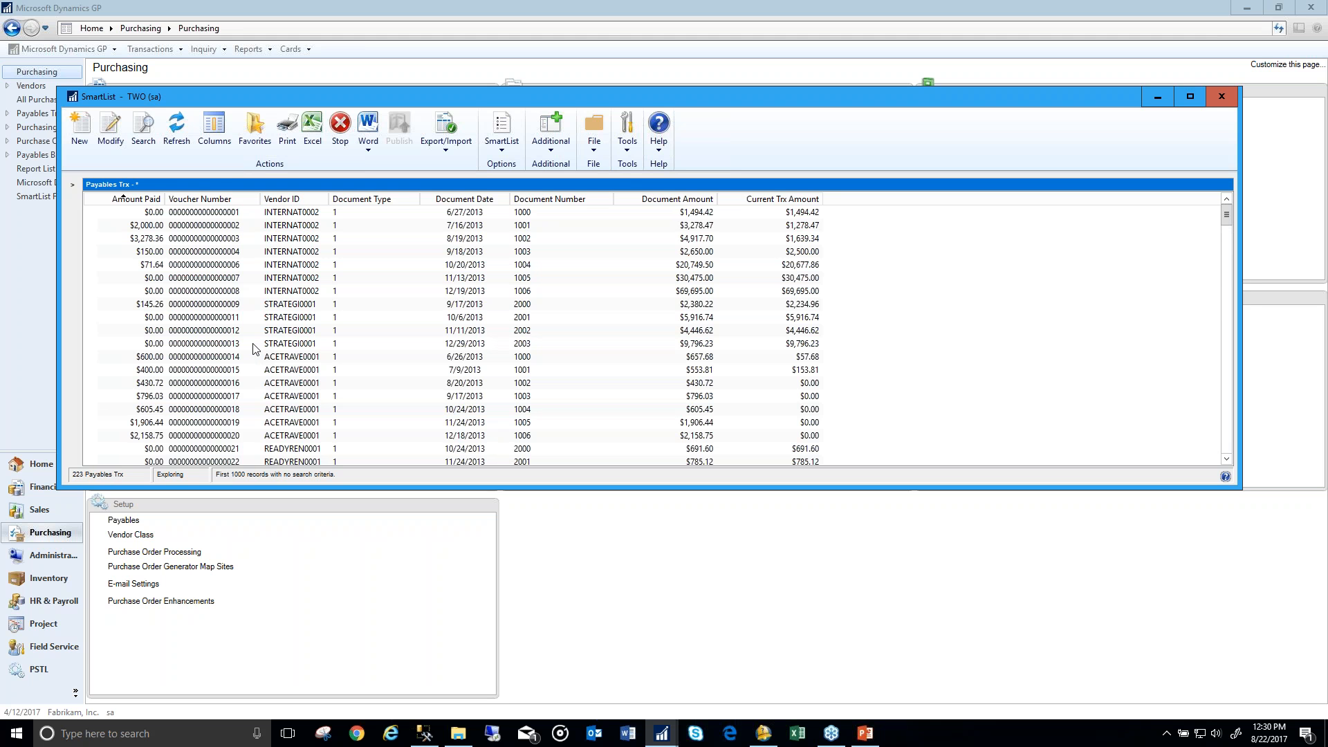
# Step: Examine the columns available to add to the Payables Trx list, leaving the column display as it is
pyautogui.click(206, 139)
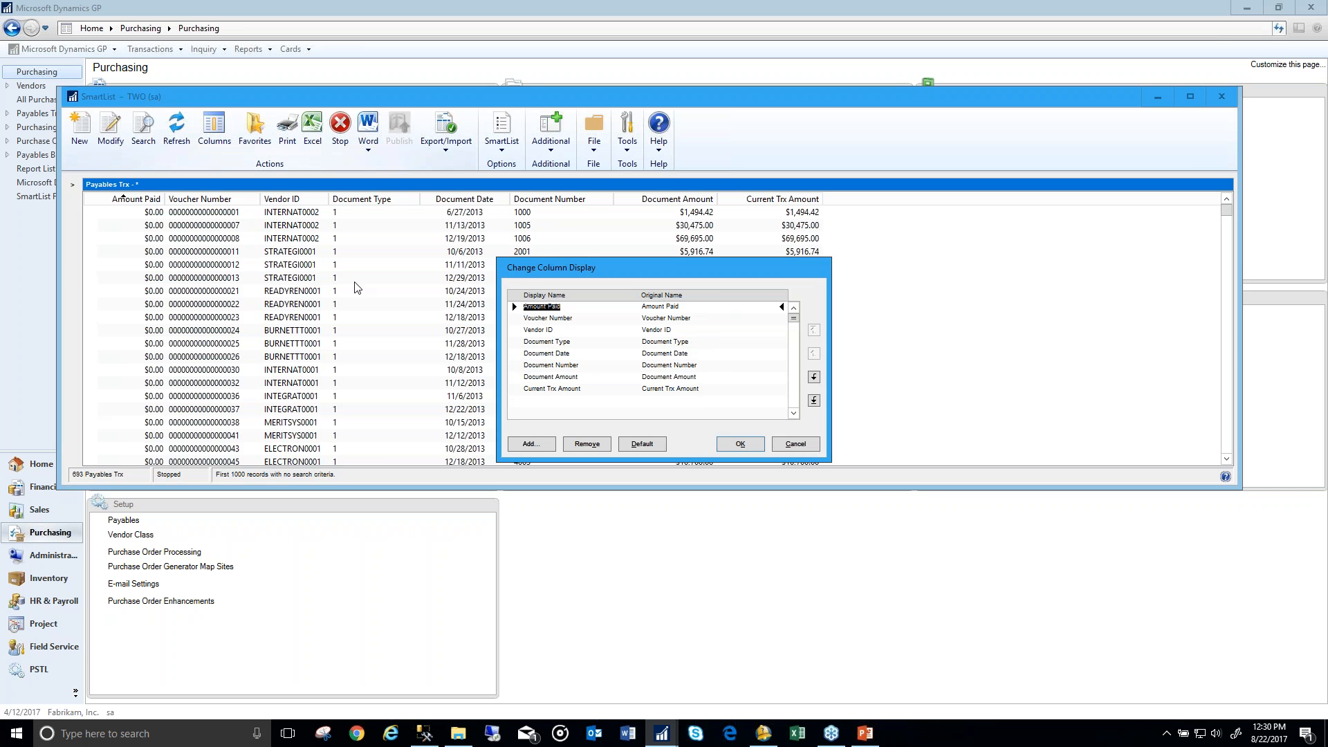
pyautogui.click(530, 443)
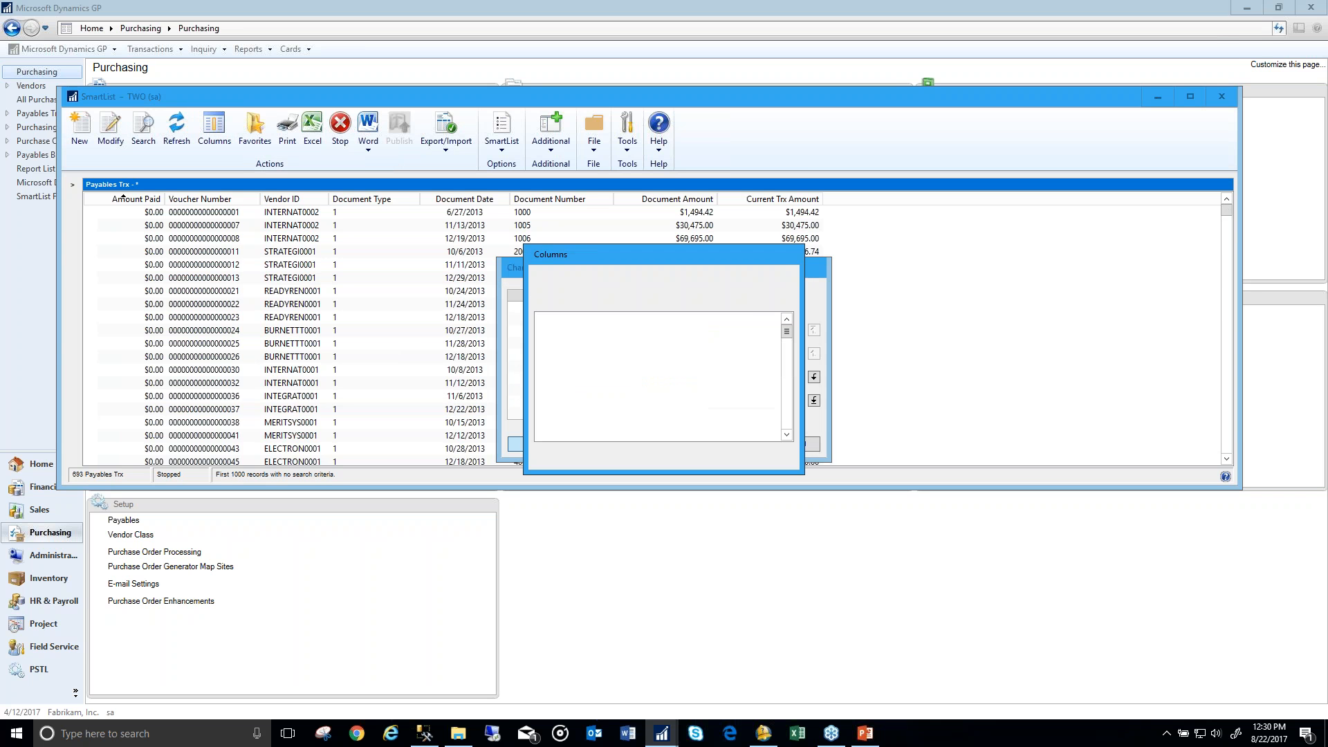
pyautogui.moveTo(786, 334); pyautogui.dragTo(800, 374)
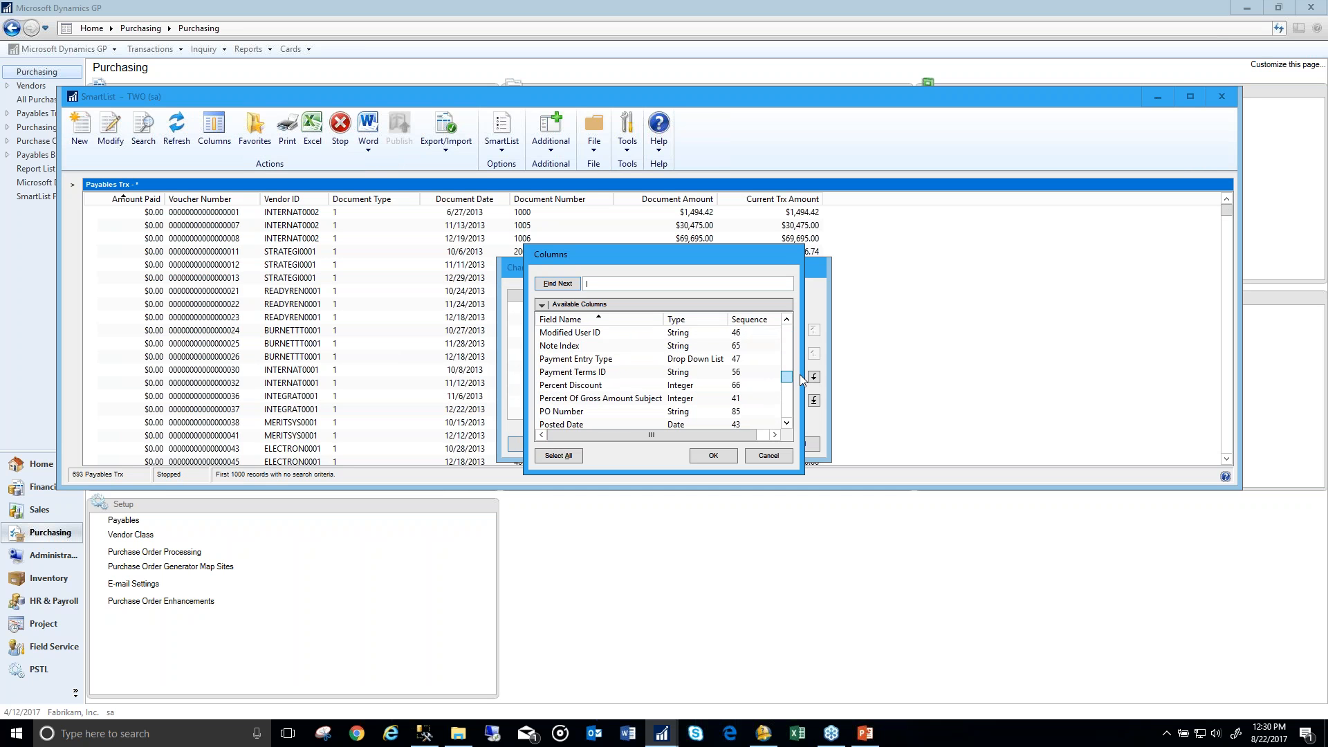
pyautogui.moveTo(800, 375); pyautogui.dragTo(806, 391)
pyautogui.click(769, 456)
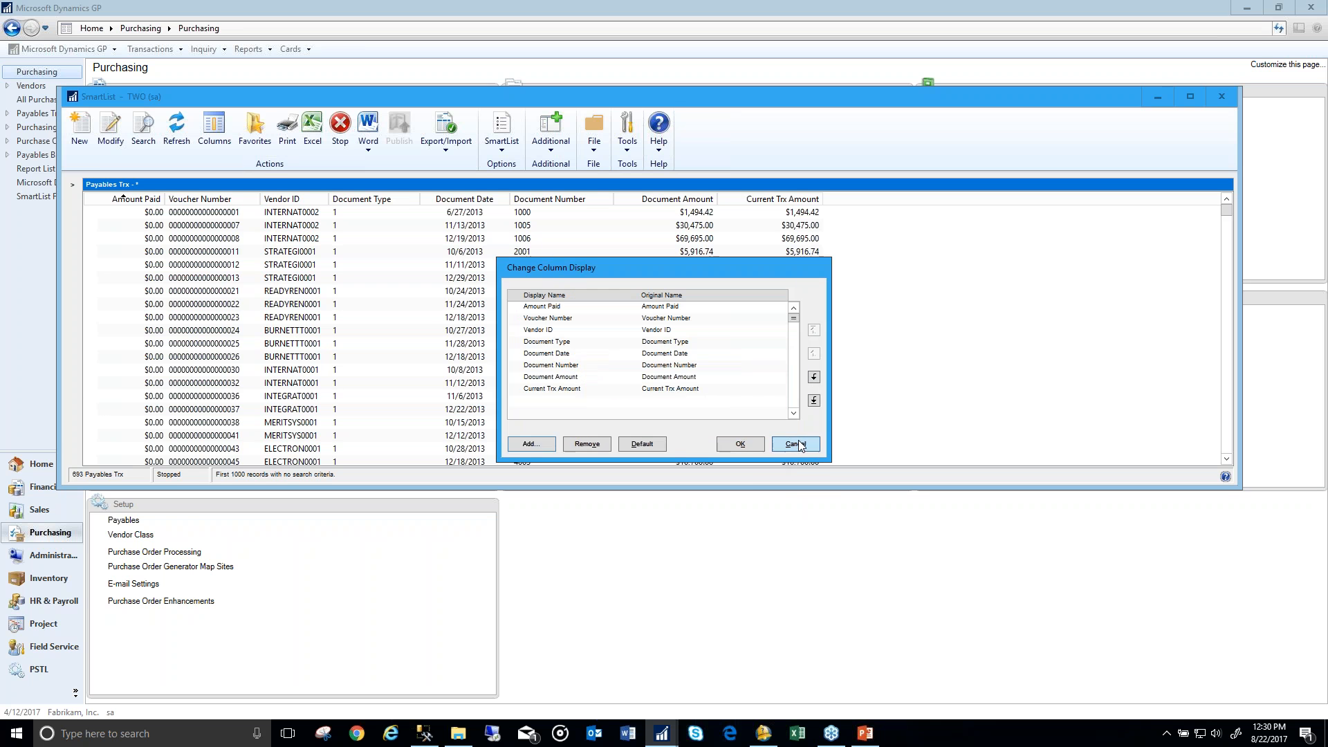
pyautogui.click(799, 442)
# Step: Open the Payables Trx SmartList for modification in SmartList Builder
pyautogui.click(103, 141)
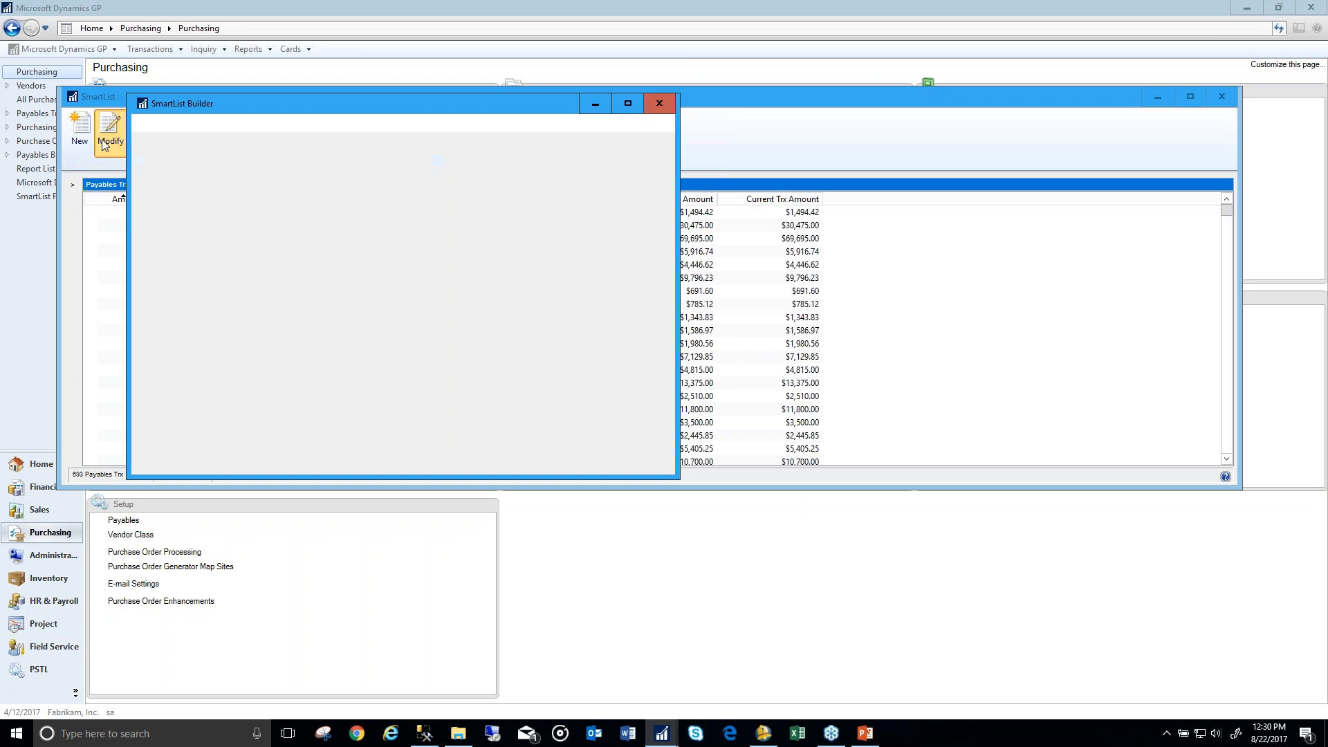
# Step: Inspect the Amount Paid entry under Calculated Fields in the Payables Trx SmartList definition, and close the builder
pyautogui.click(202, 290)
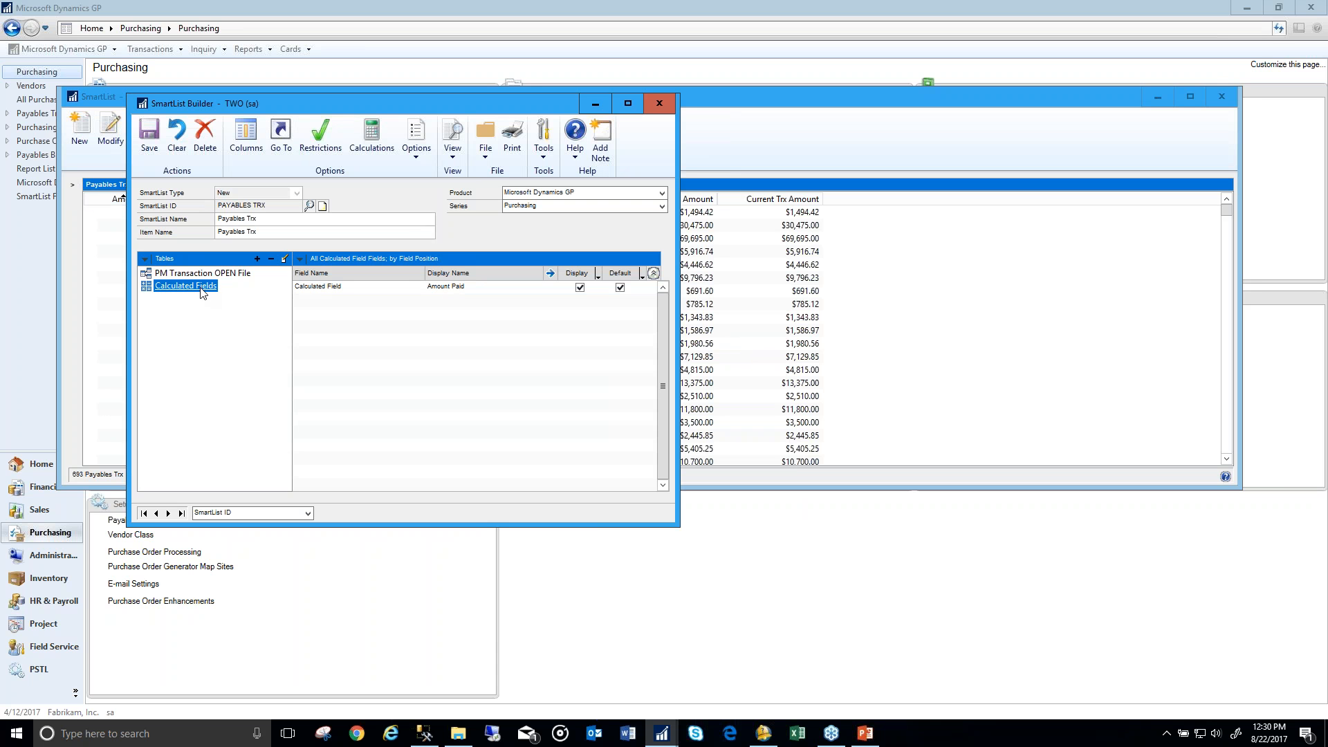
pyautogui.click(491, 290)
pyautogui.moveTo(421, 111); pyautogui.dragTo(491, 279)
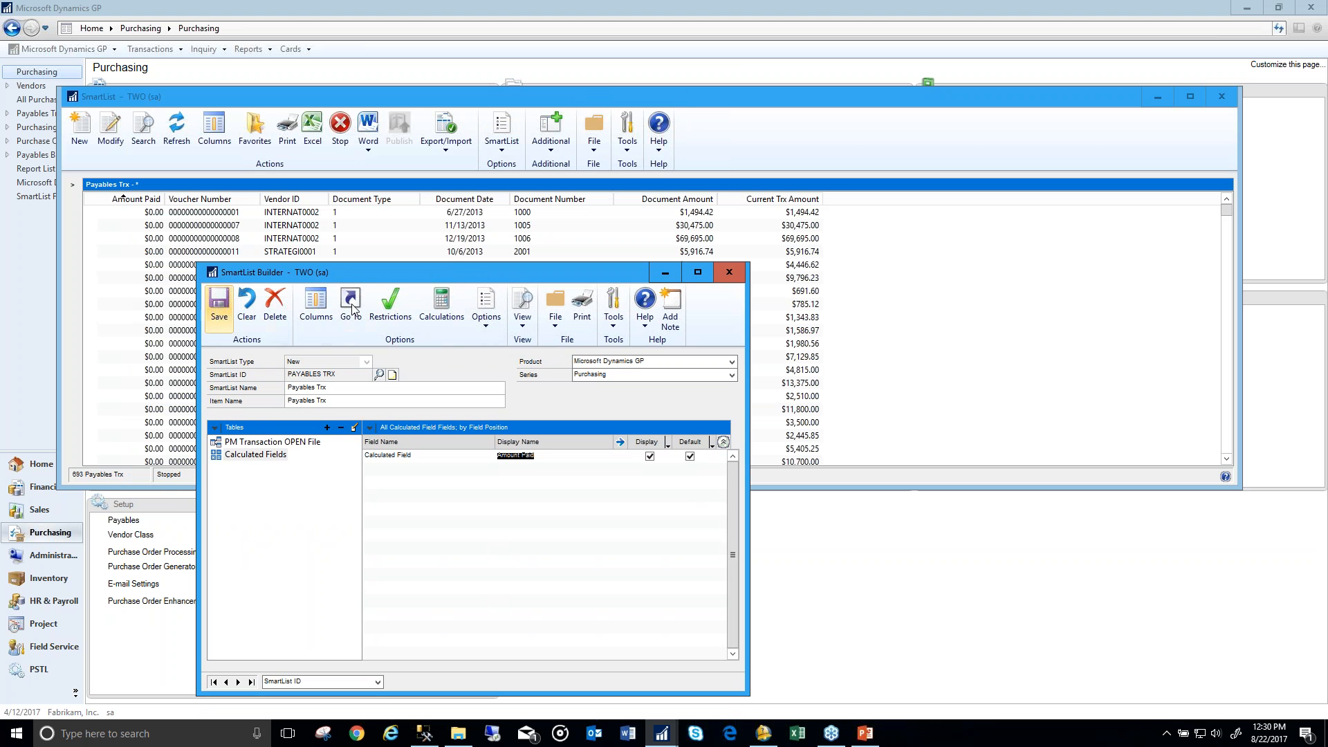
pyautogui.click(729, 272)
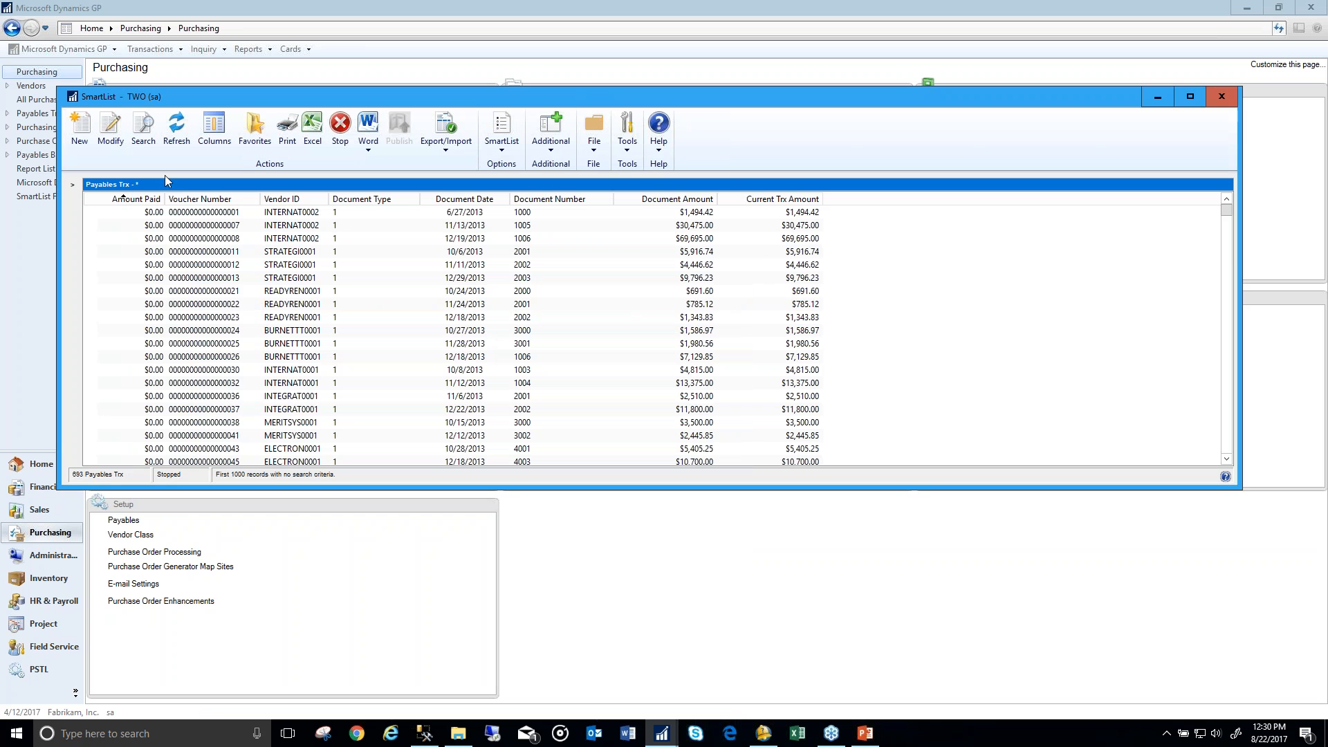
# Step: Reorder the Payables Trx SmartList's default columns so Amount Paid comes last, and save the SmartList
pyautogui.click(111, 130)
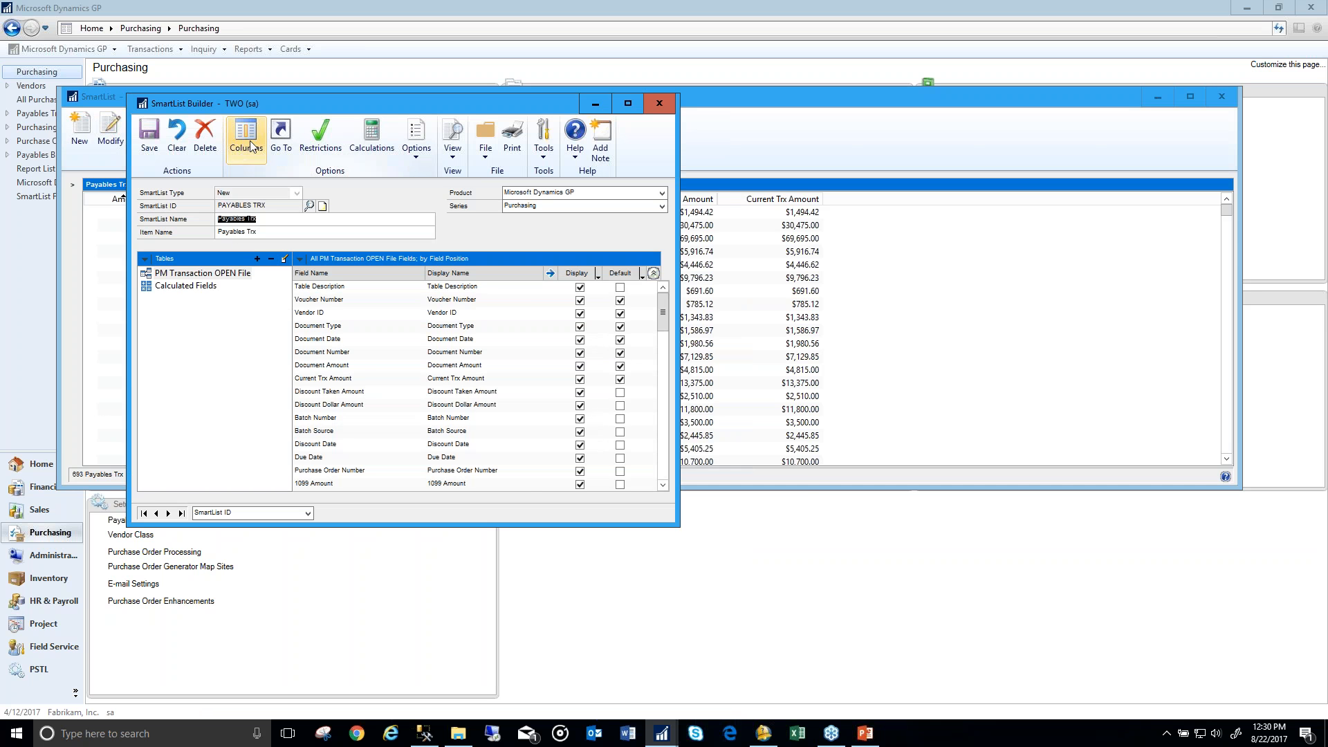
pyautogui.click(251, 145)
pyautogui.click(562, 263)
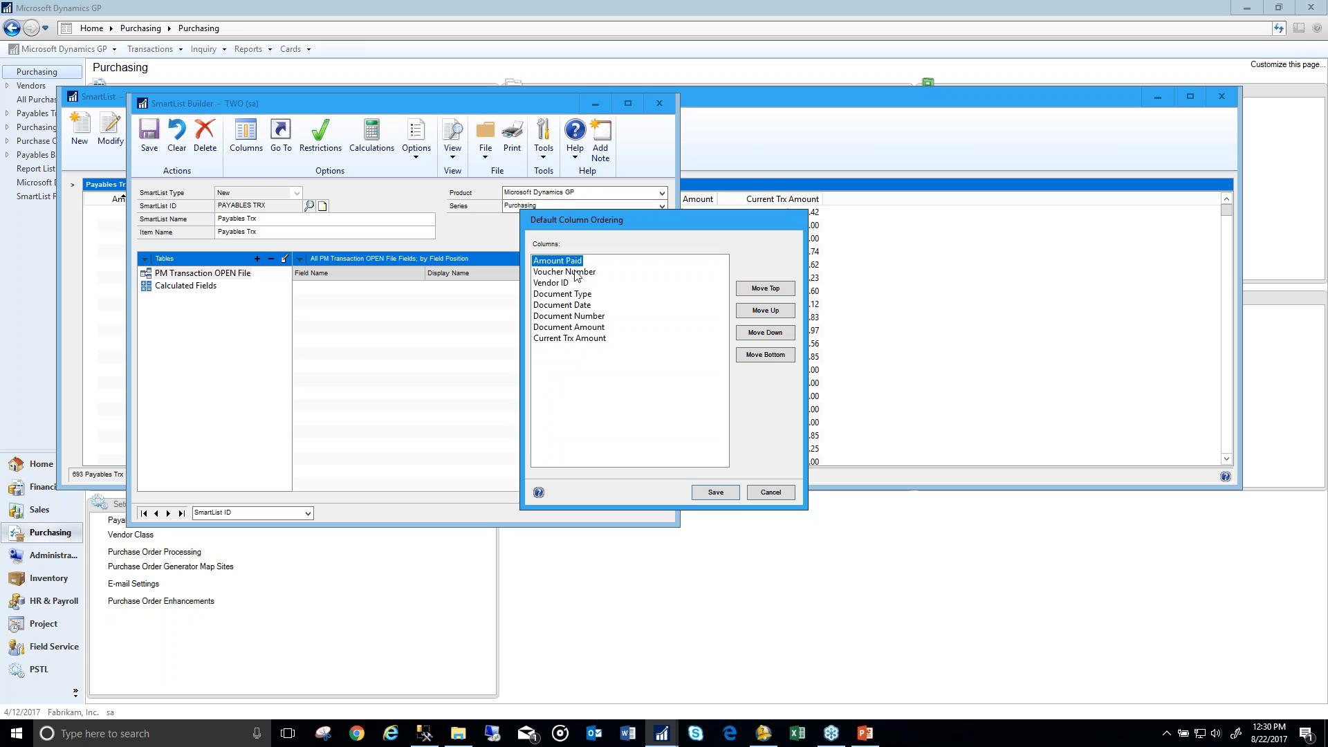
pyautogui.click(764, 355)
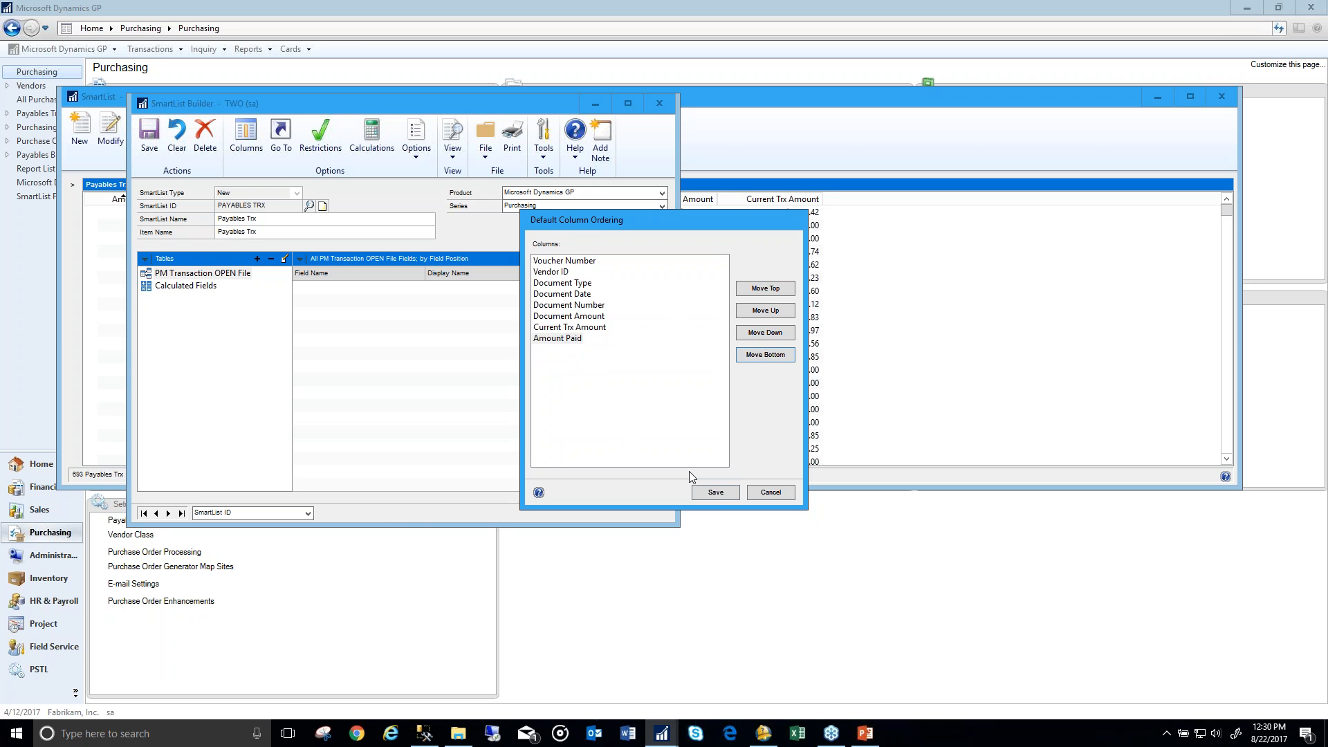
pyautogui.click(713, 493)
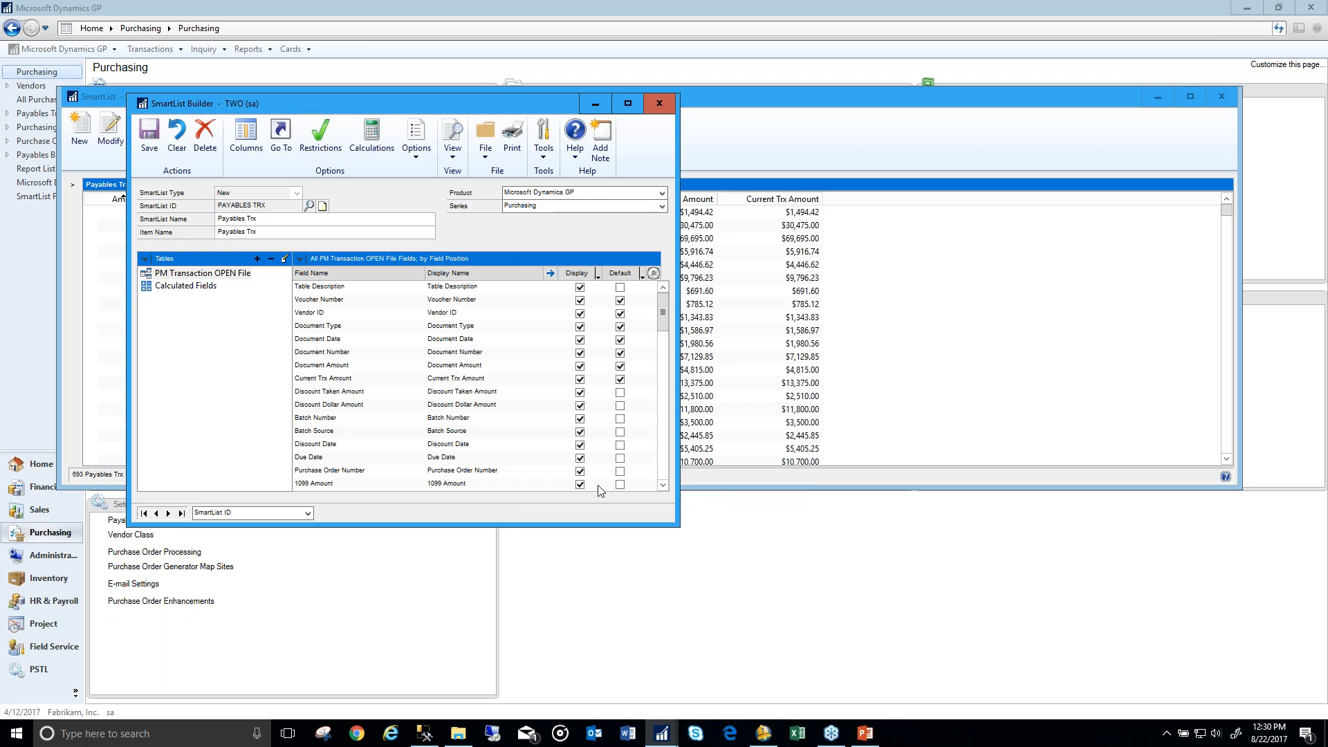
pyautogui.click(149, 131)
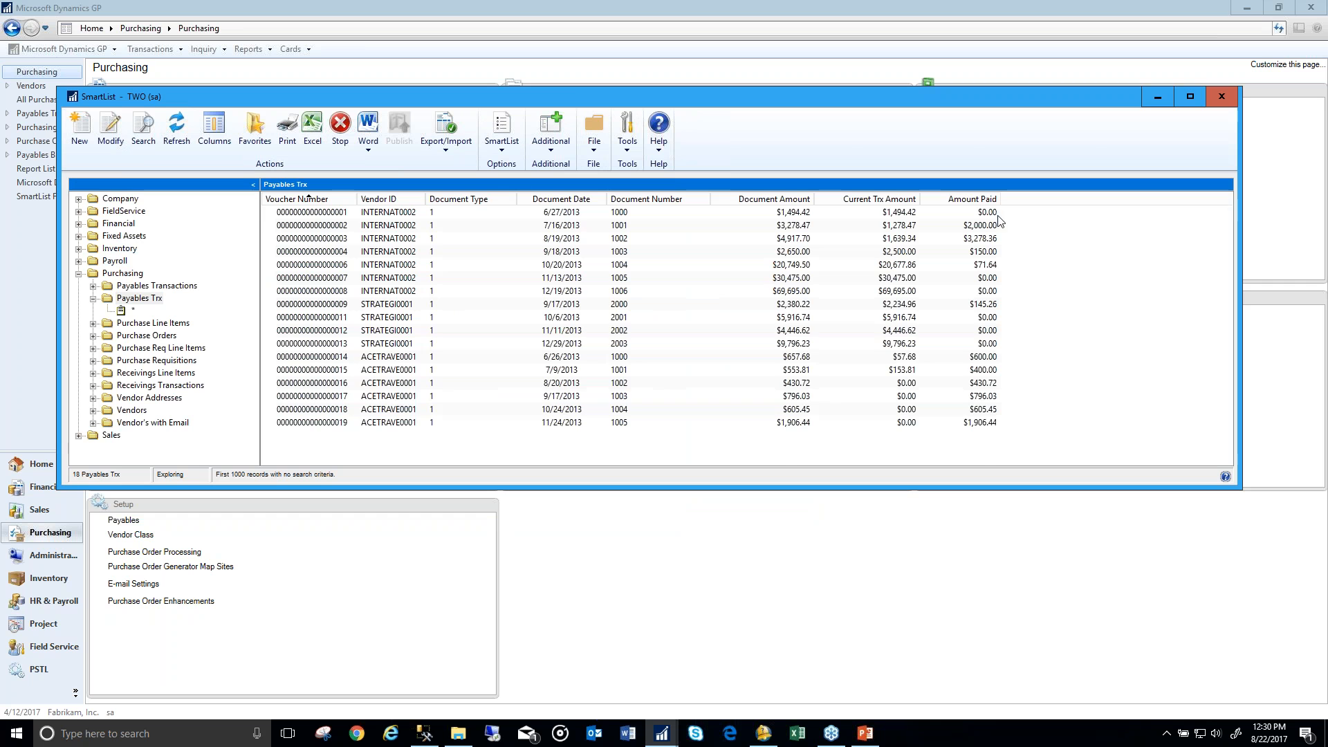
# Step: Compare the Current Trx Amount and Amount Paid values of the first payables transactions, and close SmartList
pyautogui.click(914, 228)
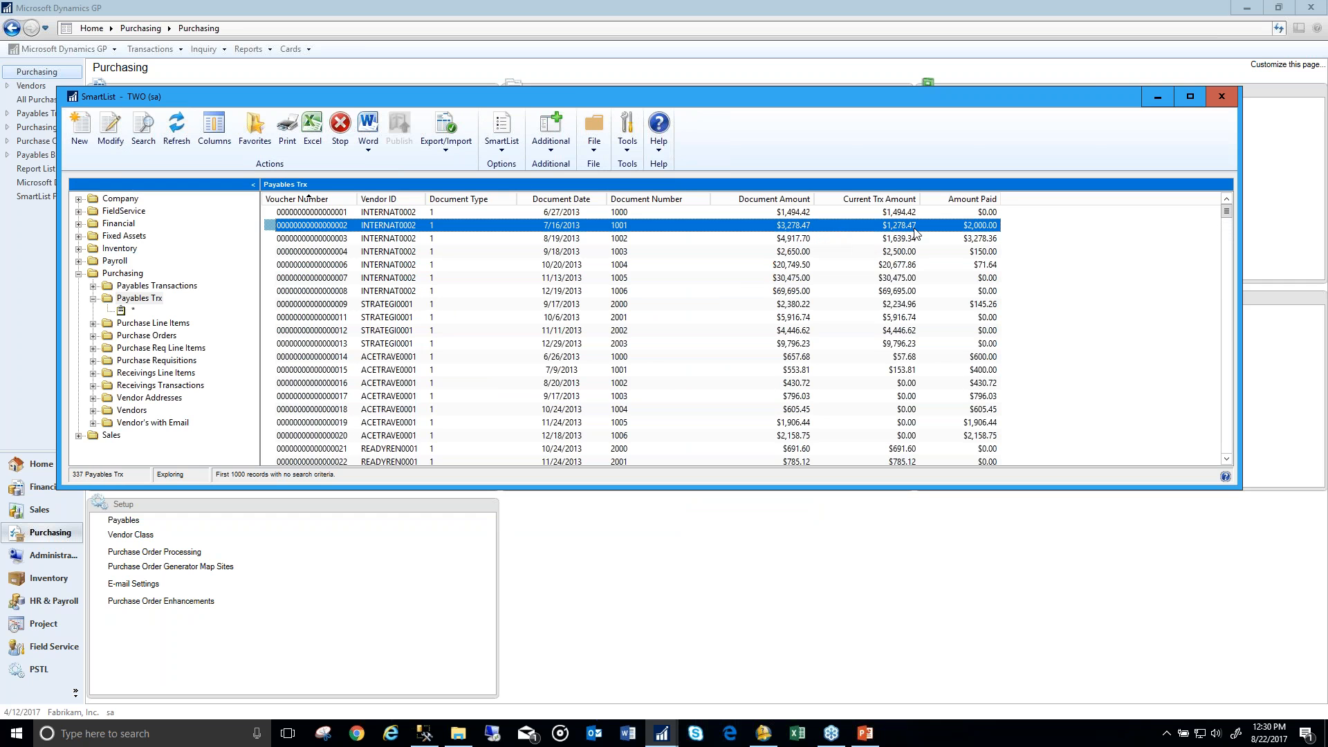
pyautogui.click(994, 213)
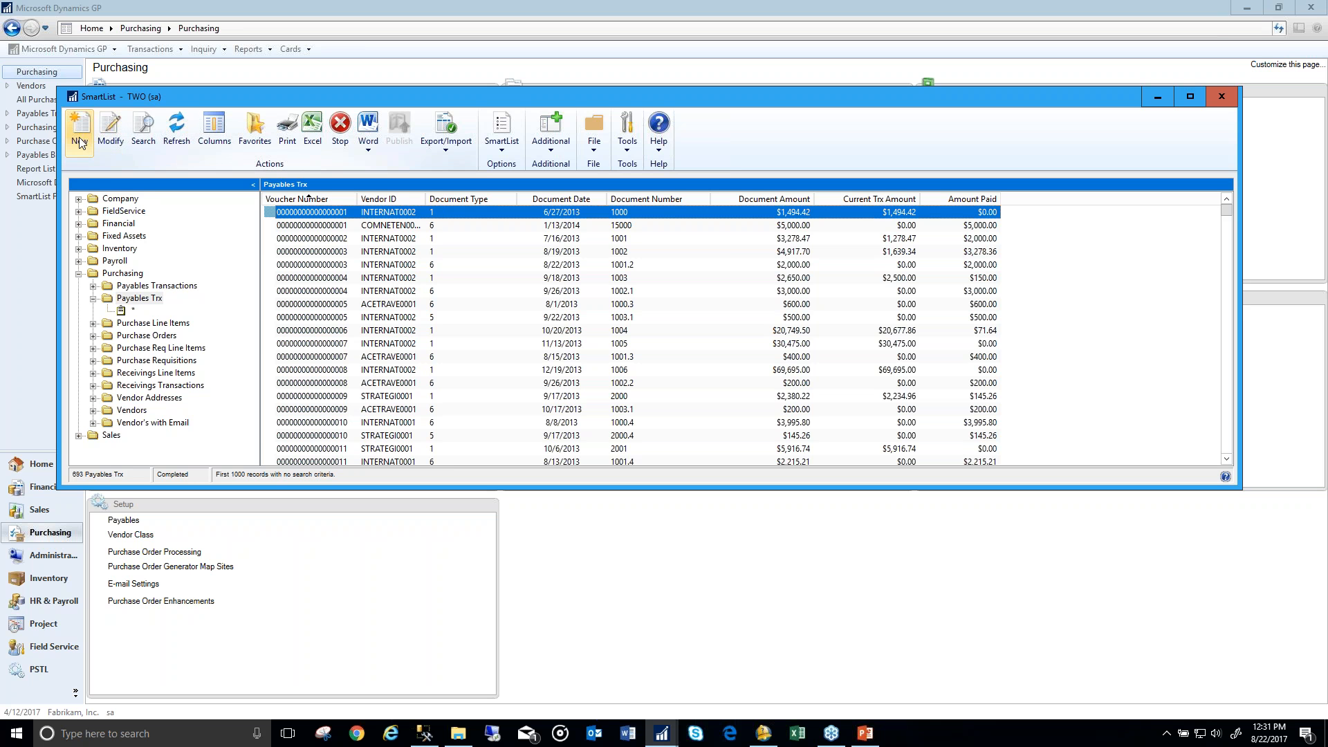
pyautogui.click(1222, 97)
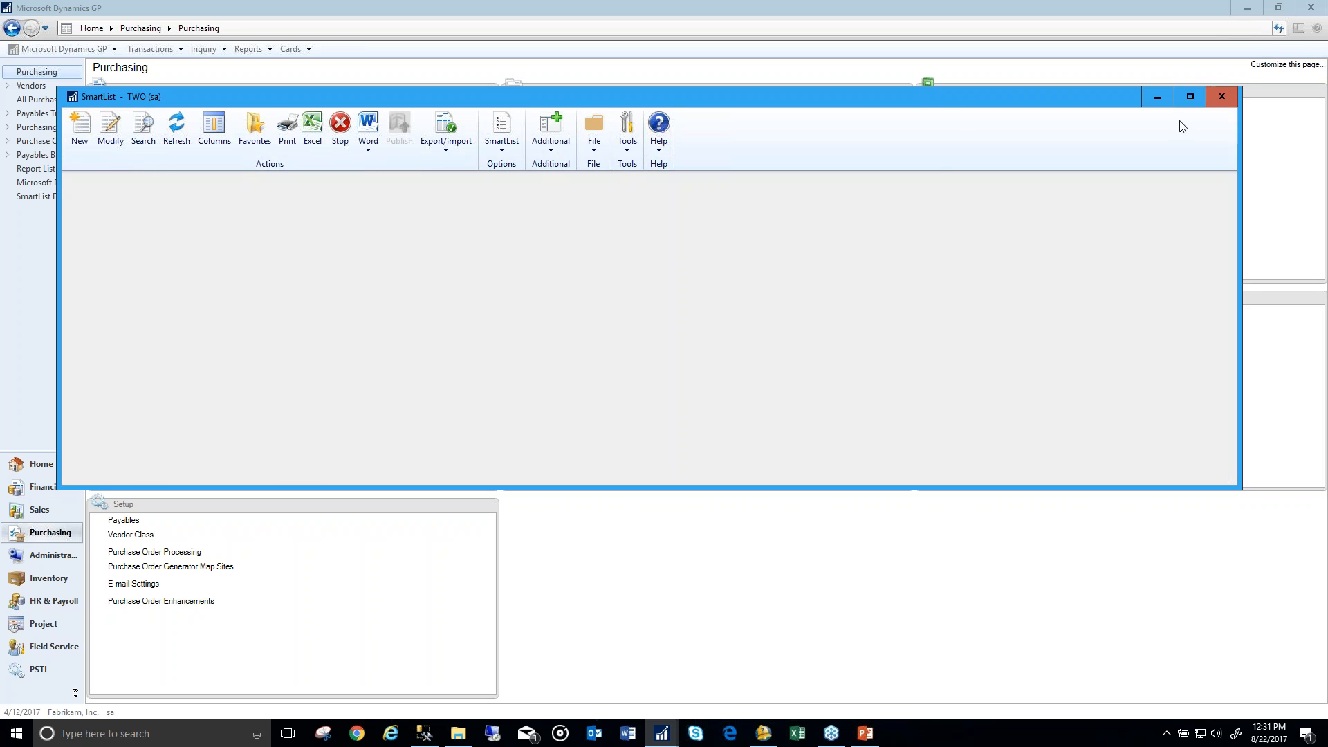
pyautogui.click(100, 48)
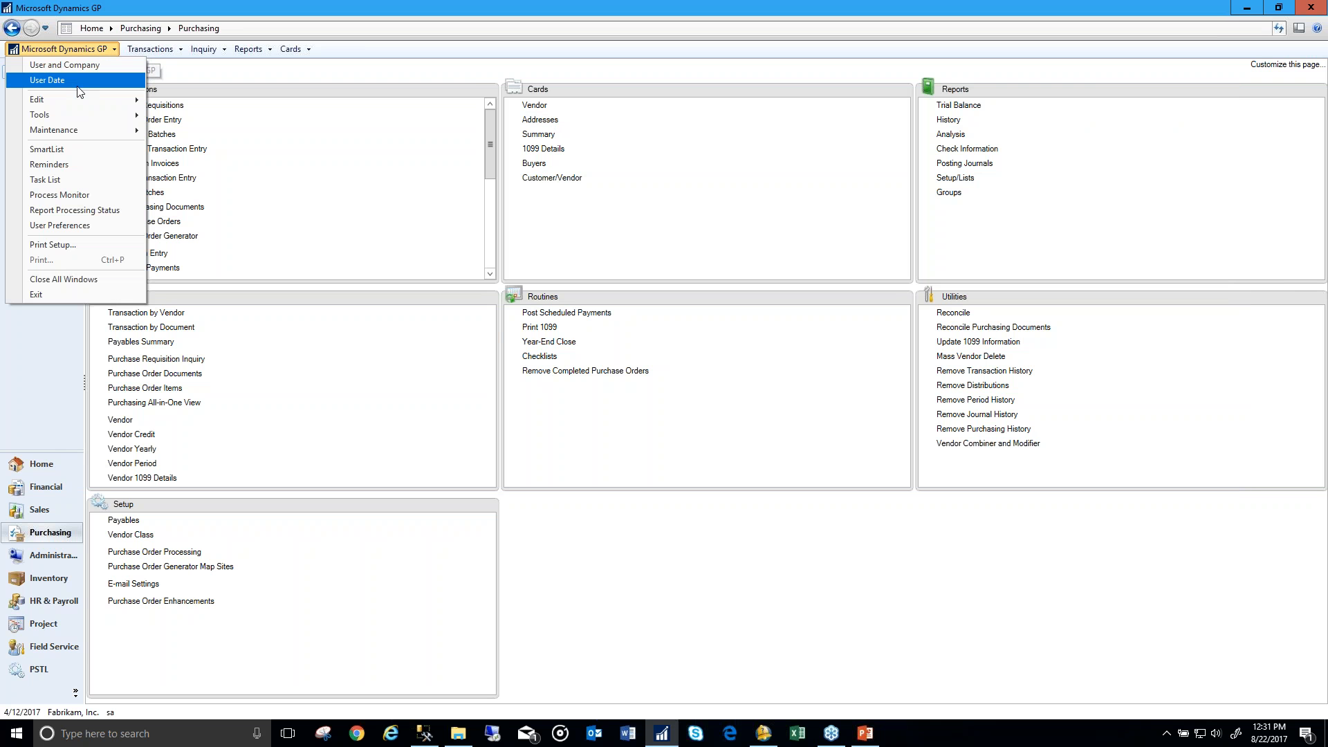
pyautogui.moveTo(94, 114)
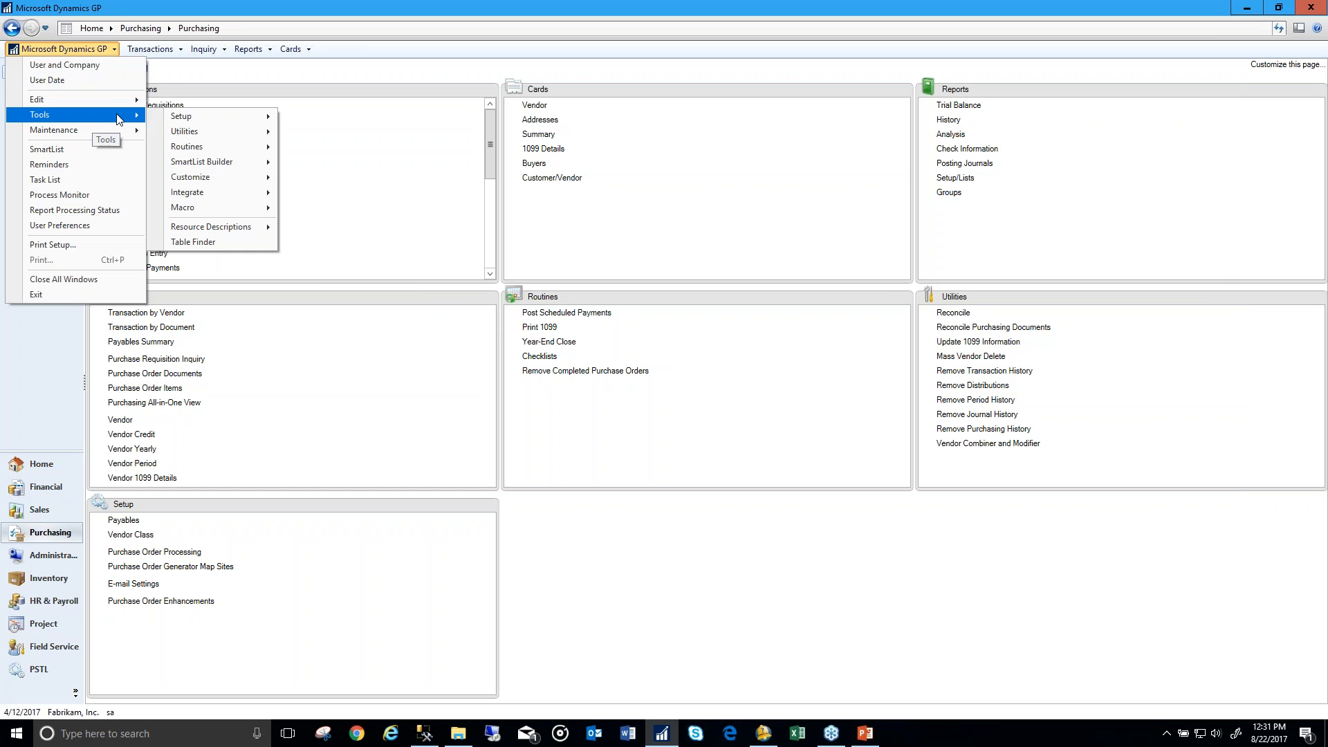
pyautogui.moveTo(185, 117)
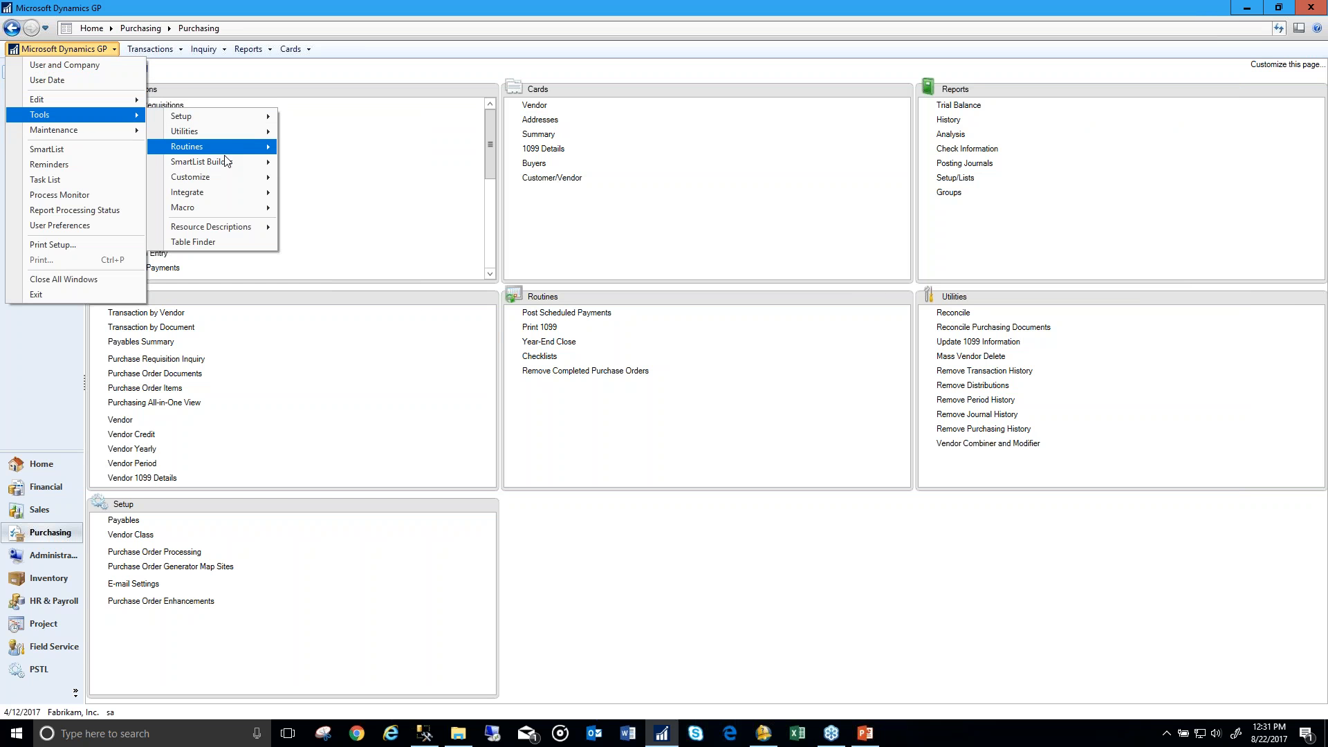
pyautogui.moveTo(207, 161)
pyautogui.click(325, 165)
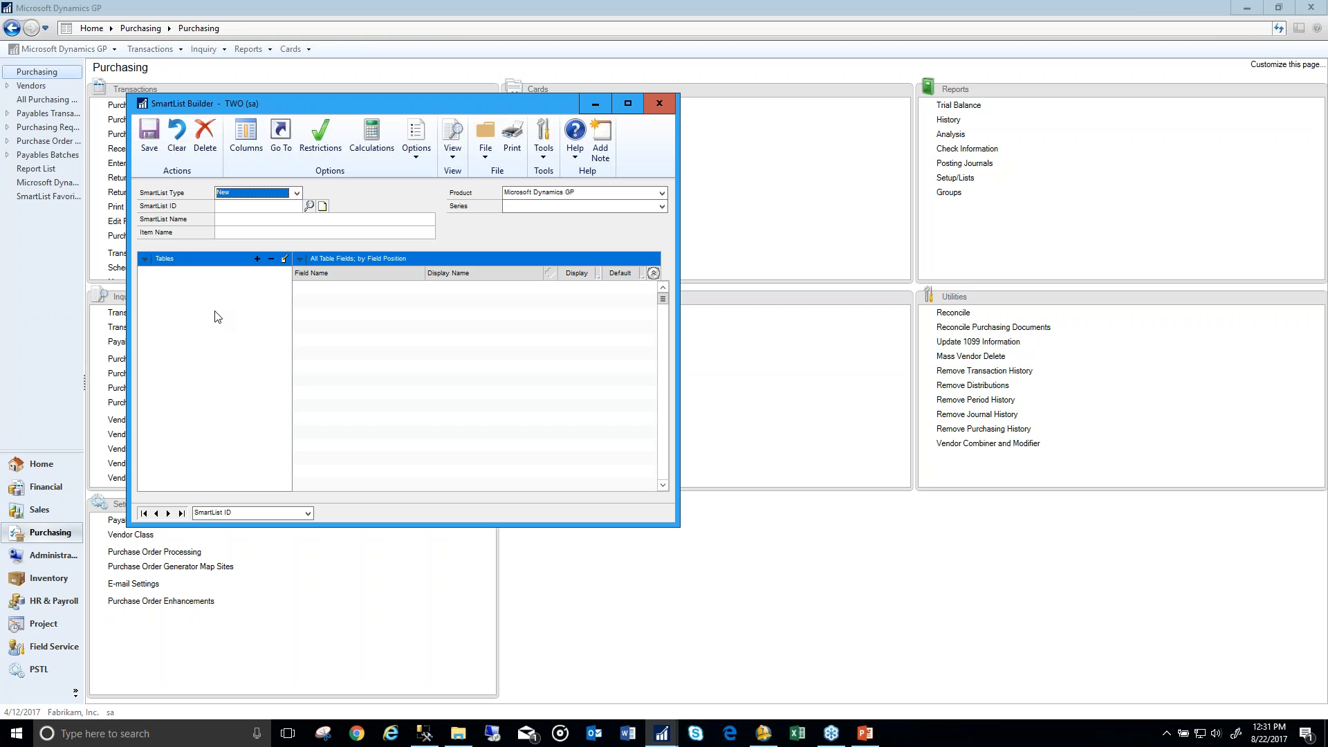
pyautogui.click(659, 104)
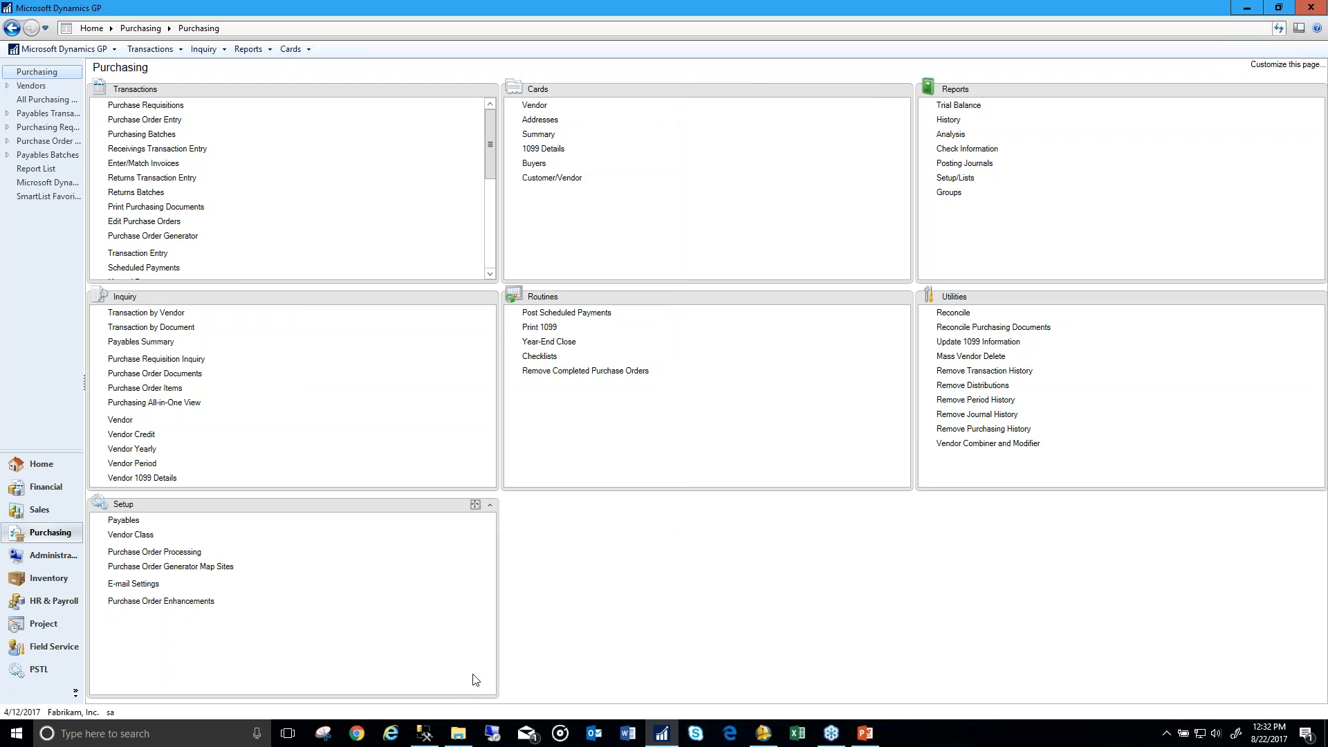
# Step: Switch to SQL Server Management Studio and execute the AA GL JOIN.sql script against TWO to create the AA_GL view
pyautogui.click(424, 733)
pyautogui.click(618, 452)
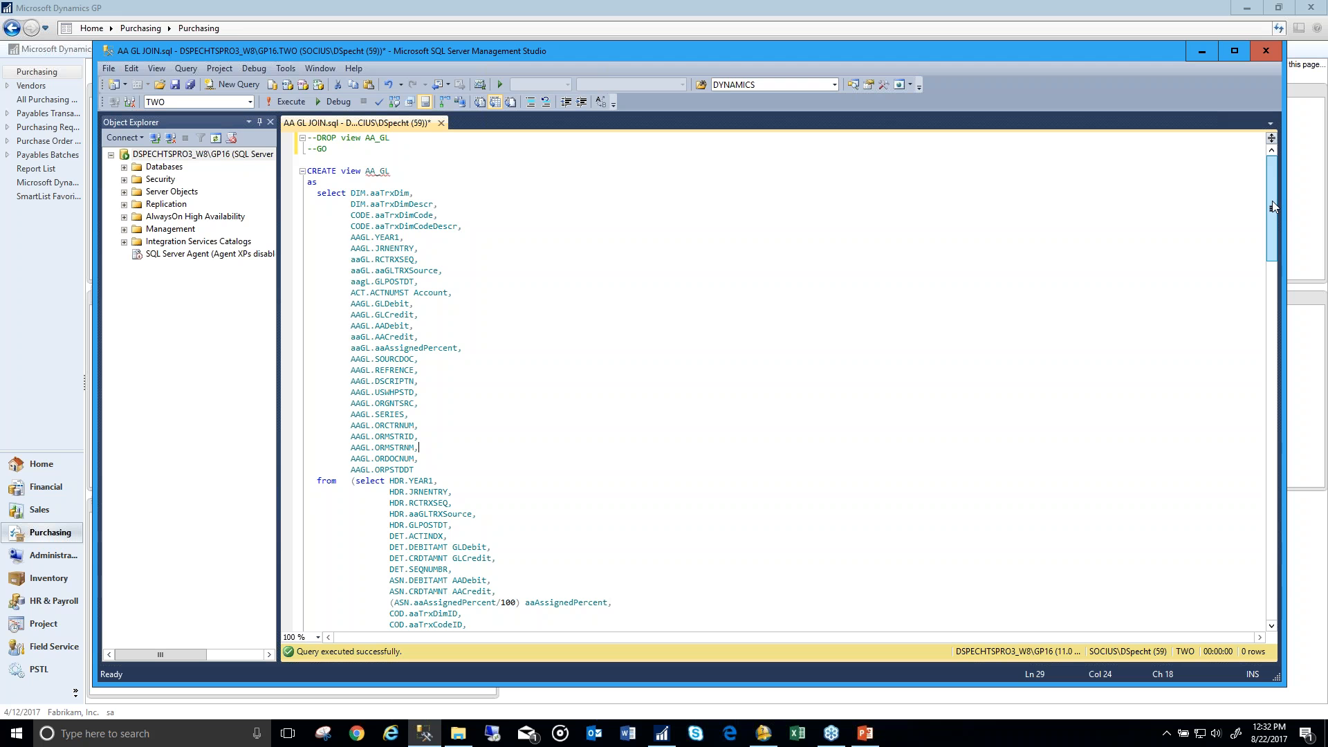
pyautogui.moveTo(1272, 200); pyautogui.dragTo(1222, 172)
pyautogui.click(287, 101)
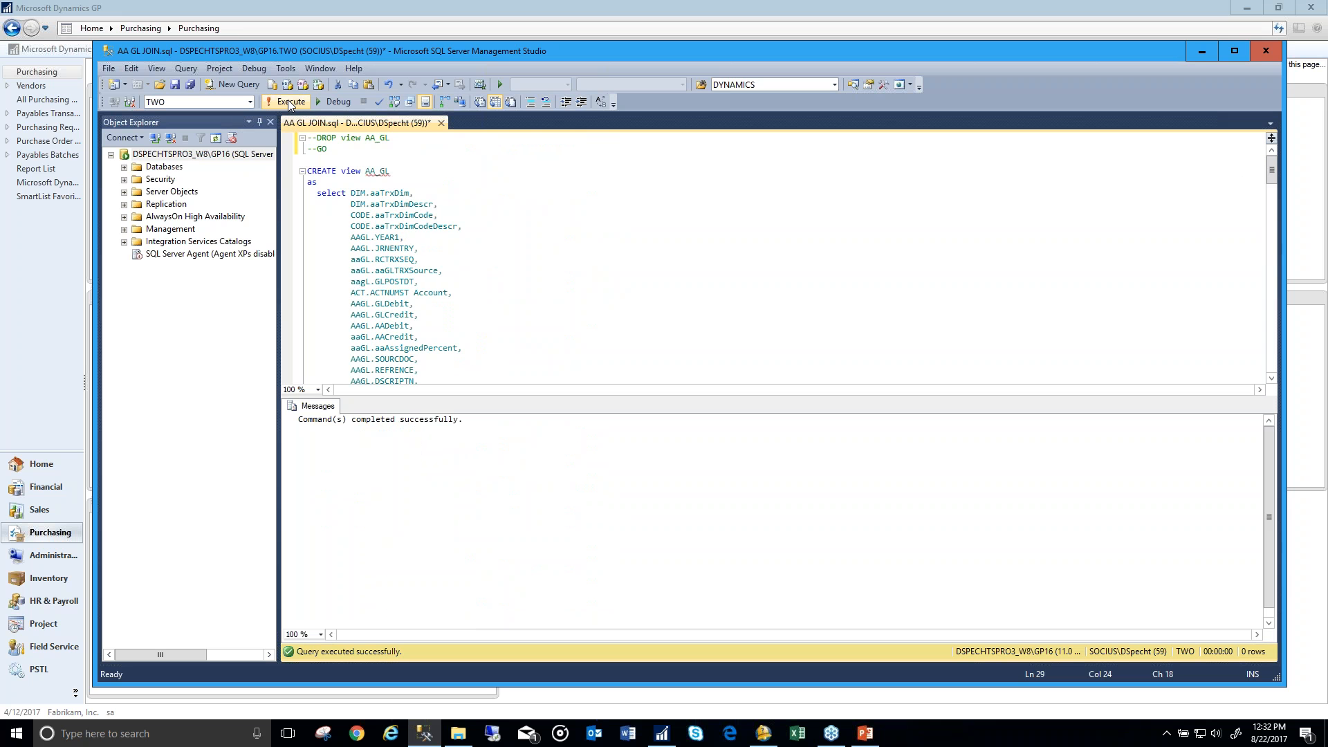
pyautogui.click(542, 280)
pyautogui.hotkey('ctrl', 'r')
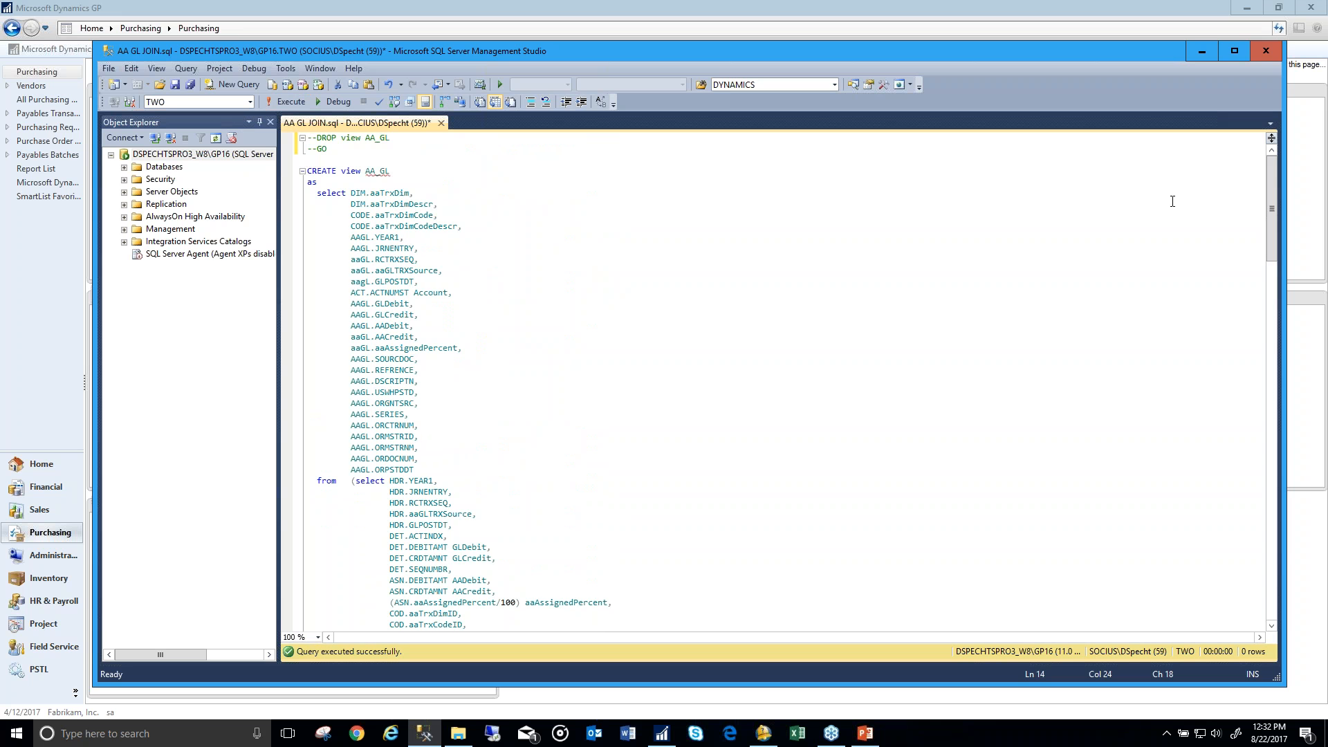
# Step: Review the statement at the script's end that grants DYNGRP select access on AA_GL, and return to Microsoft Dynamics GP
pyautogui.moveTo(1272, 201); pyautogui.dragTo(1258, 505)
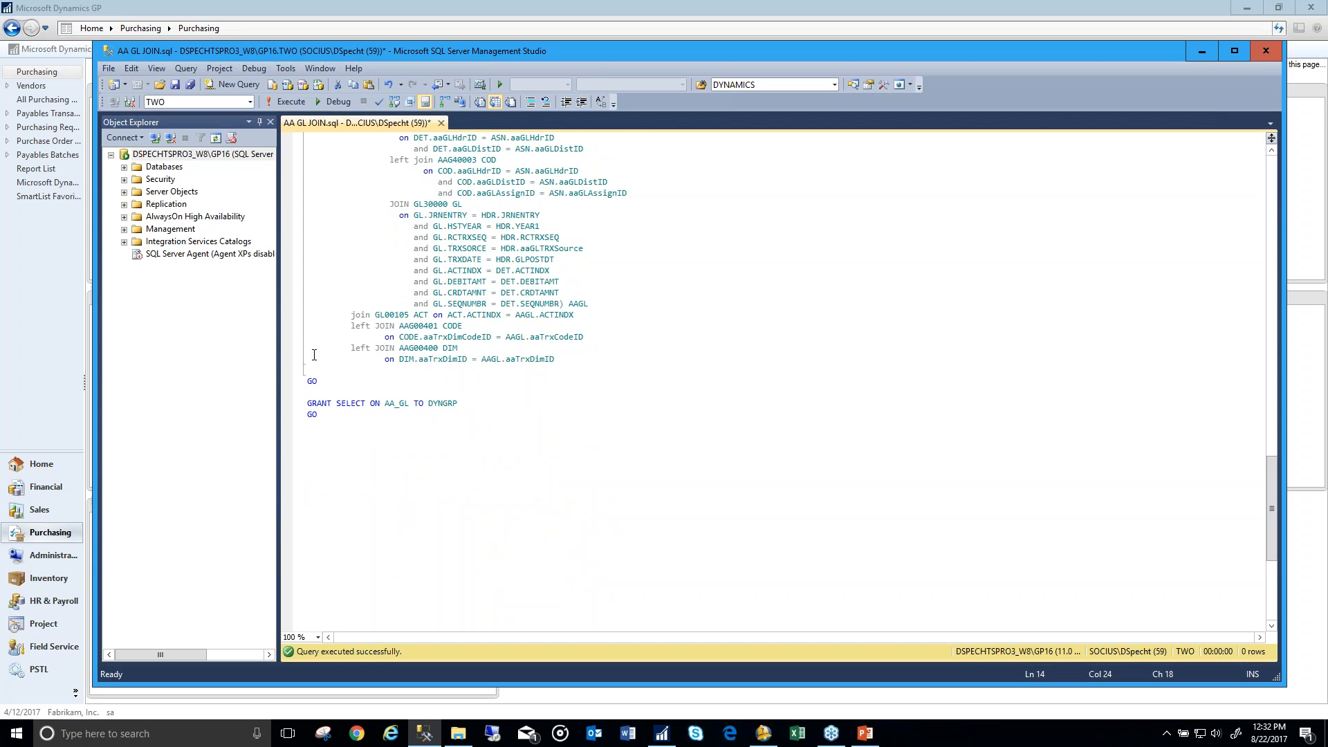
pyautogui.moveTo(308, 405); pyautogui.dragTo(464, 404)
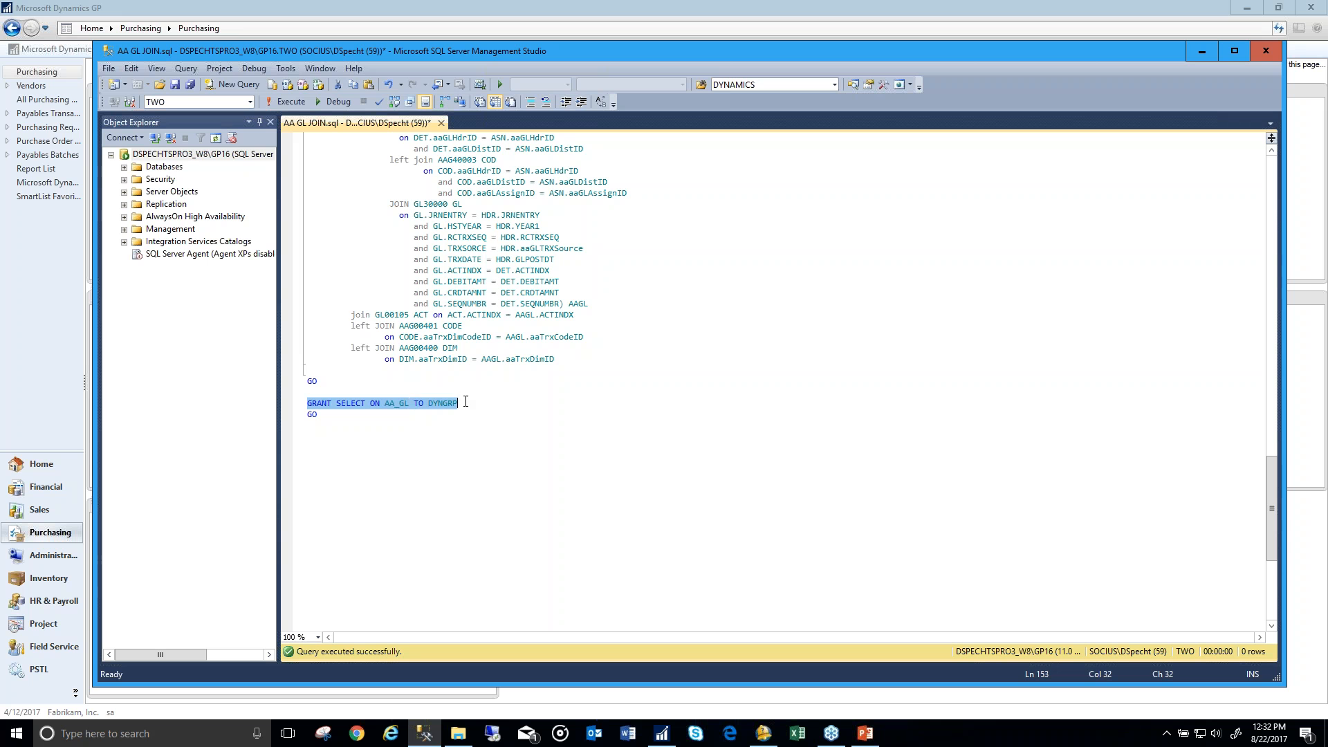
pyautogui.click(473, 409)
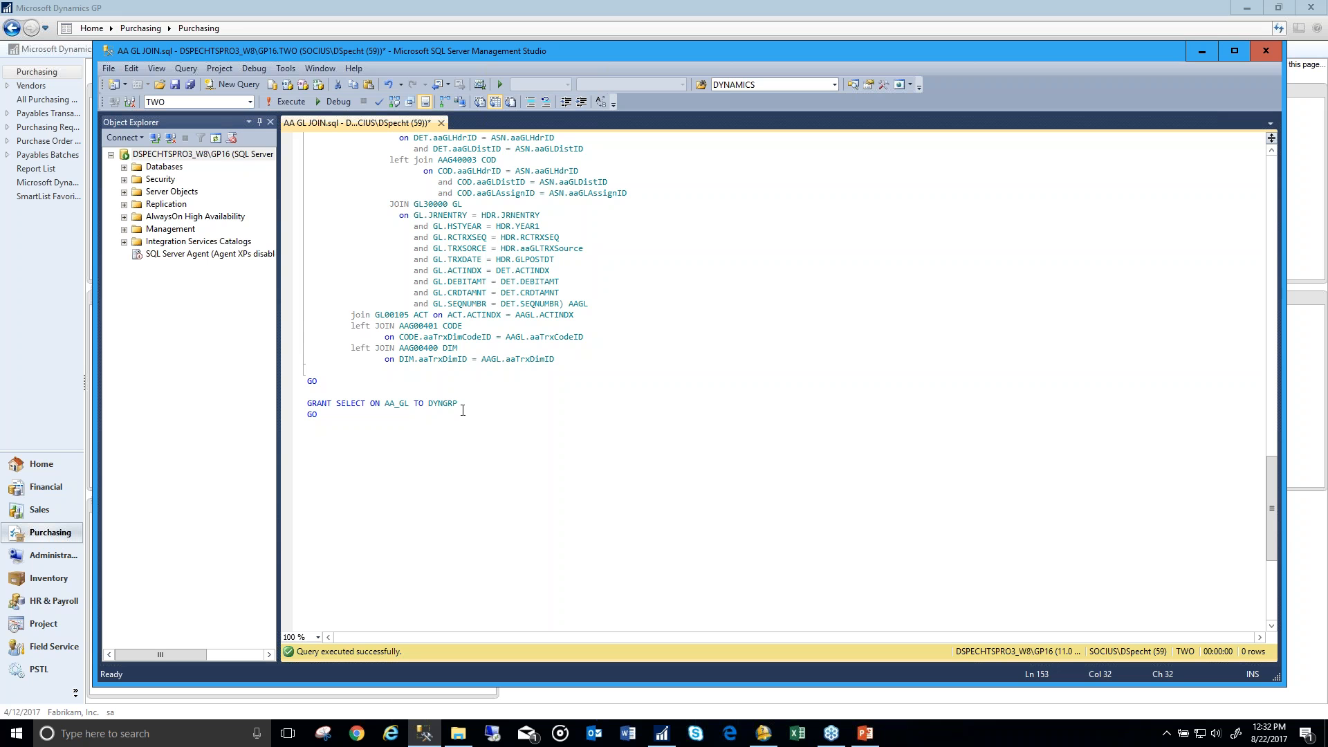
pyautogui.doubleClick(443, 404)
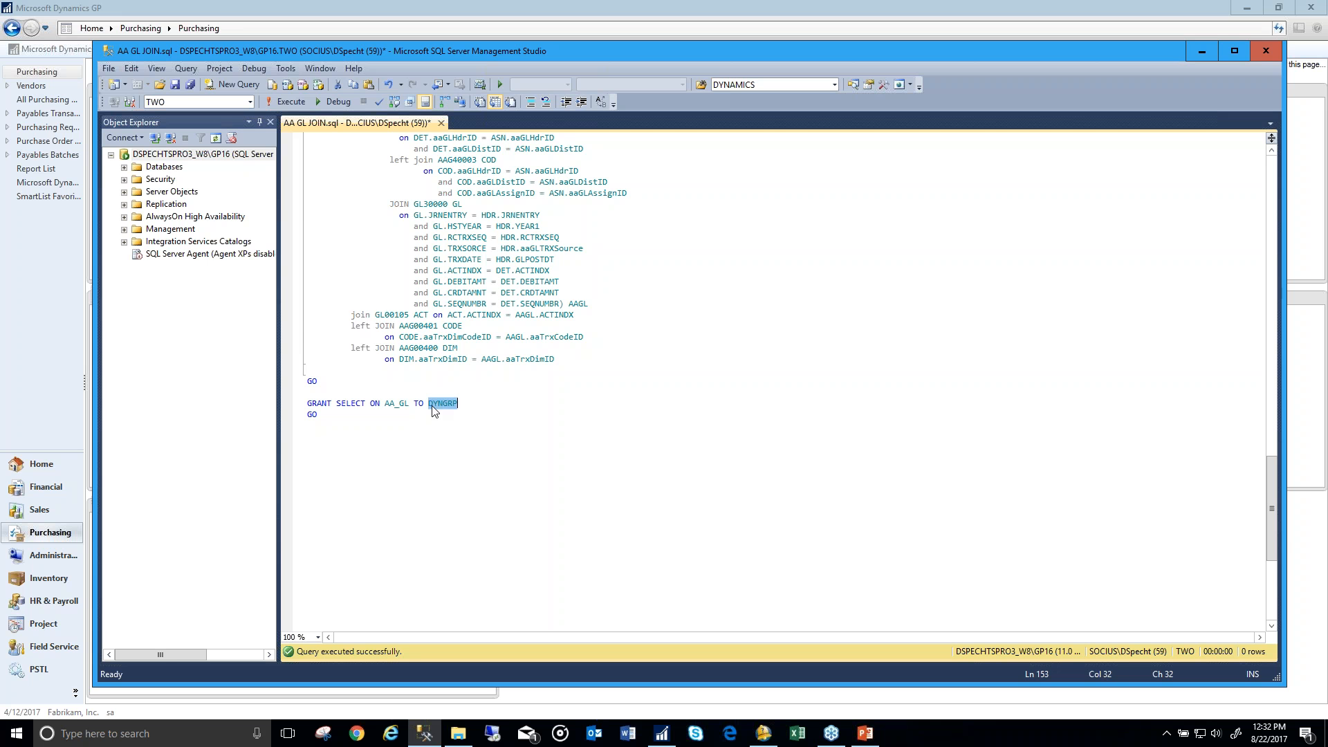
pyautogui.doubleClick(396, 403)
pyautogui.click(504, 403)
pyautogui.click(1270, 172)
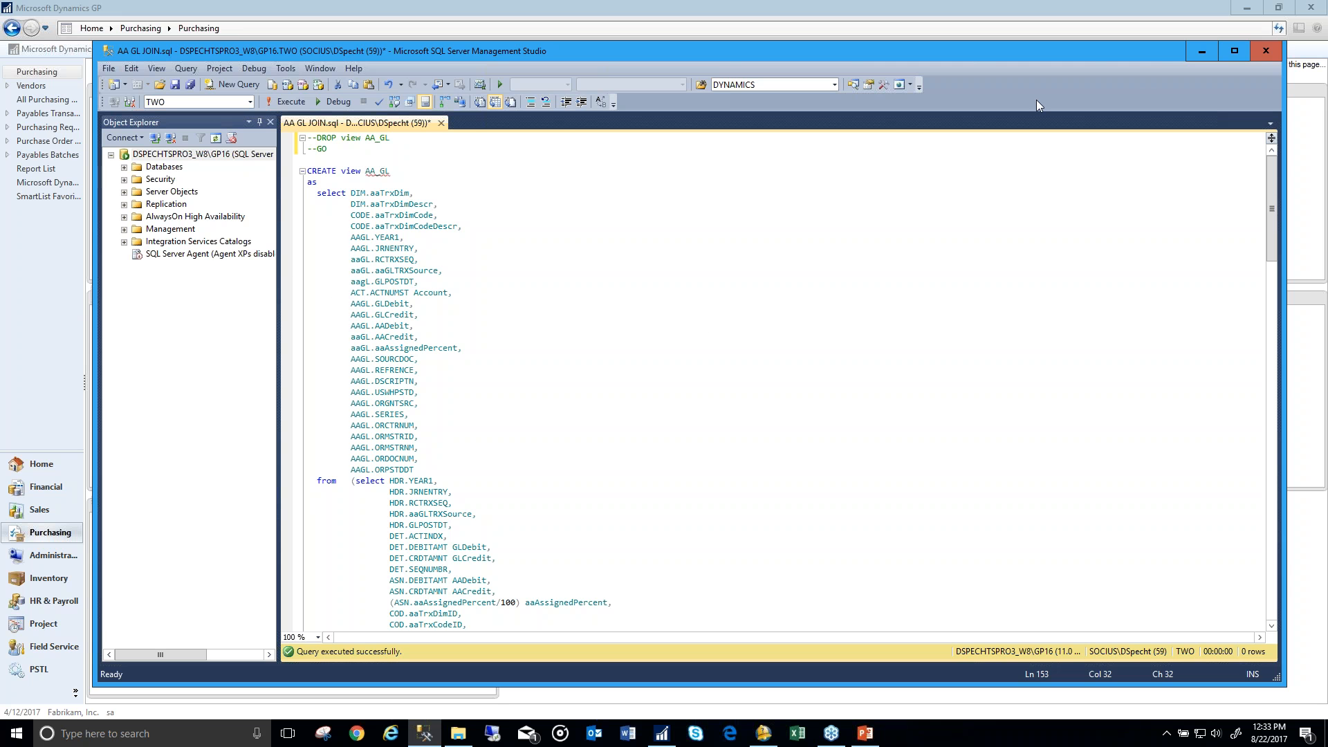
pyautogui.click(1193, 56)
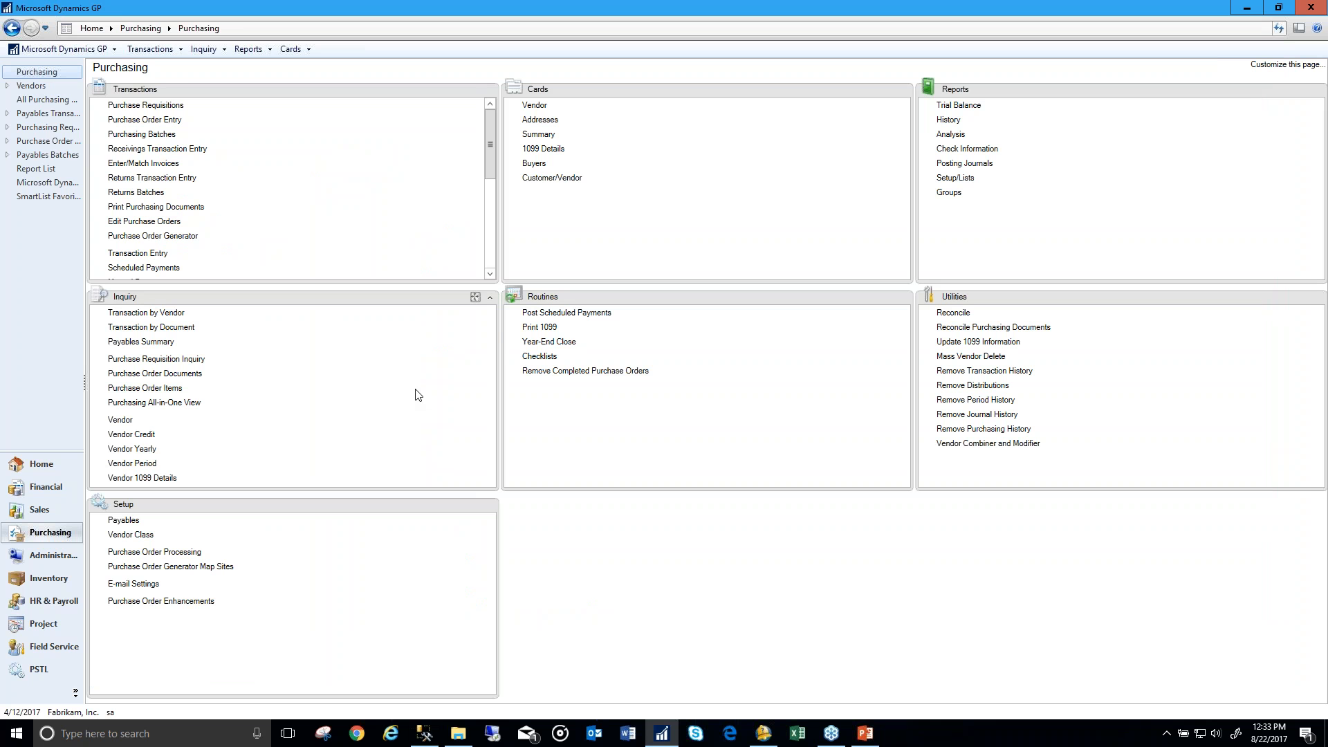
# Step: Allow SmartList Builder to use the AA_GL view of the TWO database through SQL Table Security
pyautogui.click(89, 49)
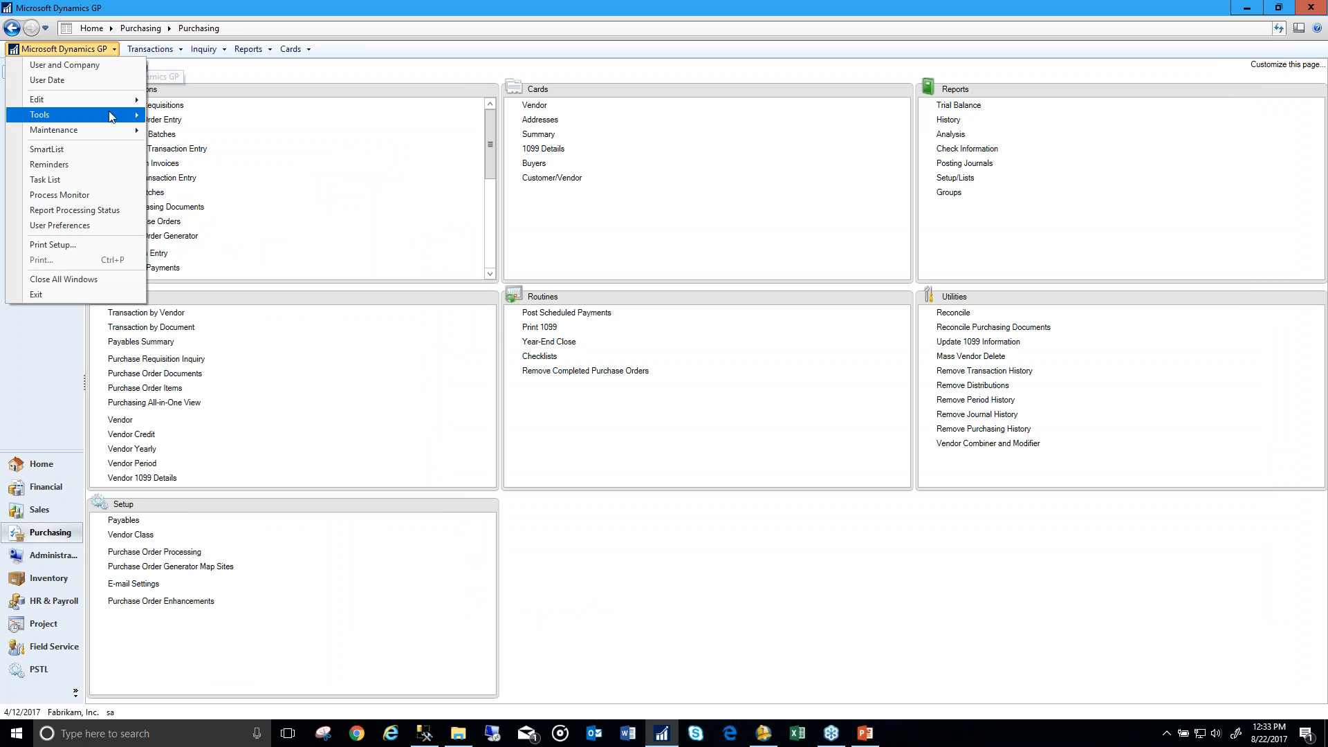
pyautogui.moveTo(109, 113)
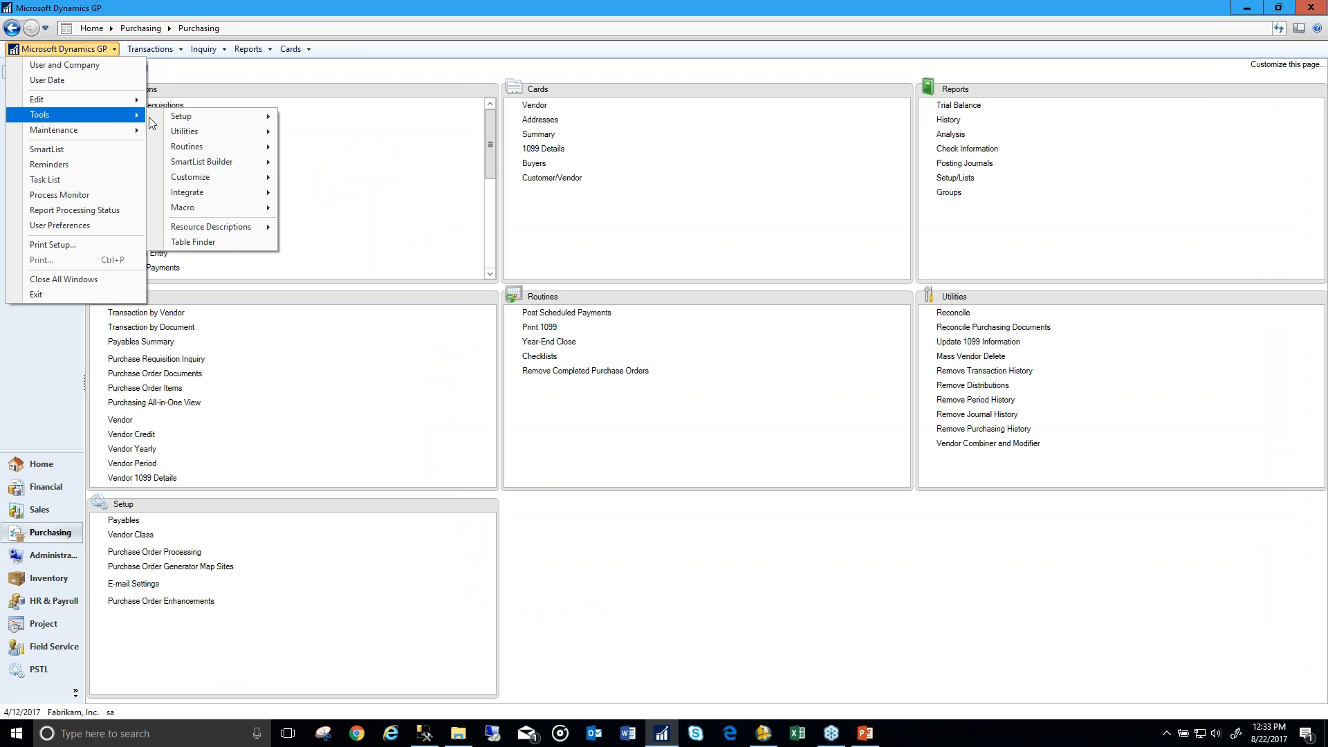
pyautogui.moveTo(256, 164)
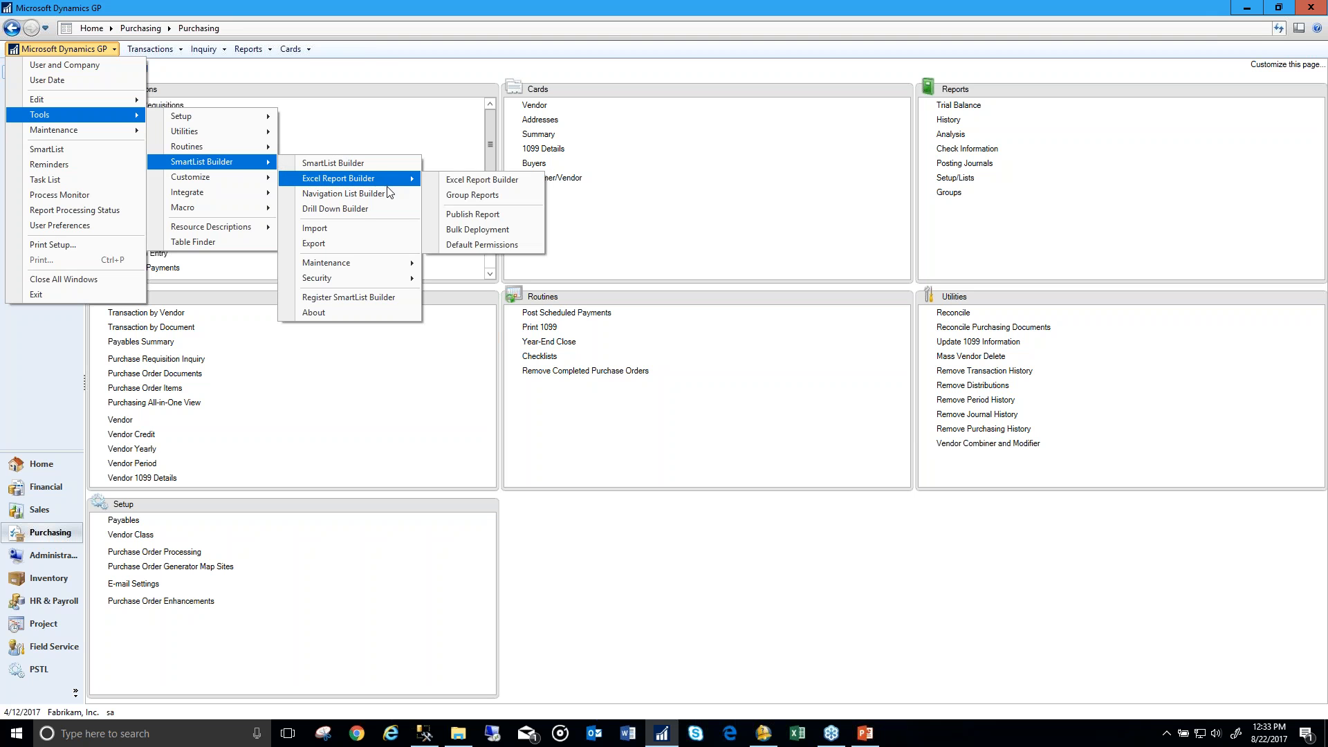
pyautogui.moveTo(391, 182)
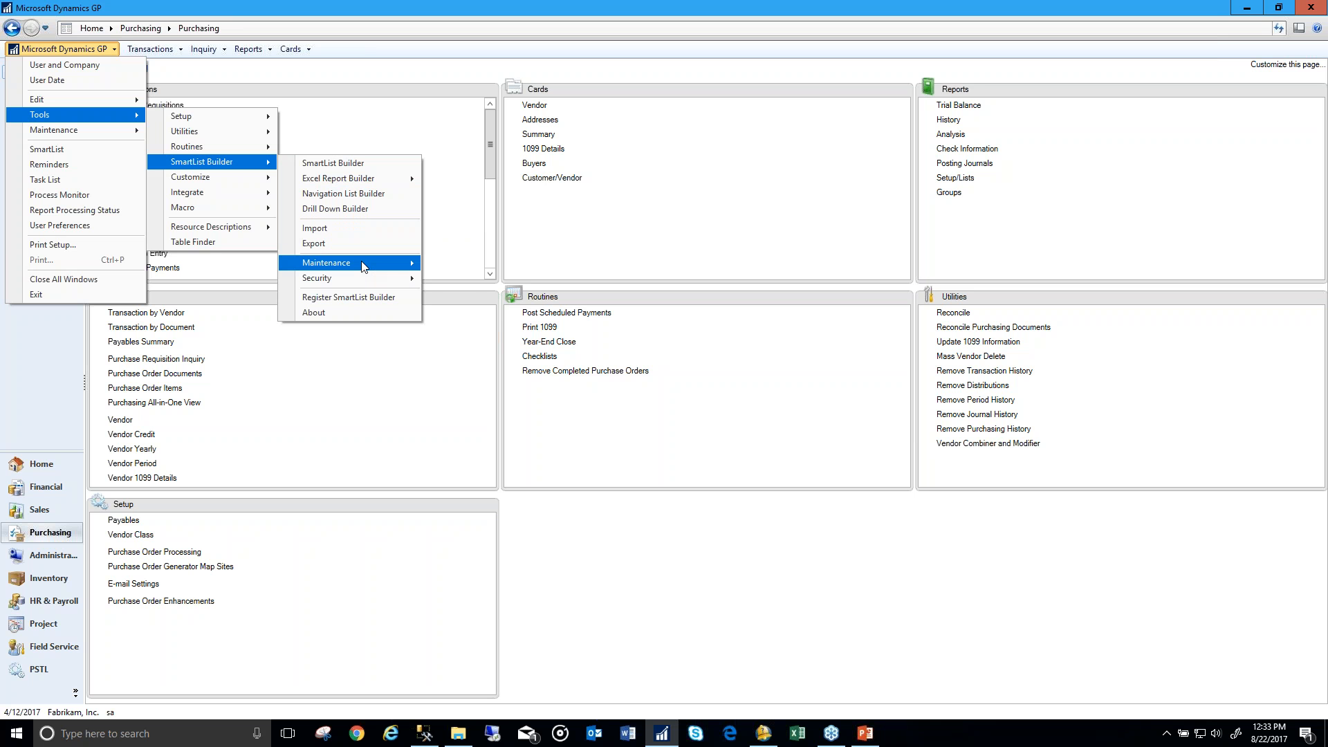
pyautogui.moveTo(362, 267)
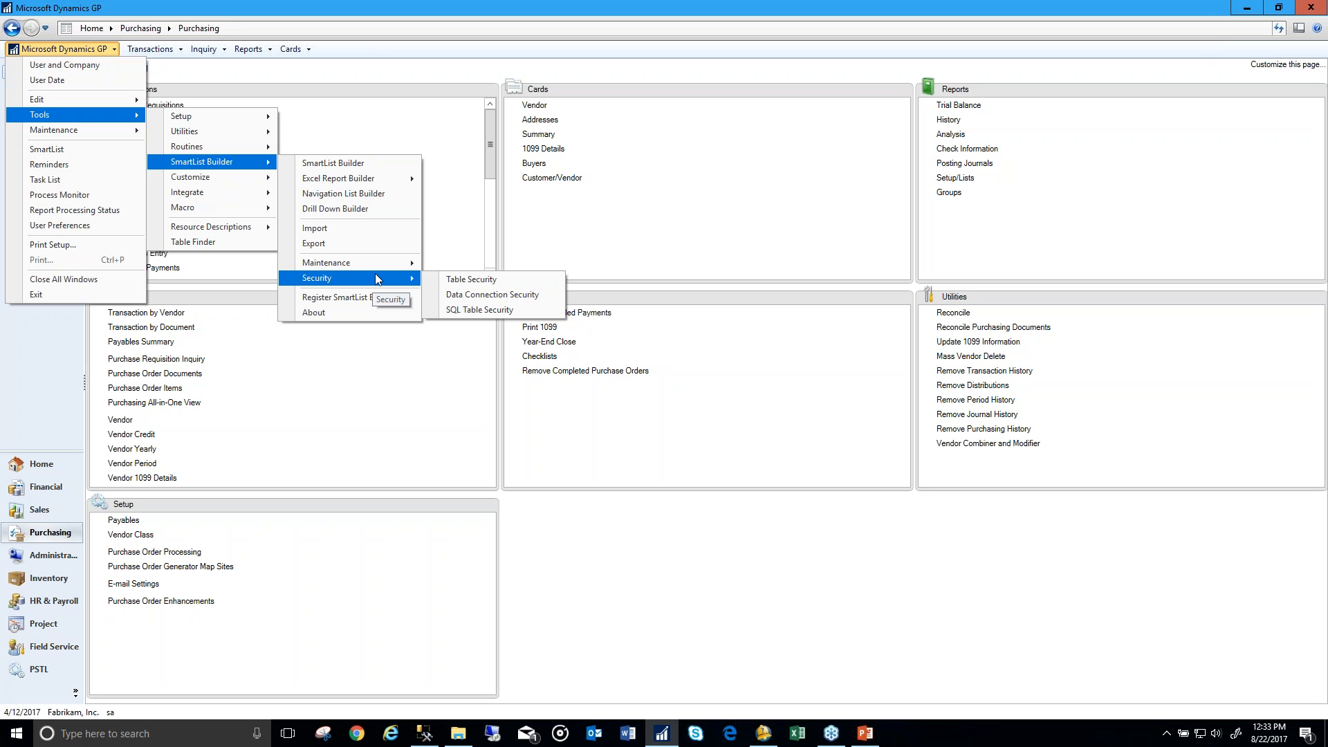
pyautogui.click(528, 310)
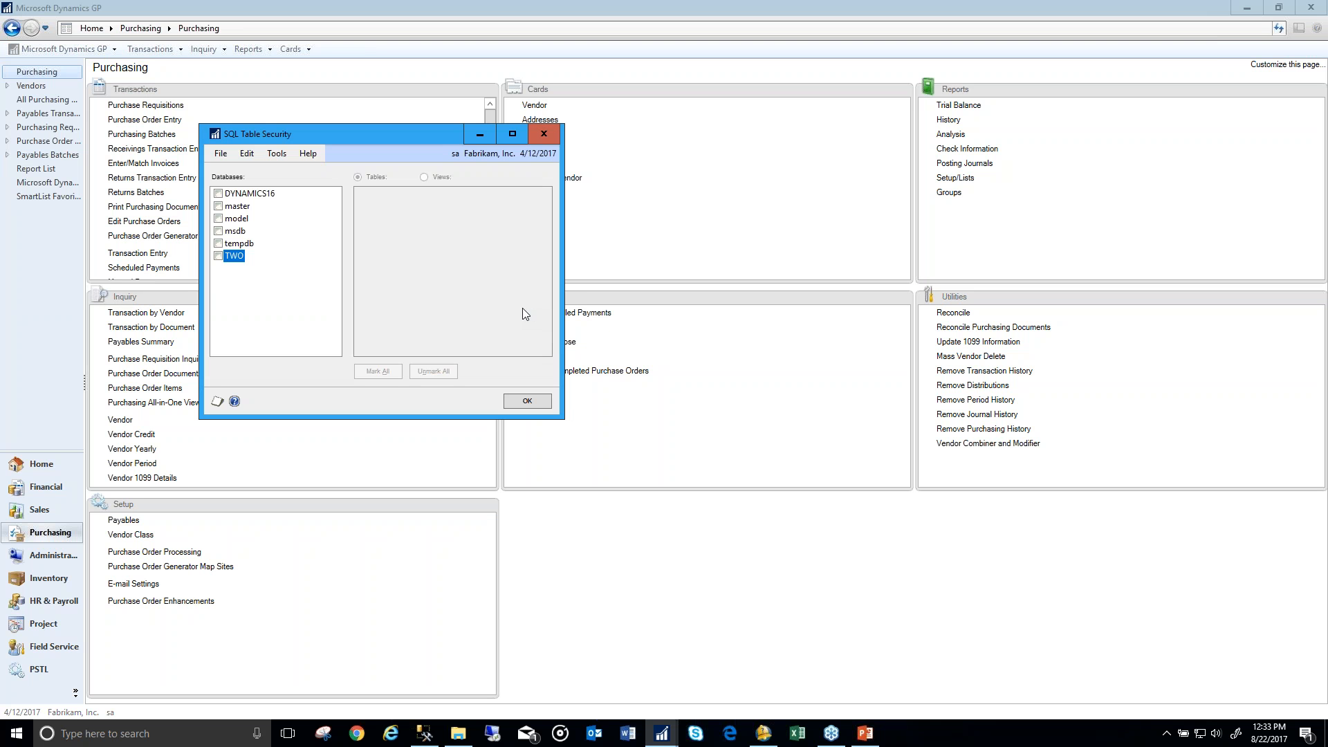
pyautogui.click(218, 257)
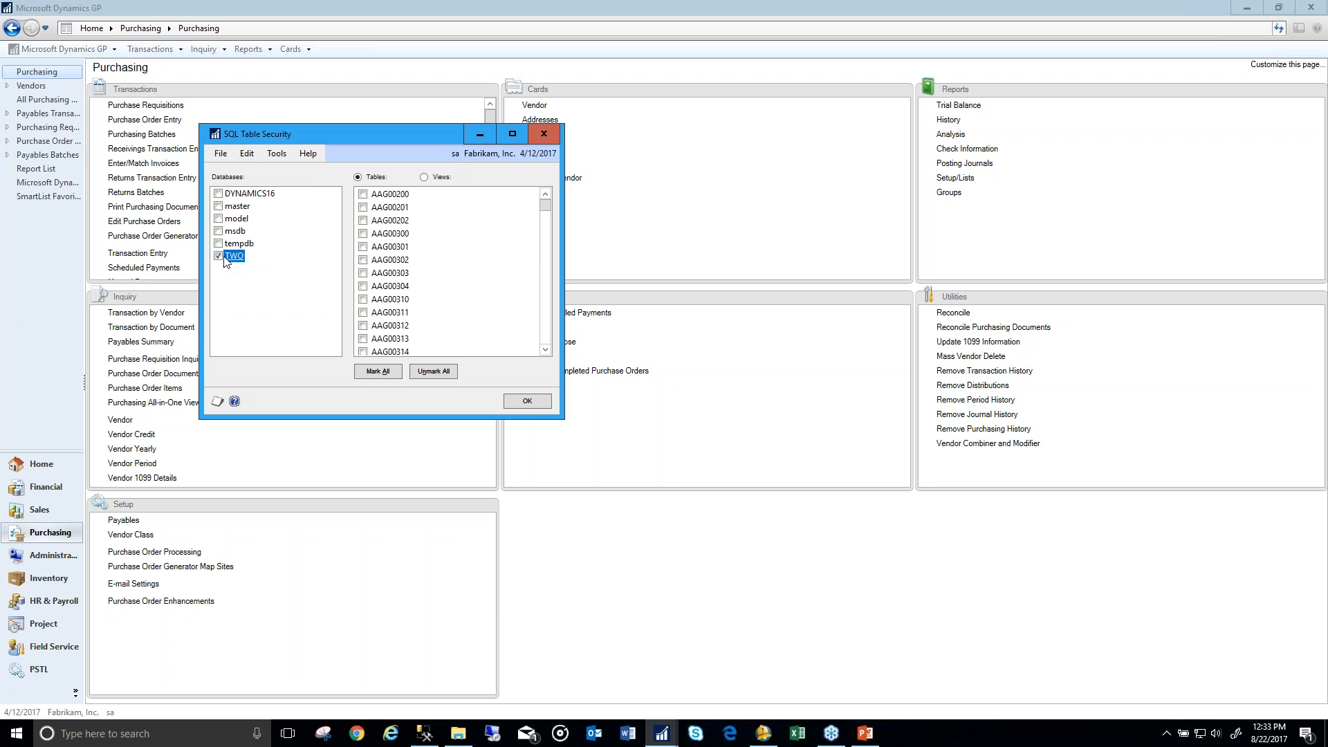
pyautogui.click(447, 178)
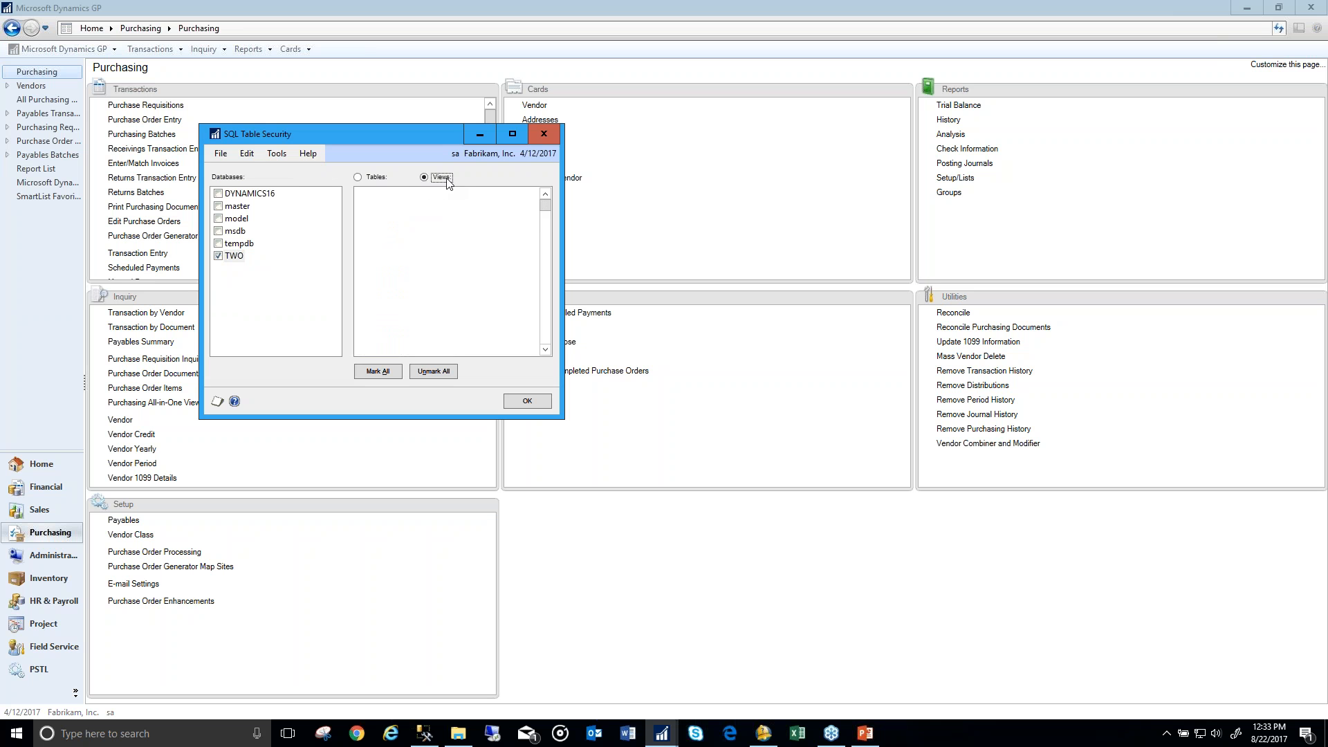
pyautogui.click(363, 195)
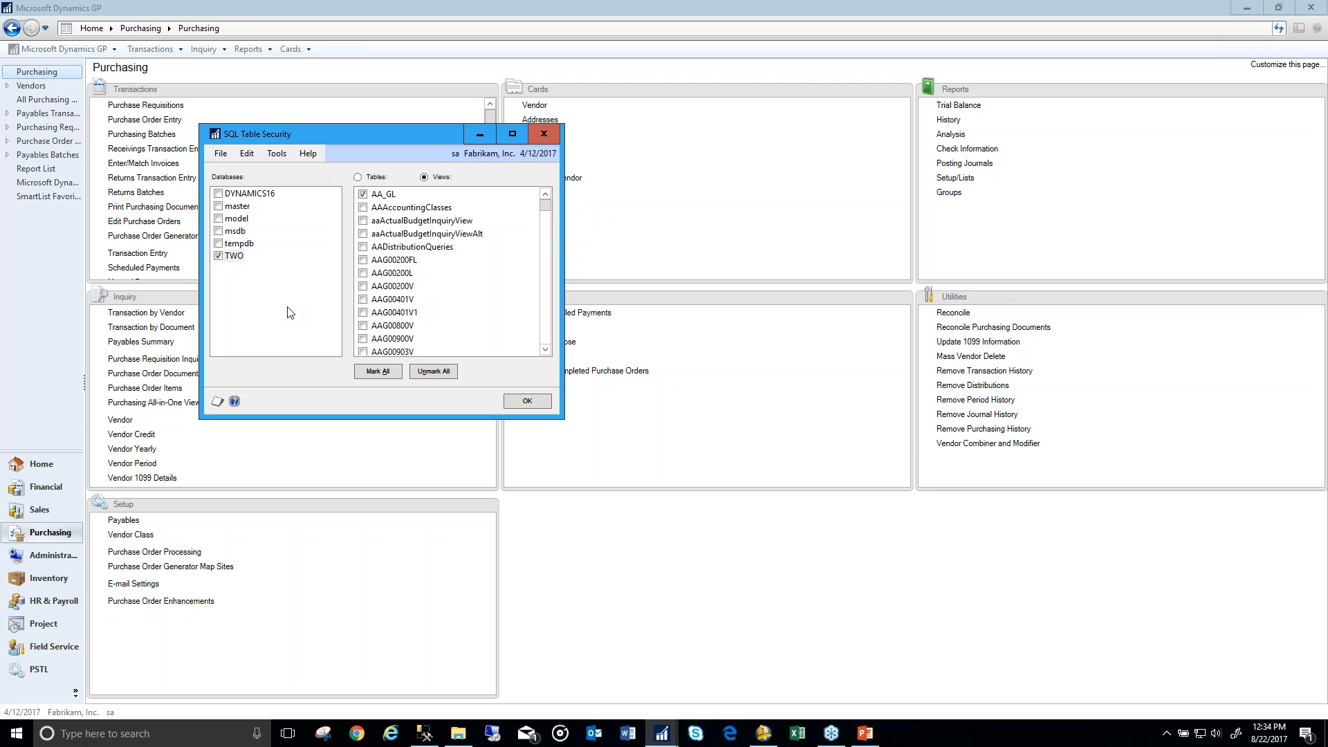
pyautogui.moveTo(546, 205)
pyautogui.mouseDown()
pyautogui.moveTo(540, 335)
pyautogui.moveTo(548, 200)
pyautogui.mouseUp()
pyautogui.click(521, 397)
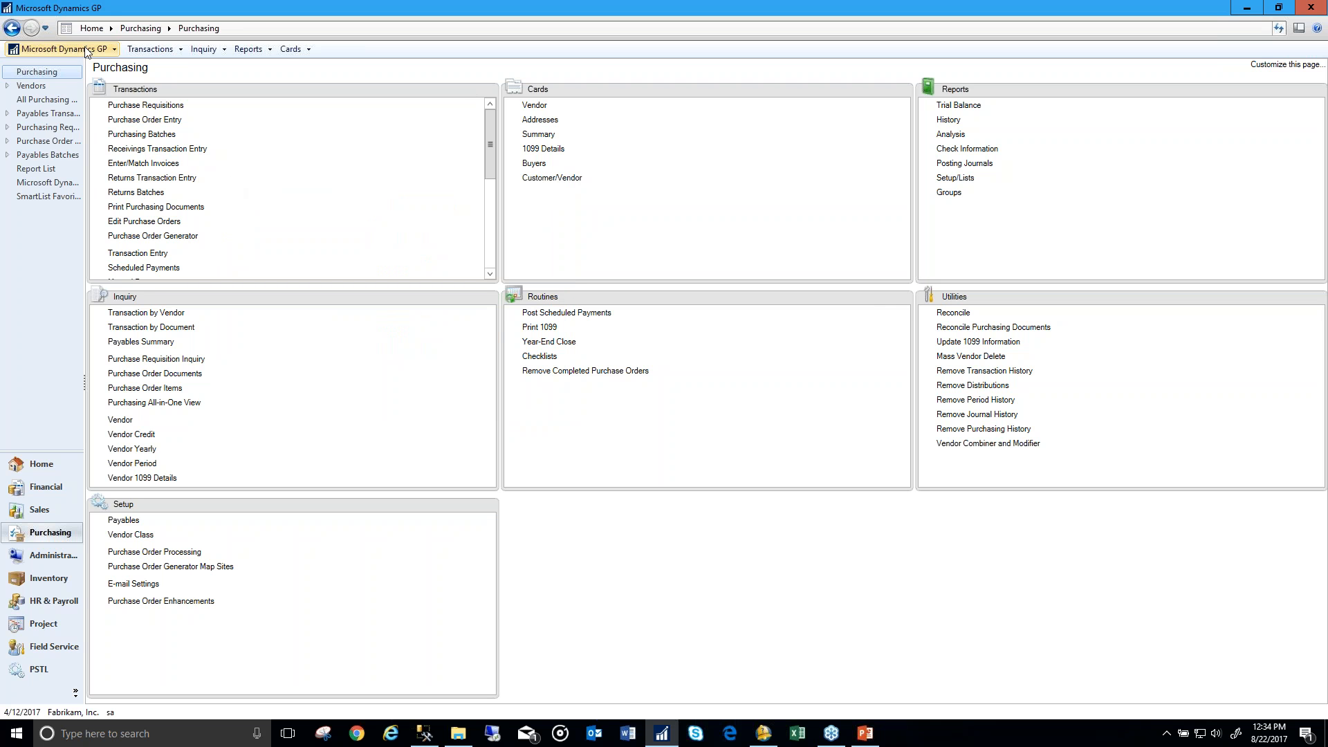
# Step: Create a new SmartList in SmartList Builder with ID AA GL, name GL data with Analytical Accounting and the Financial series
pyautogui.click(61, 49)
pyautogui.moveTo(109, 118)
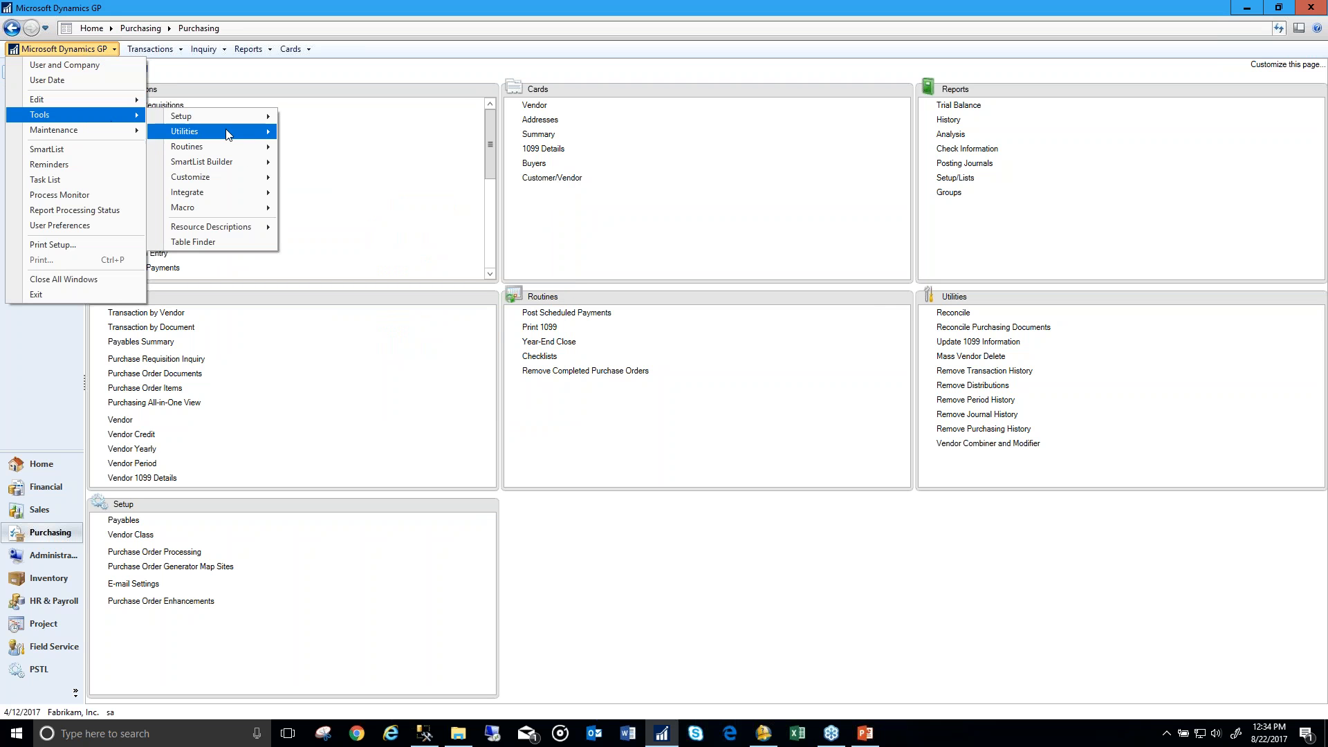
pyautogui.moveTo(253, 175)
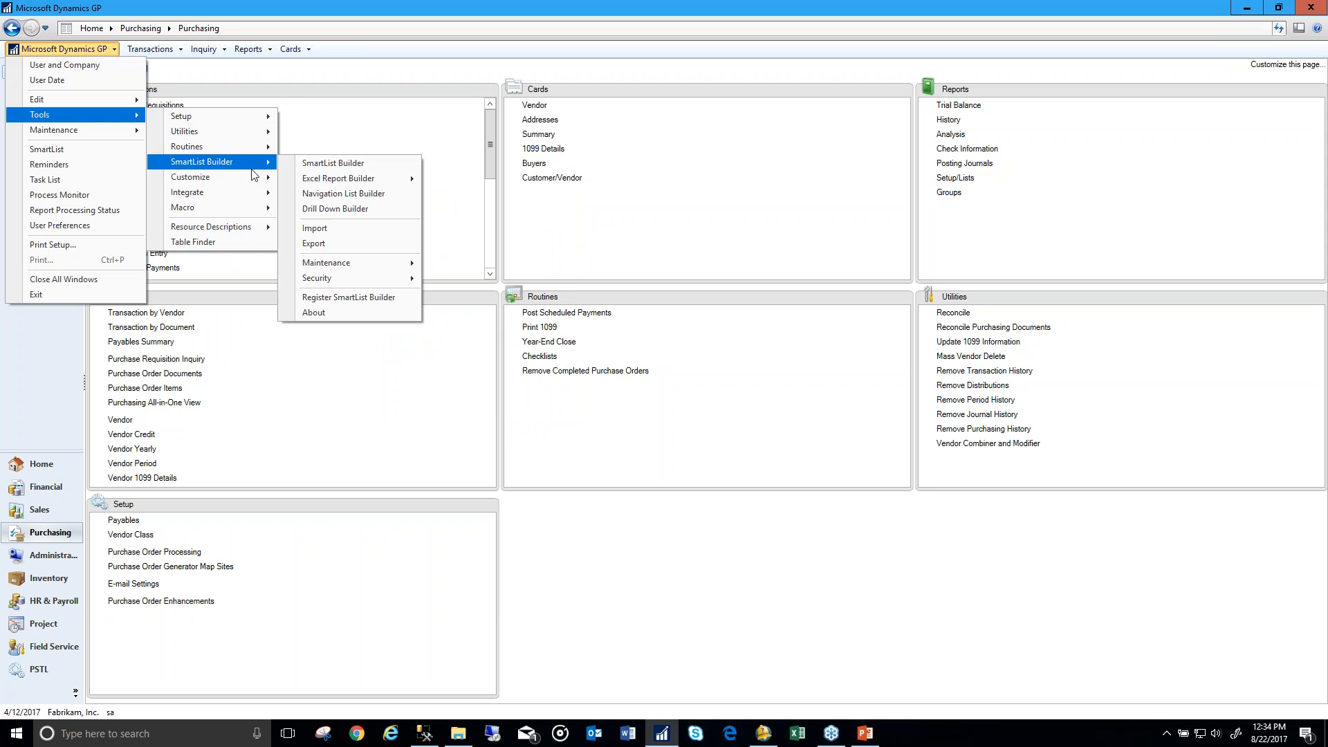
pyautogui.click(335, 166)
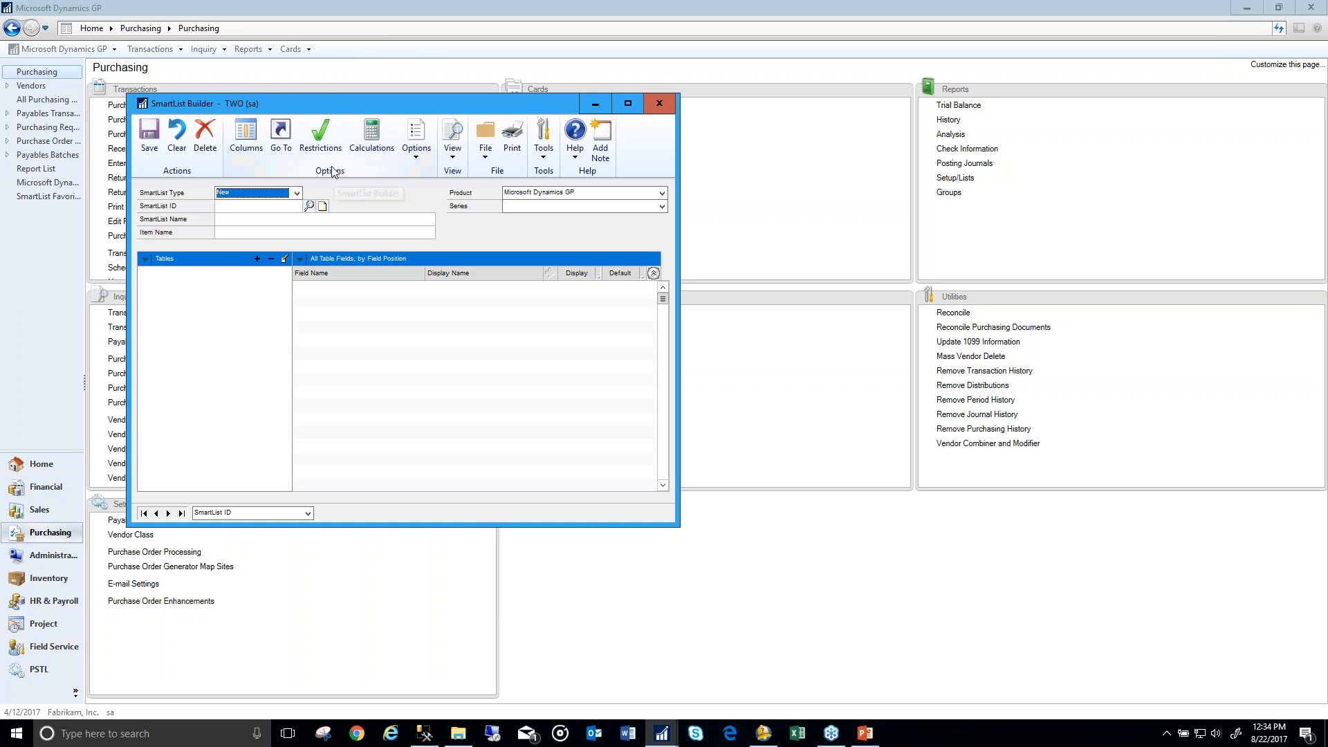
pyautogui.click(275, 205)
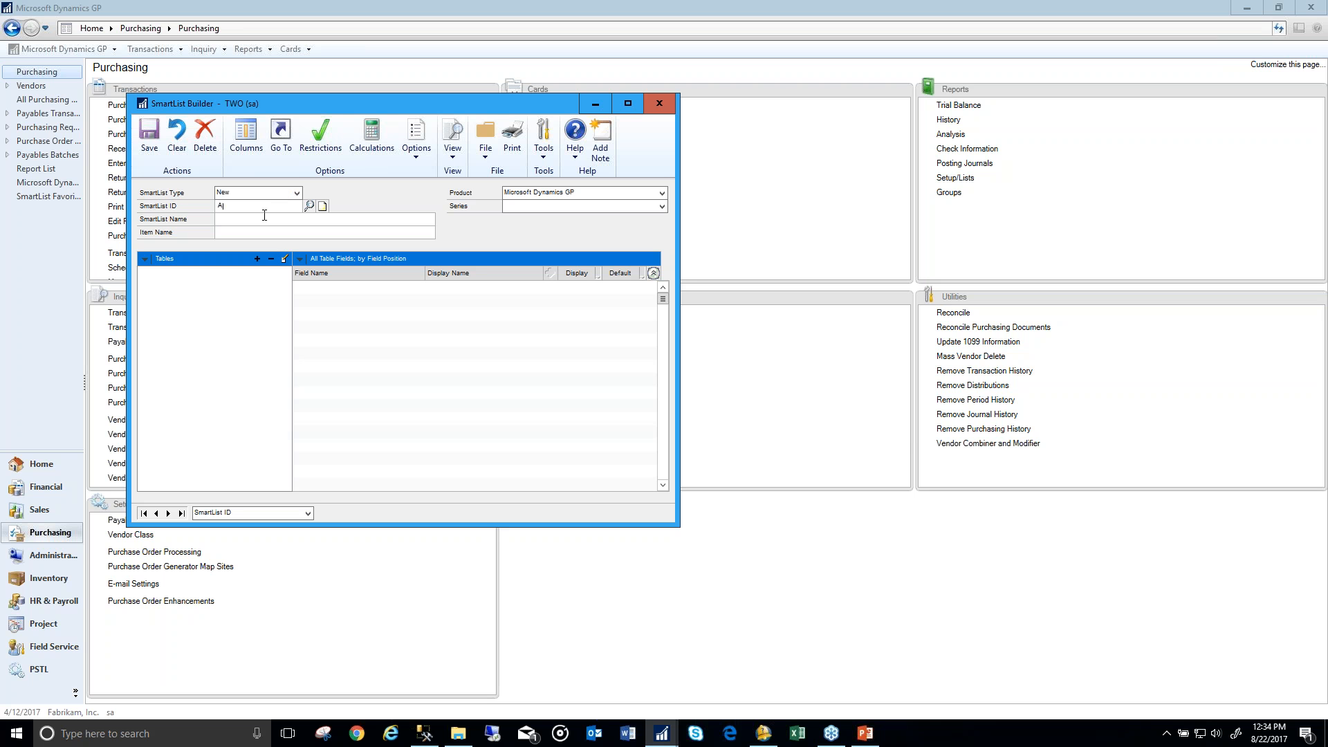
pyautogui.press('Tab')
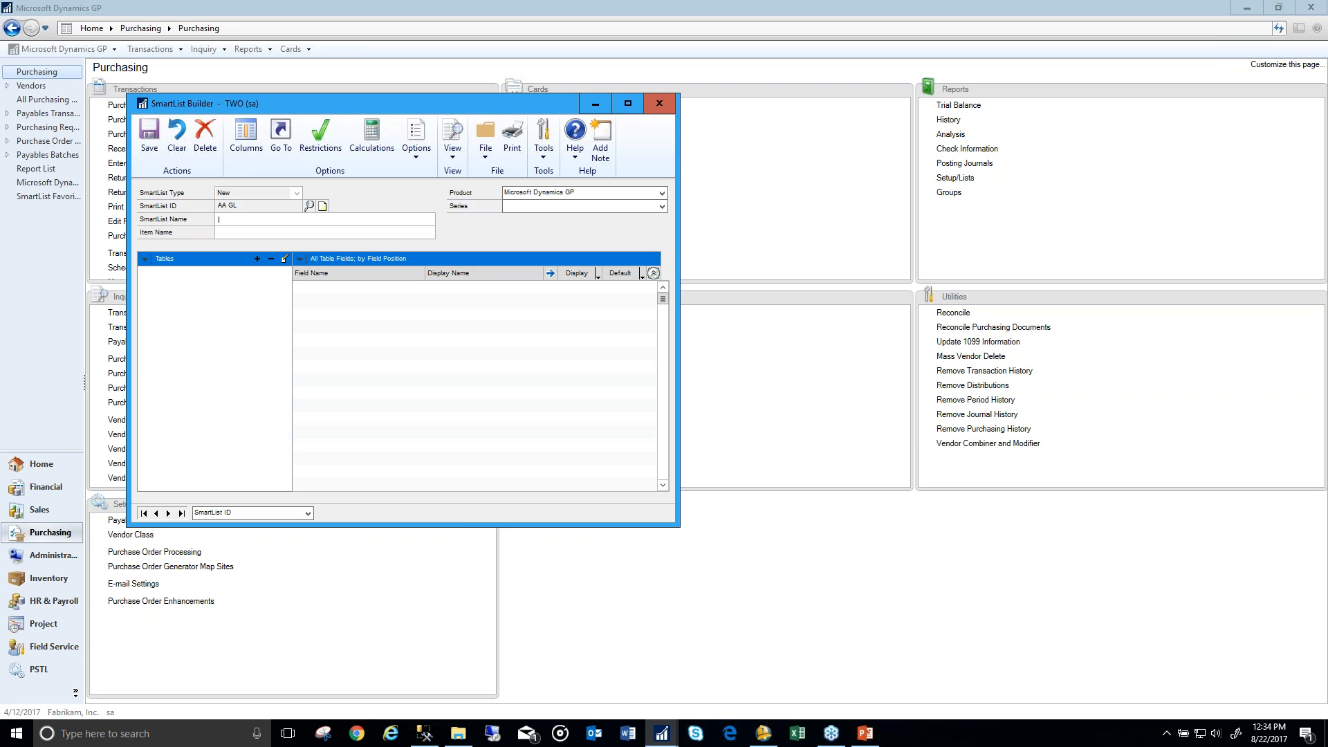
pyautogui.write('GL data with Analytical cc')
pyautogui.press('BackSpace')
pyautogui.press('BackSpace')
pyautogui.write('ounting')
pyautogui.press('Tab')
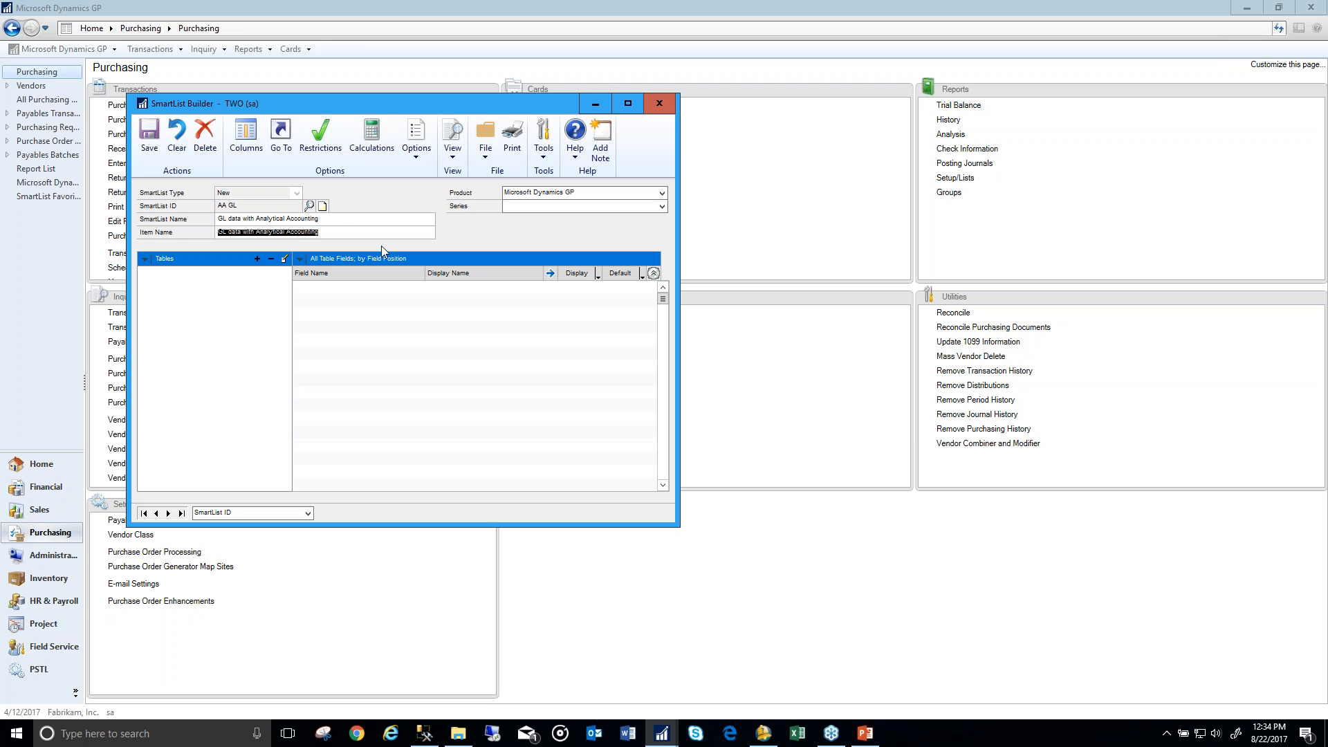
pyautogui.click(533, 205)
pyautogui.click(537, 218)
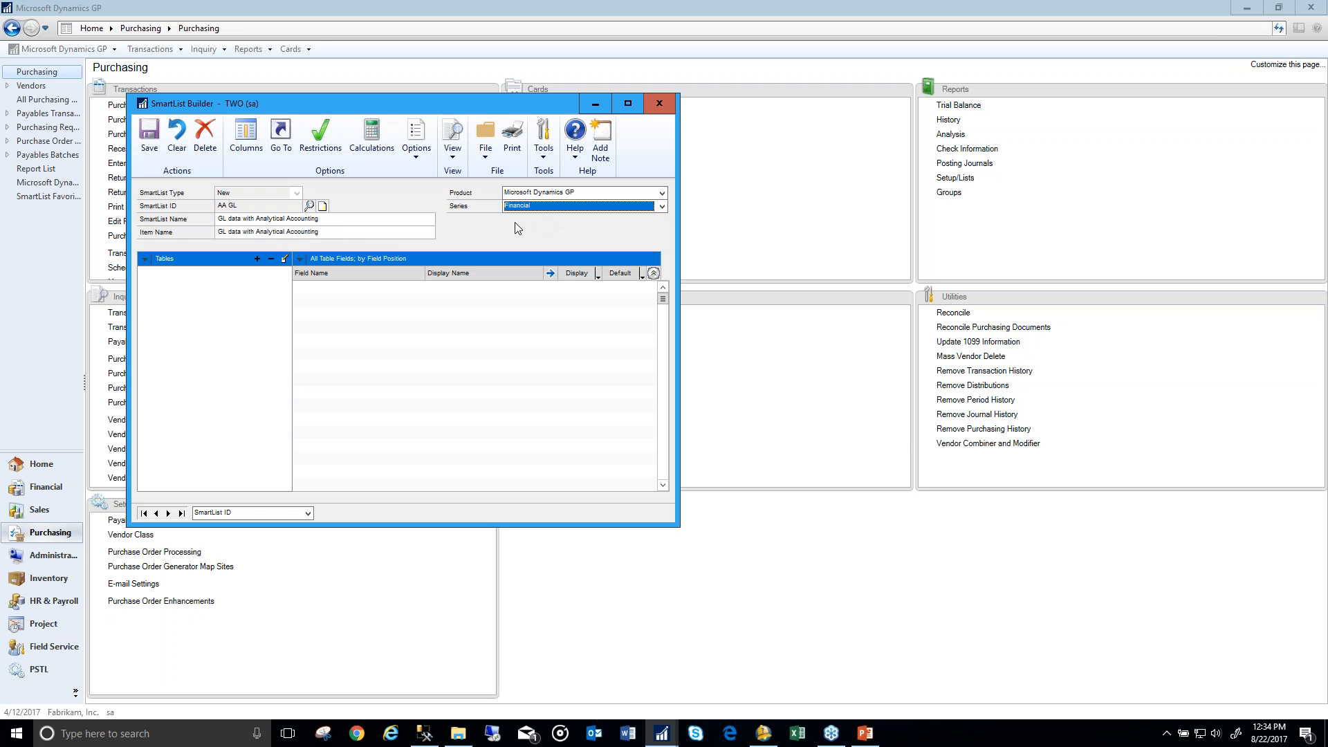
# Step: Try Analytical Accounting as the product, and restore Microsoft Dynamics GP with the Financial series
pyautogui.click(599, 195)
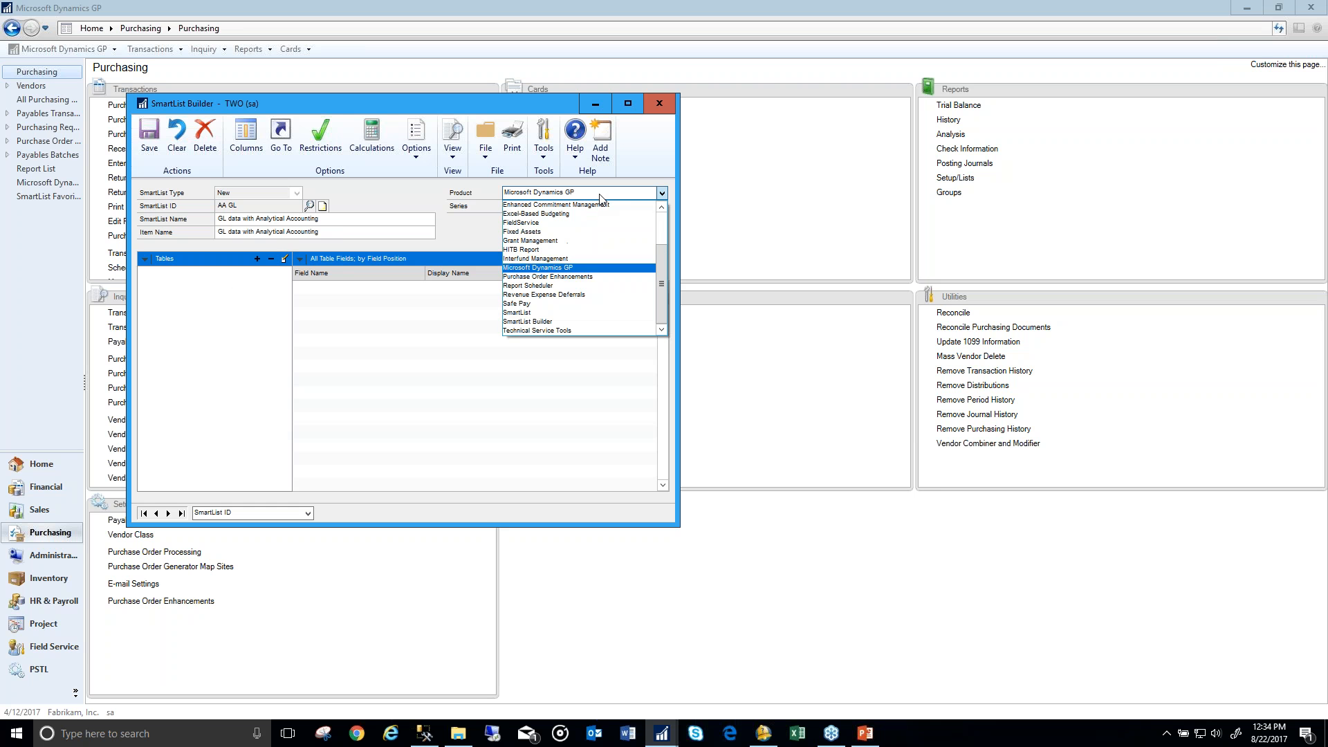
pyautogui.moveTo(662, 244); pyautogui.dragTo(658, 209)
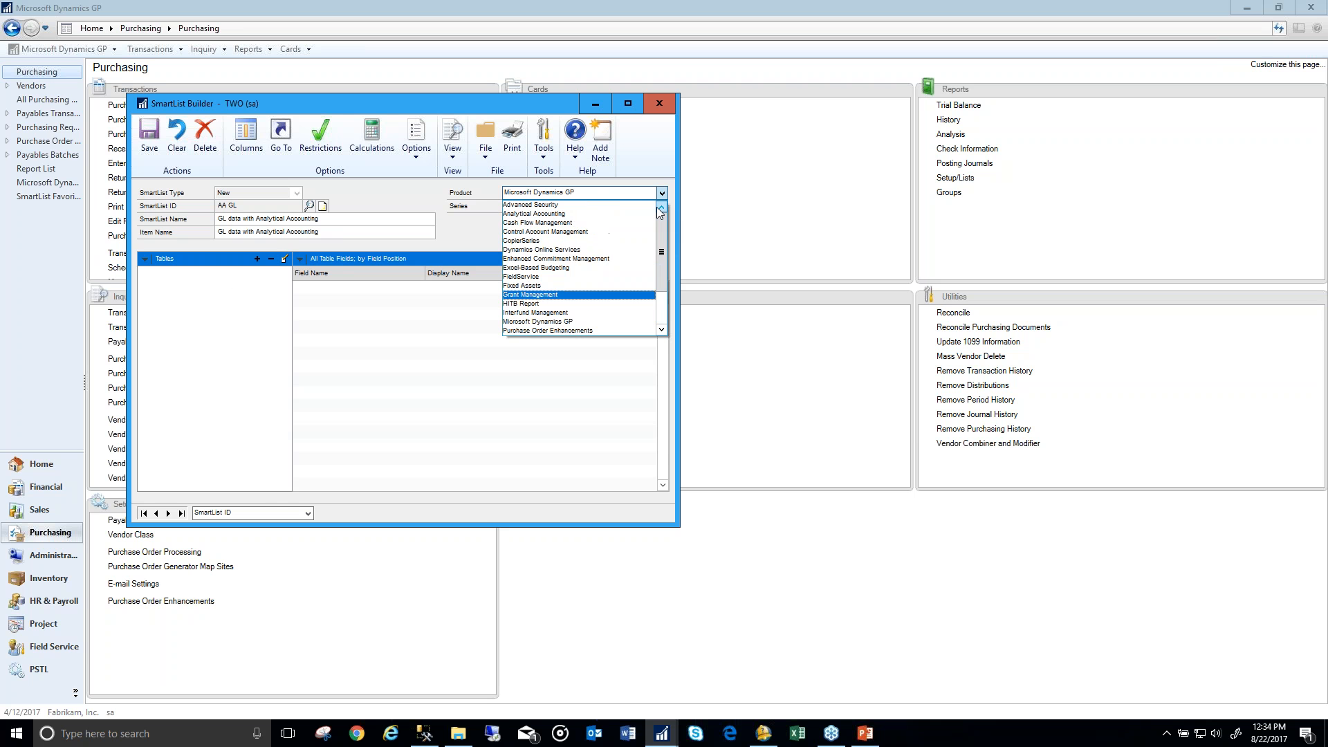
pyautogui.click(583, 214)
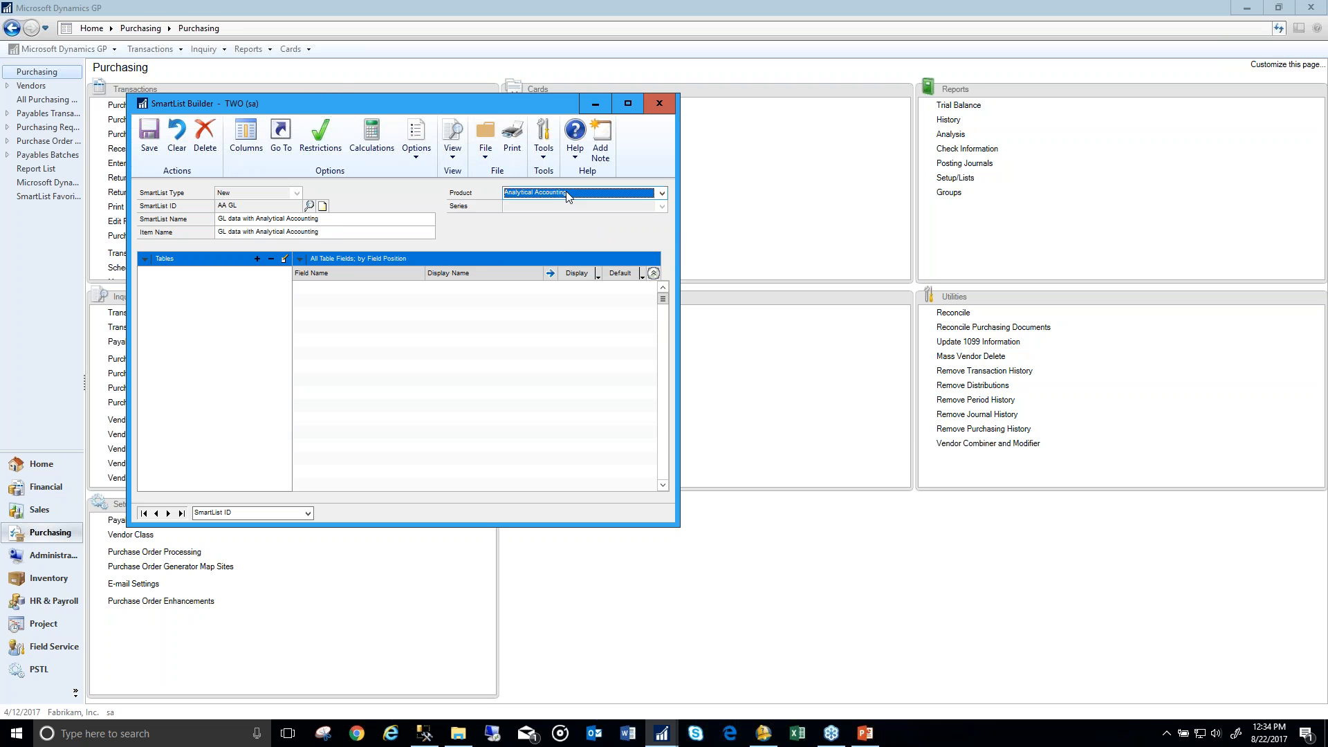
pyautogui.click(567, 196)
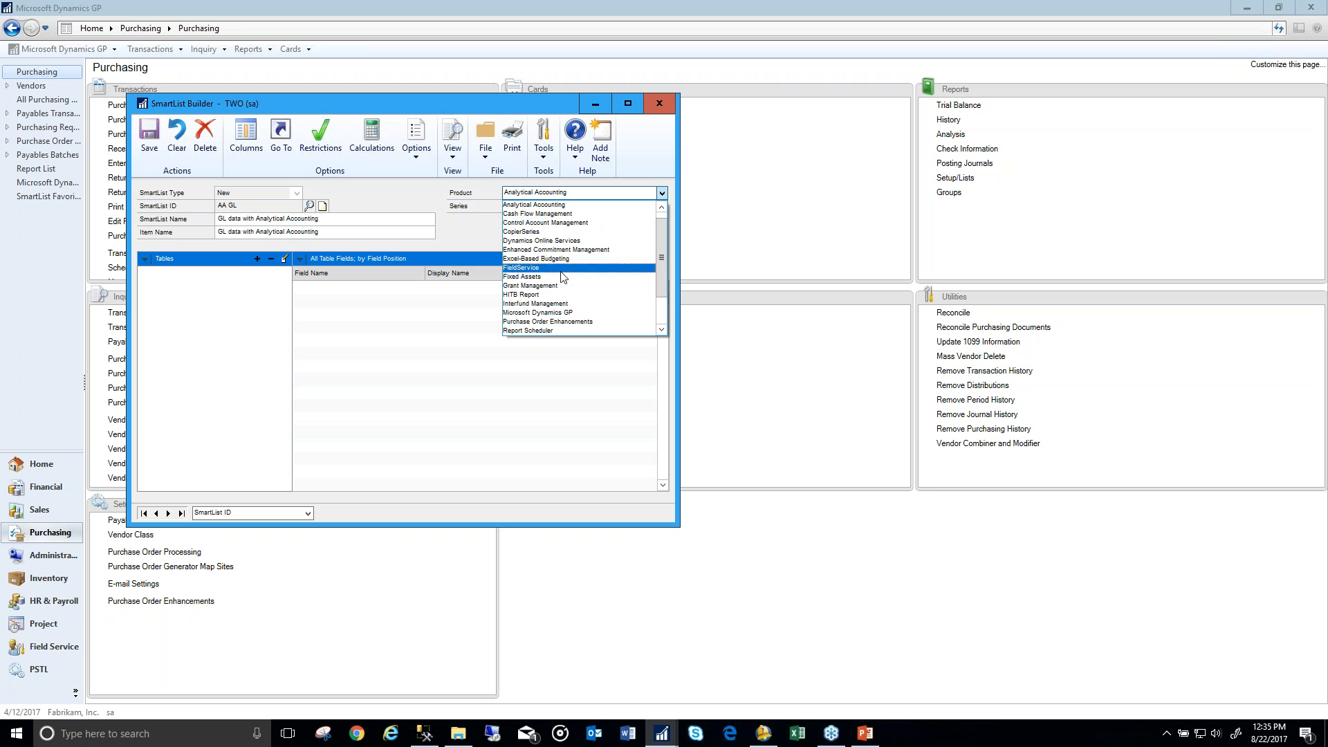
pyautogui.click(560, 312)
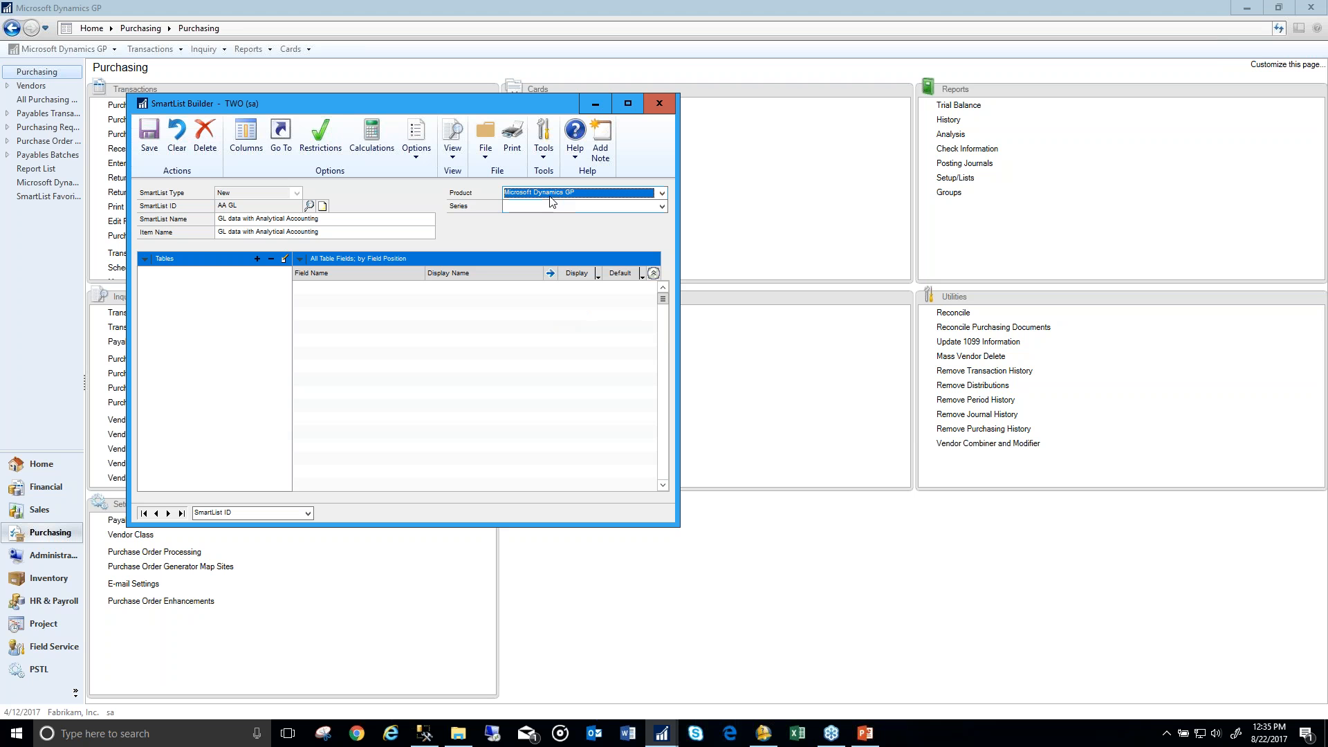
pyautogui.click(549, 207)
pyautogui.click(546, 220)
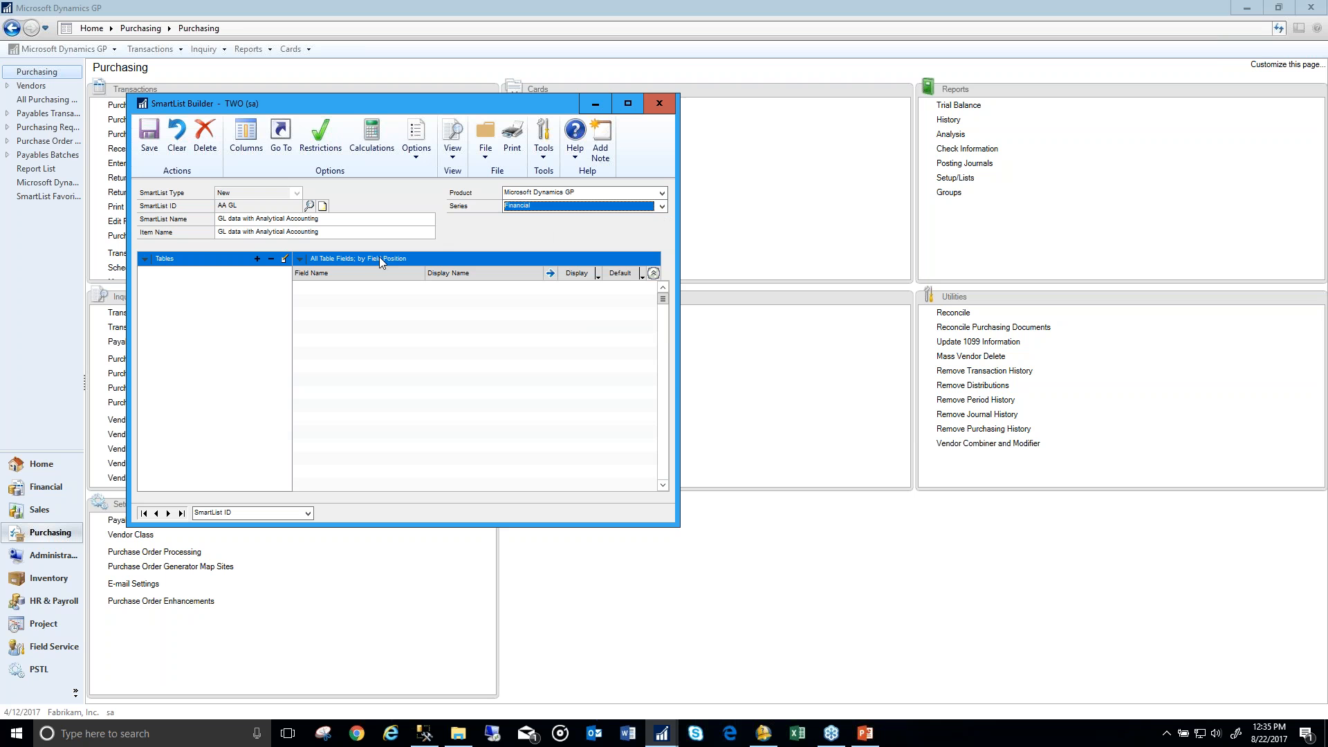
pyautogui.click(257, 258)
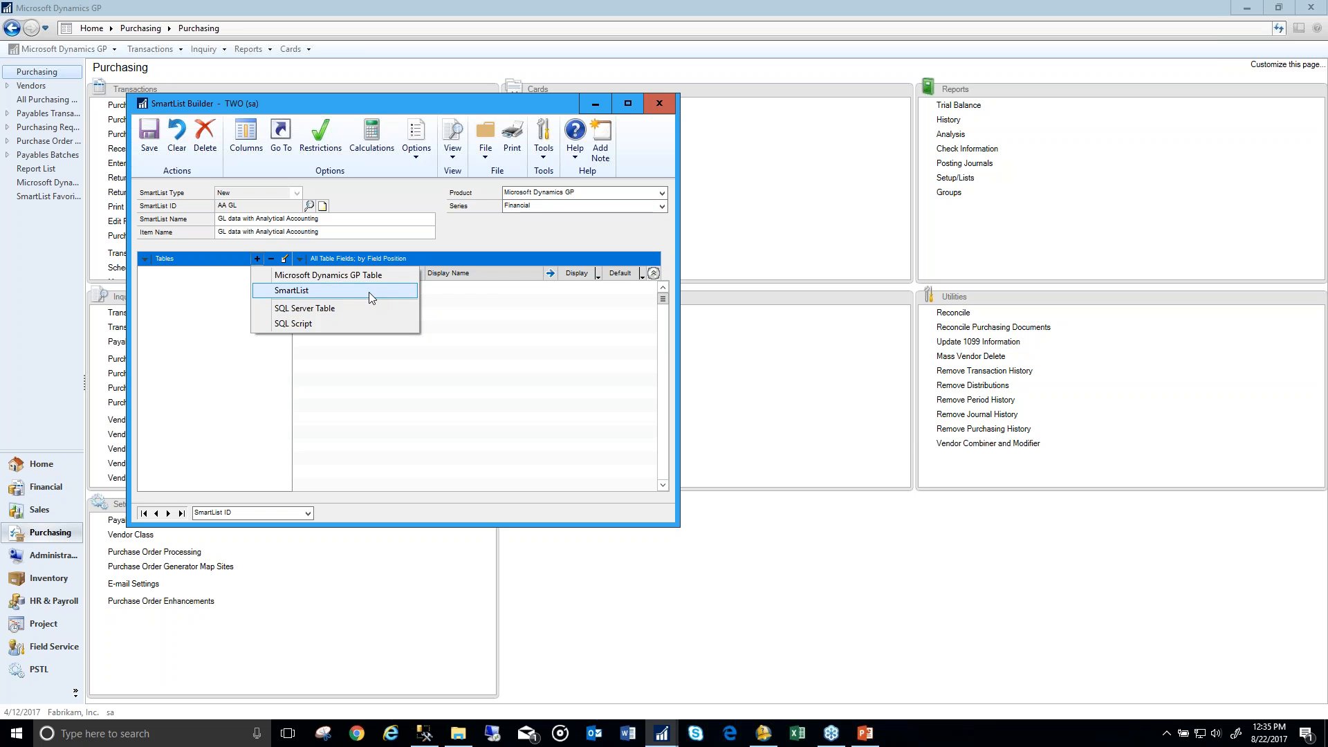
pyautogui.click(342, 322)
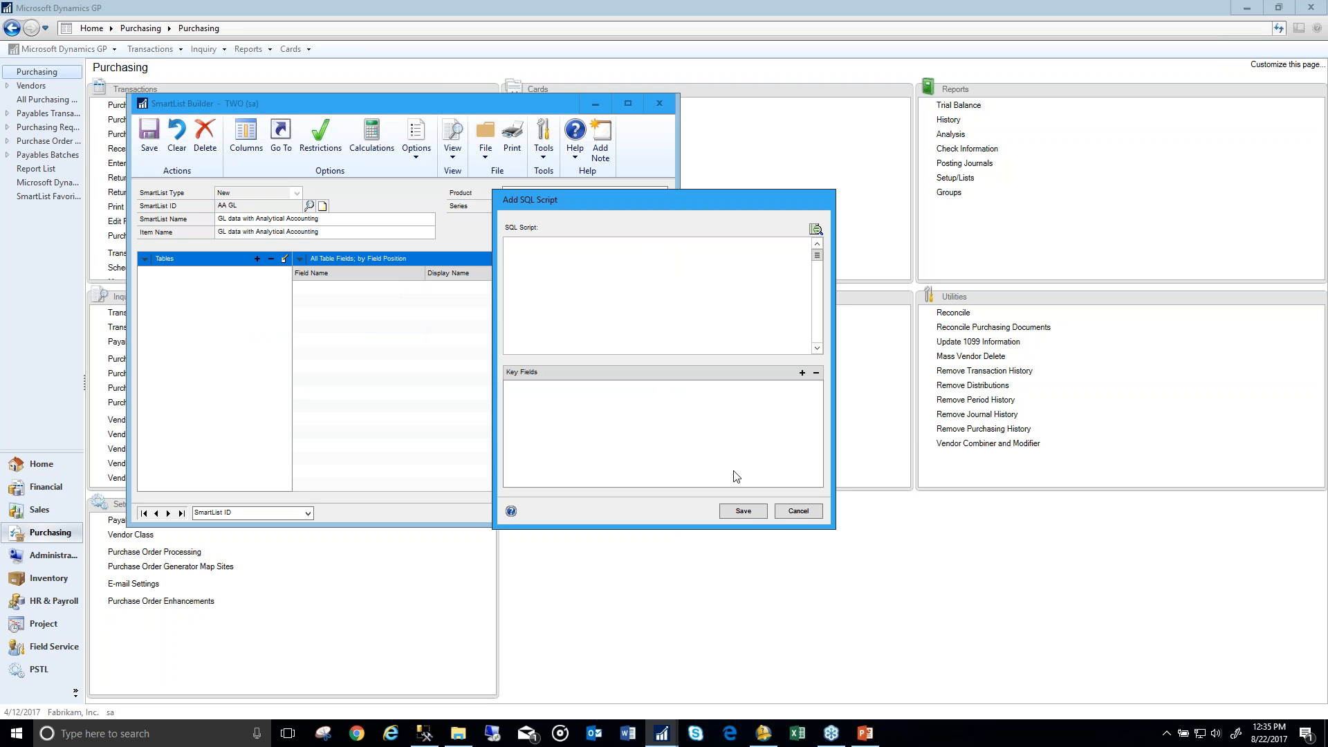
pyautogui.click(785, 511)
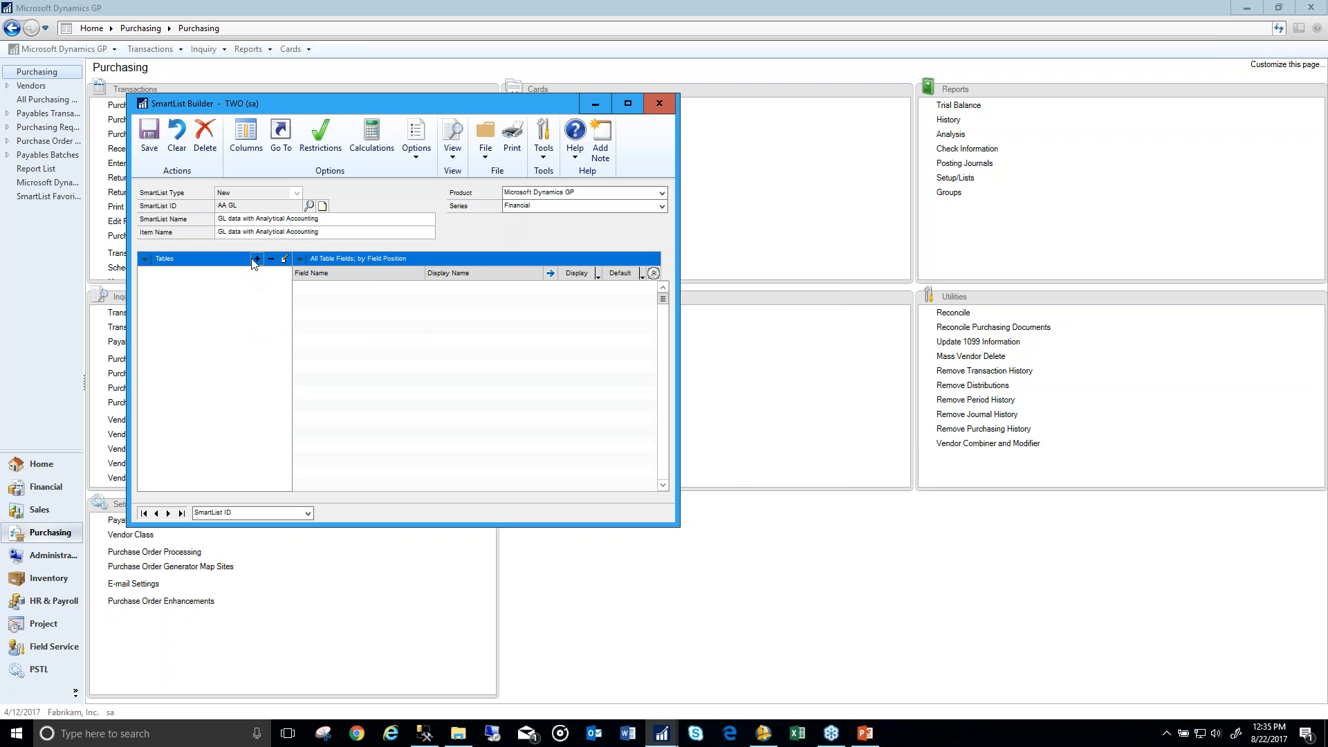
# Step: Start adding a SQL Server table to the SmartList and choose the AA_GL view of the TWO database
pyautogui.click(256, 258)
pyautogui.click(284, 307)
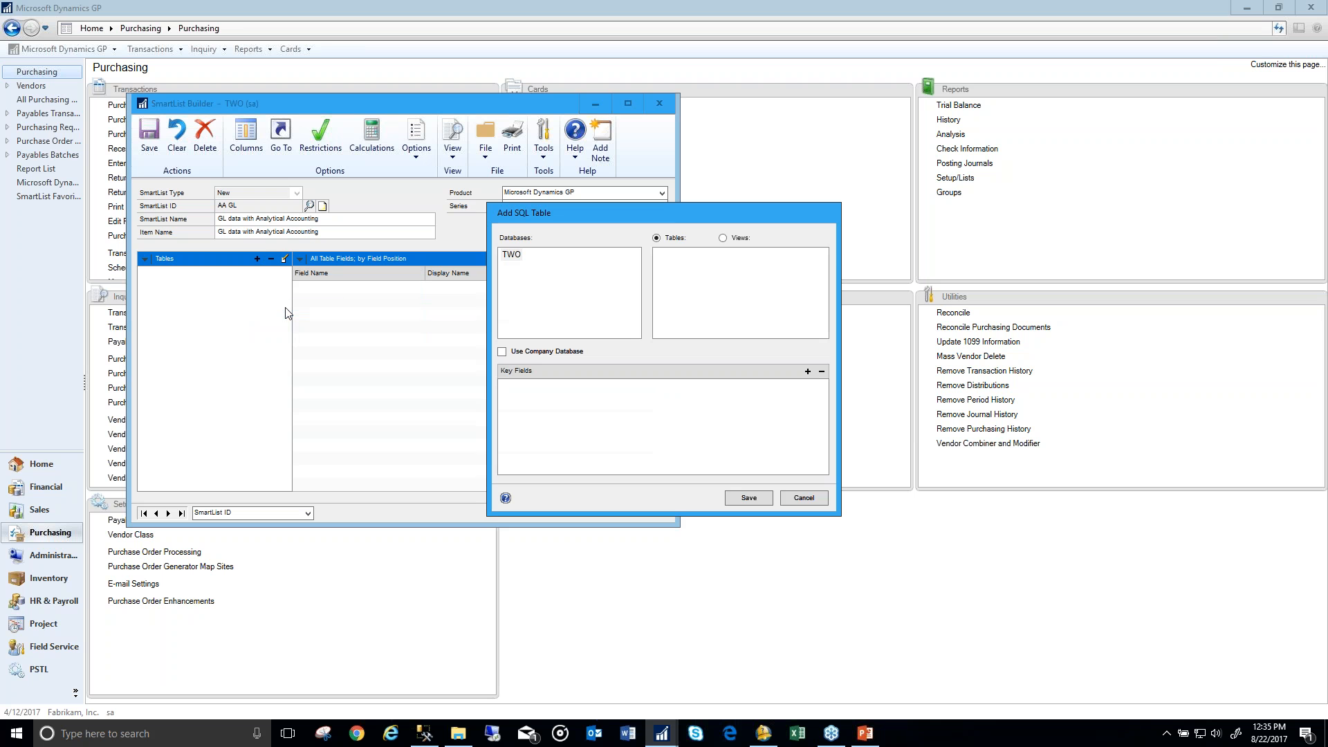
pyautogui.click(513, 255)
pyautogui.click(723, 238)
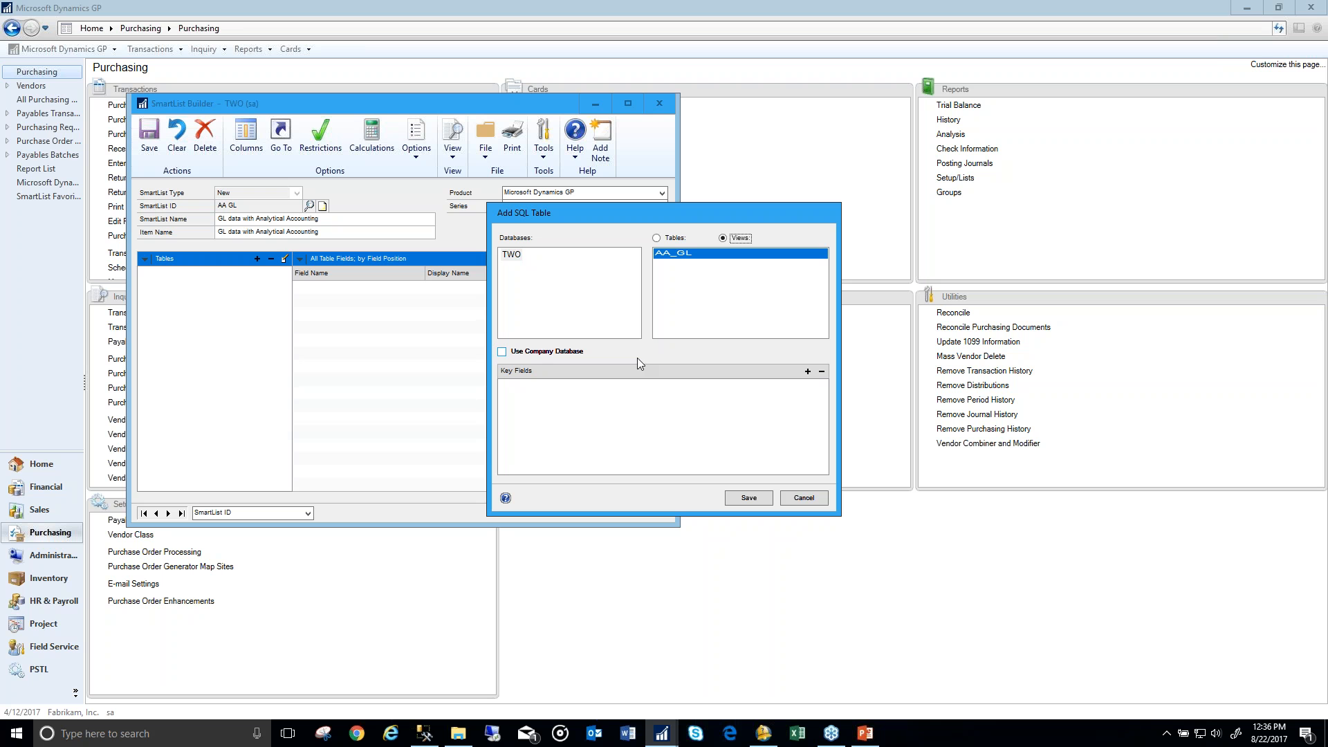
pyautogui.click(503, 352)
# Step: Add JRNENTRY and YEAR1 as key fields and save the AA_GL view to the SmartList
pyautogui.click(807, 372)
pyautogui.click(784, 353)
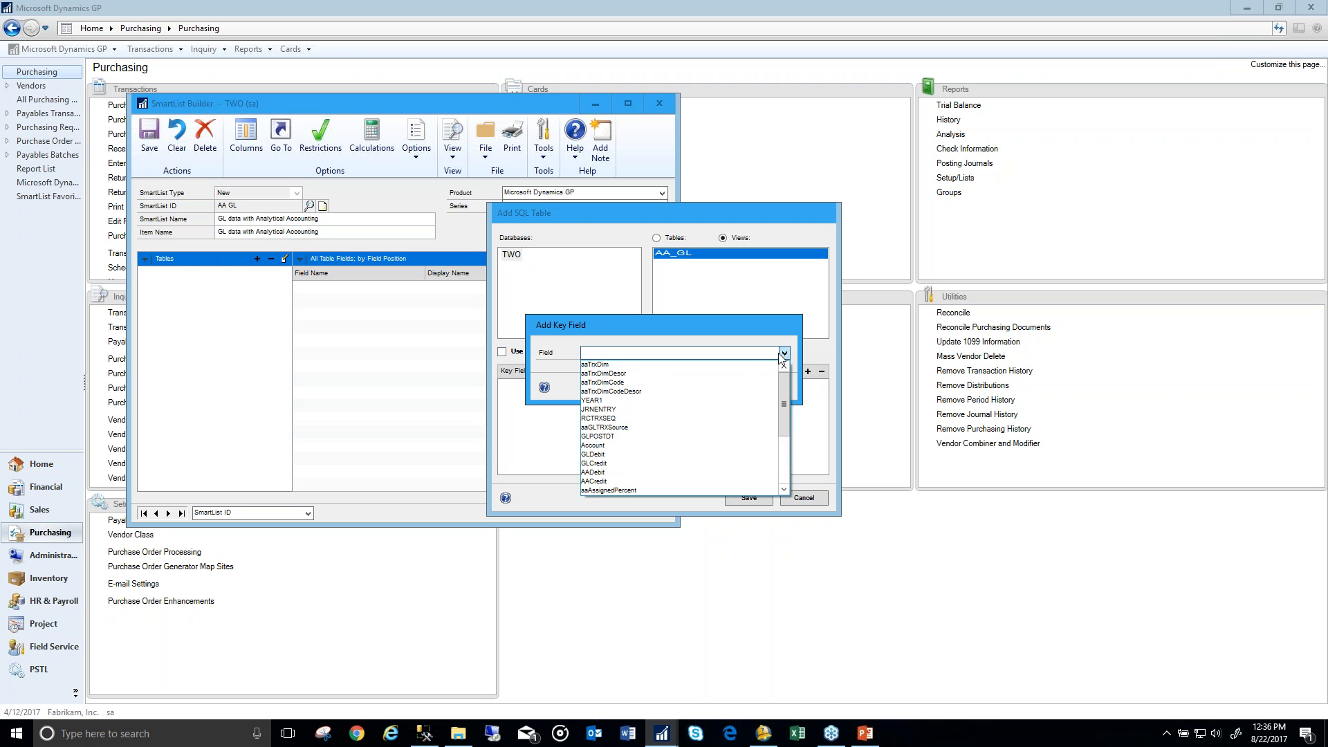
pyautogui.click(740, 409)
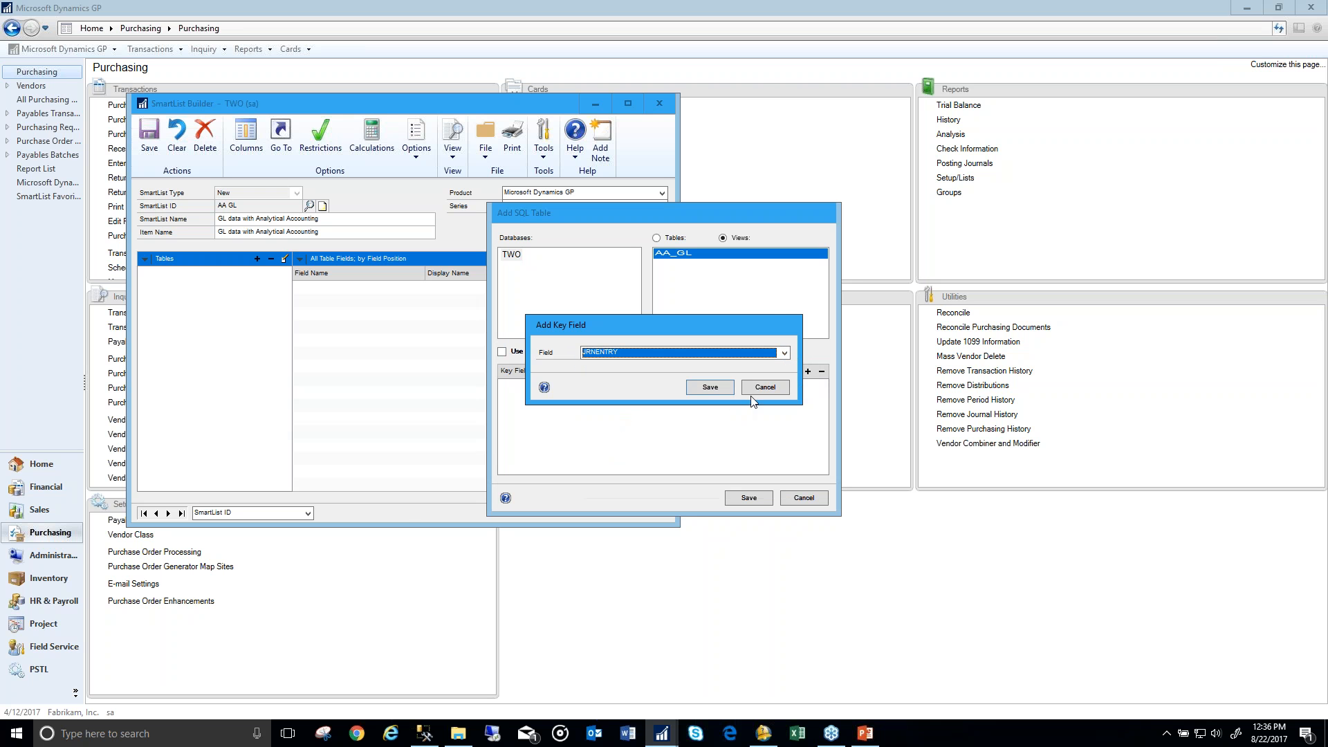
pyautogui.click(704, 380)
pyautogui.click(807, 371)
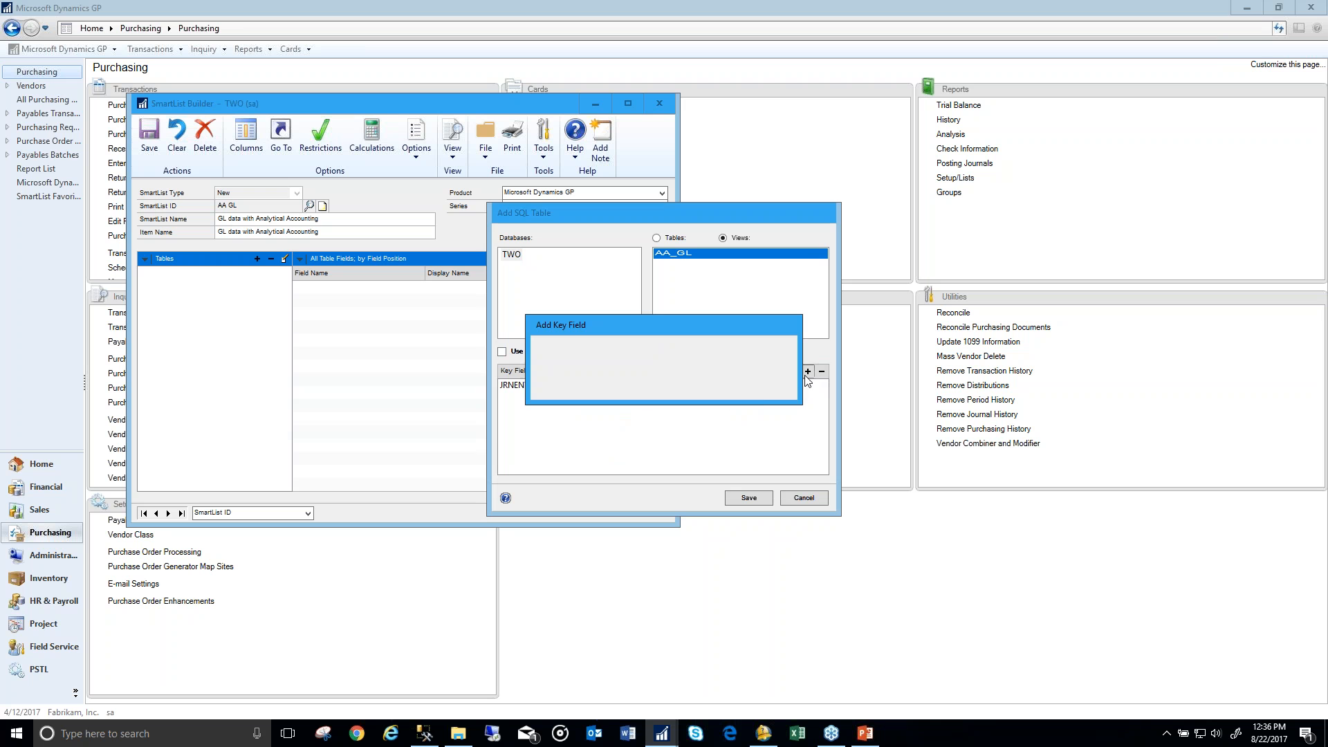
pyautogui.click(707, 356)
pyautogui.click(650, 392)
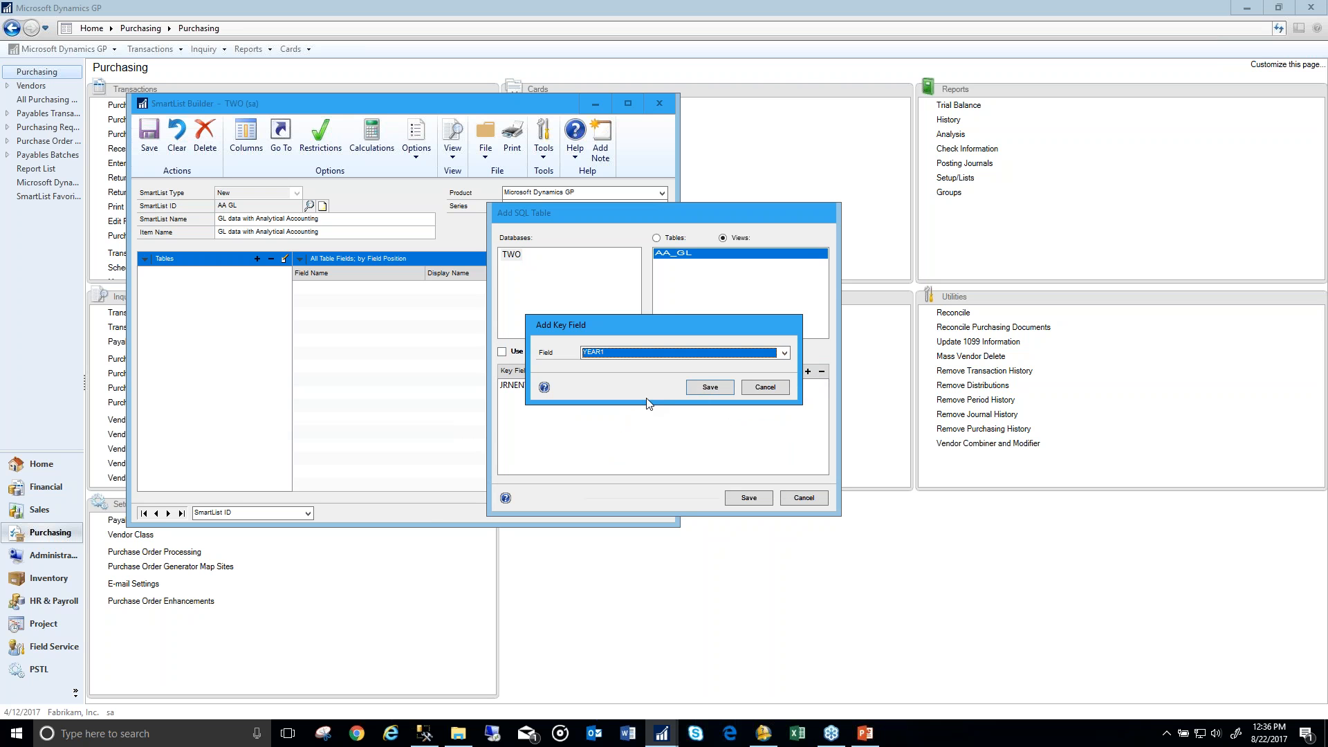
pyautogui.click(717, 392)
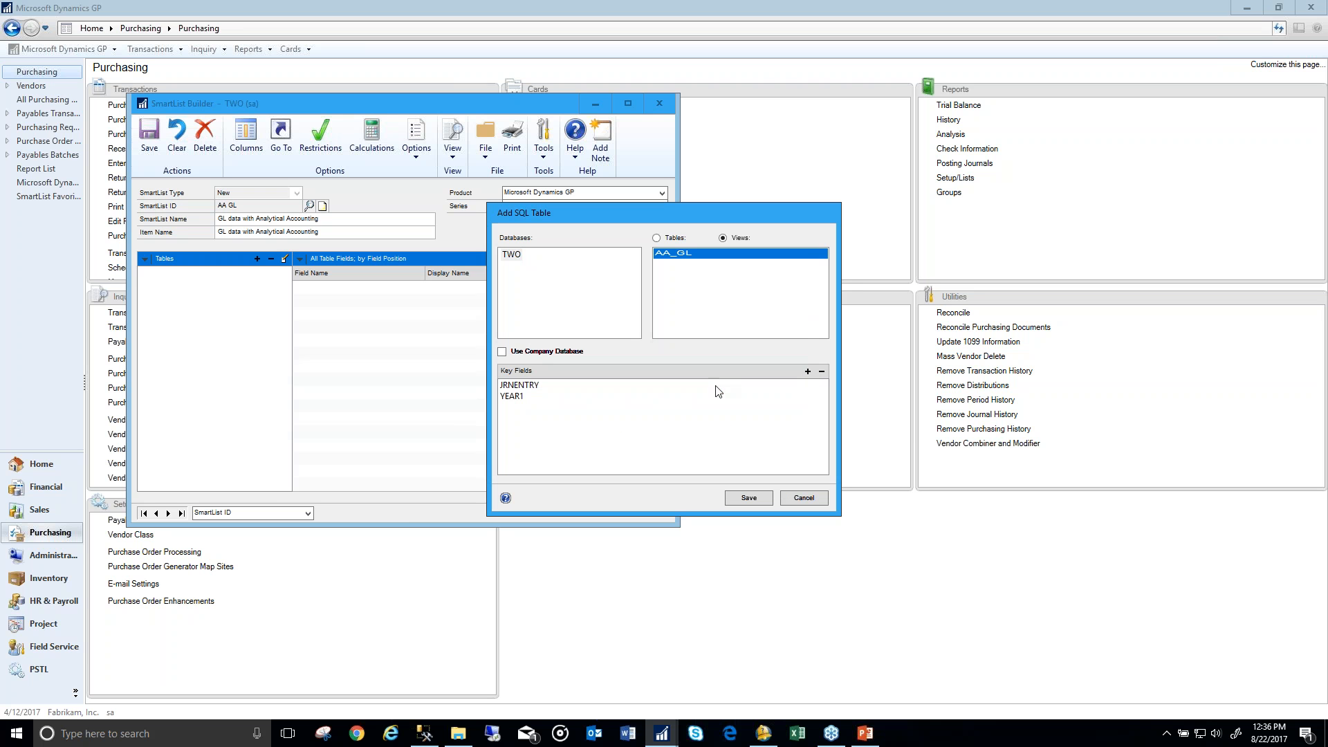
pyautogui.click(748, 498)
# Step: Mark all fields of the AA_GL view as default columns
pyautogui.moveTo(667, 356); pyautogui.dragTo(655, 310)
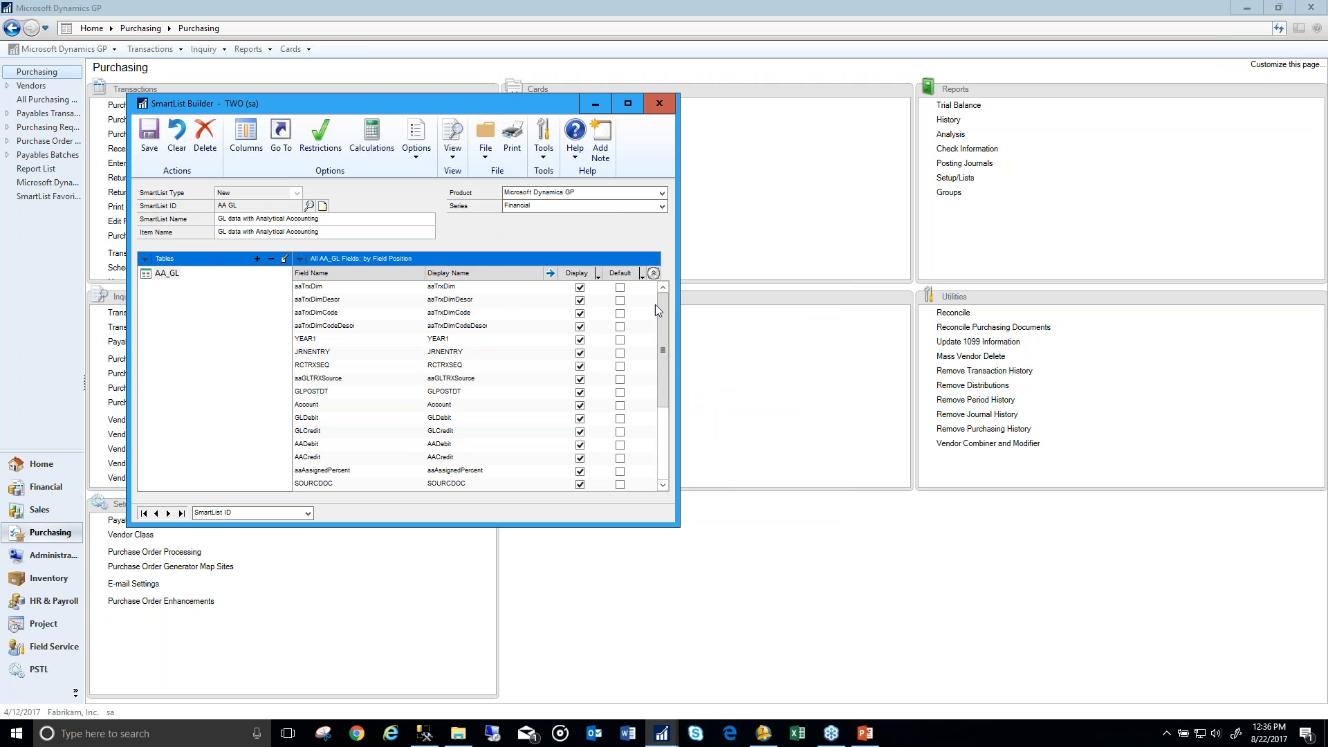
pyautogui.click(642, 275)
pyautogui.click(657, 286)
pyautogui.moveTo(662, 308); pyautogui.dragTo(661, 377)
# Step: Rename aaTrxDimCodeDescr to Description, YEAR1 to Year and JRNENTRY to Journal Entry, and exclude RCTRXSEQ from the default columns
pyautogui.click(509, 322)
pyautogui.write('D')
pyautogui.press('Tab')
pyautogui.press('Tab')
pyautogui.press('Tab')
pyautogui.write('Year')
pyautogui.press('Tab')
pyautogui.press('Tab')
pyautogui.press('Tab')
pyautogui.write('Jou')
pyautogui.press('Tab')
pyautogui.click(619, 366)
# Step: Open the field options of GLDebit and examine its currency symbol, decimal places method and number of decimal places
pyautogui.moveTo(660, 347)
pyautogui.mouseDown()
pyautogui.moveTo(660, 433)
pyautogui.moveTo(660, 362)
pyautogui.mouseUp()
pyautogui.click(470, 420)
pyautogui.click(550, 273)
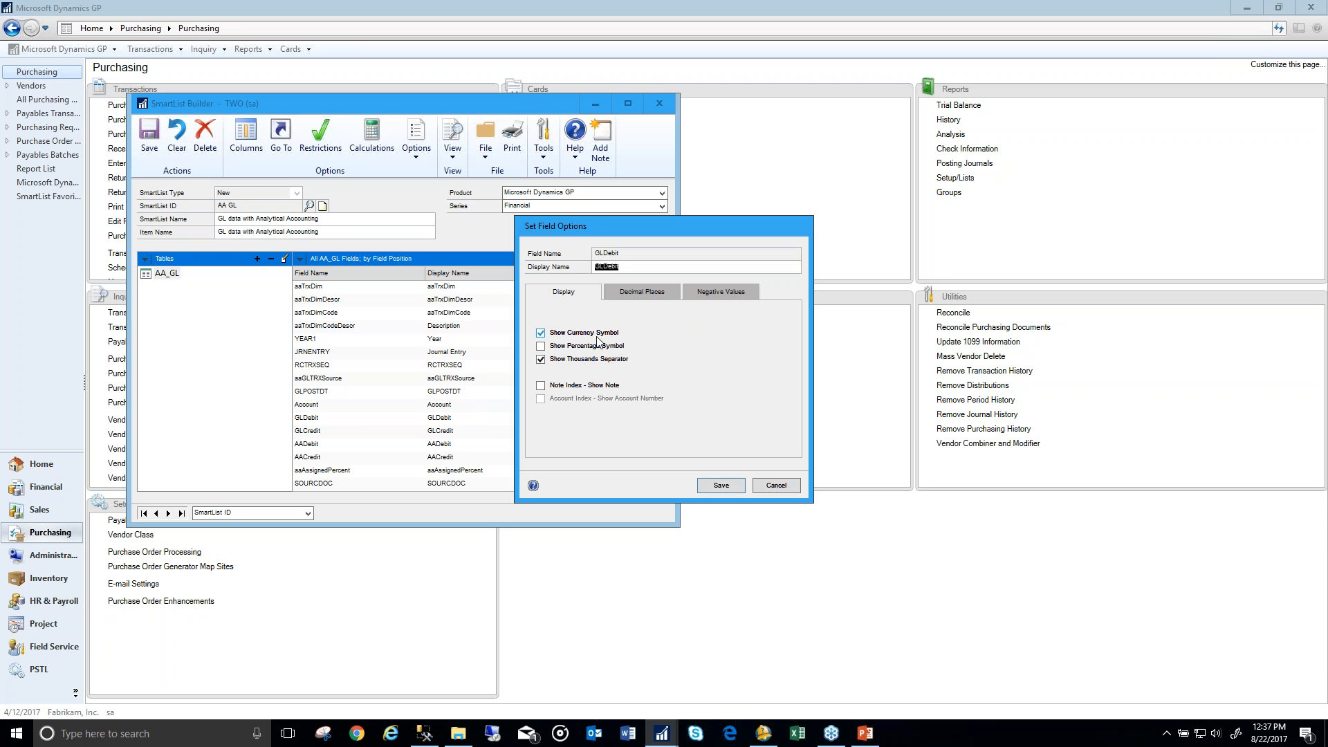
pyautogui.click(601, 335)
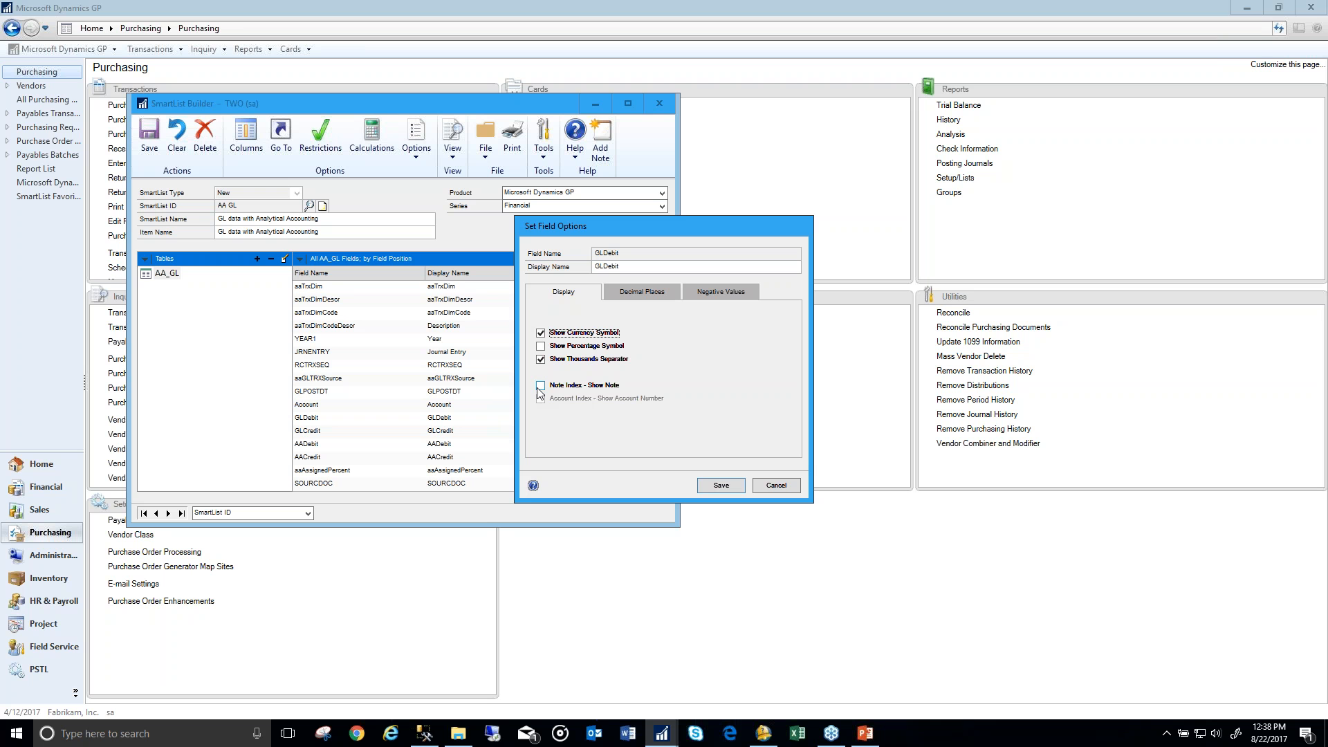
pyautogui.click(642, 292)
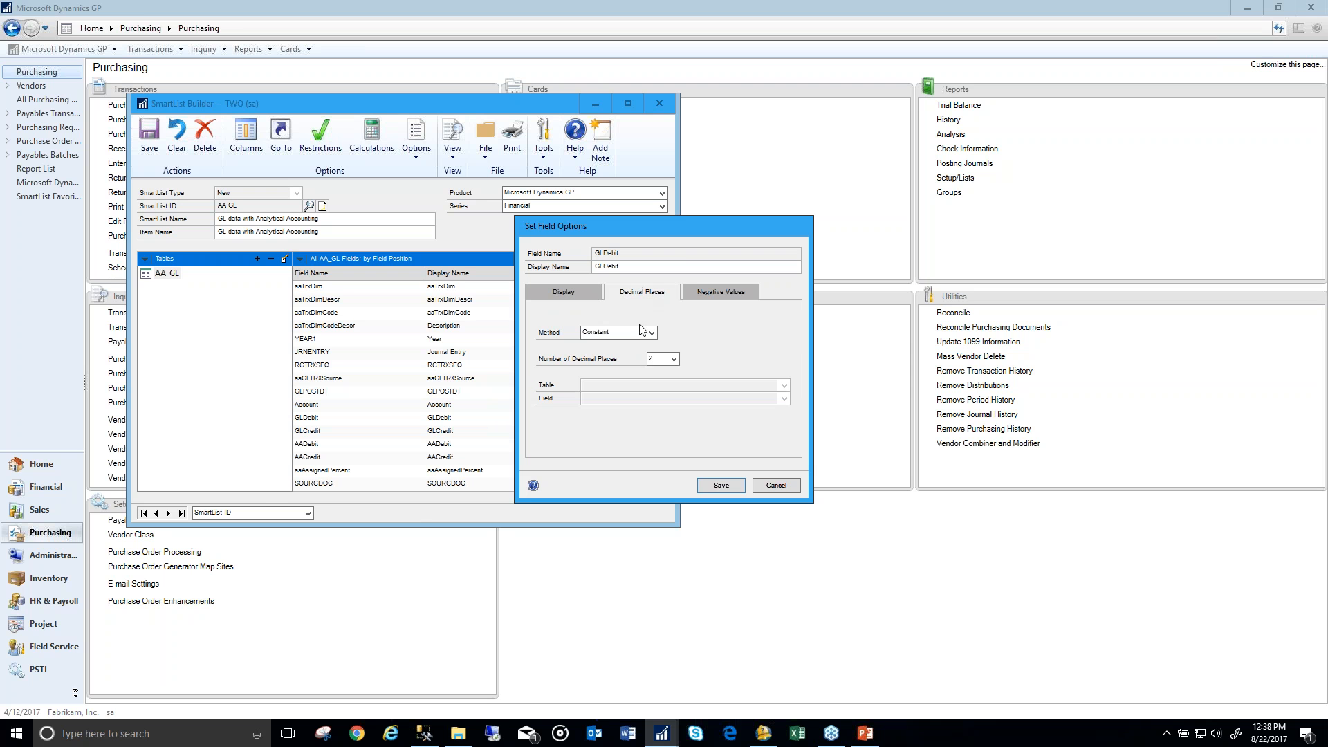
pyautogui.click(673, 359)
pyautogui.click(673, 360)
pyautogui.click(652, 333)
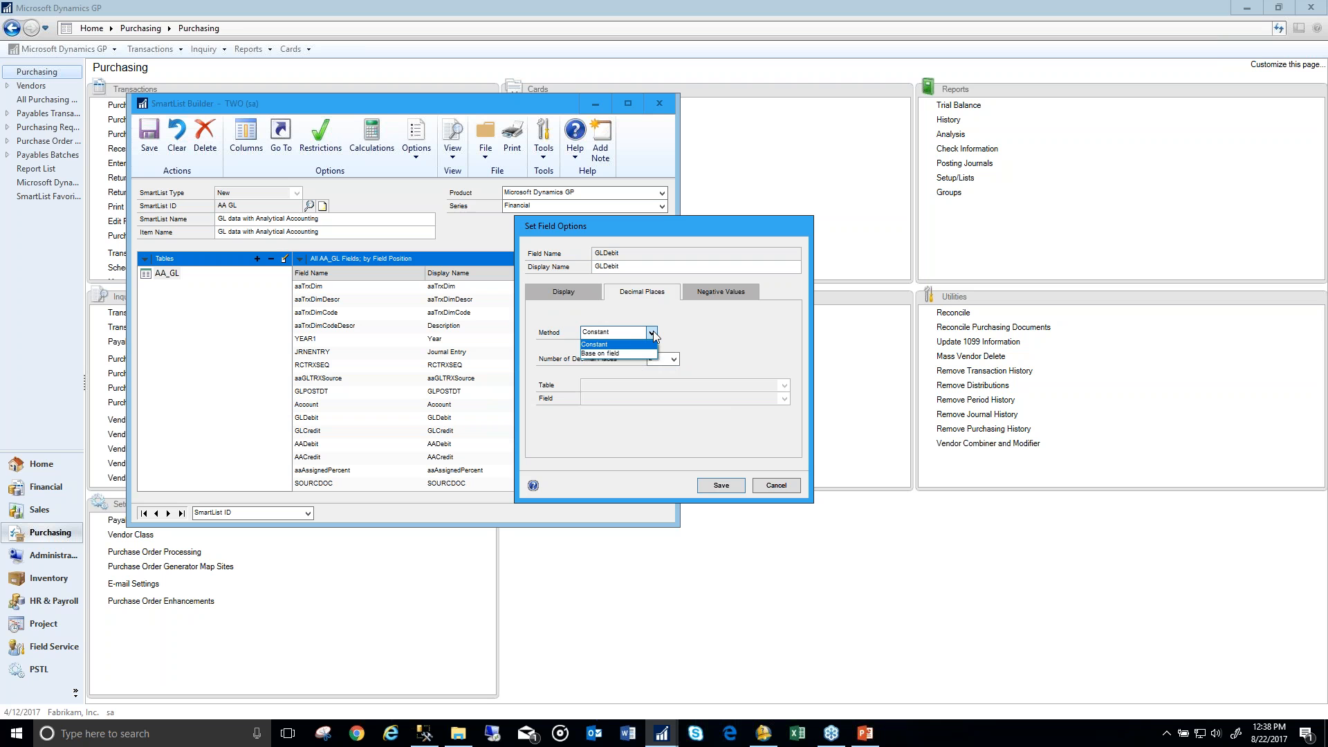
pyautogui.click(654, 336)
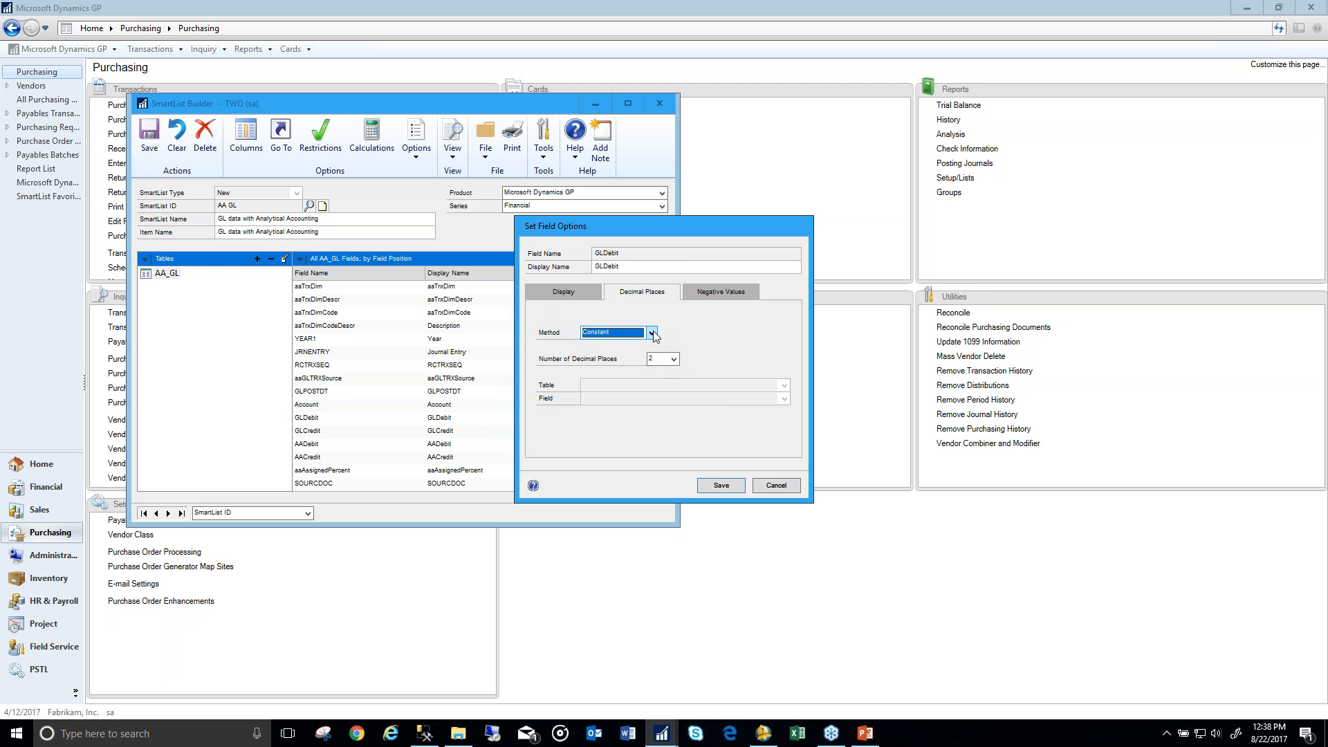
# Step: Examine the option that displays GLDebit as negative based on a field, and save the field options
pyautogui.click(721, 293)
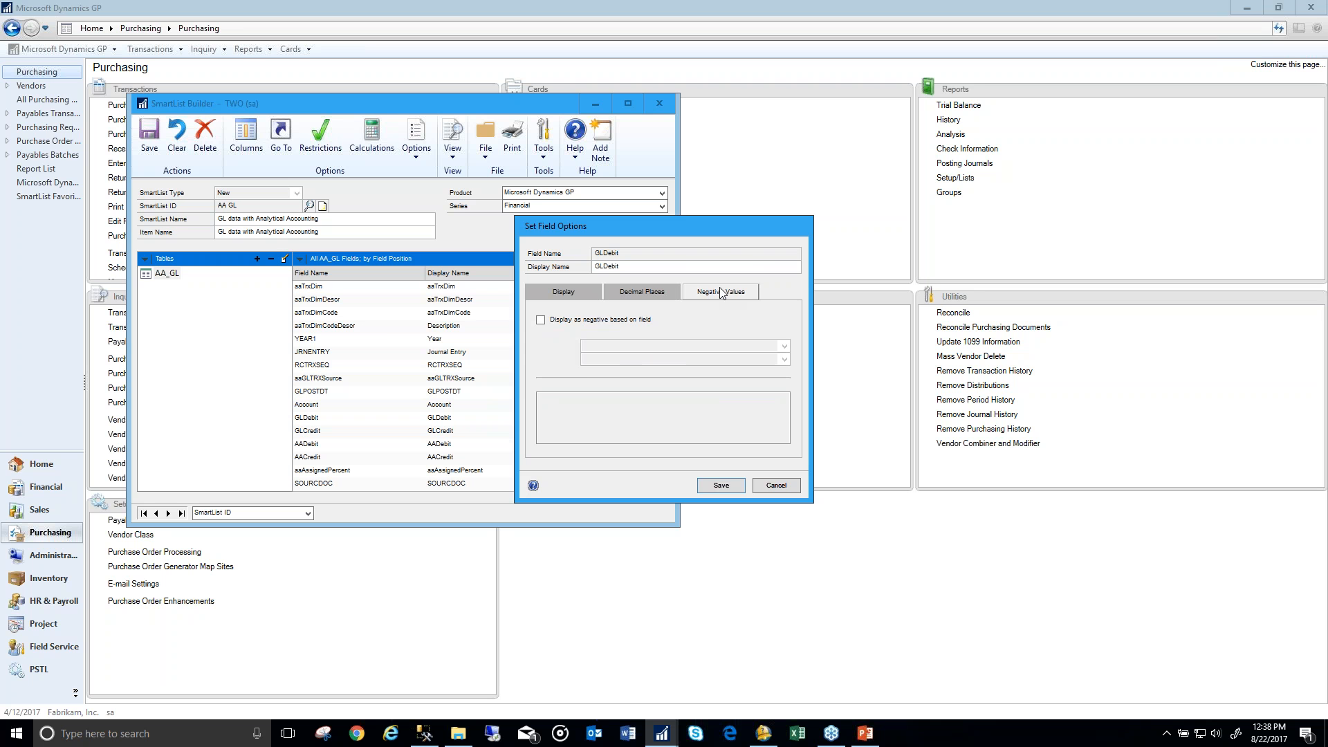
pyautogui.click(617, 321)
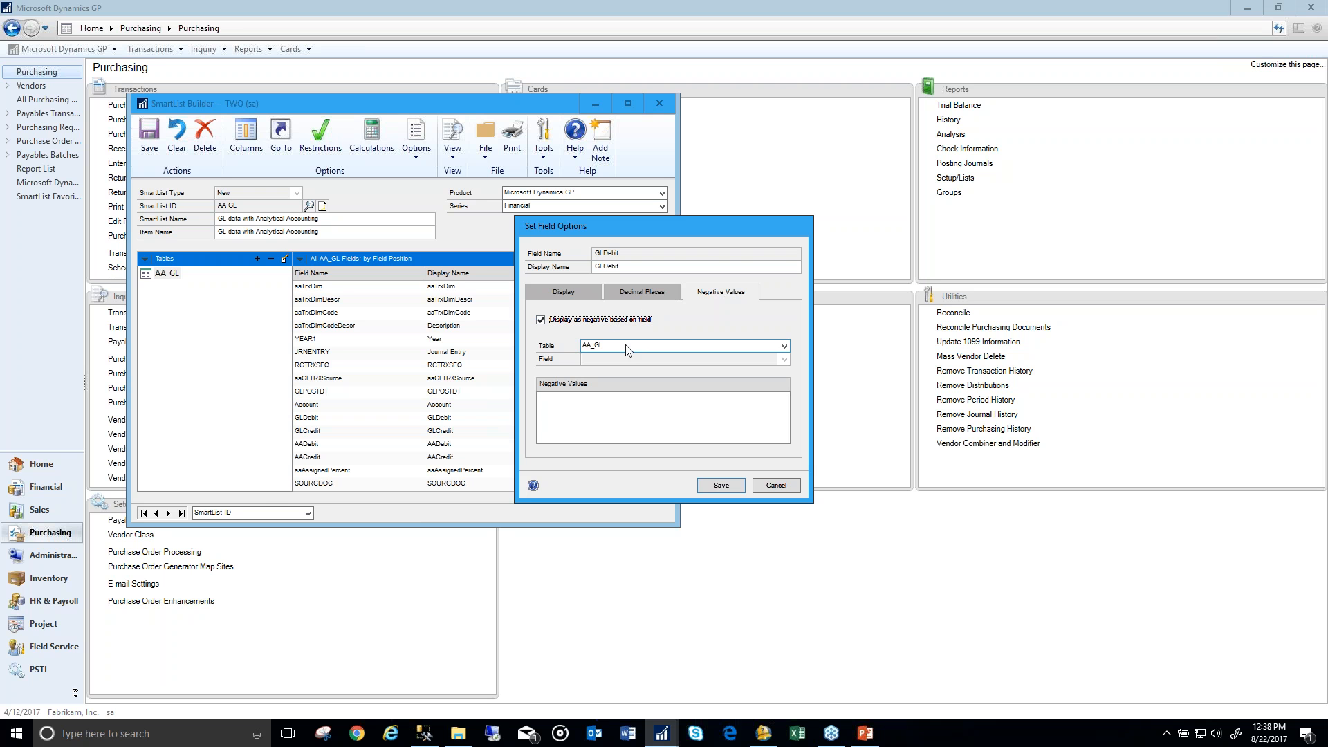
pyautogui.click(599, 322)
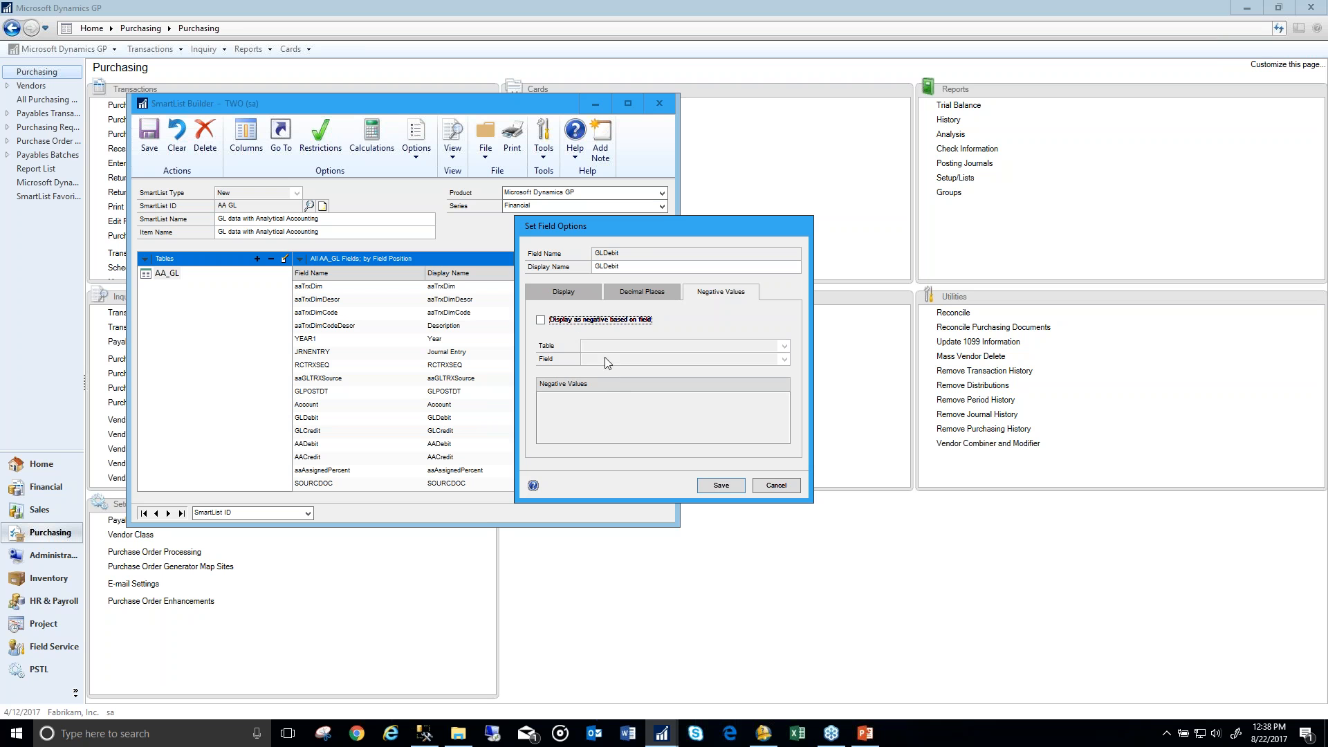
pyautogui.click(564, 291)
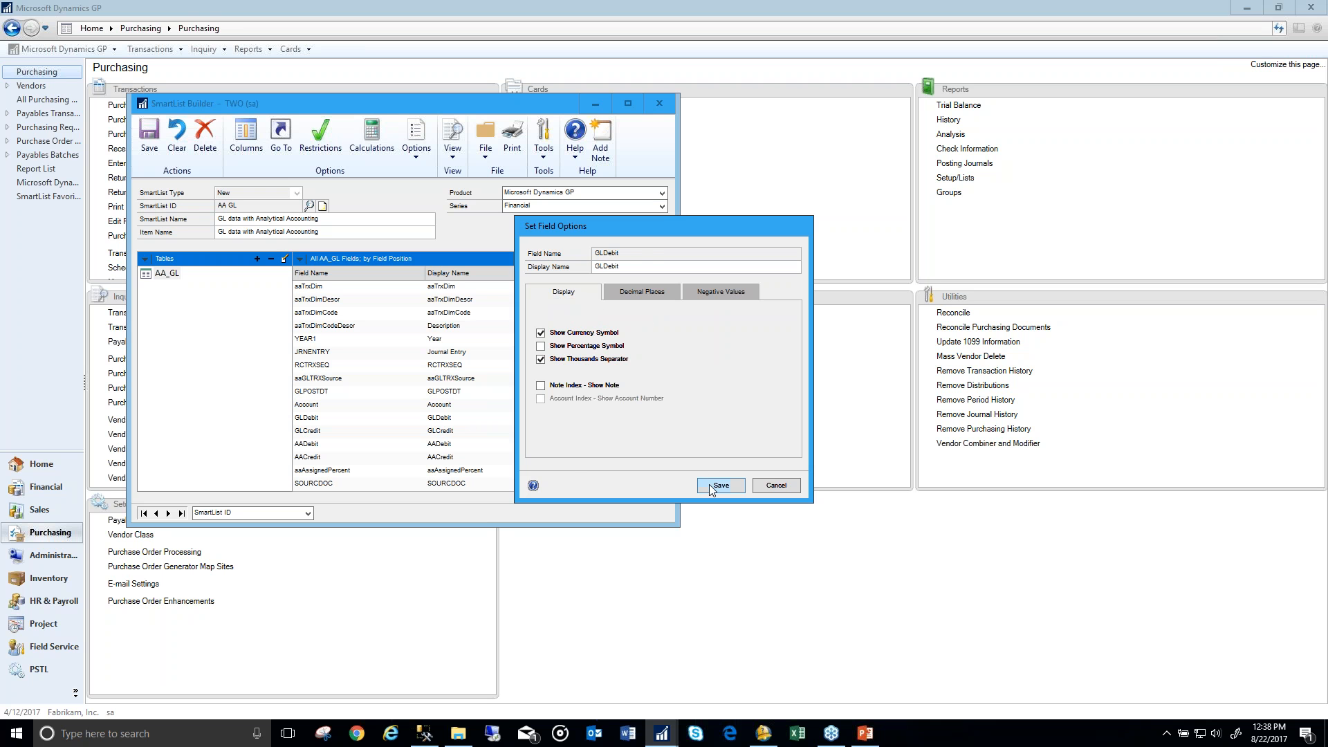
pyautogui.click(719, 486)
# Step: Open the field options of aaTrxDimCodeDescr, examine its string formats including Other Mask and the string mask, and discard the changes
pyautogui.click(471, 354)
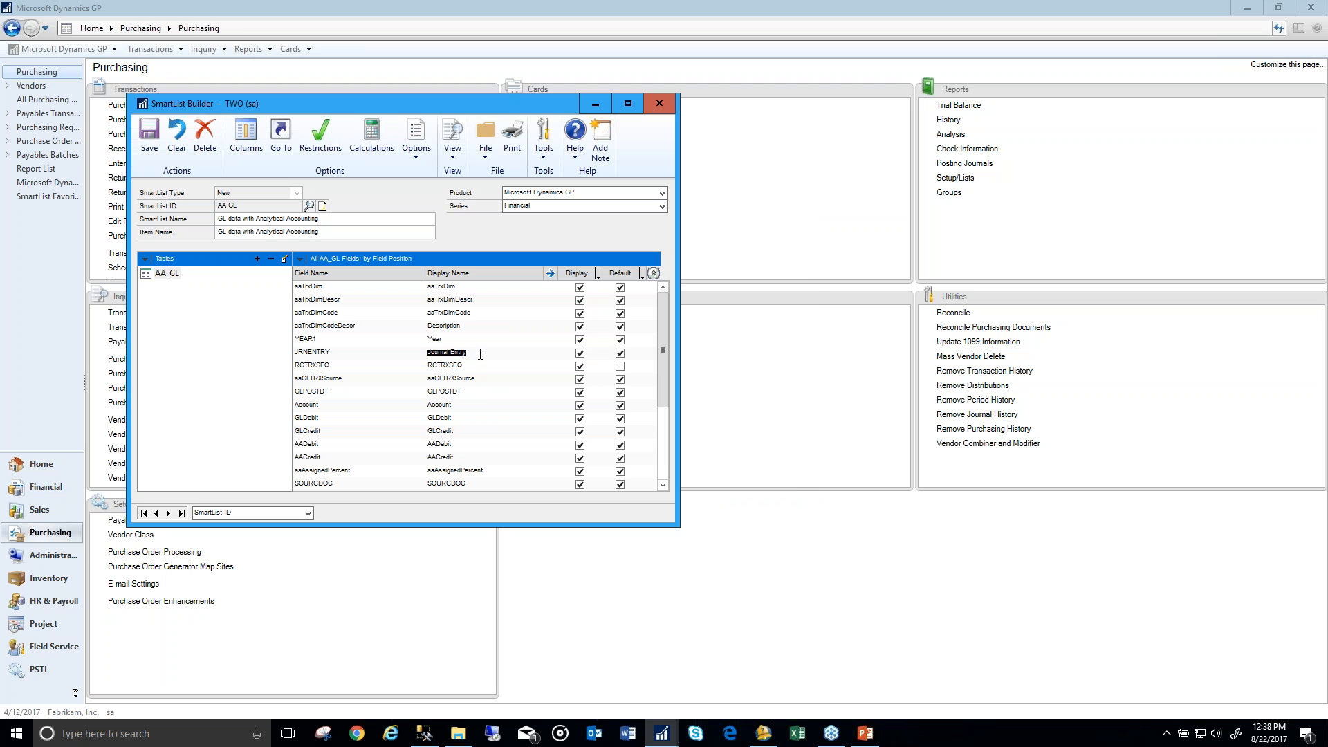
pyautogui.click(466, 326)
pyautogui.click(550, 273)
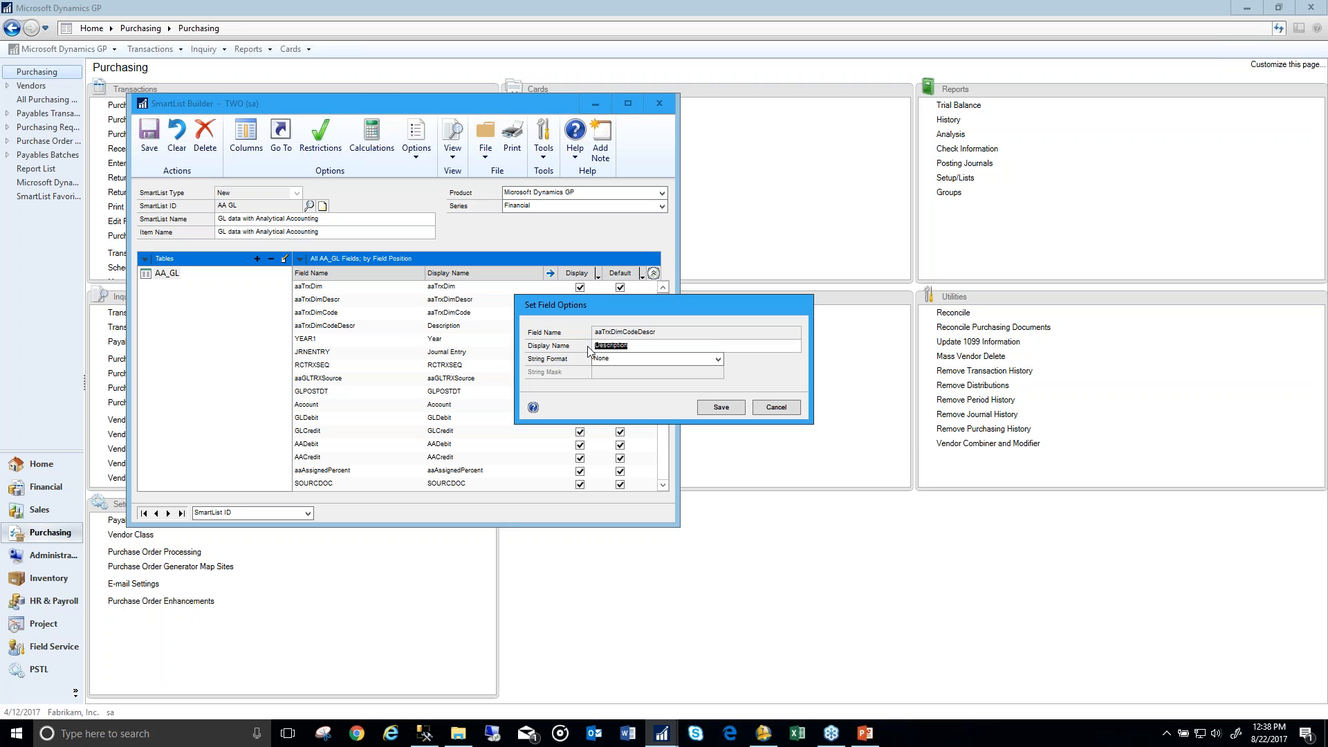
pyautogui.click(630, 359)
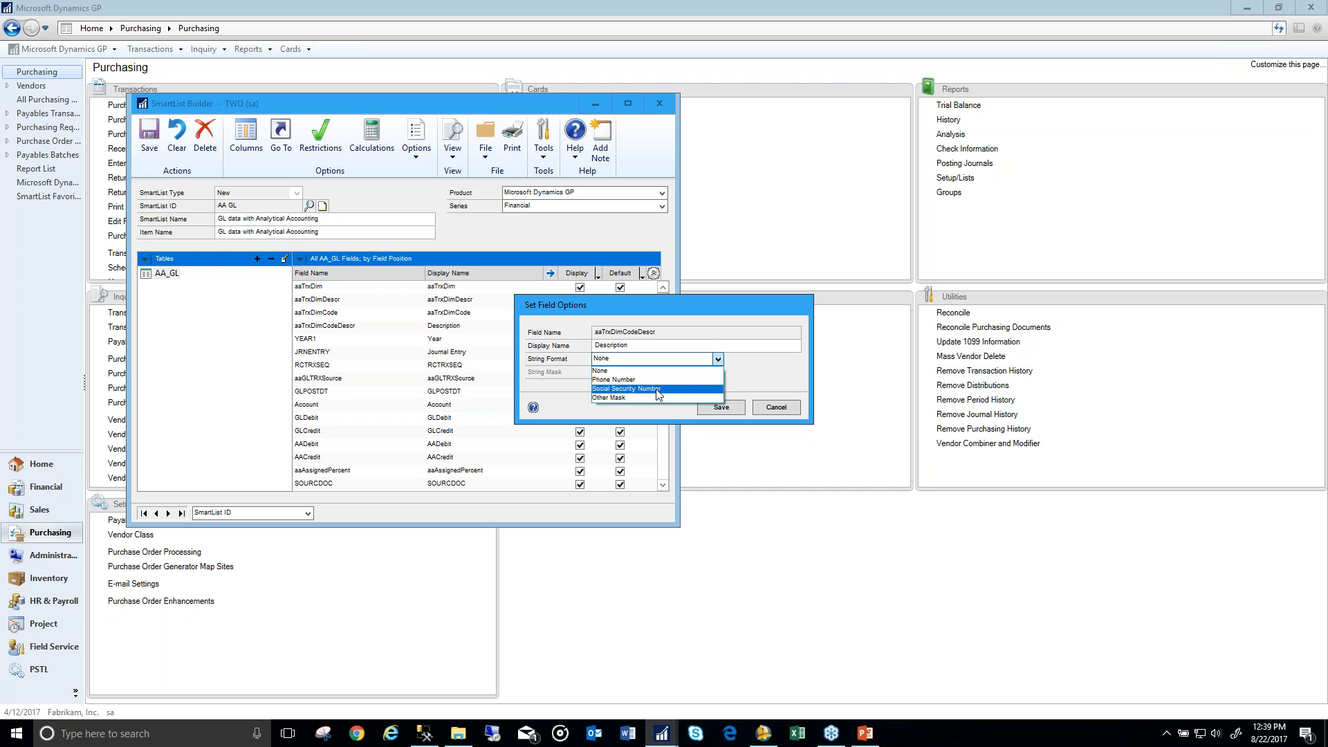
pyautogui.click(655, 397)
pyautogui.click(653, 373)
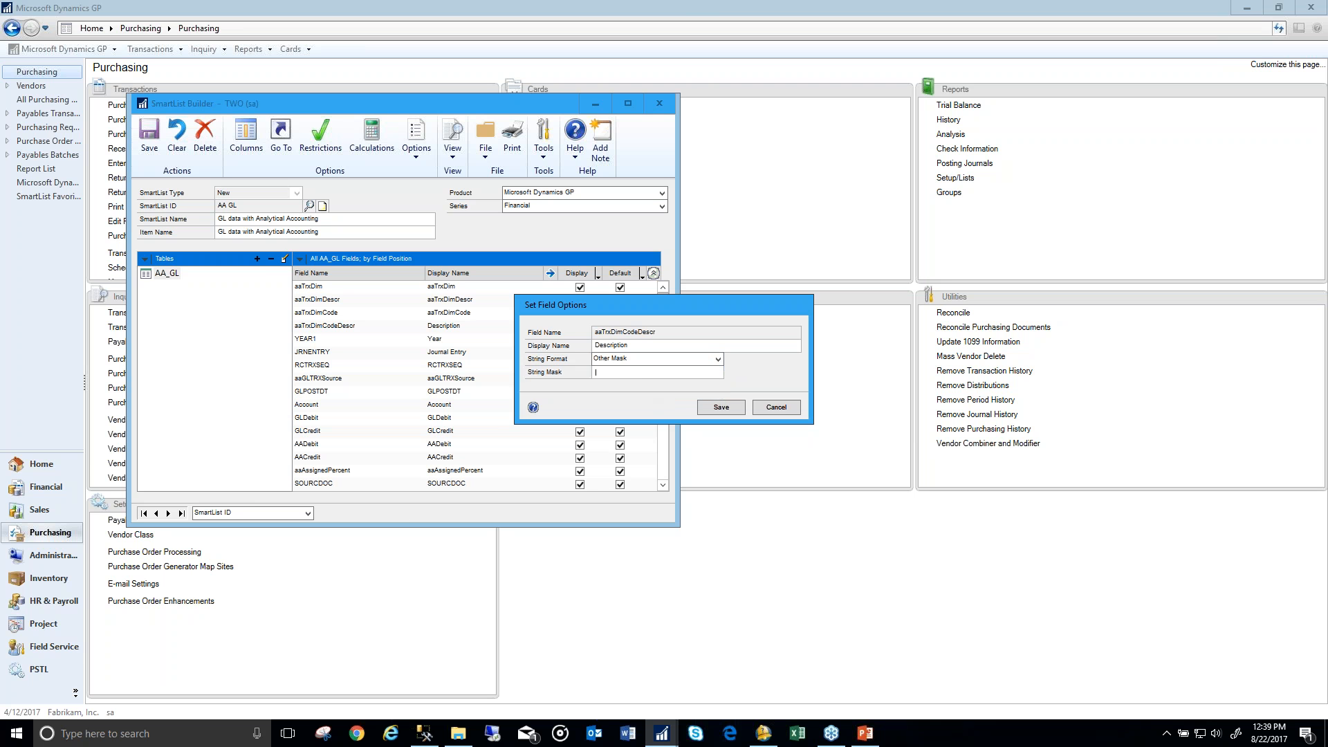
pyautogui.click(772, 411)
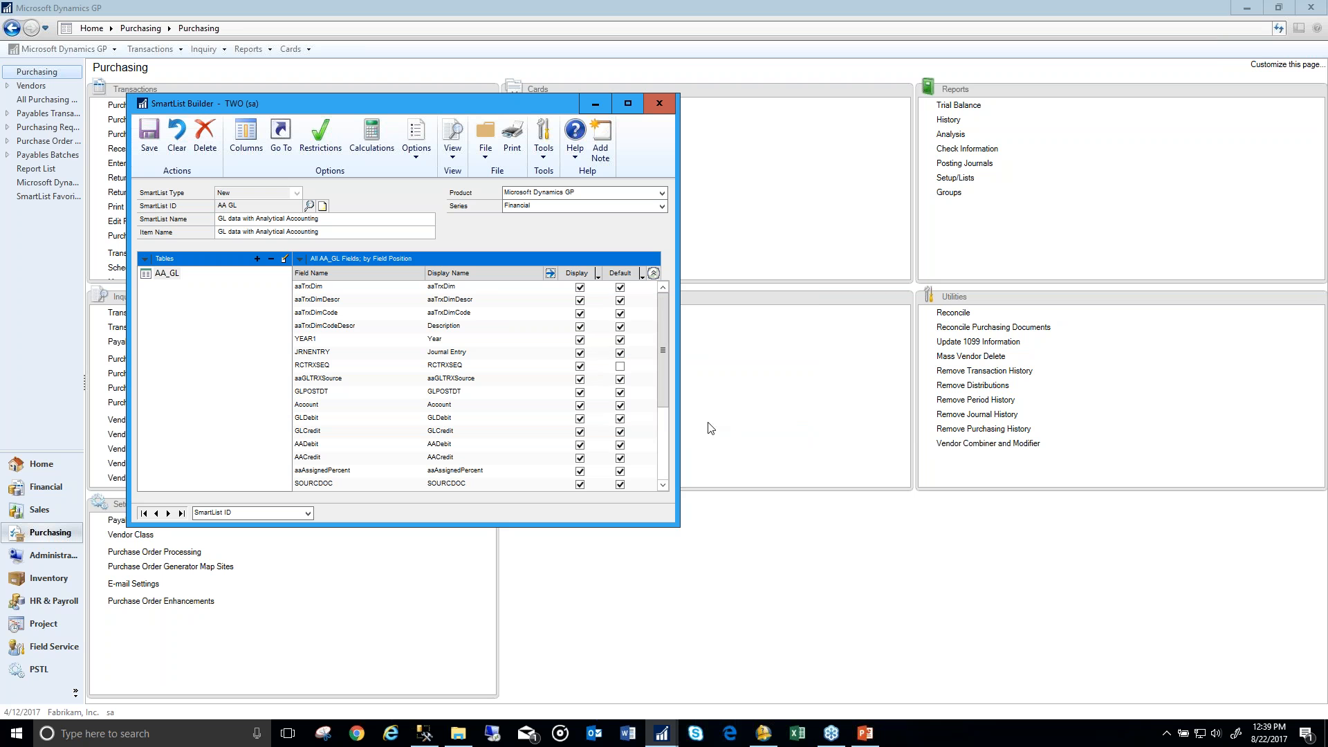
# Step: Open the field options of SERIES, examine its string format choices, and cancel without changing them
pyautogui.moveTo(662, 385); pyautogui.dragTo(654, 475)
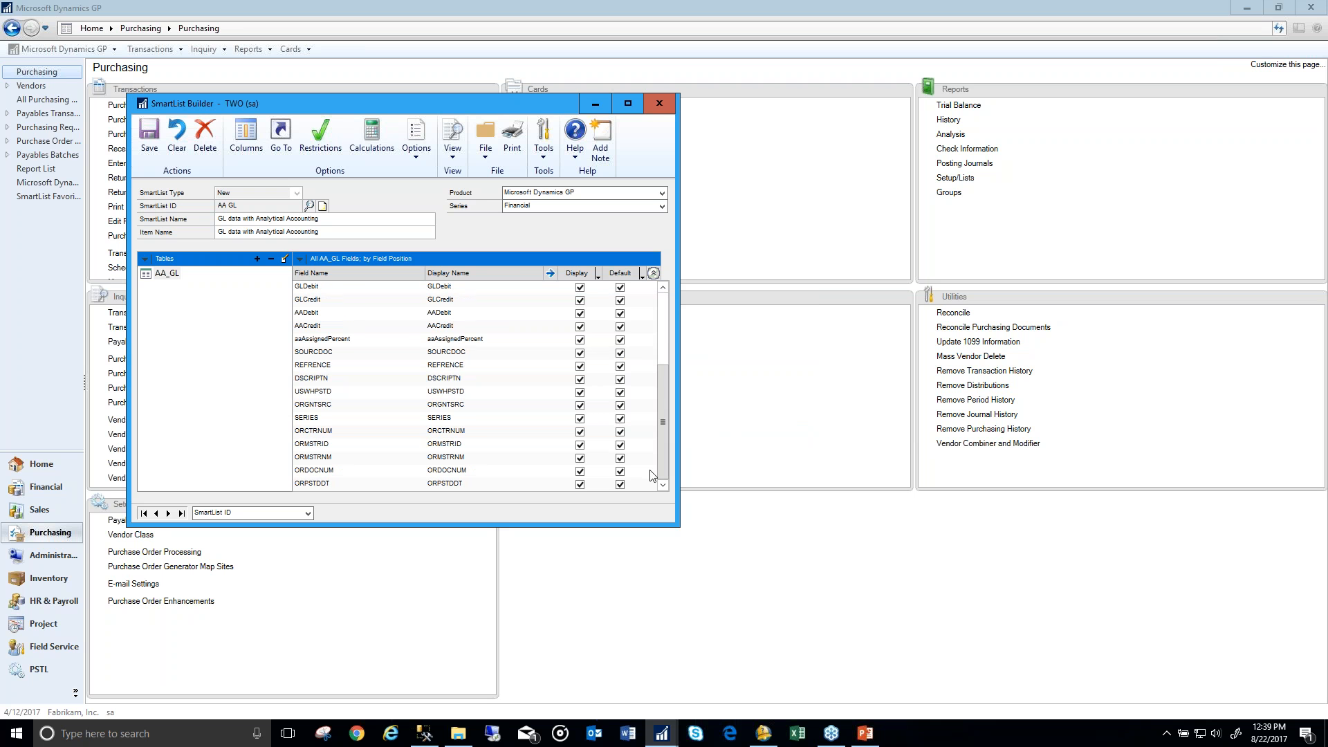
pyautogui.click(439, 418)
pyautogui.click(550, 273)
pyautogui.click(639, 360)
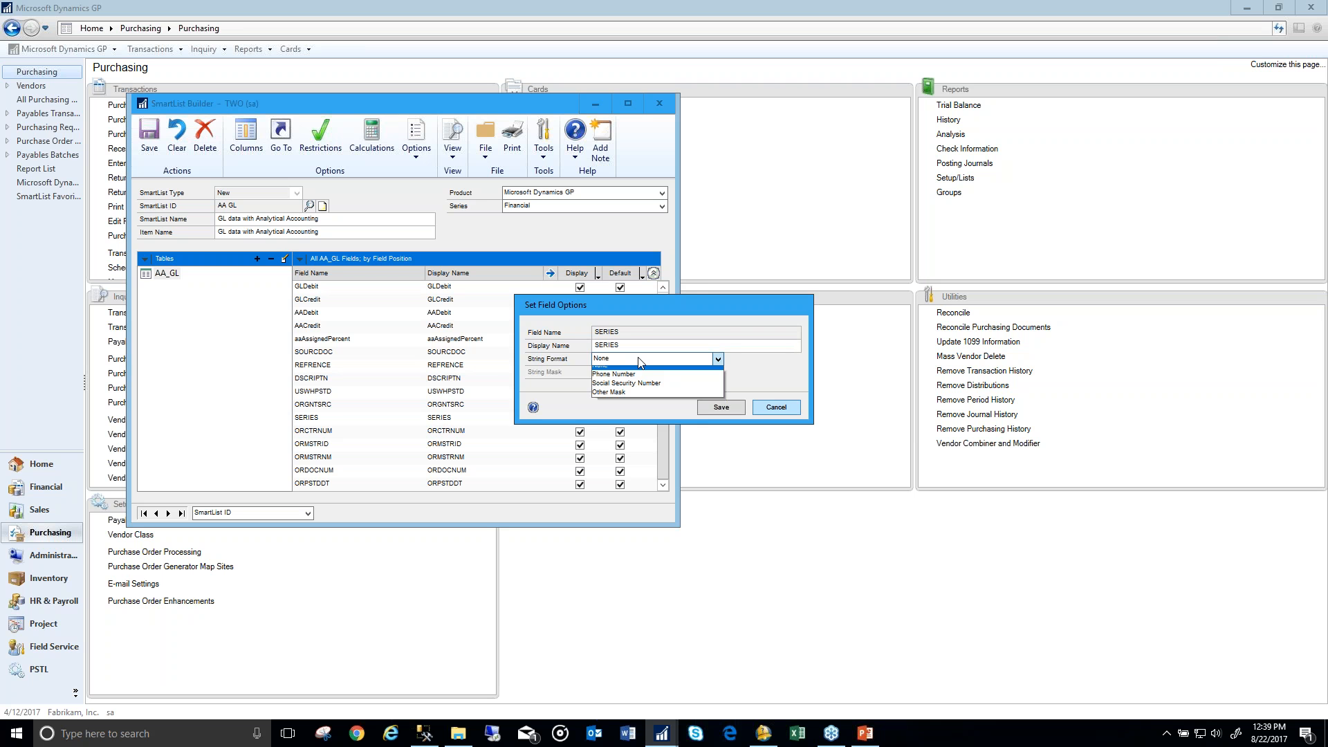
pyautogui.click(640, 360)
pyautogui.click(760, 409)
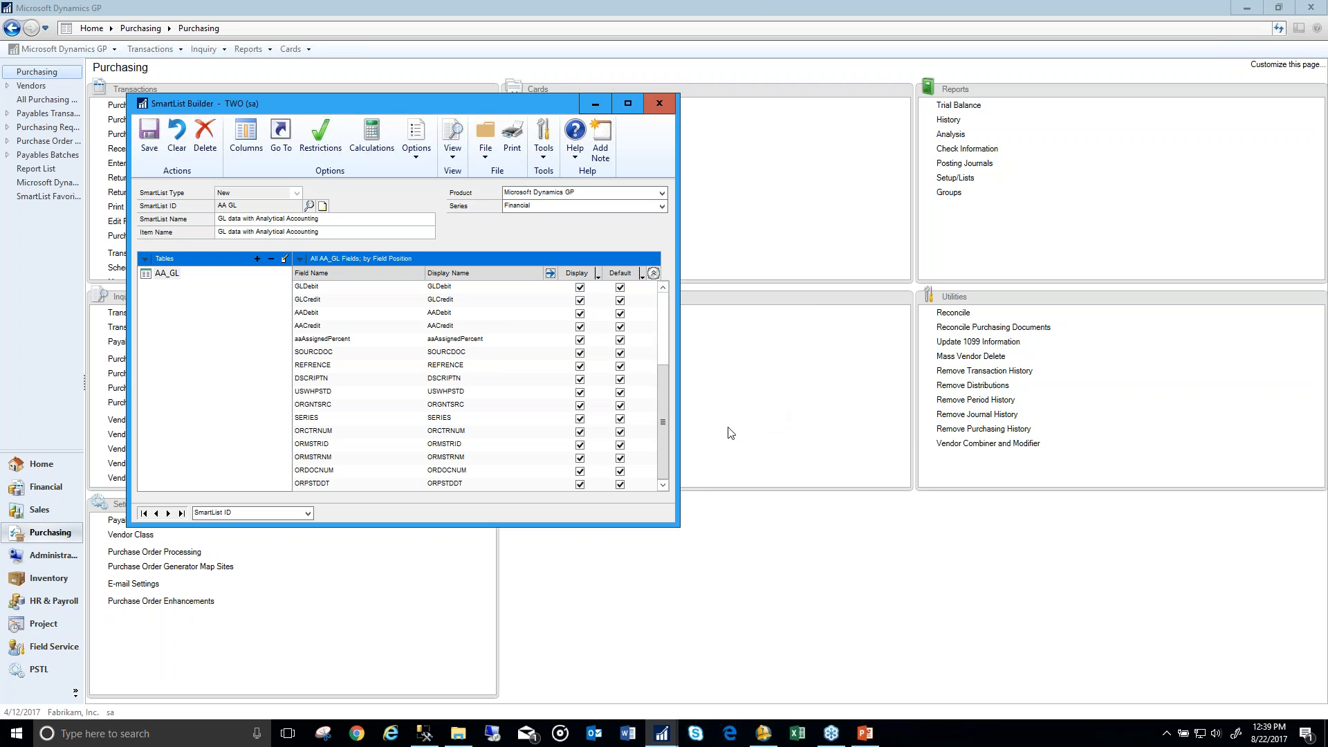
pyautogui.click(469, 417)
pyautogui.click(478, 417)
pyautogui.doubleClick(518, 444)
pyautogui.click(762, 410)
# Step: Save the AA GL SmartList, close SmartList Builder, and open SmartList, accepting the detected changes
pyautogui.click(150, 142)
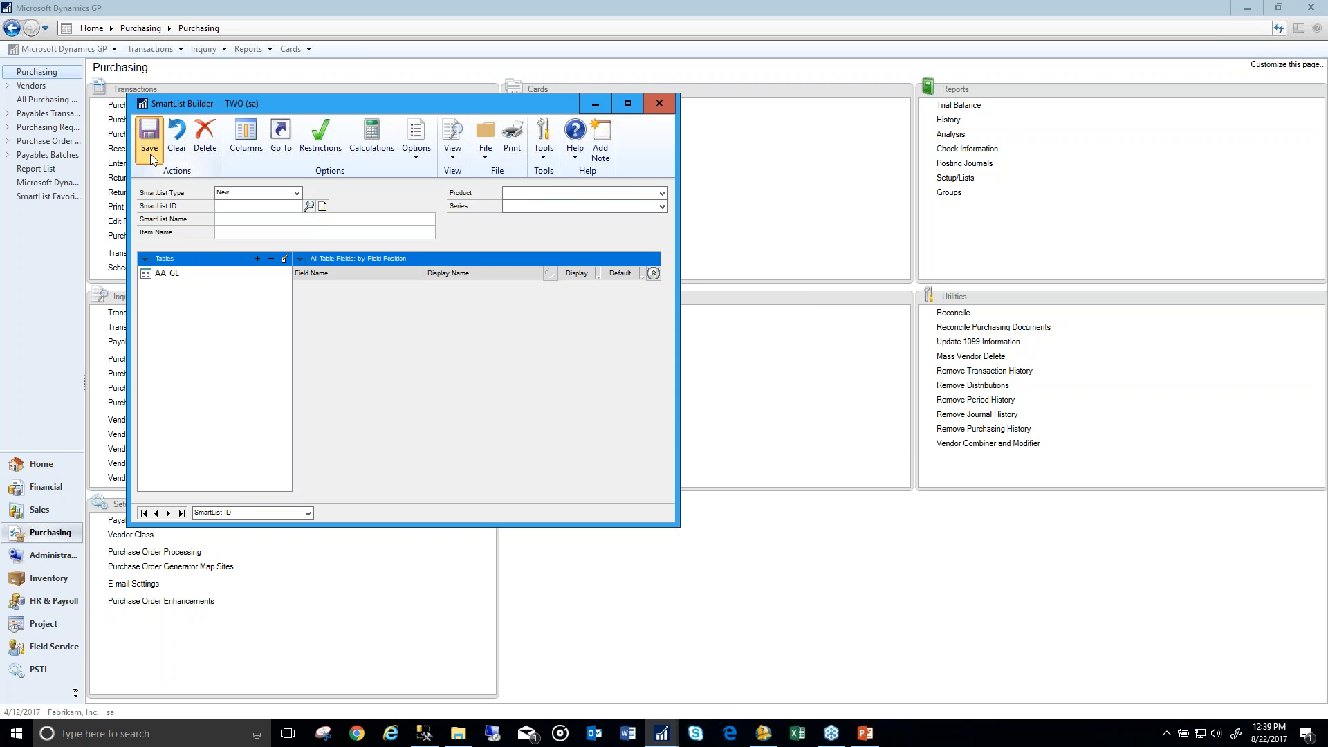
pyautogui.click(659, 104)
pyautogui.click(64, 48)
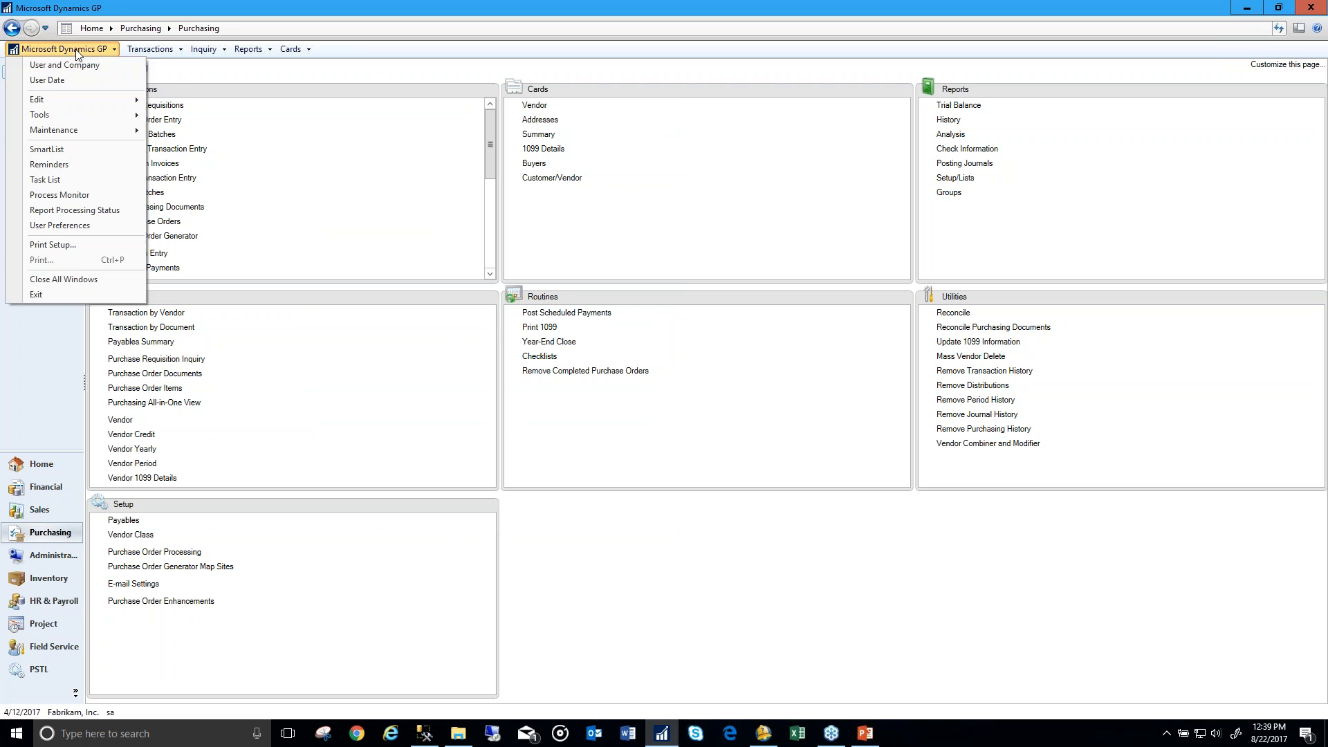
pyautogui.click(72, 154)
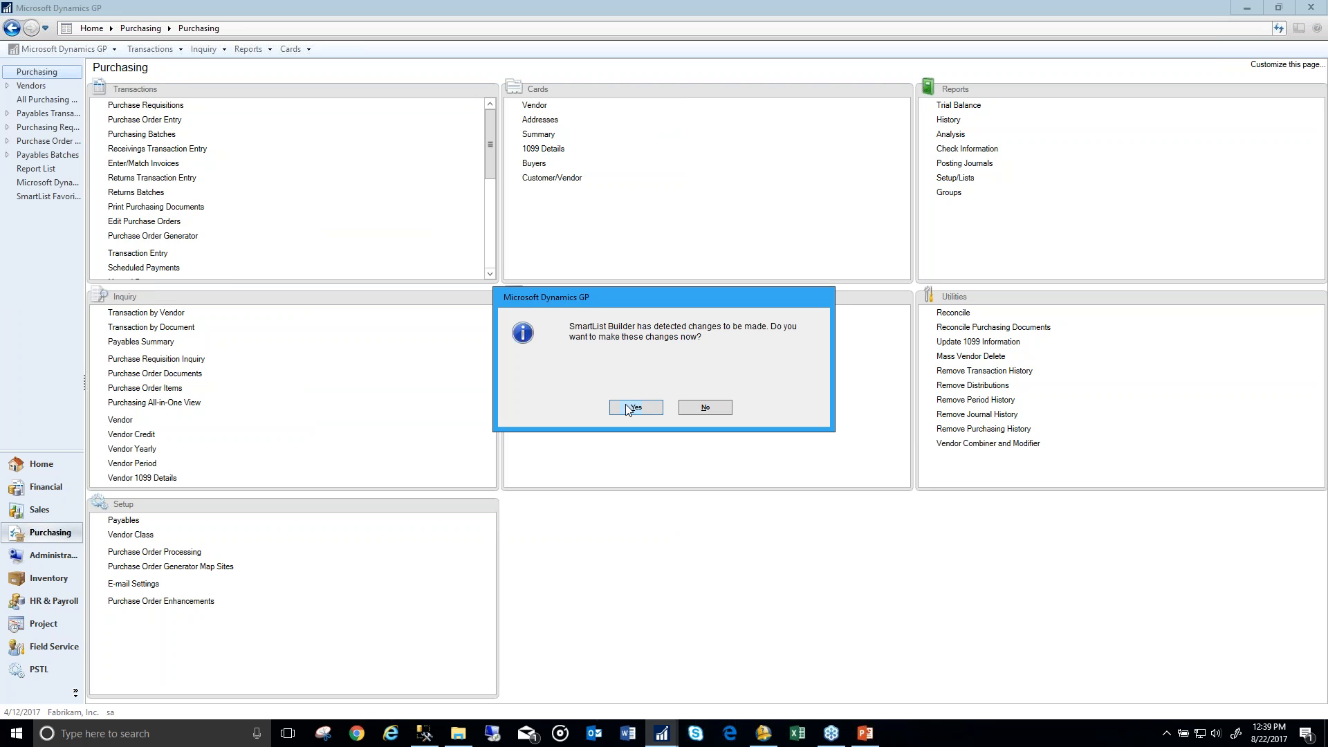
pyautogui.click(633, 410)
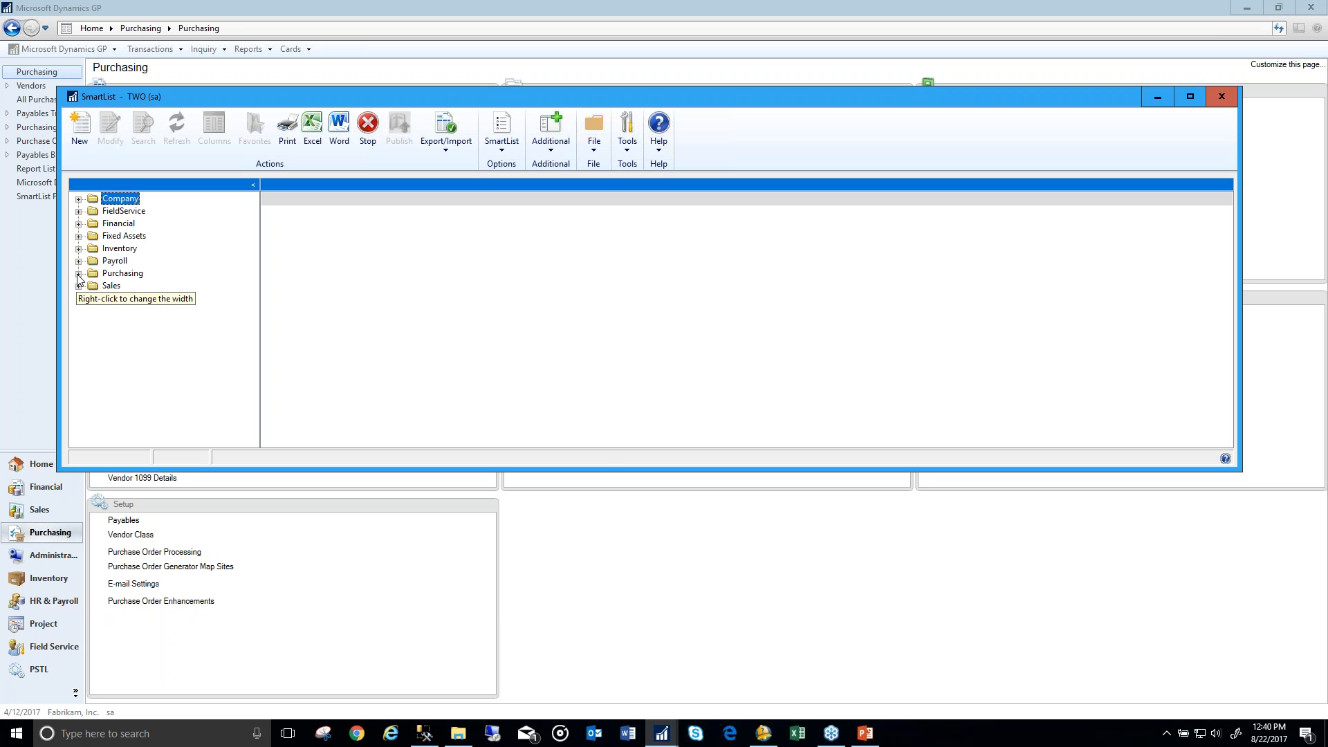
# Step: Display the default GL data with Analytical Accounting list from the Financial series
pyautogui.click(79, 224)
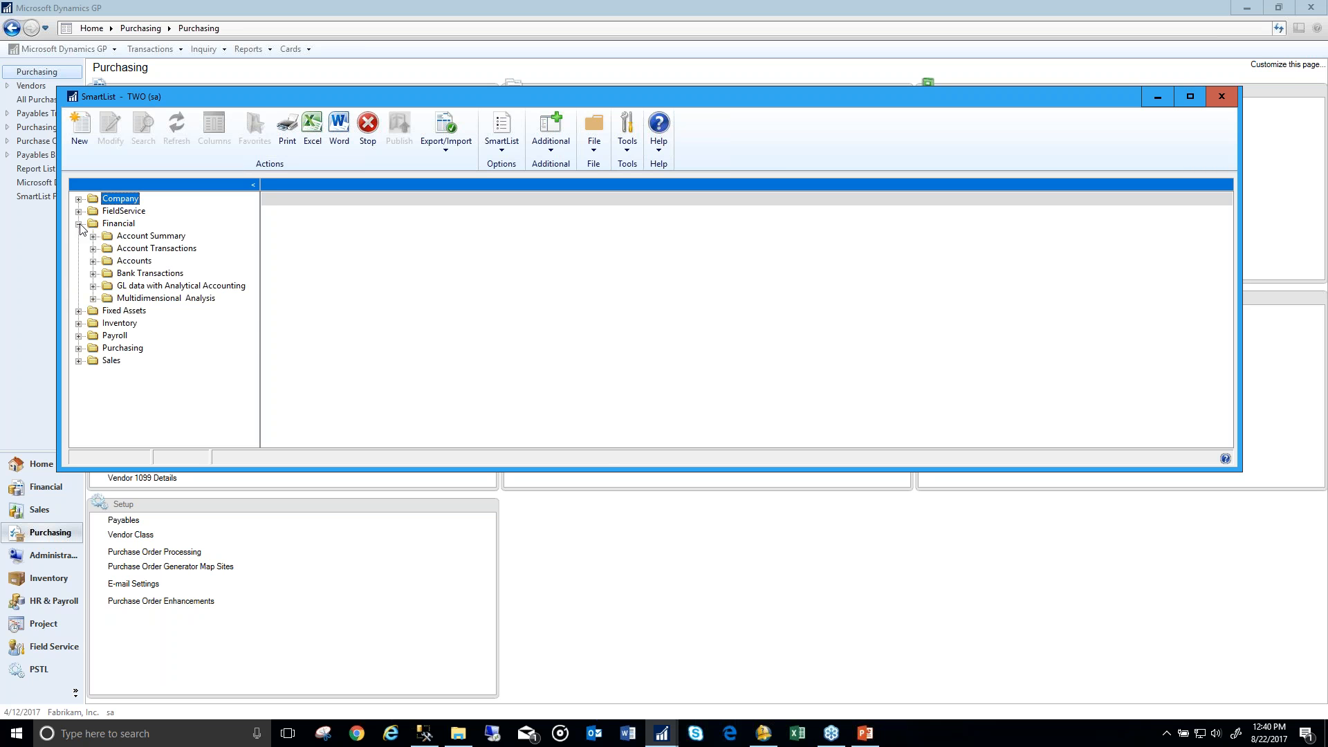
pyautogui.click(92, 285)
pyautogui.click(121, 298)
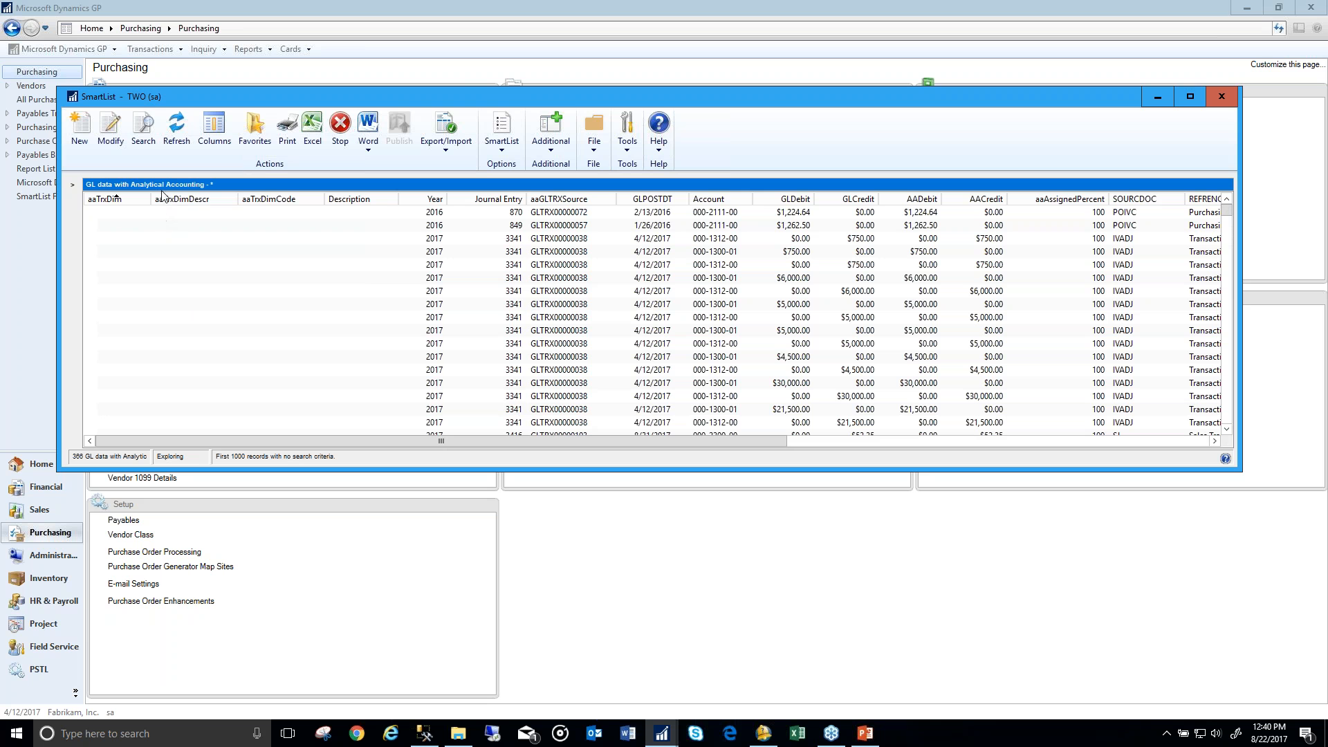
# Step: Search the GL data with Analytical Accounting list for records whose aaTrxDimCode is not equal to blank, and close SmartList
pyautogui.click(144, 131)
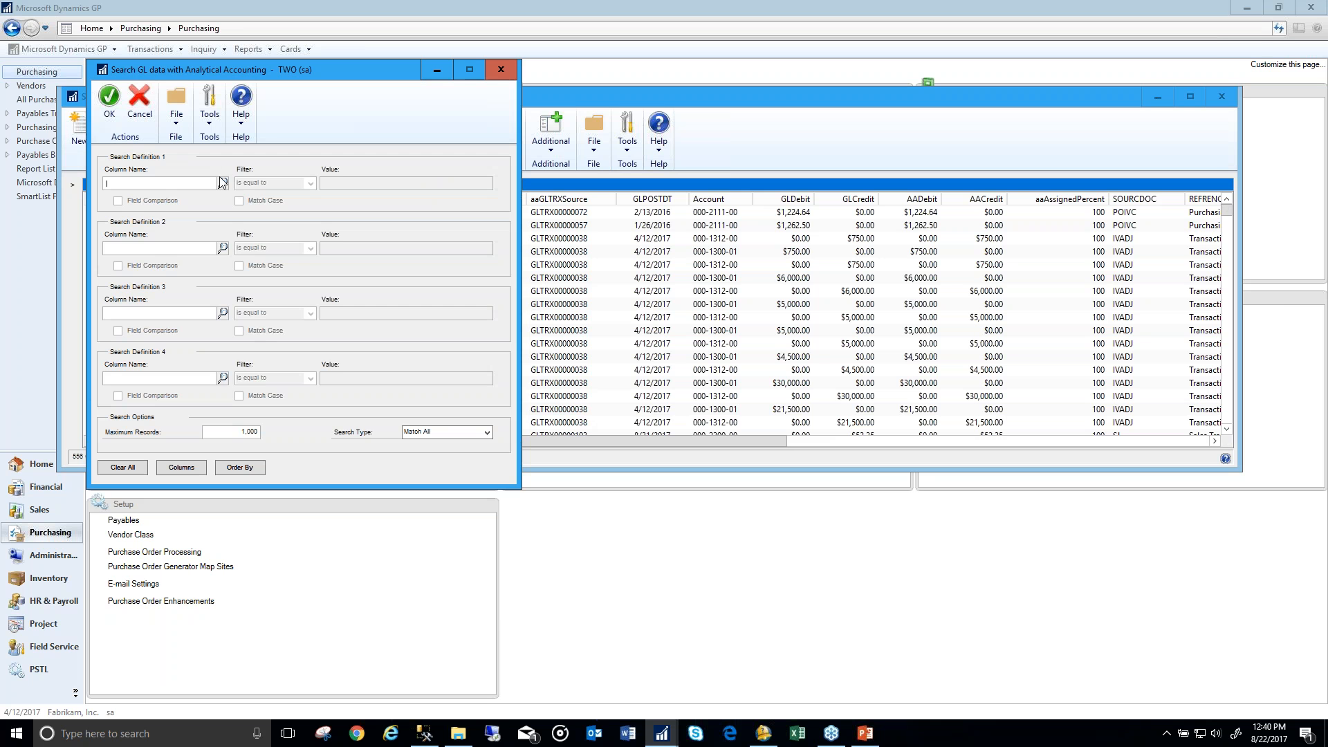
pyautogui.click(223, 184)
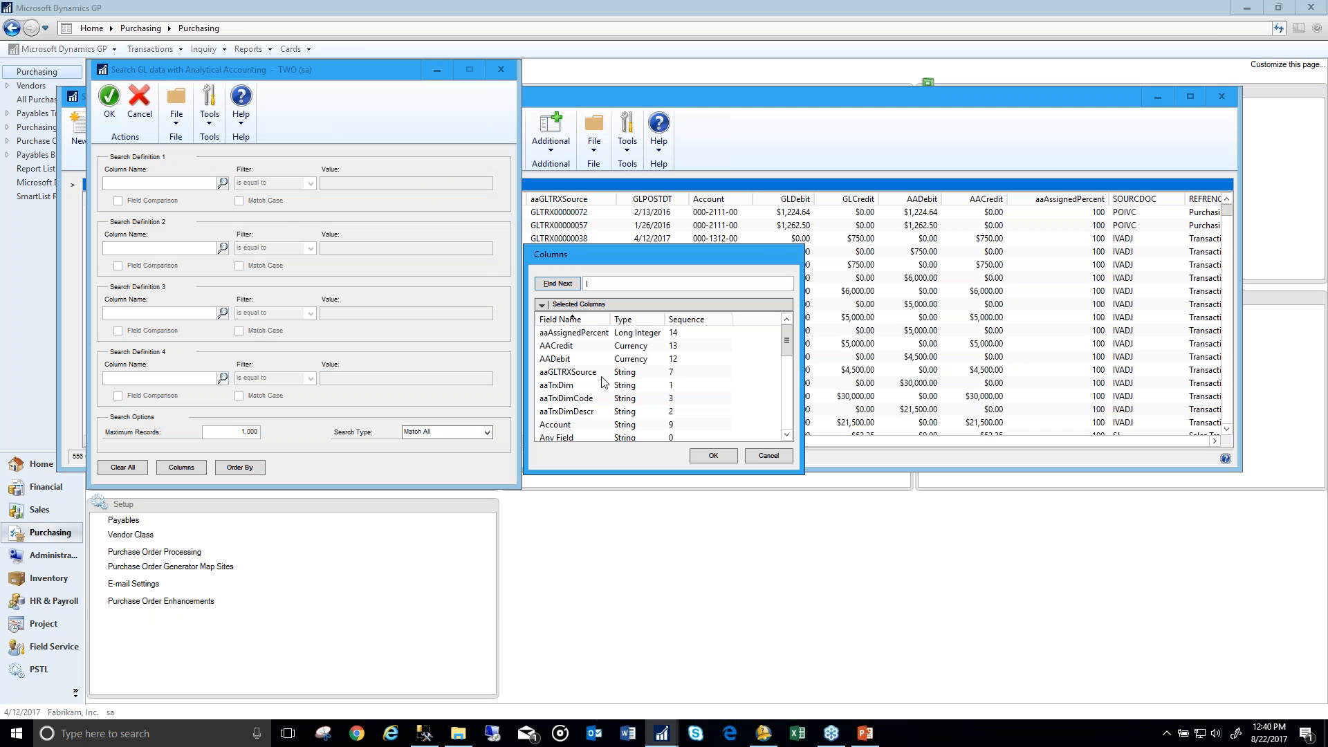
pyautogui.doubleClick(583, 399)
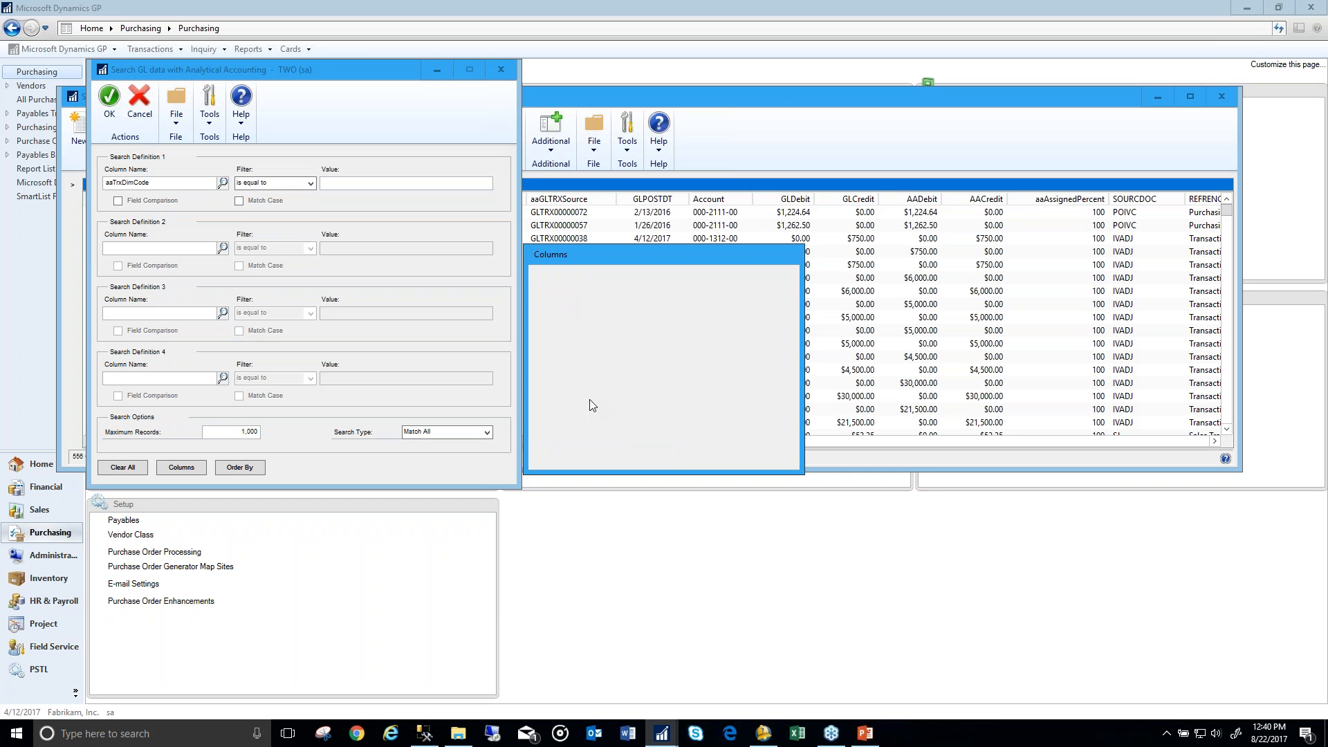
pyautogui.click(310, 183)
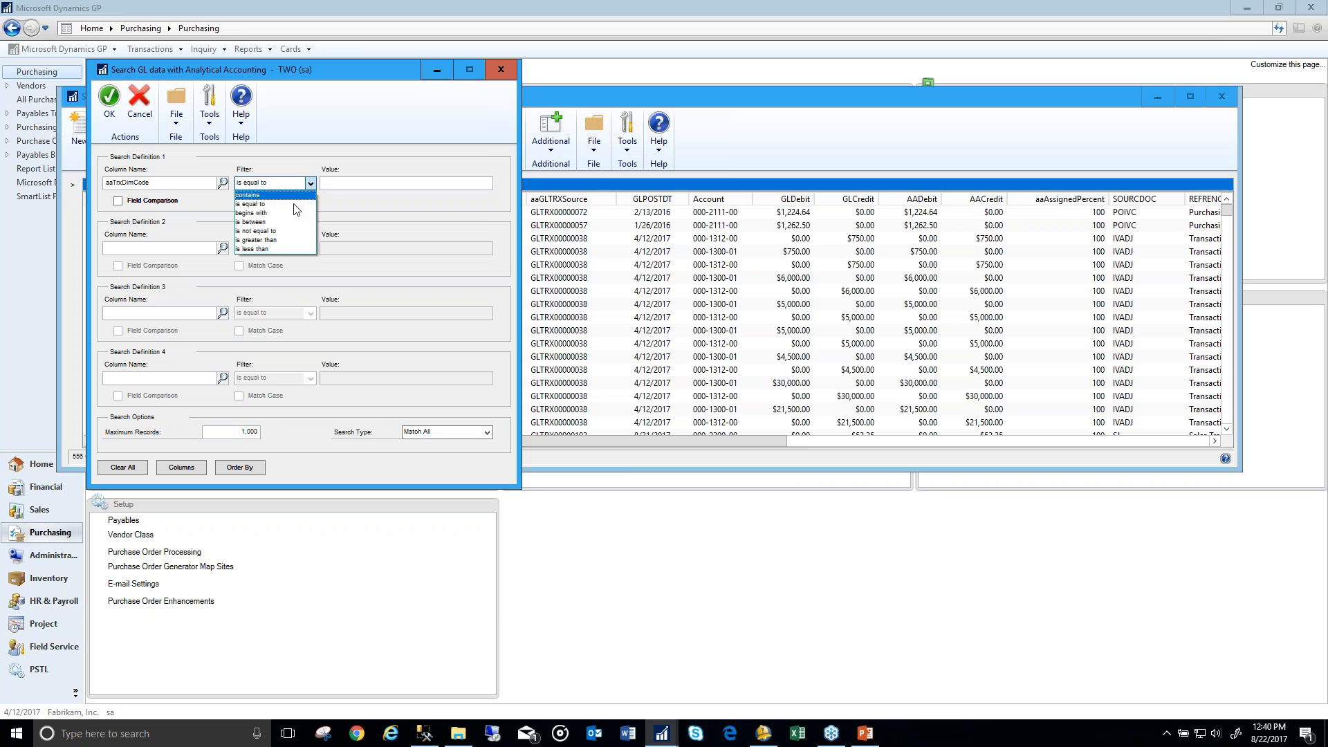
pyautogui.click(283, 232)
pyautogui.click(334, 188)
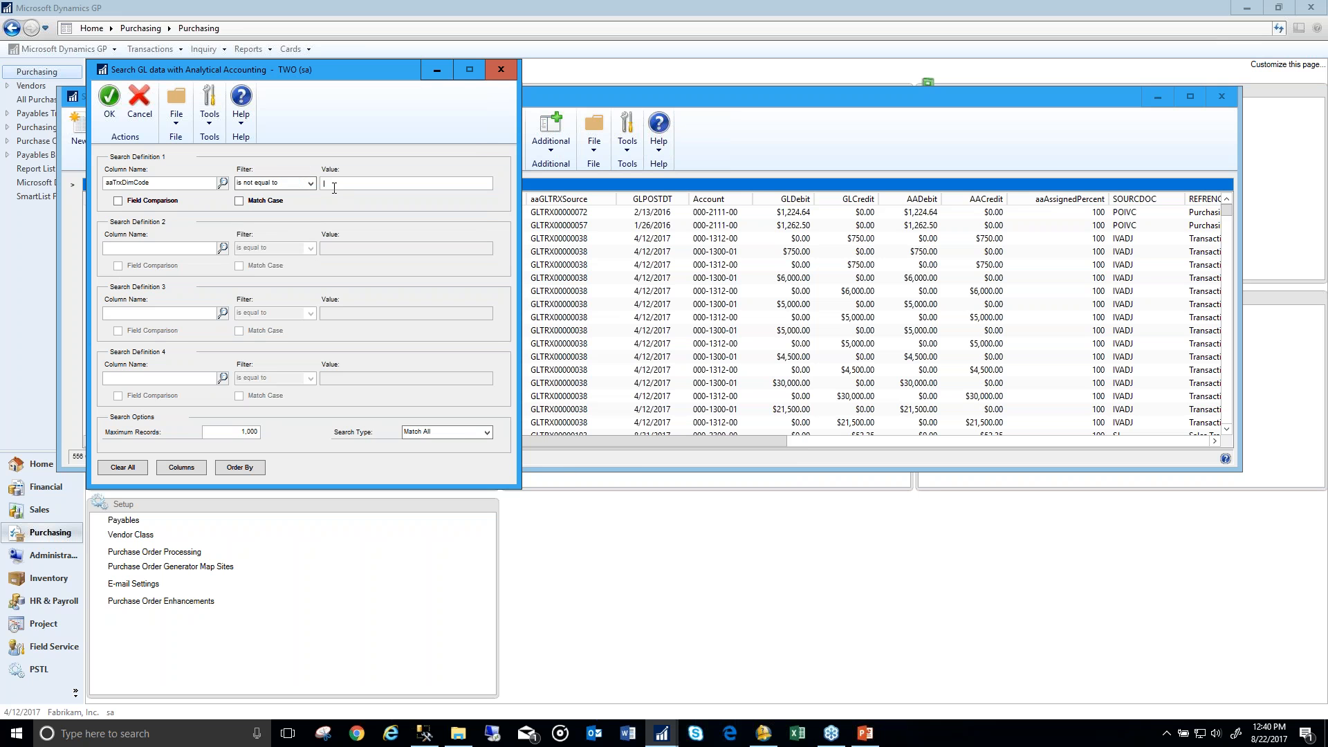
pyautogui.click(109, 101)
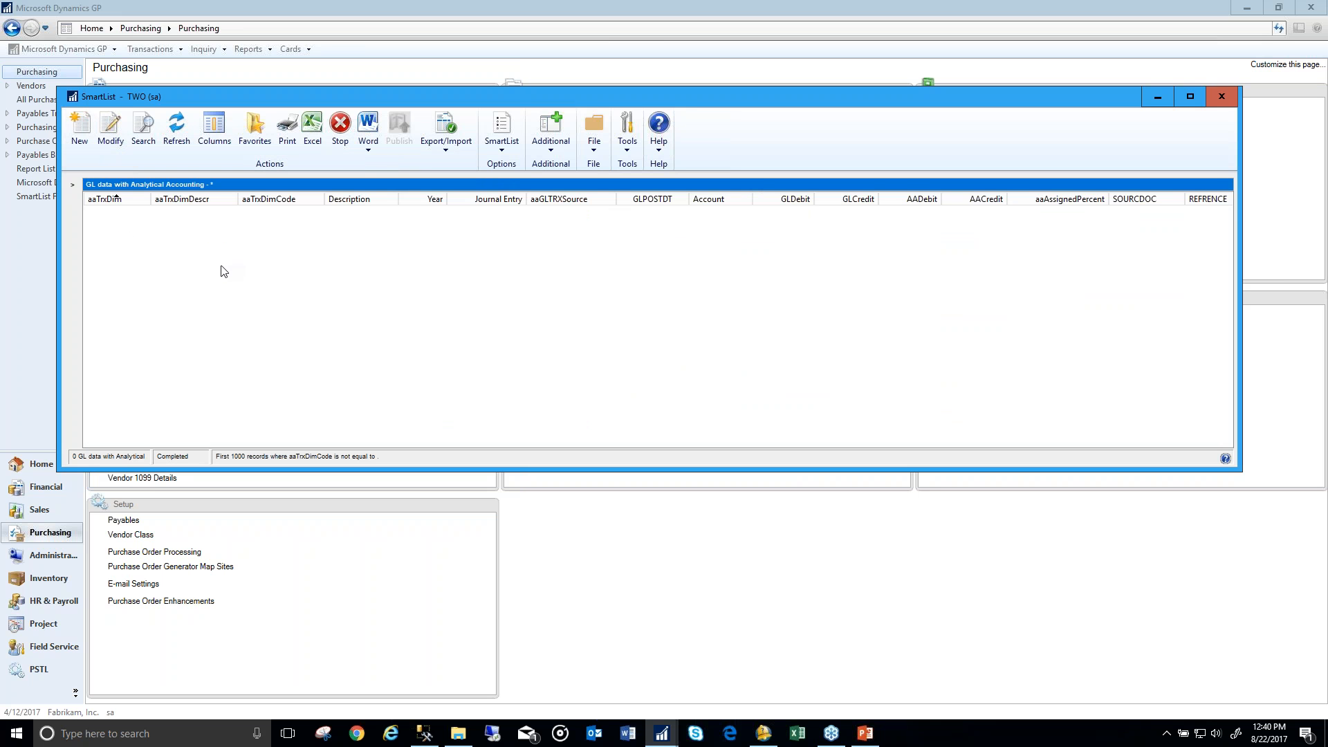
pyautogui.click(1221, 97)
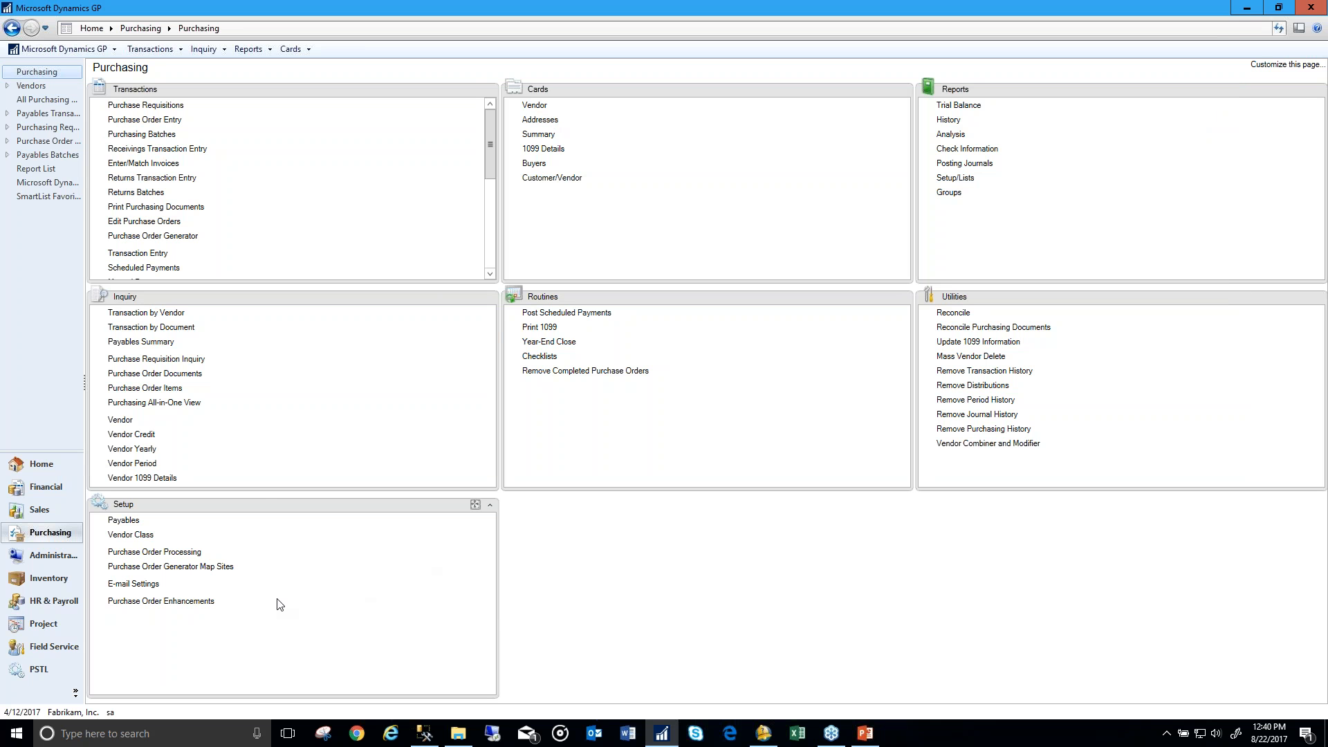
# Step: Reopen SmartList, display the default Payables Trx list from the Purchasing series, and examine its Document Type values
pyautogui.click(64, 50)
pyautogui.click(76, 149)
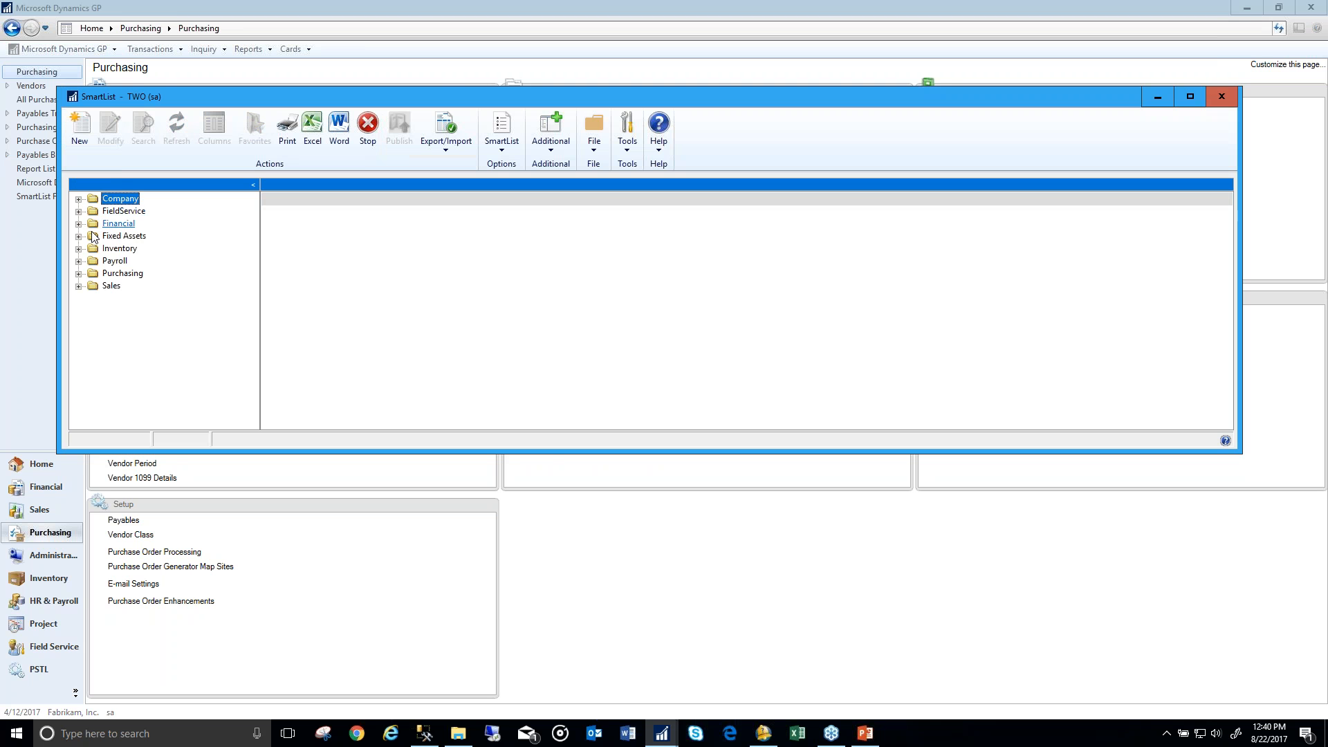
pyautogui.click(79, 274)
pyautogui.click(94, 298)
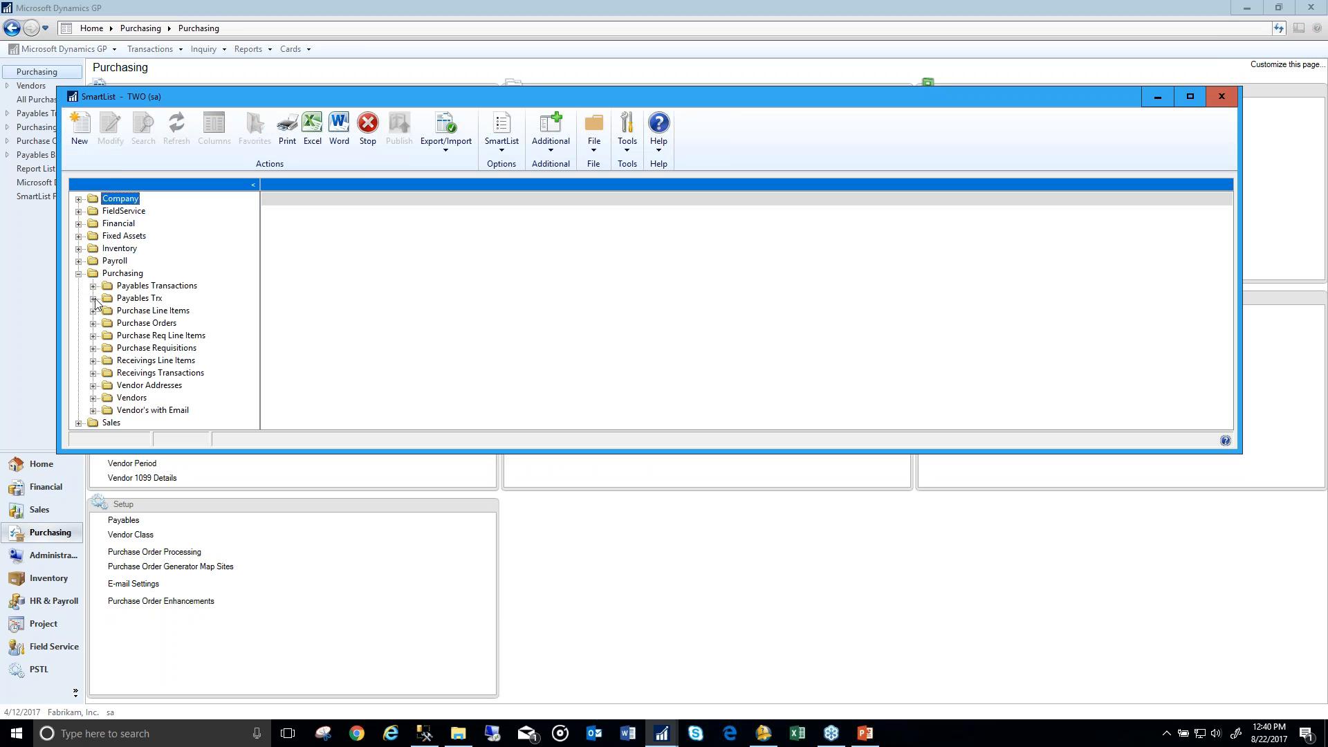
pyautogui.click(123, 313)
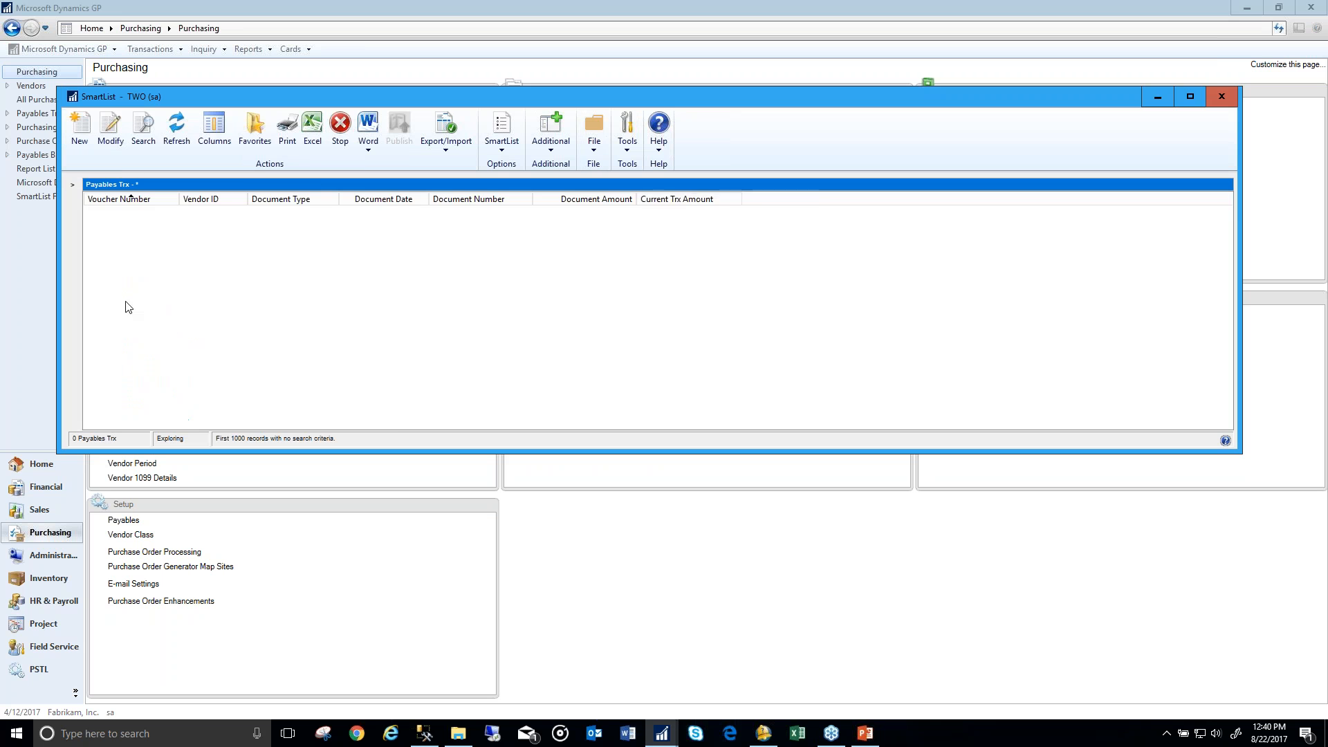
pyautogui.click(296, 225)
pyautogui.click(302, 267)
pyautogui.click(303, 230)
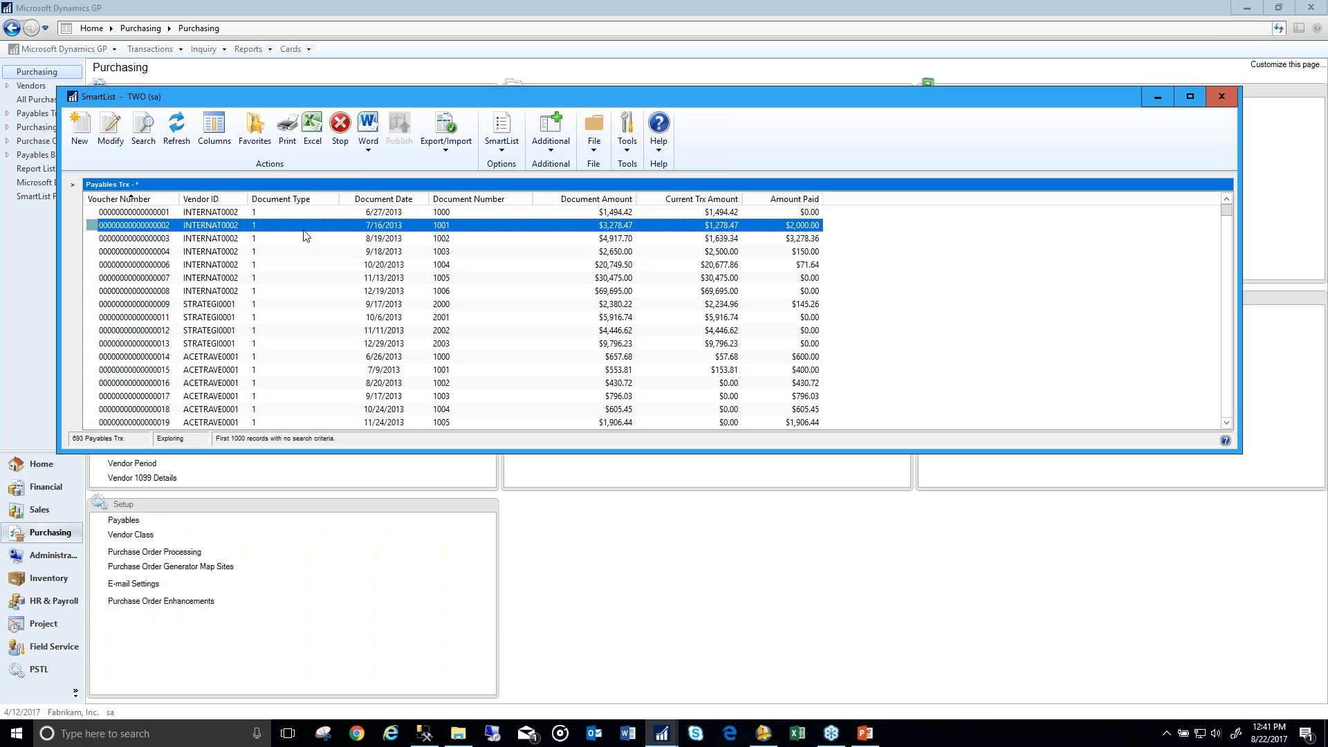
pyautogui.click(297, 226)
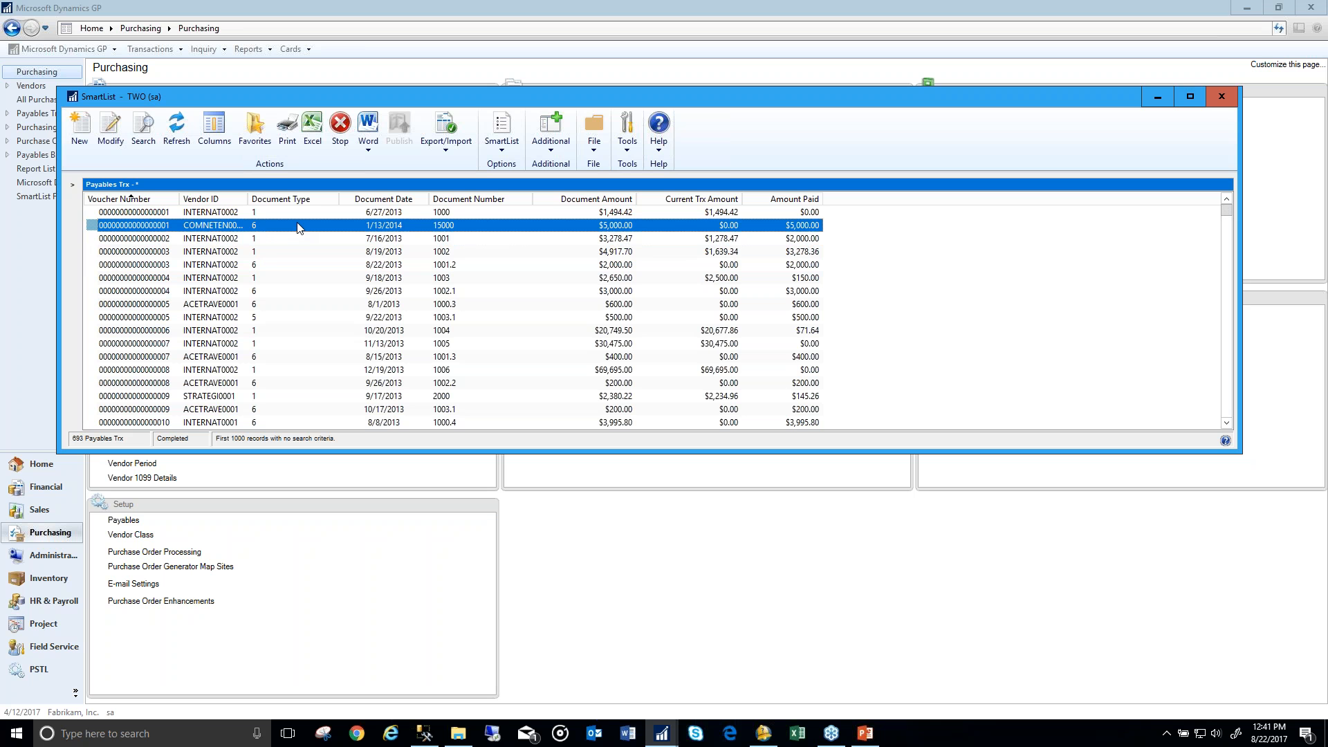
# Step: Modify the Payables Trx SmartList so Document Type 1 reads Invoice, 6 reads Payment and 5 reads Credit Memo, and save it
pyautogui.click(115, 141)
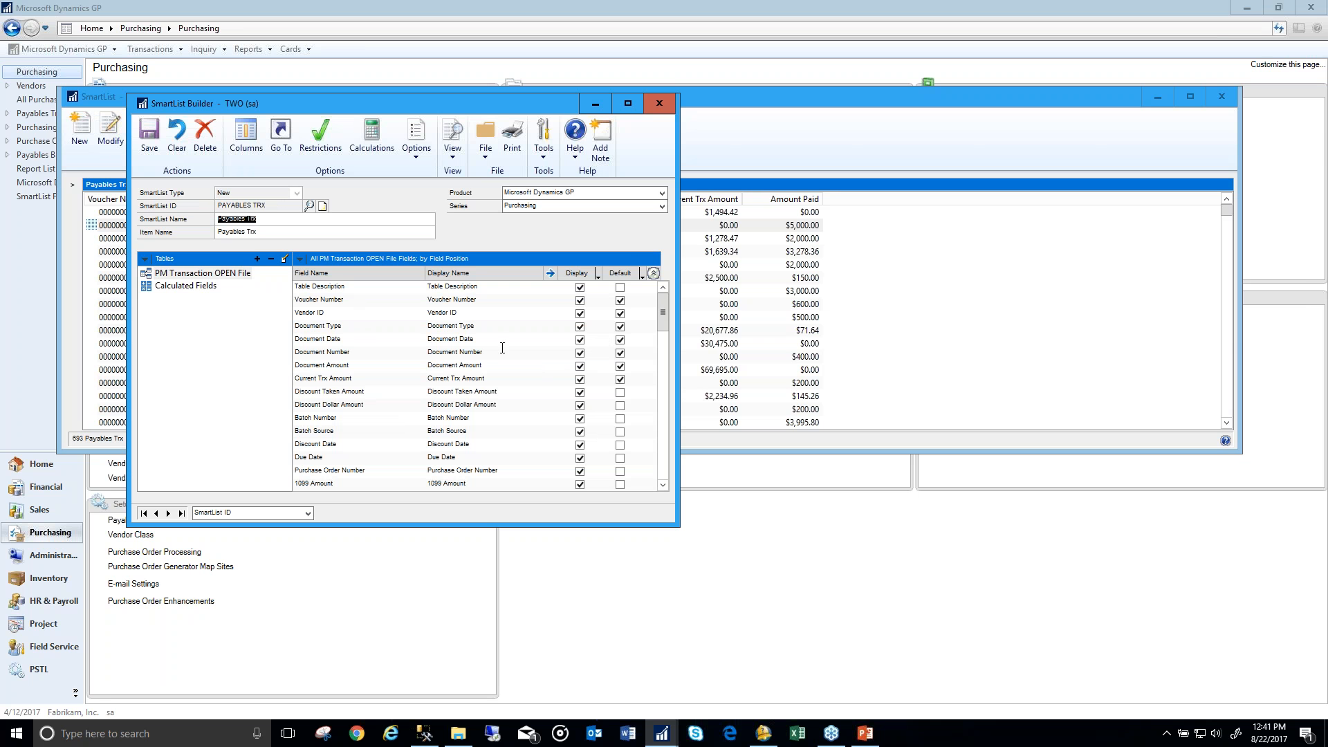
pyautogui.click(450, 326)
pyautogui.click(550, 274)
pyautogui.click(587, 314)
pyautogui.write('1')
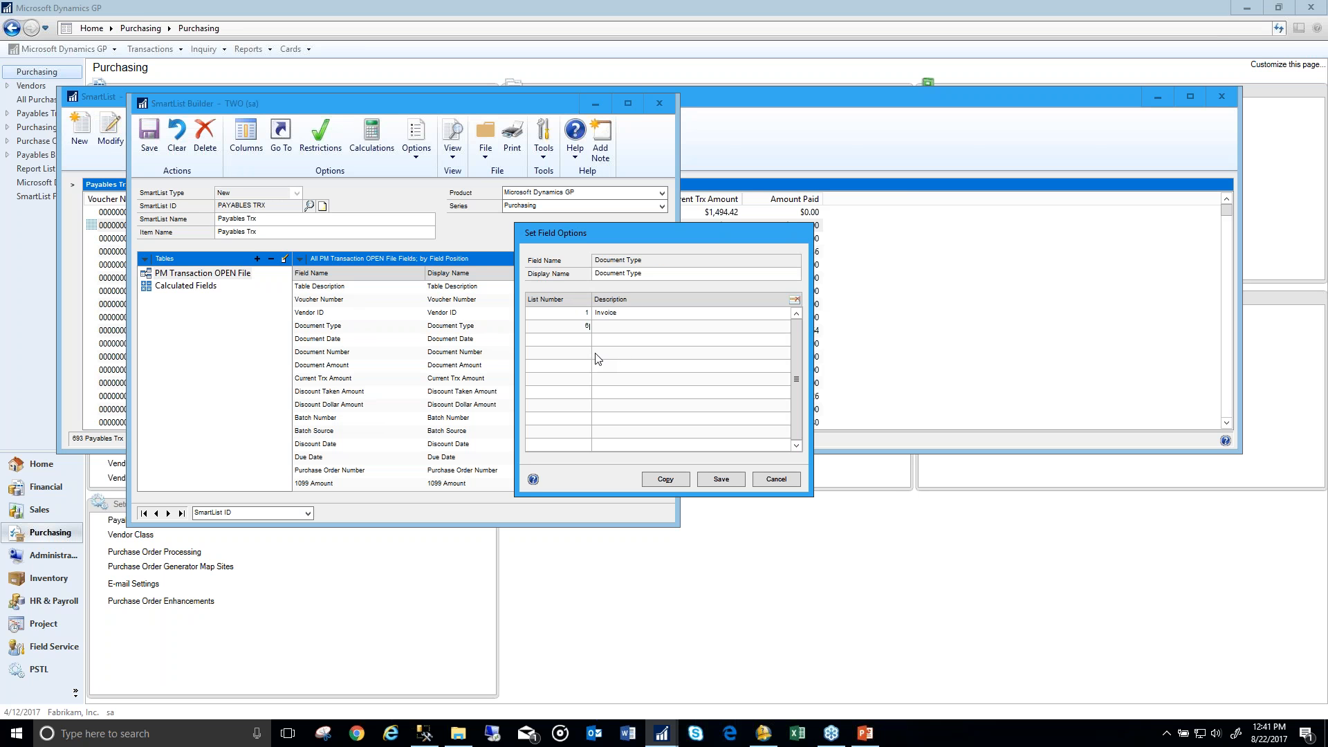
pyautogui.write('Paym')
pyautogui.write('Credit Memo')
pyautogui.click(719, 478)
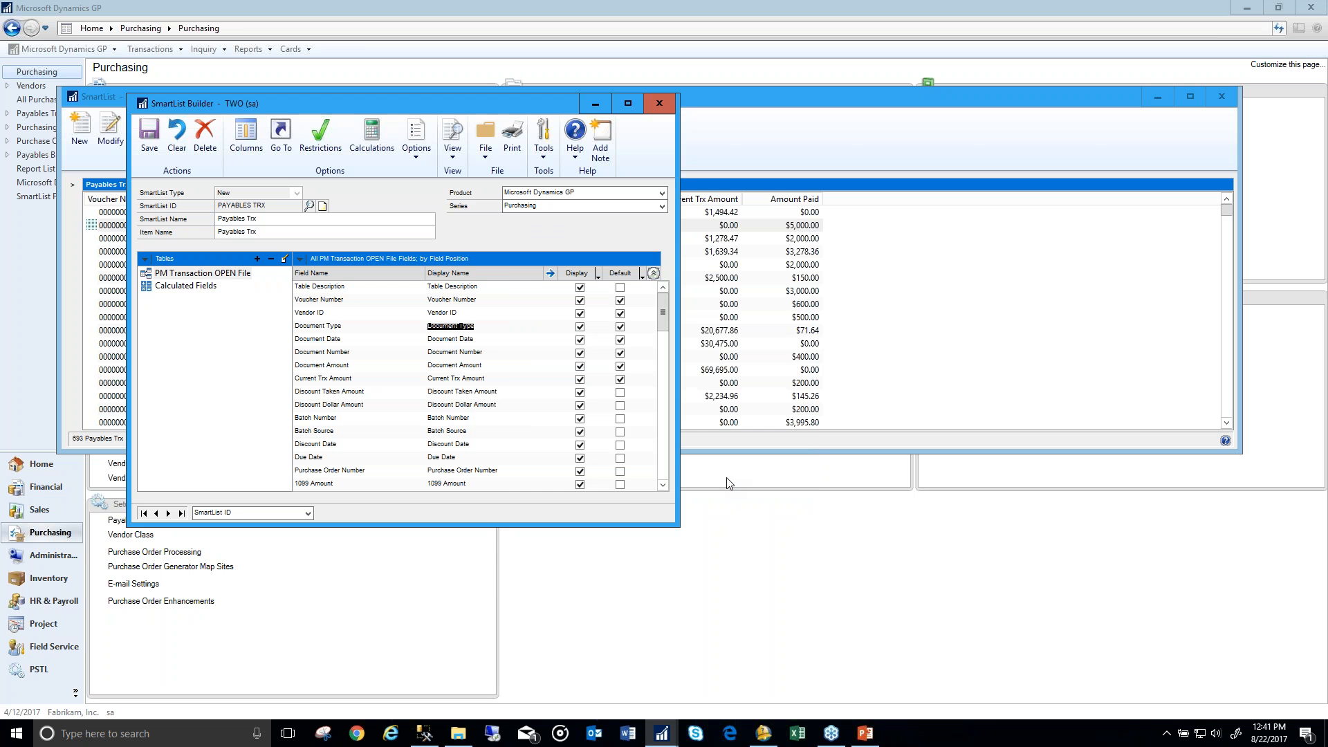
pyautogui.click(148, 135)
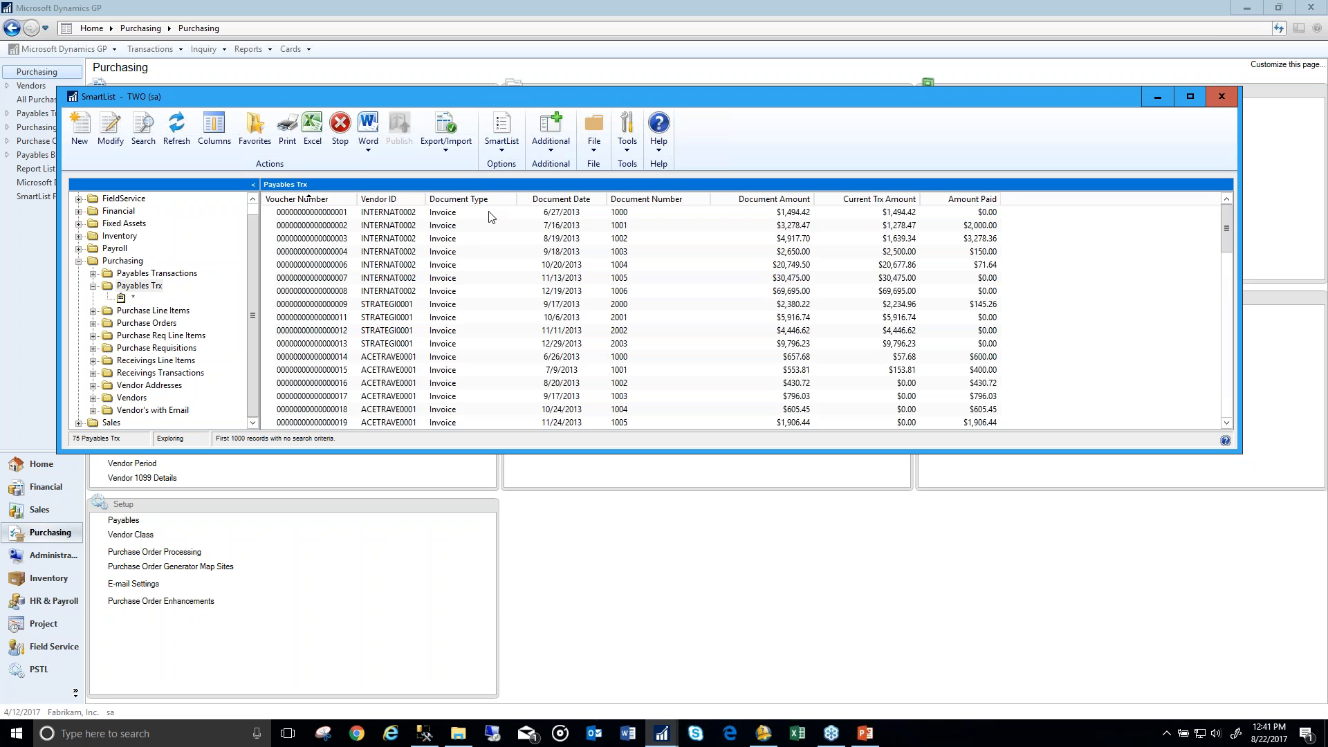
# Step: Check the Document Type descriptions and the amounts across the rows of the Payables Trx list
pyautogui.click(487, 214)
pyautogui.click(482, 254)
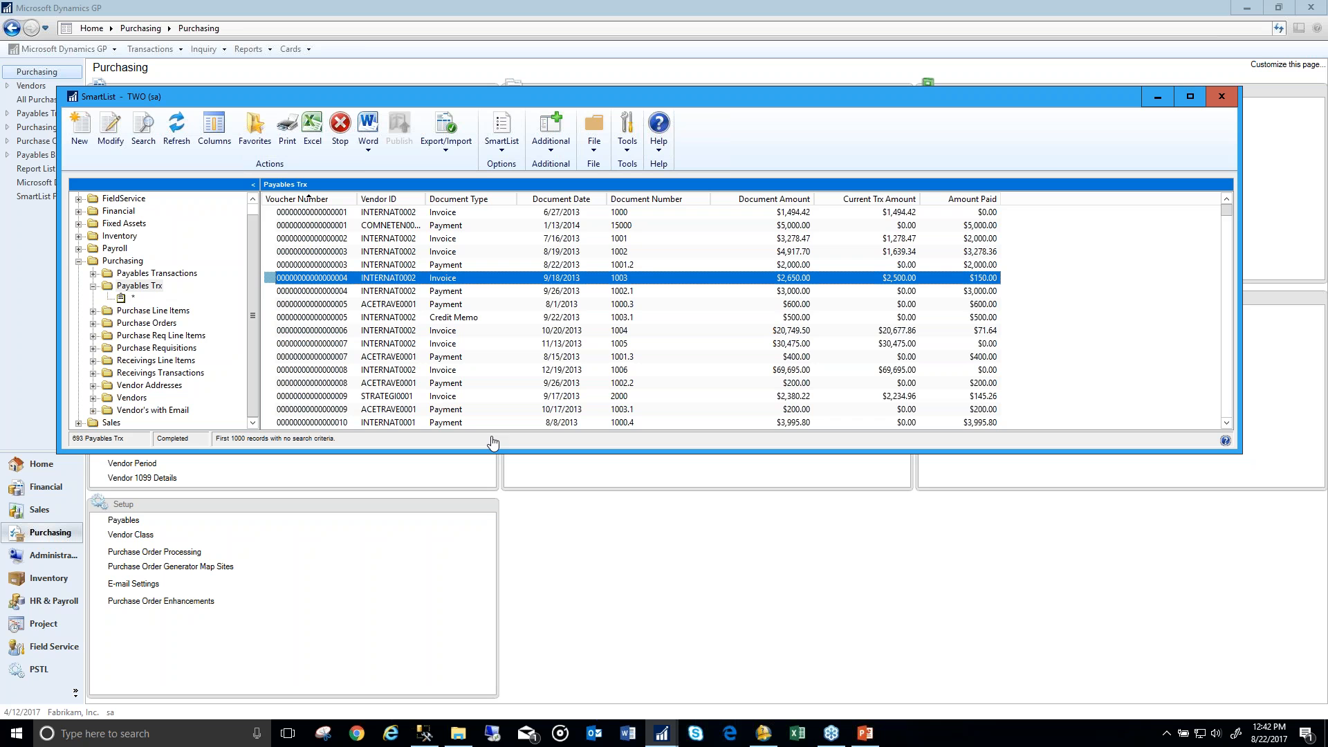
pyautogui.click(439, 319)
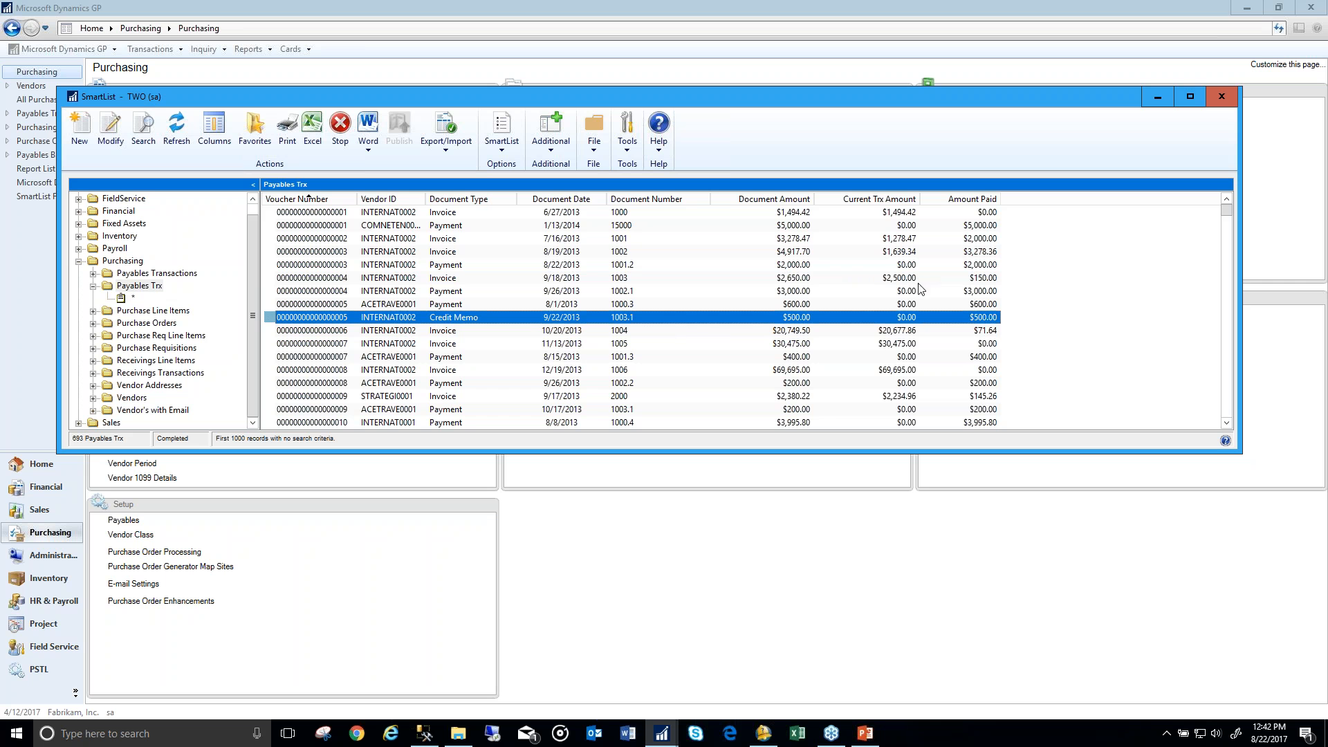
pyautogui.click(858, 269)
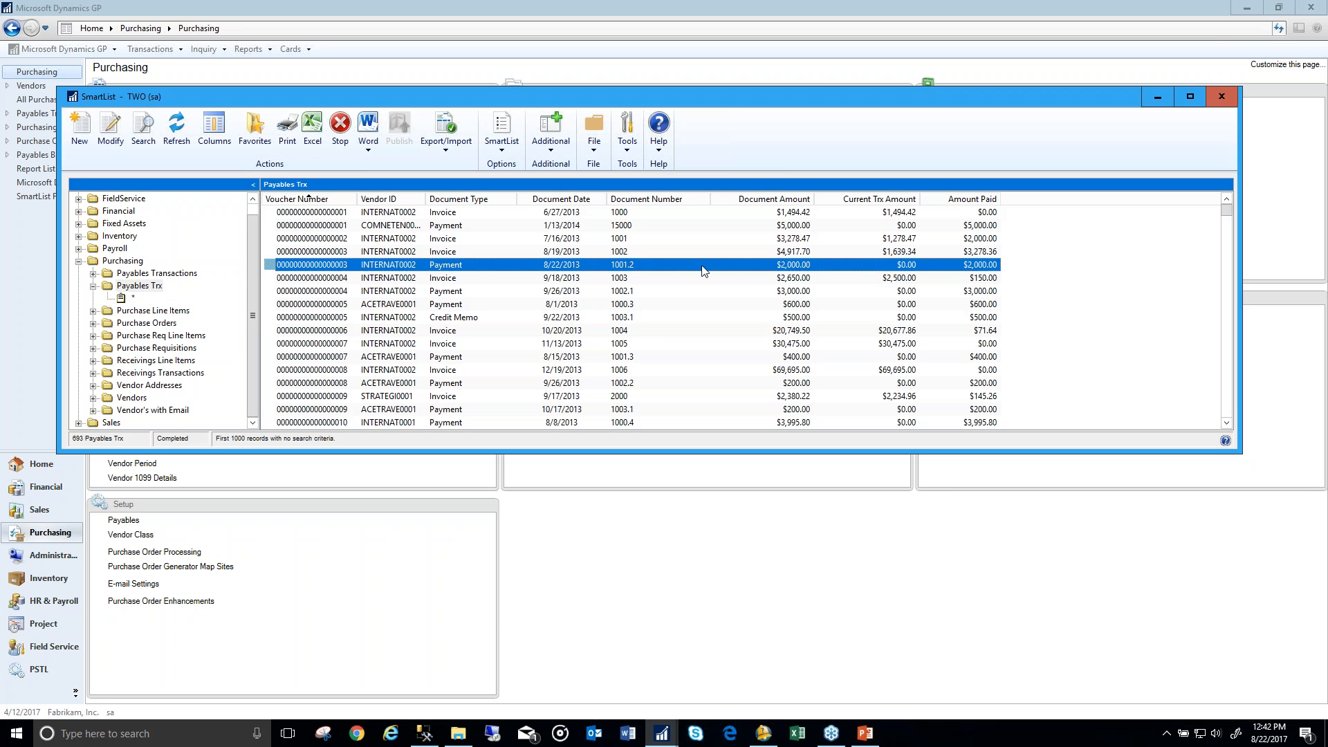
# Step: Display the default Account Transactions list from the Financial series, export it to Excel and maximize the workbook window
pyautogui.click(78, 211)
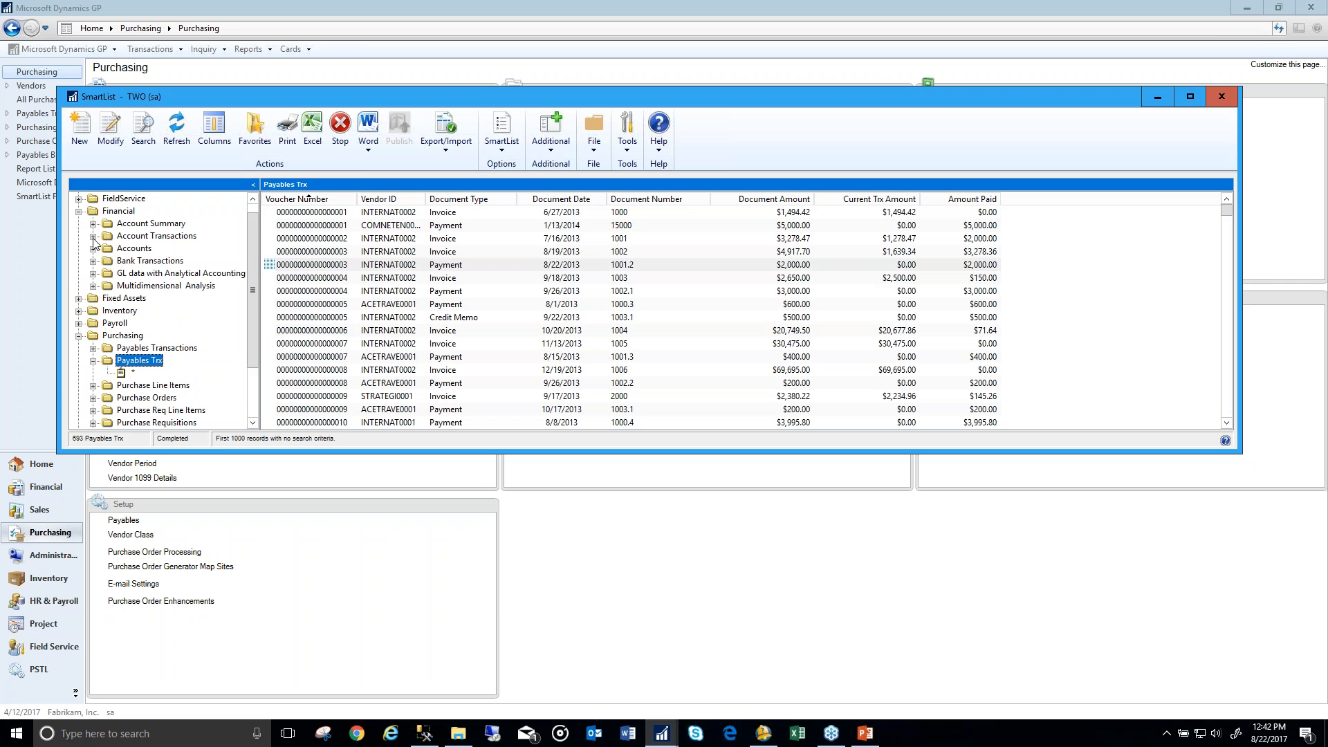
pyautogui.click(93, 237)
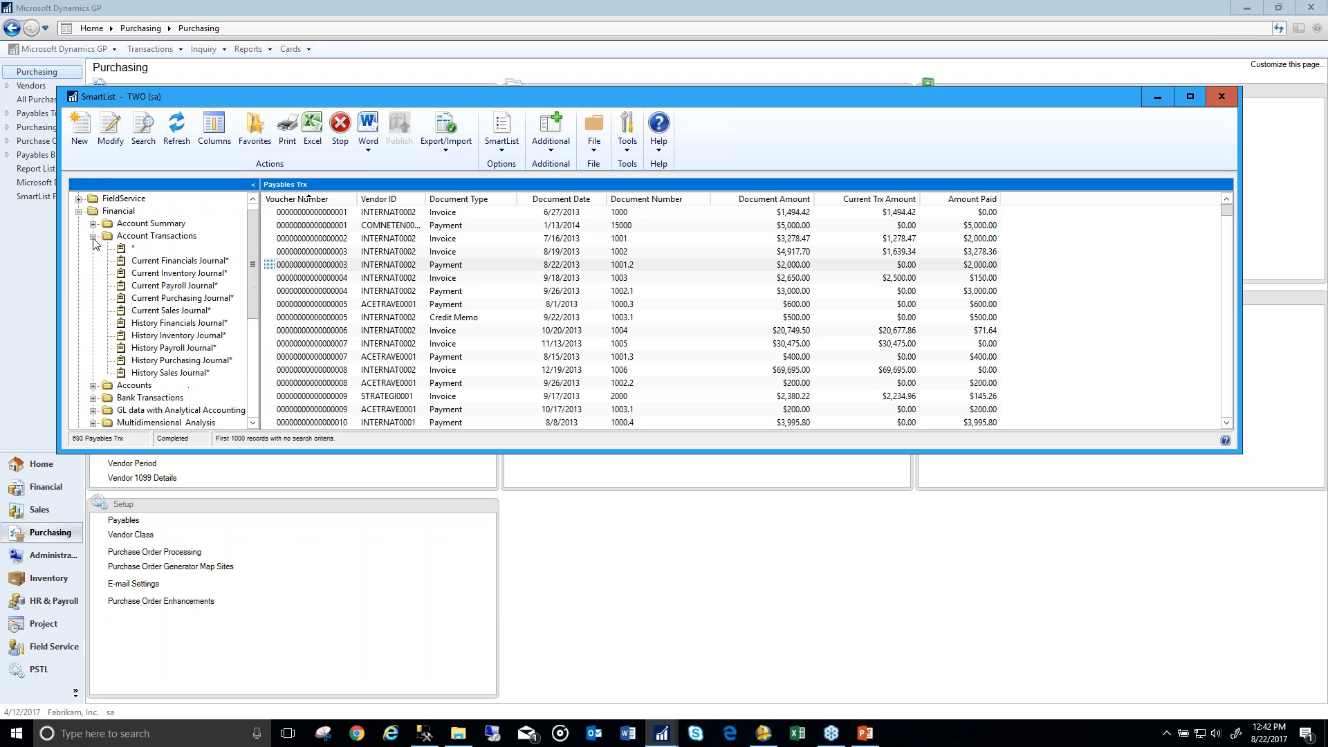
pyautogui.click(127, 249)
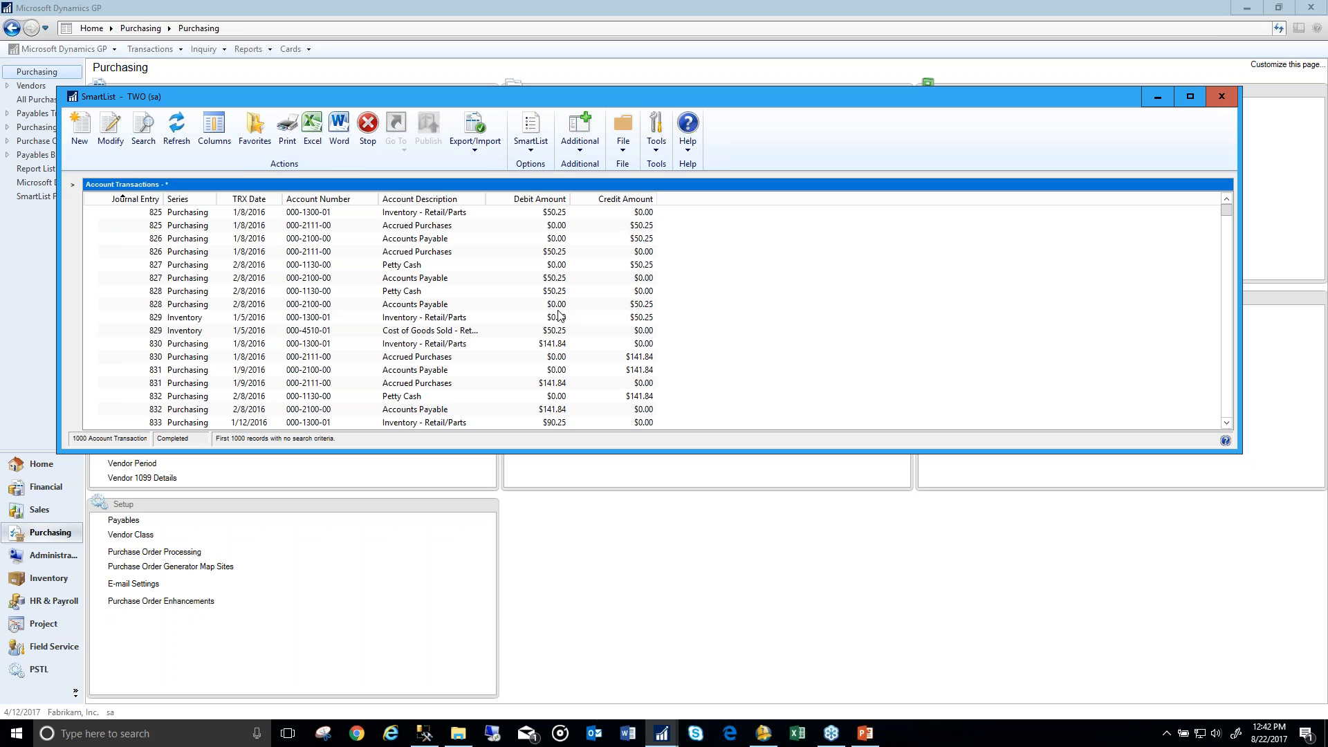
pyautogui.click(310, 131)
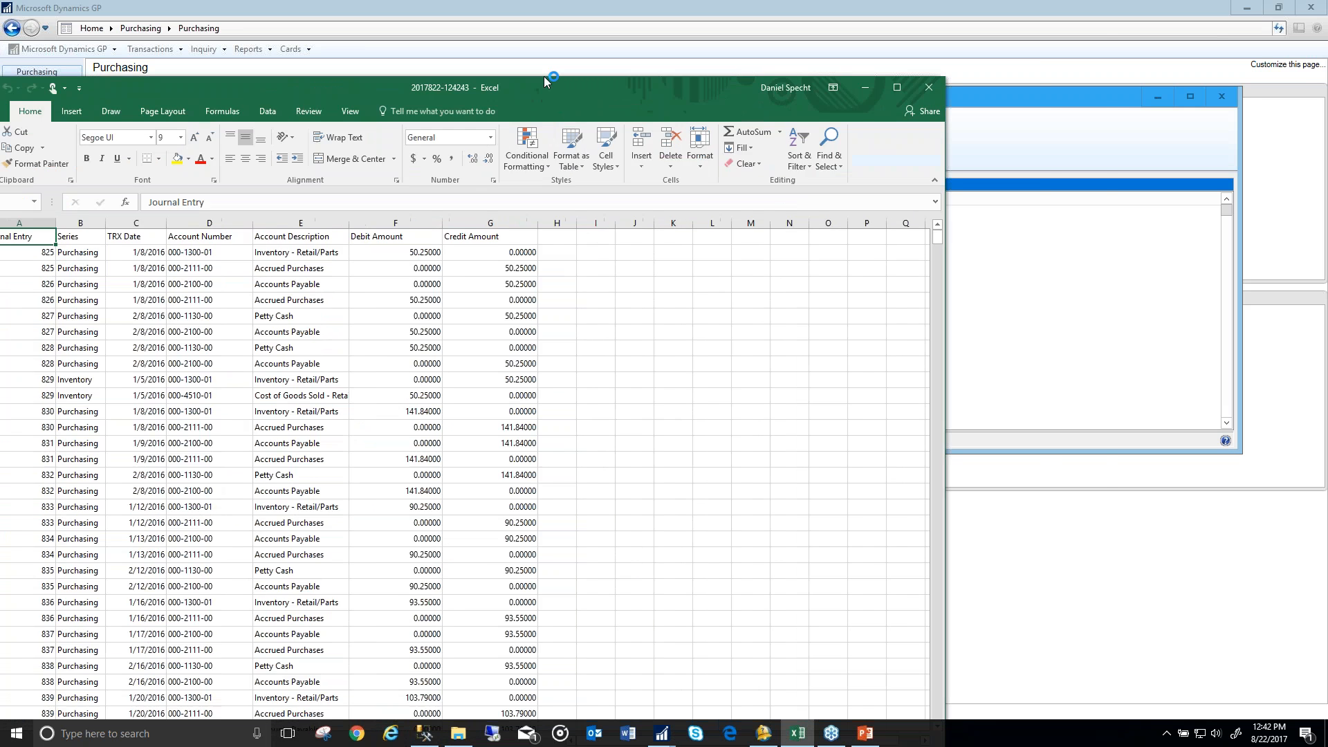
pyautogui.moveTo(543, 77); pyautogui.dragTo(658, 49)
pyautogui.doubleClick(659, 48)
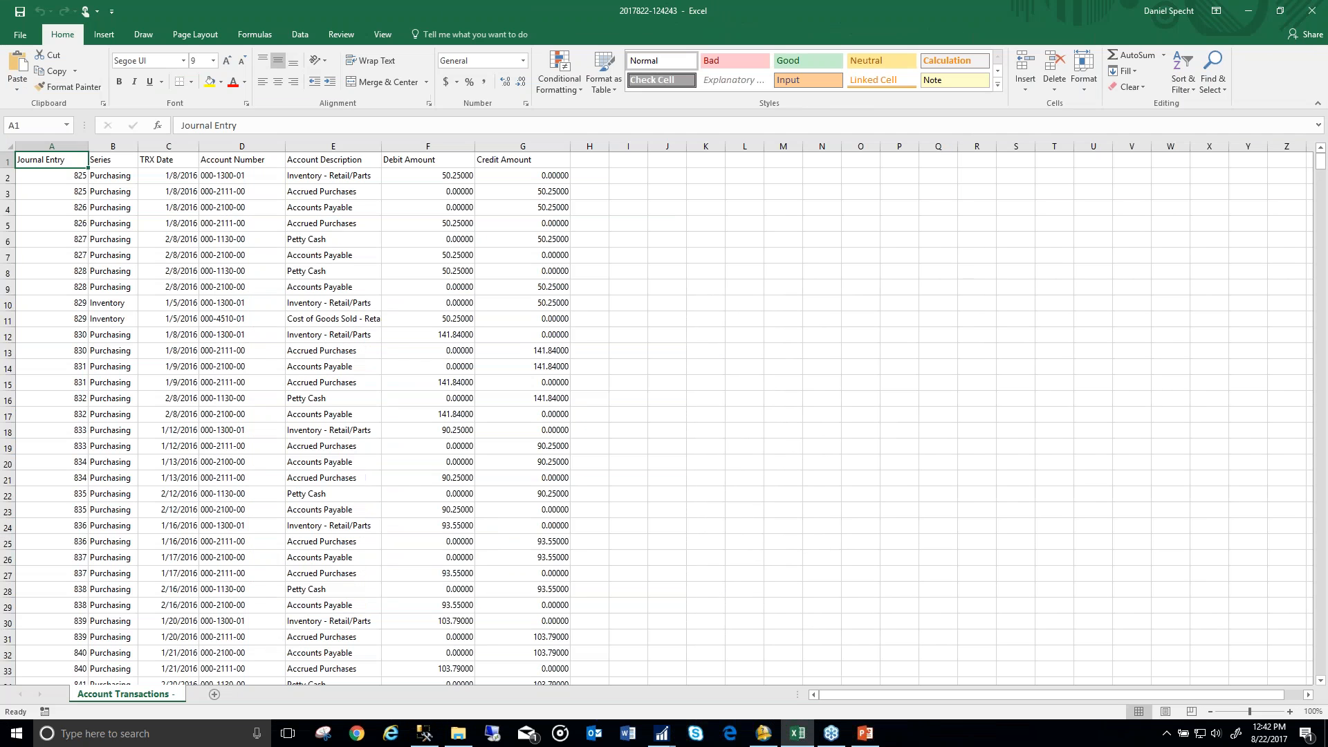
# Step: Examine the number formatting of the Debit Amount and Credit Amount values in the exported worksheet
pyautogui.click(622, 355)
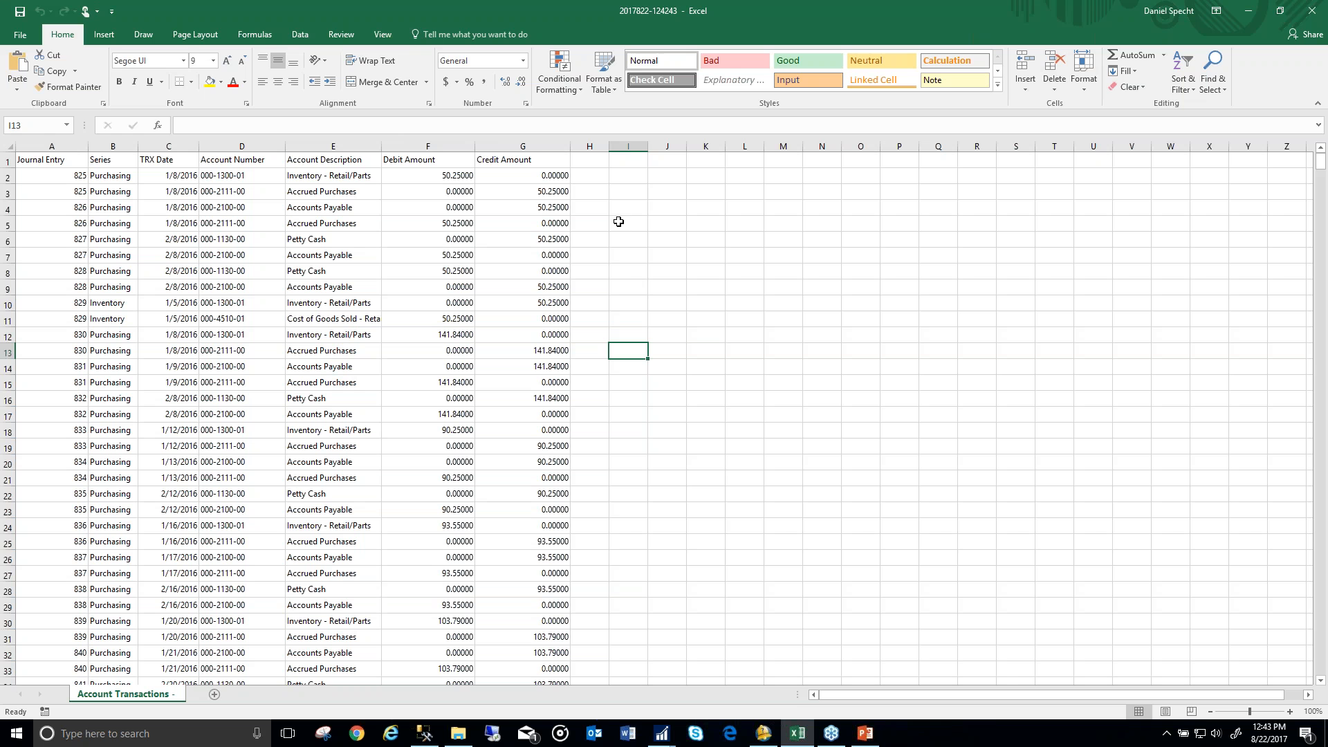
pyautogui.click(458, 177)
pyautogui.click(458, 191)
pyautogui.press('Down')
pyautogui.press('Down')
pyautogui.press('Down')
pyautogui.press('Down')
pyautogui.press('Down')
pyautogui.press('Down')
pyautogui.click(448, 350)
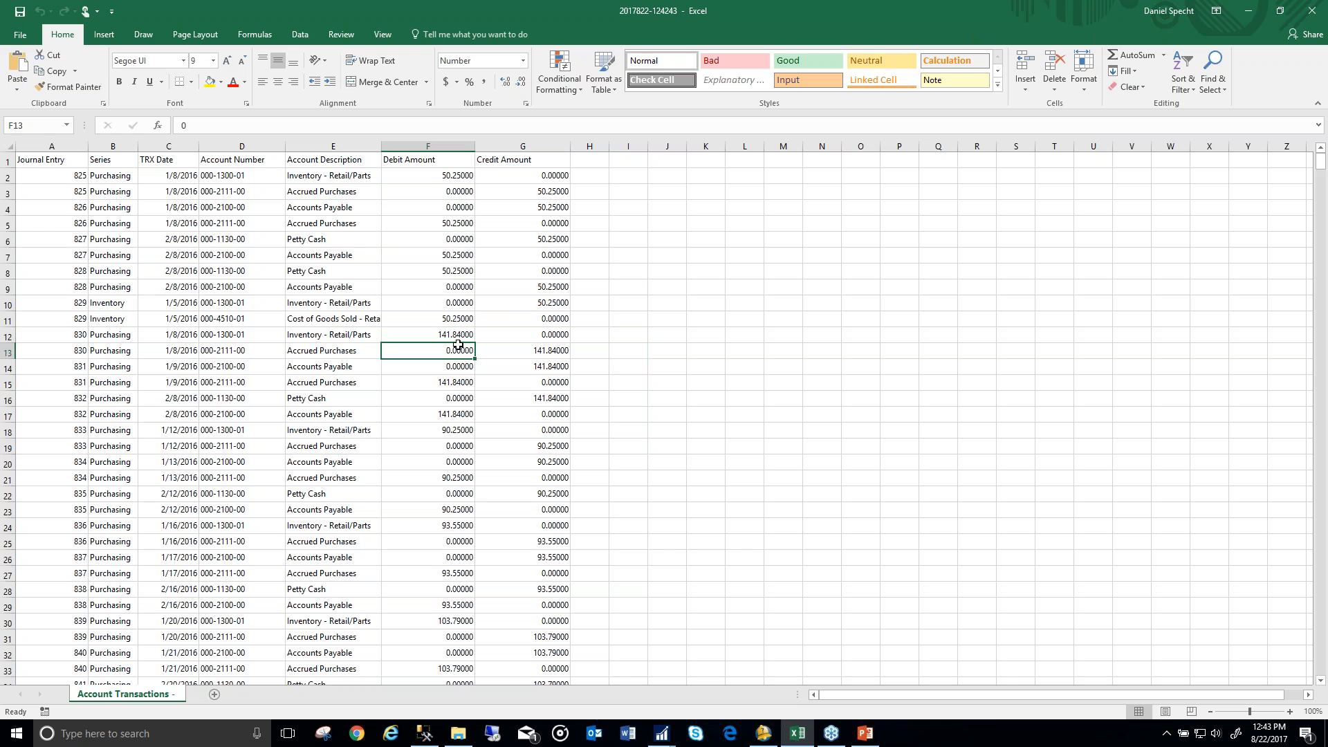
pyautogui.click(510, 298)
pyautogui.click(522, 350)
pyautogui.click(527, 413)
pyautogui.click(512, 281)
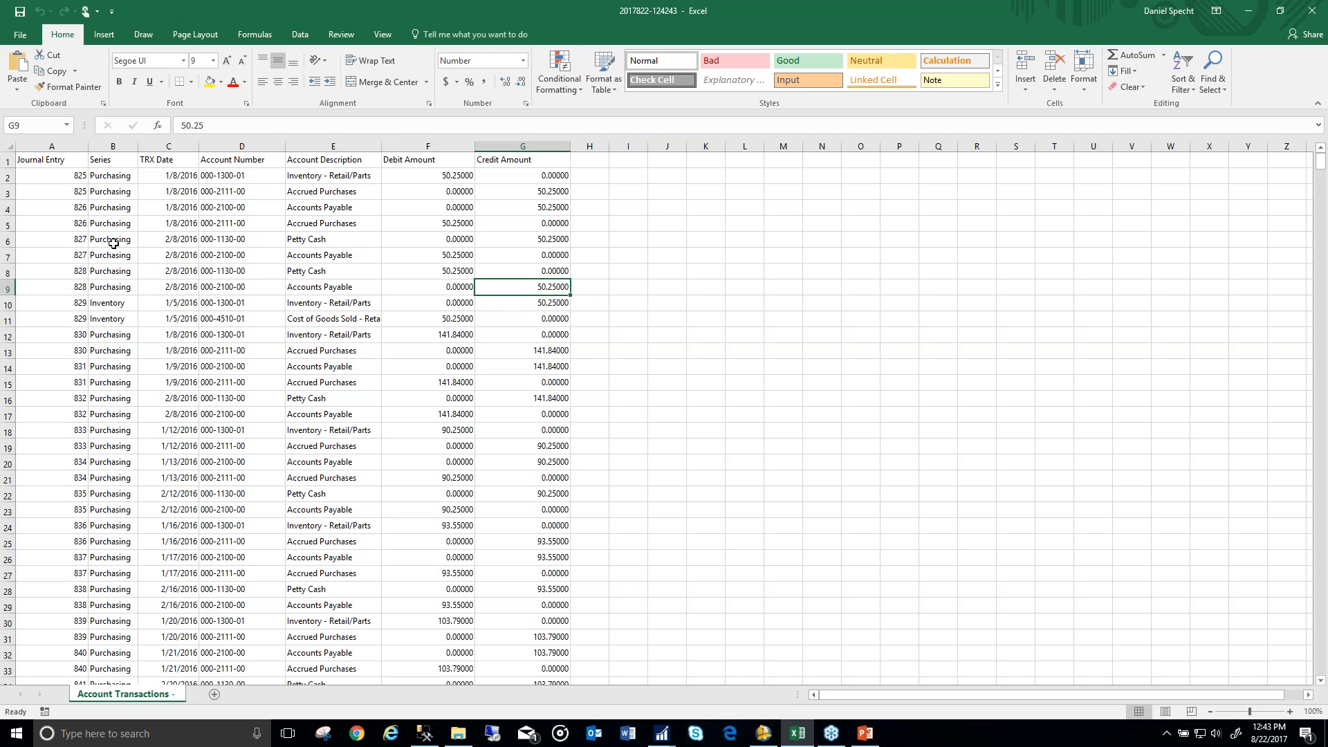
# Step: Format the Journal Entry column as Text
pyautogui.click(54, 144)
pyautogui.rightClick(55, 192)
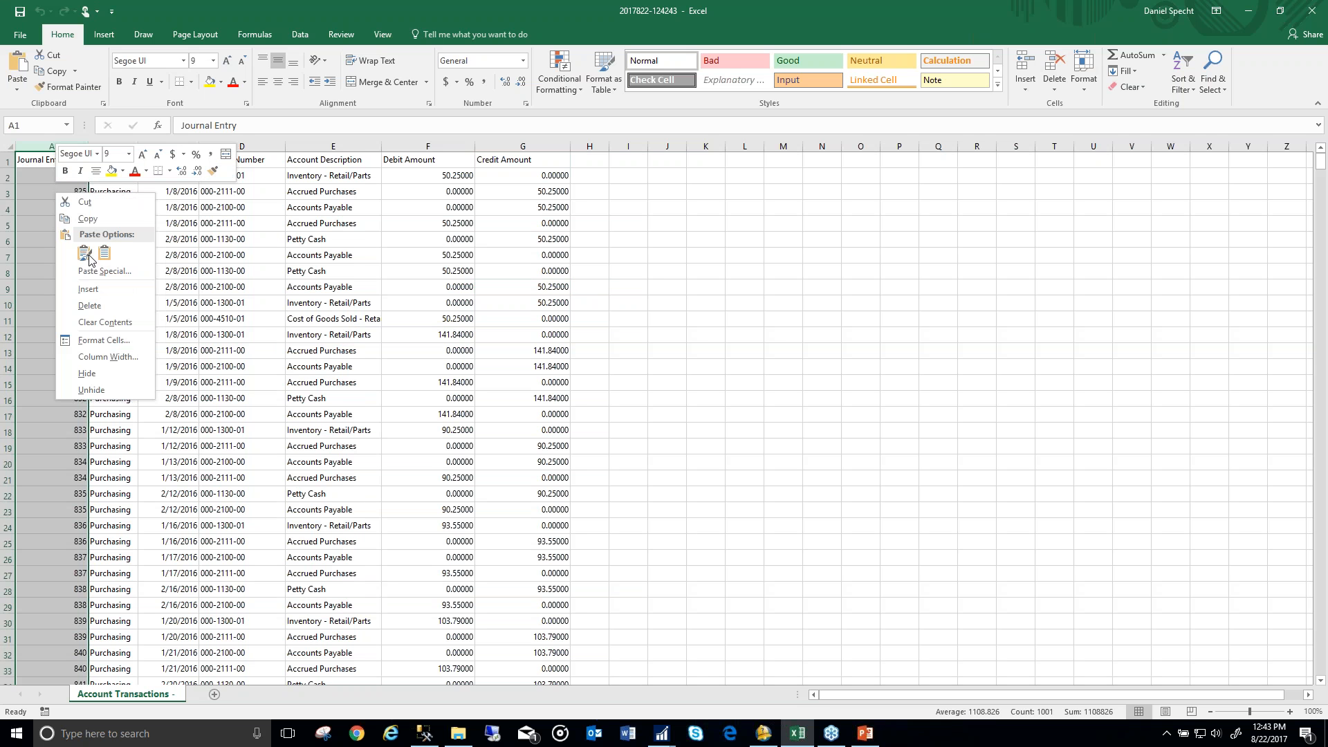
pyautogui.click(90, 338)
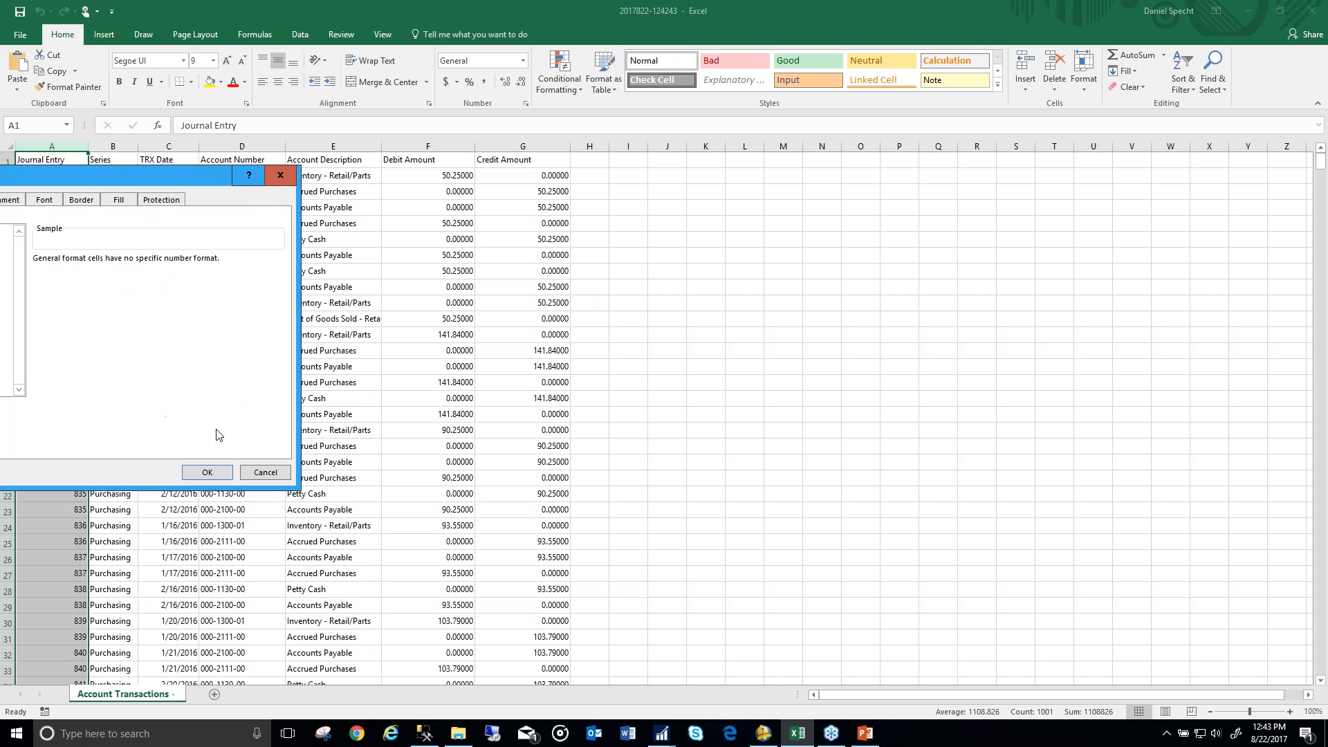
pyautogui.moveTo(86, 176); pyautogui.dragTo(346, 187)
pyautogui.click(225, 323)
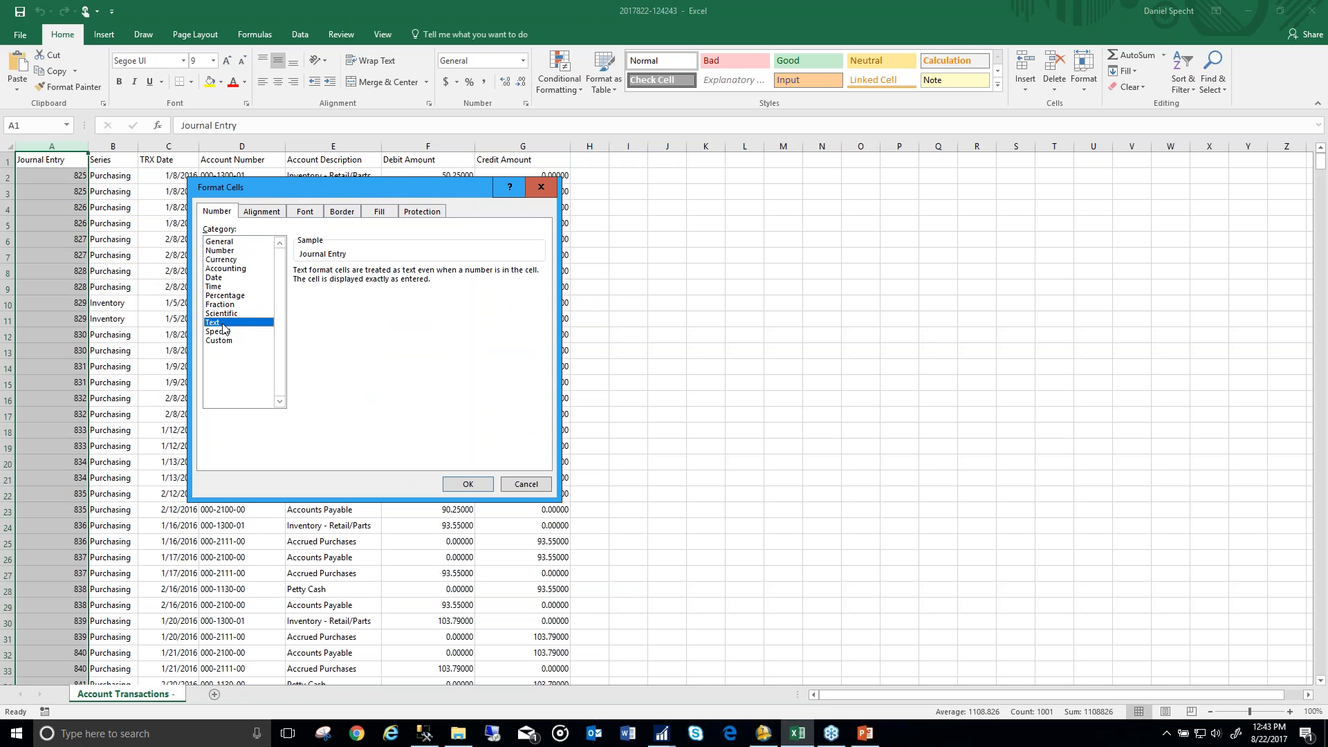
pyautogui.click(467, 484)
# Step: Format the Series column as Text
pyautogui.rightClick(112, 146)
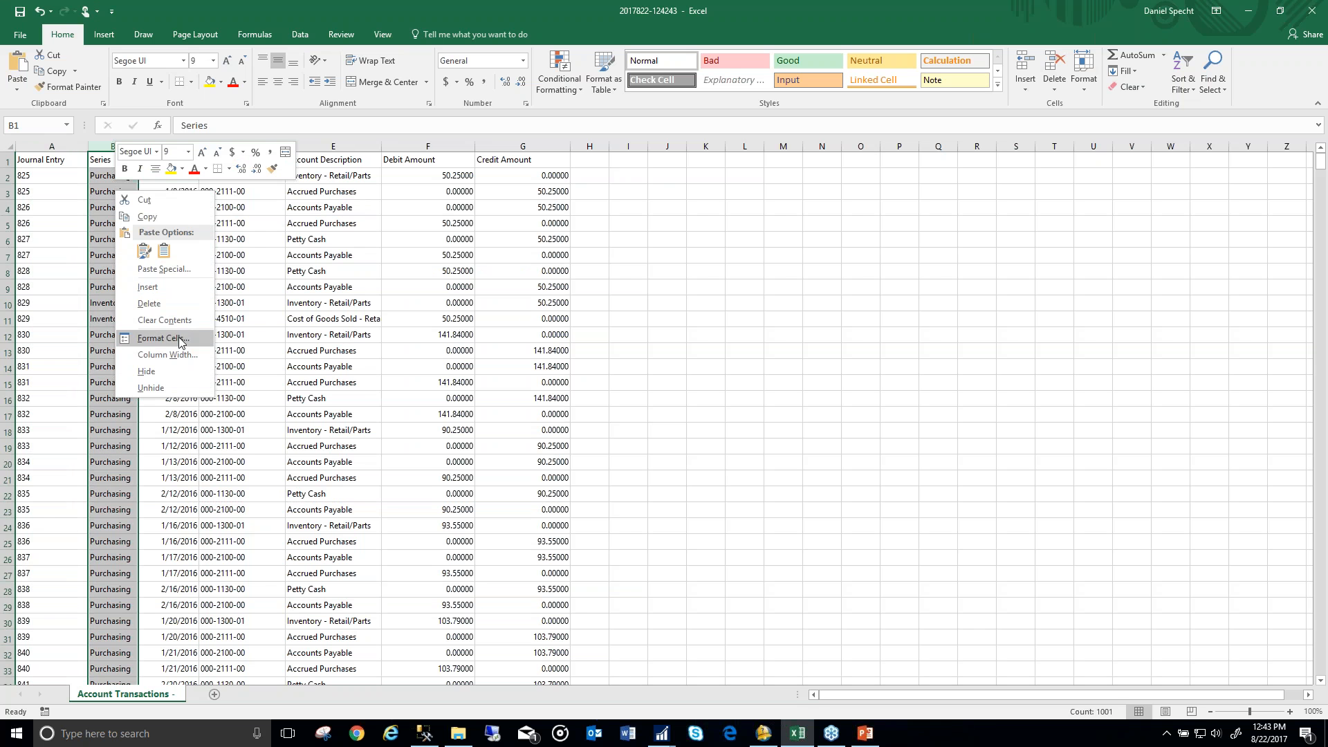
pyautogui.click(162, 338)
pyautogui.moveTo(110, 178); pyautogui.dragTo(266, 178)
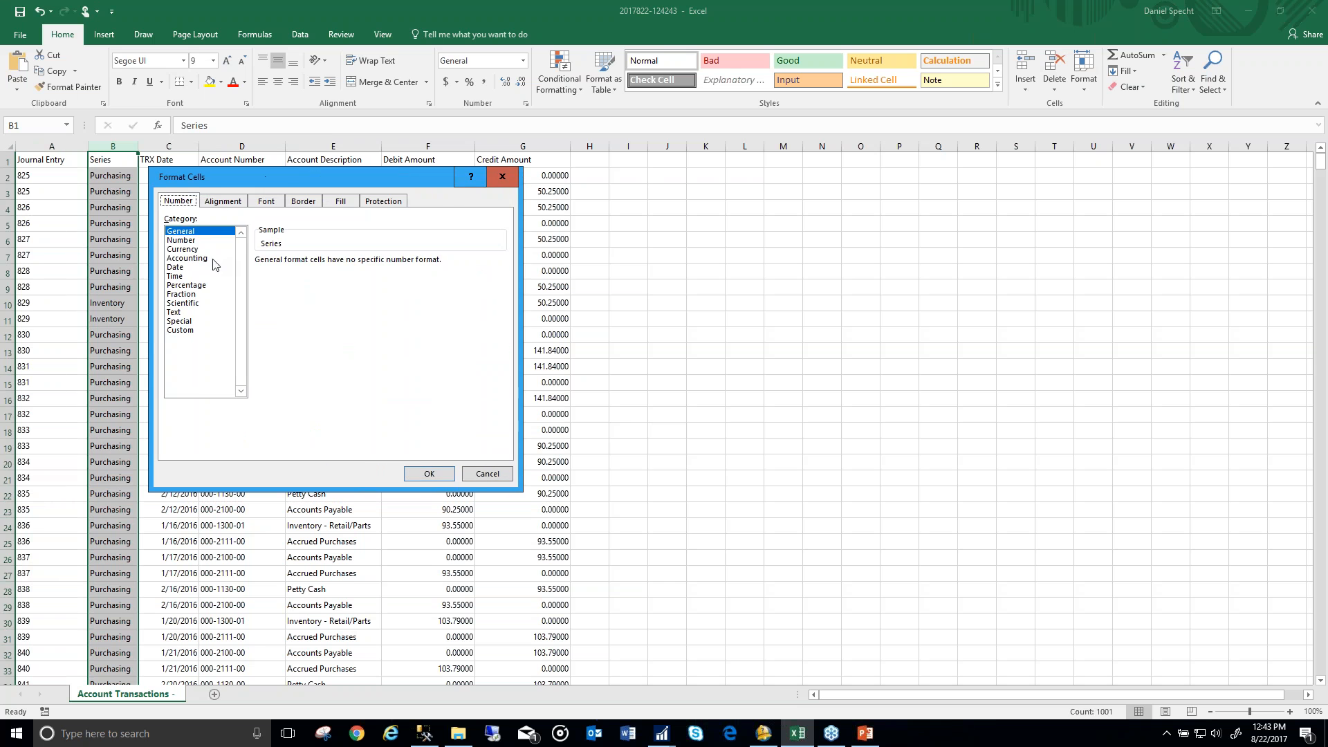
pyautogui.click(177, 313)
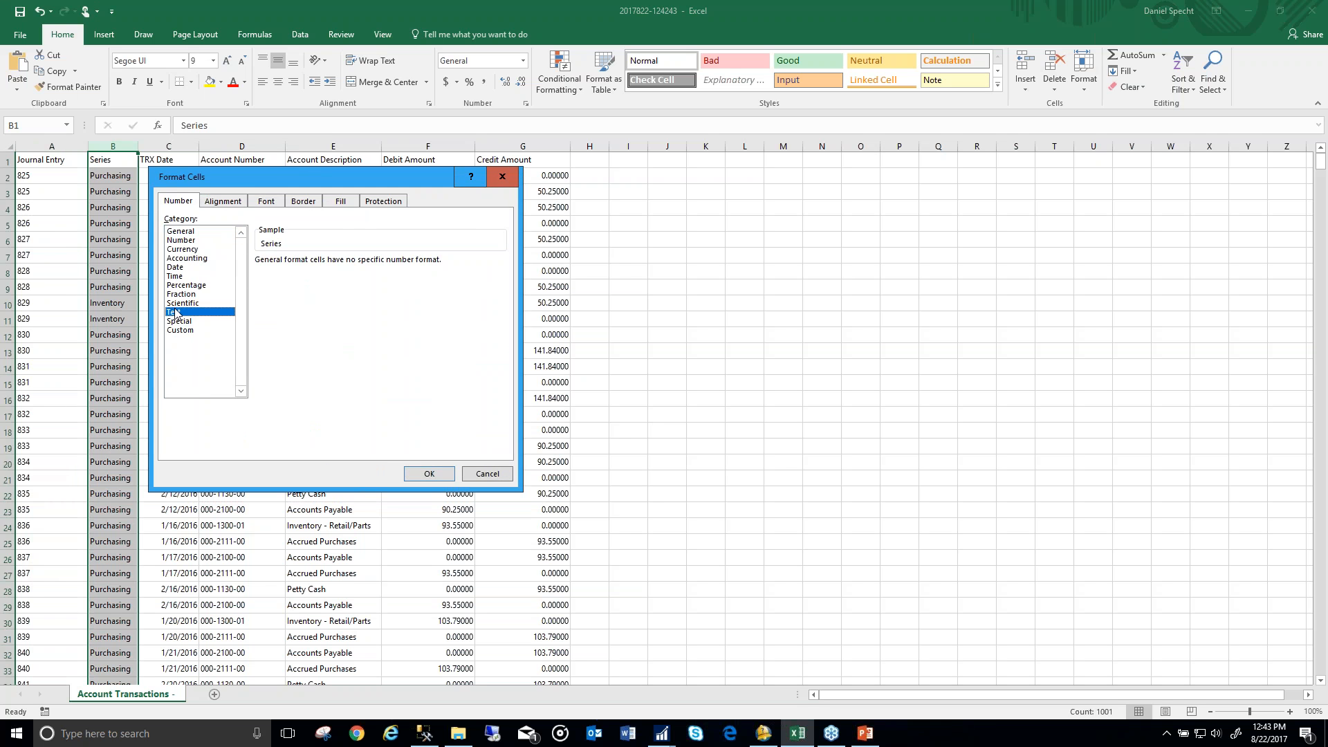
pyautogui.click(429, 474)
# Step: Format the TRX Date column as Date with the *3/14/2012 type
pyautogui.click(174, 143)
pyautogui.rightClick(176, 188)
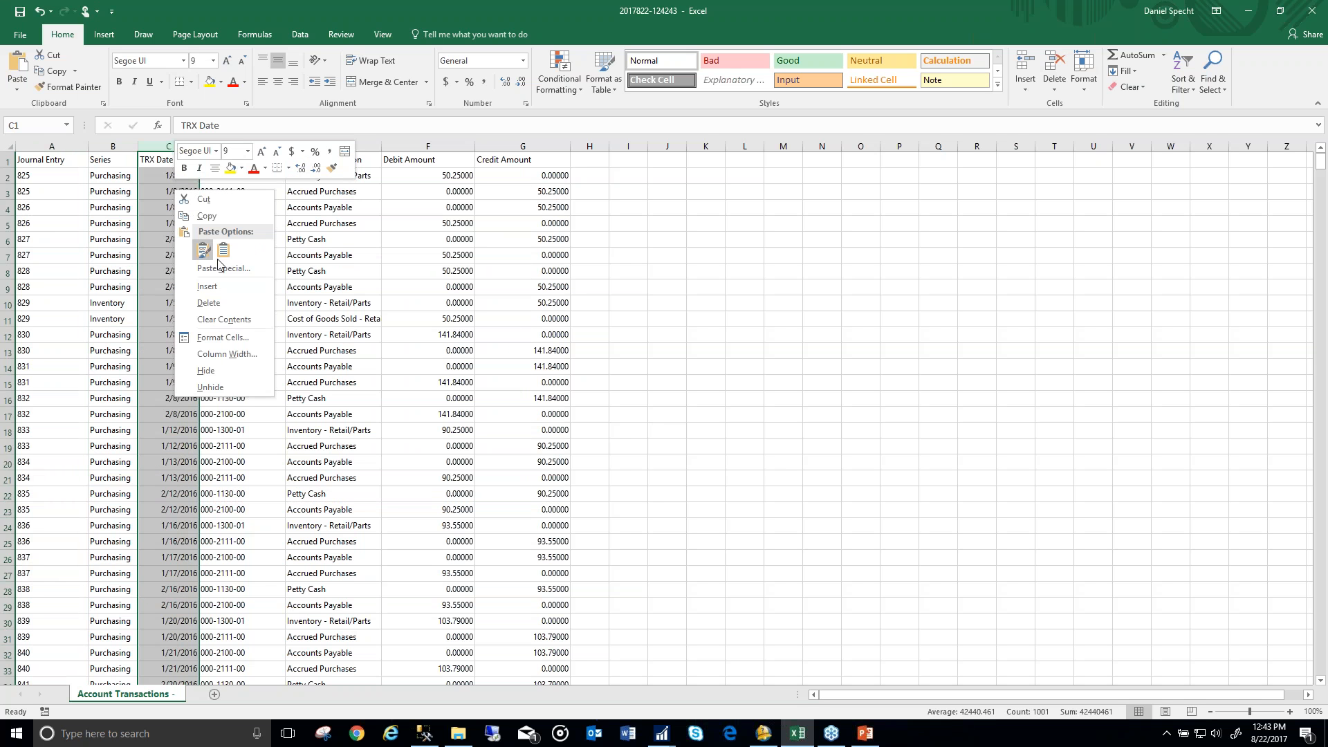
pyautogui.click(233, 344)
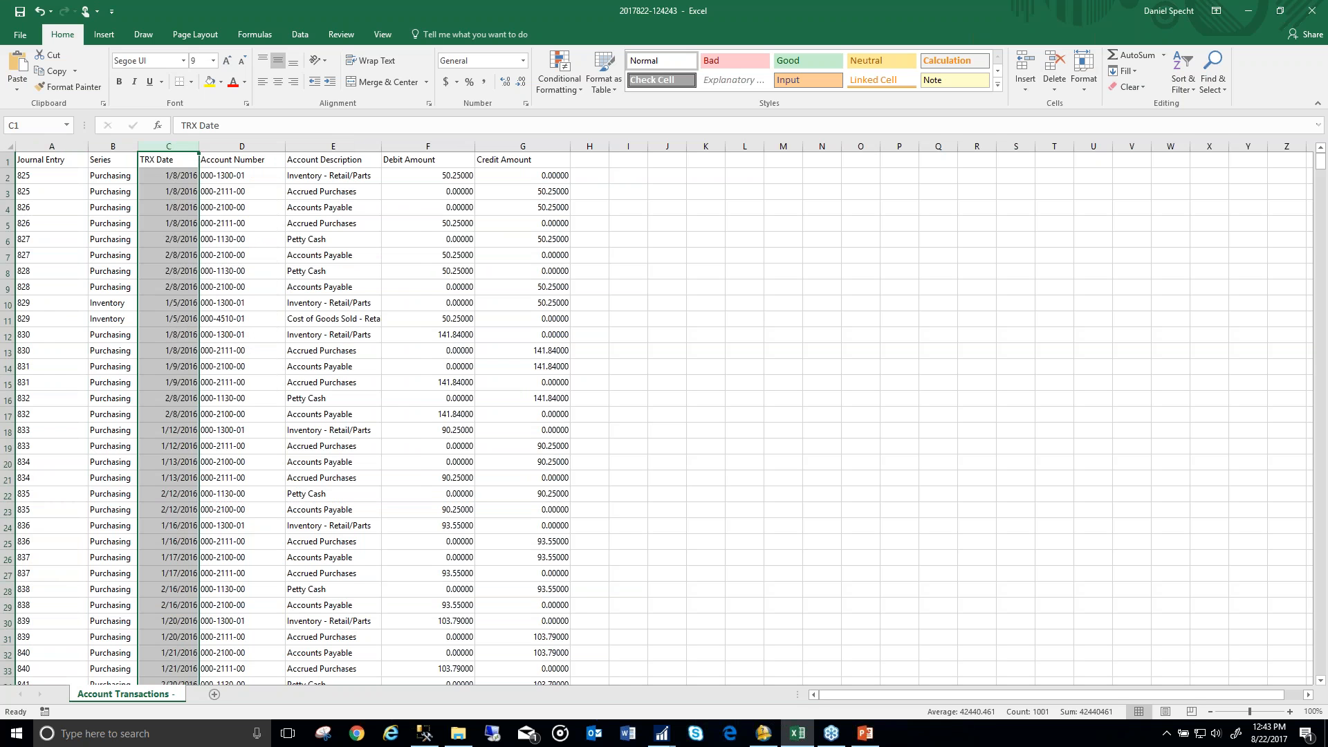
pyautogui.click(105, 271)
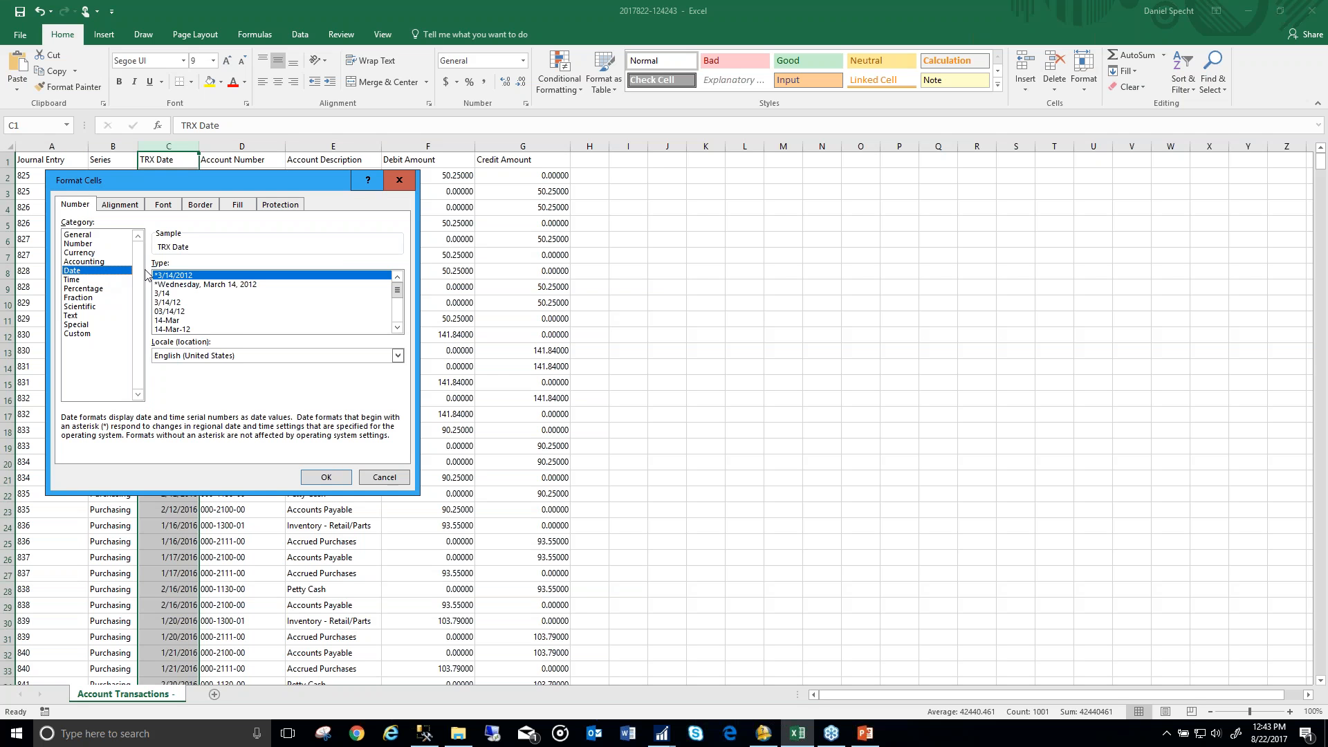
pyautogui.click(326, 477)
# Step: Format the Account Number and Account Description columns together as Text
pyautogui.moveTo(254, 146); pyautogui.dragTo(320, 152)
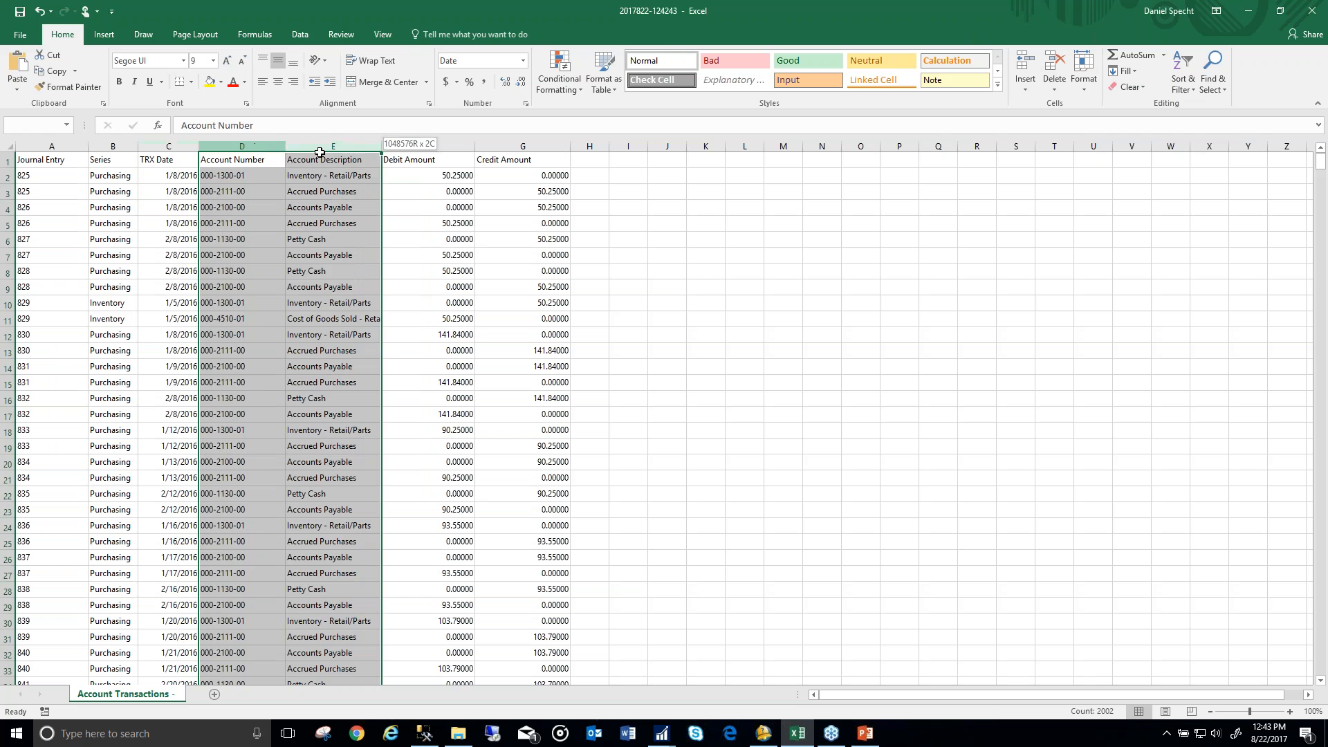
pyautogui.rightClick(309, 220)
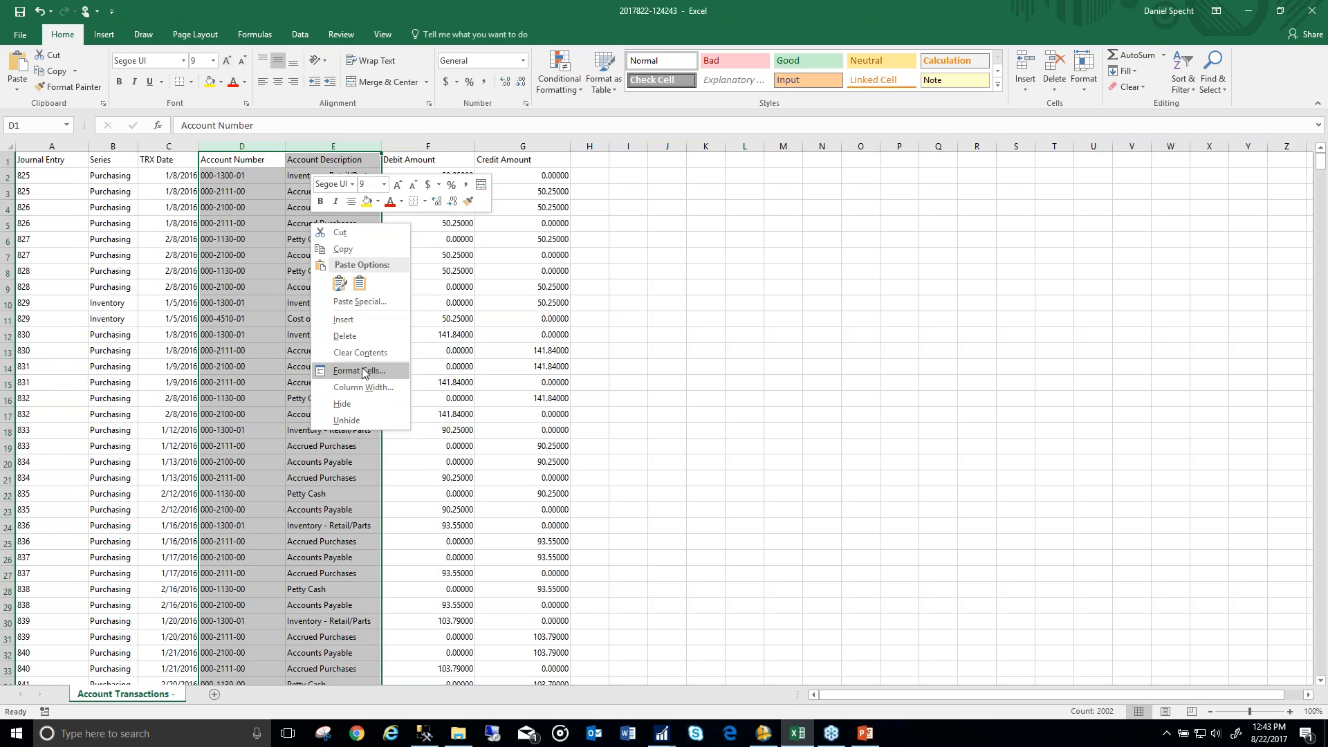
pyautogui.click(332, 367)
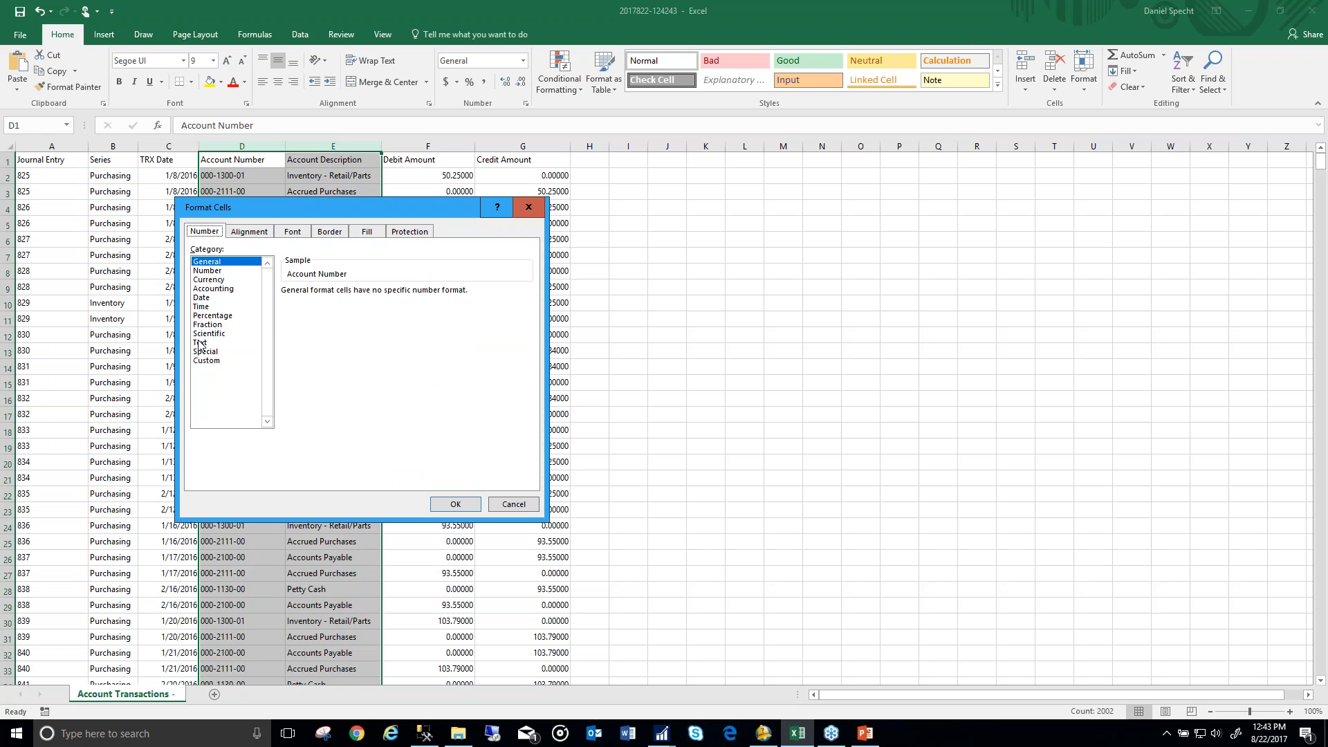
pyautogui.click(200, 342)
pyautogui.click(456, 504)
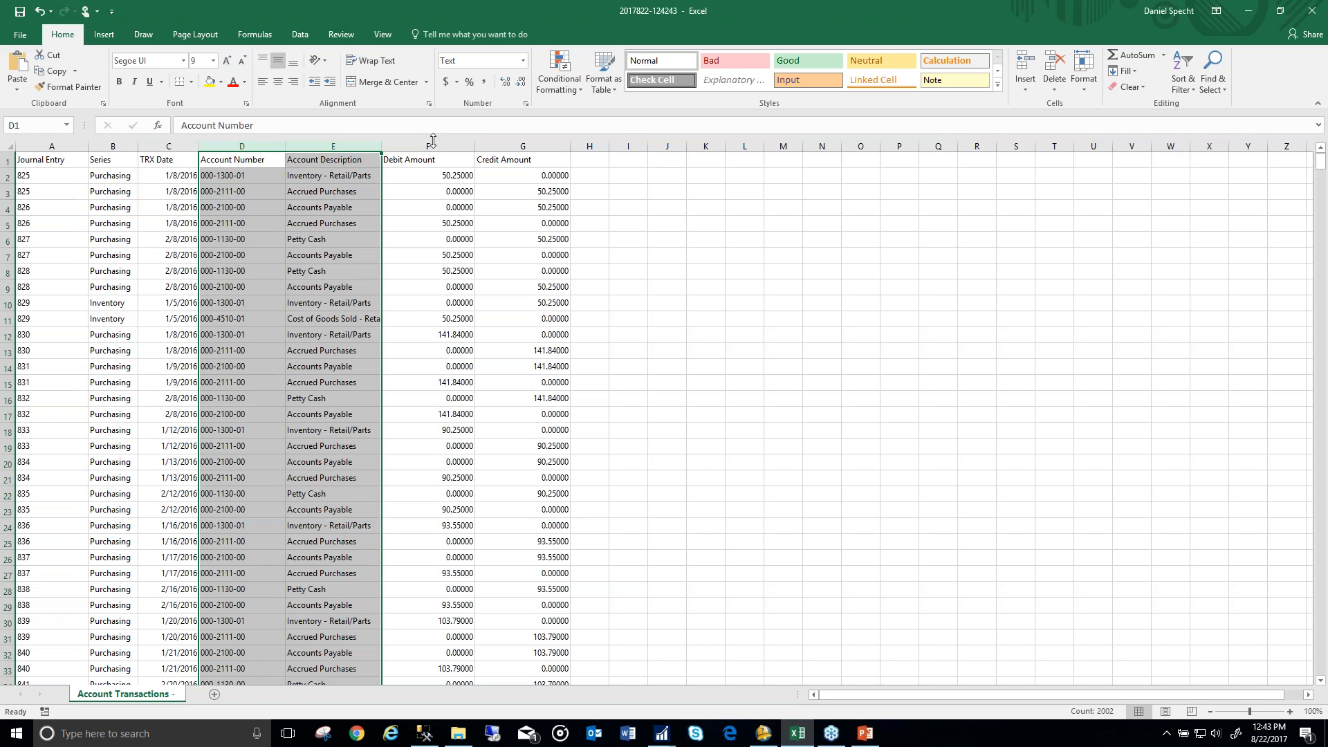
# Step: Format the Debit Amount and Credit Amount columns as Currency with two decimal places and the $ symbol
pyautogui.moveTo(429, 142); pyautogui.dragTo(526, 145)
pyautogui.rightClick(500, 228)
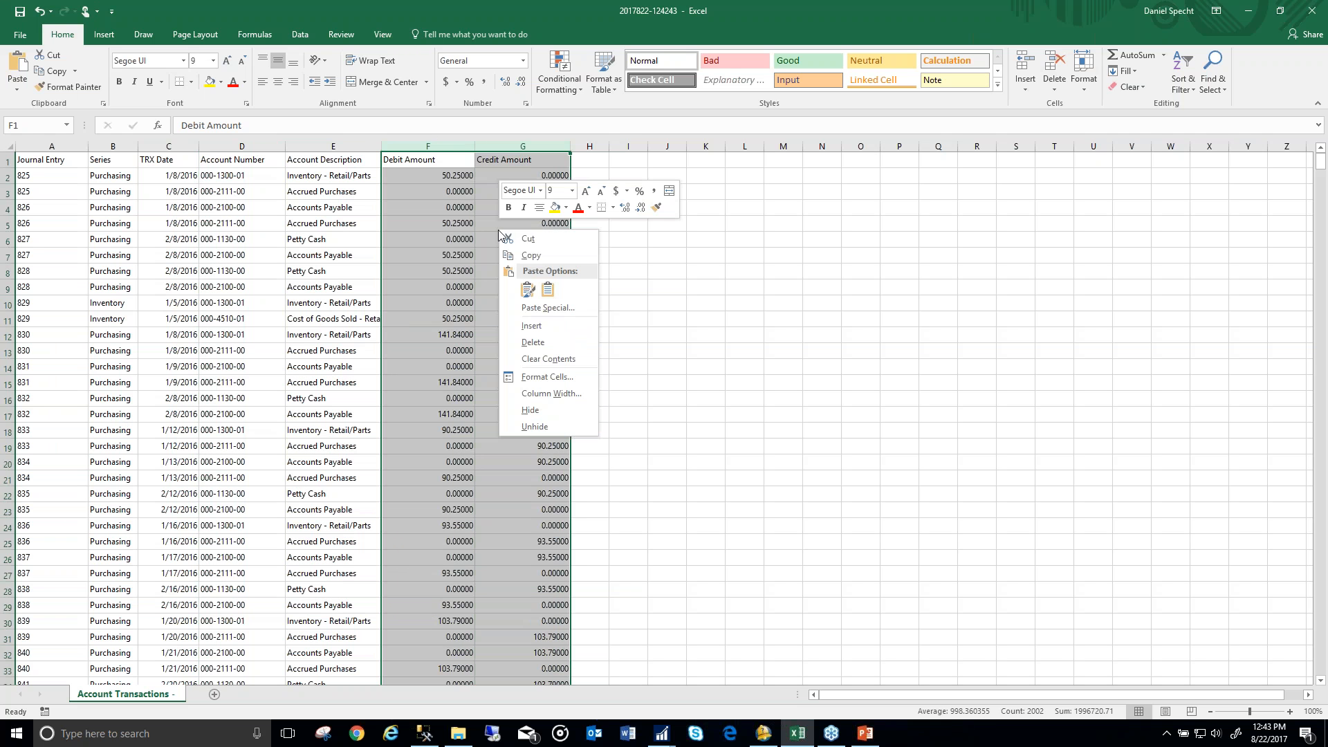
pyautogui.click(547, 377)
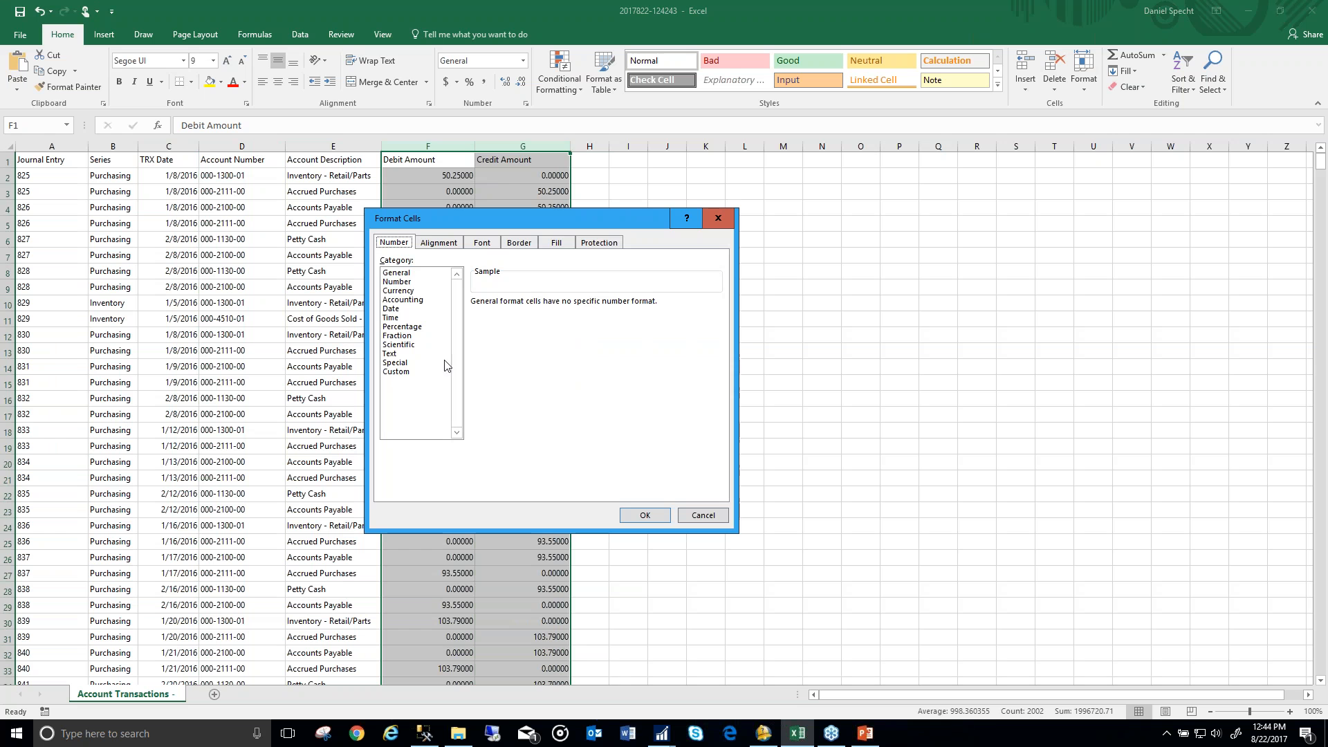
pyautogui.click(398, 291)
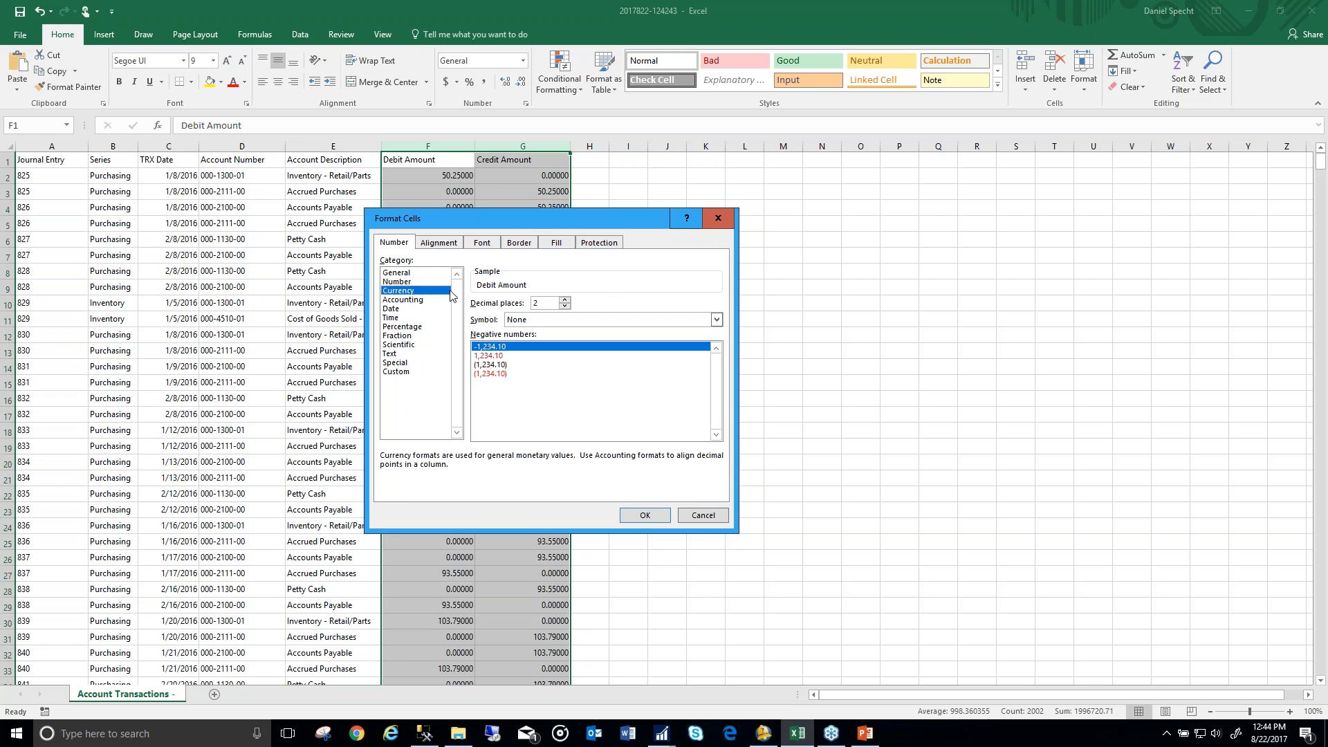
pyautogui.click(544, 320)
pyautogui.click(544, 341)
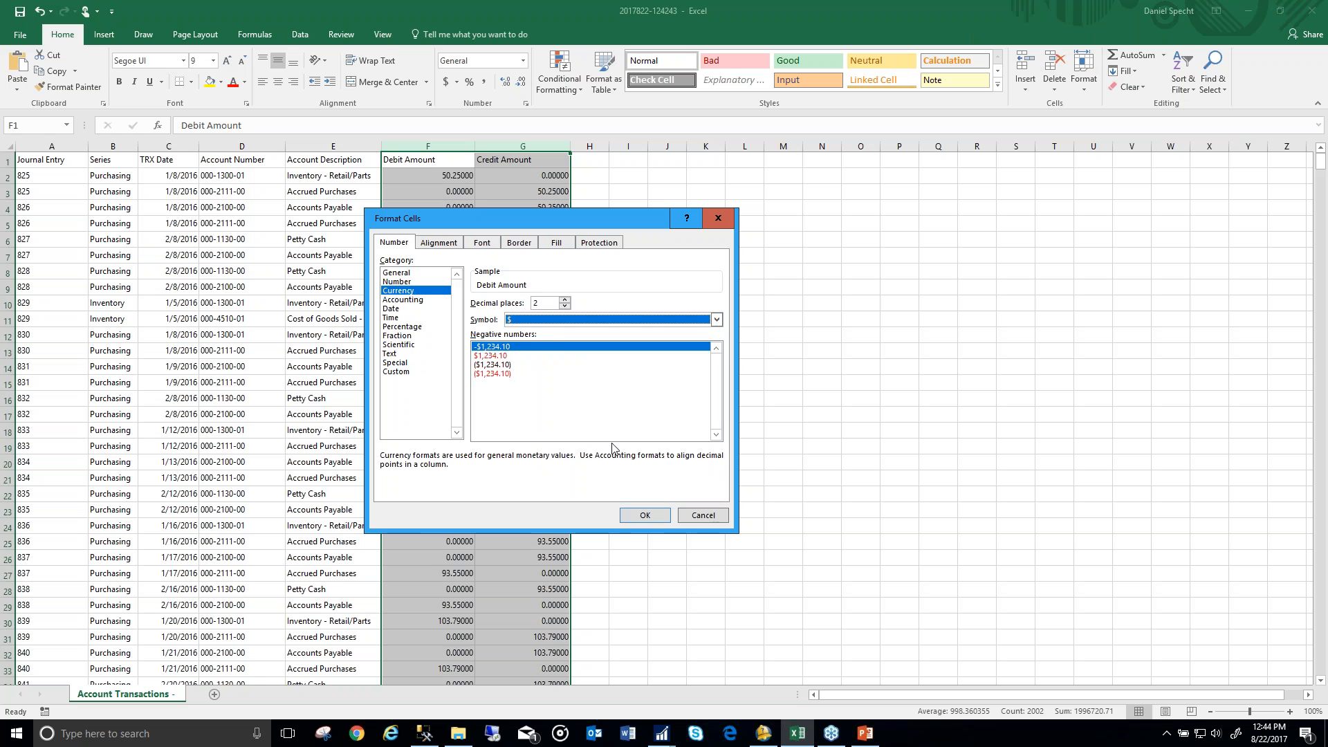
pyautogui.click(642, 515)
pyautogui.click(639, 355)
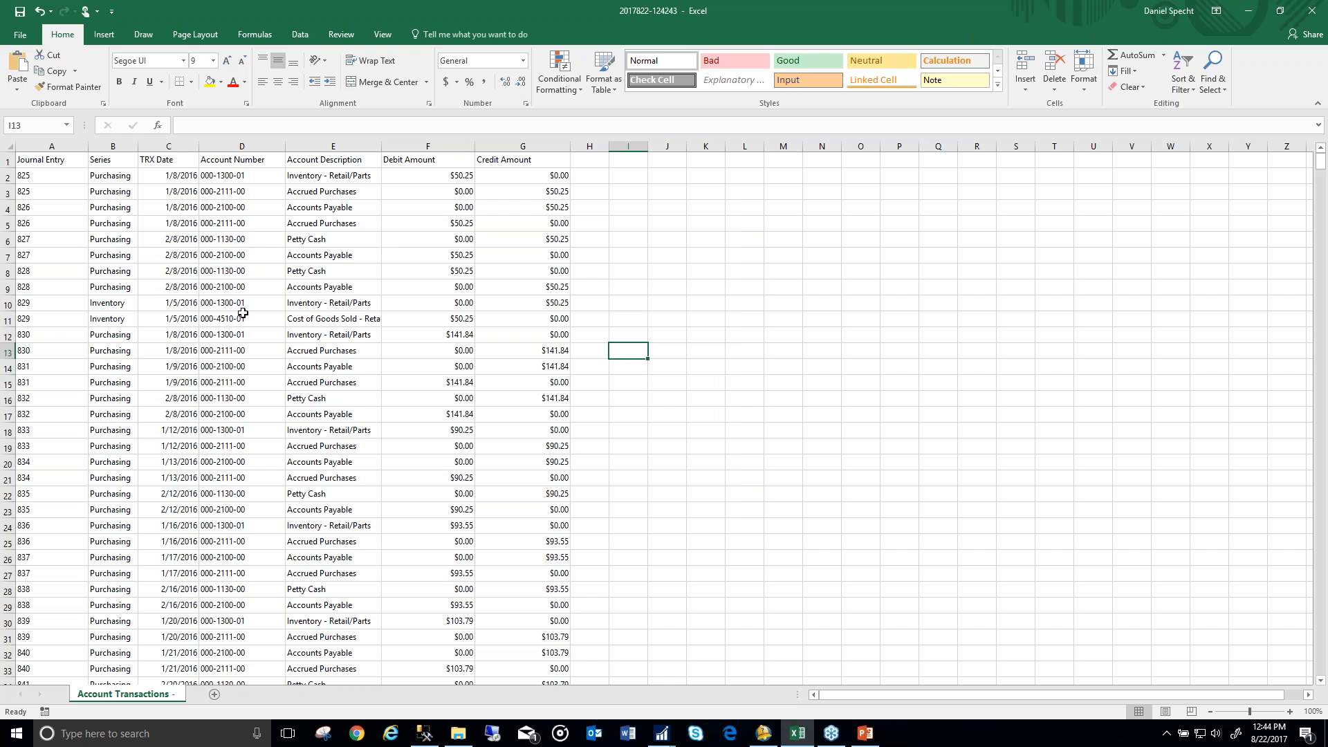
# Step: Clear the contents of the entire Account Transactions worksheet, keeping the column formatting
pyautogui.click(7, 147)
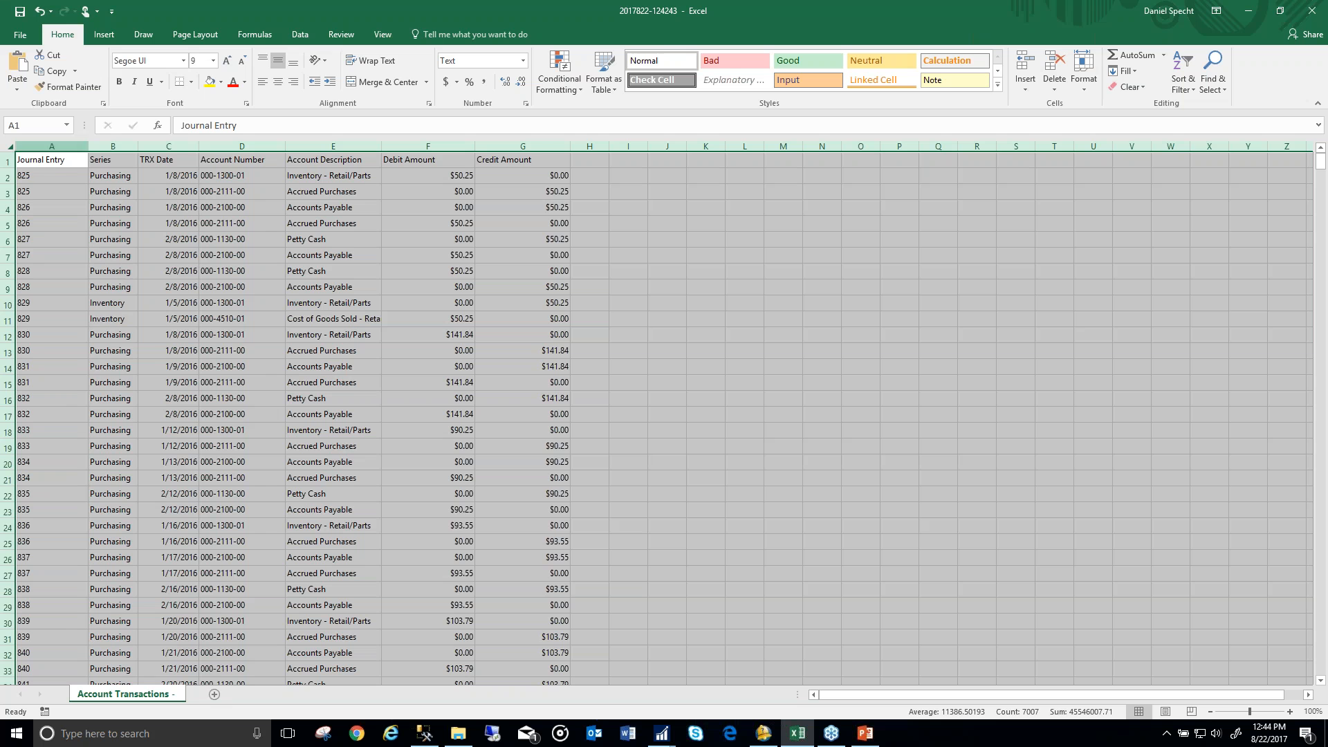
pyautogui.rightClick(58, 173)
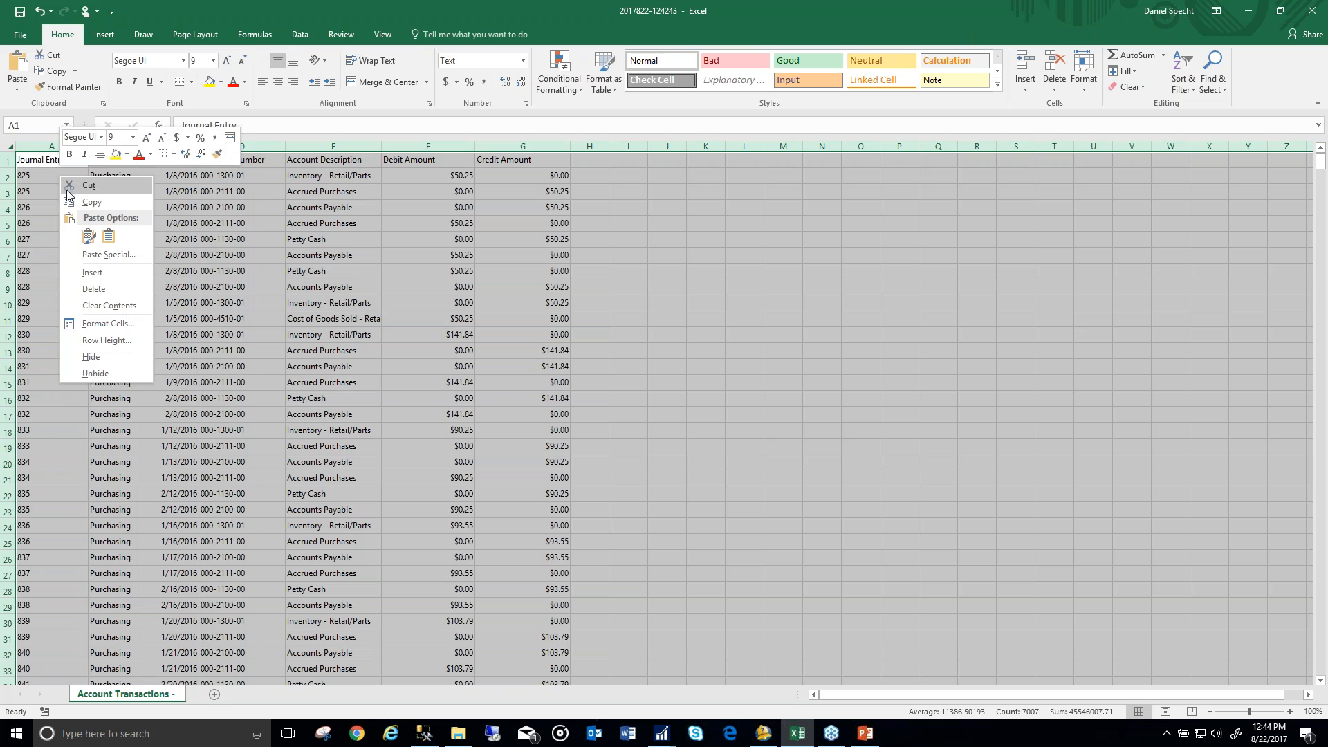
pyautogui.click(93, 302)
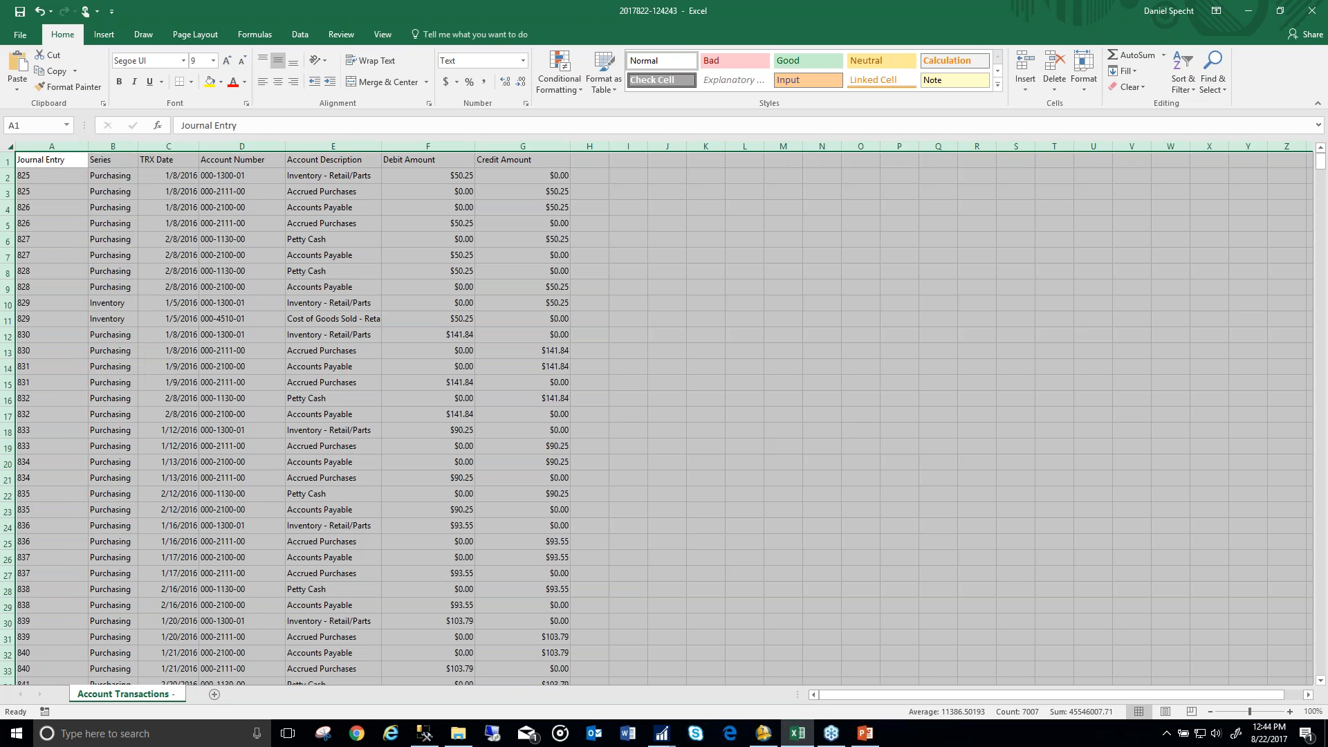
# Step: Save the emptied workbook to the Desktop as an Excel Workbook named GL Trx Export Solution
pyautogui.click(22, 37)
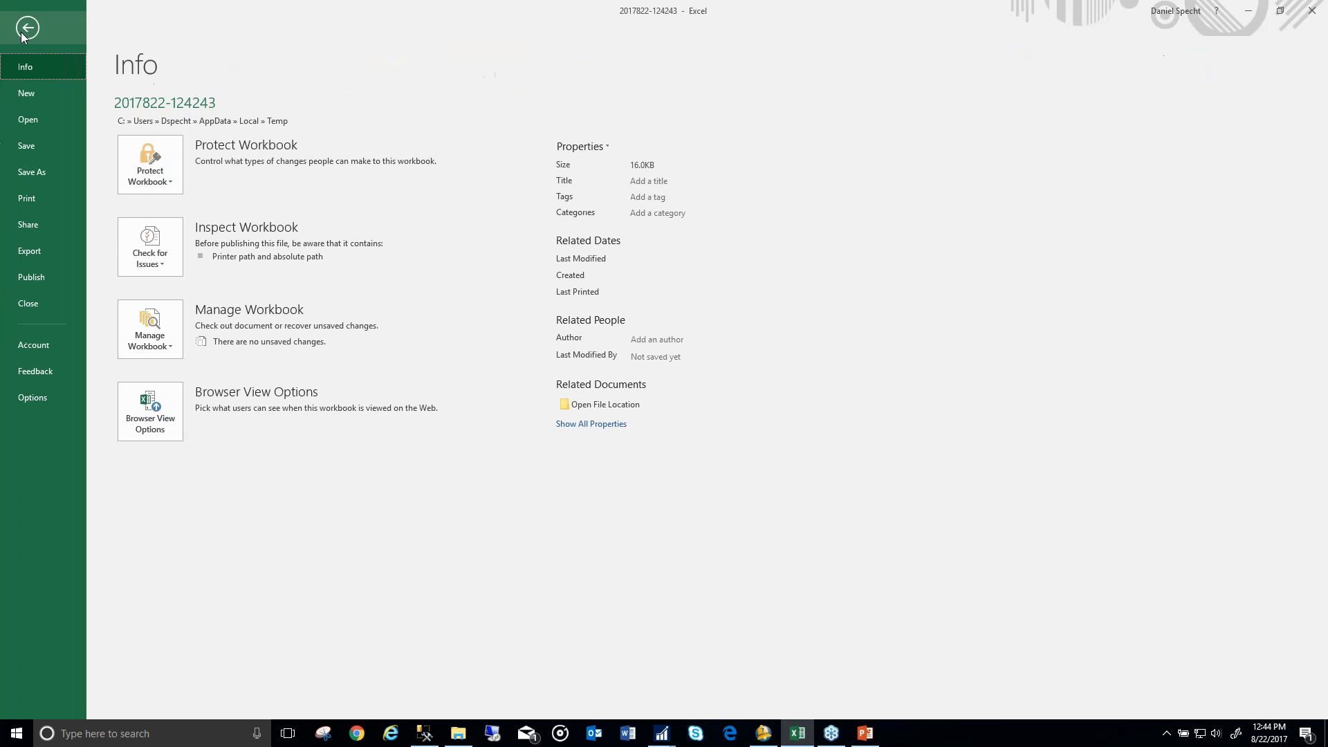
pyautogui.click(39, 170)
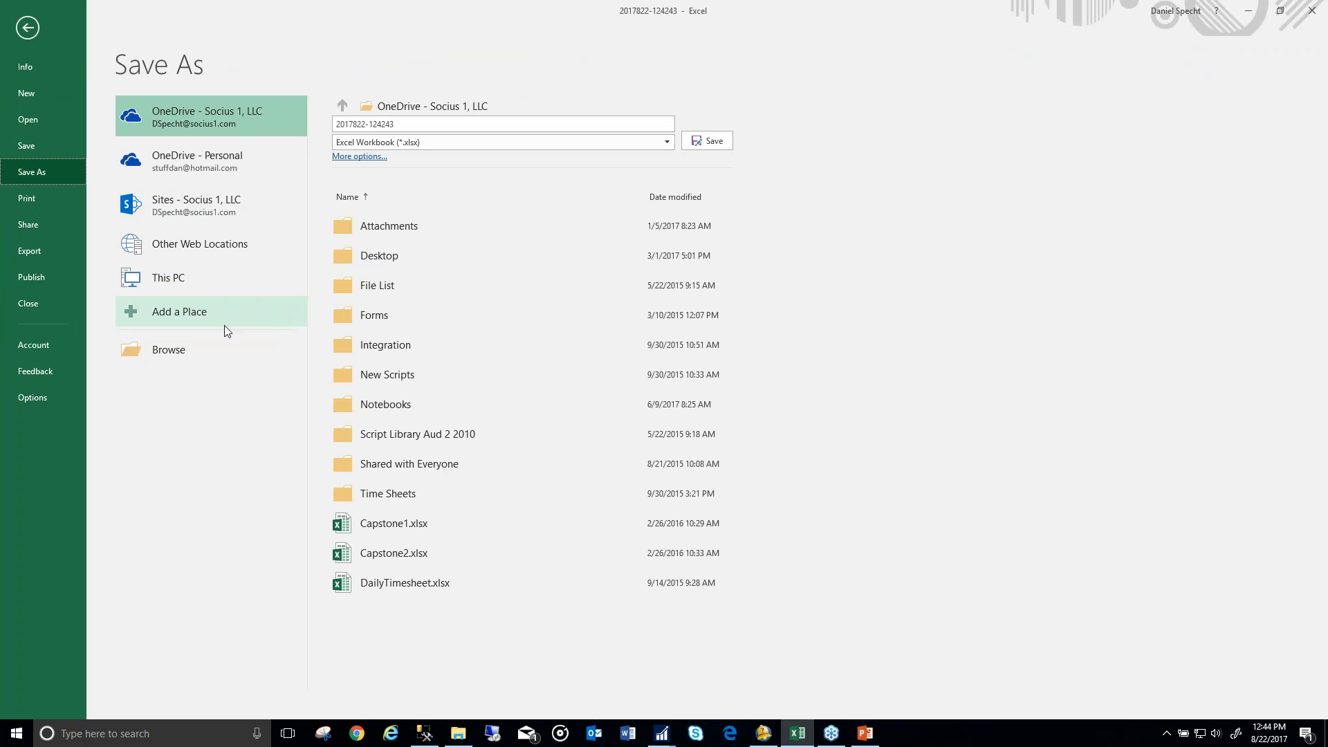
pyautogui.click(168, 353)
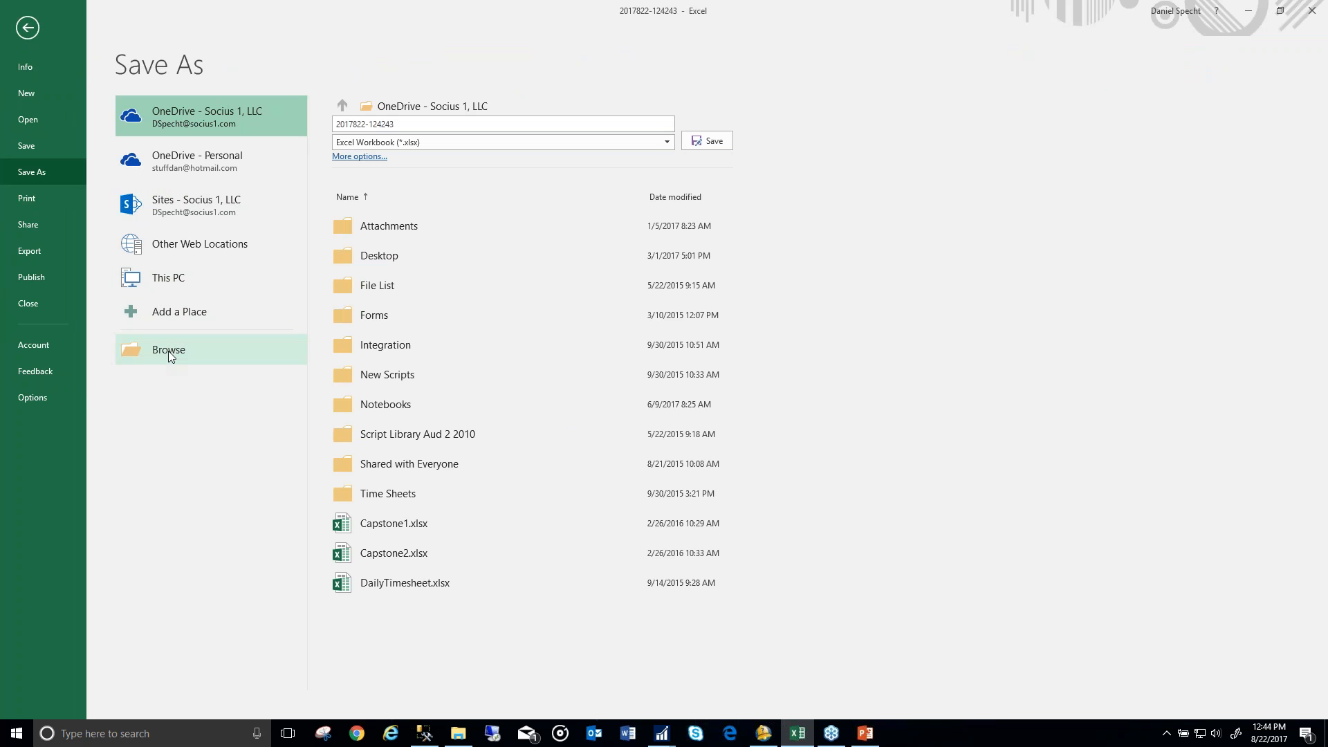
pyautogui.scroll(2, 56, 152)
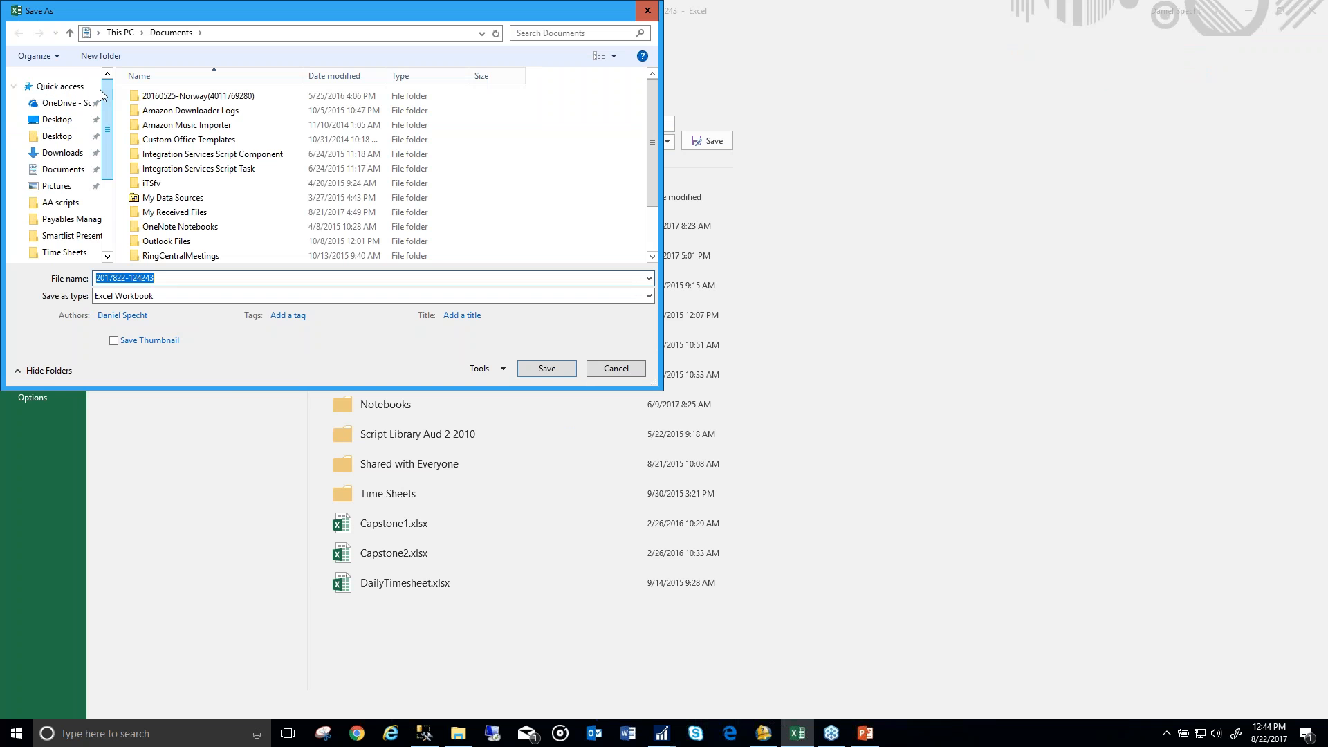
pyautogui.click(42, 122)
pyautogui.click(192, 280)
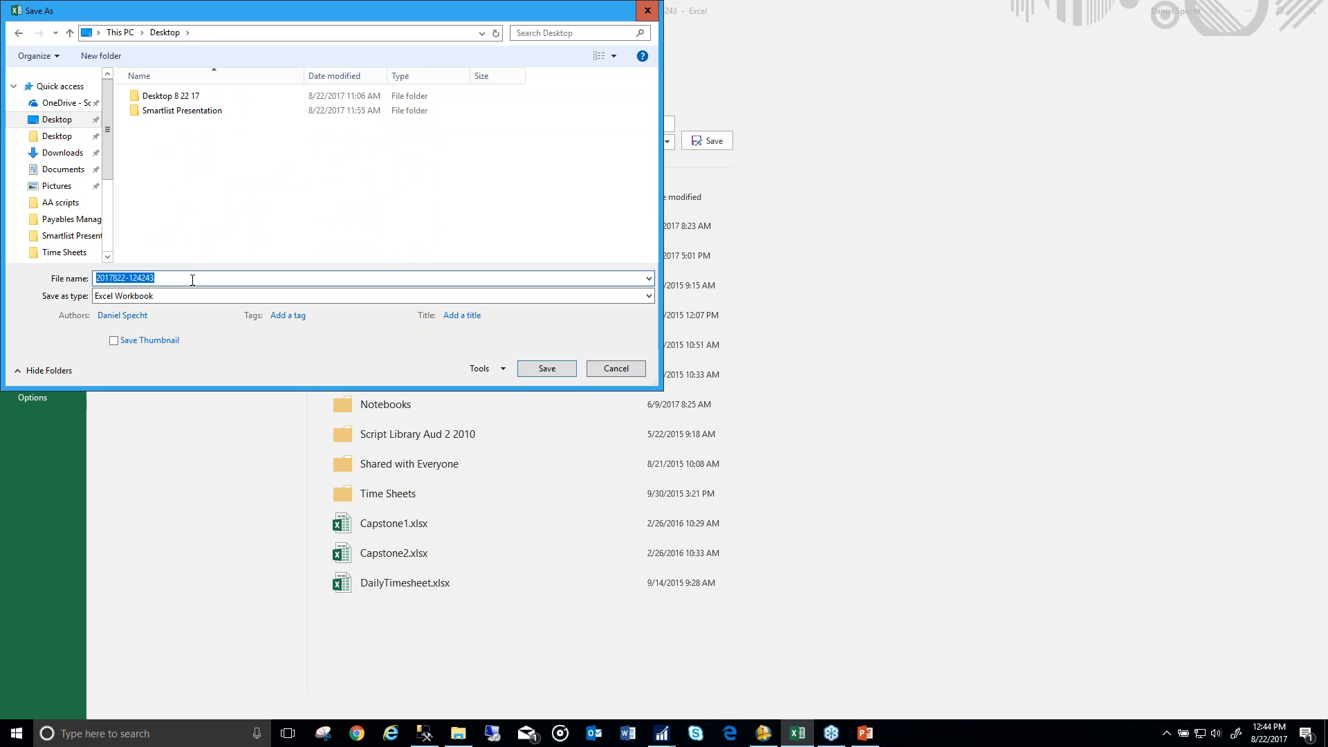
pyautogui.write('GL Trx Export Solution')
pyautogui.click(551, 368)
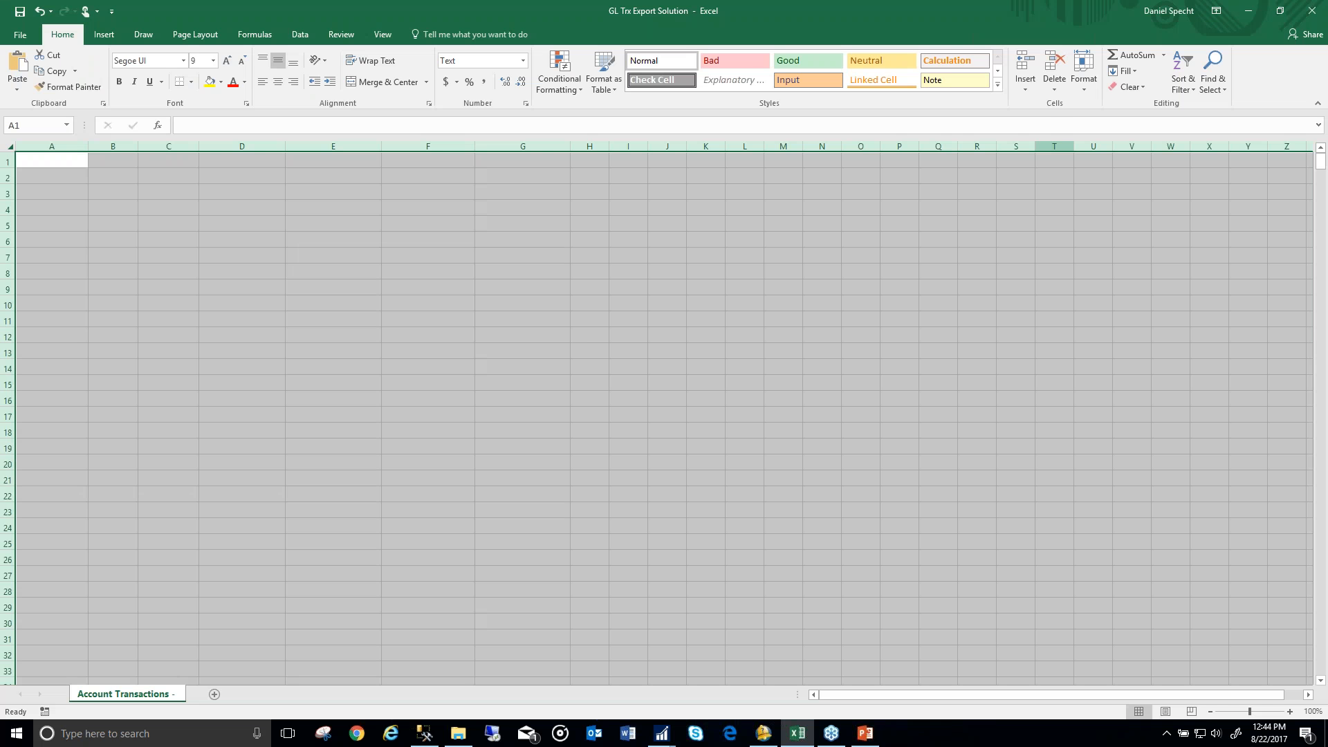
# Step: Close the template workbook and define an Excel export solution named GL Trx for SmartList
pyautogui.click(1321, 12)
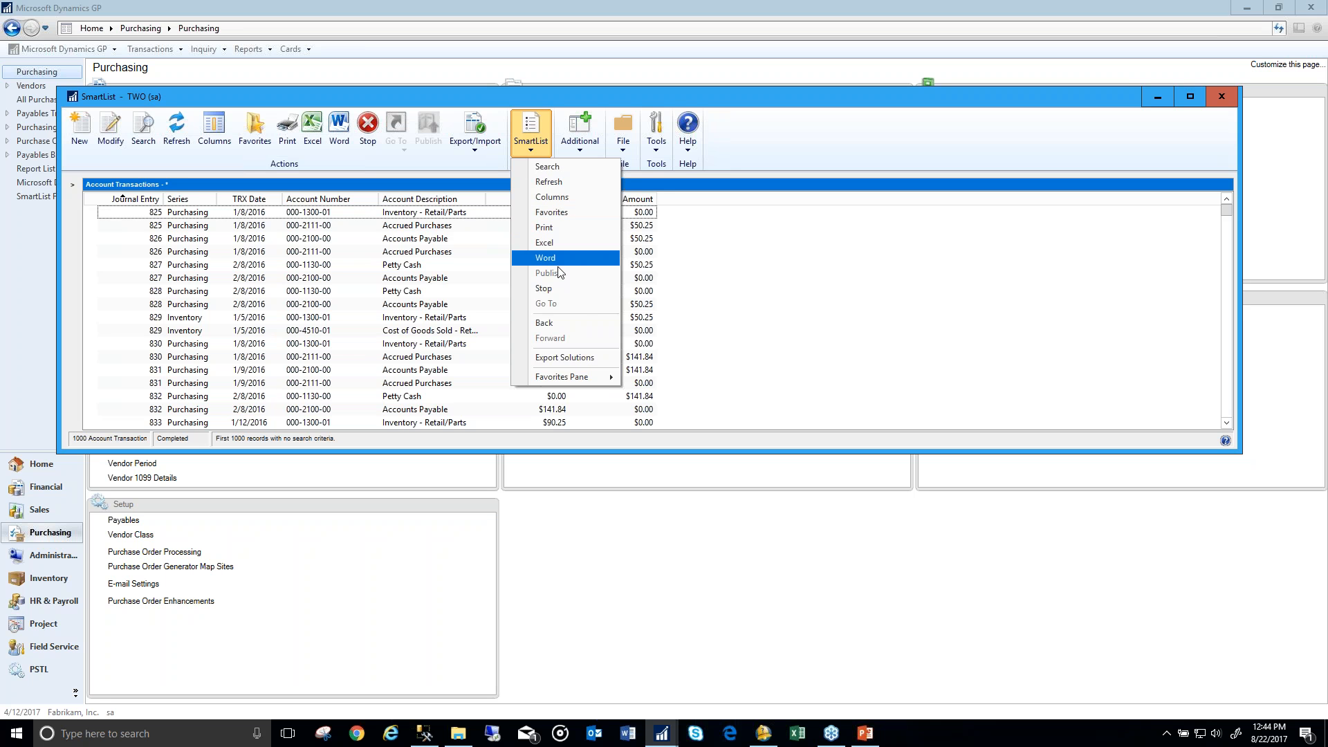
pyautogui.click(569, 358)
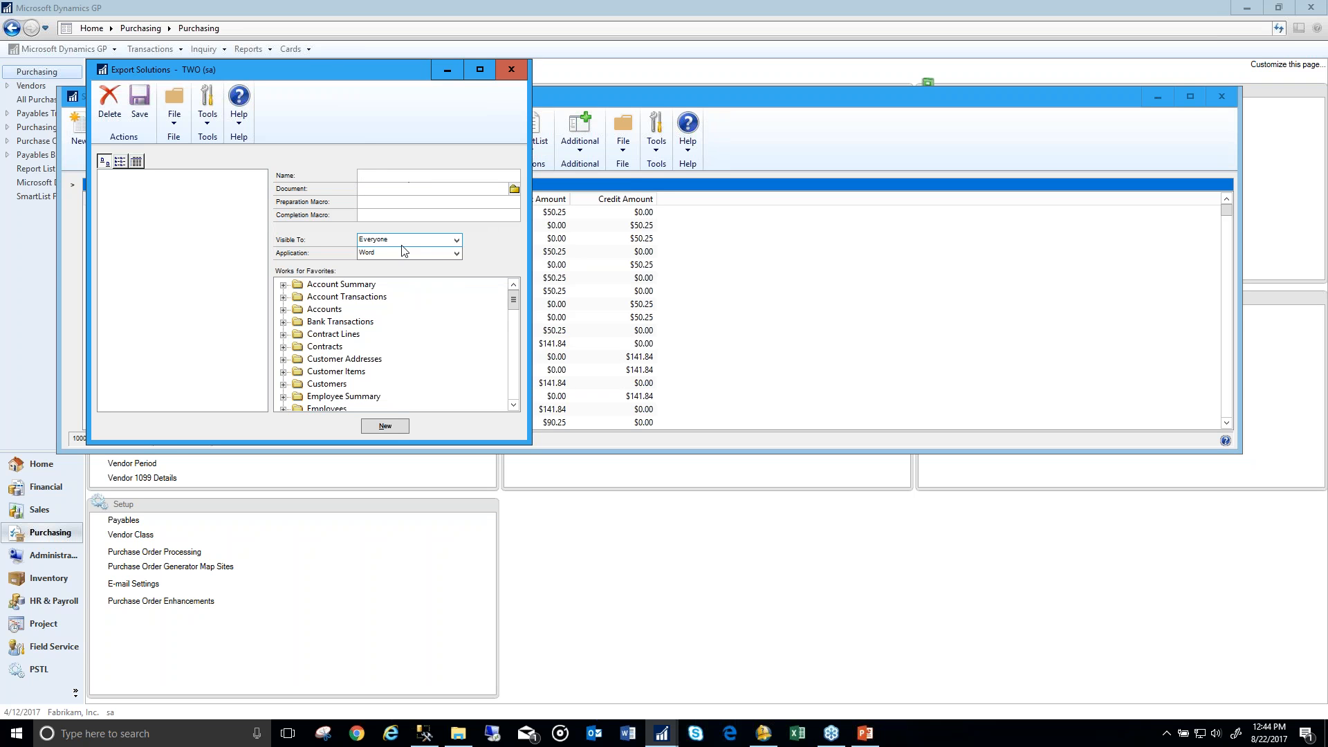
pyautogui.click(400, 253)
pyautogui.click(394, 274)
pyautogui.click(409, 174)
pyautogui.write('GL Trx')
pyautogui.press('Tab')
# Step: Attach the GL Trx Export Solution workbook from the Desktop as the export solution's document
pyautogui.click(514, 189)
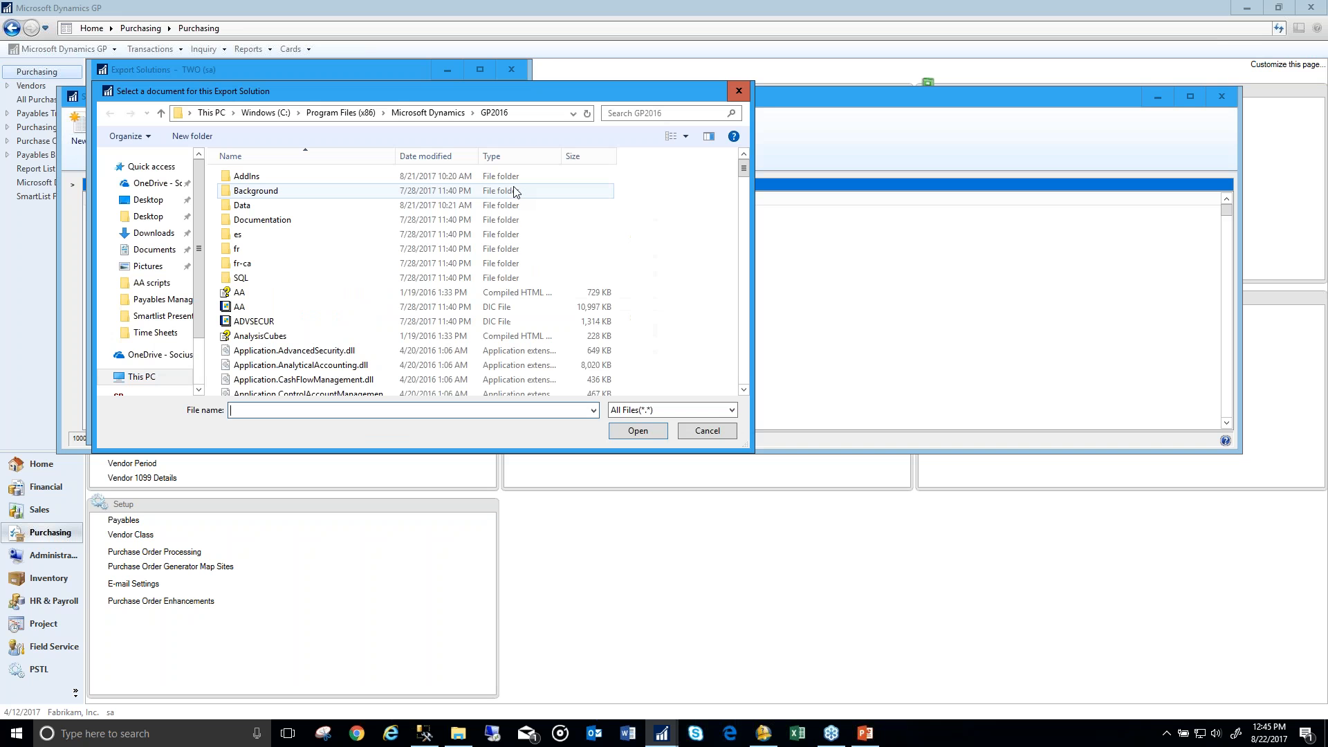
pyautogui.click(147, 200)
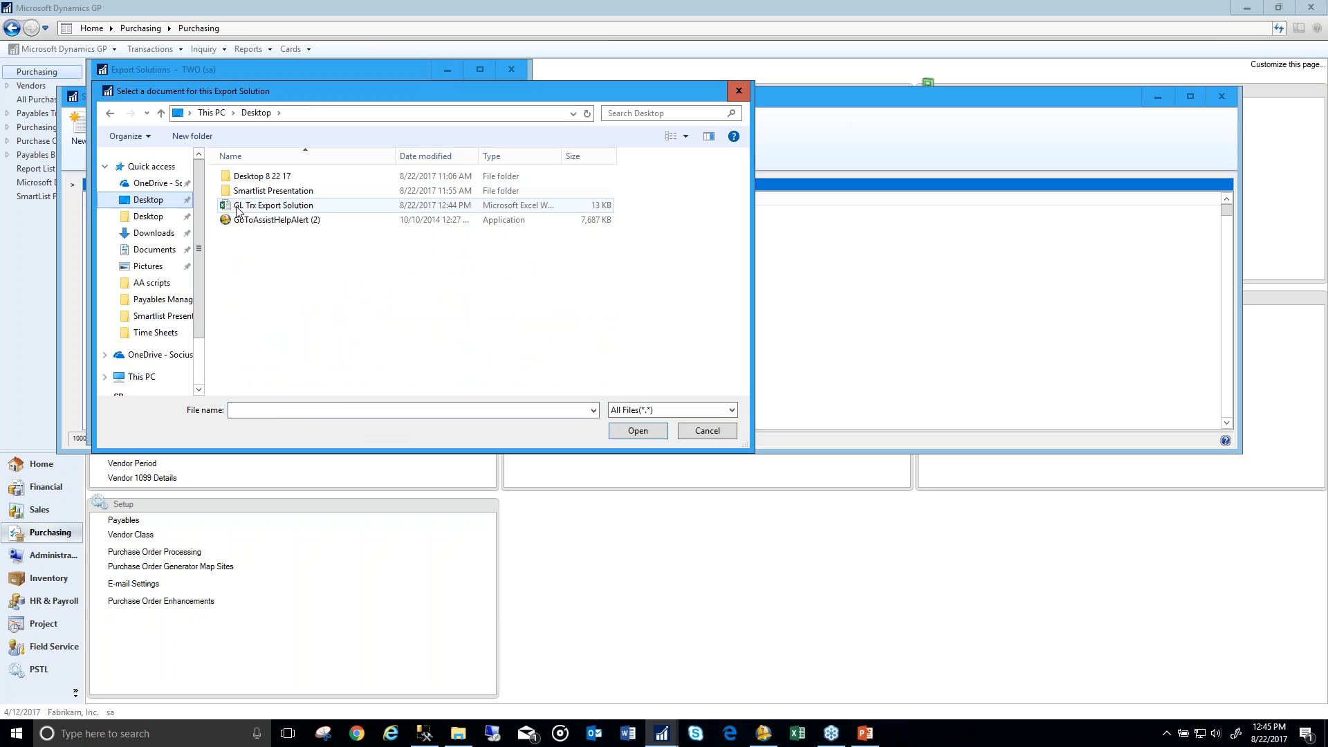
pyautogui.doubleClick(242, 207)
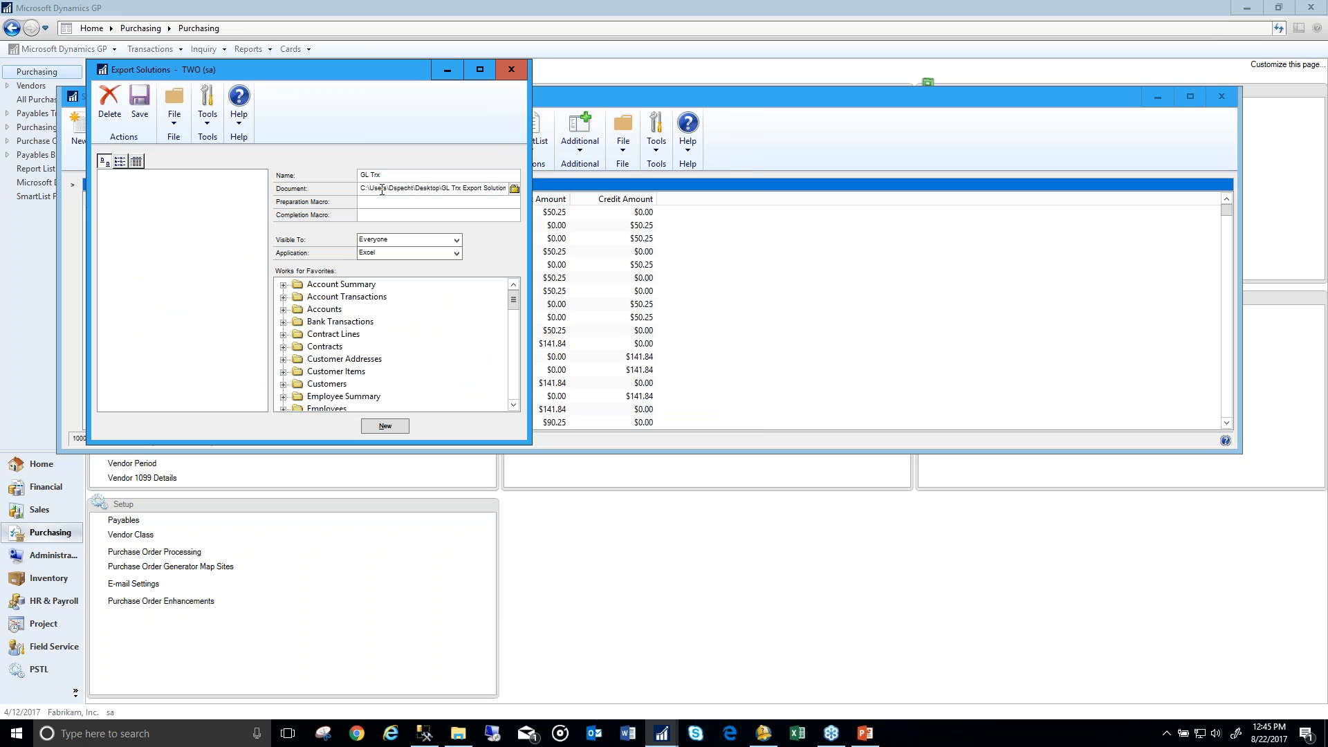
# Step: Assign the solution to the default Account Transactions * favorite with visibility to Everyone, save it, and close Export Solutions
pyautogui.click(283, 296)
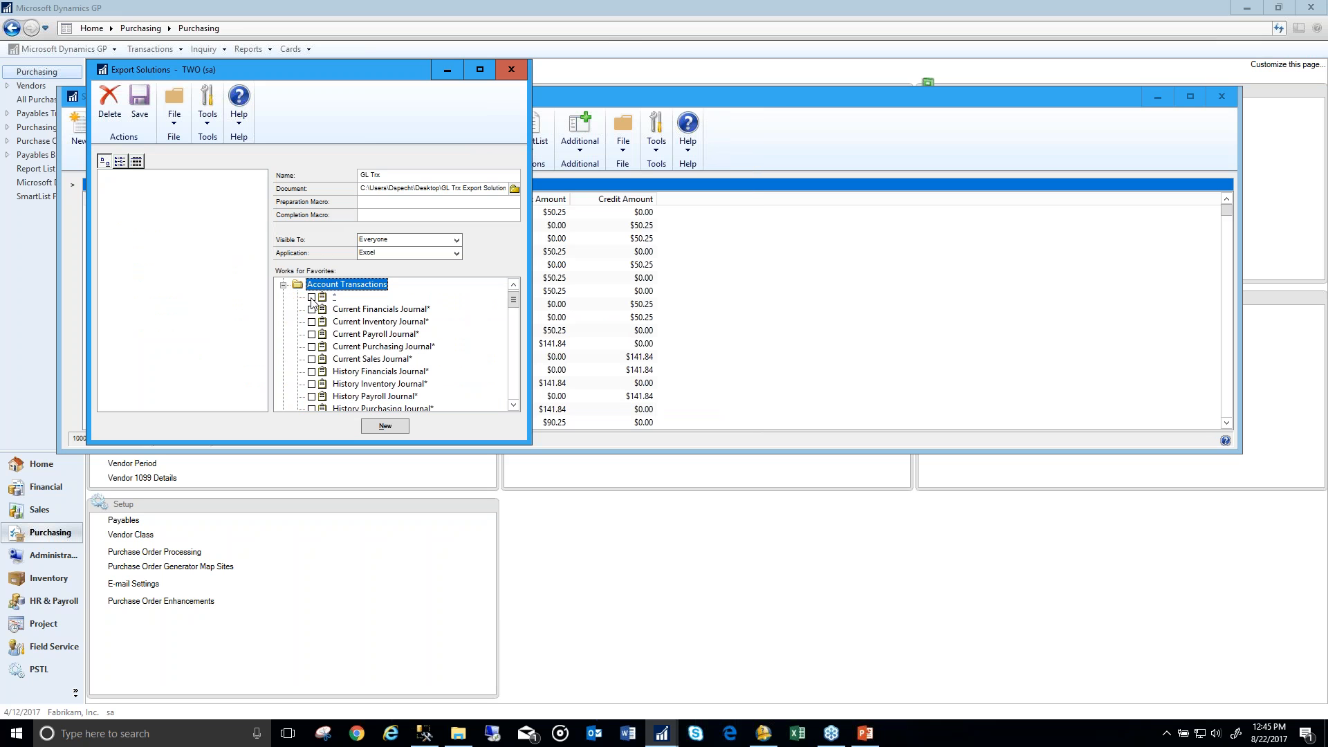
pyautogui.click(311, 297)
pyautogui.click(415, 240)
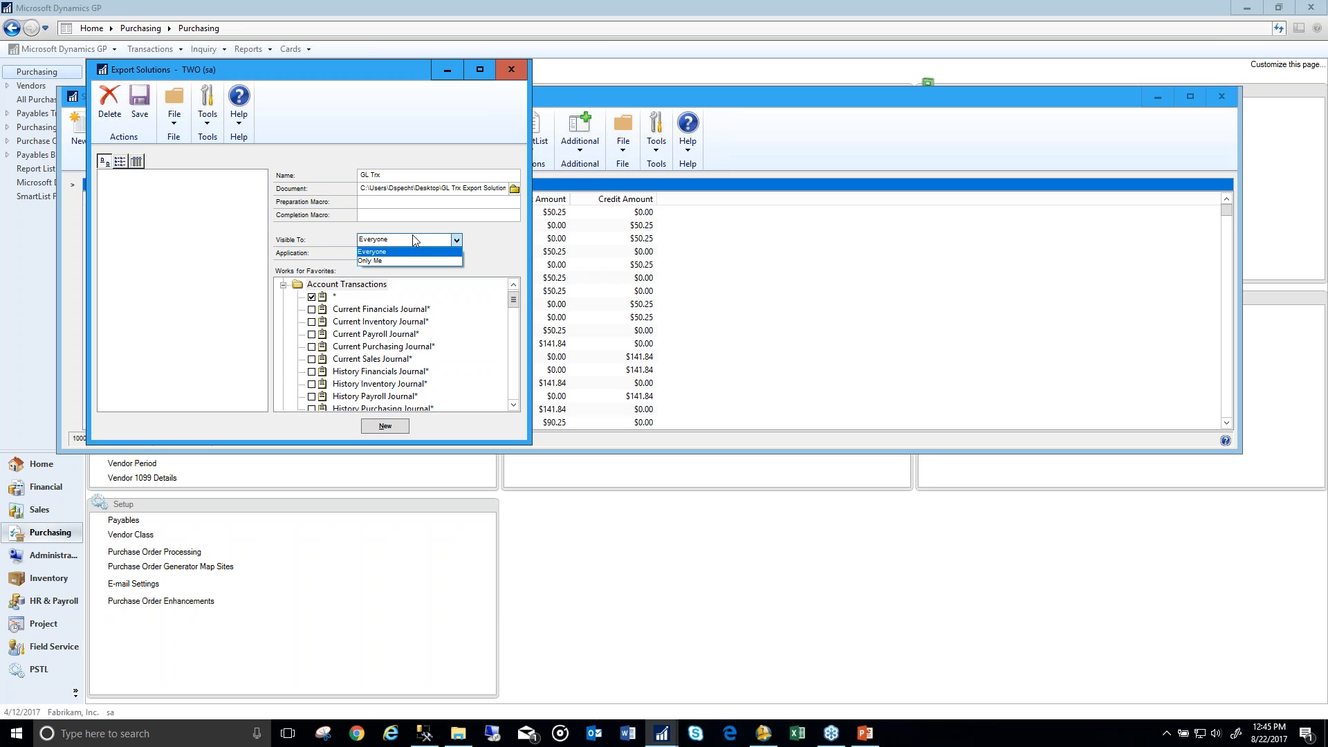
pyautogui.click(414, 252)
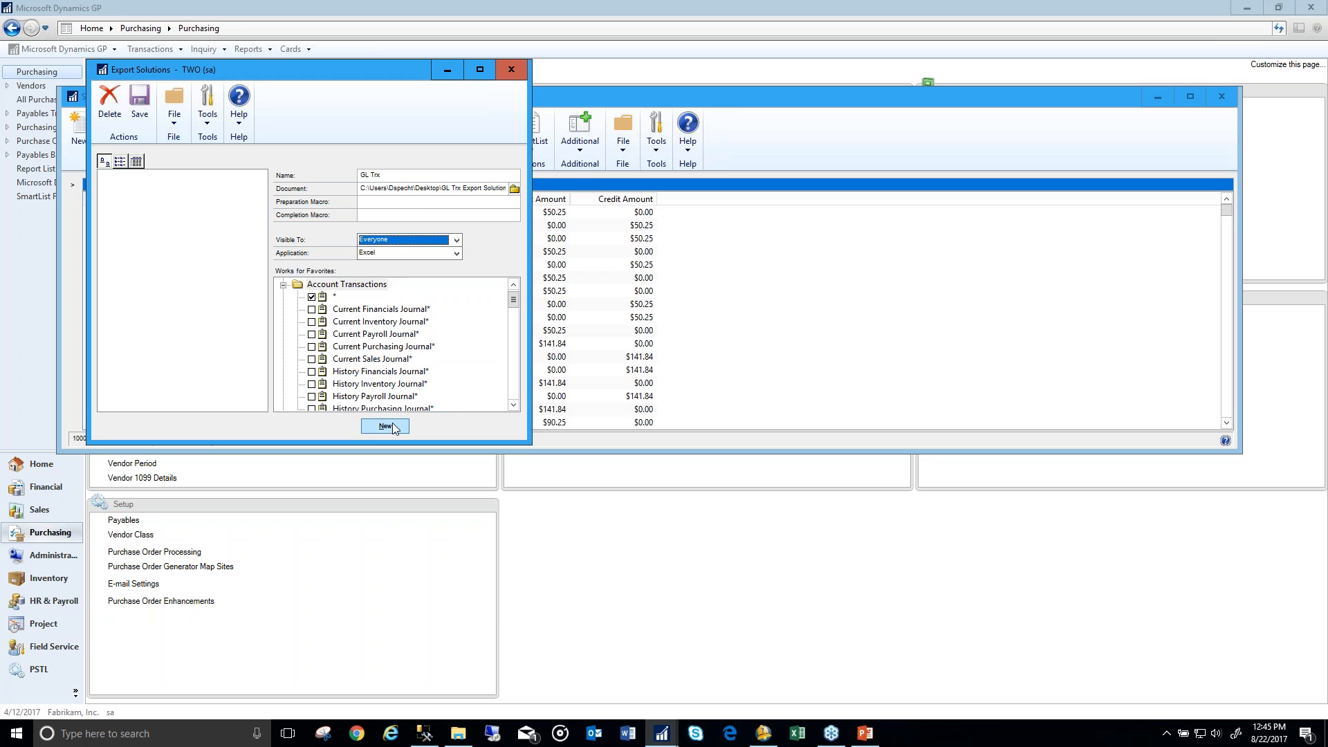
pyautogui.click(141, 101)
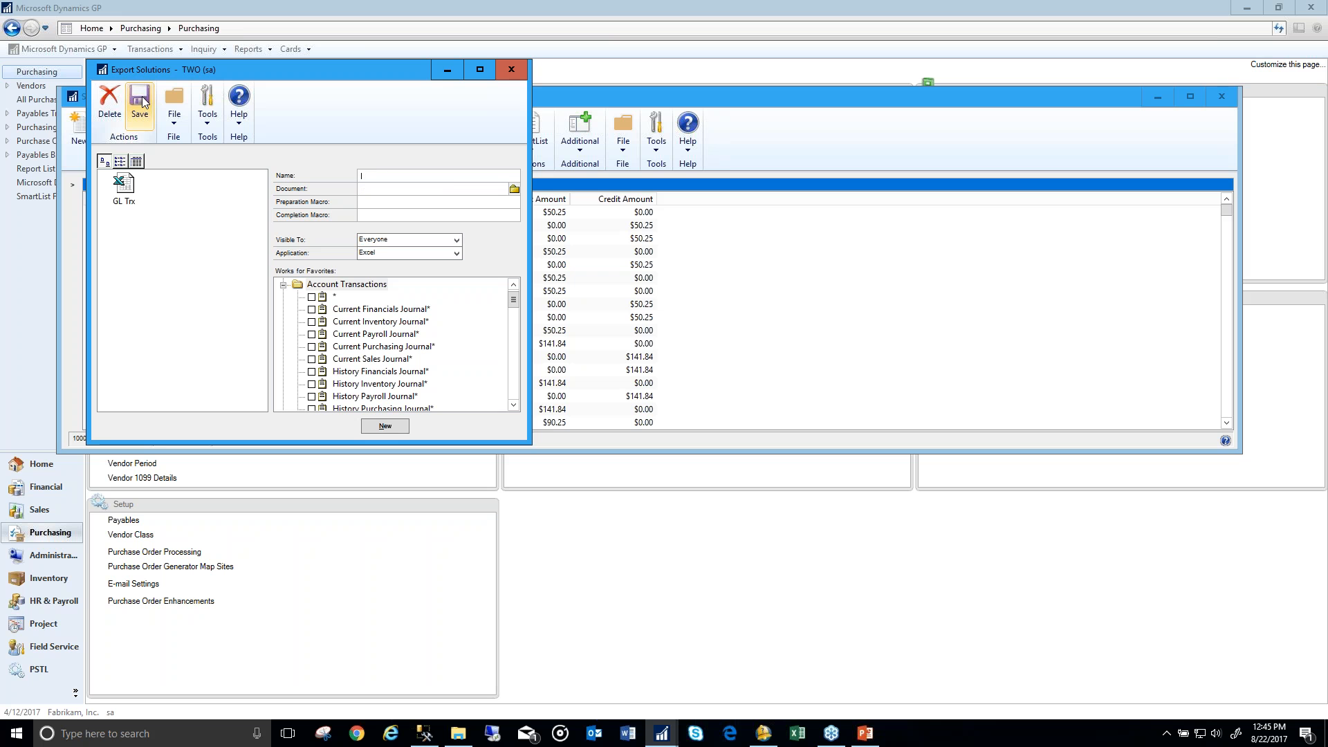
pyautogui.click(125, 188)
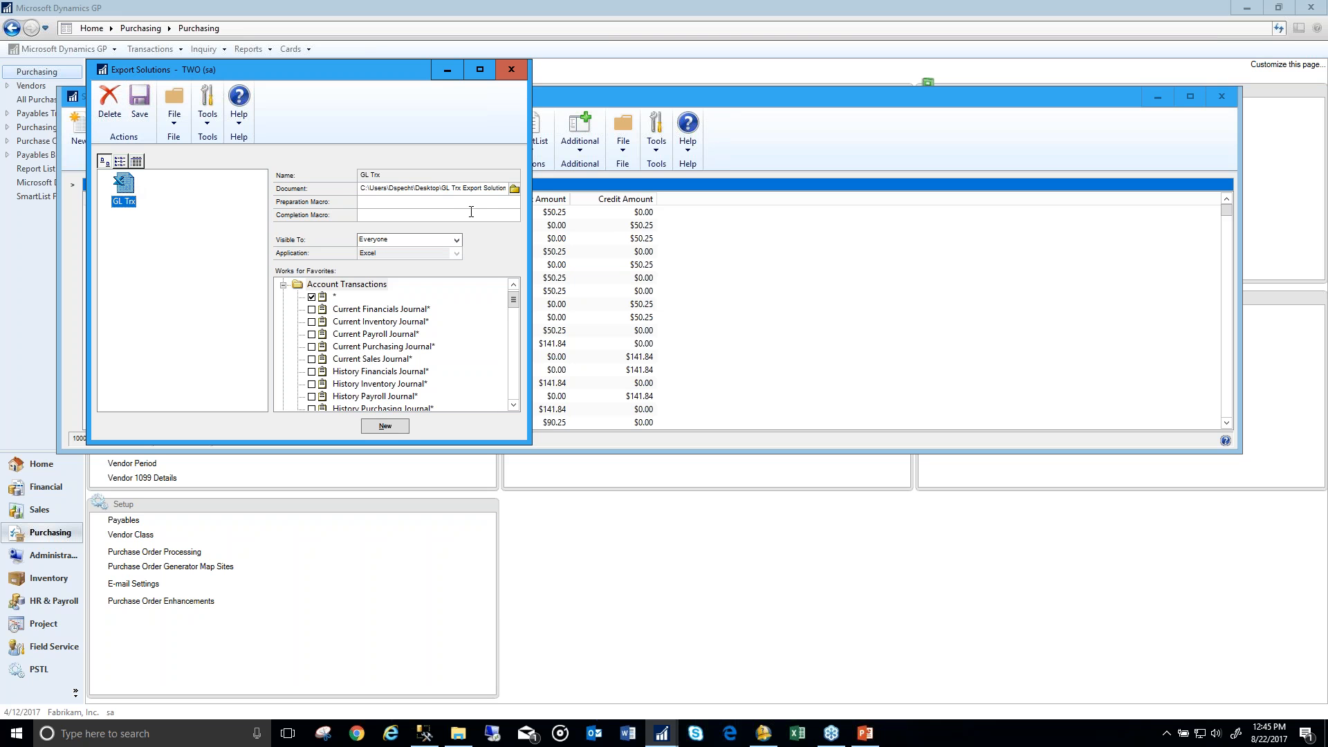
pyautogui.click(512, 70)
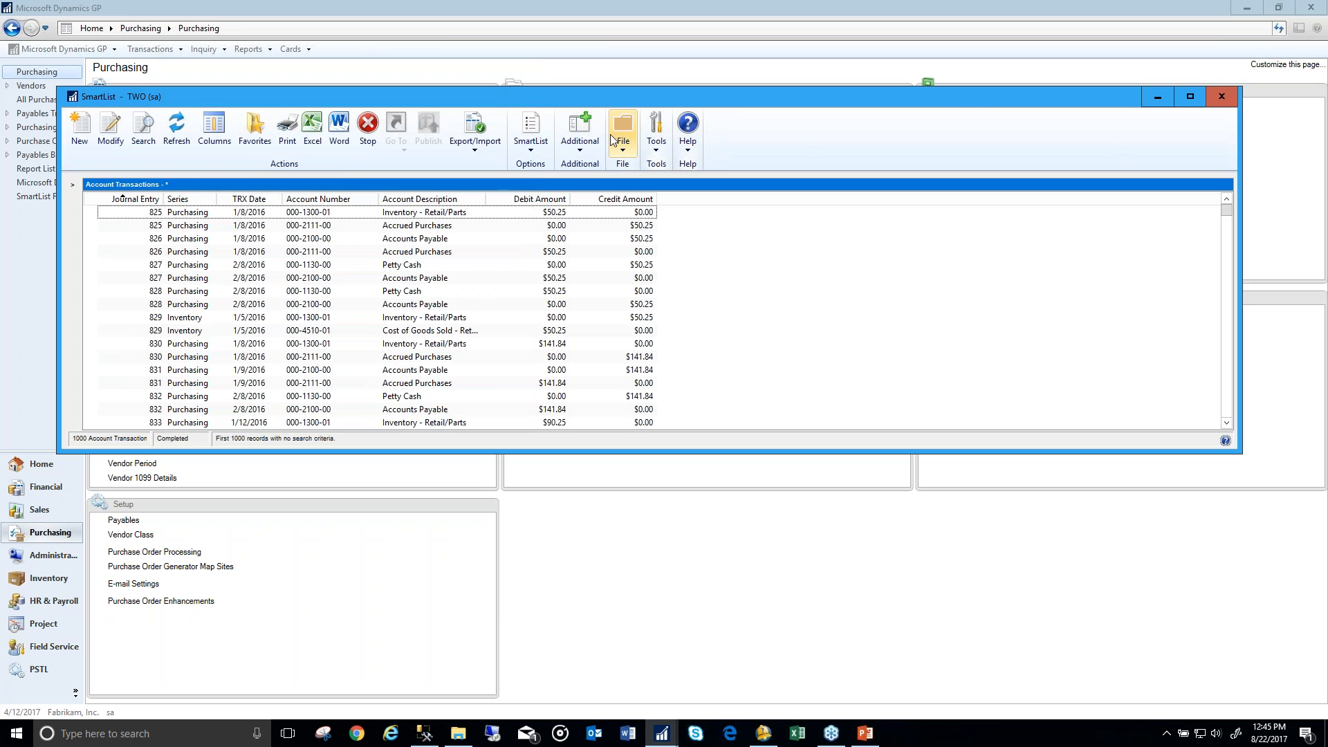
# Step: Reopen SmartList and load the default * list for Account Transactions under Financial
pyautogui.click(1220, 97)
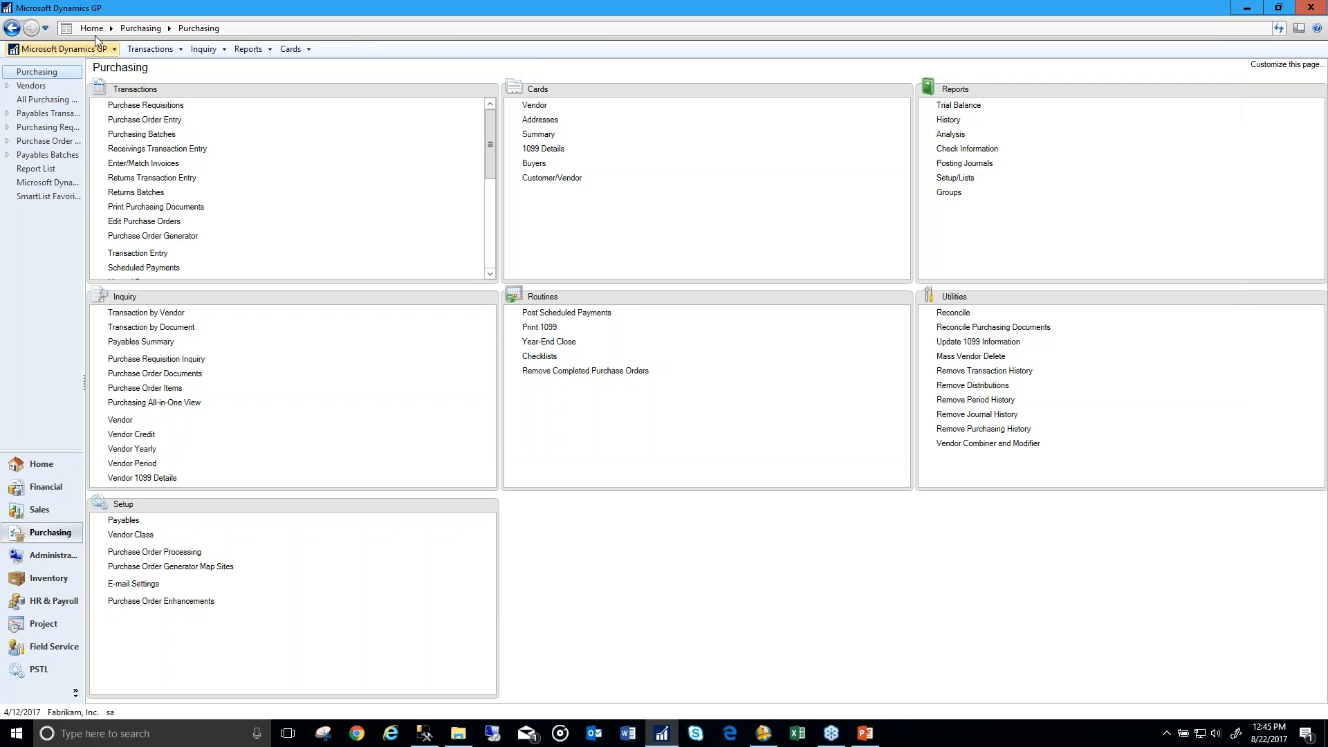
pyautogui.click(97, 46)
pyautogui.click(120, 173)
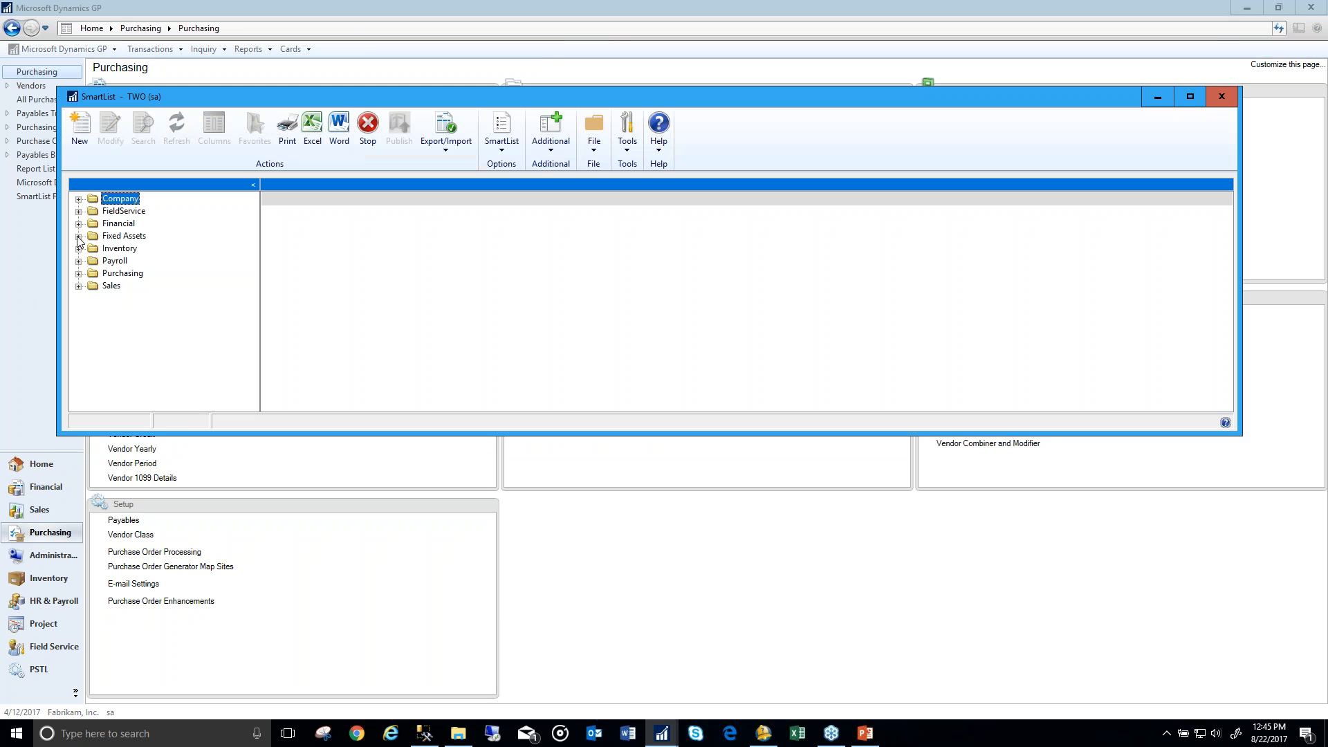
pyautogui.click(79, 223)
pyautogui.click(93, 249)
pyautogui.click(133, 261)
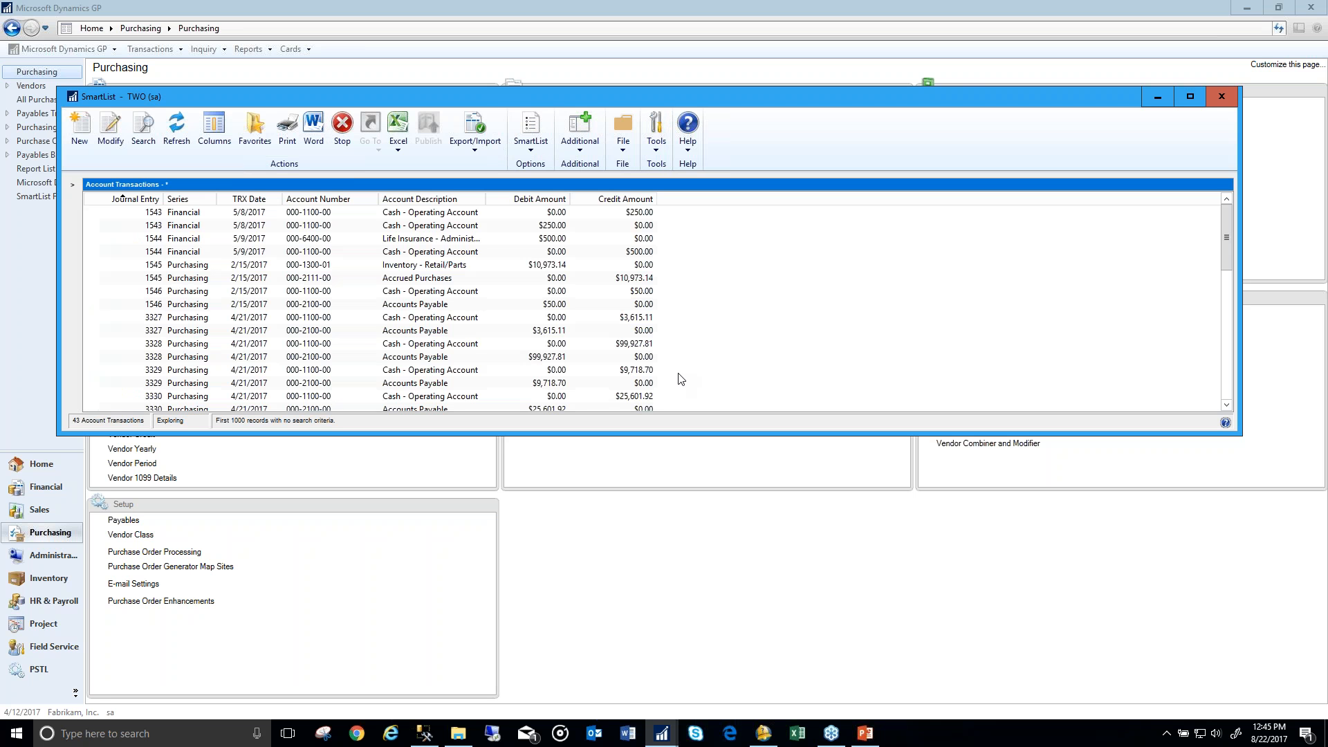
# Step: Export the Account Transactions list to Excel with the GL Trx solution and switch to the resulting workbook
pyautogui.click(401, 152)
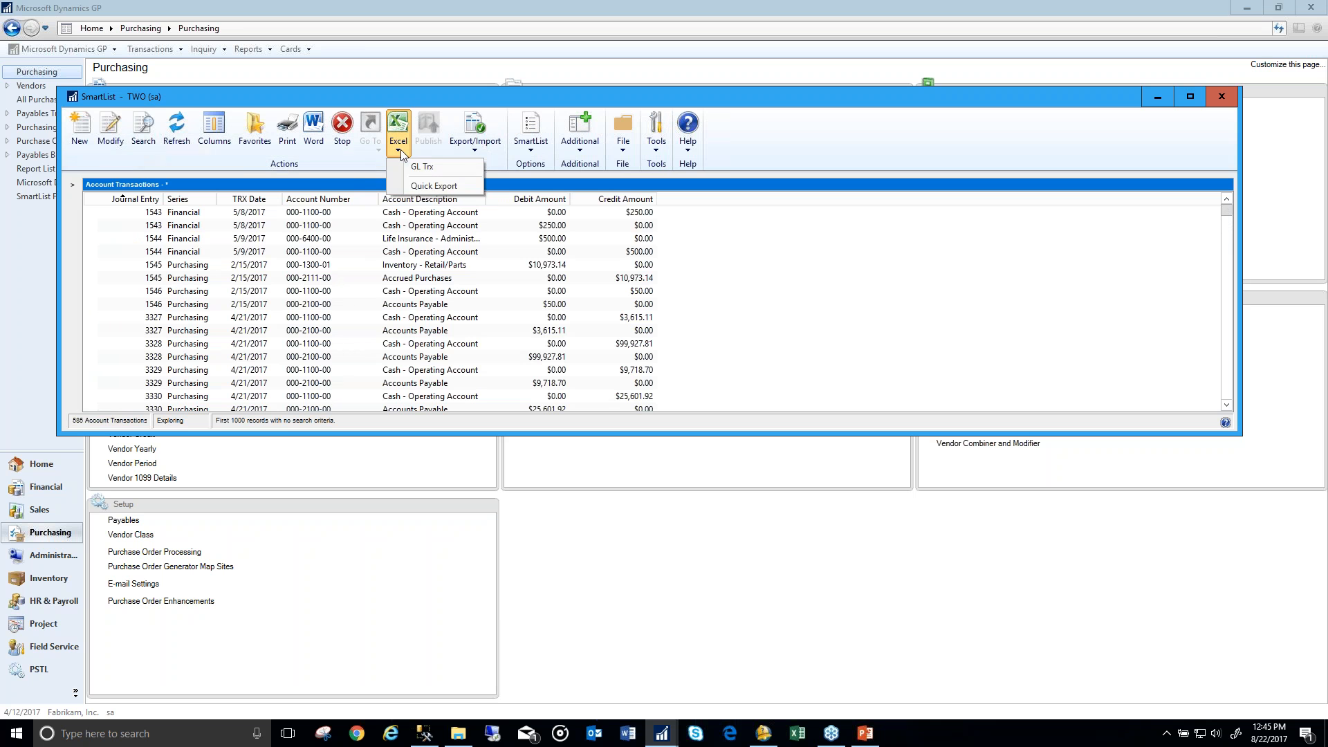
pyautogui.click(443, 170)
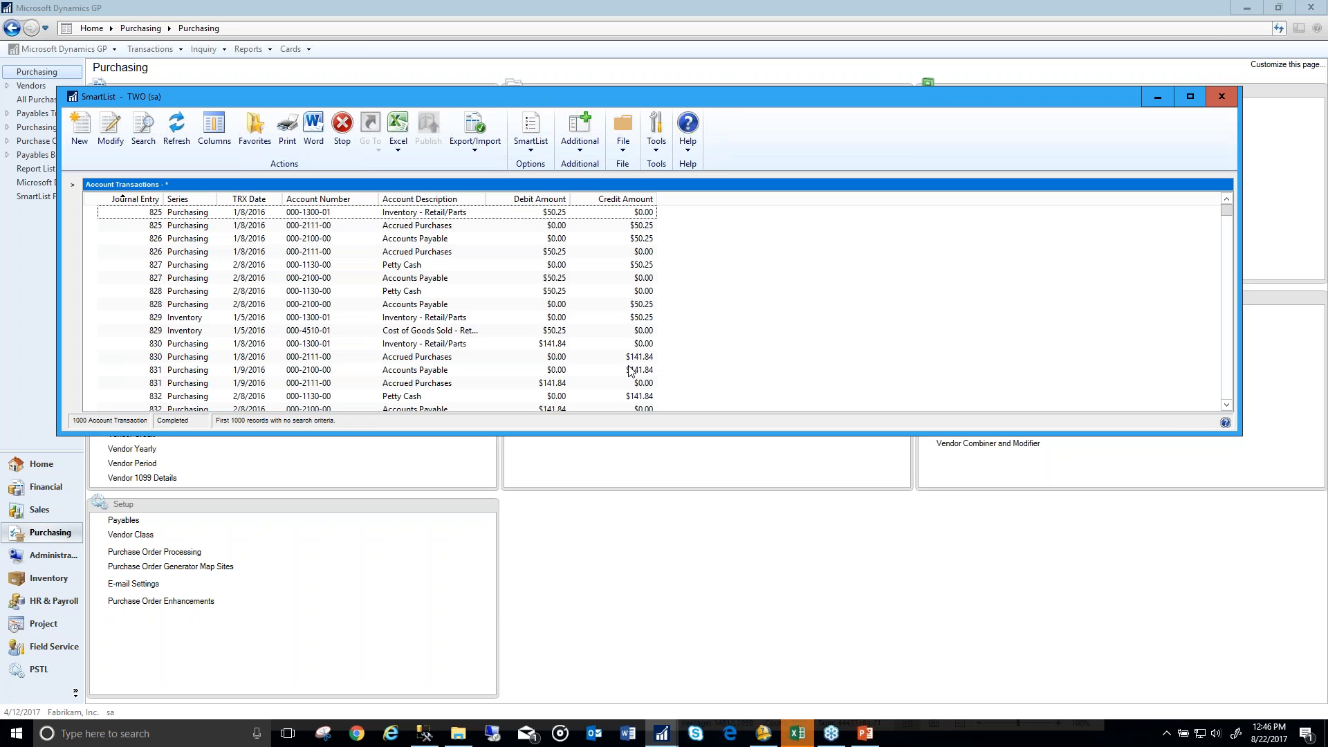
pyautogui.click(797, 733)
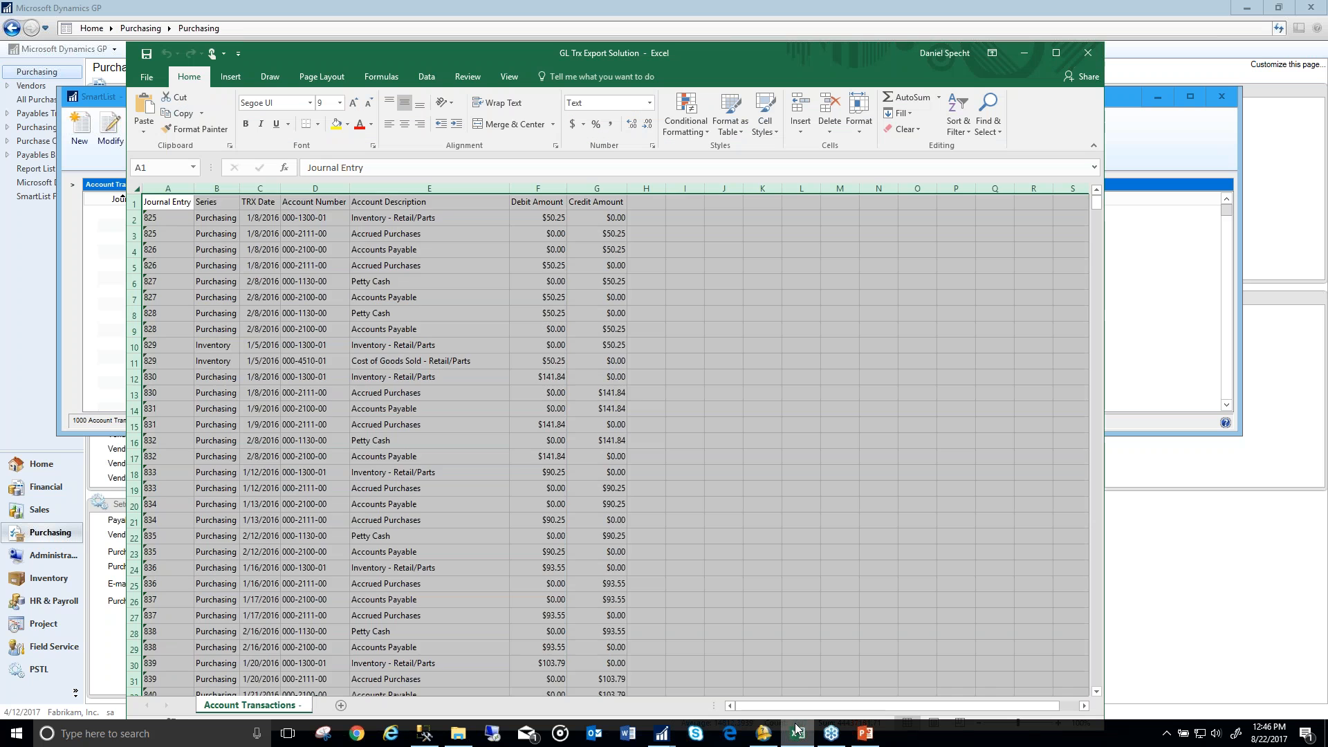
# Step: Examine the formatting of the exported transactions, including the Debit Amount values, and close the workbook without saving
pyautogui.click(792, 412)
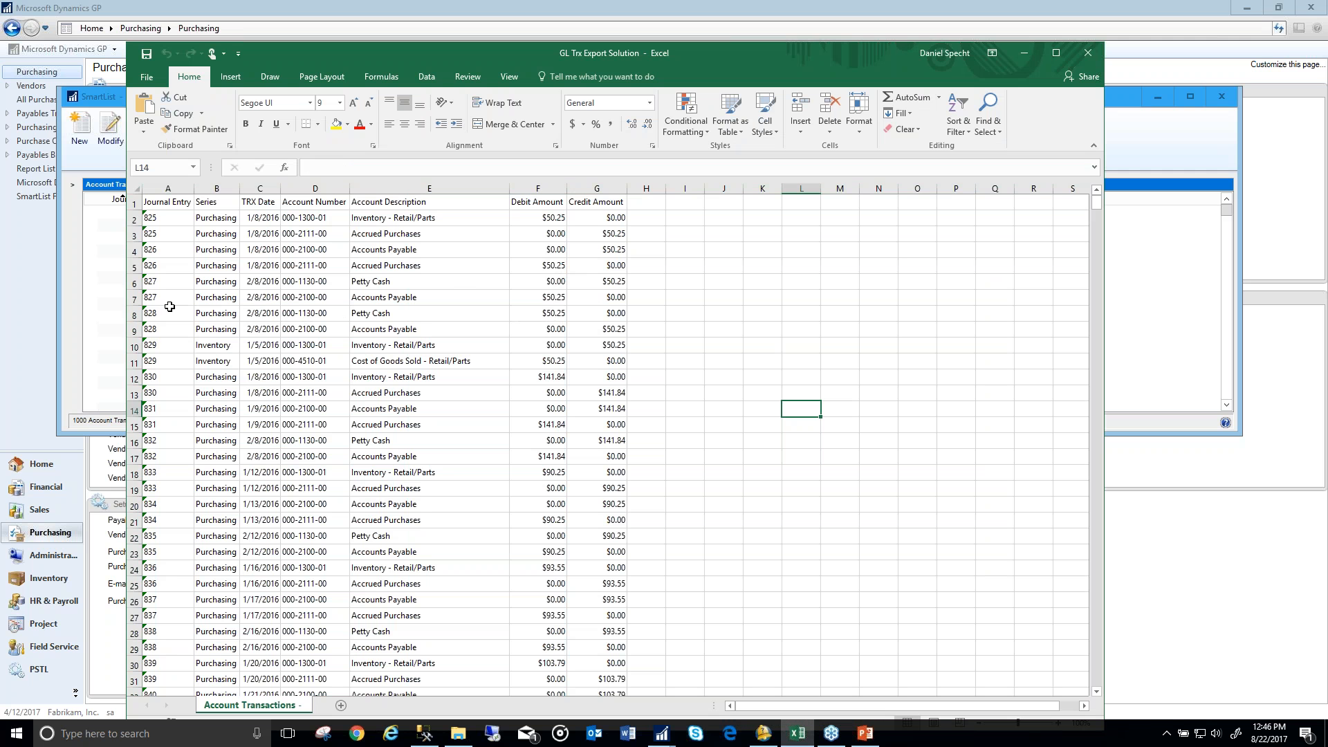
pyautogui.click(557, 312)
pyautogui.click(545, 270)
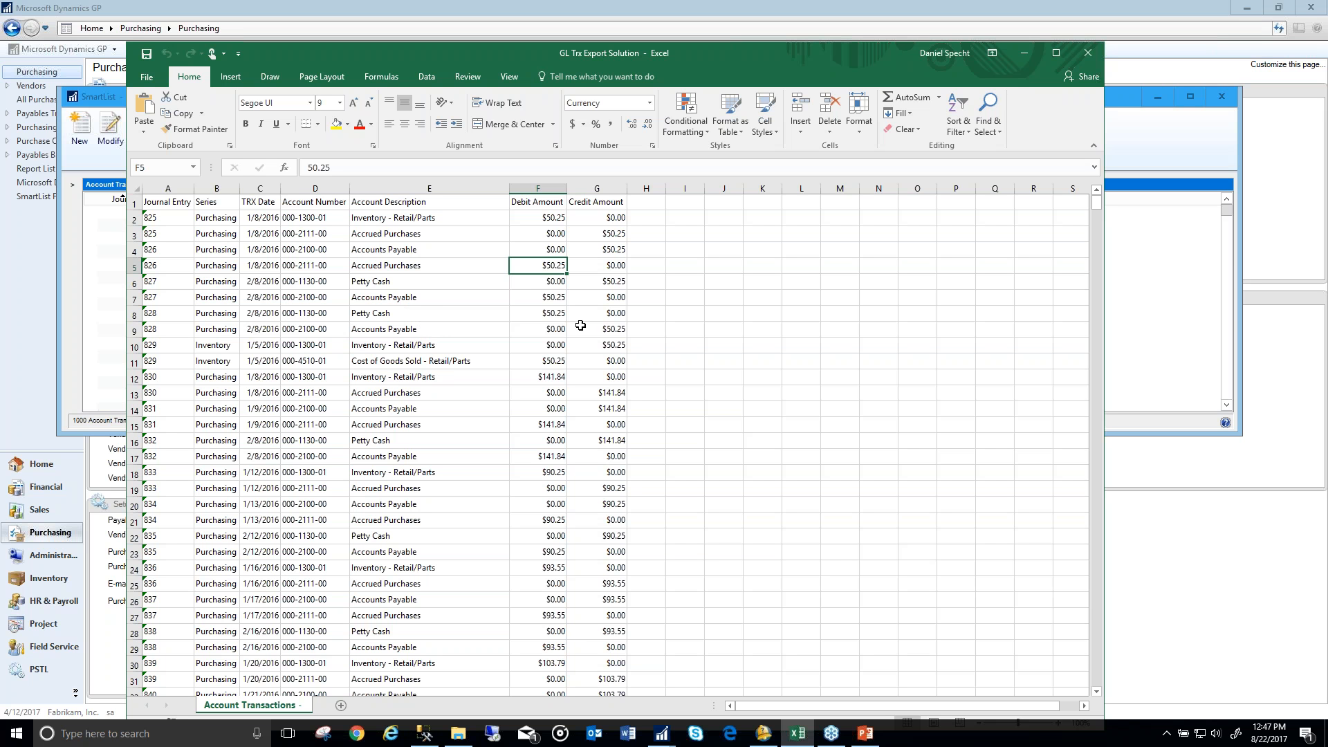
pyautogui.click(1088, 53)
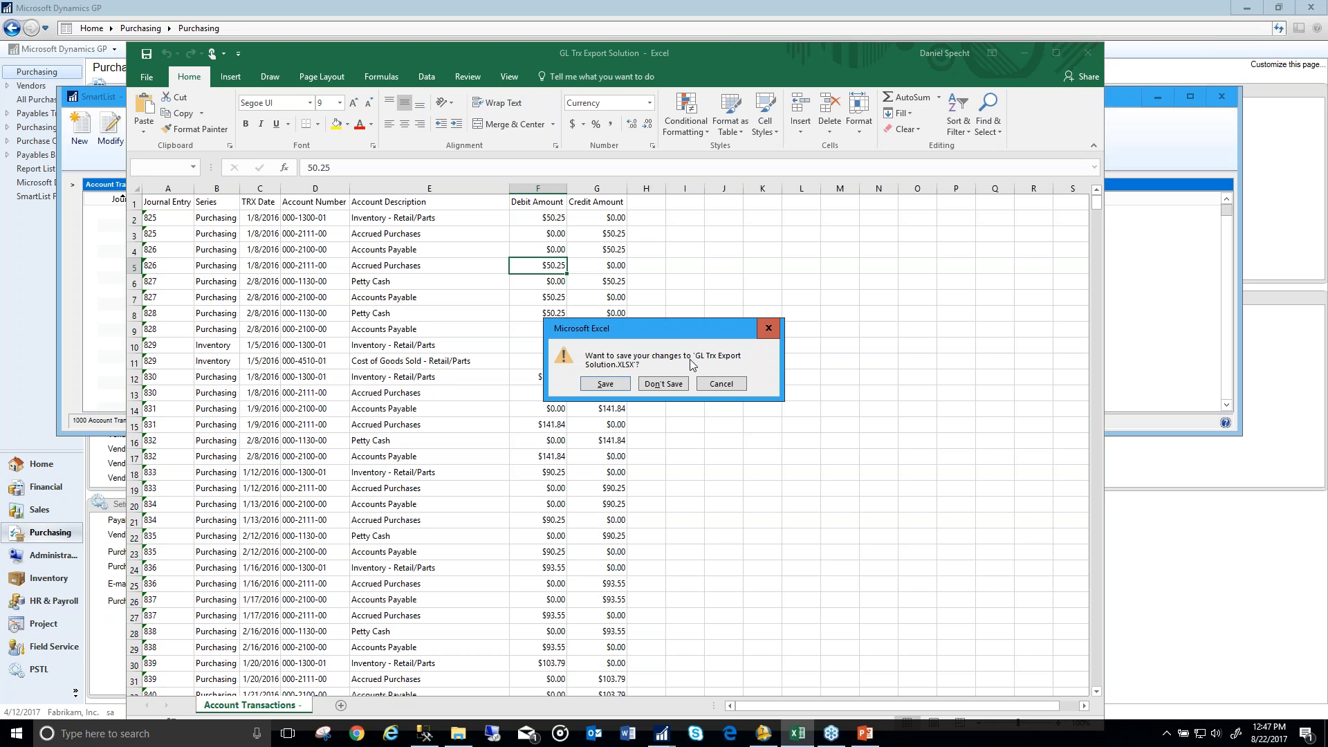
pyautogui.click(674, 385)
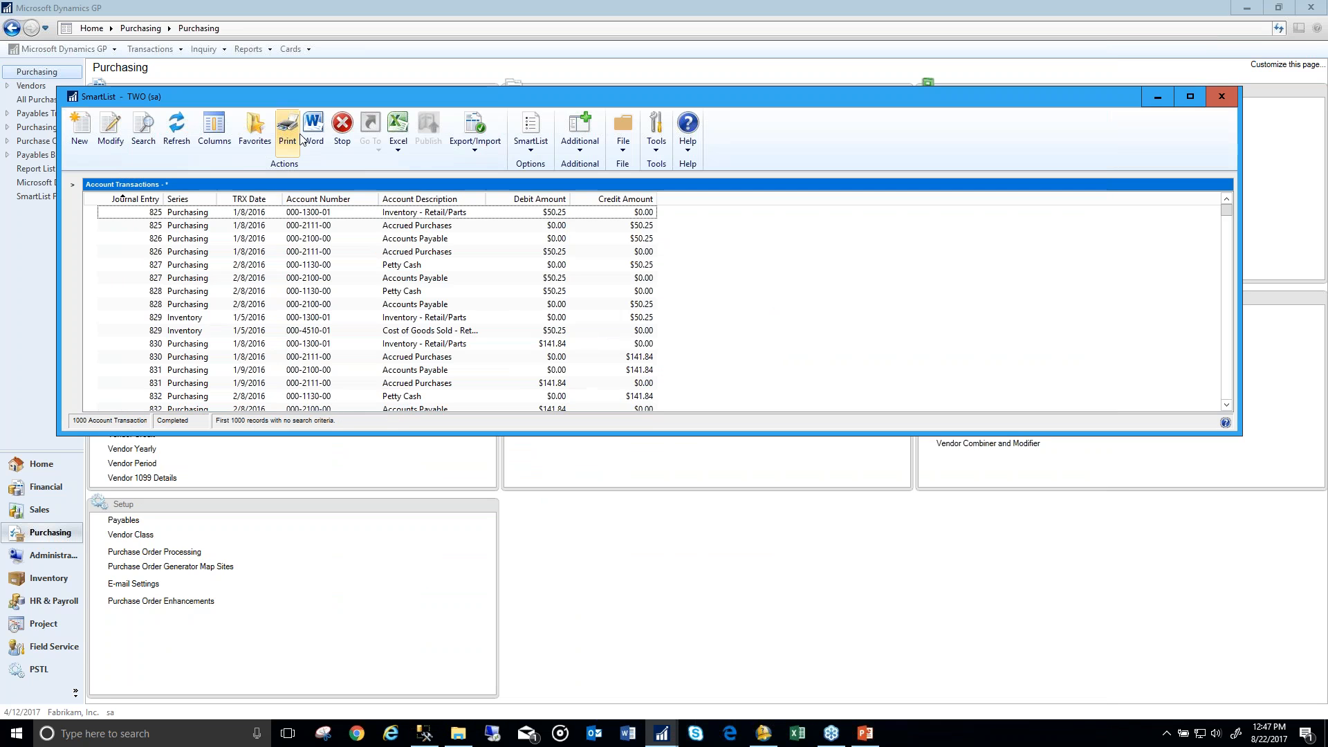
pyautogui.click(408, 137)
pyautogui.click(409, 138)
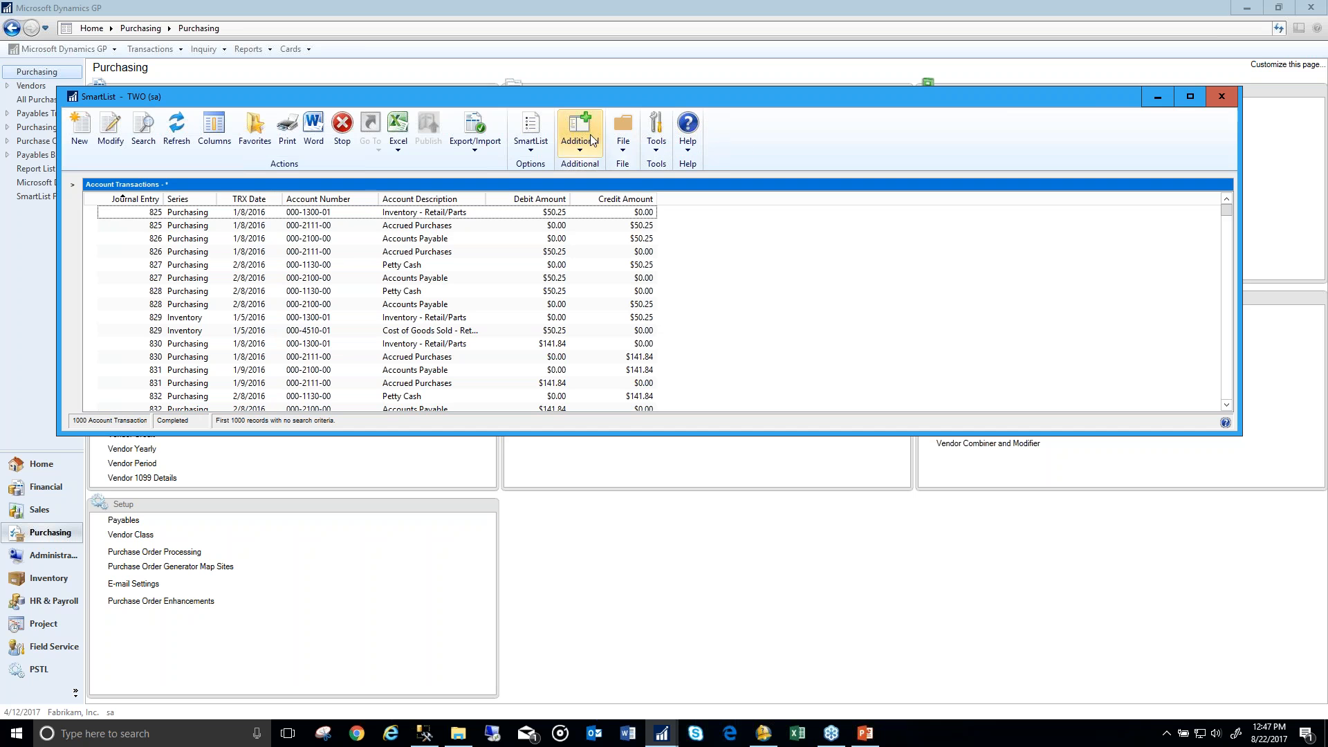
pyautogui.moveTo(617, 97); pyautogui.dragTo(647, 92)
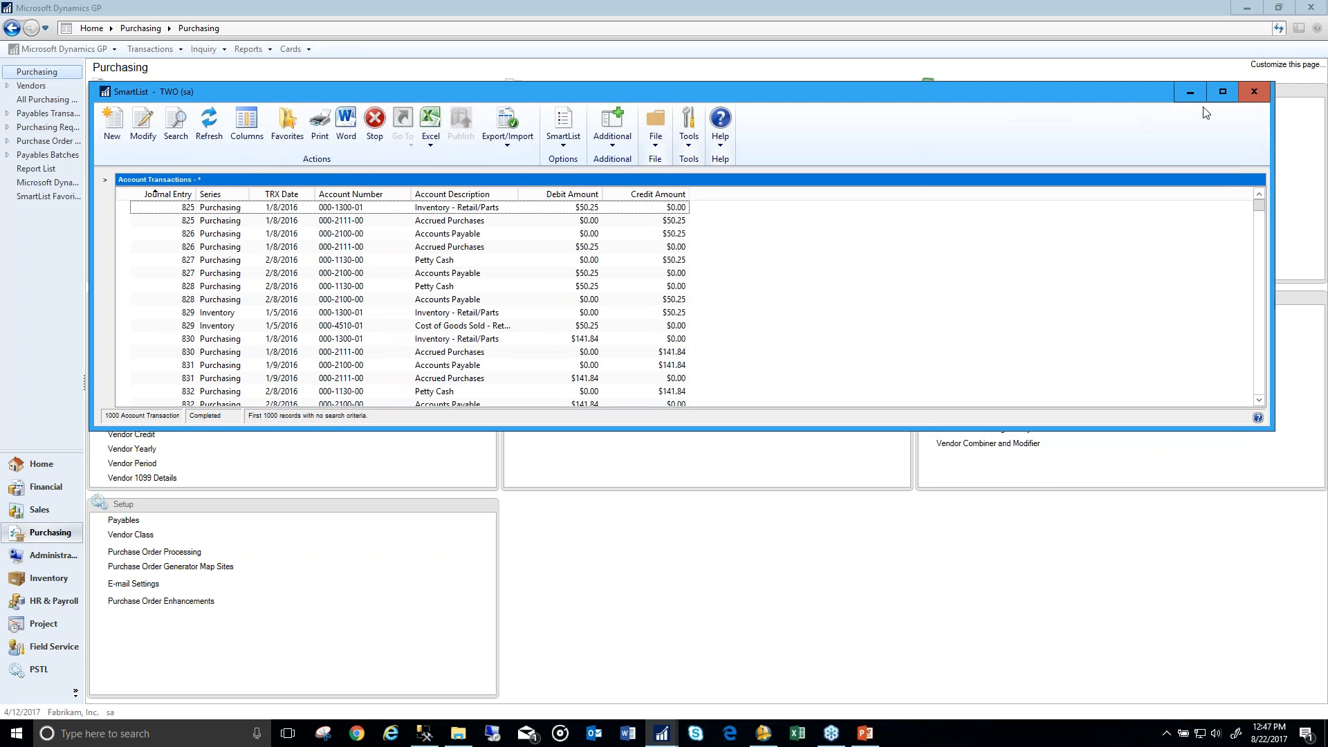
# Step: Close SmartList, disable the SmartList Builder product in Customization Status, and close that window
pyautogui.click(1254, 92)
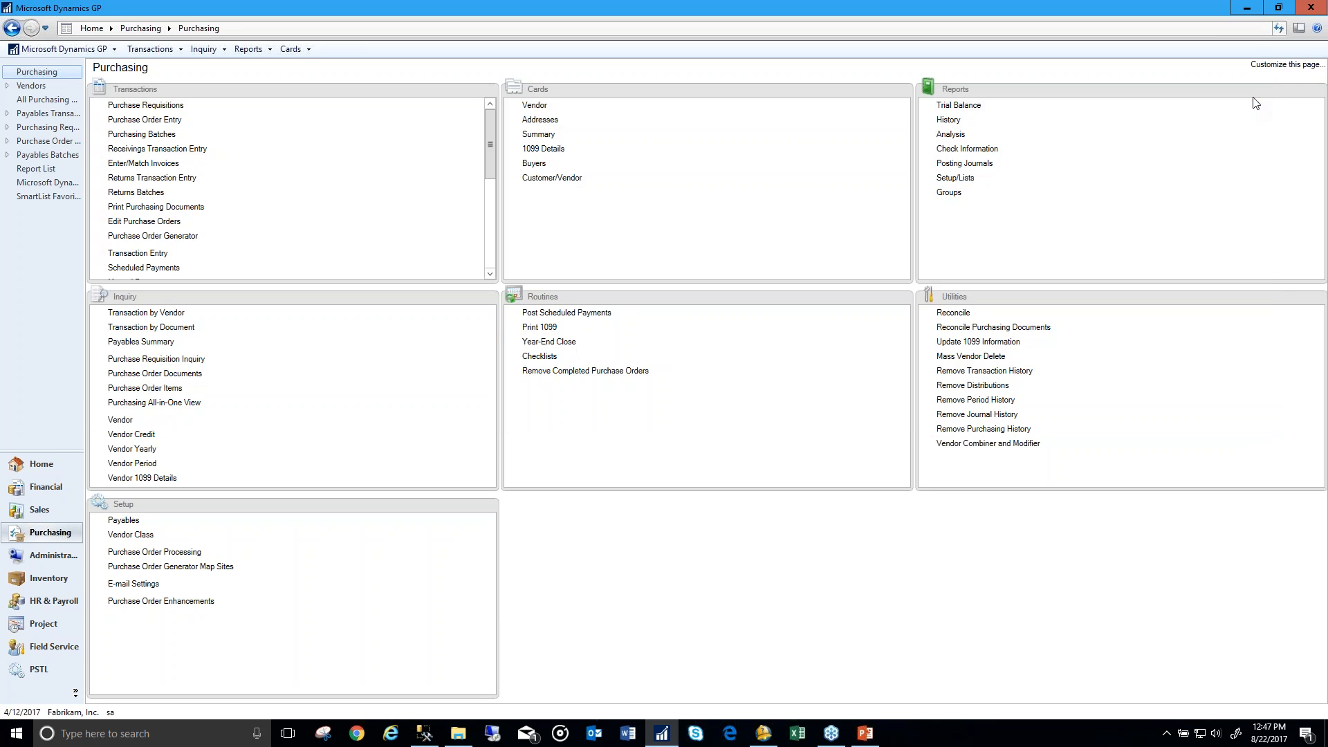
pyautogui.click(67, 49)
pyautogui.moveTo(97, 119)
pyautogui.moveTo(223, 177)
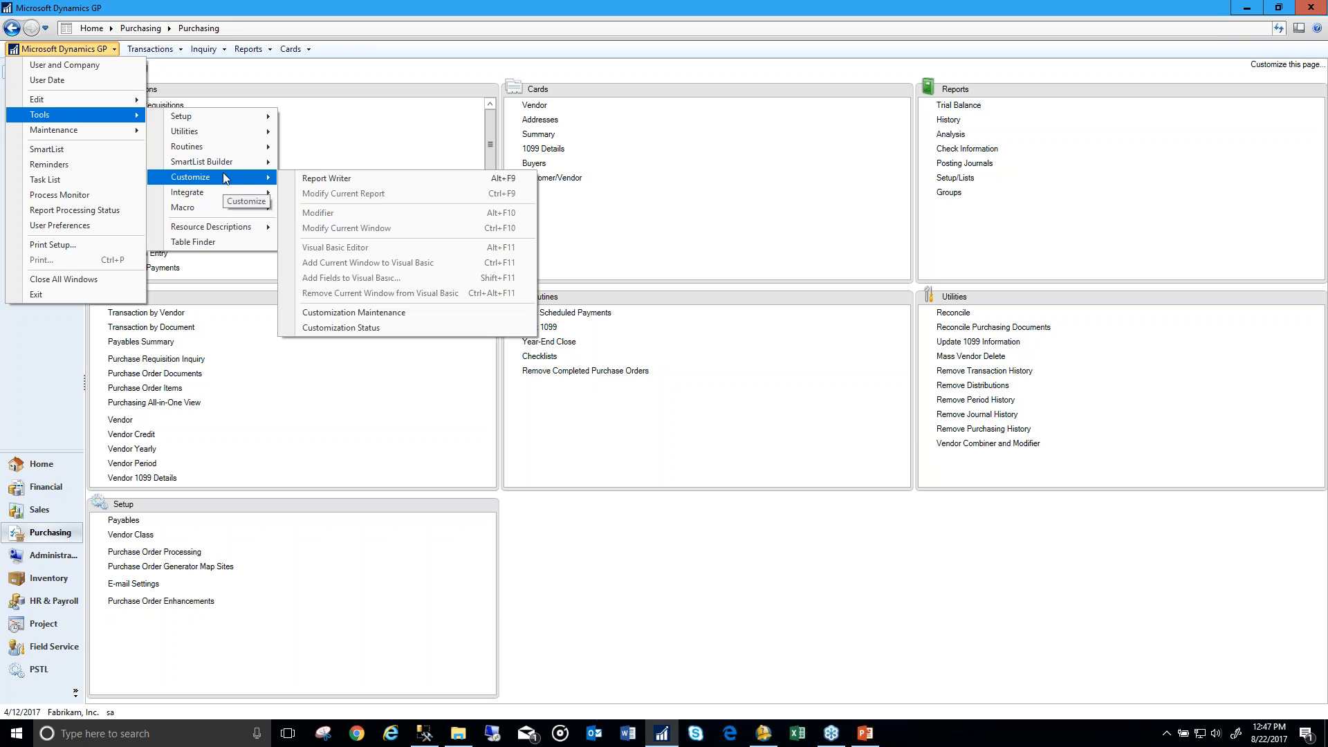
pyautogui.click(412, 327)
pyautogui.moveTo(356, 217); pyautogui.dragTo(336, 443)
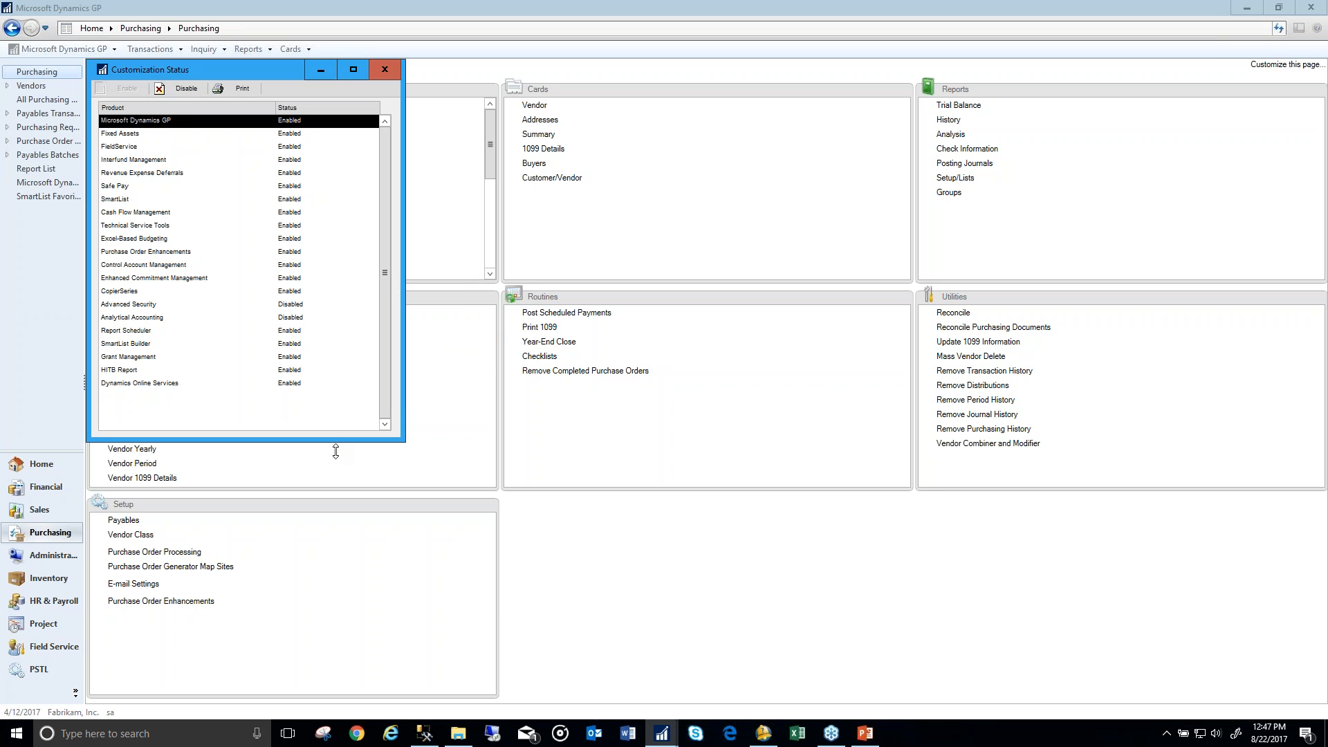
pyautogui.click(160, 346)
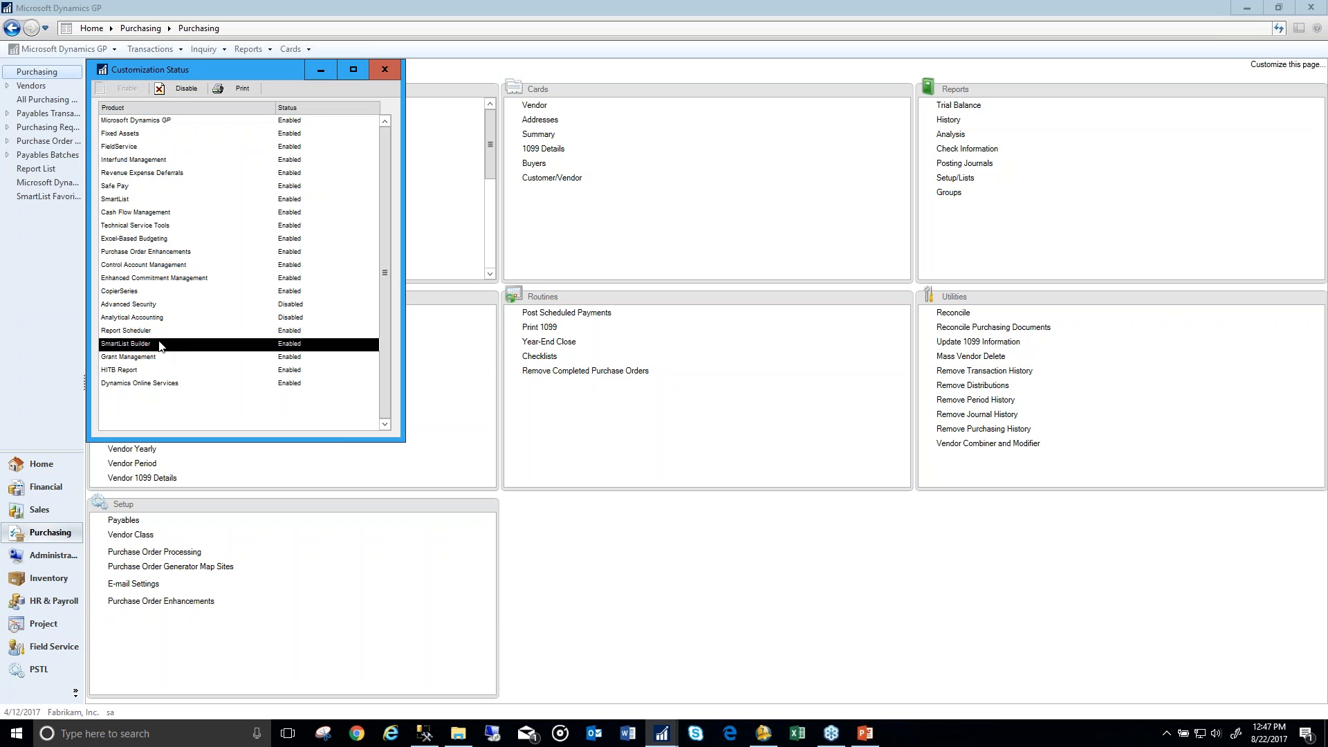
pyautogui.click(176, 92)
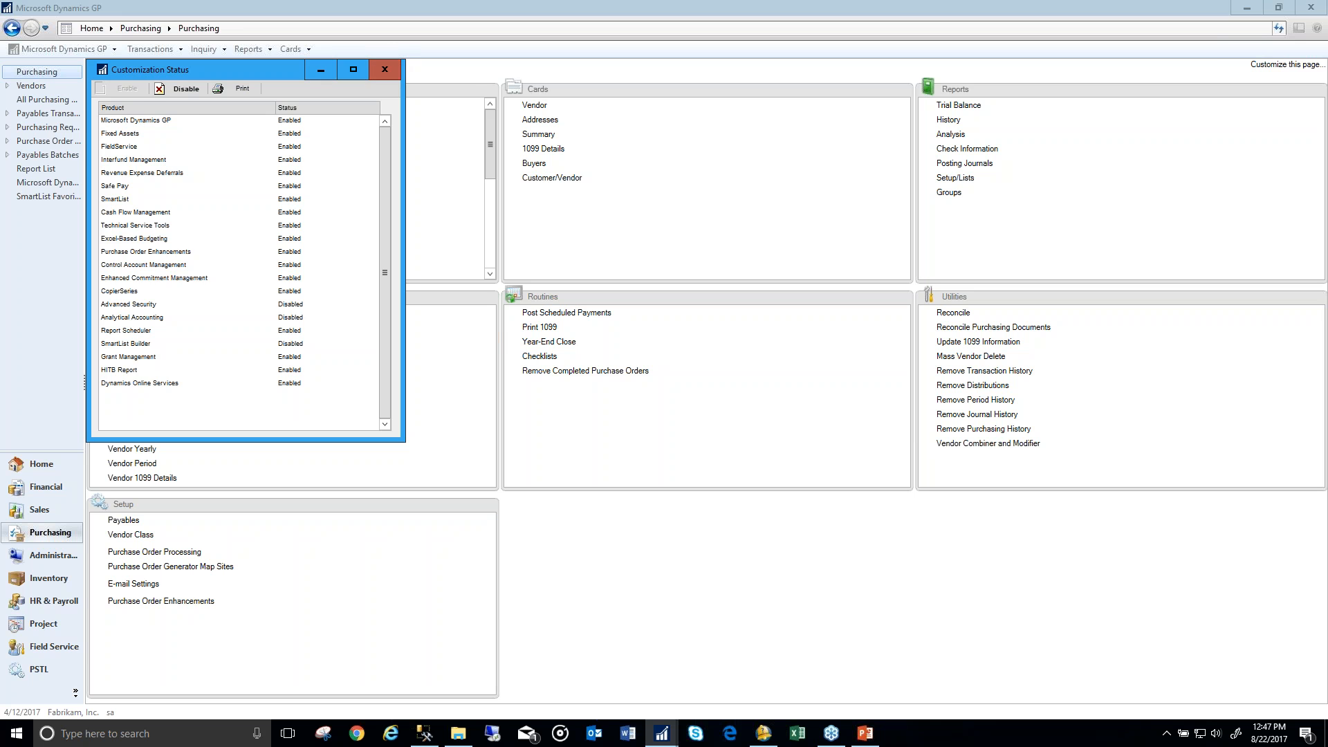
pyautogui.click(384, 69)
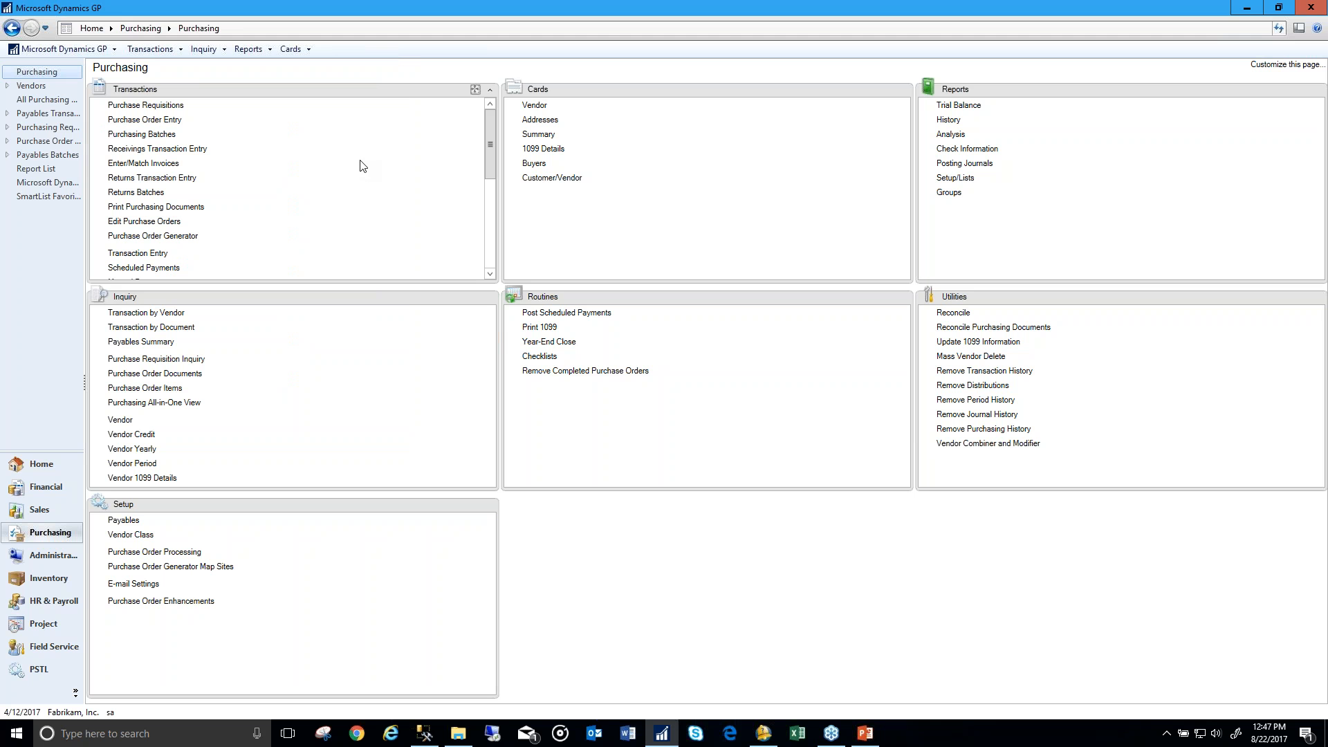
# Step: Reopen SmartList and display the default * list for Payables Trx under Purchasing
pyautogui.click(109, 54)
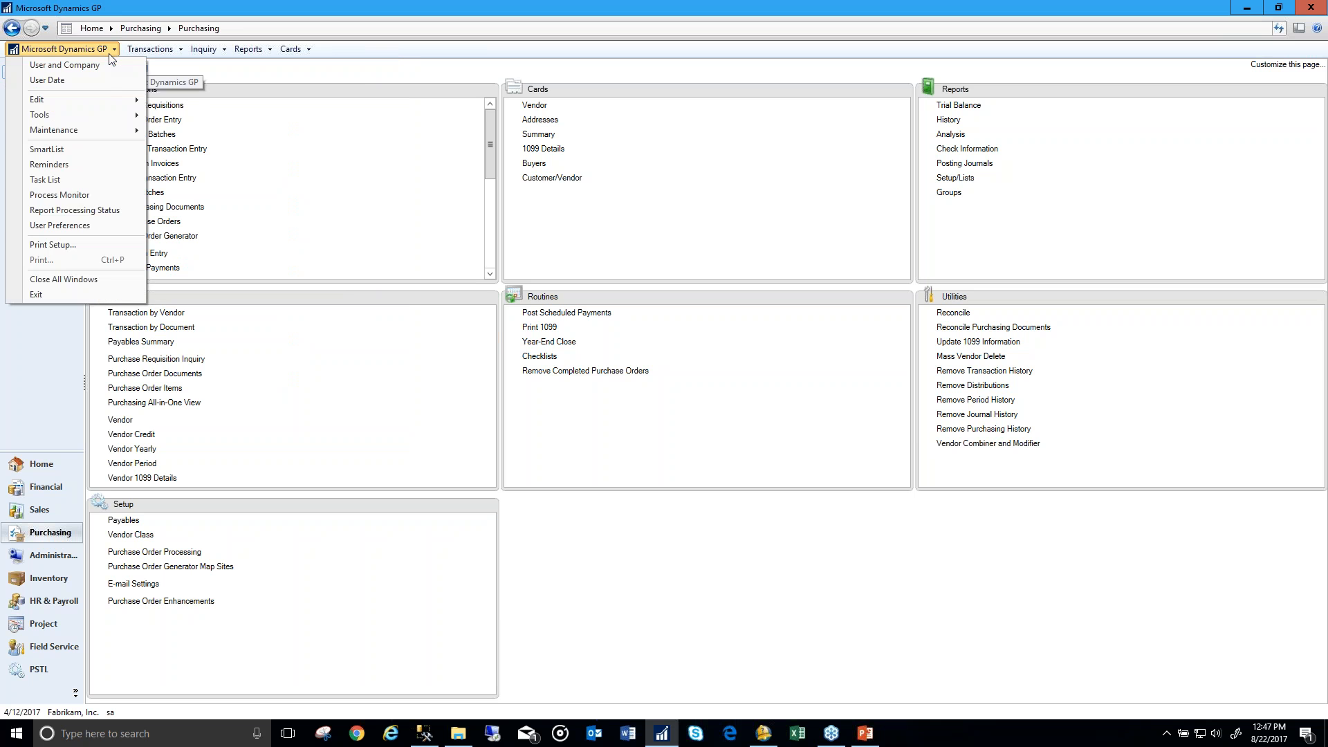
pyautogui.click(69, 149)
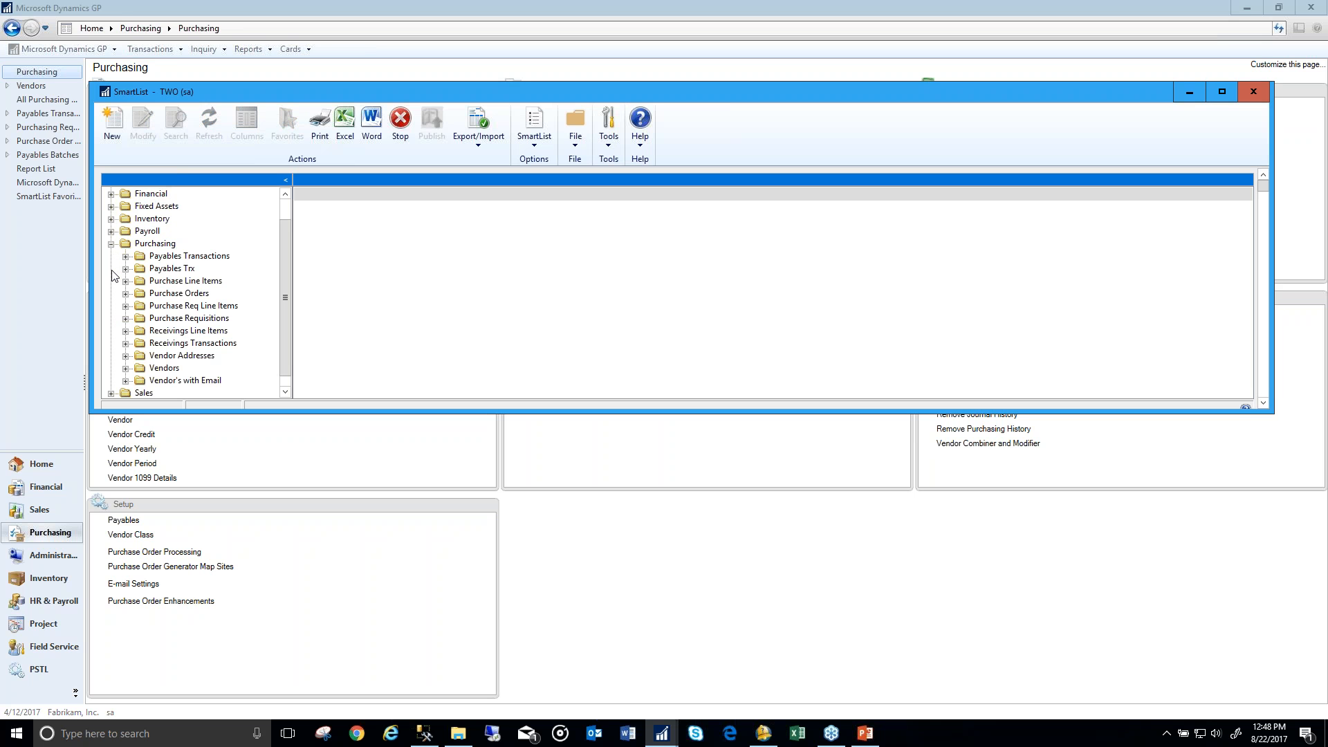
pyautogui.click(126, 269)
pyautogui.click(163, 282)
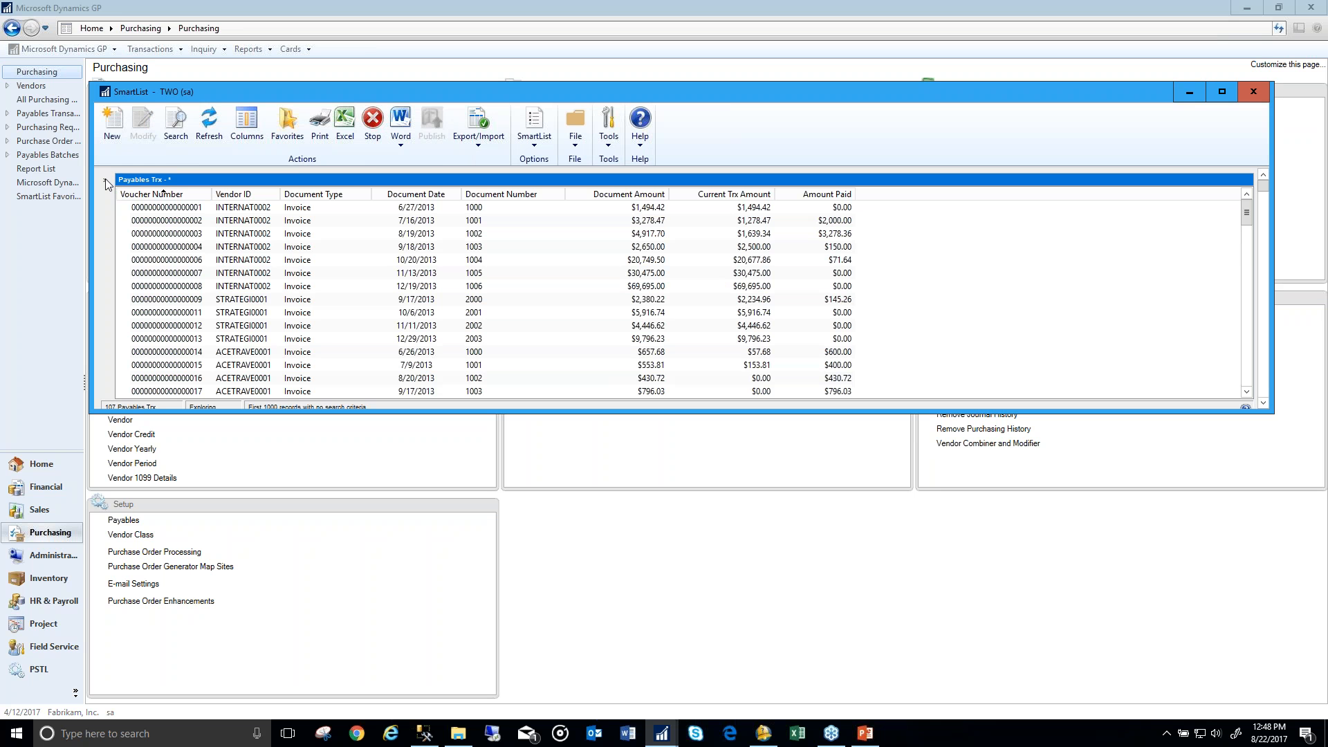
# Step: Show the SmartList folder tree again and collapse the Purchasing folder
pyautogui.click(106, 181)
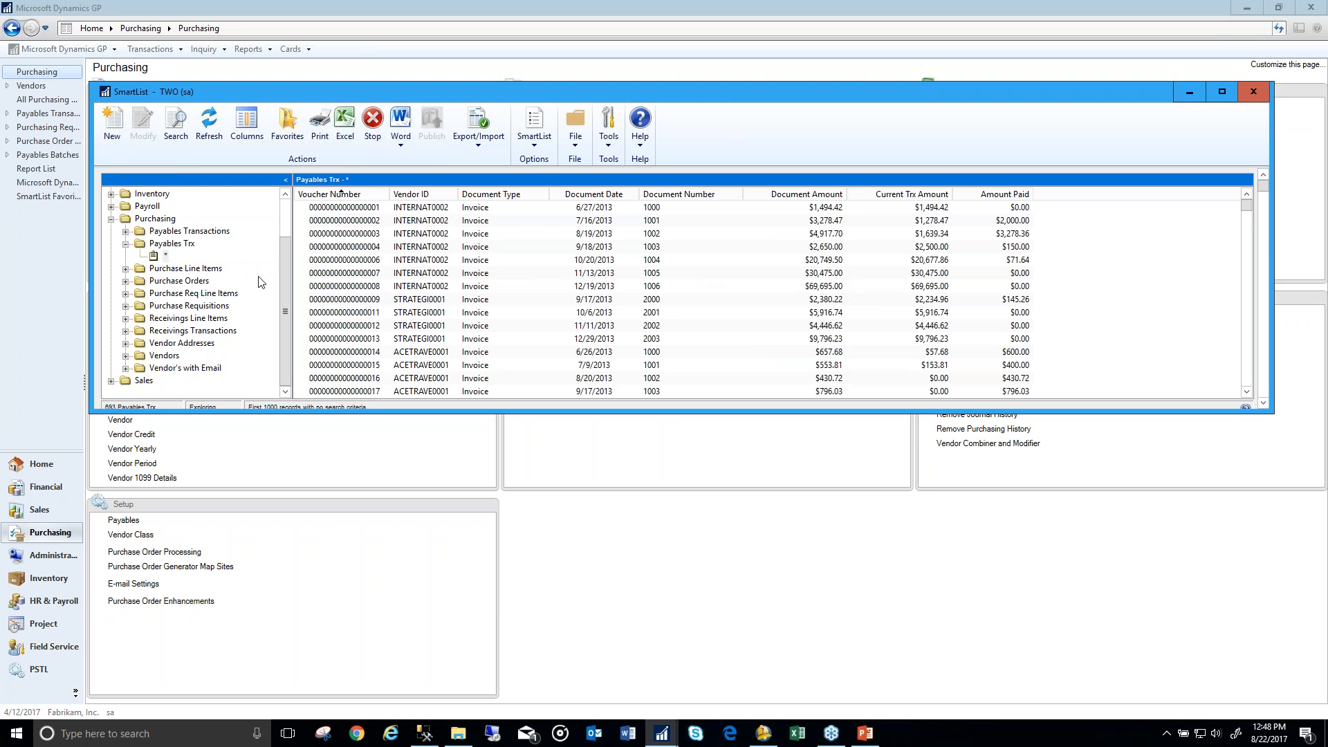
pyautogui.moveTo(284, 320); pyautogui.dragTo(301, 240)
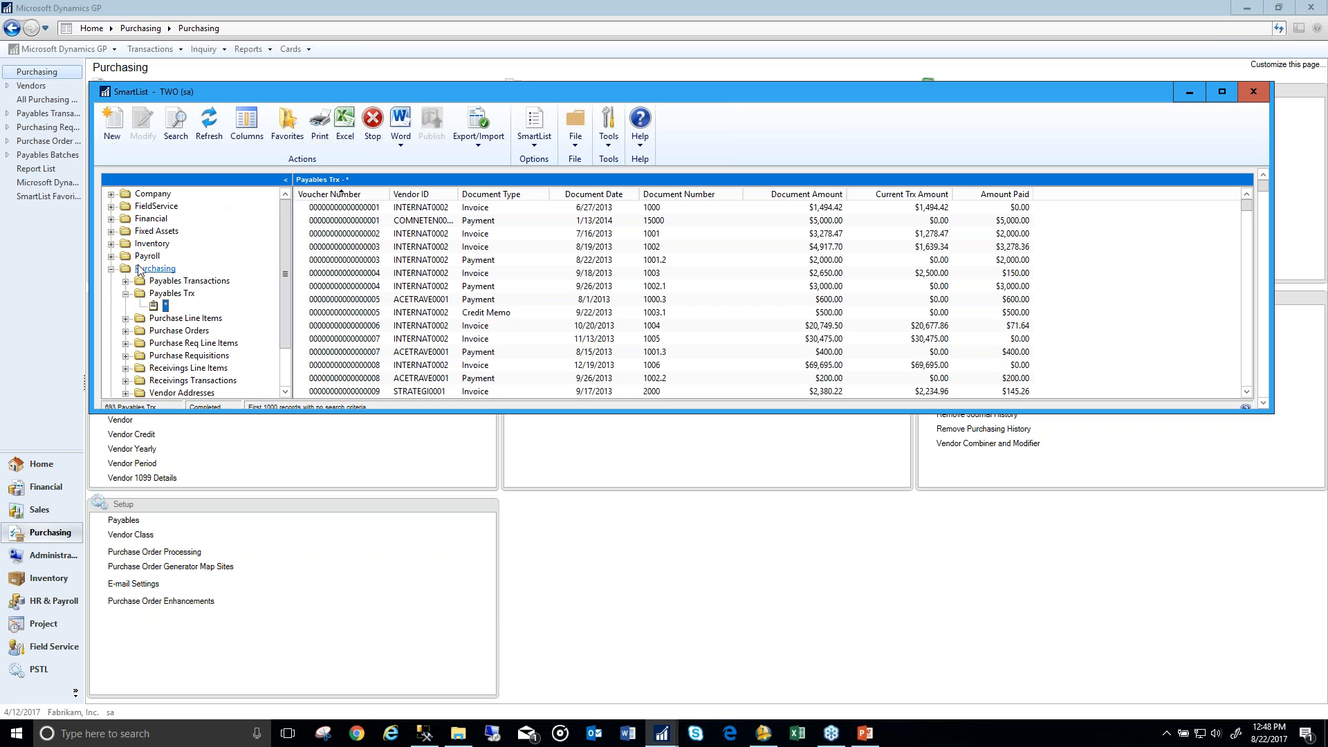
pyautogui.click(111, 269)
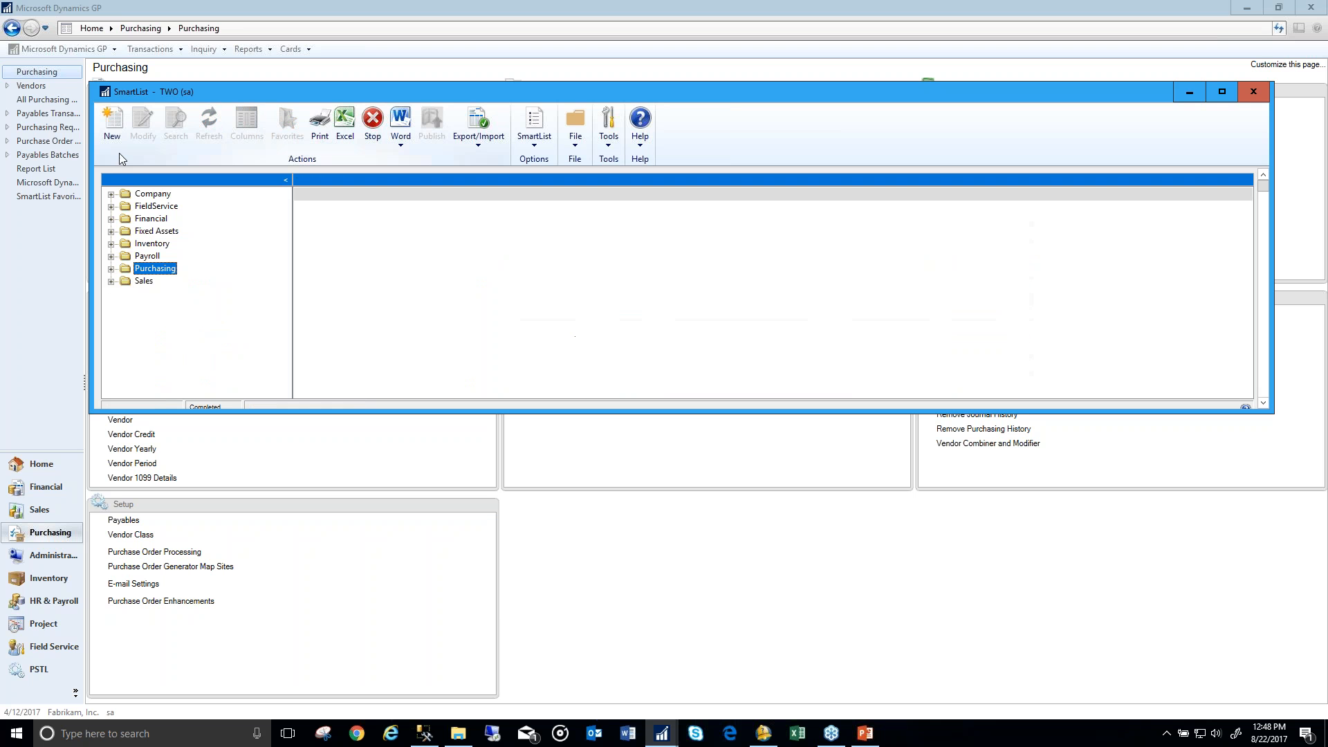
# Step: Display the default * list for Accounts under Financial in SmartList
pyautogui.click(110, 269)
pyautogui.click(111, 231)
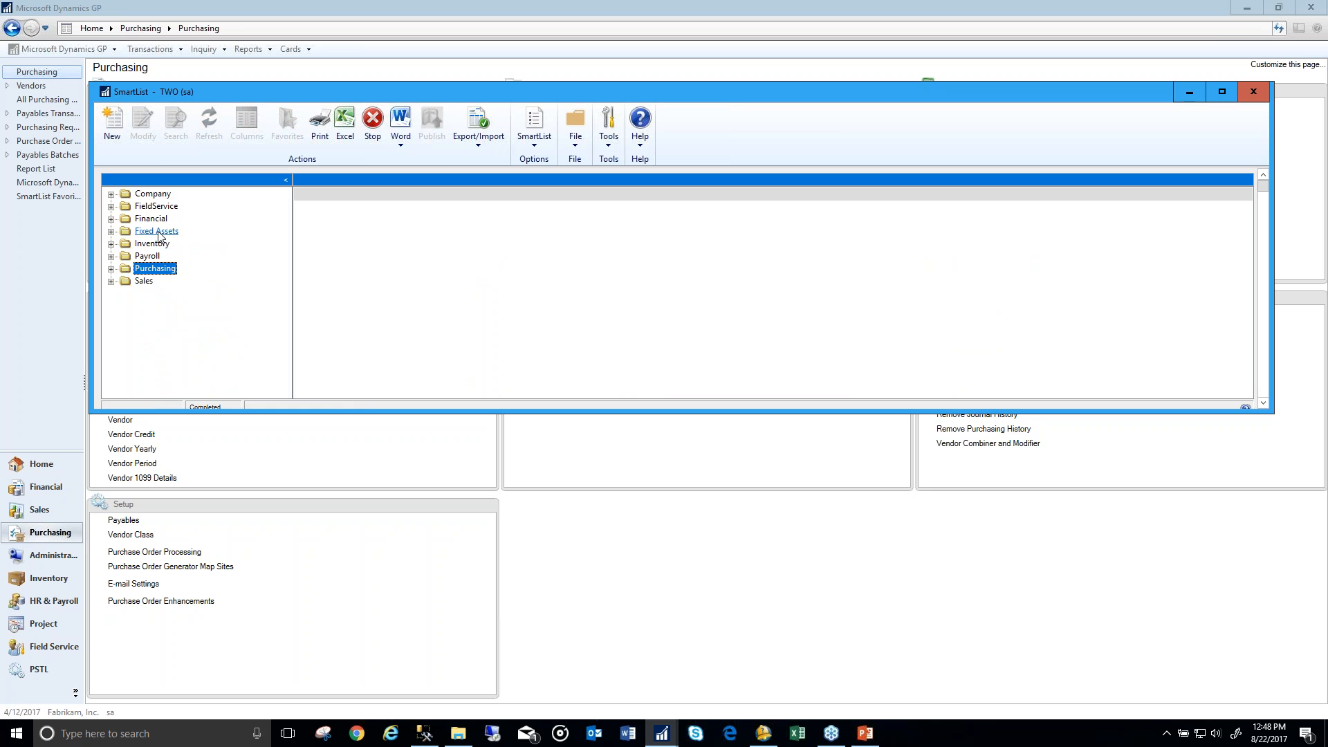
pyautogui.click(111, 218)
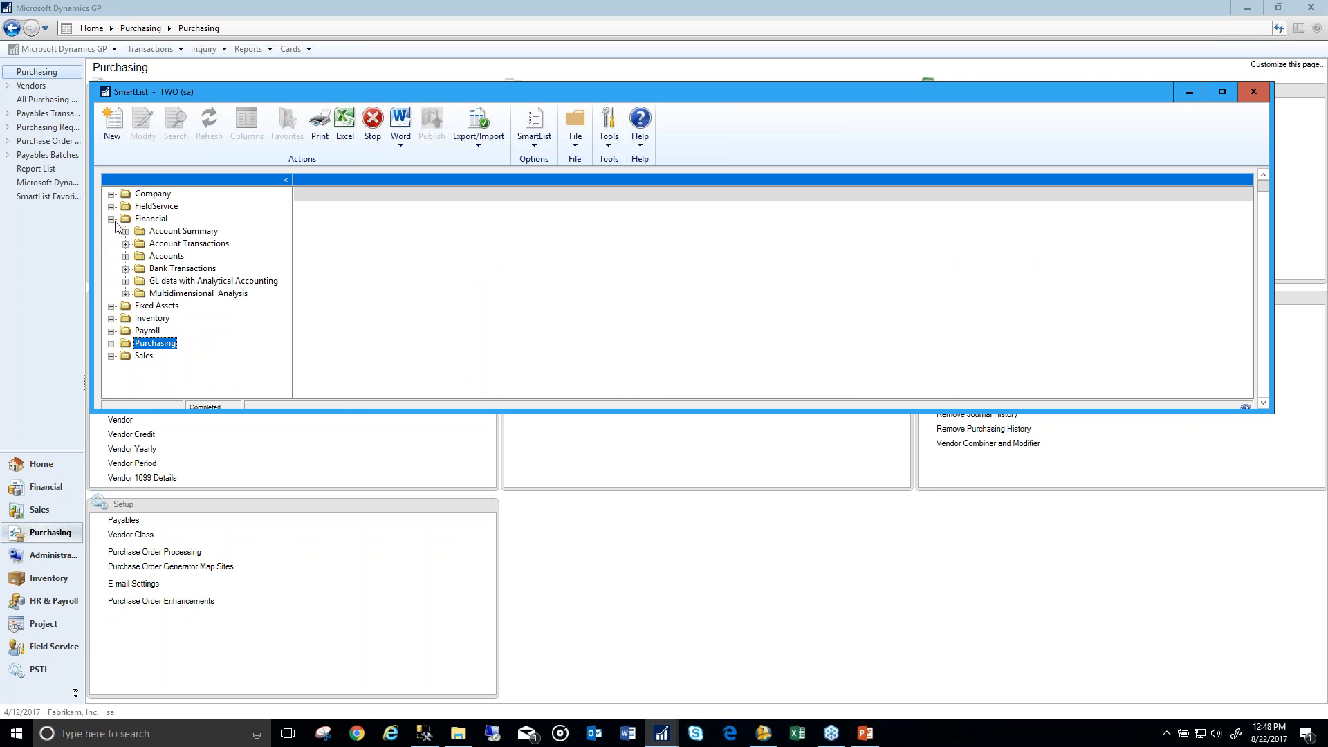
pyautogui.click(127, 257)
pyautogui.click(166, 269)
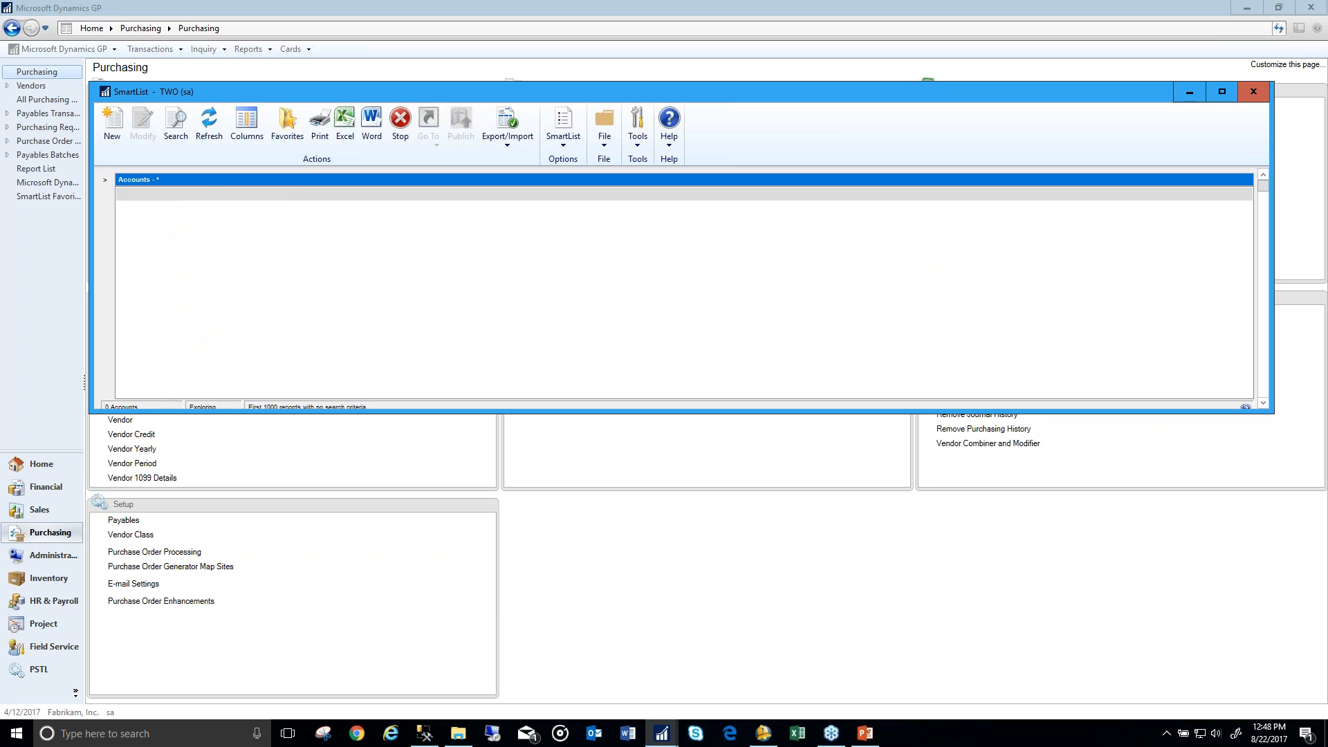
# Step: Start a new SmartList in SmartList Designer and move its window clear of the Accounts list columns
pyautogui.click(113, 138)
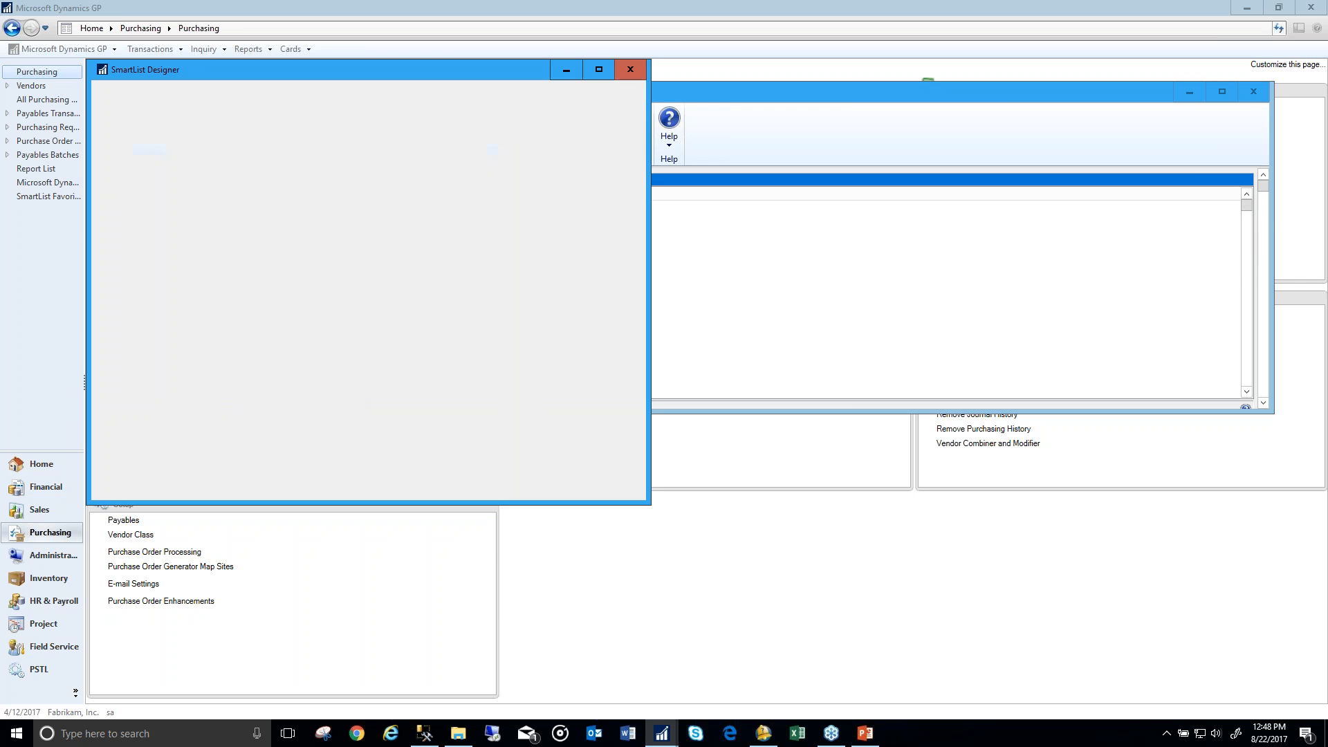
pyautogui.moveTo(300, 66); pyautogui.dragTo(700, 87)
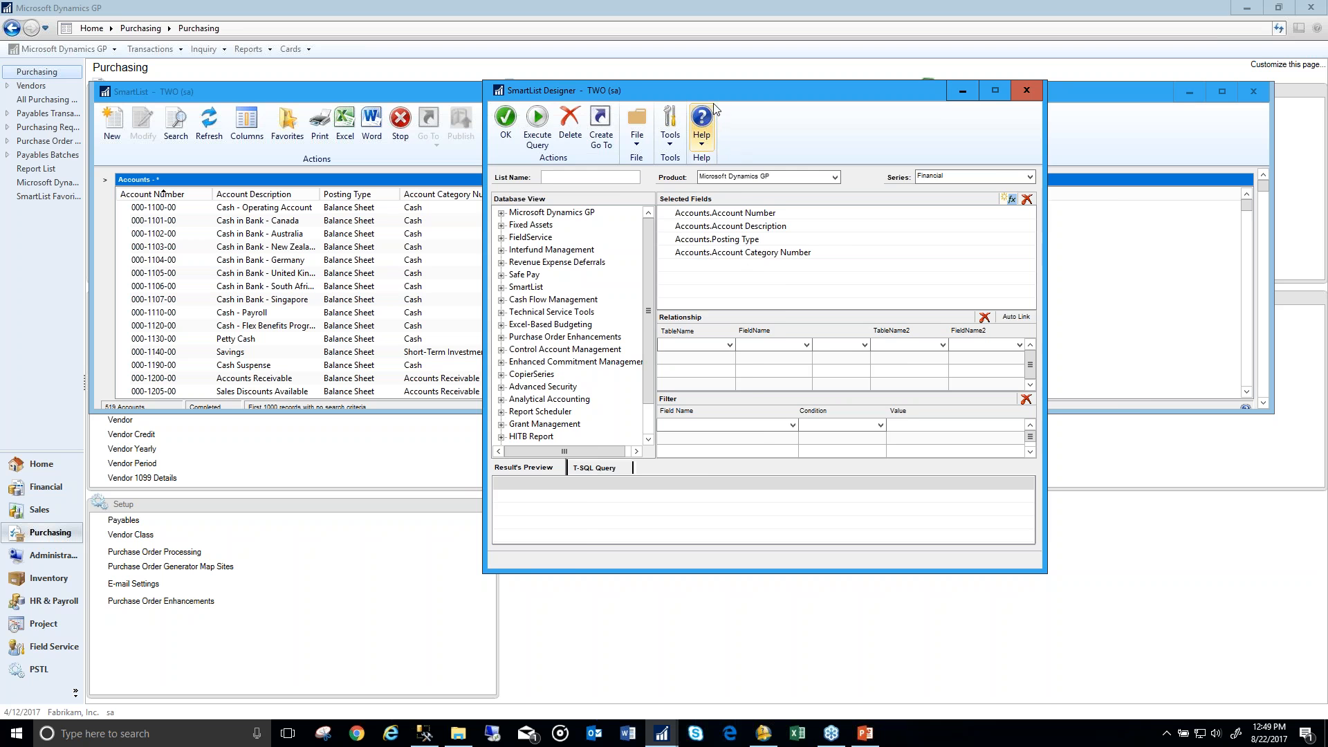
pyautogui.moveTo(722, 94); pyautogui.dragTo(794, 89)
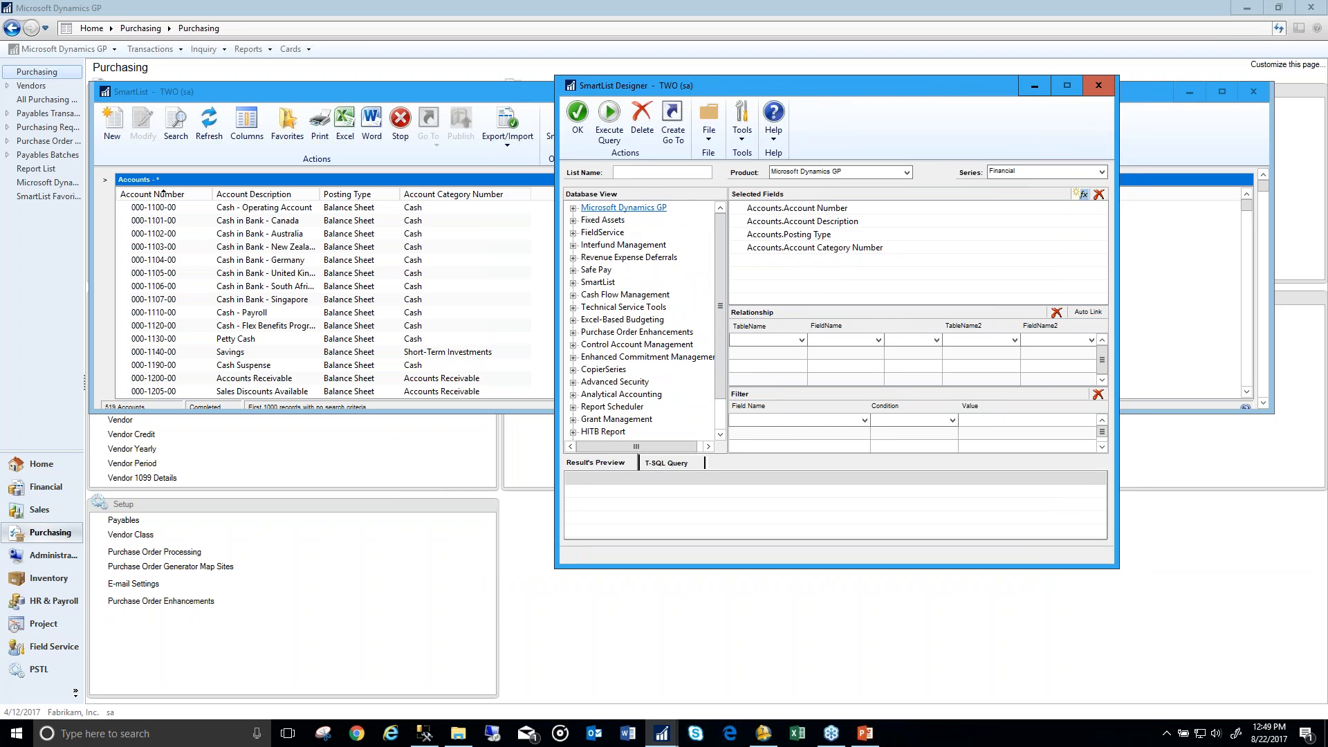
# Step: Add the Active field from the Account Master table, under the Microsoft Dynamics GP Financial tables, to the selected fields
pyautogui.click(574, 209)
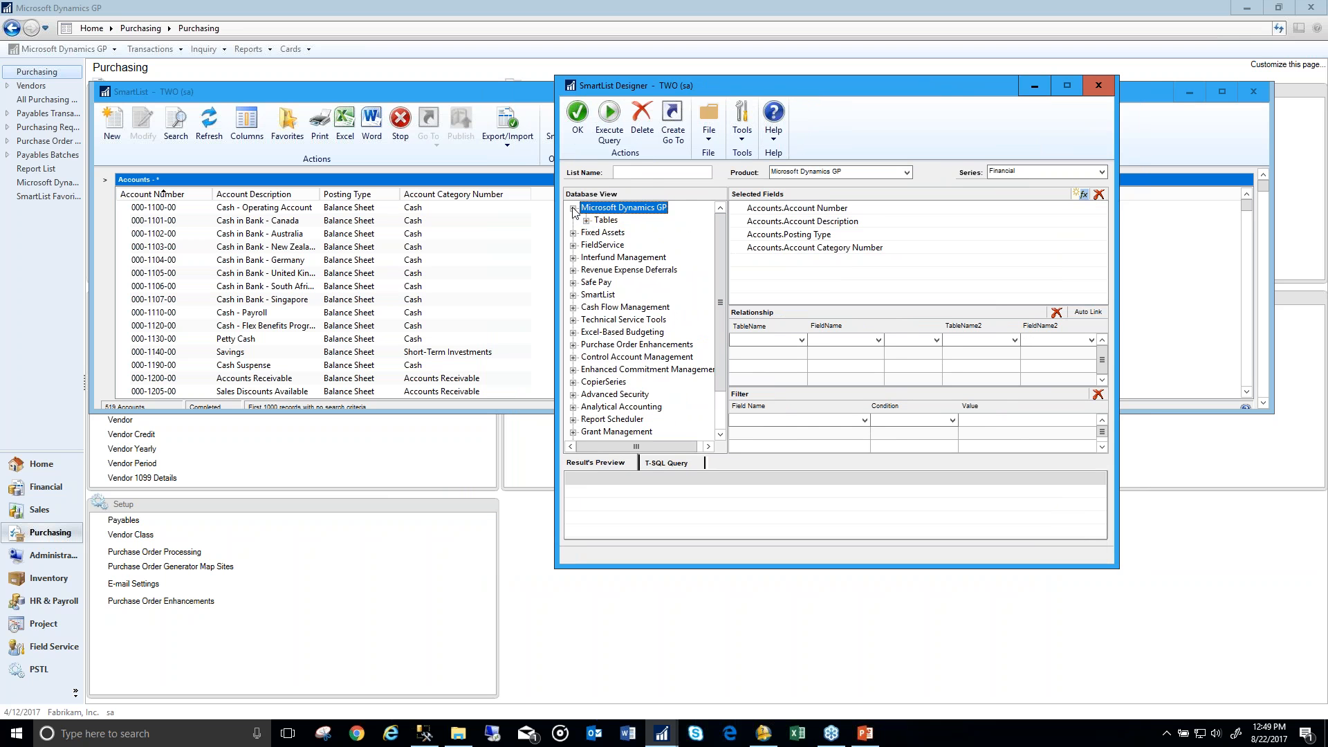
pyautogui.click(587, 221)
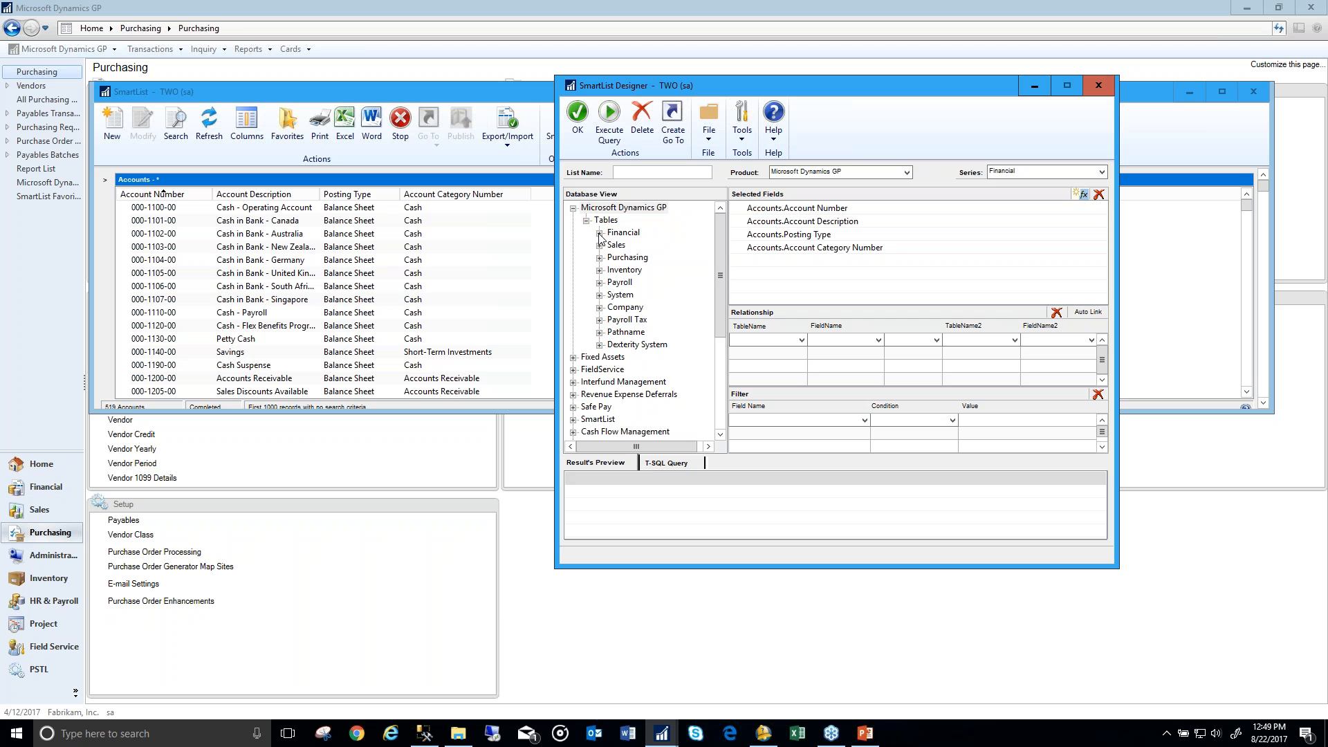
pyautogui.click(599, 233)
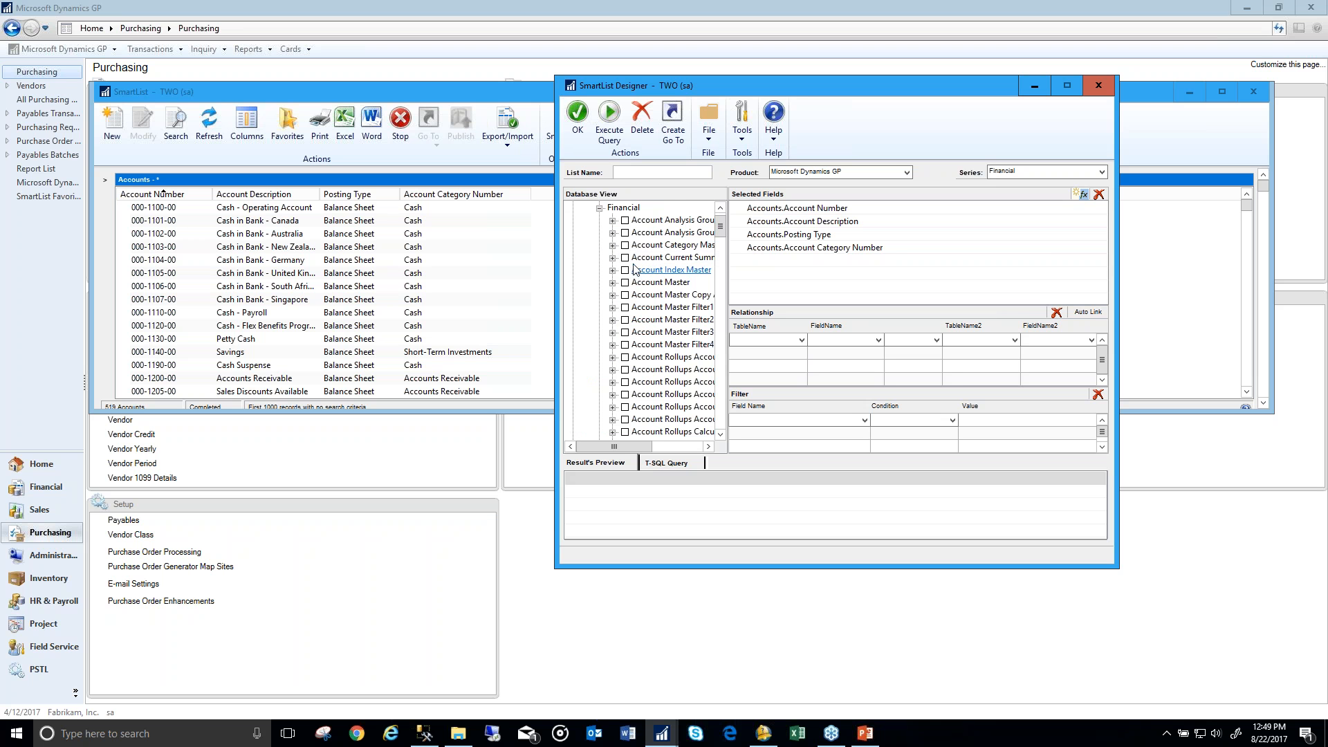
pyautogui.click(613, 282)
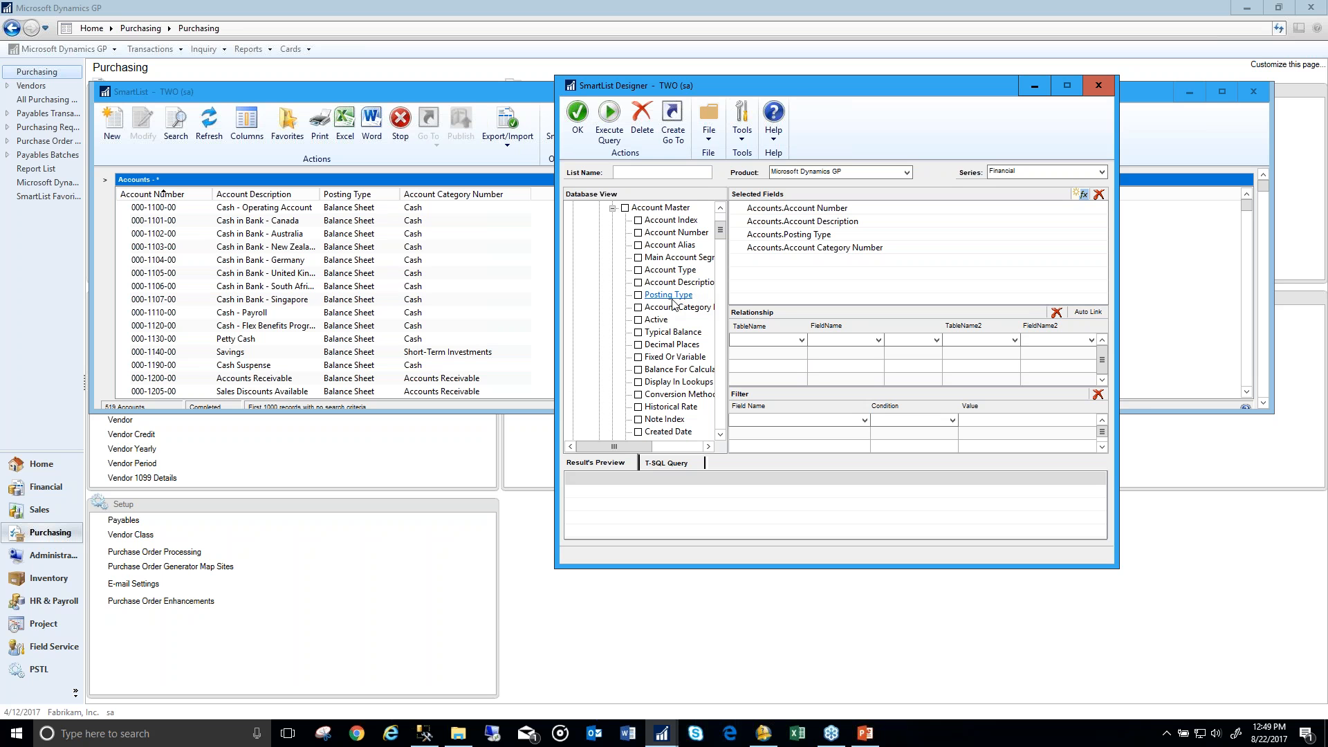
pyautogui.click(639, 320)
# Step: Try to relate Account Master to Accounts with an Inner Join on Account Index, and check the fields available for matching in Accounts
pyautogui.click(801, 340)
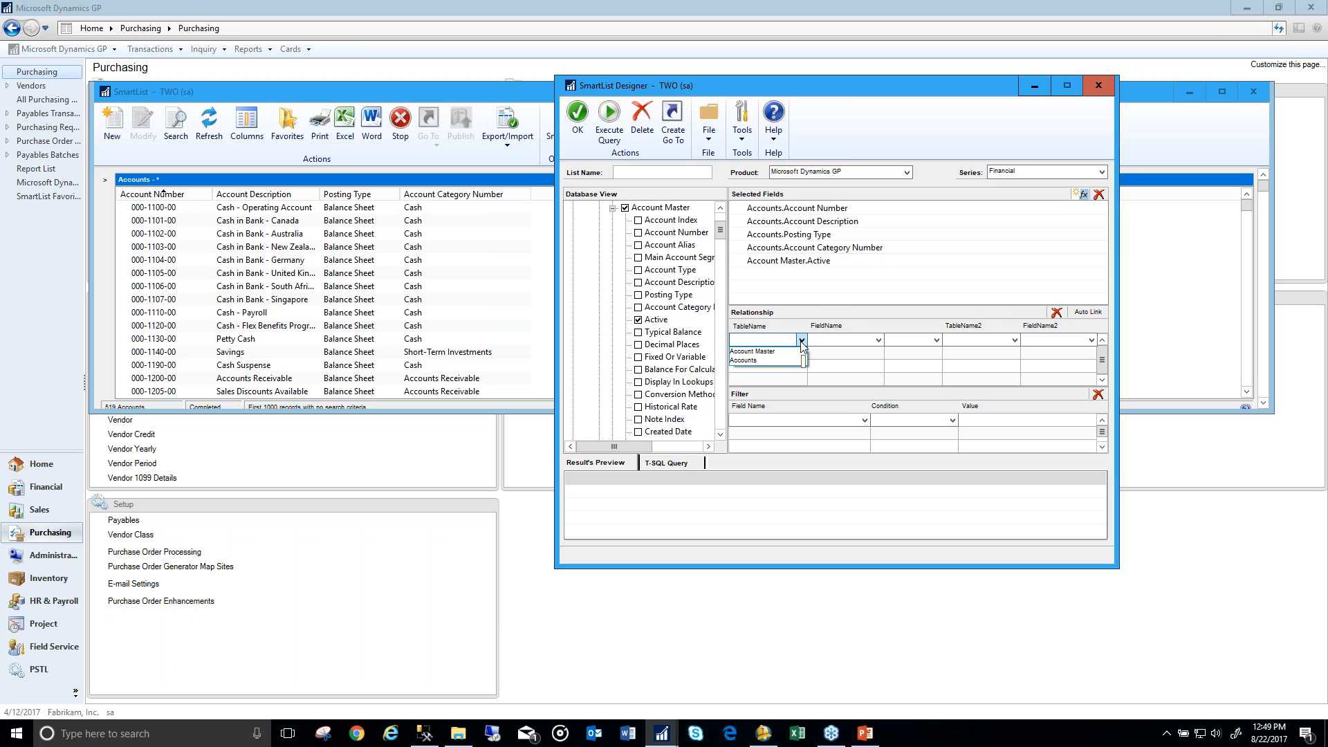
pyautogui.click(789, 353)
pyautogui.click(853, 340)
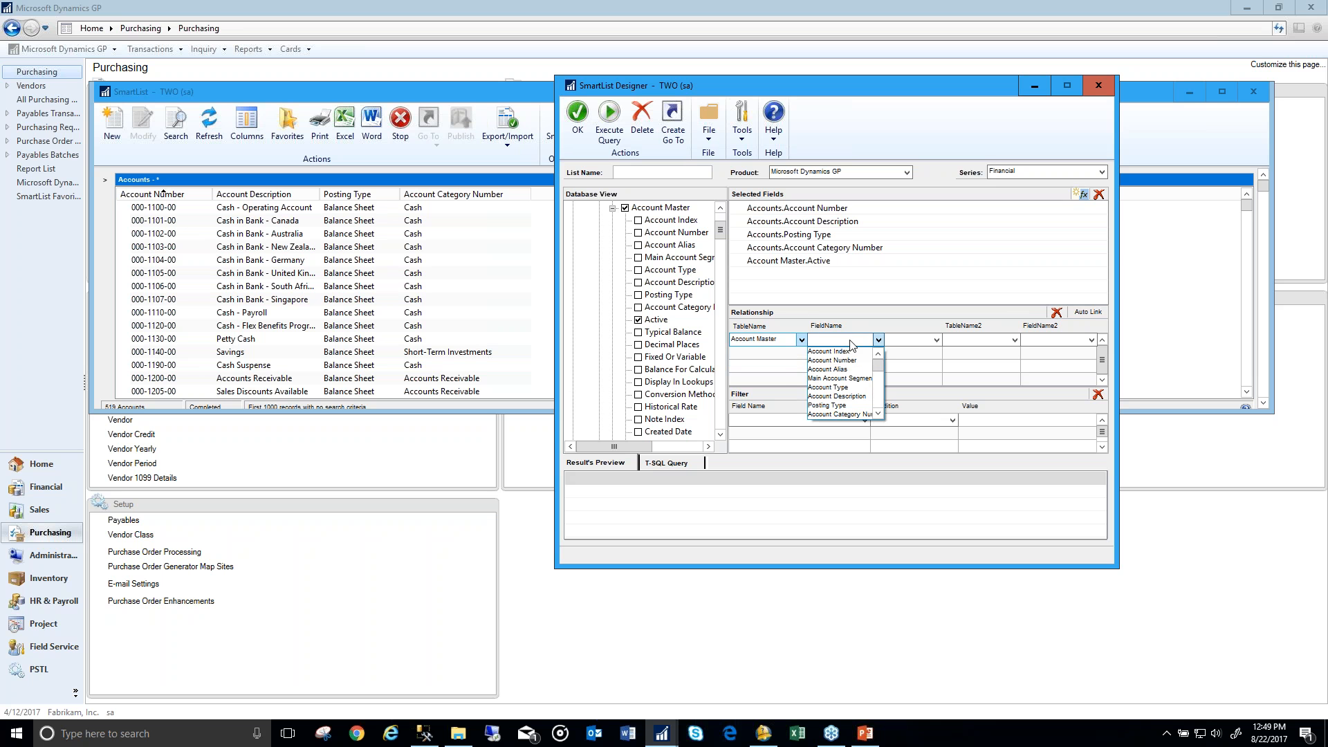
pyautogui.click(853, 351)
pyautogui.click(939, 343)
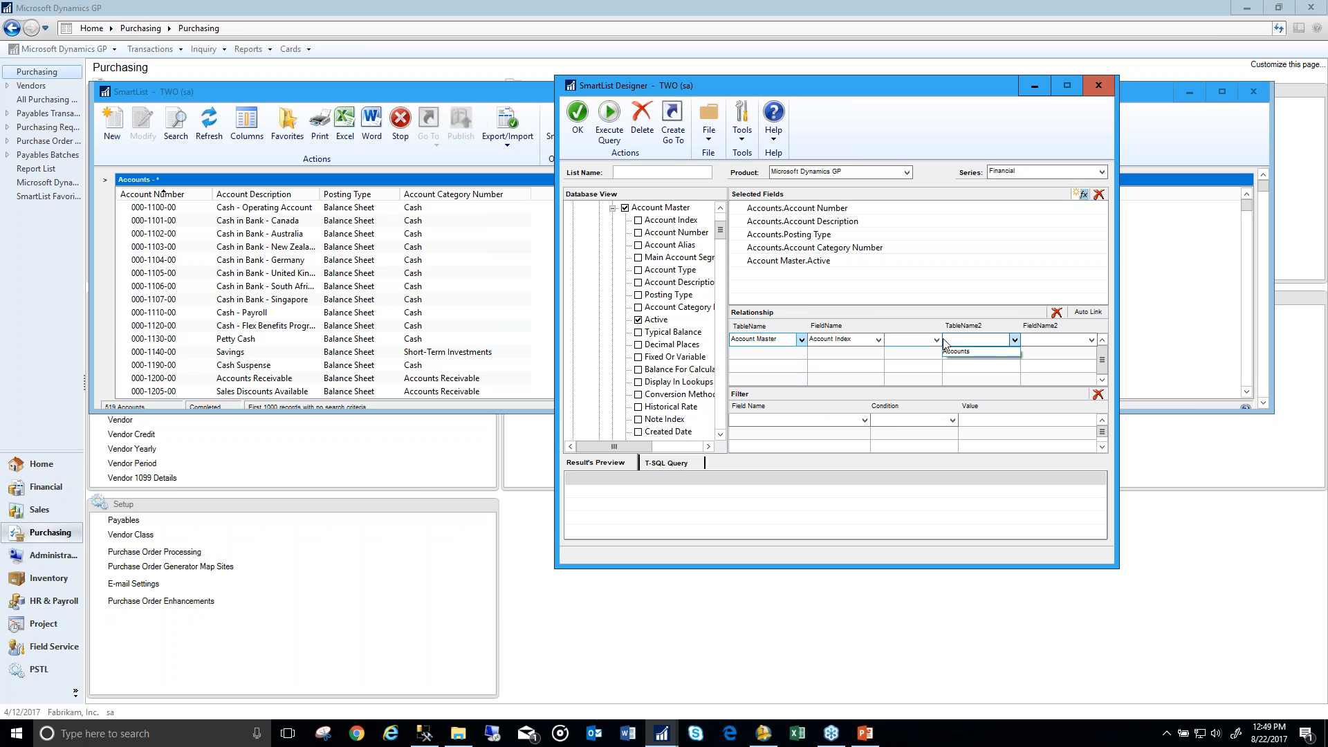
pyautogui.click(936, 340)
pyautogui.click(937, 341)
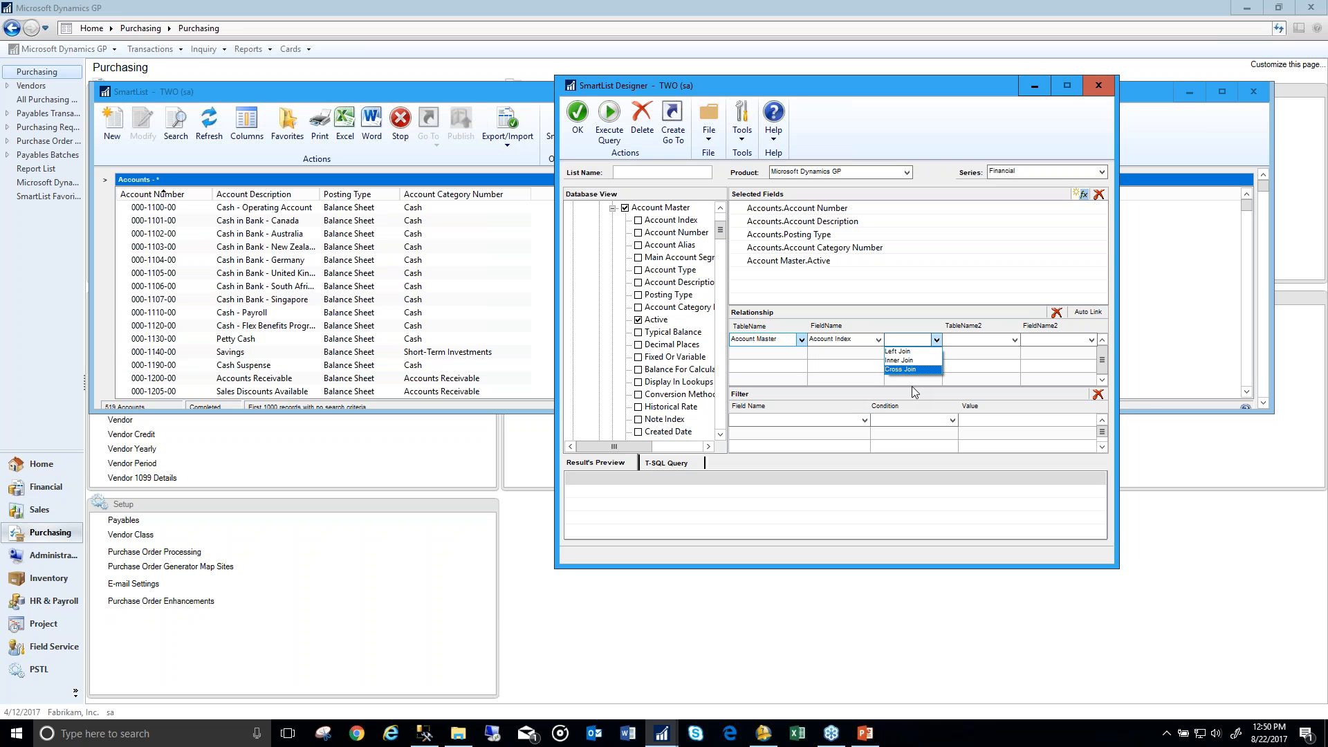
pyautogui.click(899, 361)
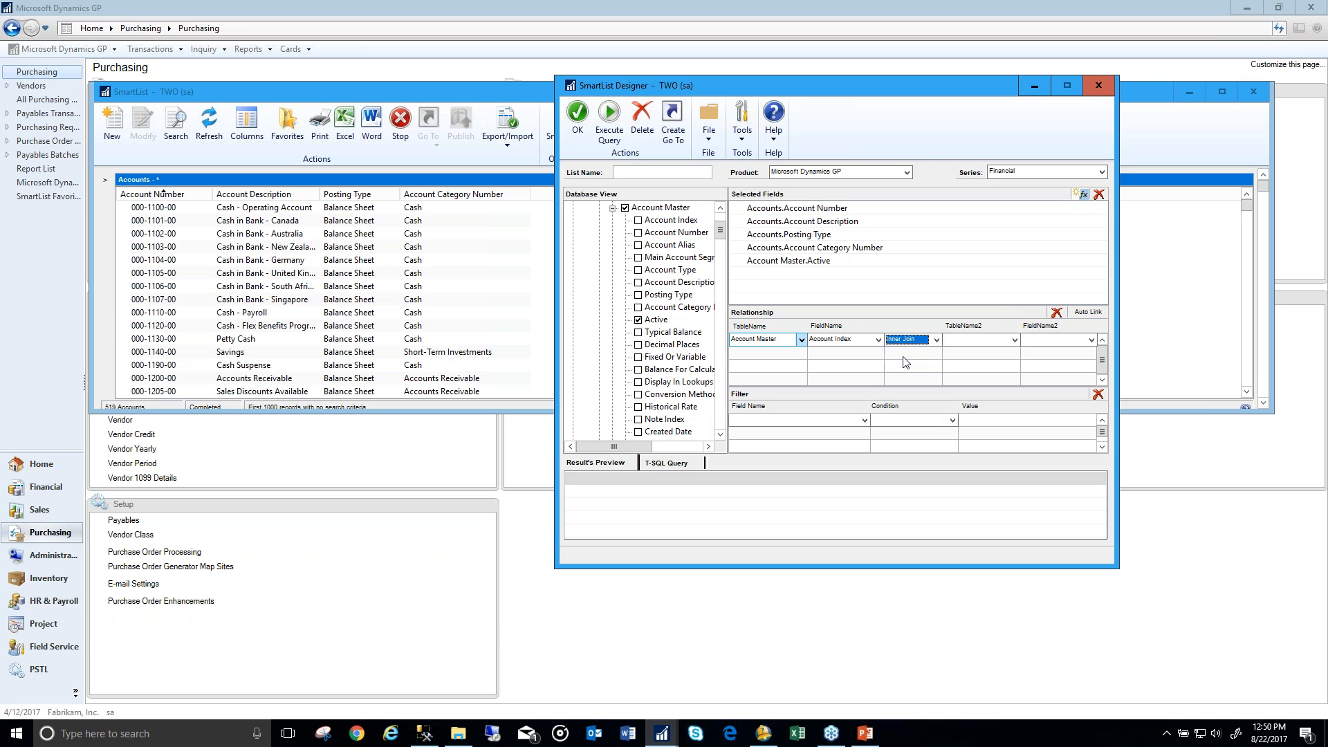
pyautogui.click(1015, 342)
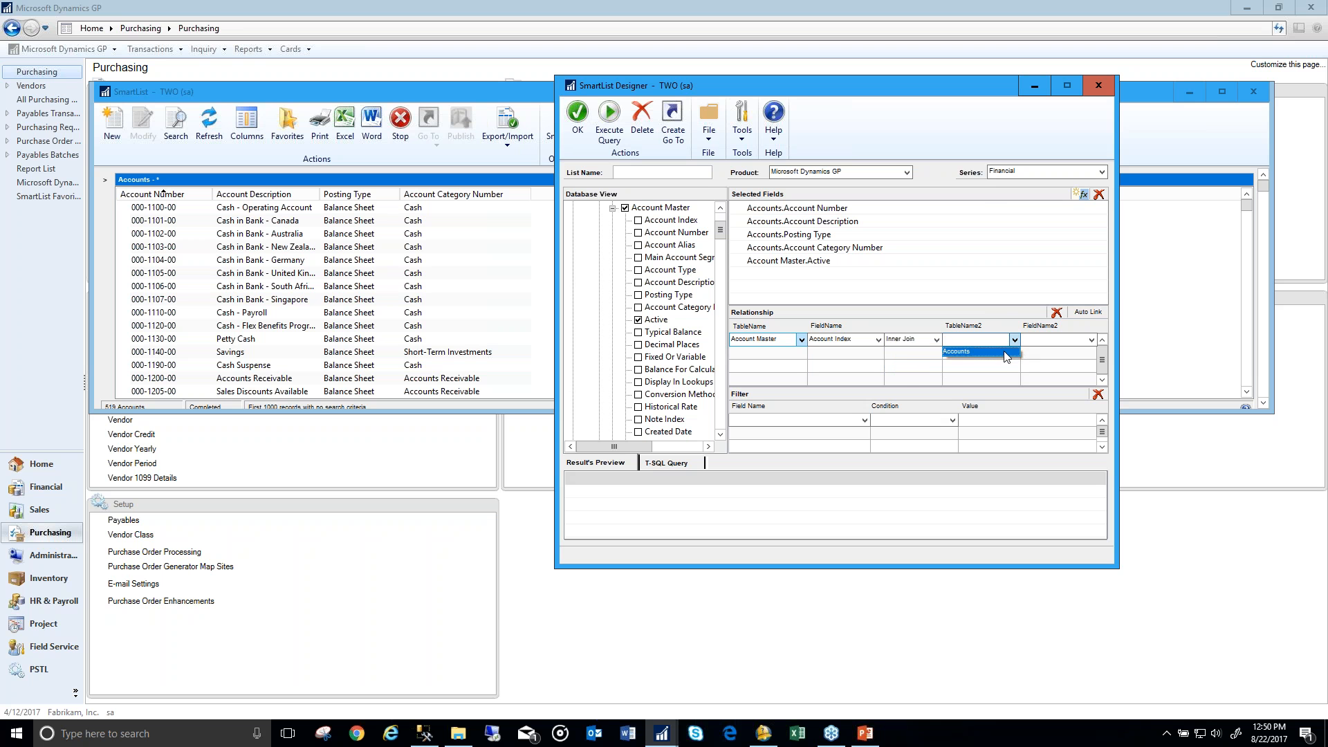
pyautogui.click(1014, 355)
pyautogui.click(1092, 341)
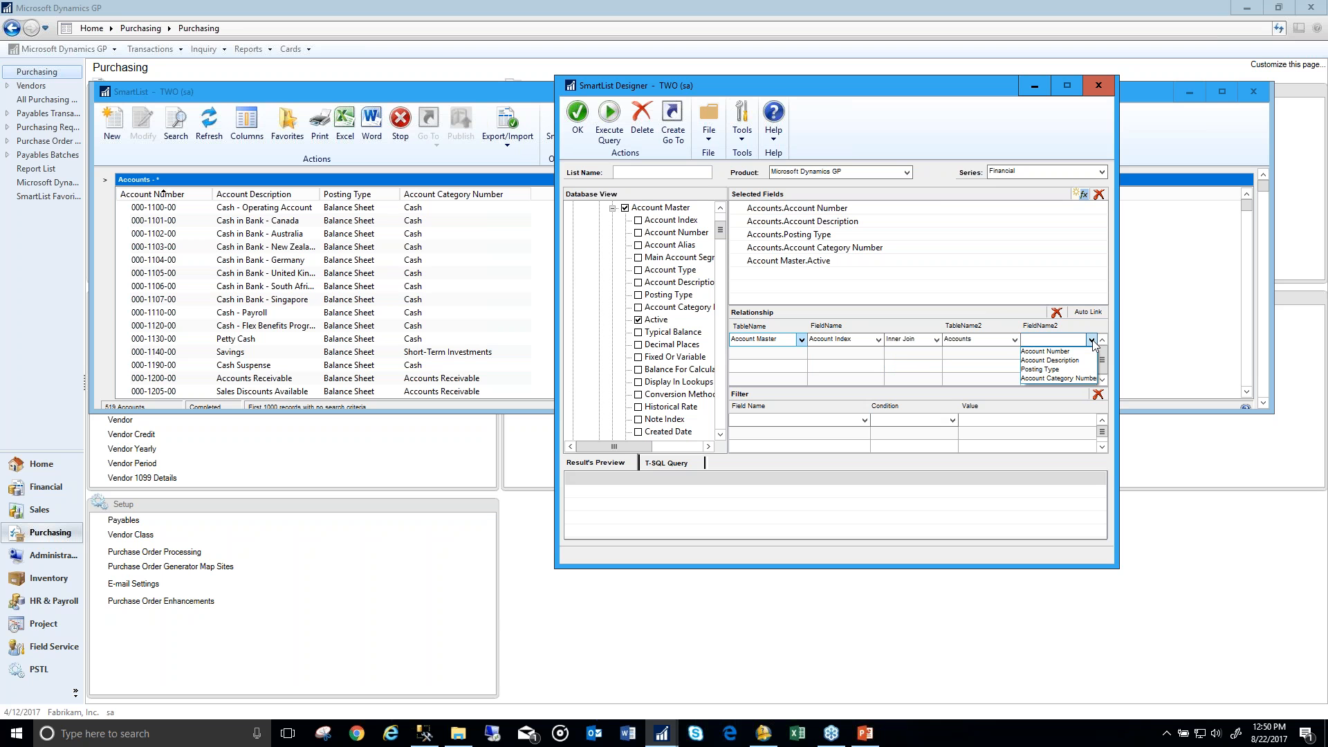
# Step: Abandon the incomplete Account Master to Accounts join and delete its relationship row
pyautogui.click(969, 385)
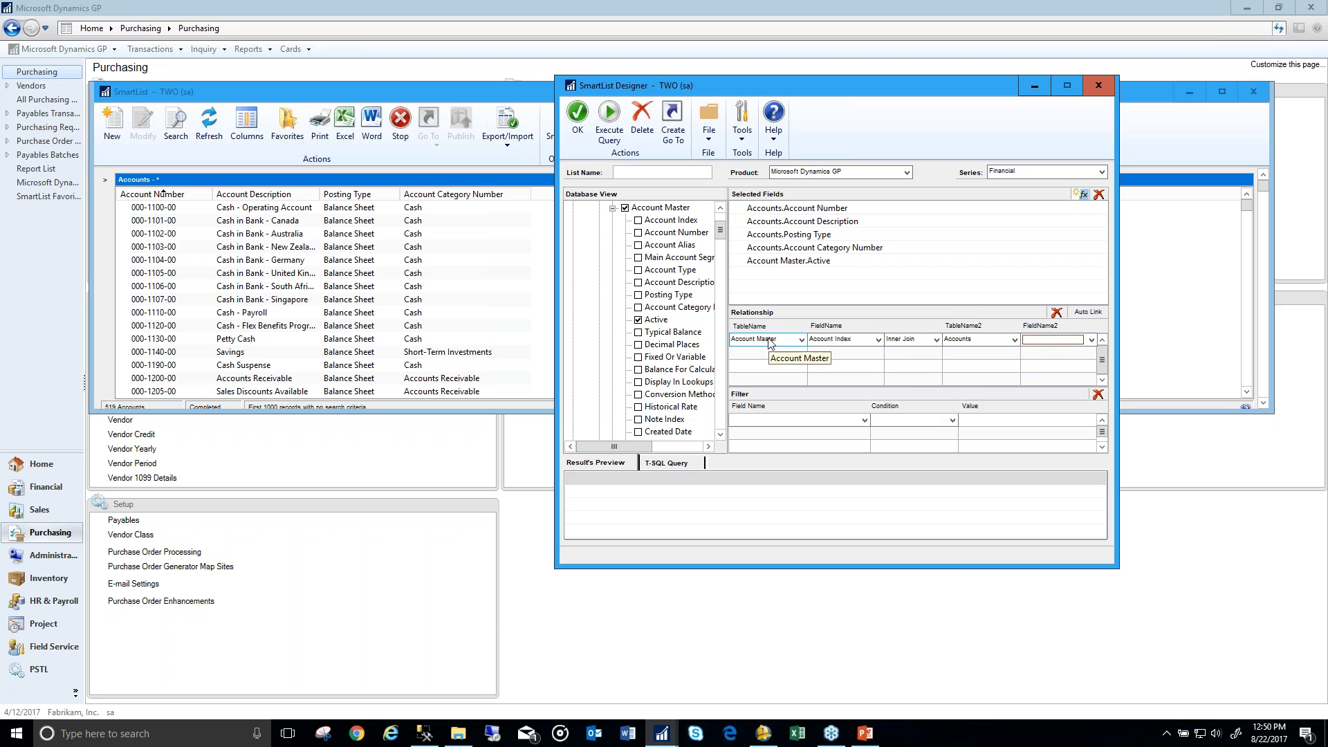
pyautogui.moveTo(720, 227); pyautogui.dragTo(719, 220)
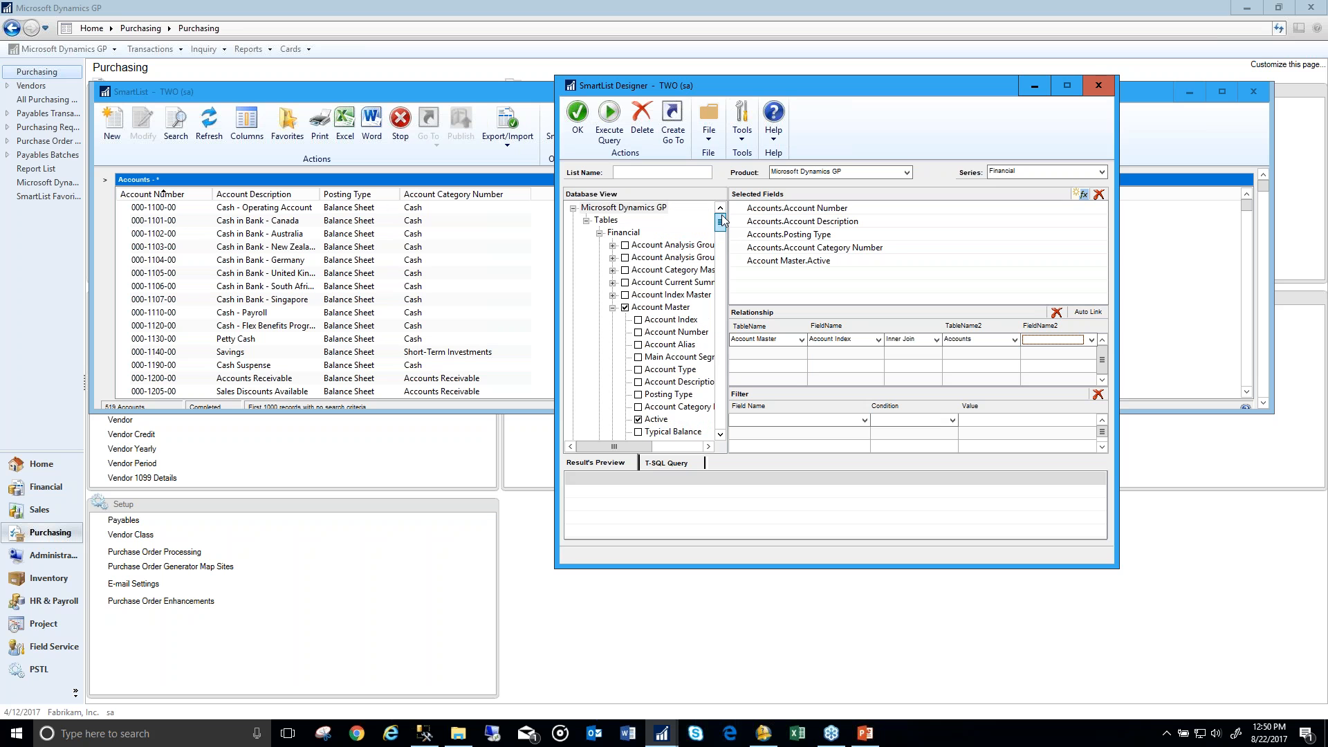
pyautogui.click(612, 312)
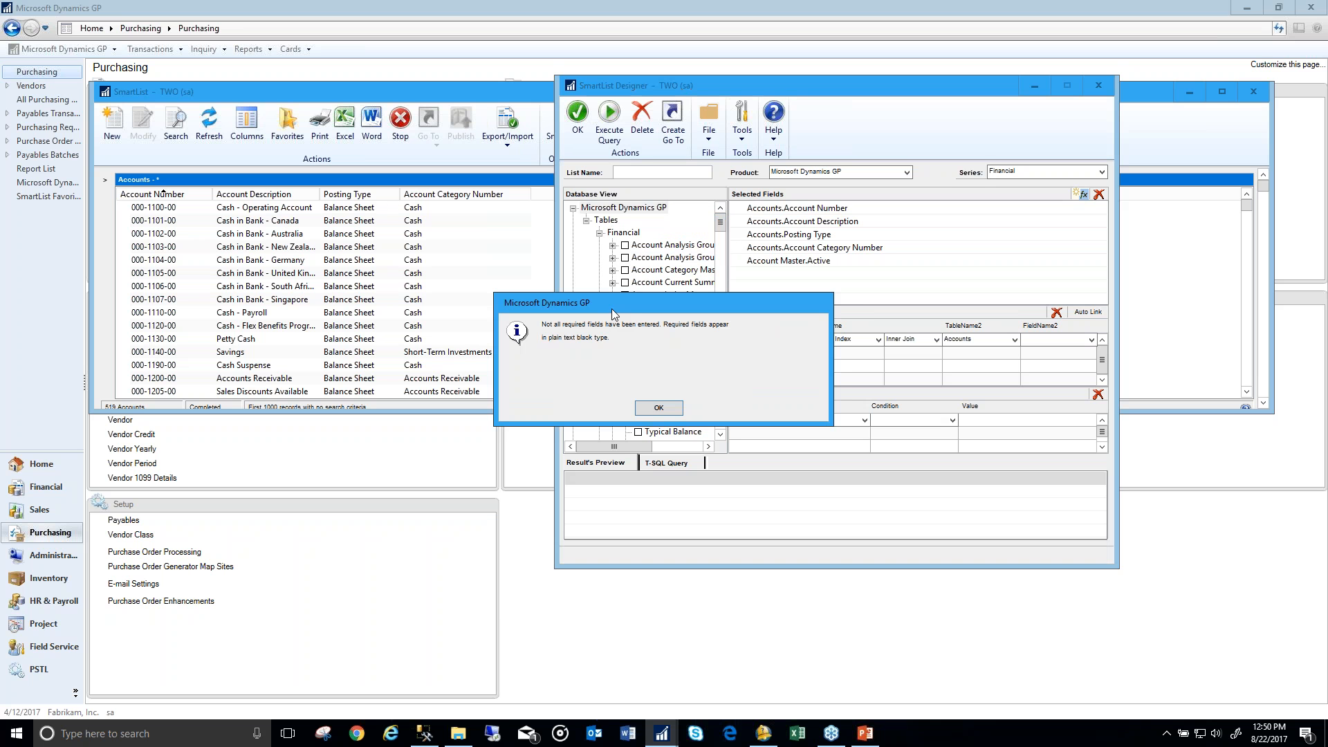
pyautogui.click(655, 410)
pyautogui.click(775, 270)
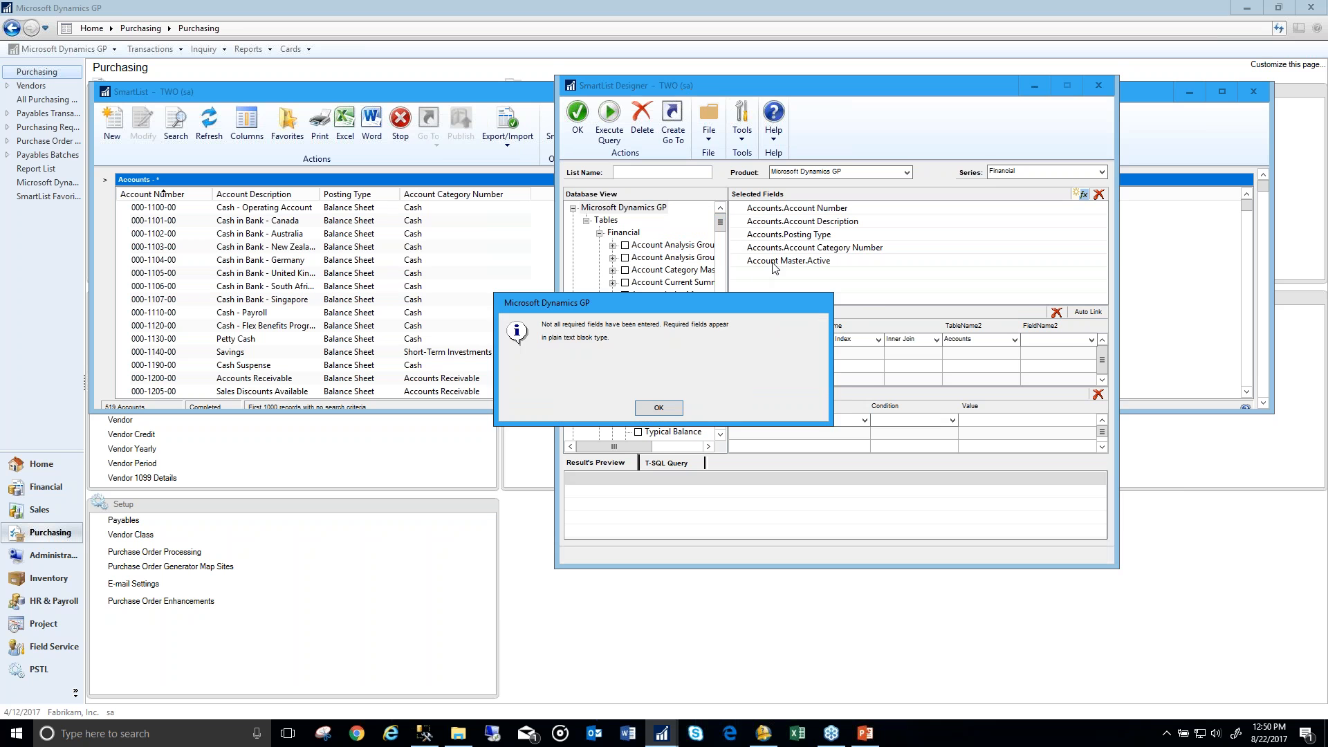
pyautogui.click(660, 404)
pyautogui.click(1056, 313)
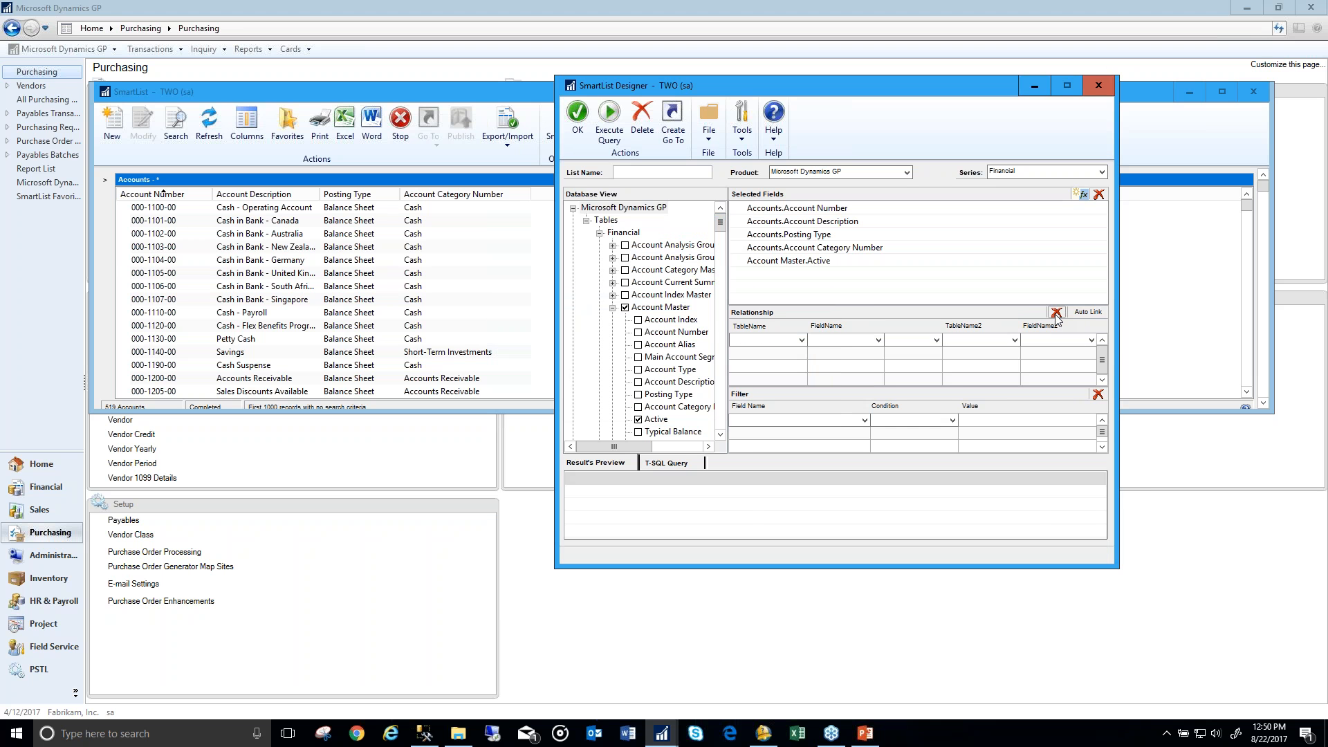
# Step: Deselect the Account Master table to remove its Active field, and collapse the Microsoft Dynamics GP tables
pyautogui.click(772, 263)
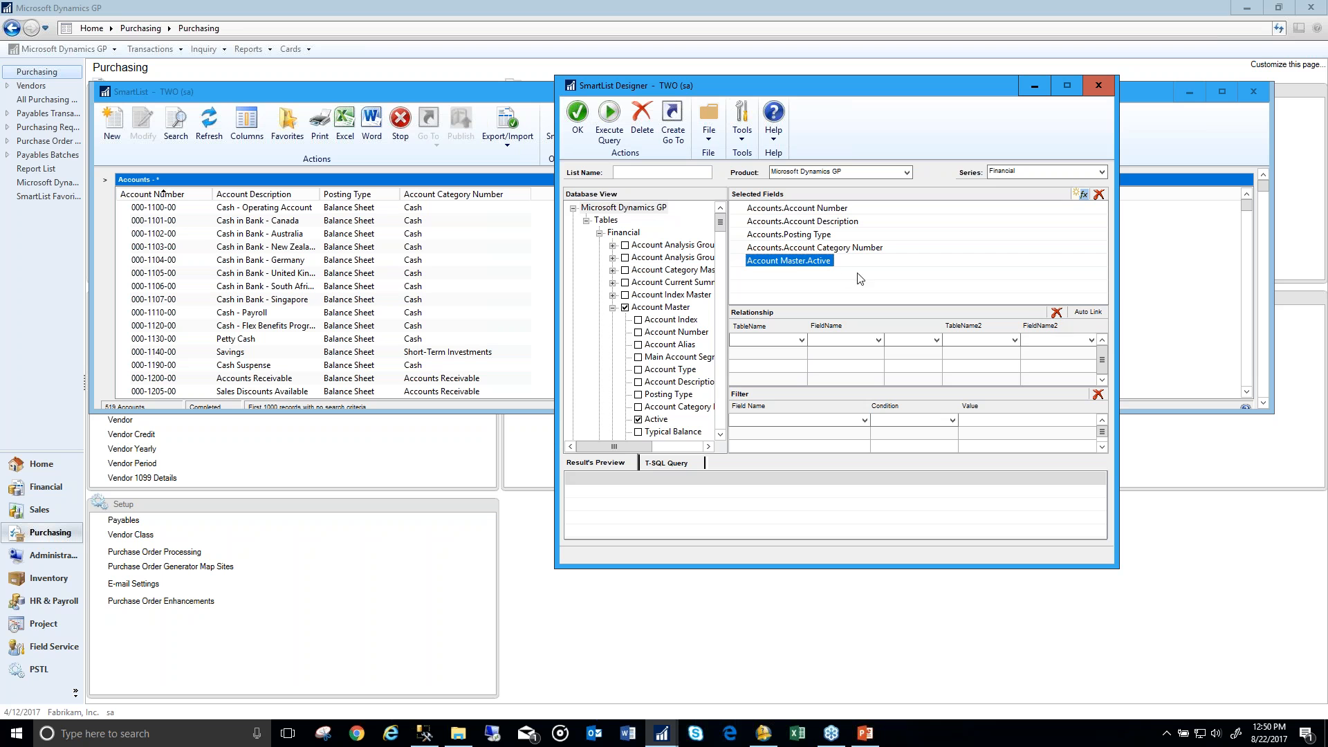
pyautogui.click(625, 307)
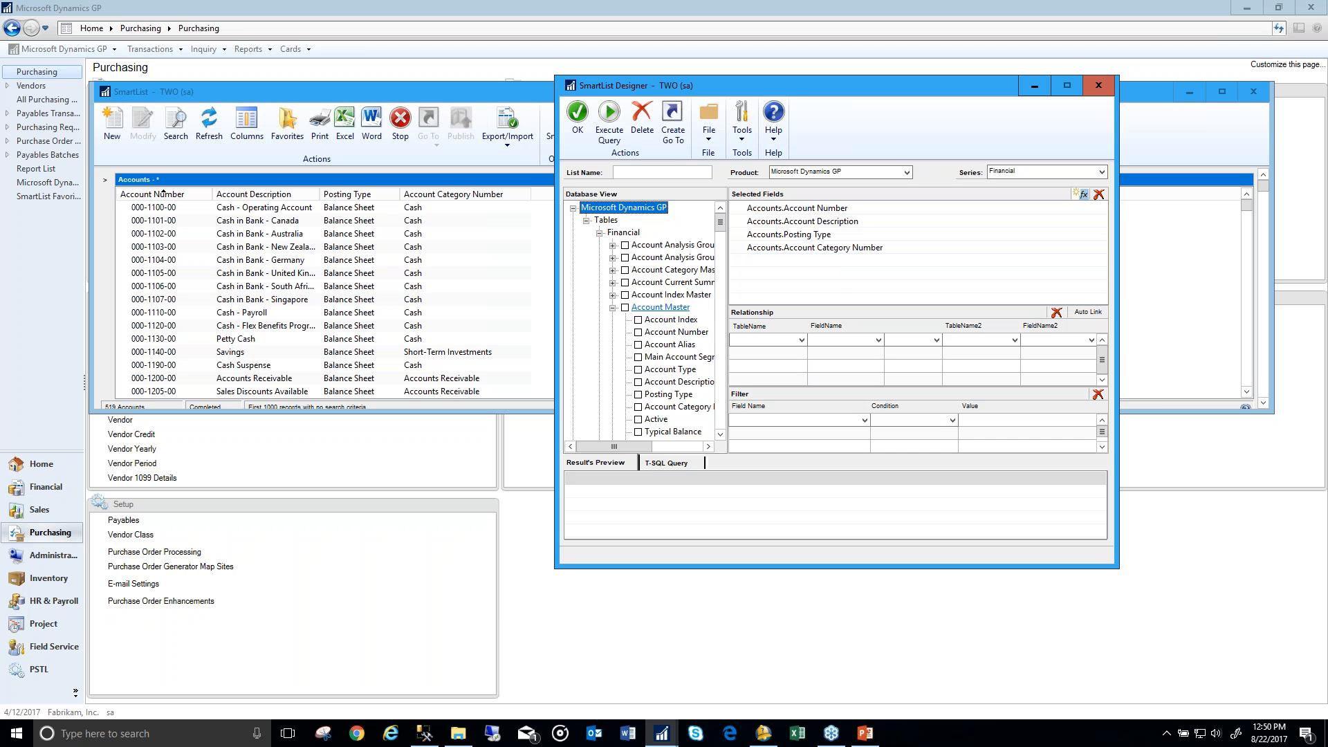
pyautogui.click(612, 307)
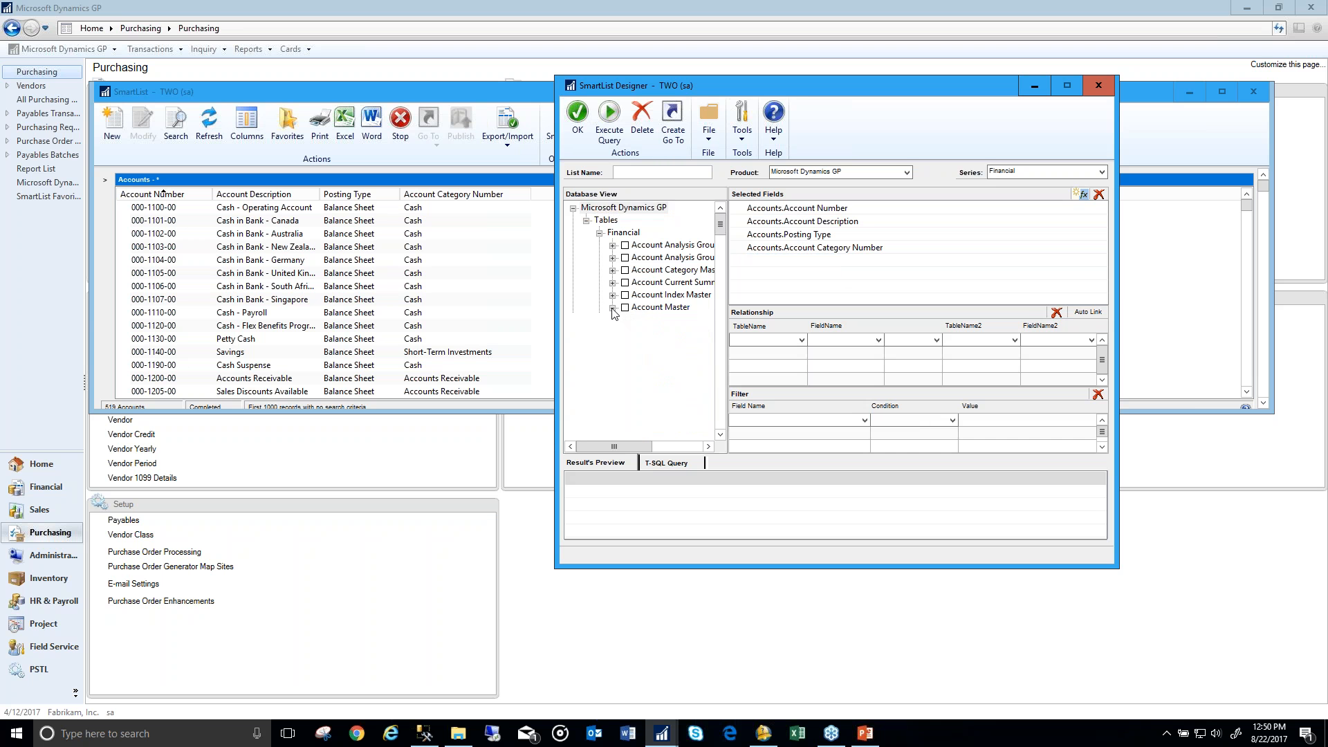
pyautogui.click(586, 220)
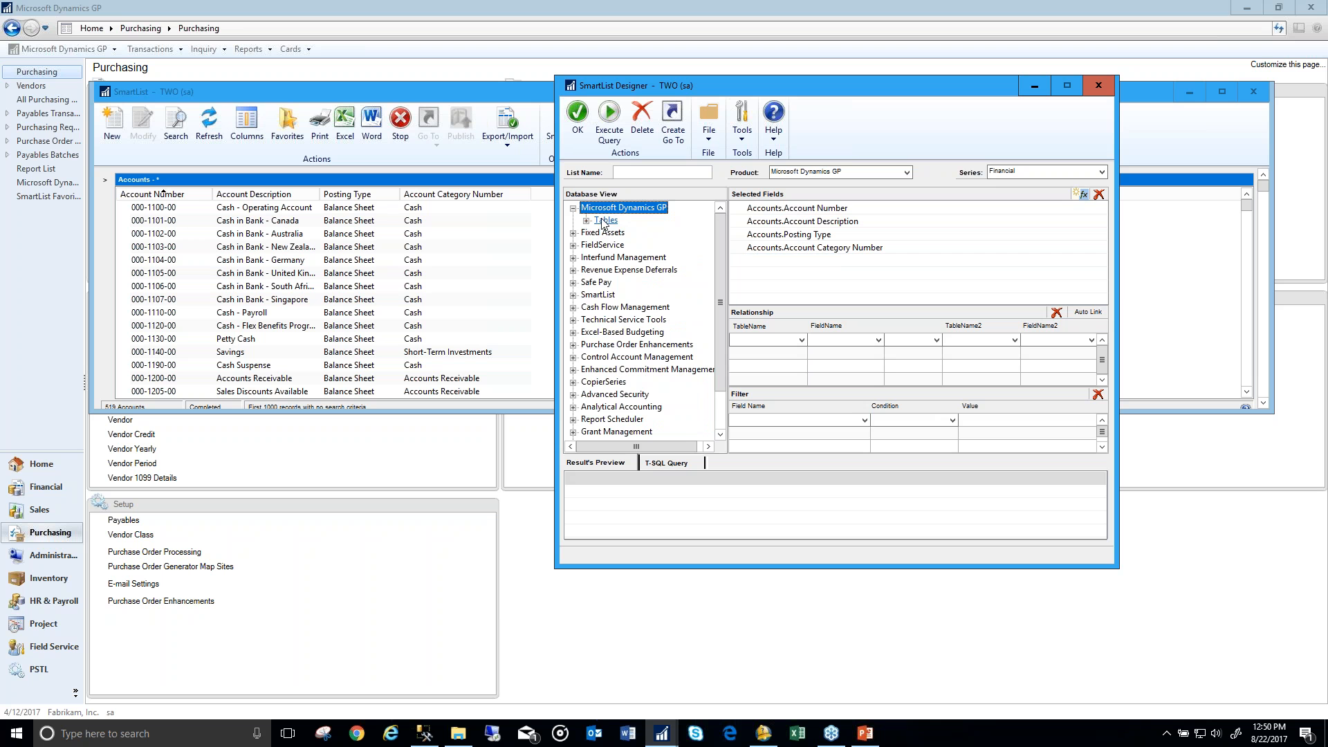
# Step: Delete the Accounts-based SmartList design to clear its selected fields from the designer
pyautogui.moveTo(721, 278); pyautogui.dragTo(724, 373)
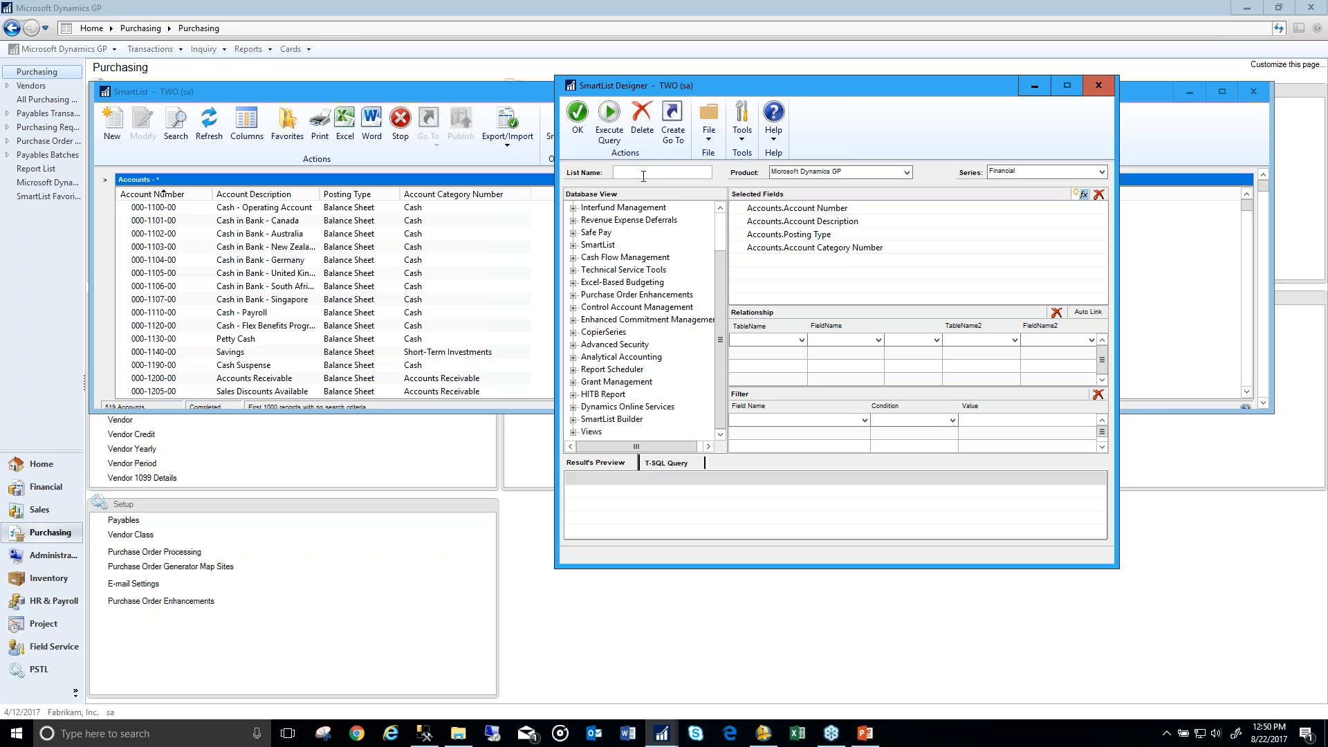
pyautogui.click(754, 210)
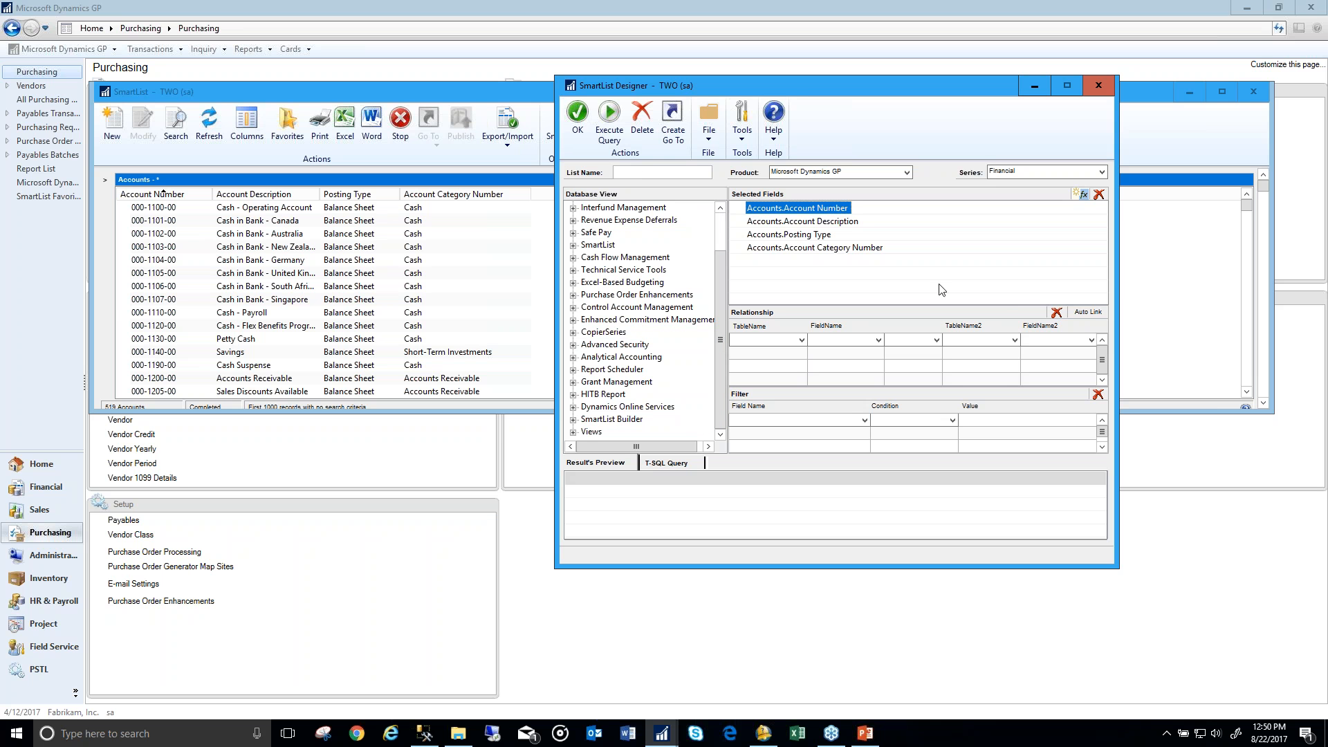
pyautogui.click(649, 121)
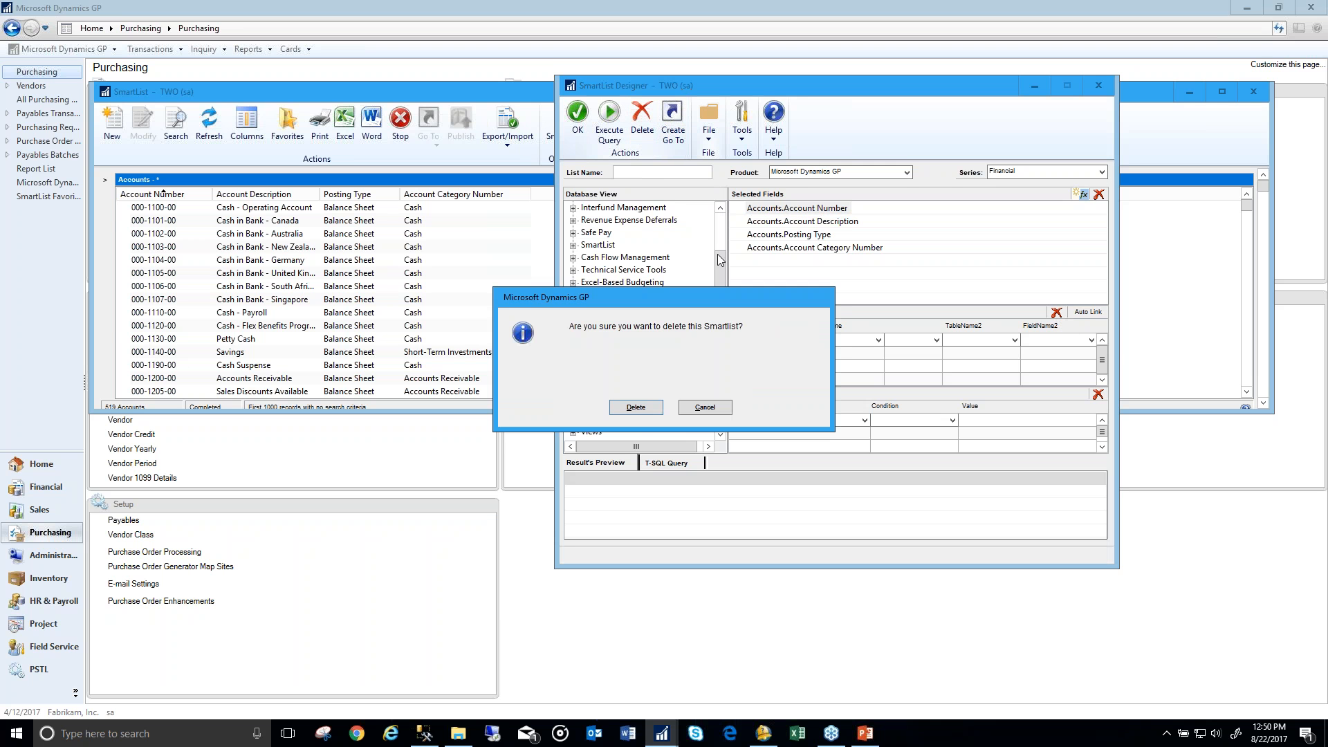
pyautogui.click(635, 407)
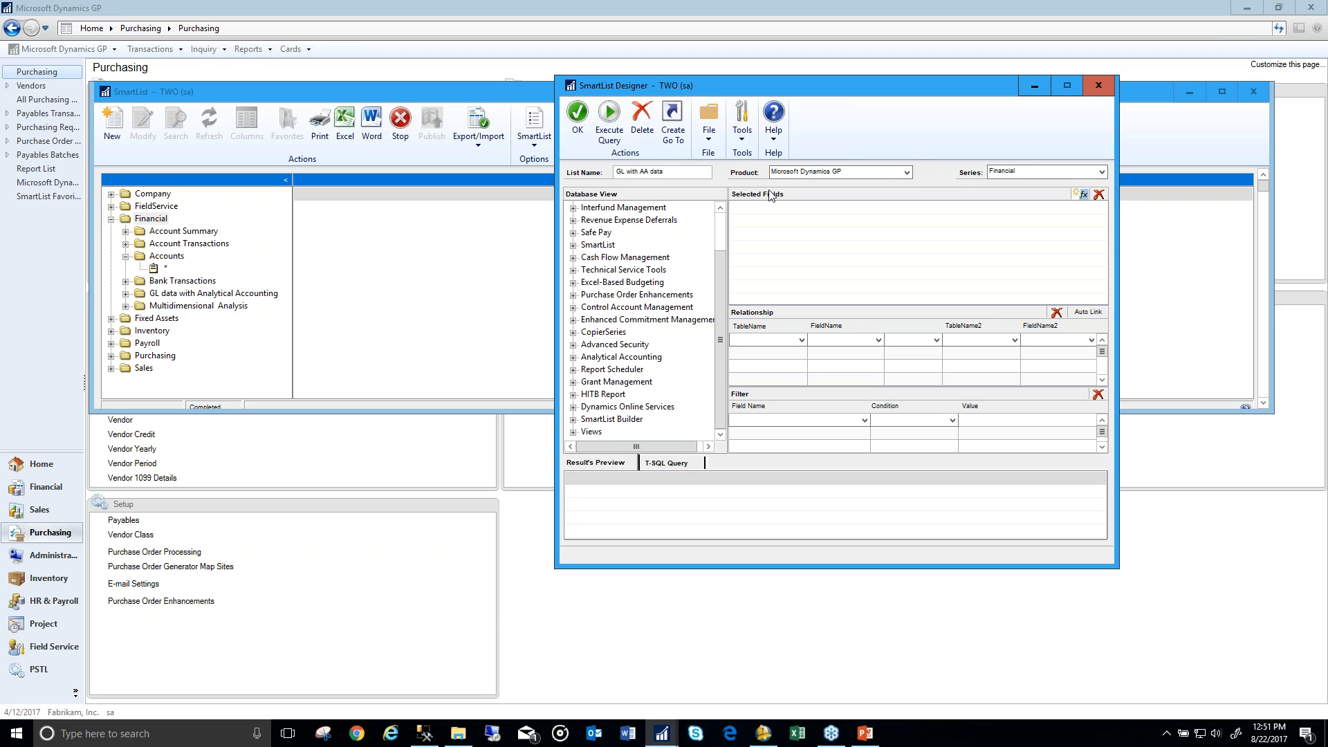
# Step: Define the new list as GL with AA data, with product Microsoft Dynamics GP and series Financial
pyautogui.click(1027, 172)
pyautogui.click(1029, 170)
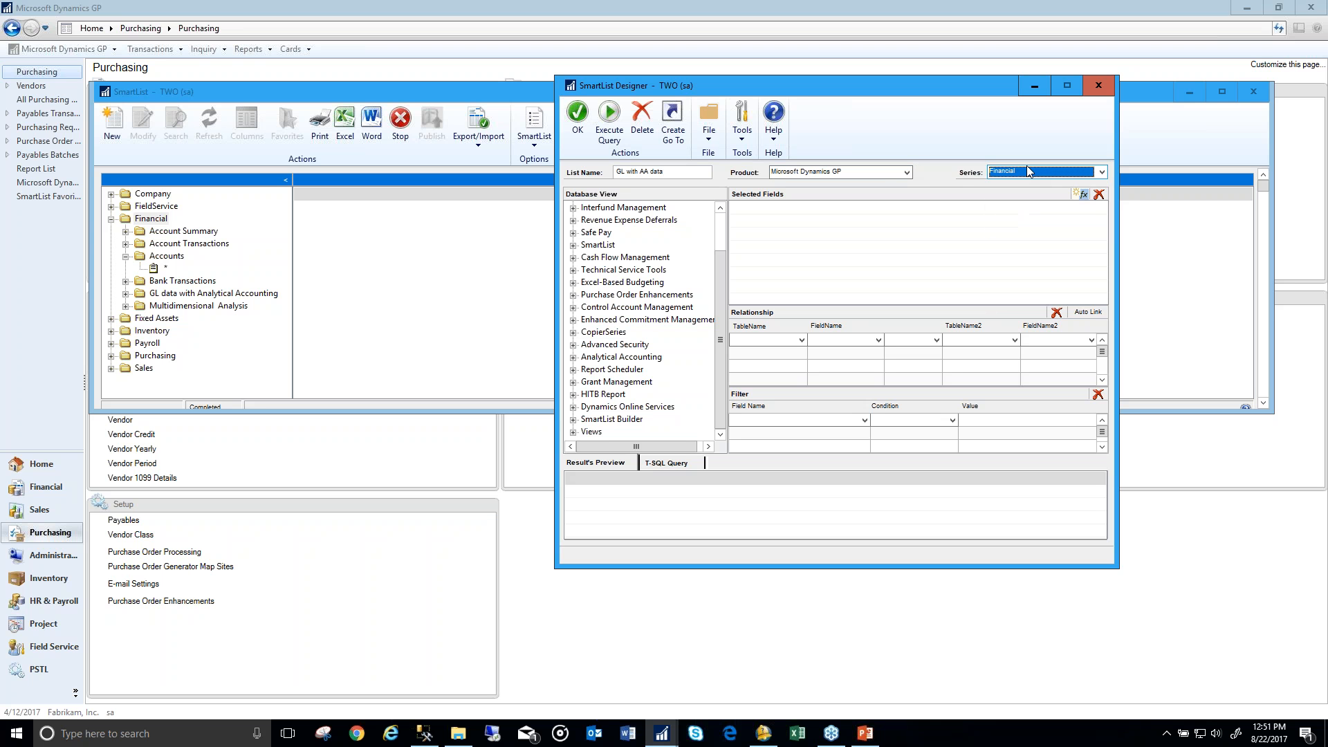
pyautogui.click(889, 176)
pyautogui.click(889, 177)
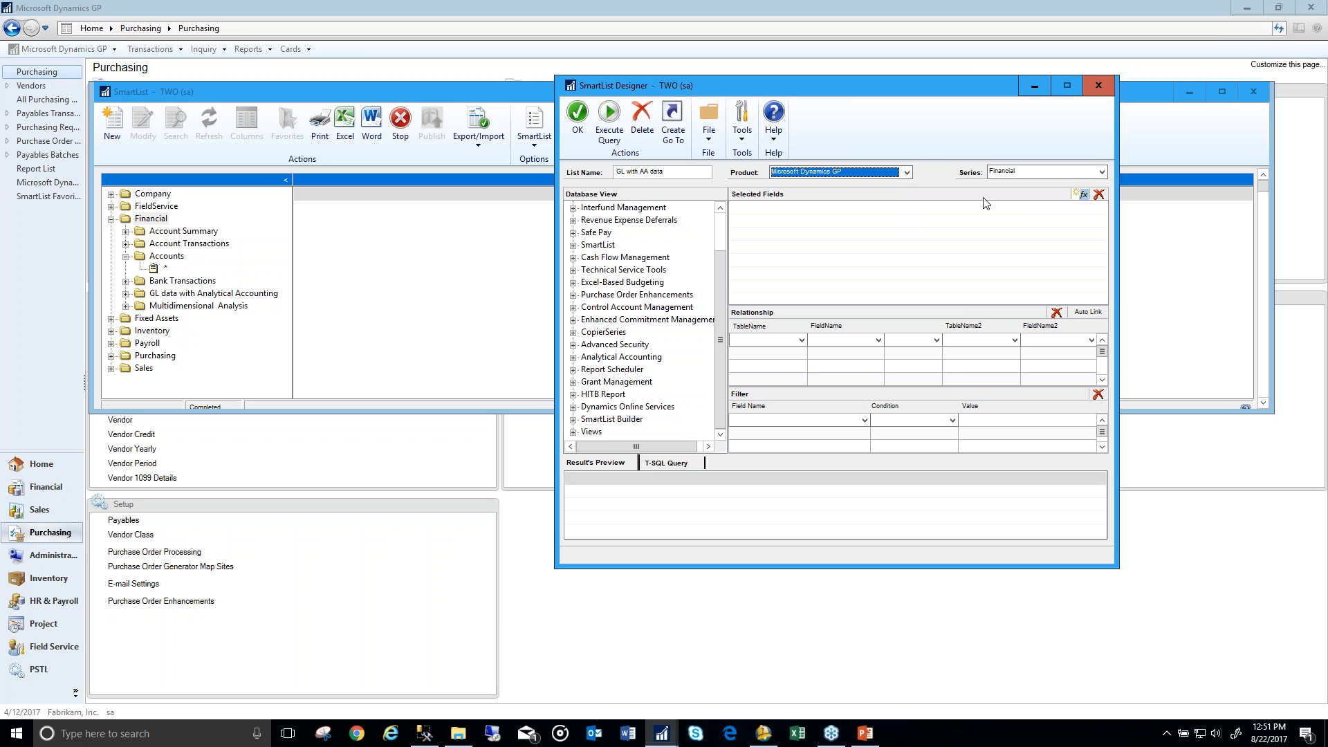
pyautogui.press('Tab')
pyautogui.press('Tab')
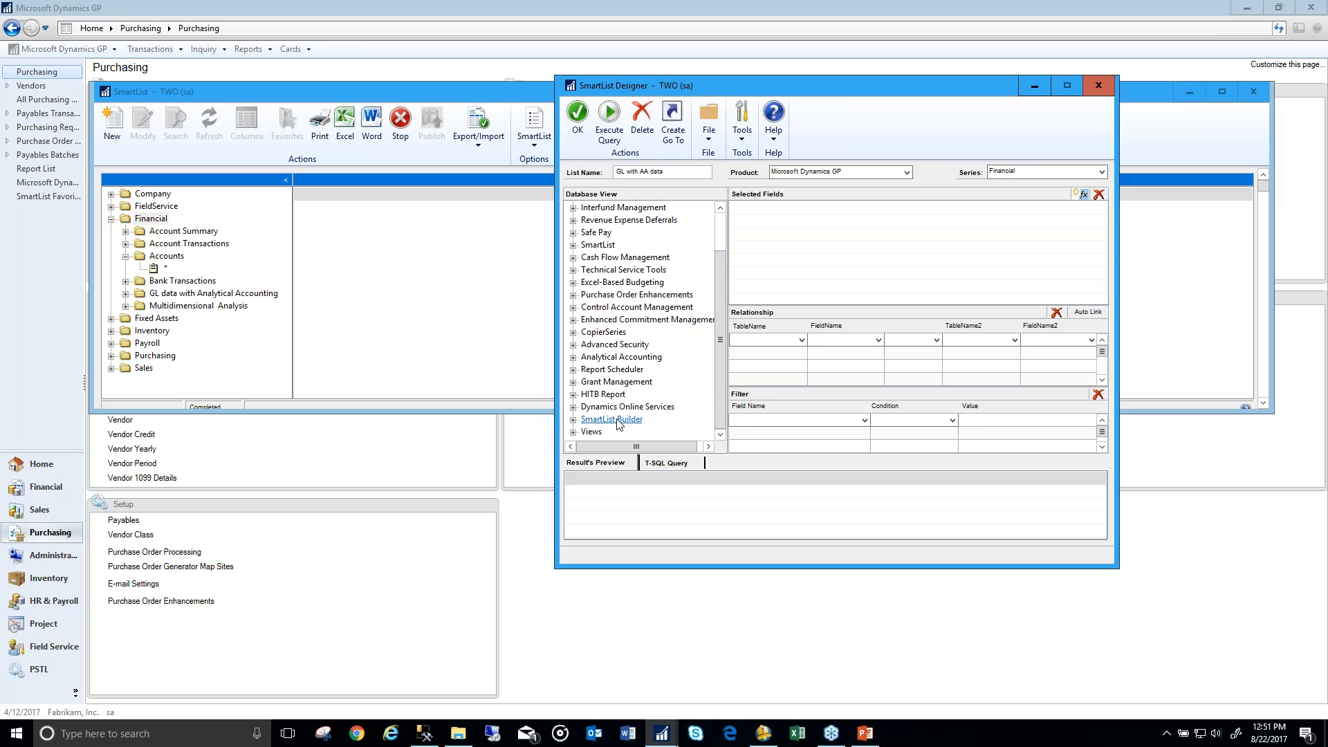
# Step: Add all fields of the AA_GL company view to the list's selected fields
pyautogui.click(573, 432)
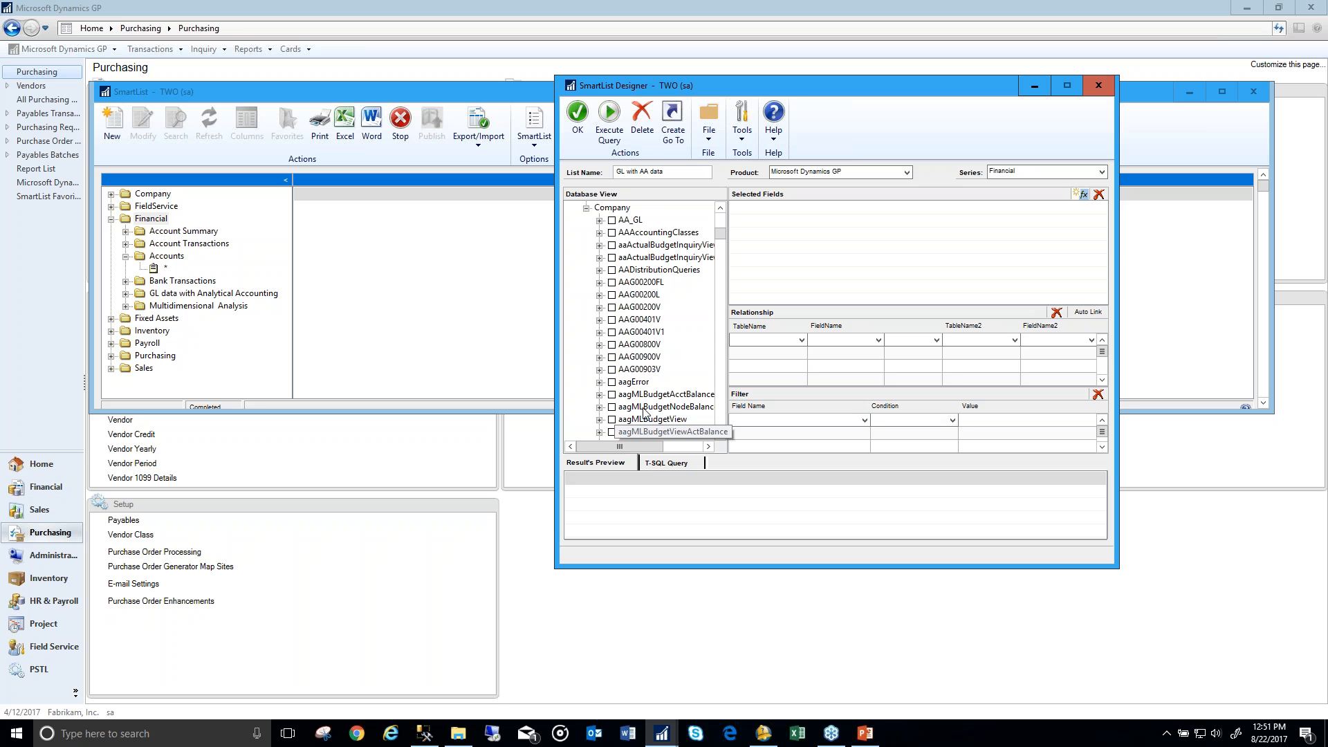
pyautogui.click(599, 220)
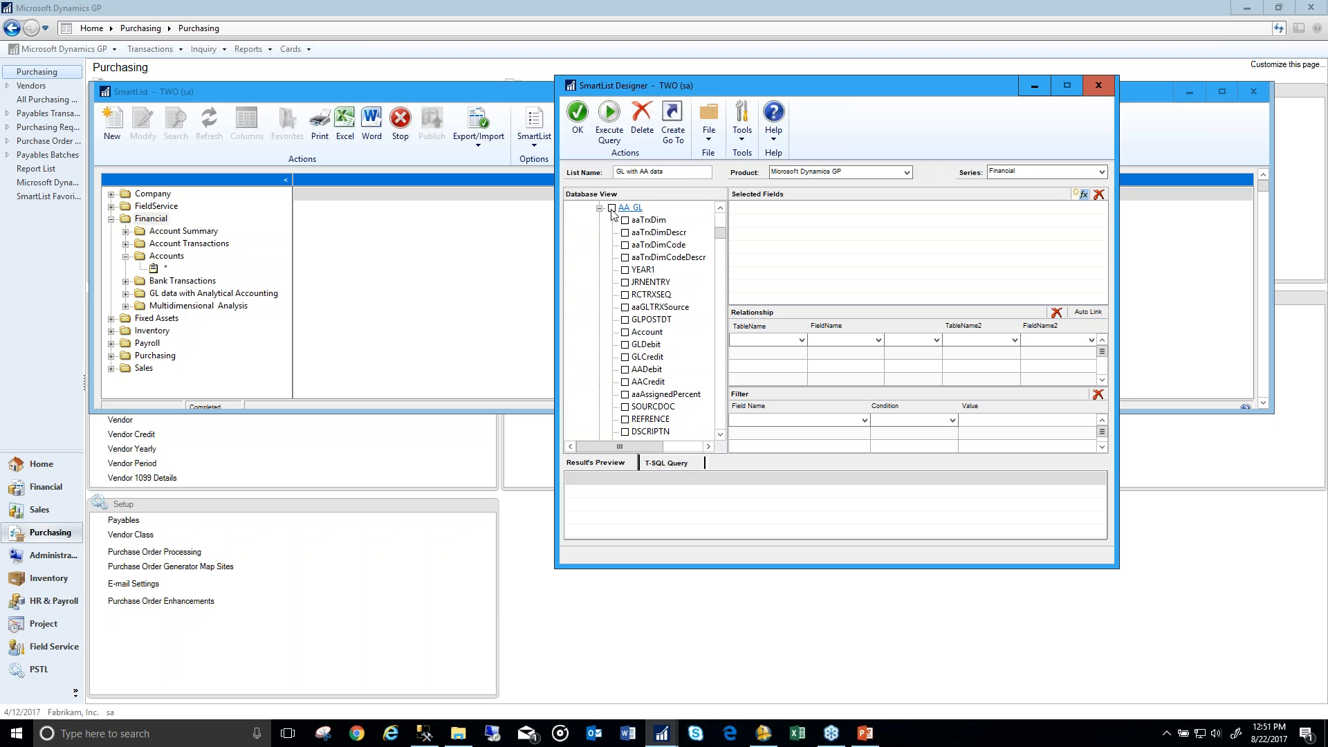
pyautogui.click(612, 208)
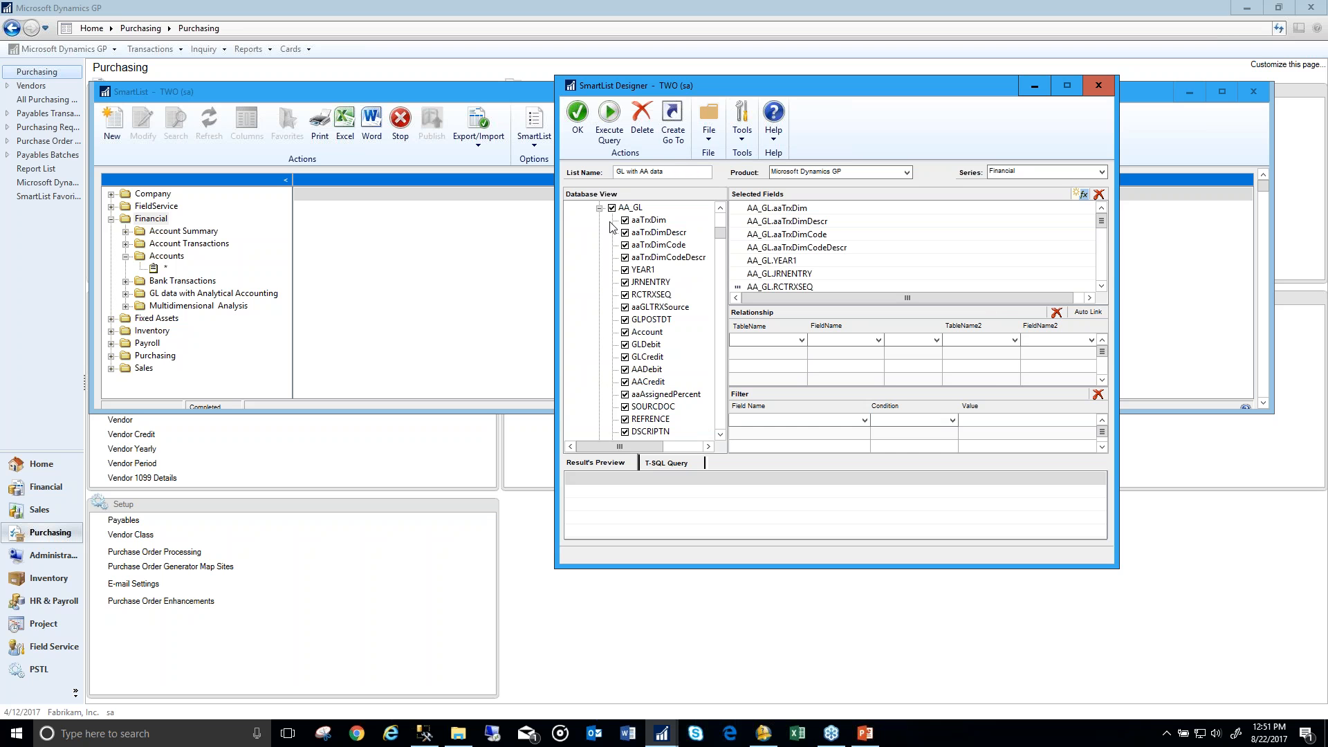
pyautogui.click(599, 209)
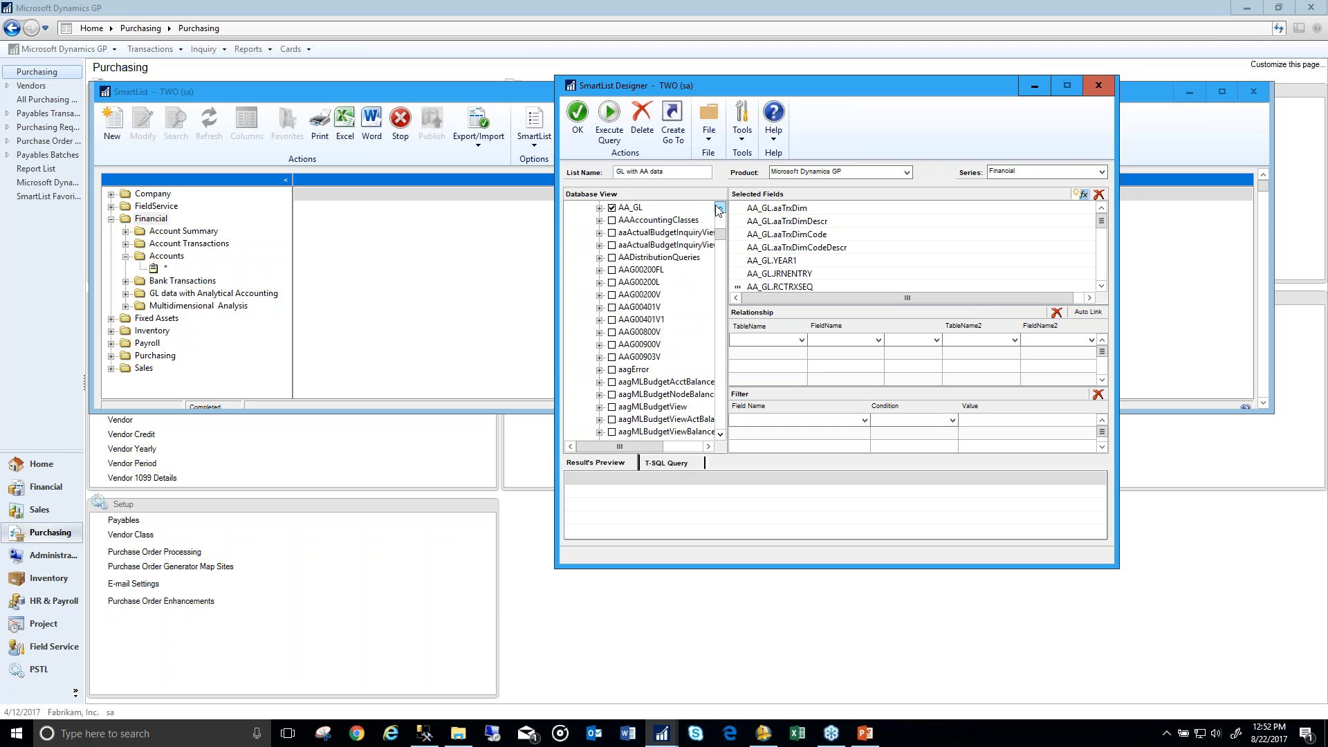
pyautogui.scroll(1, 689, 213)
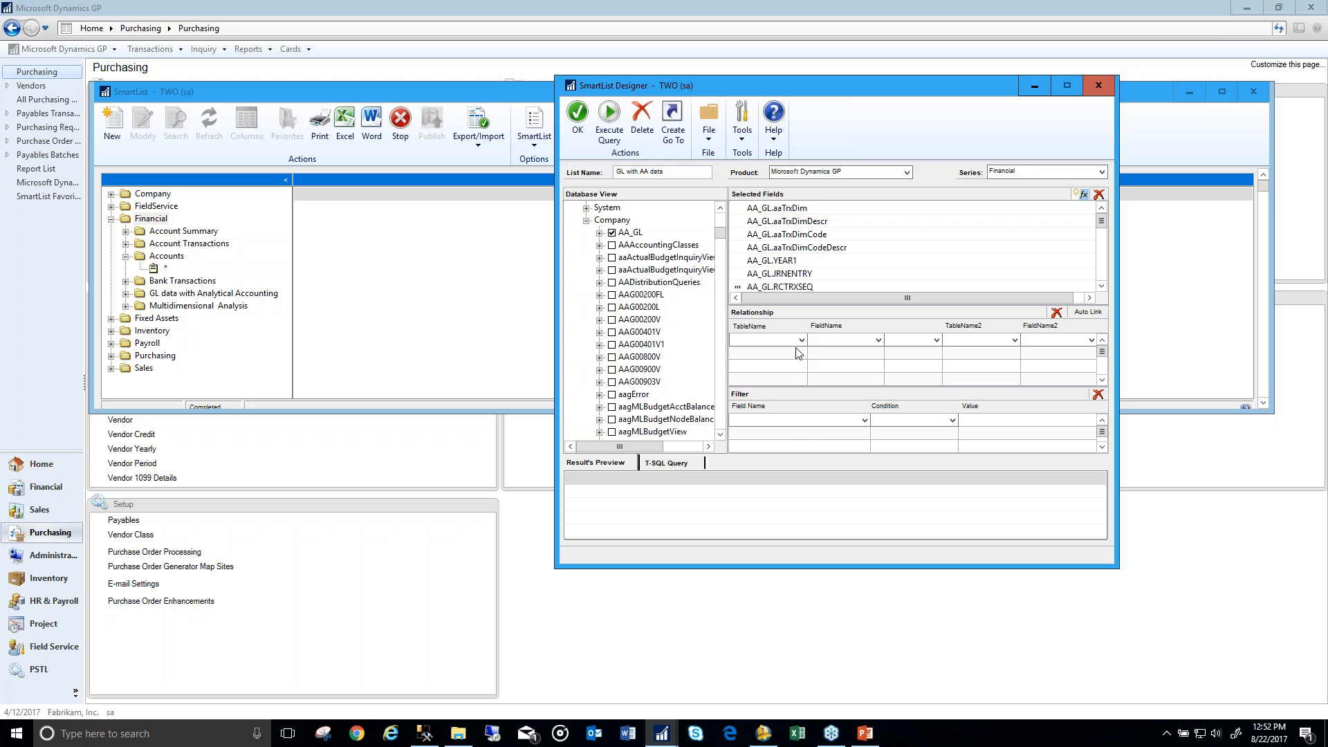
# Step: Execute the query without a filter and look over the results preview
pyautogui.click(814, 420)
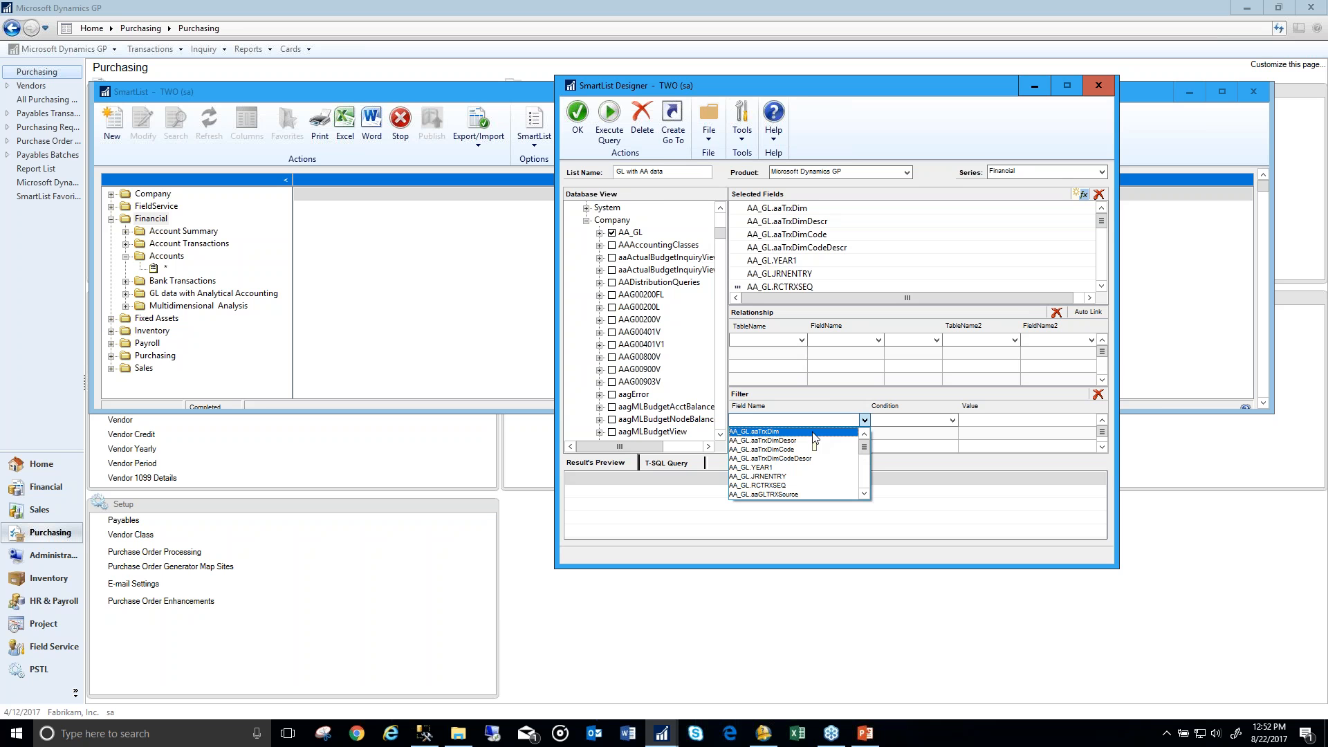
pyautogui.click(825, 395)
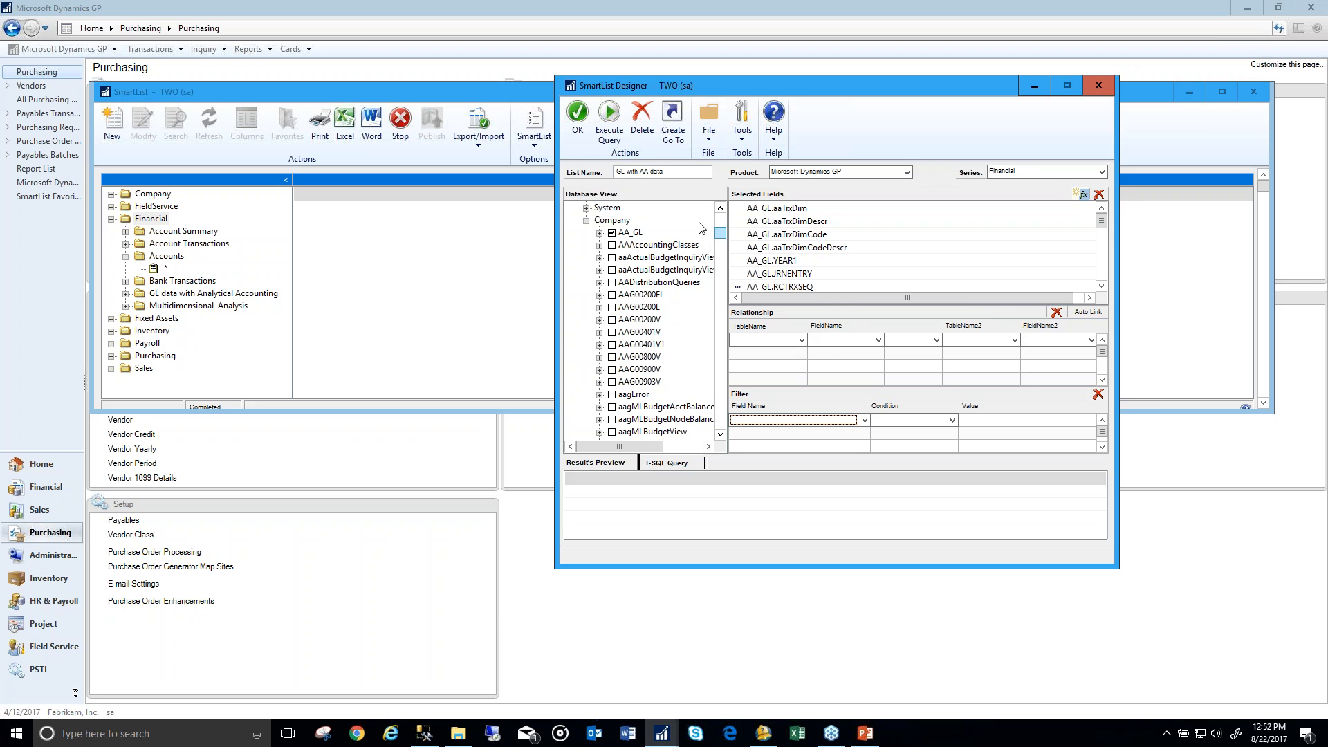
pyautogui.click(610, 121)
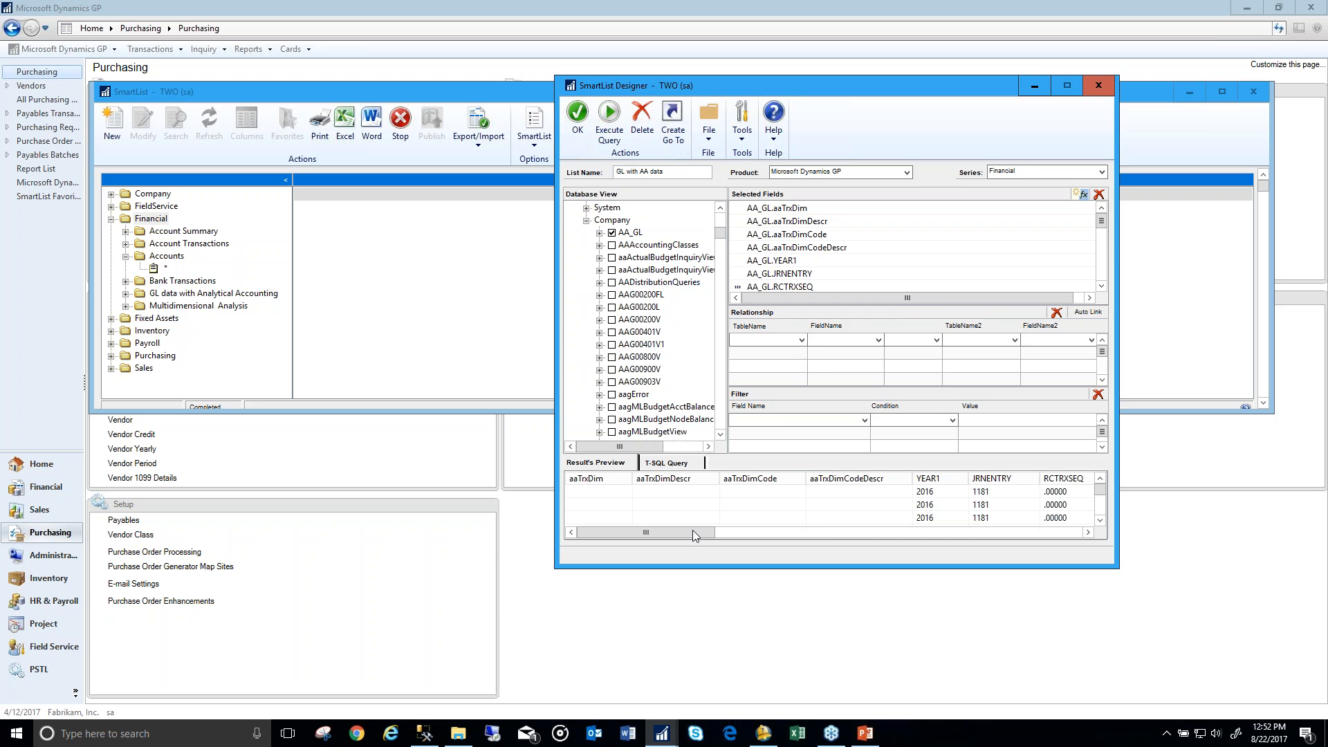
pyautogui.moveTo(694, 534); pyautogui.dragTo(662, 518)
# Step: Format the selected GLDebit field as currency with the $ symbol and 2 decimal places
pyautogui.click(1102, 287)
pyautogui.click(1102, 287)
pyautogui.click(1102, 287)
pyautogui.click(1102, 287)
pyautogui.click(1102, 287)
pyautogui.click(1102, 287)
pyautogui.click(1102, 287)
pyautogui.click(1102, 287)
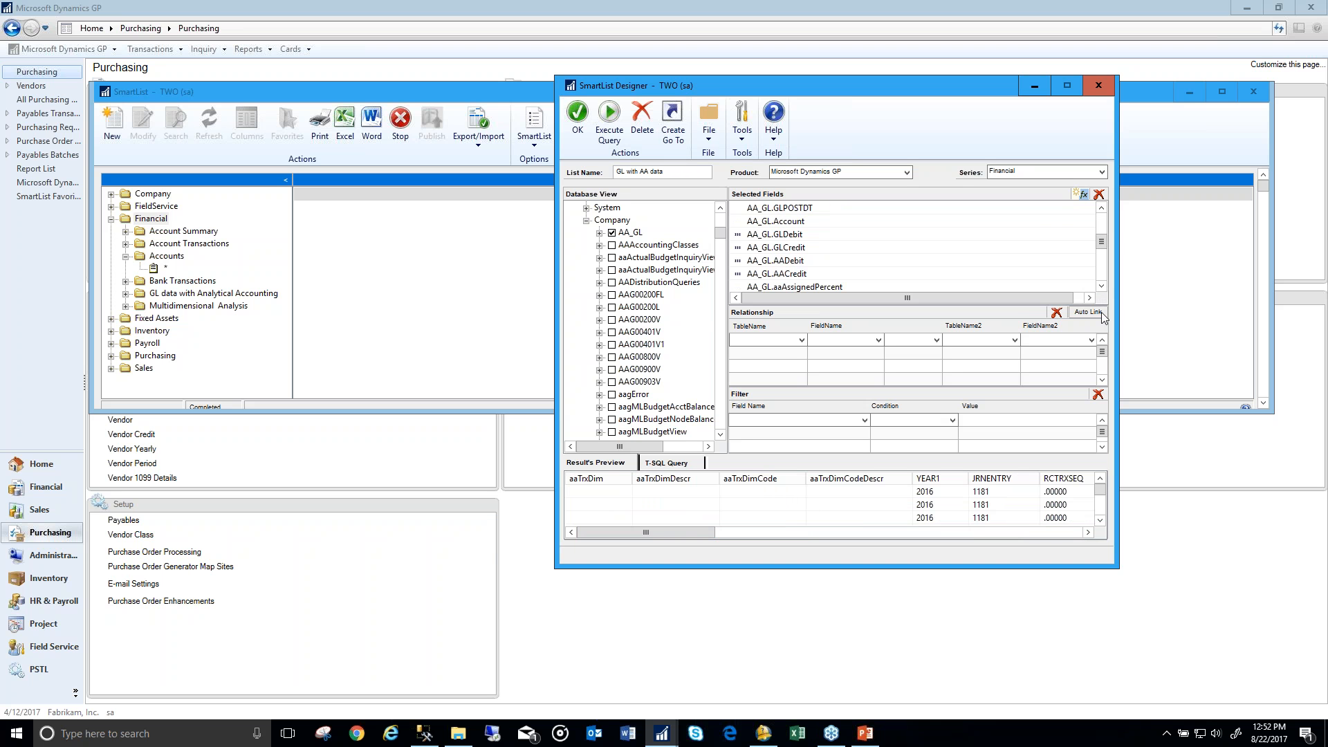
pyautogui.doubleClick(775, 235)
pyautogui.click(675, 374)
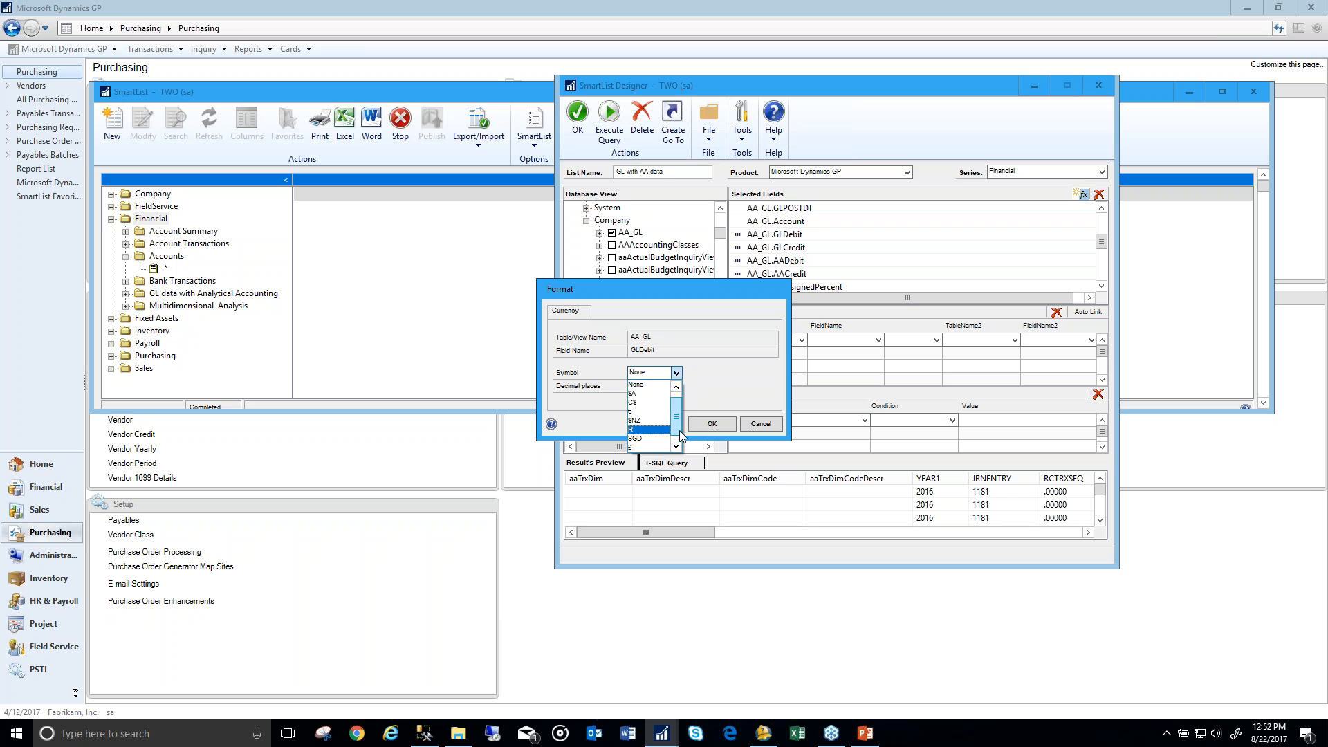
pyautogui.click(647, 447)
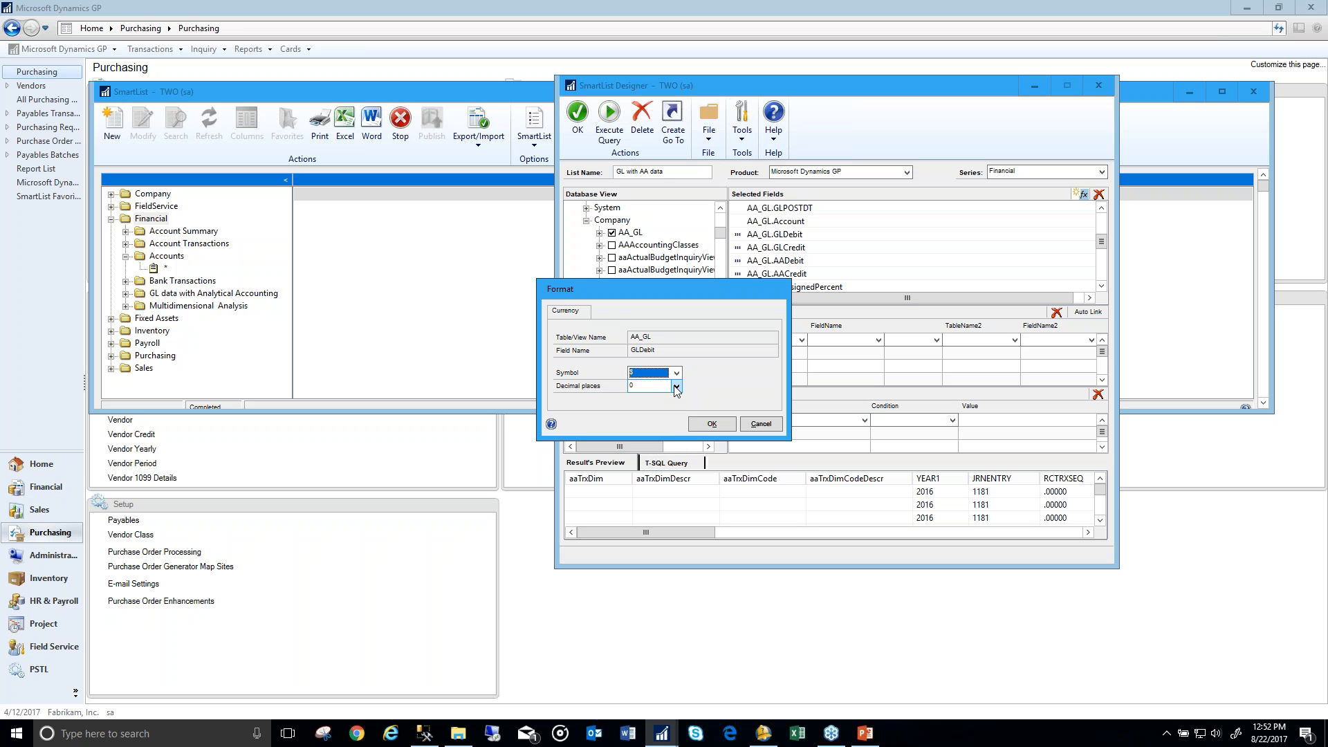
pyautogui.click(676, 387)
pyautogui.click(704, 426)
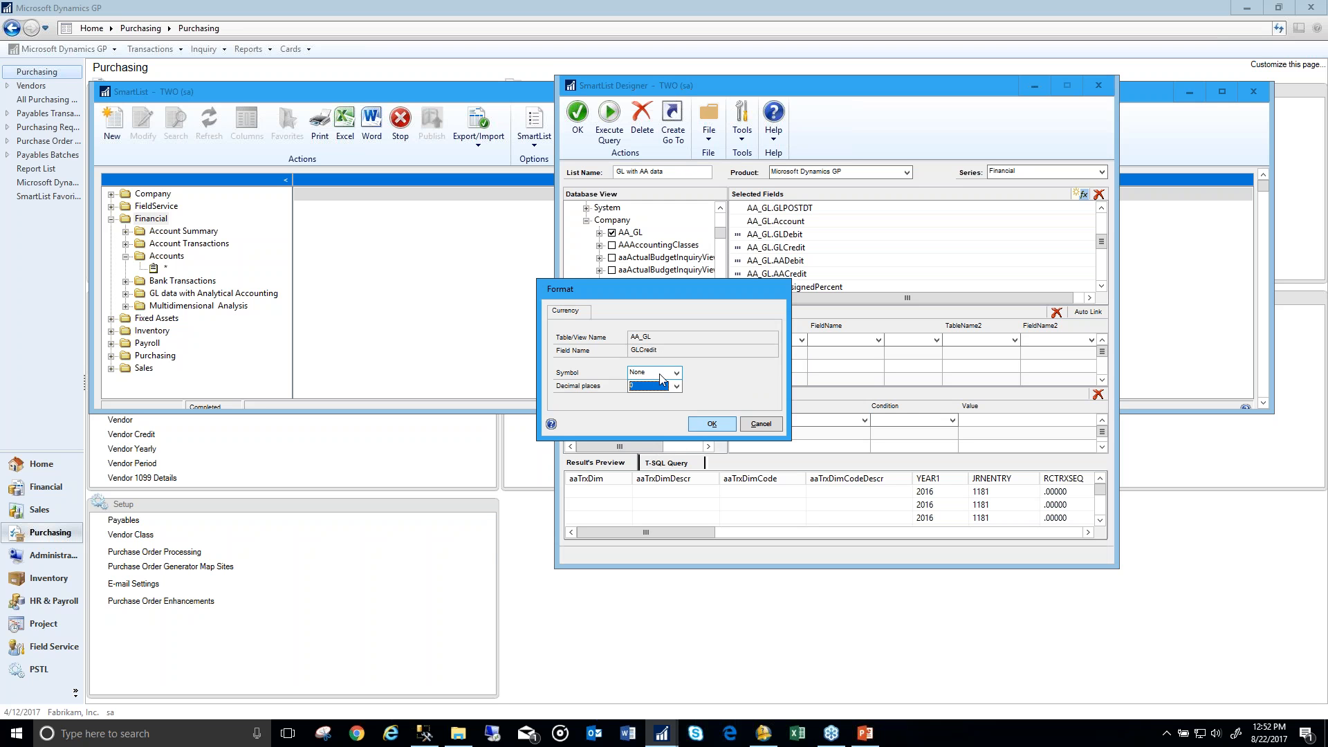
# Step: Format the GLCredit field as currency with the $ symbol and 2 decimal places
pyautogui.click(676, 373)
pyautogui.moveTo(681, 417); pyautogui.dragTo(681, 429)
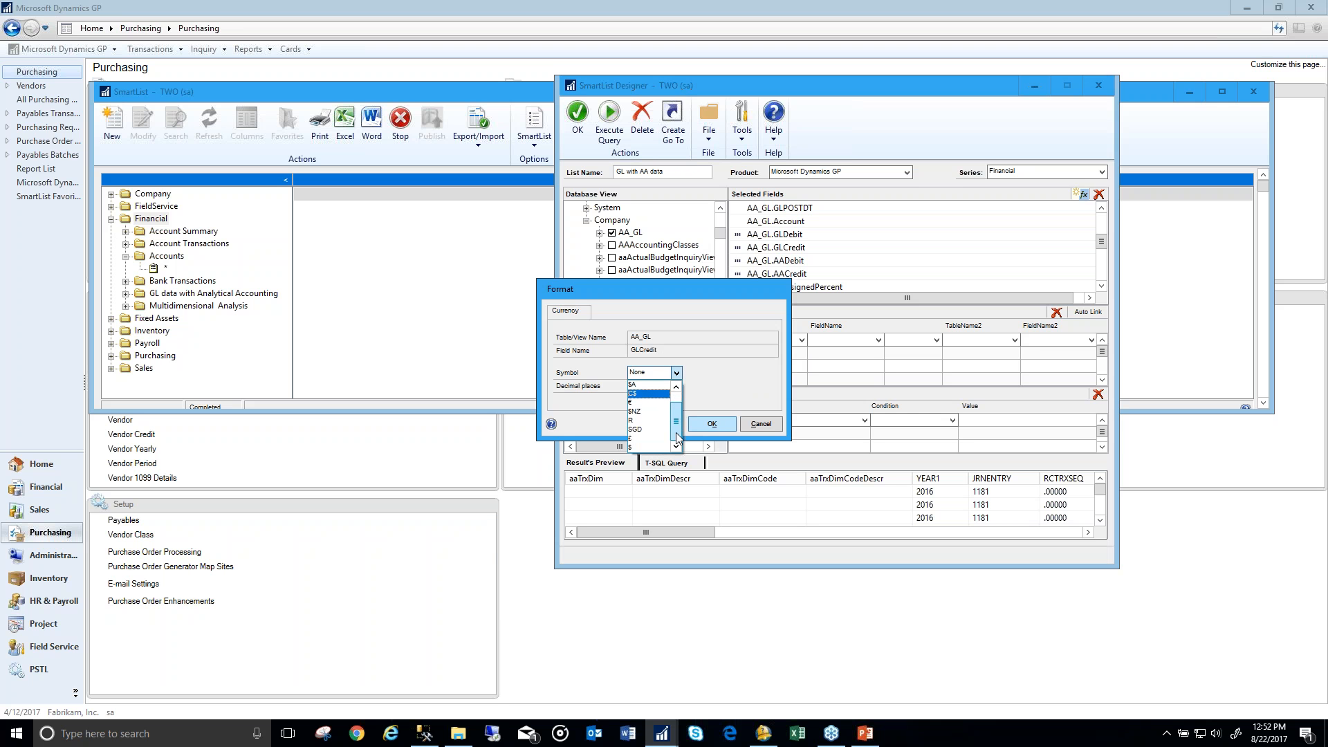
pyautogui.click(651, 447)
pyautogui.click(677, 387)
pyautogui.click(663, 416)
pyautogui.click(690, 425)
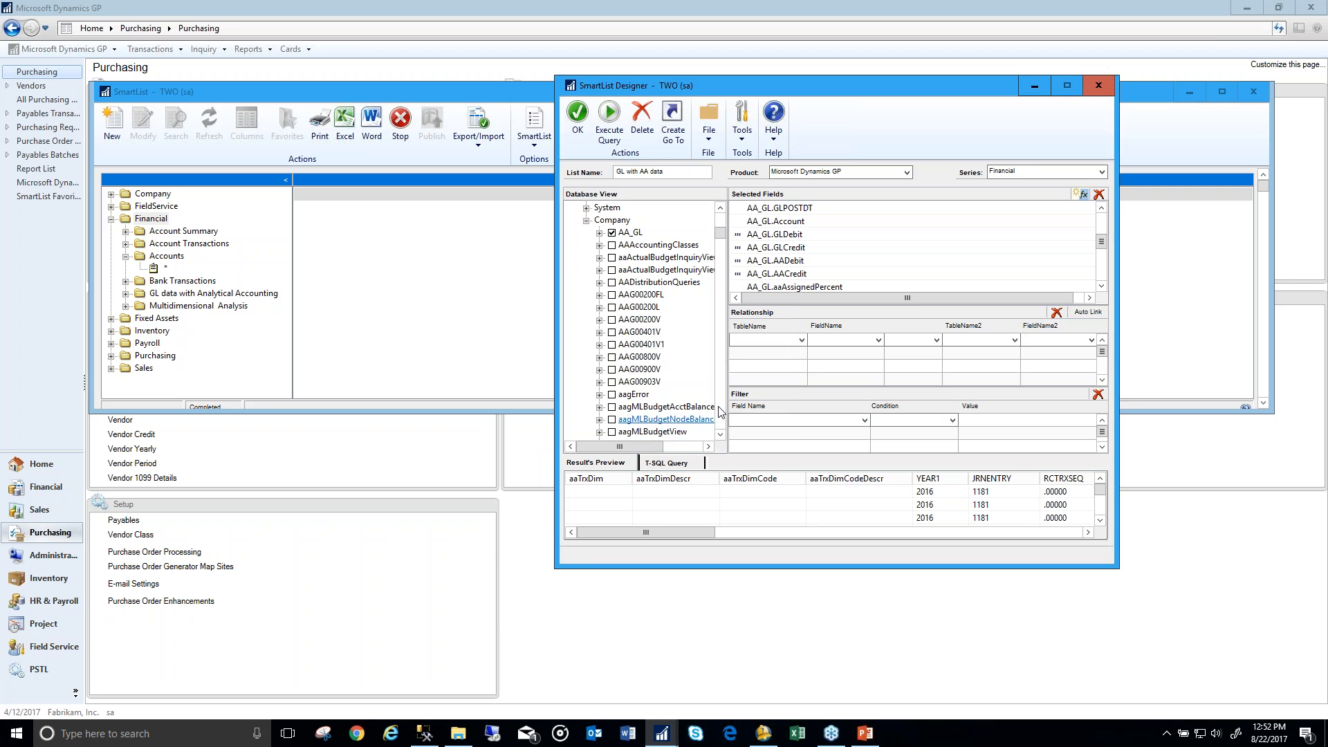
# Step: Execute the query again and examine the debit and credit columns in the results preview
pyautogui.click(608, 129)
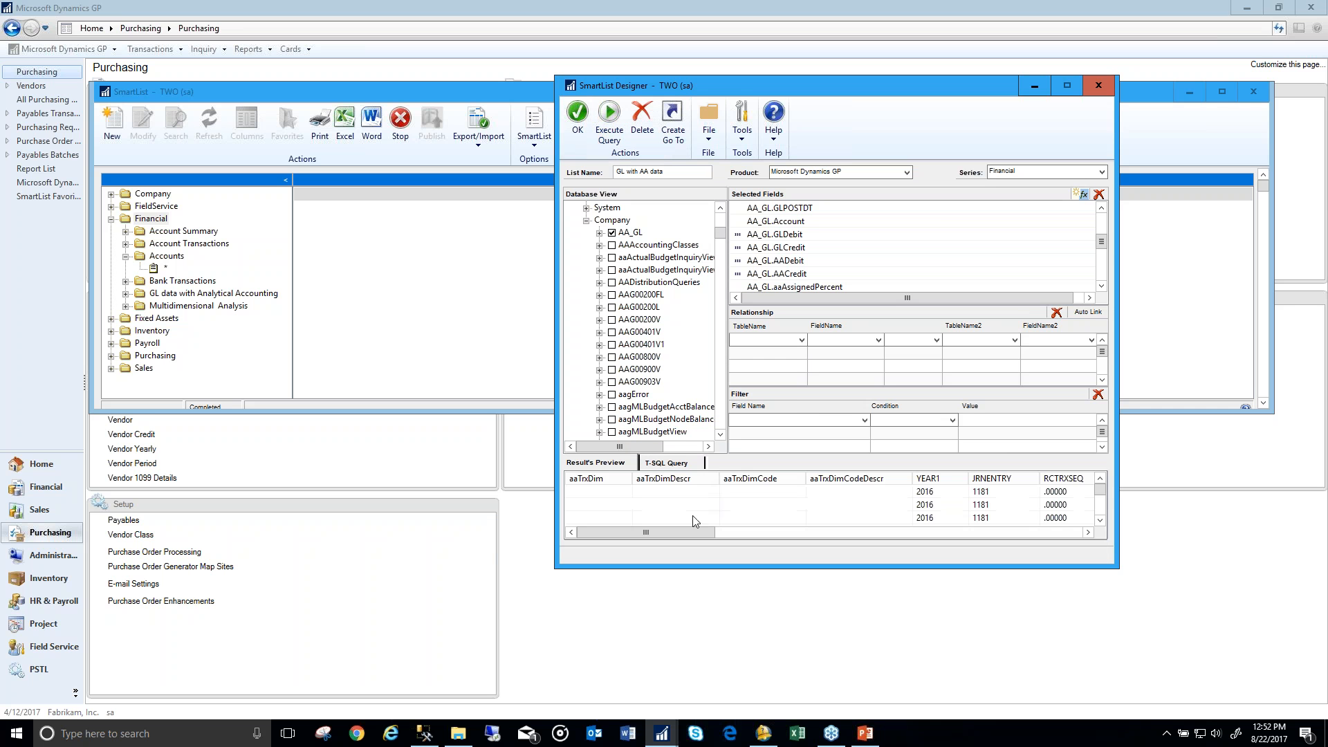
pyautogui.moveTo(692, 531); pyautogui.dragTo(846, 551)
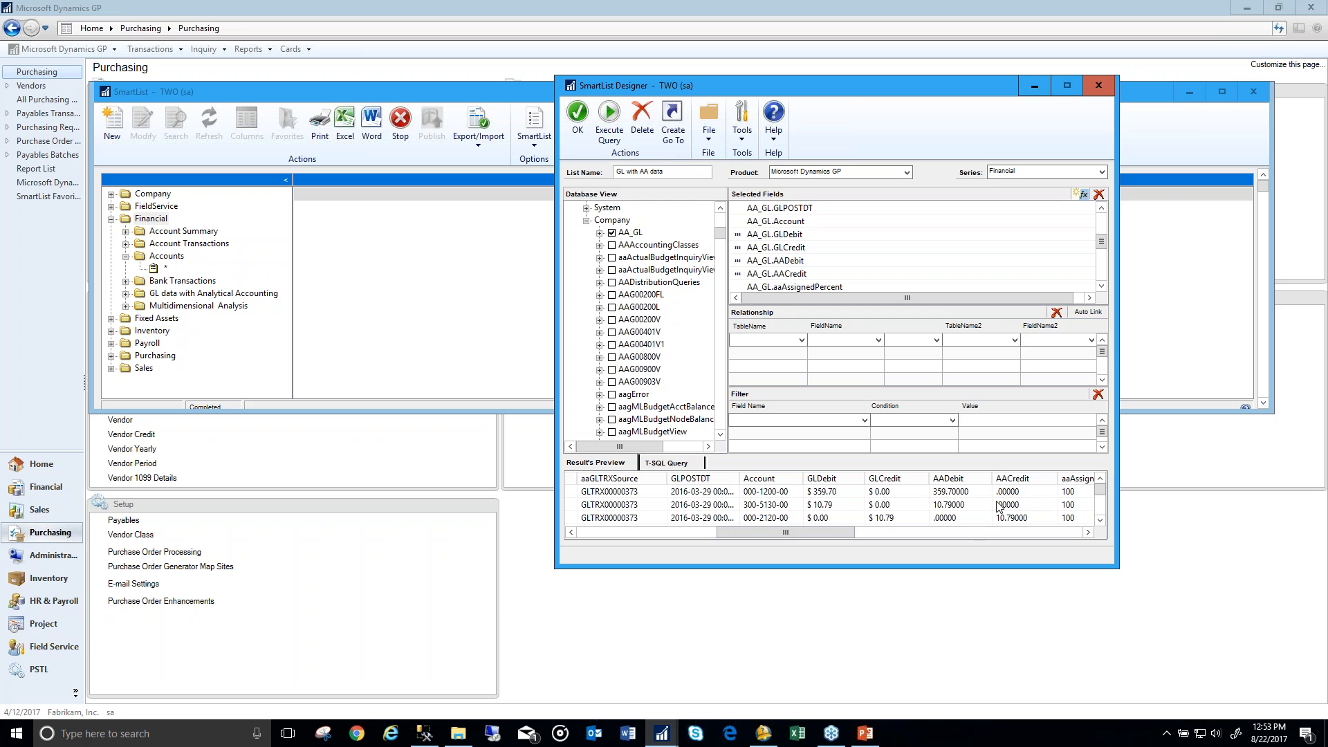
pyautogui.scroll(-1, 1105, 501)
pyautogui.scroll(1, 1107, 503)
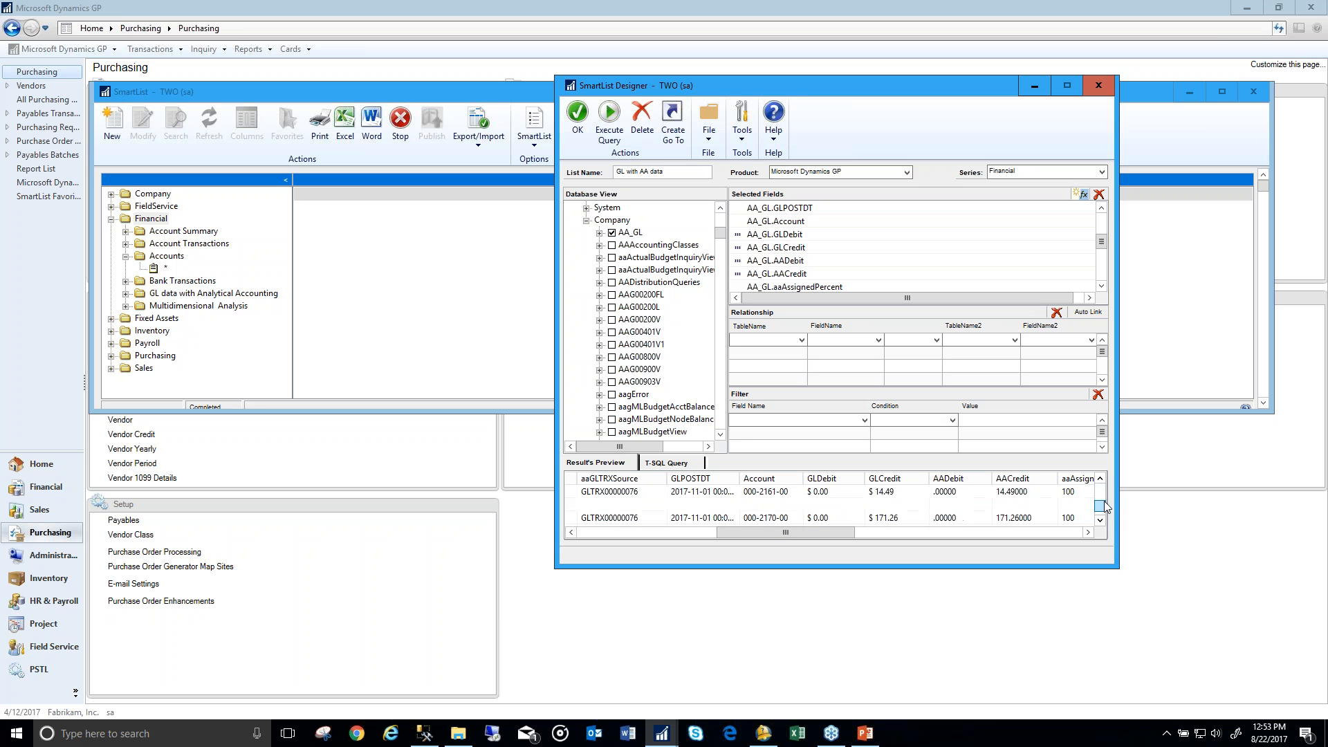
# Step: Save the GL with AA data design and view the list's debit and credit columns in SmartList
pyautogui.click(578, 131)
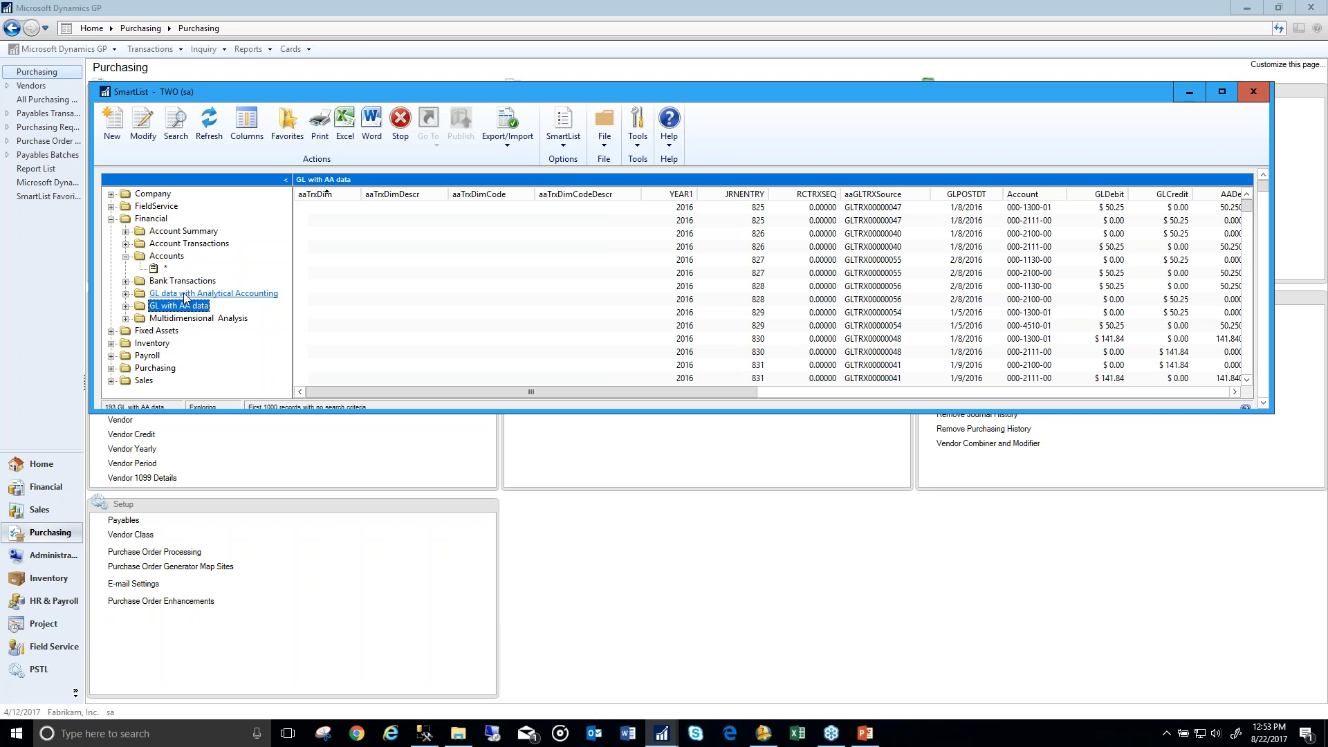
pyautogui.moveTo(731, 393); pyautogui.dragTo(781, 393)
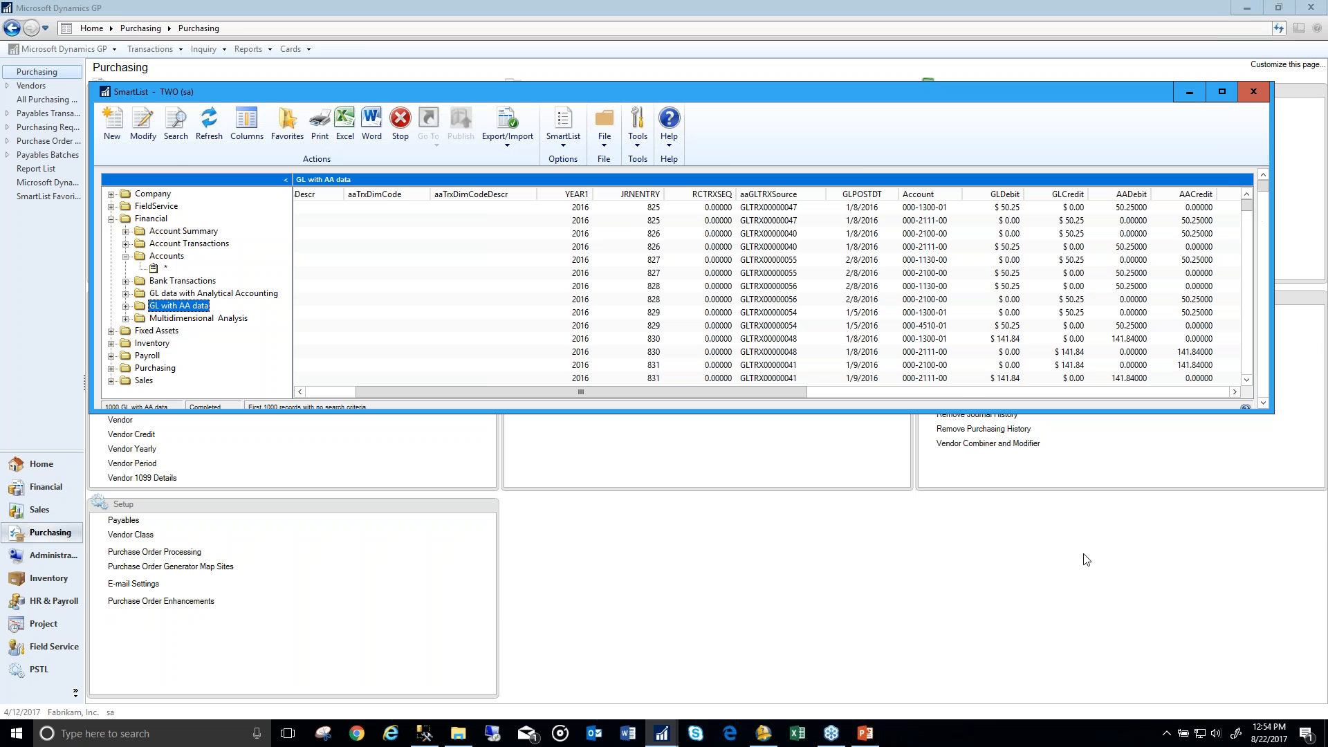
# Step: Switch to the webinar slides in PowerPoint
pyautogui.click(864, 733)
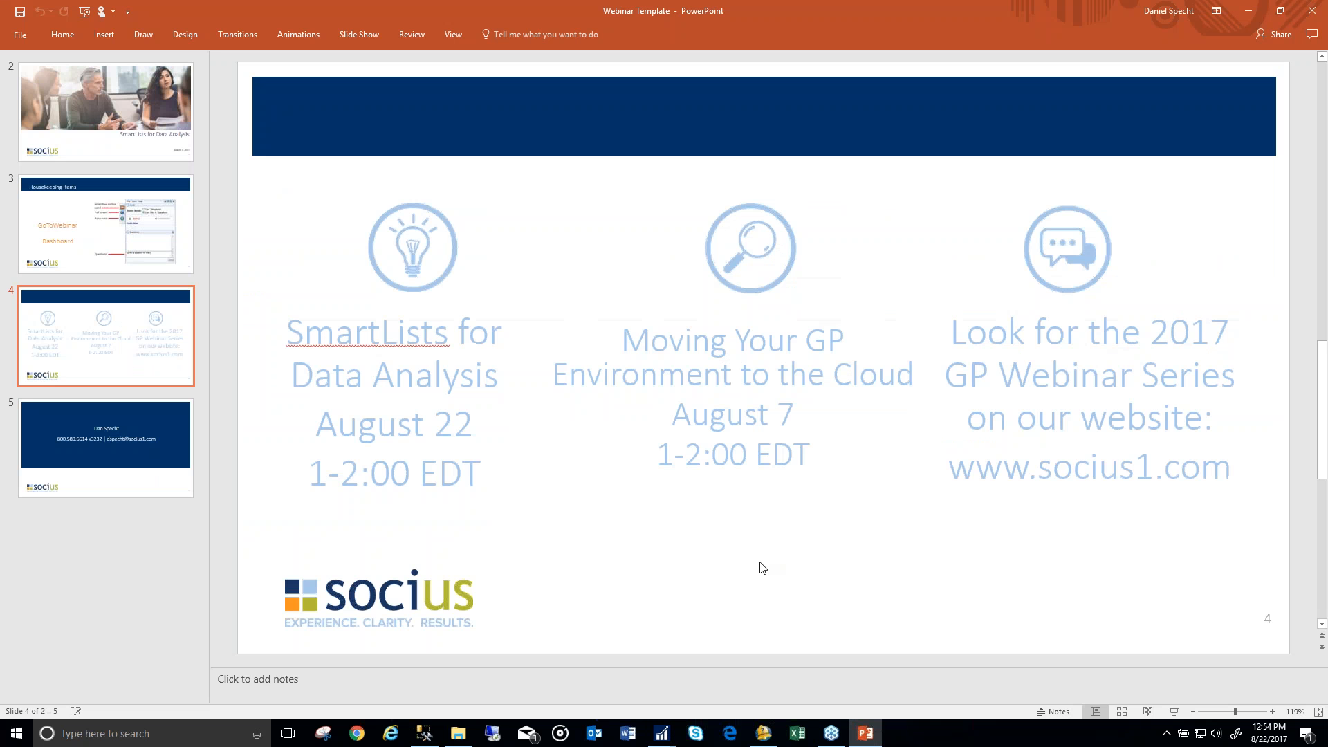
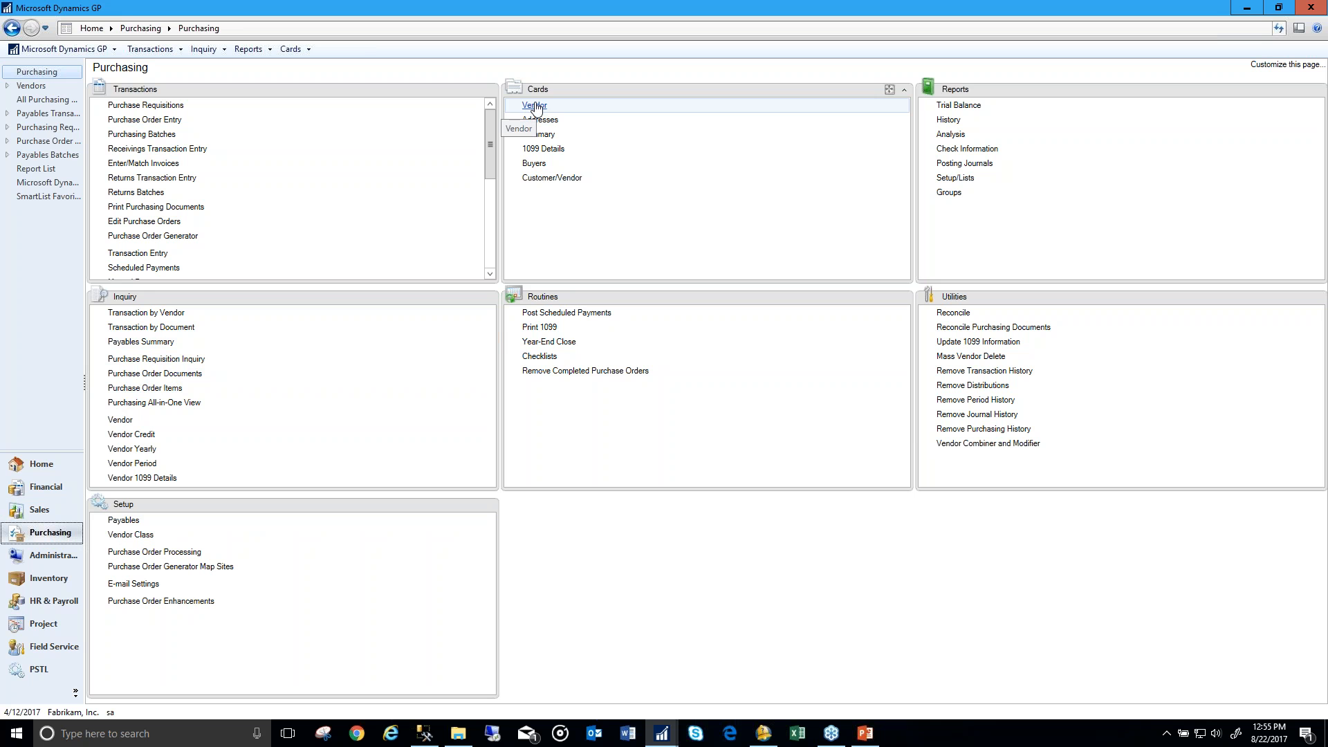
# Step: Look up the A Travel Company record in Vendor Maintenance, examine its Name field, and close the vendor card
pyautogui.click(535, 106)
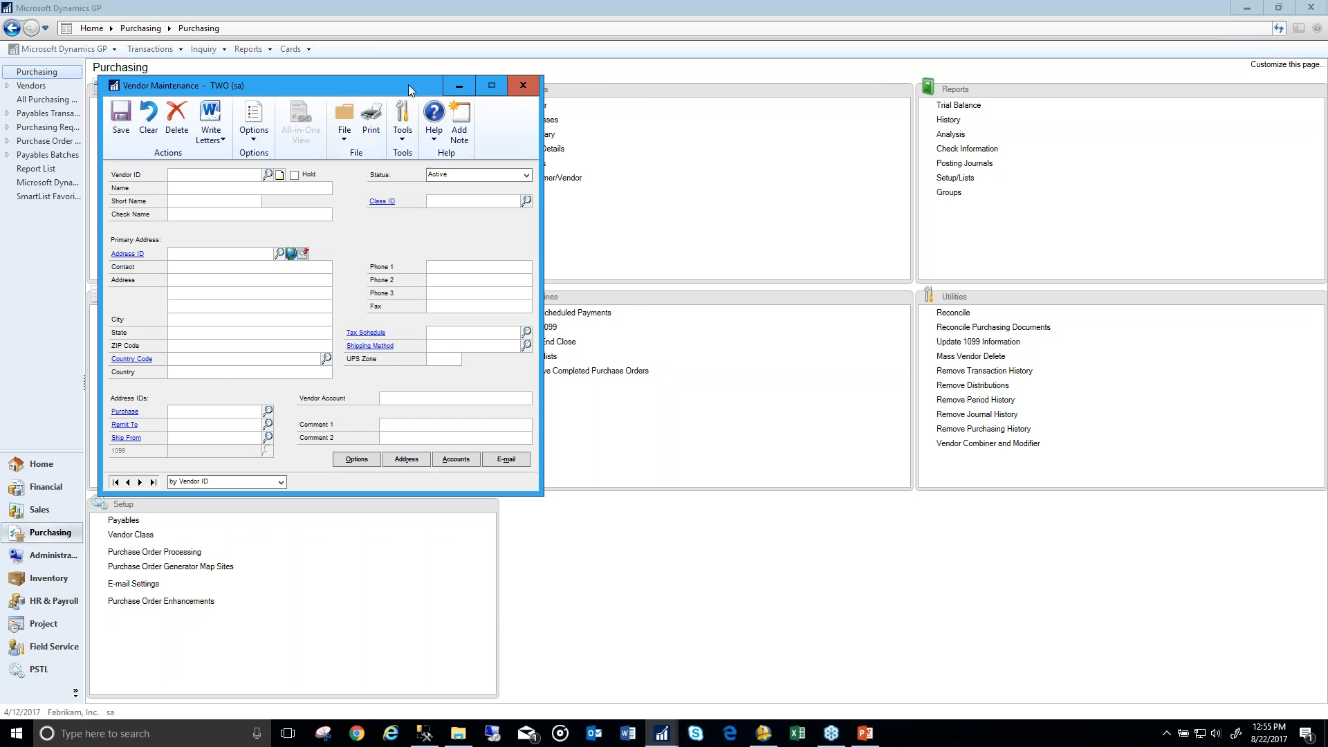
pyautogui.moveTo(380, 82); pyautogui.dragTo(467, 81)
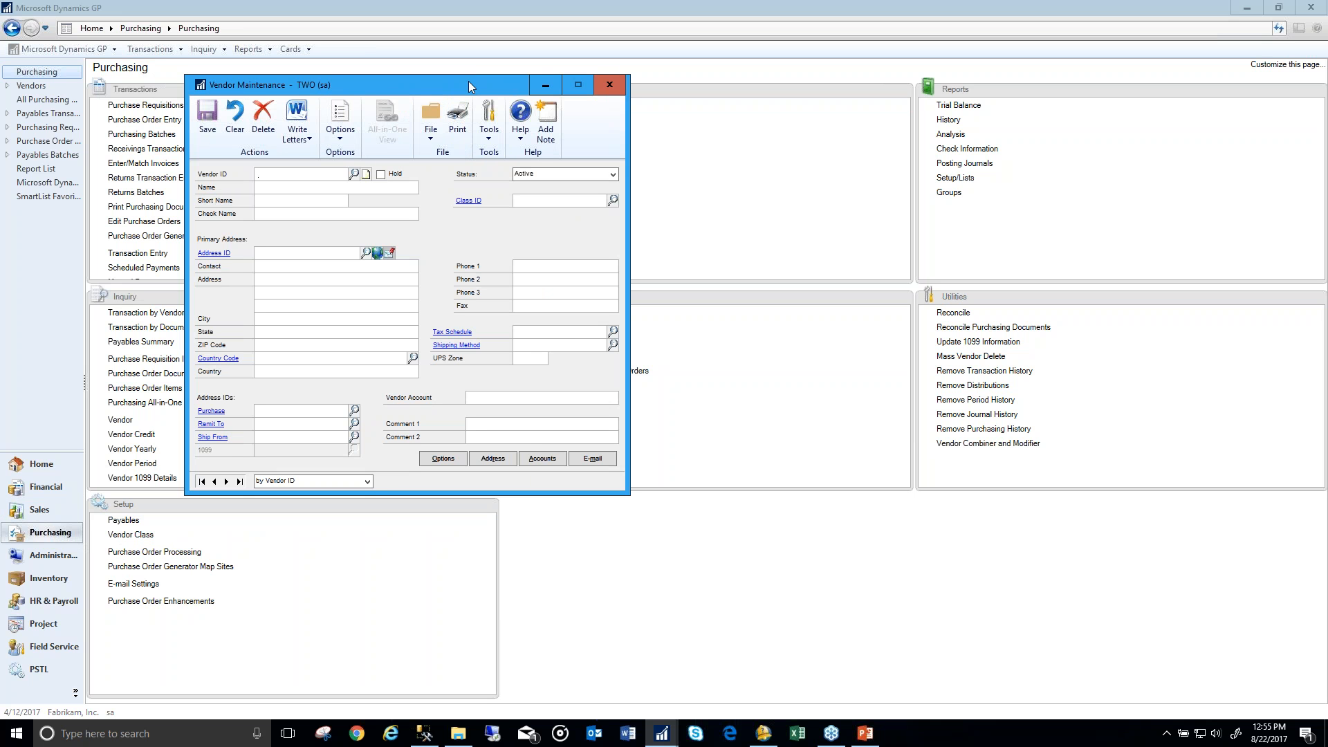
pyautogui.write('A')
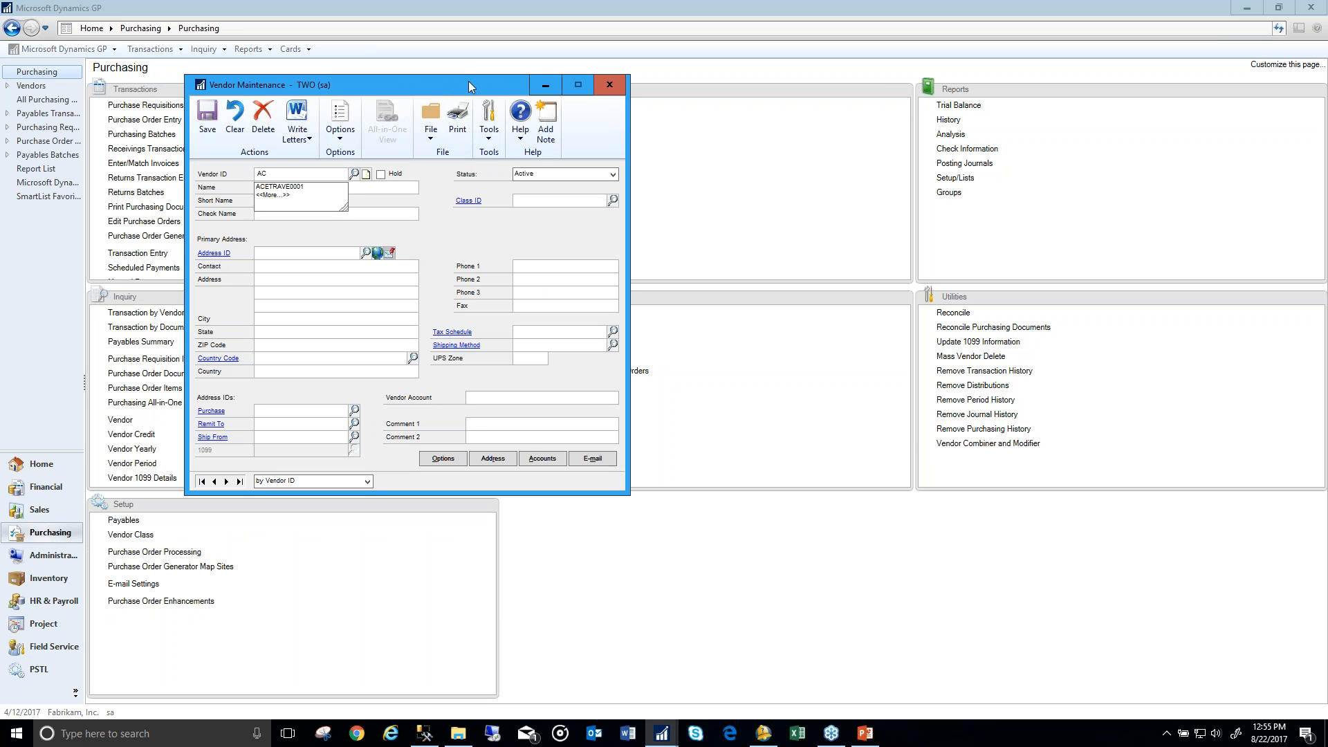
pyautogui.write('C')
pyautogui.press('Down')
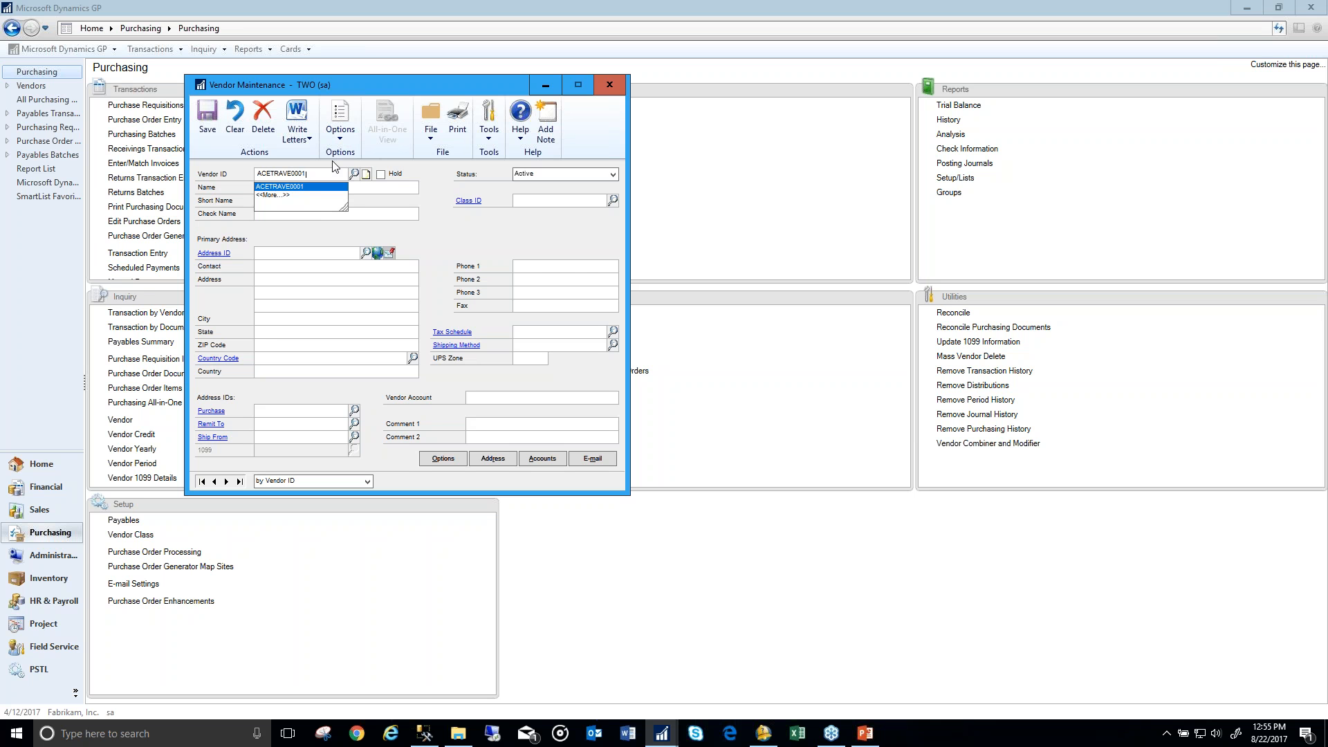
pyautogui.click(406, 188)
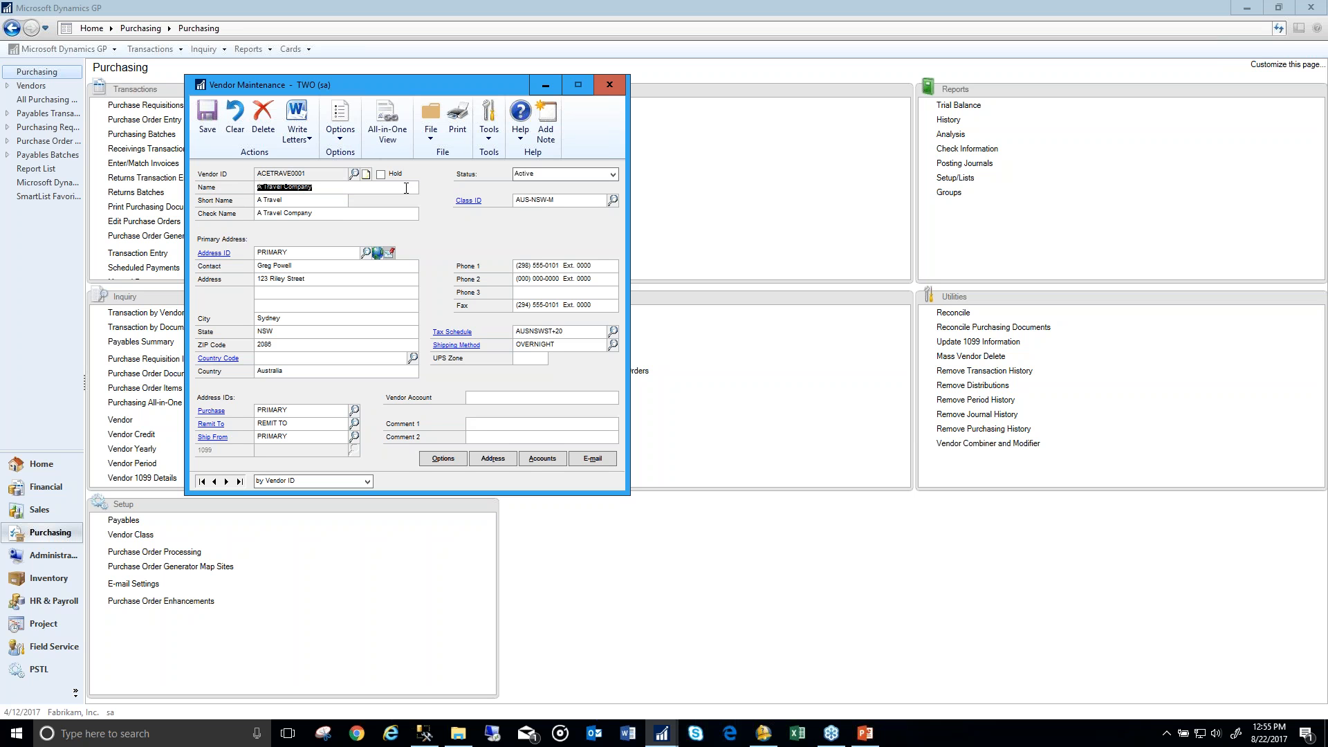
pyautogui.click(323, 188)
pyautogui.click(609, 82)
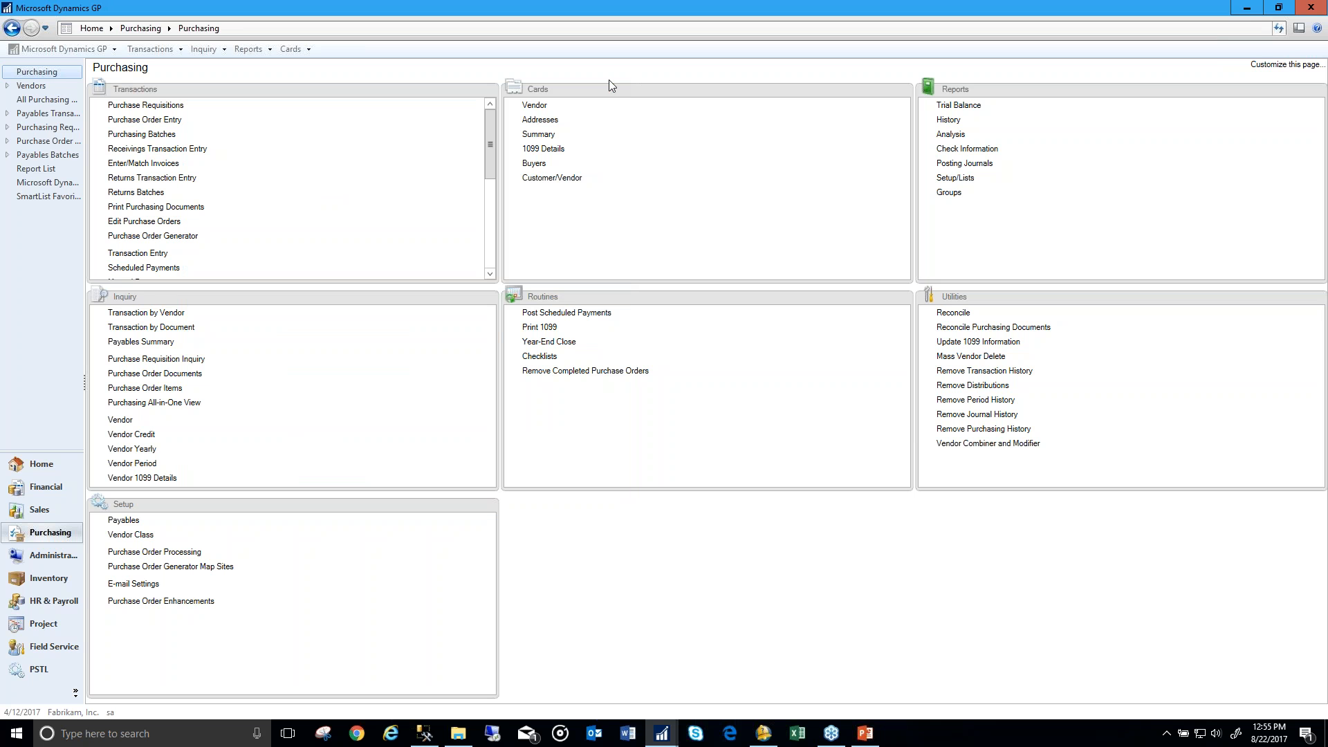
# Step: Try to open SmartList Builder
pyautogui.click(96, 52)
pyautogui.moveTo(104, 104)
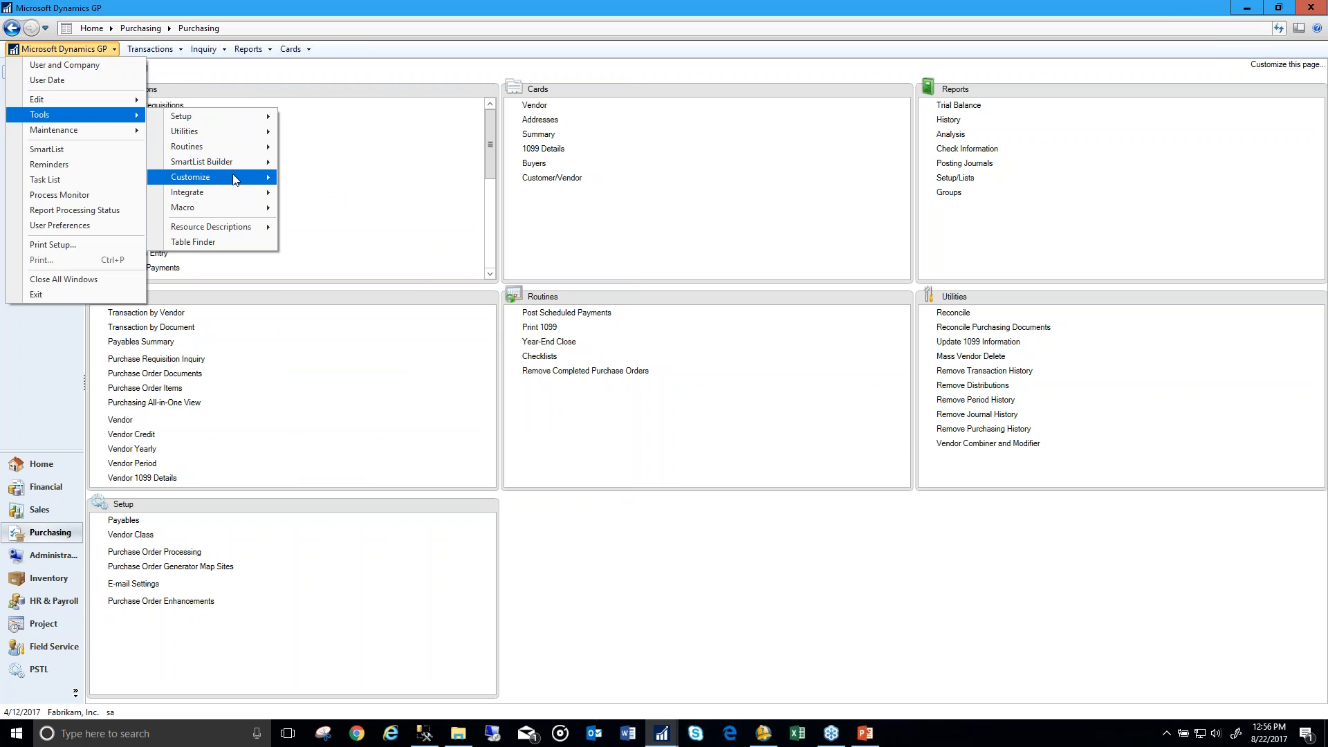
pyautogui.moveTo(229, 162)
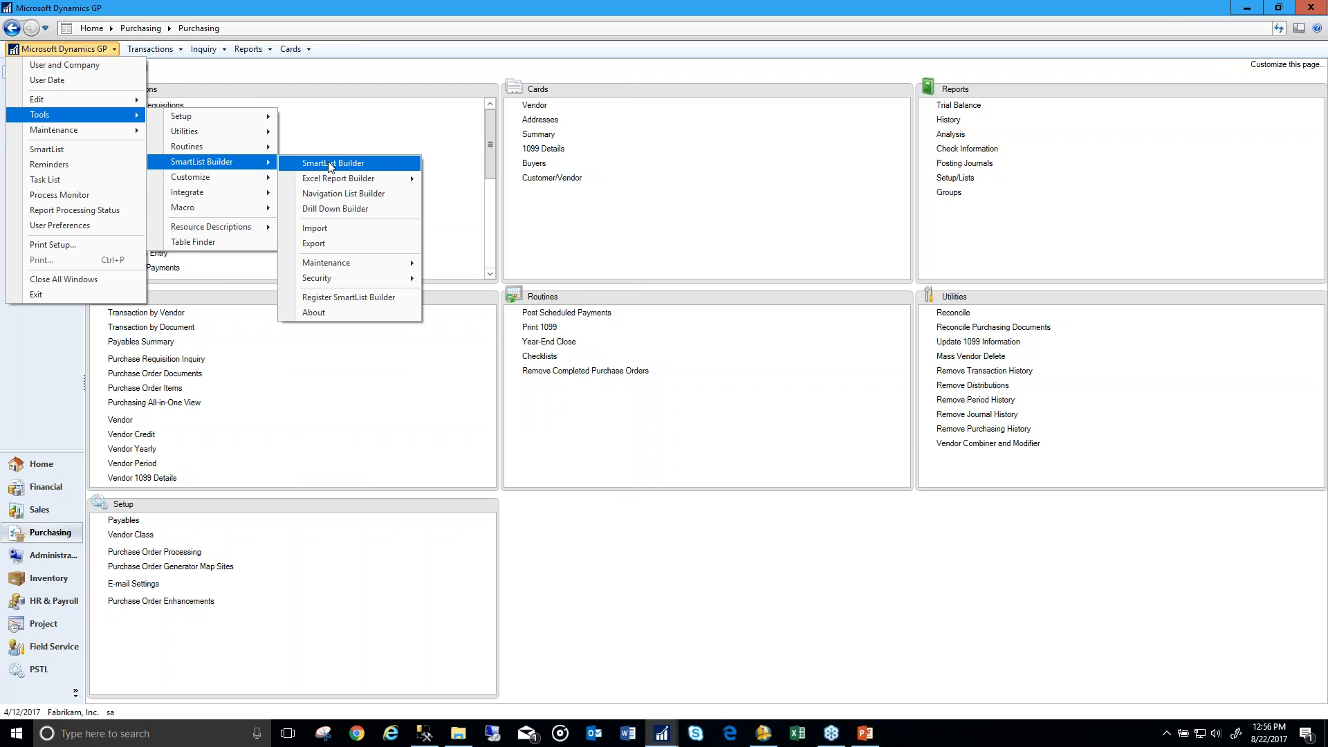
pyautogui.click(381, 166)
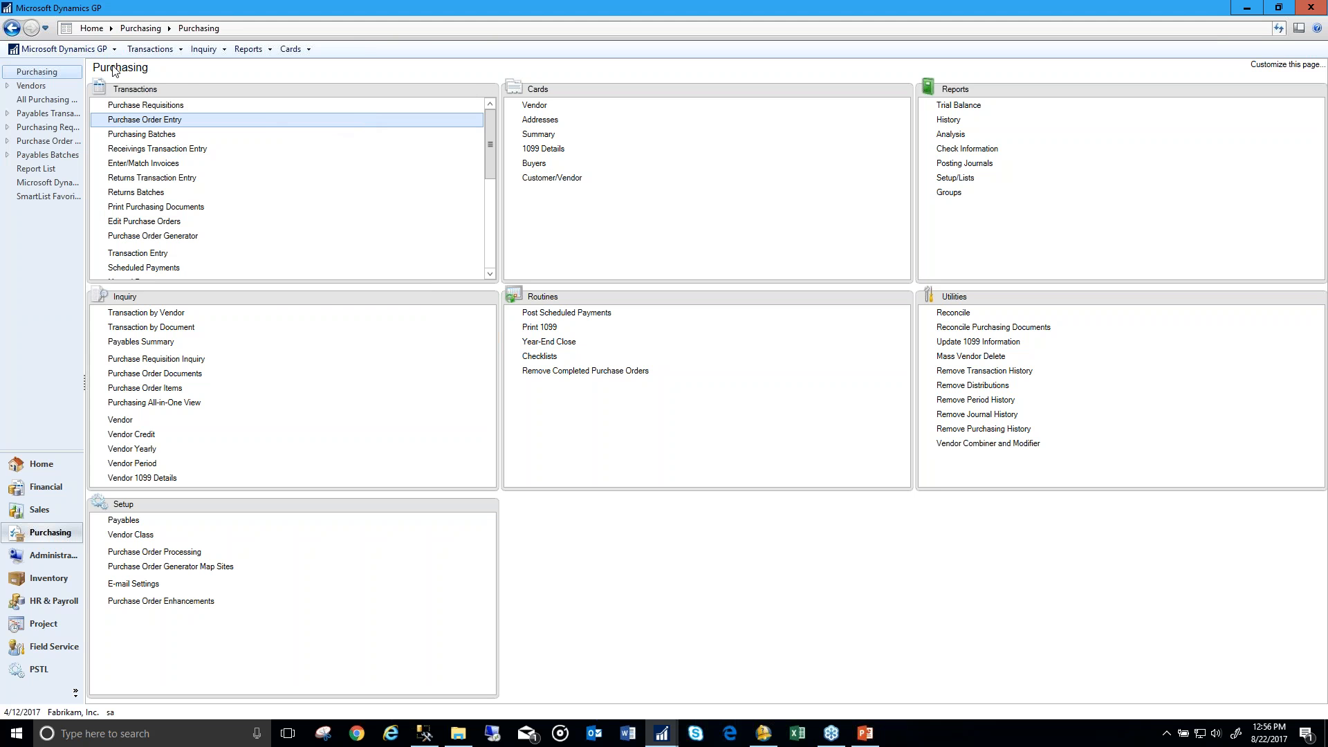
# Step: Enable the SmartList Builder product in Customization Status
pyautogui.click(93, 50)
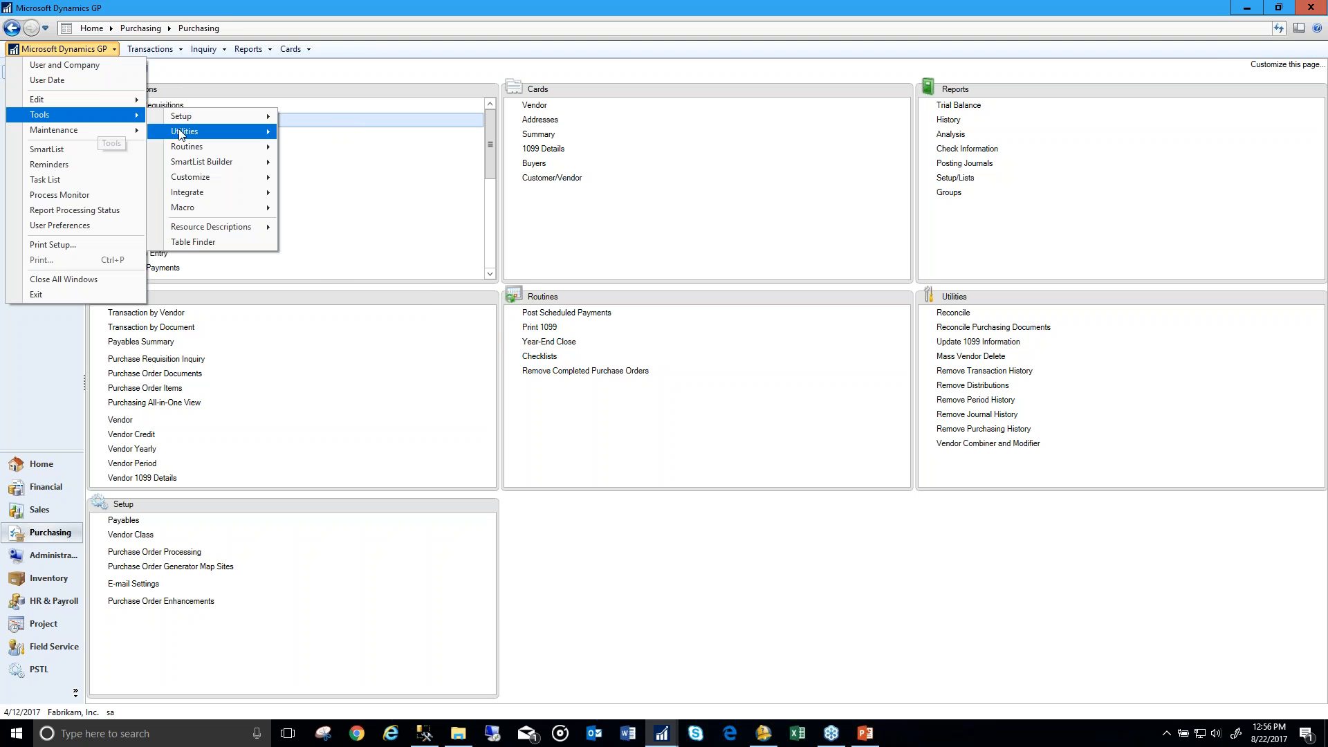
pyautogui.moveTo(221, 178)
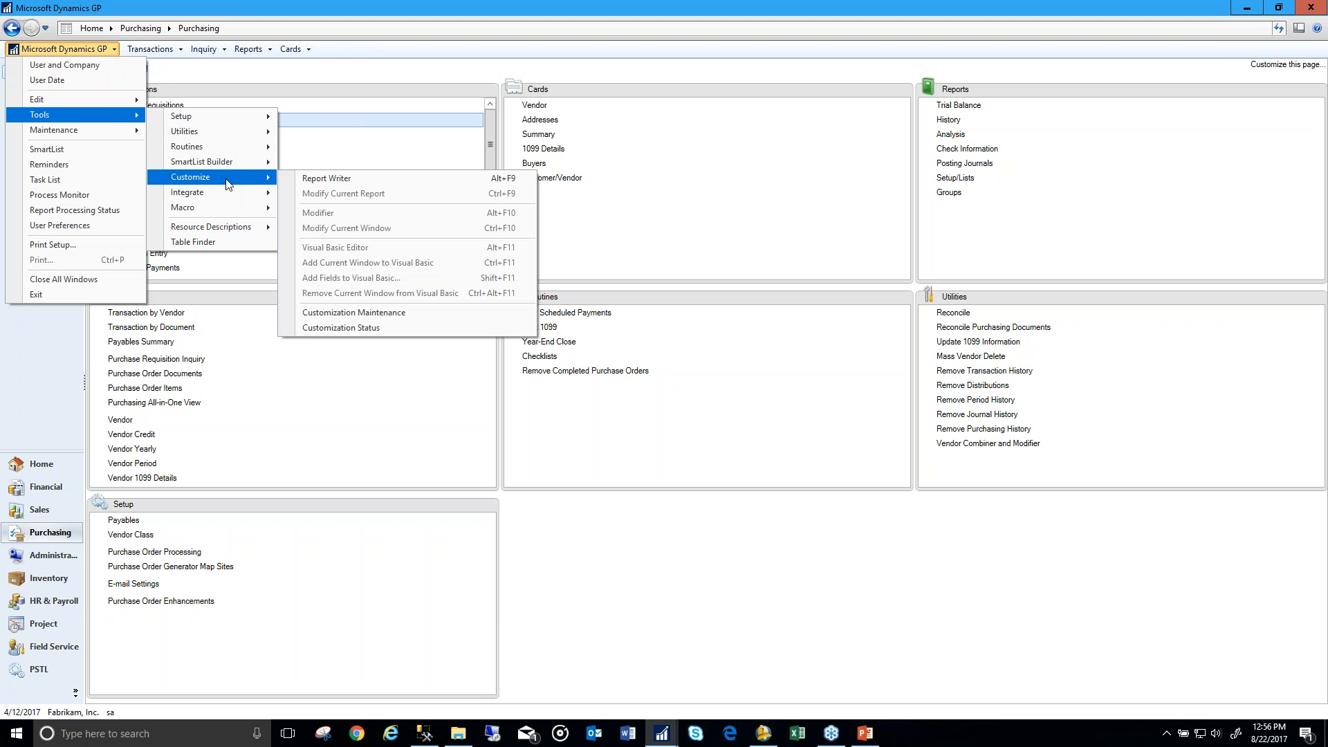
pyautogui.click(413, 327)
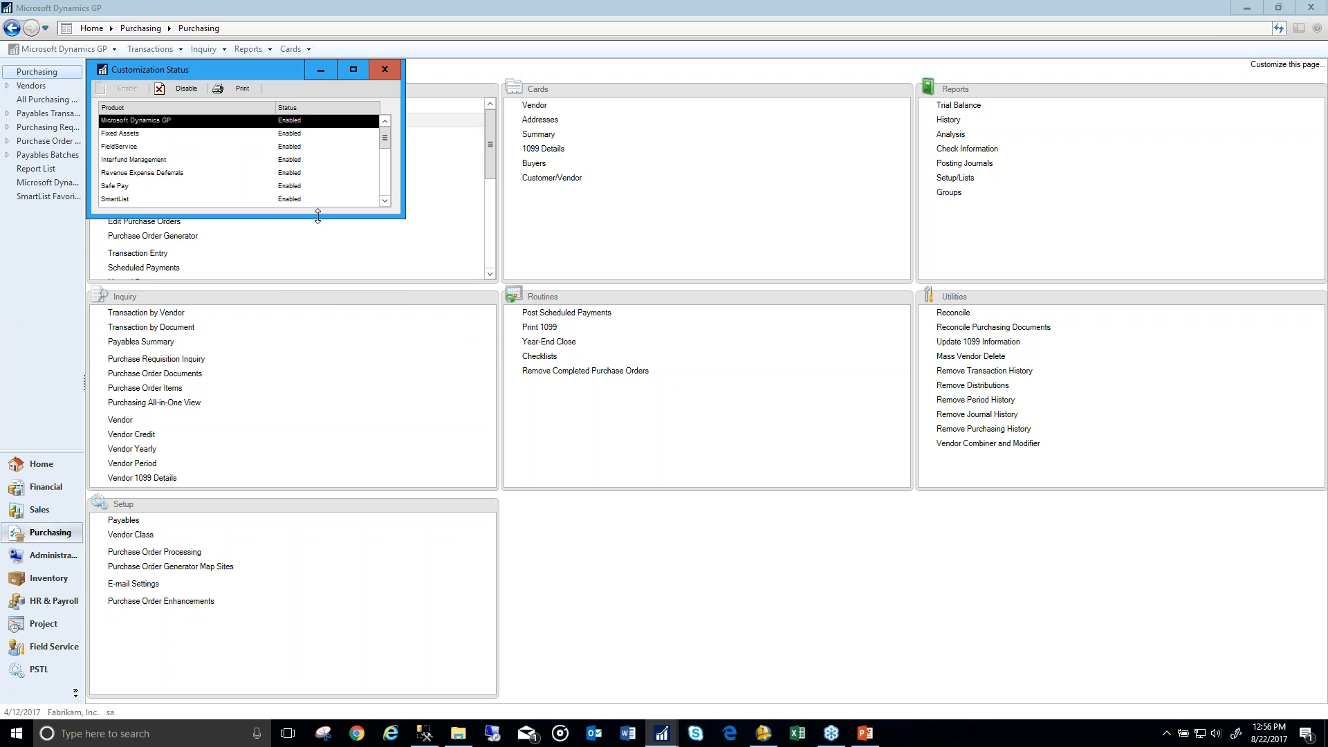
pyautogui.moveTo(317, 216); pyautogui.dragTo(318, 532)
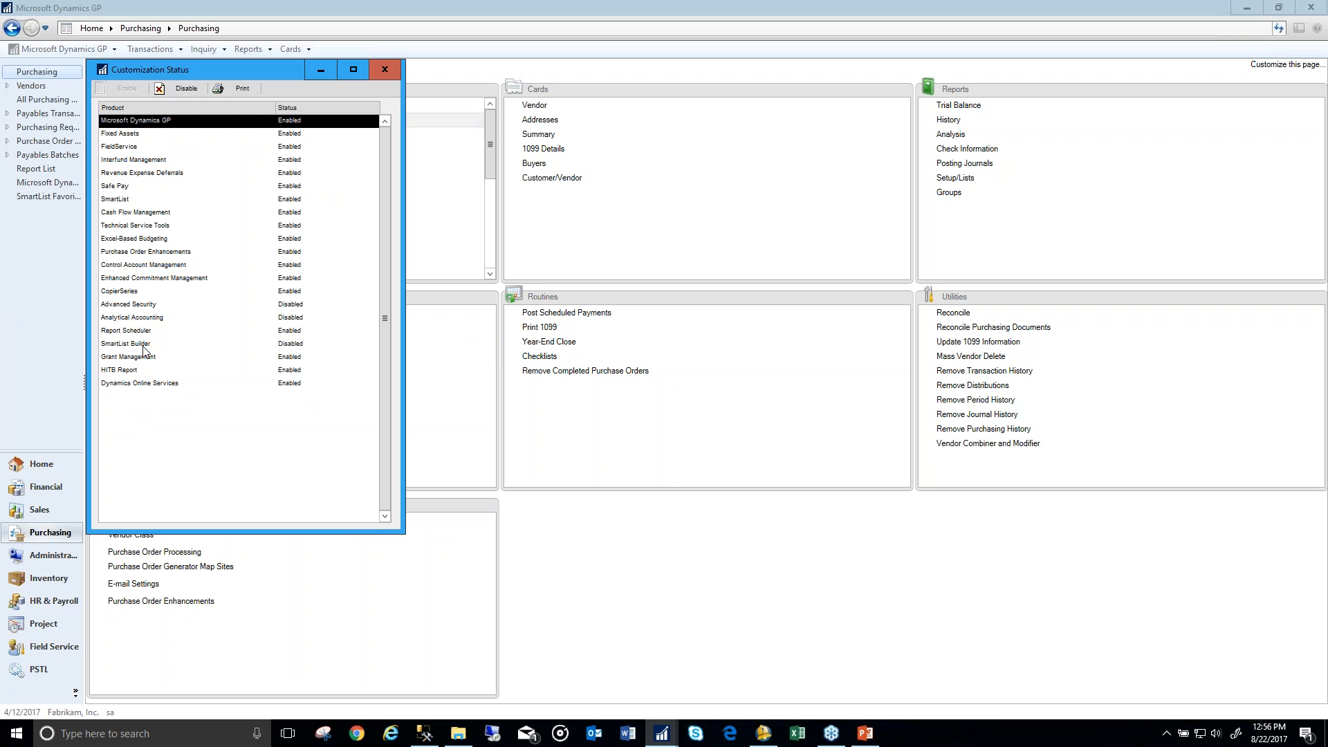
pyautogui.click(142, 345)
pyautogui.click(127, 89)
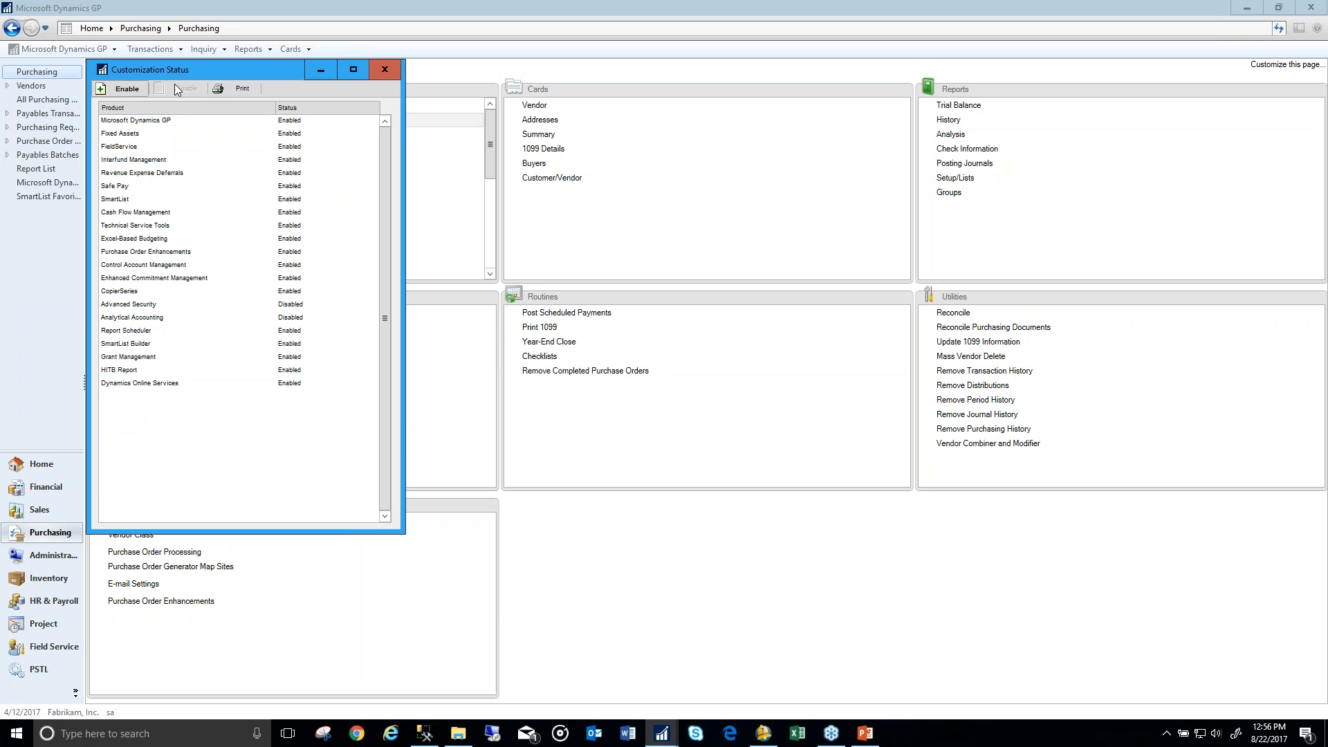
# Step: Close Customization Status and load the PAYABLES TRX list in SmartList Builder
pyautogui.click(385, 69)
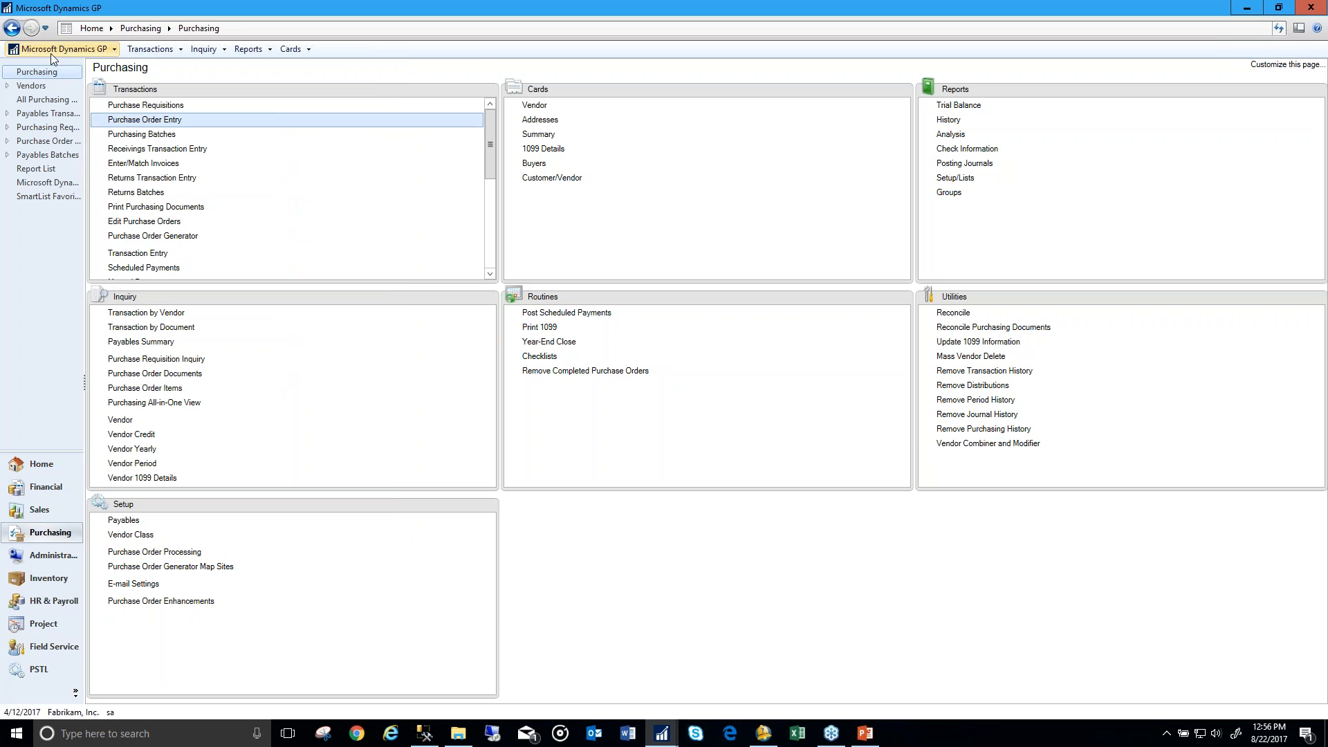
pyautogui.click(51, 53)
pyautogui.moveTo(93, 112)
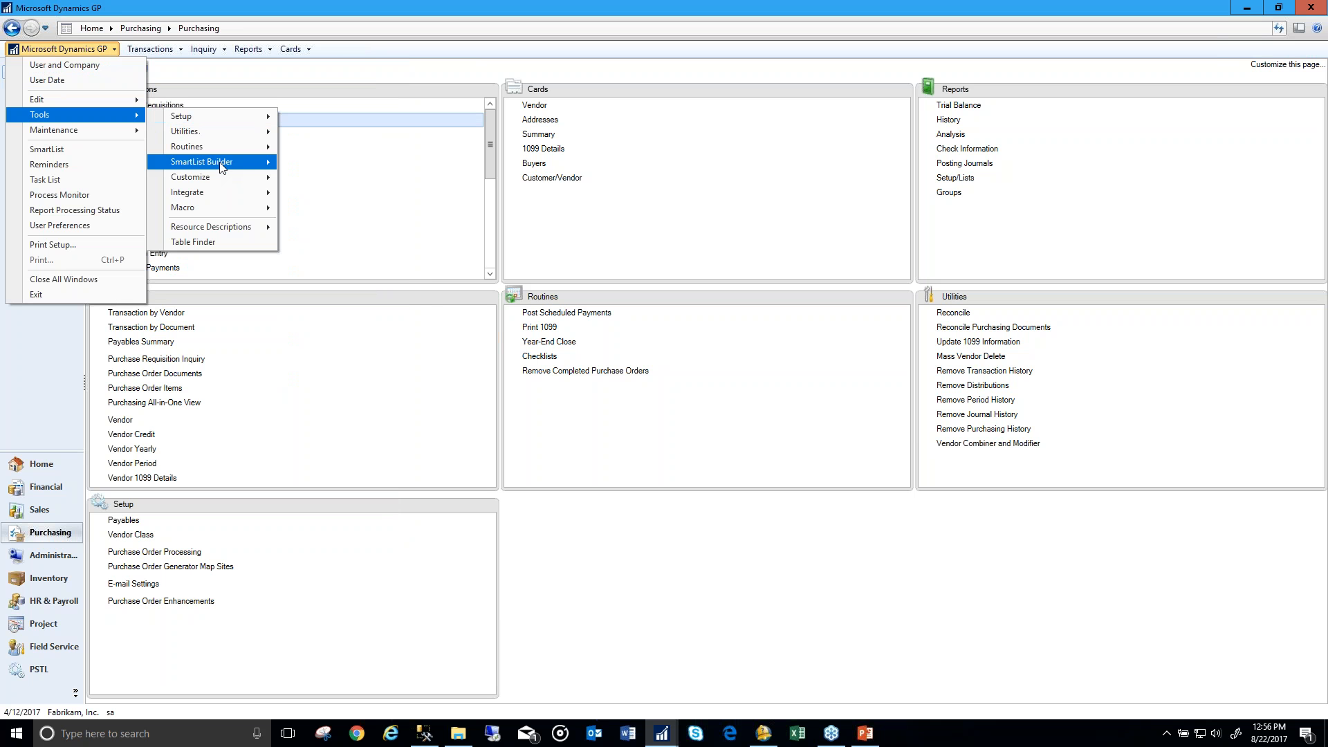
pyautogui.moveTo(220, 162)
pyautogui.click(342, 161)
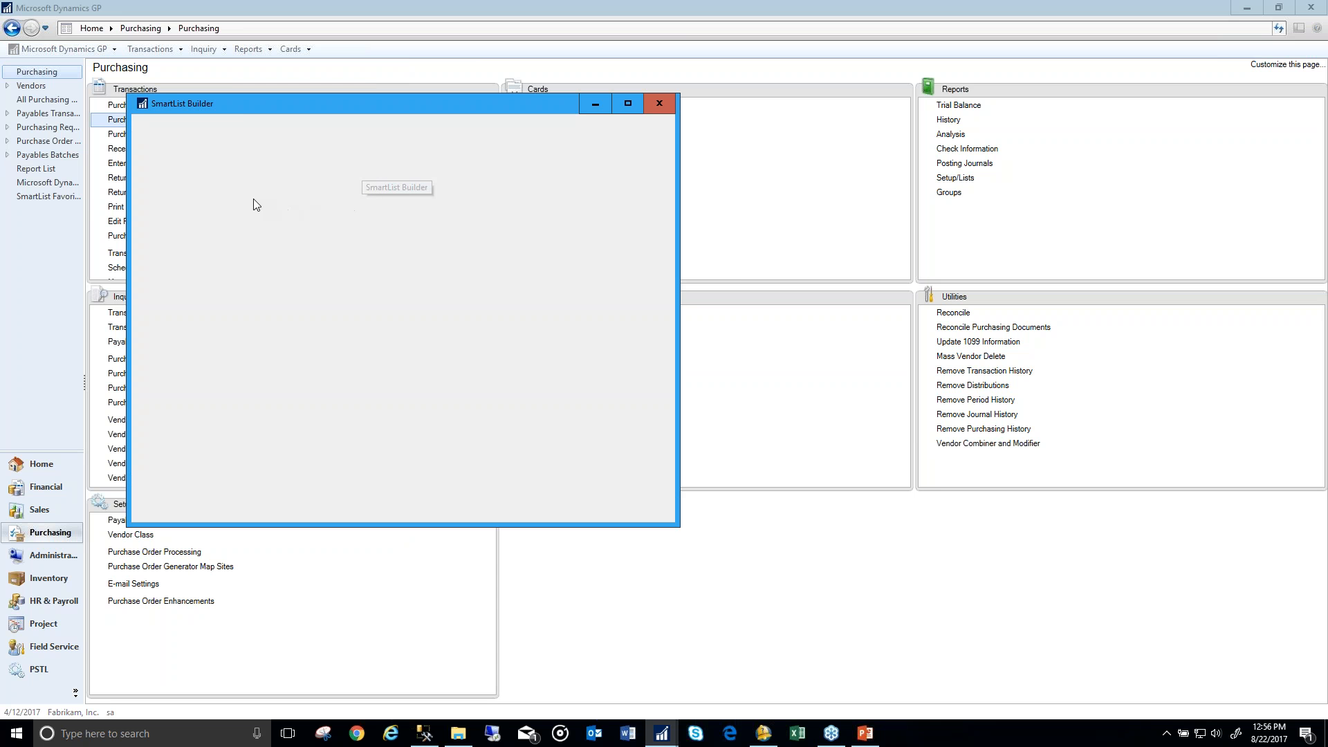
pyautogui.click(309, 206)
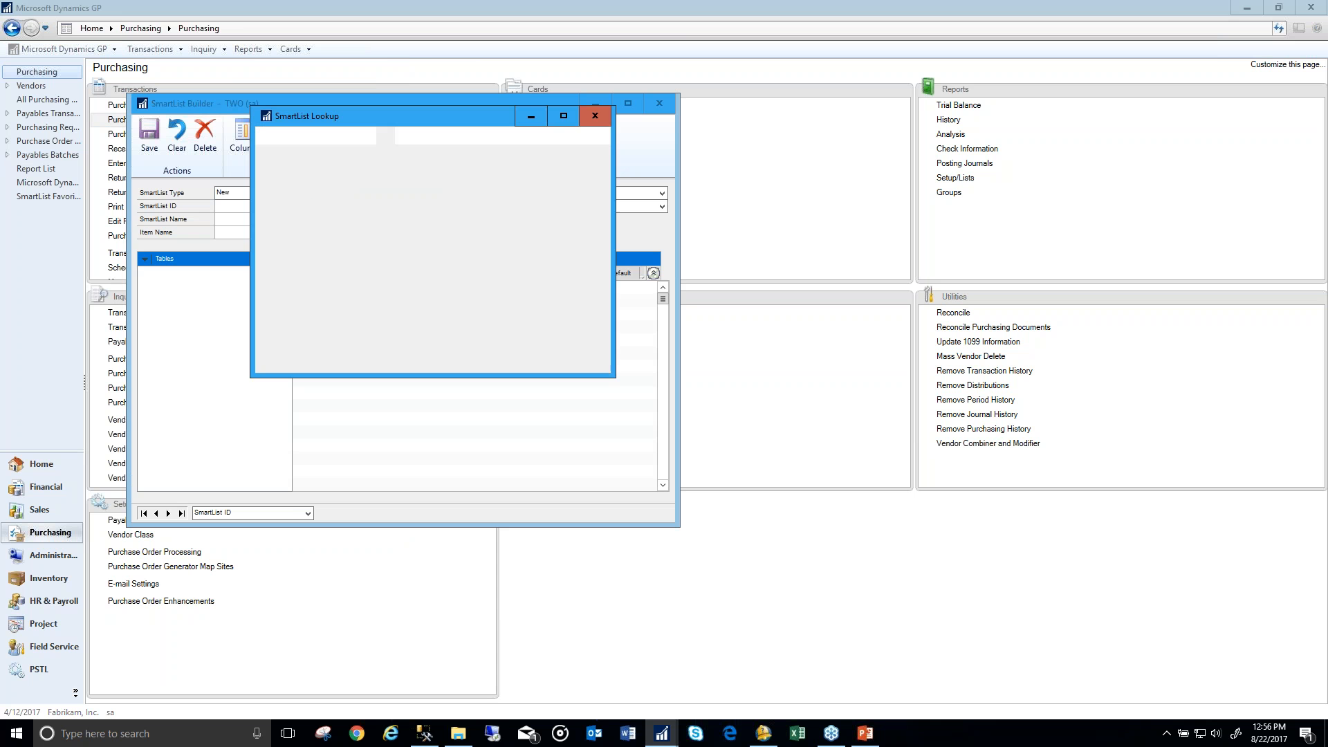
pyautogui.click(309, 276)
pyautogui.doubleClick(310, 276)
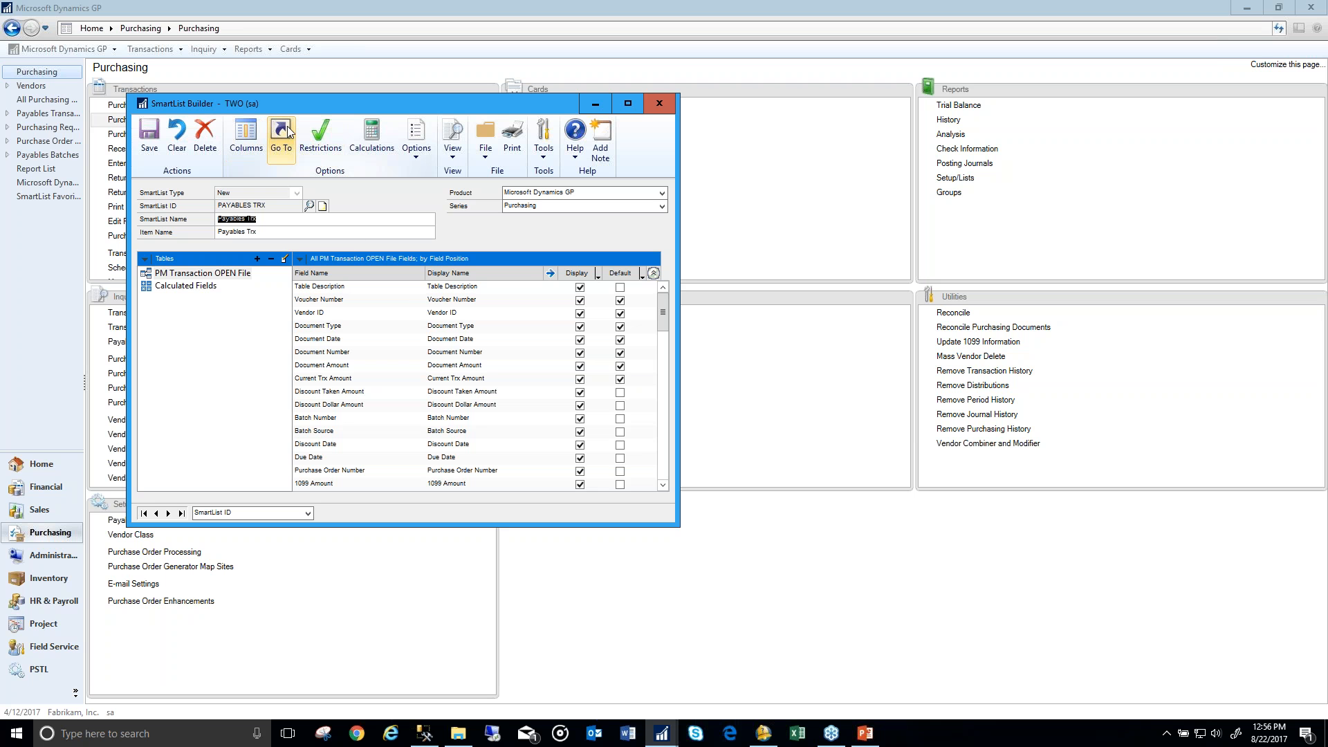
# Step: Start an Open Form Go To described as Vendor Maintenance, with product Microsoft Dynamics GP, series Purchasing and form Vendor Maintenance
pyautogui.click(287, 152)
pyautogui.click(874, 279)
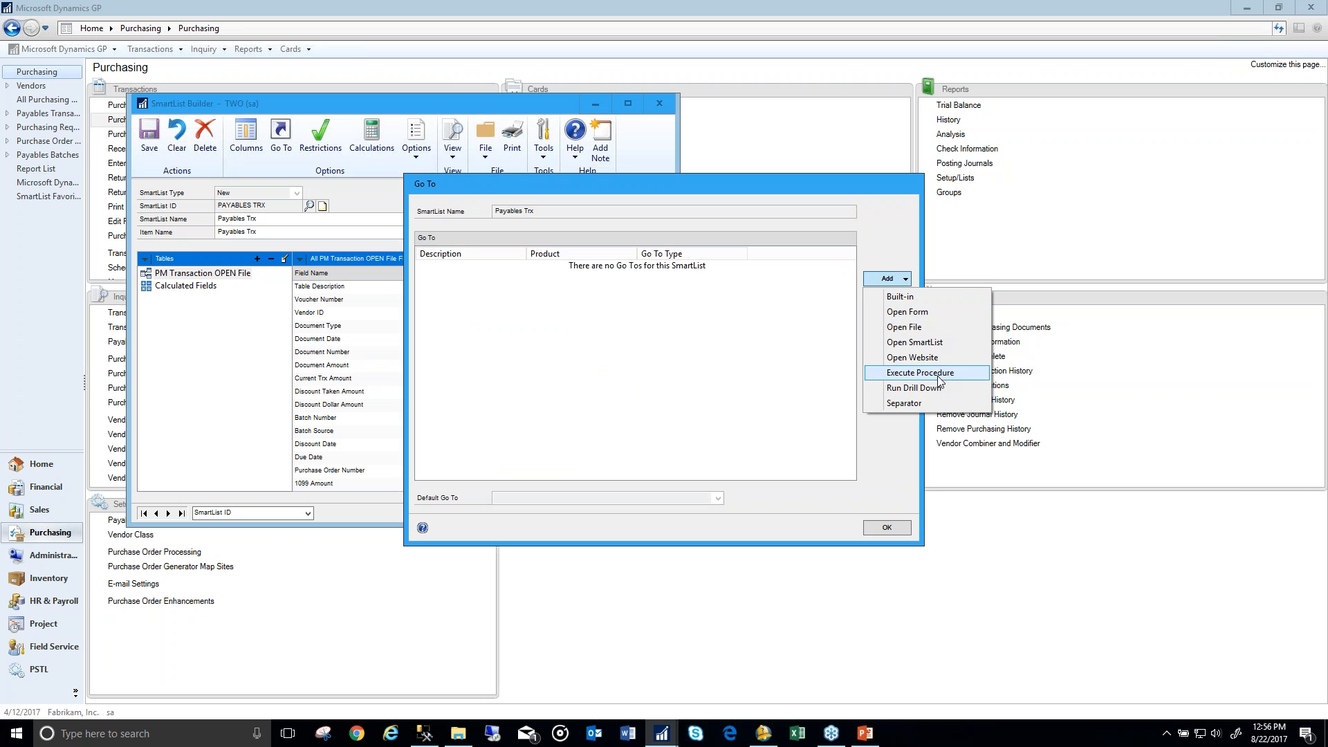
pyautogui.click(932, 311)
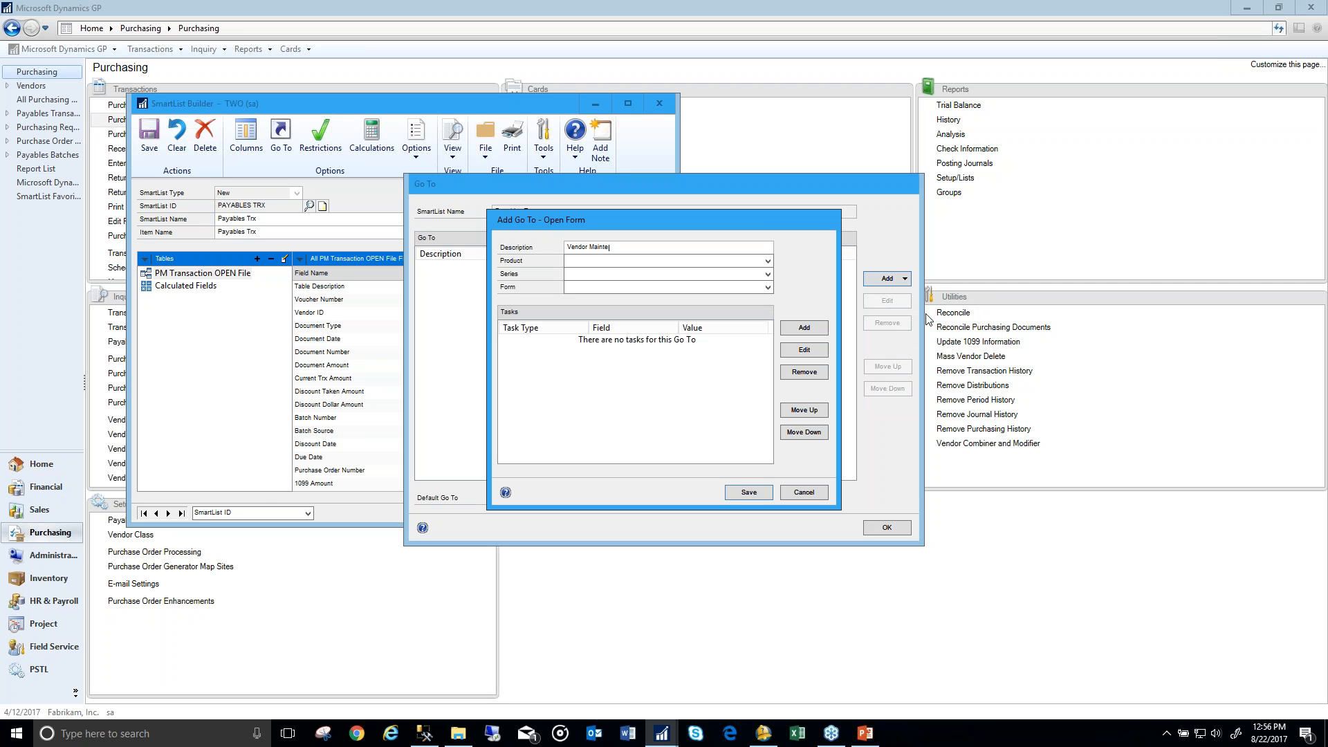
pyautogui.write('Vendor Maintenance')
pyautogui.press('Tab')
pyautogui.hotkey('alt', 'Down')
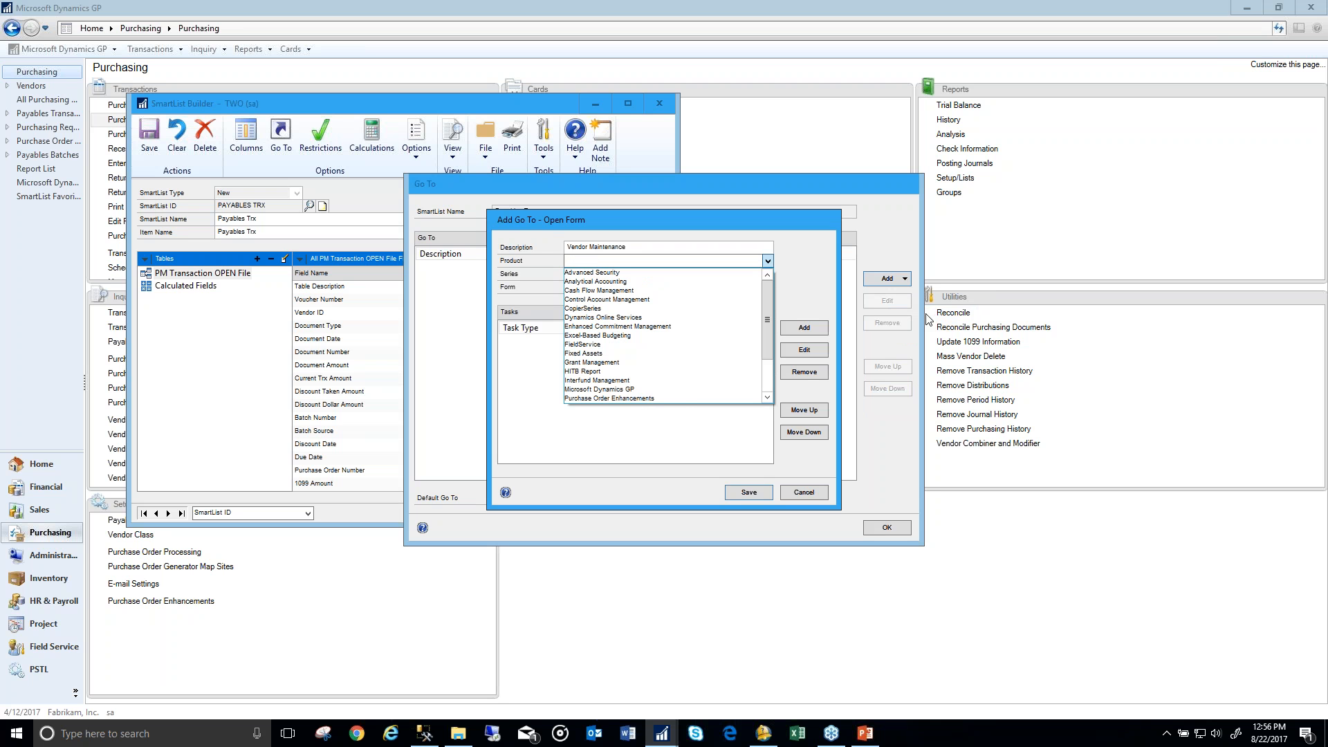
pyautogui.click(681, 389)
pyautogui.click(621, 278)
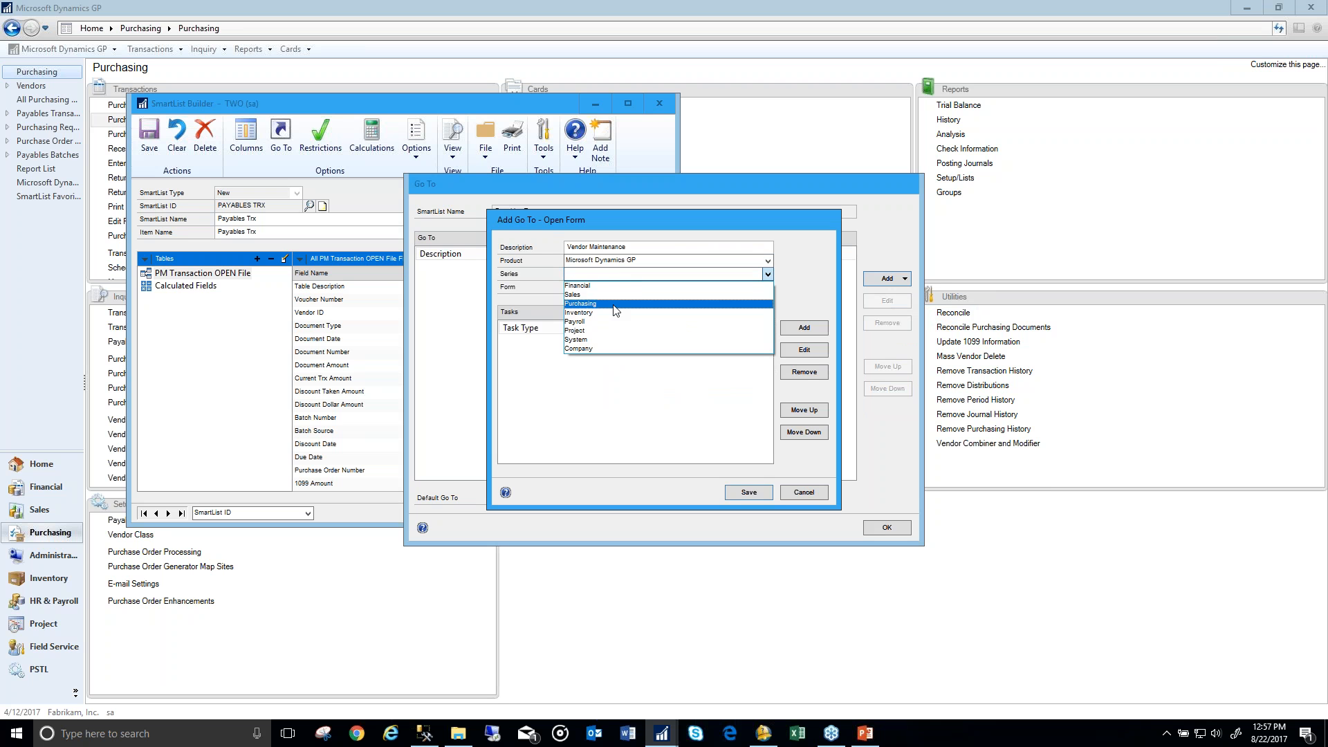
pyautogui.click(612, 304)
pyautogui.click(607, 288)
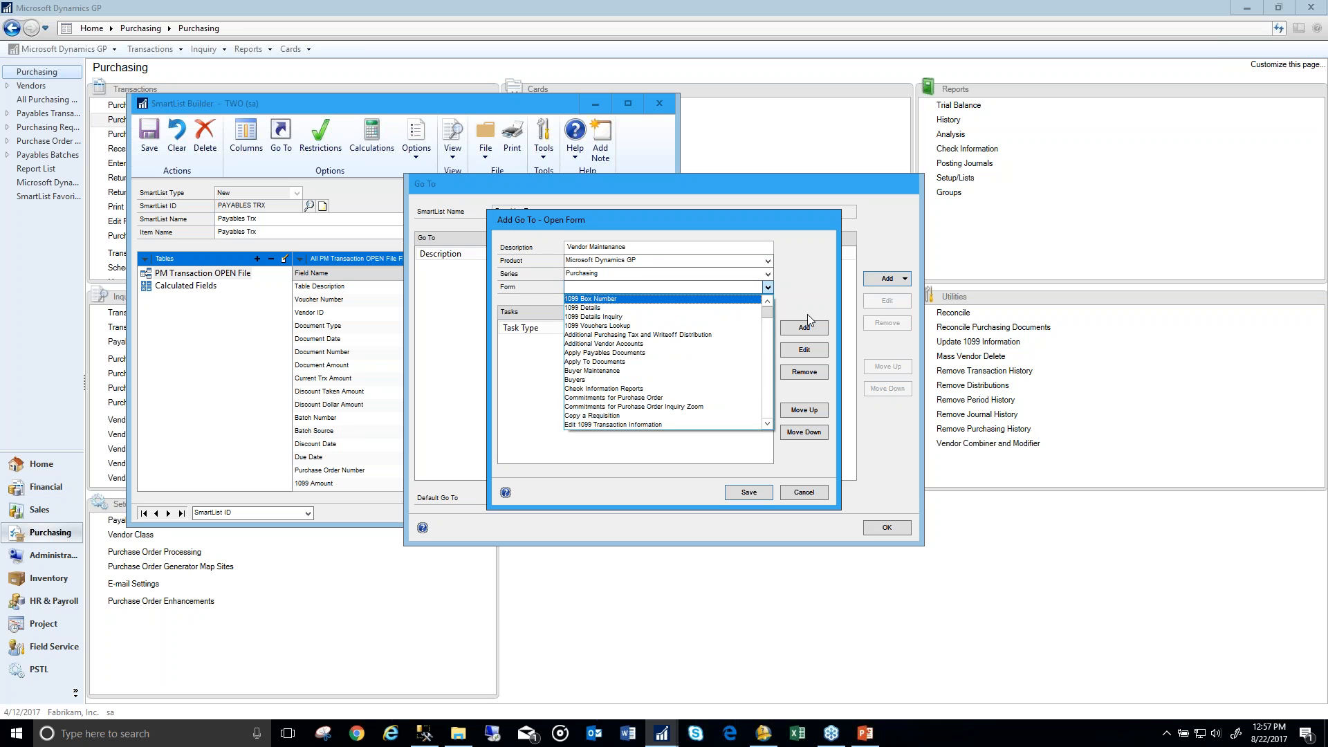
pyautogui.moveTo(766, 317); pyautogui.dragTo(770, 415)
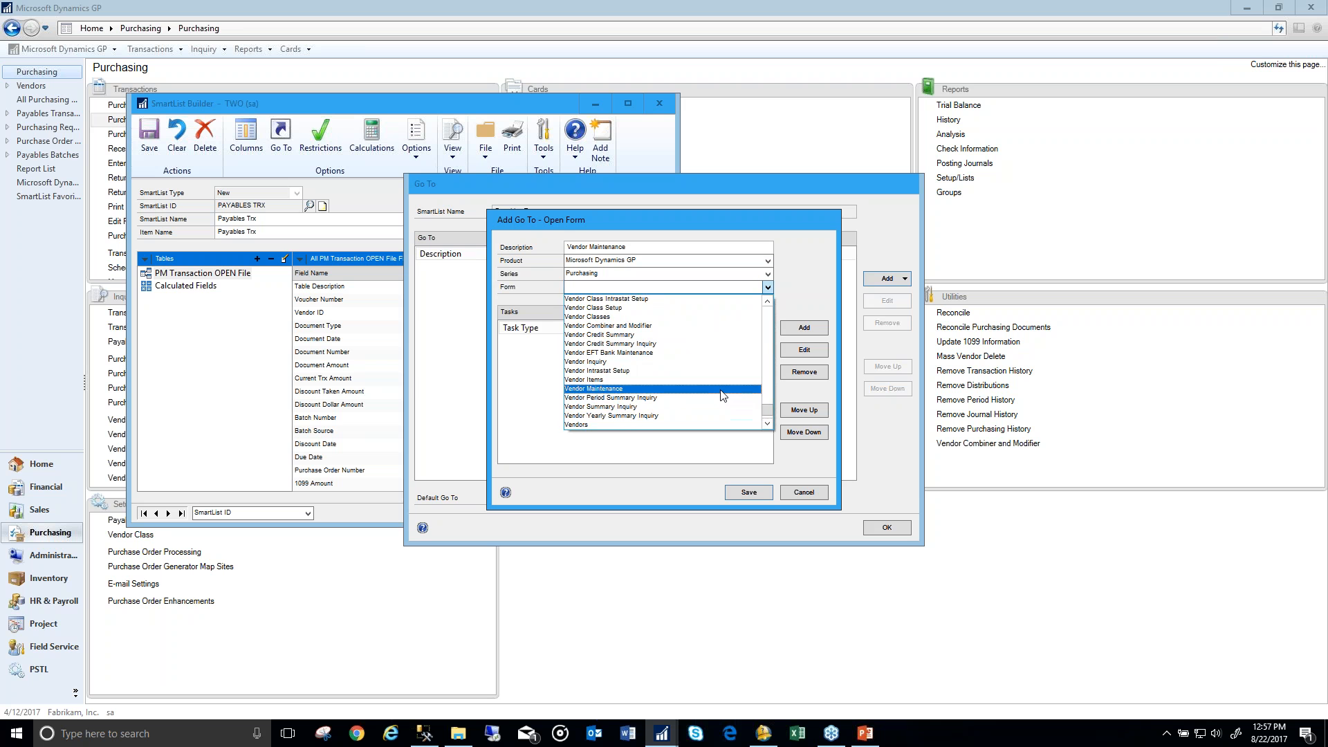
pyautogui.click(723, 396)
# Step: Add a "Set a field value and run the field script" task filling Vendor ID with Vendor ID from the PM Transaction OPEN File table
pyautogui.click(804, 329)
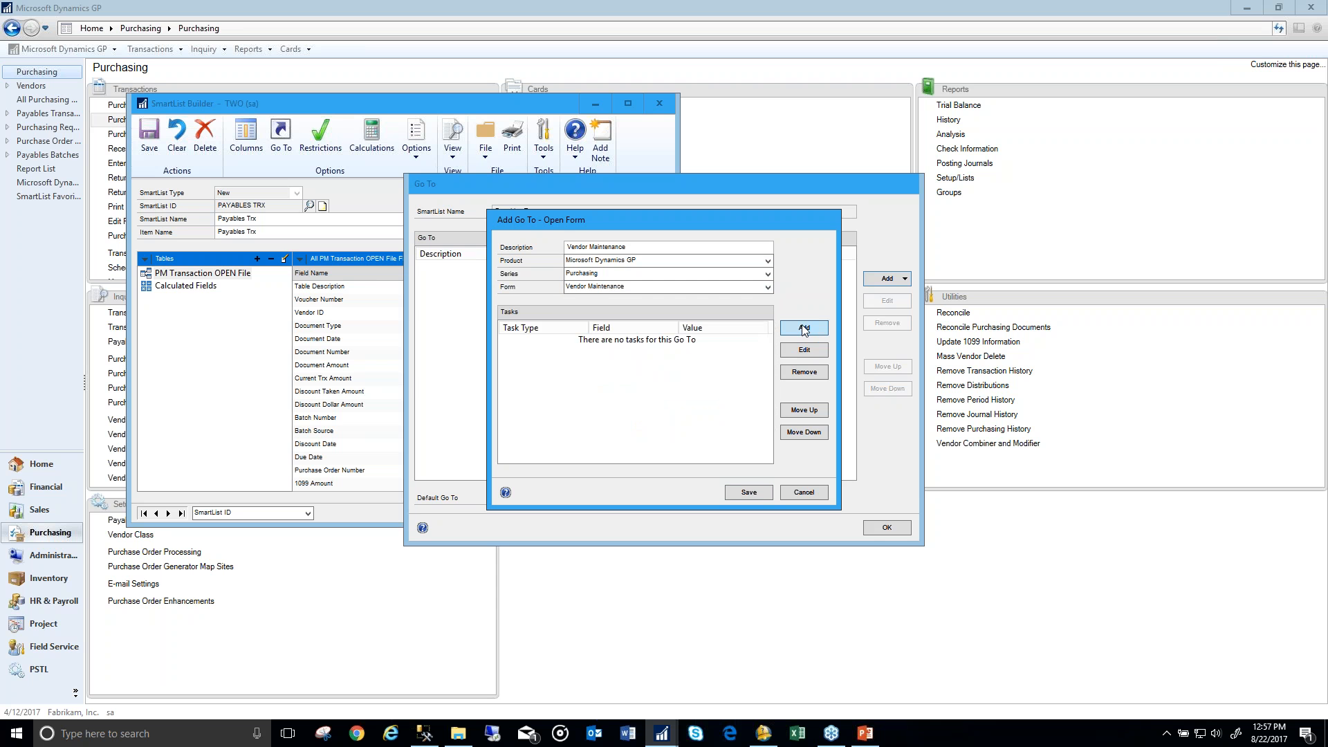
pyautogui.moveTo(679, 259); pyautogui.dragTo(399, 199)
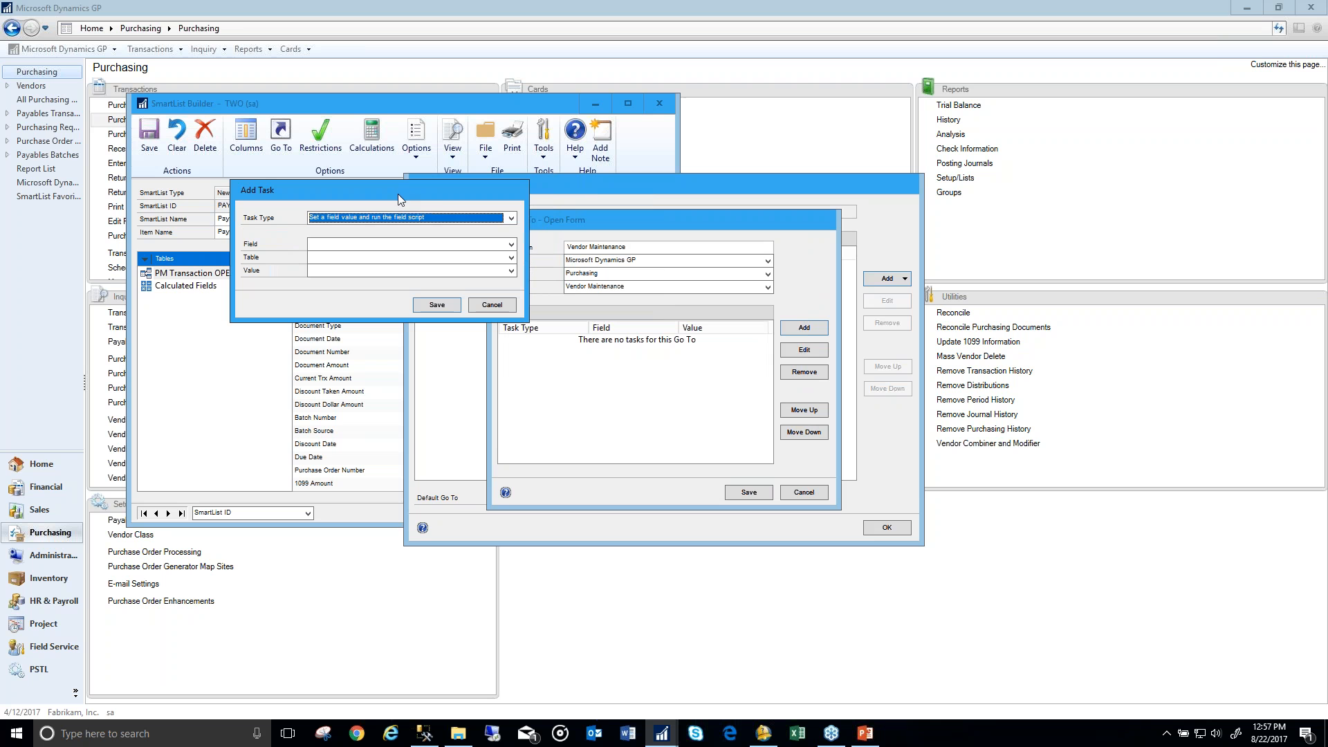
pyautogui.click(511, 217)
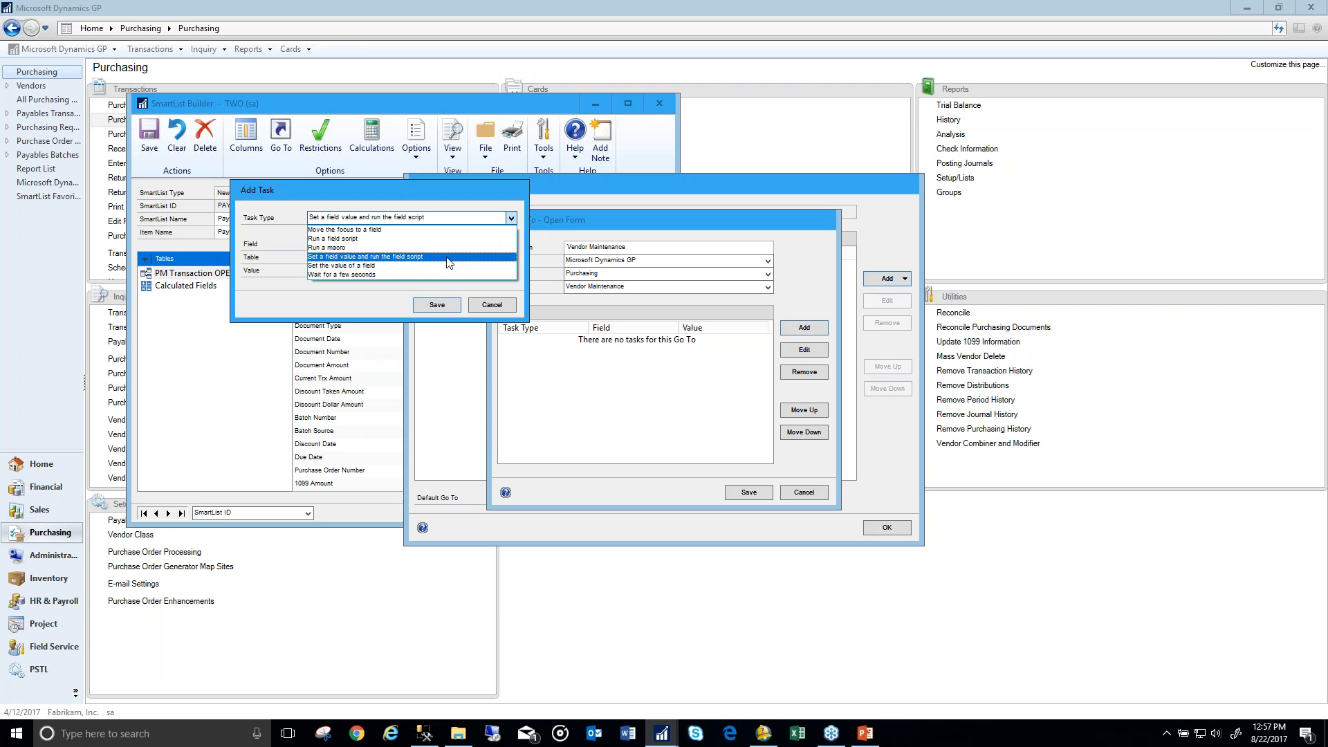
pyautogui.click(448, 256)
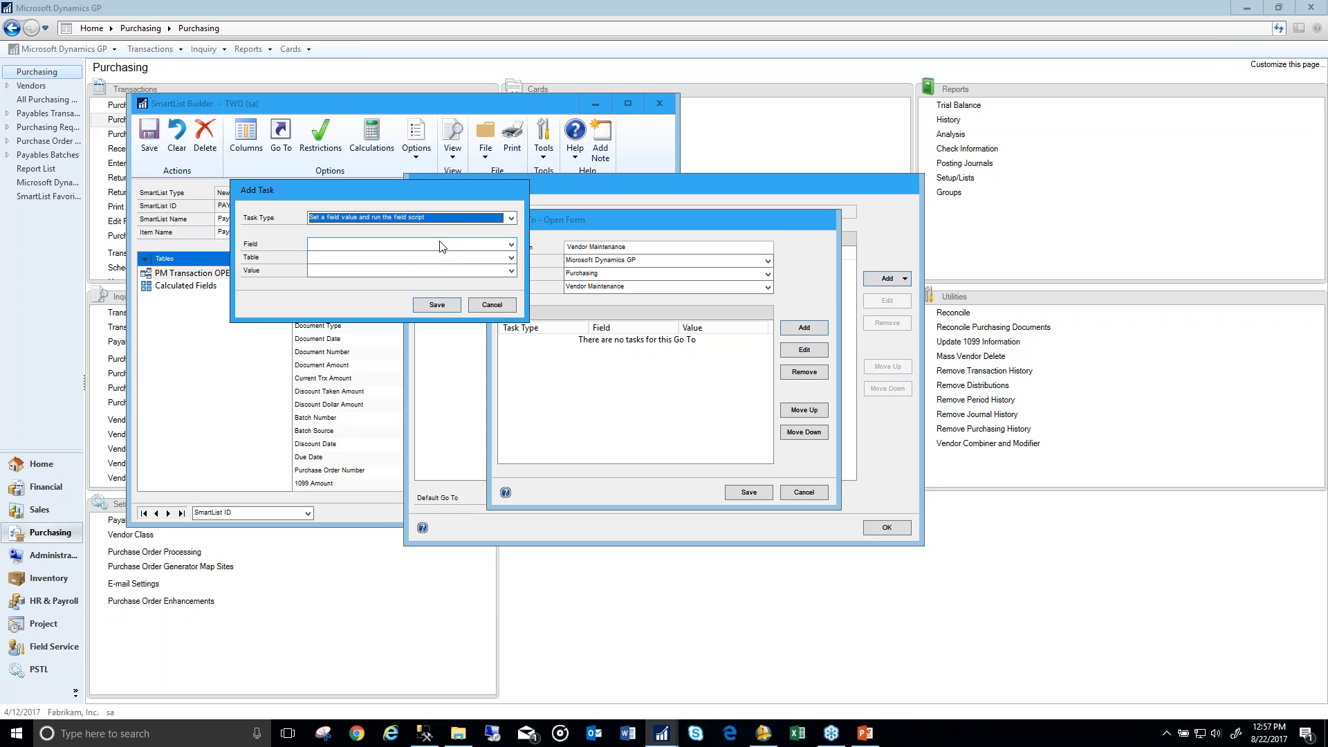
pyautogui.click(442, 246)
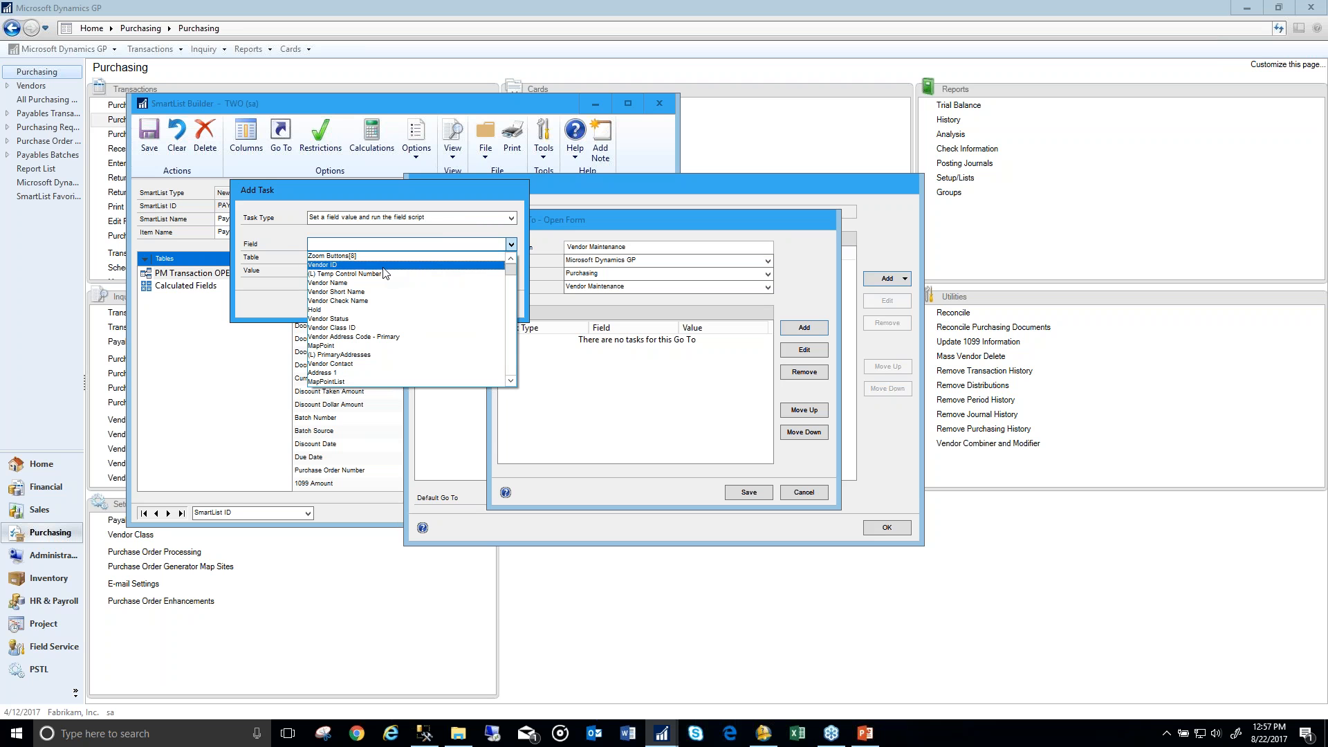
pyautogui.moveTo(509, 270)
pyautogui.mouseDown()
pyautogui.moveTo(503, 375)
pyautogui.moveTo(520, 256)
pyautogui.mouseUp()
pyautogui.click(446, 266)
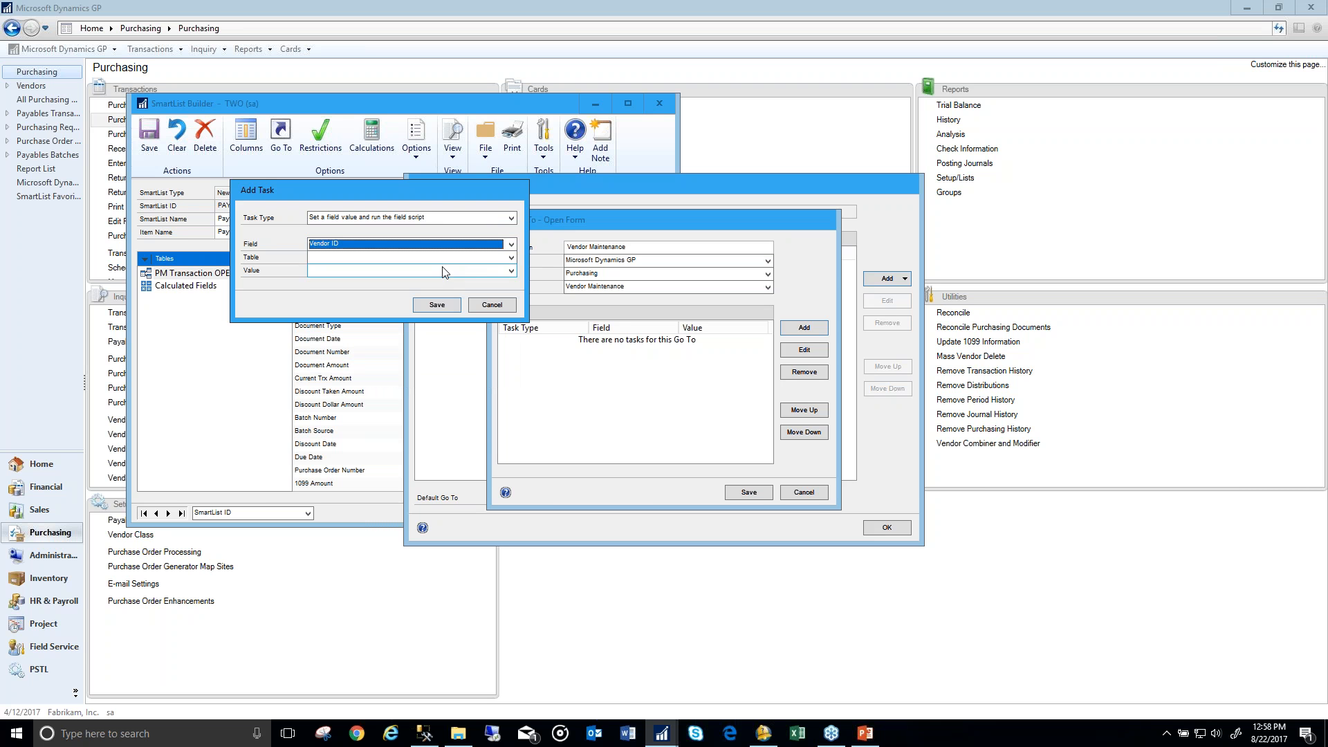
pyautogui.click(437, 258)
pyautogui.click(432, 269)
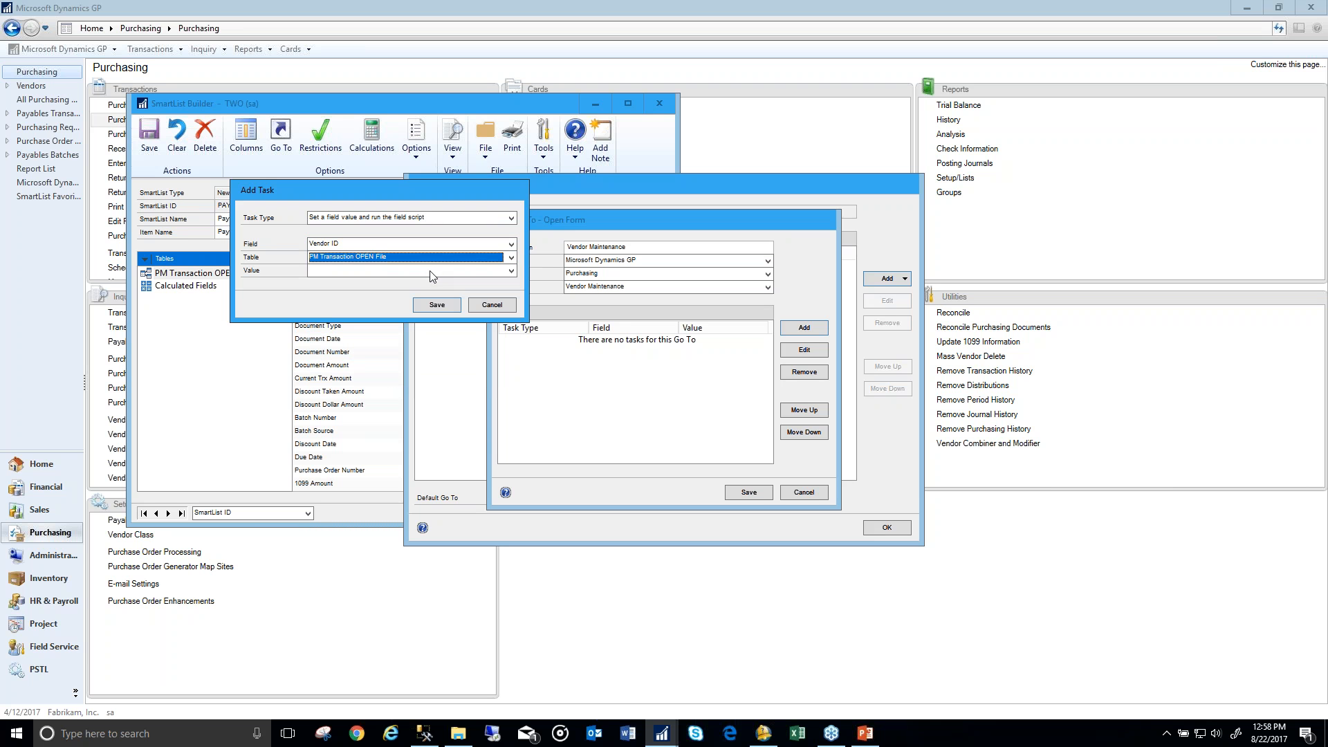
pyautogui.click(427, 271)
pyautogui.moveTo(508, 319); pyautogui.dragTo(510, 406)
pyautogui.click(480, 381)
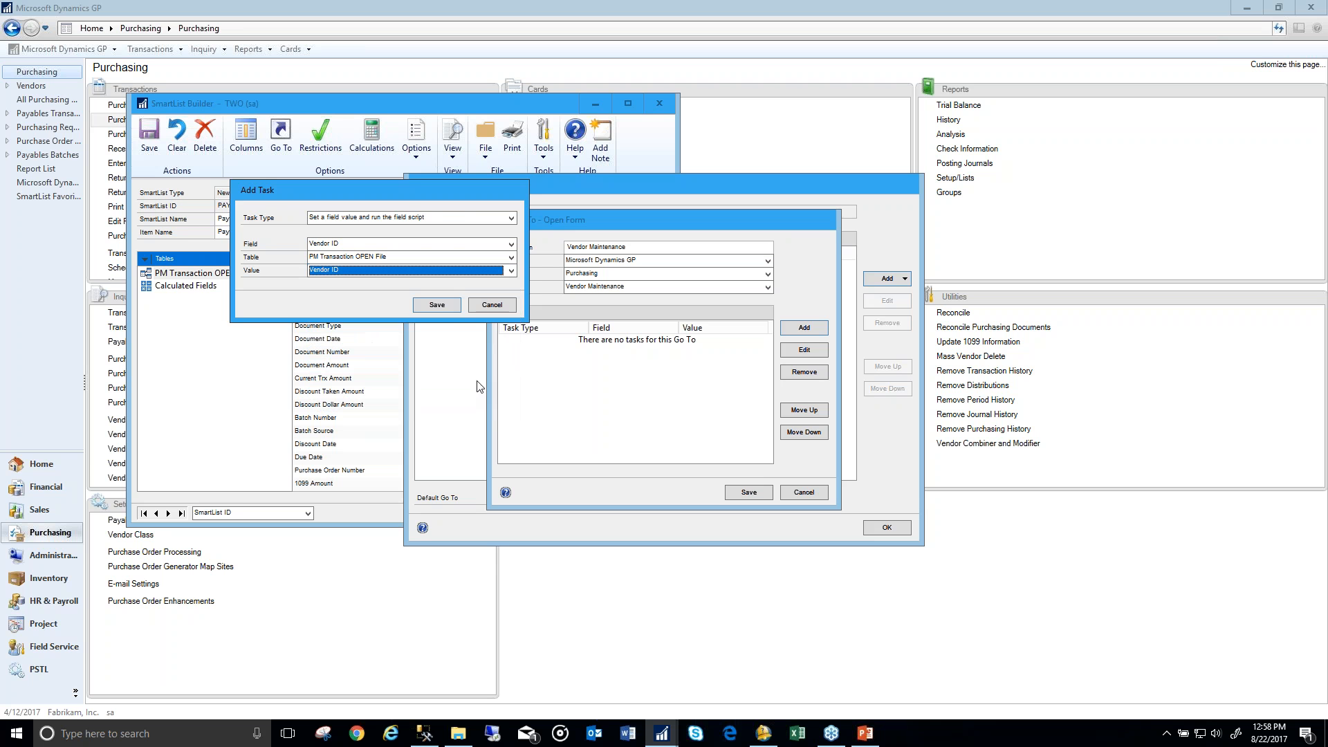
pyautogui.click(443, 306)
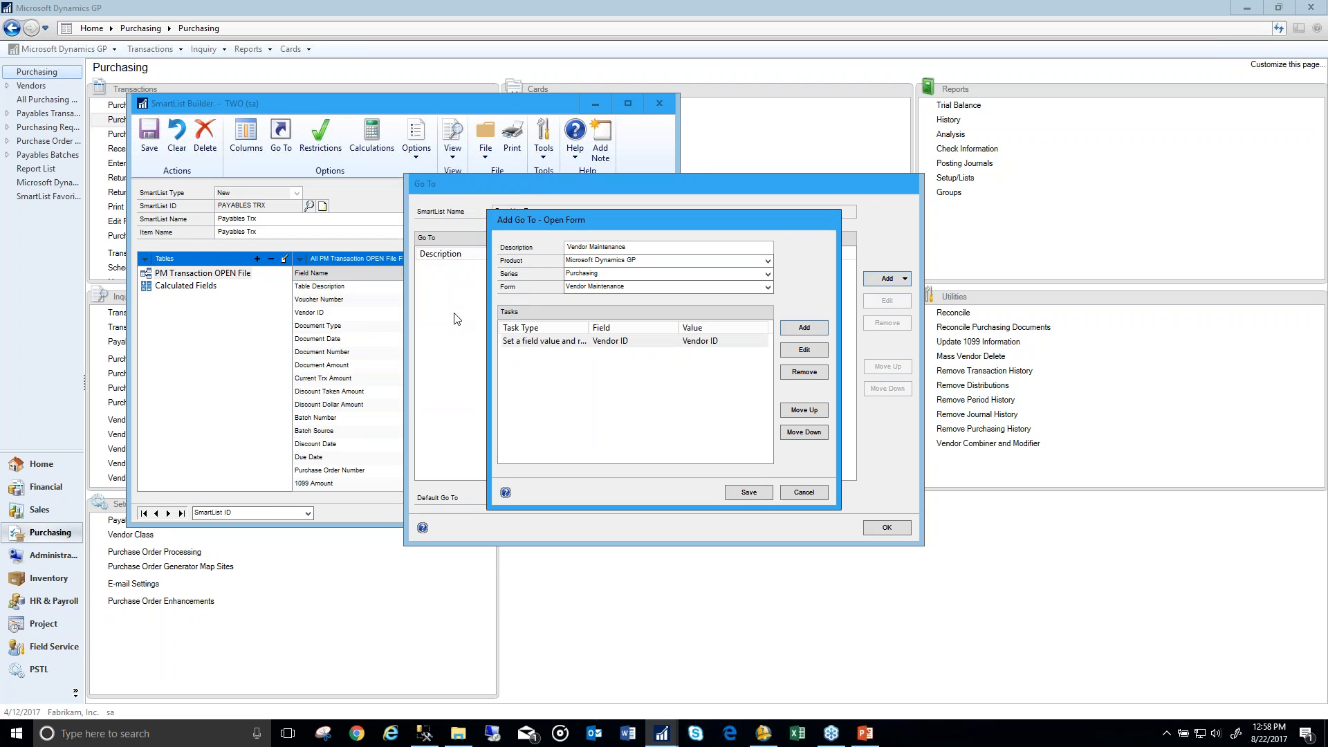
# Step: Save the Go To, make Vendor Maintenance the default Go To, and save the Payables Trx SmartList before closing SmartList Builder
pyautogui.click(740, 494)
pyautogui.click(717, 498)
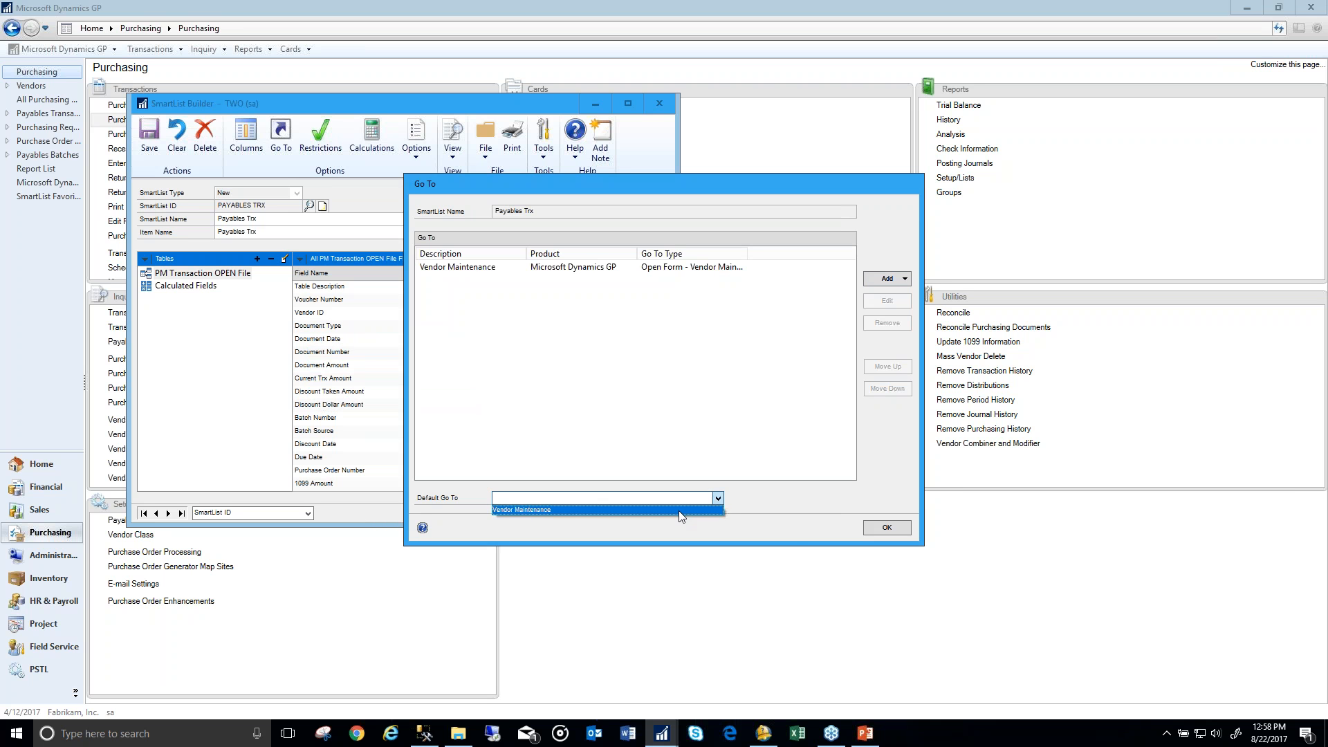
pyautogui.click(680, 510)
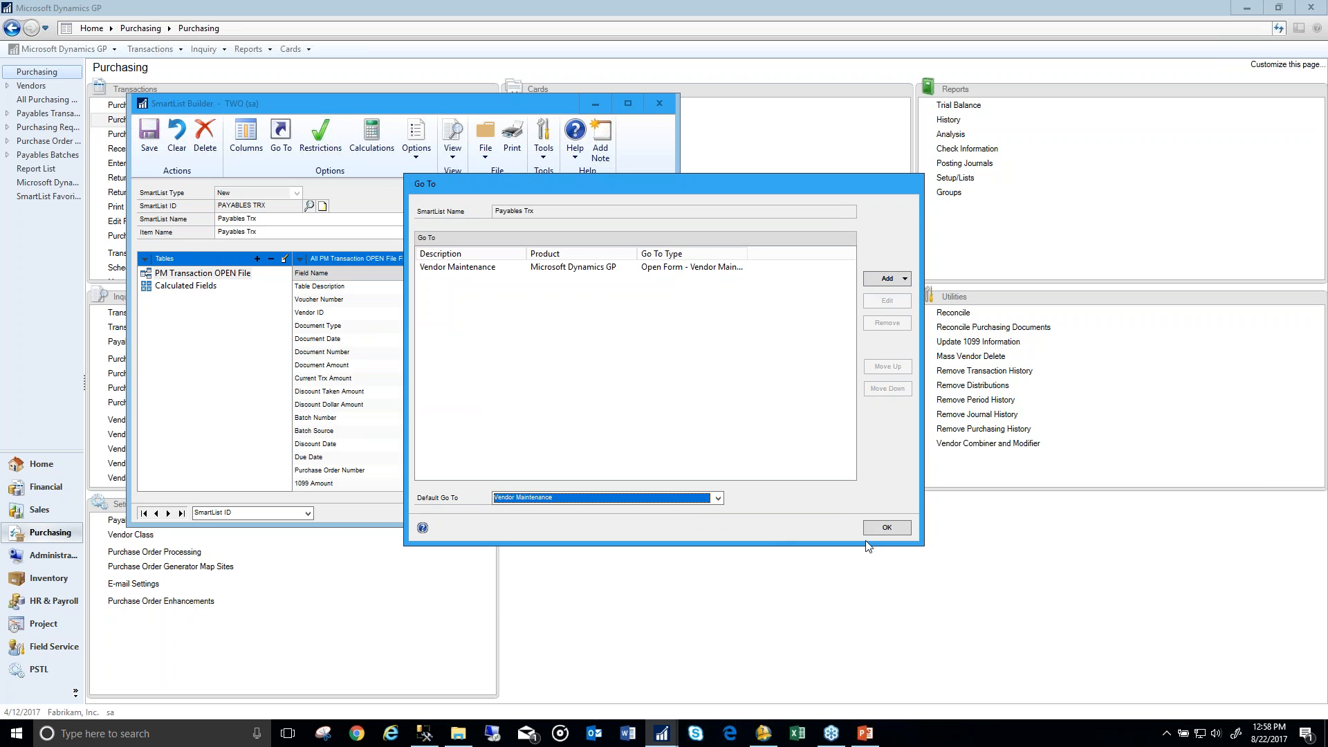
pyautogui.click(895, 532)
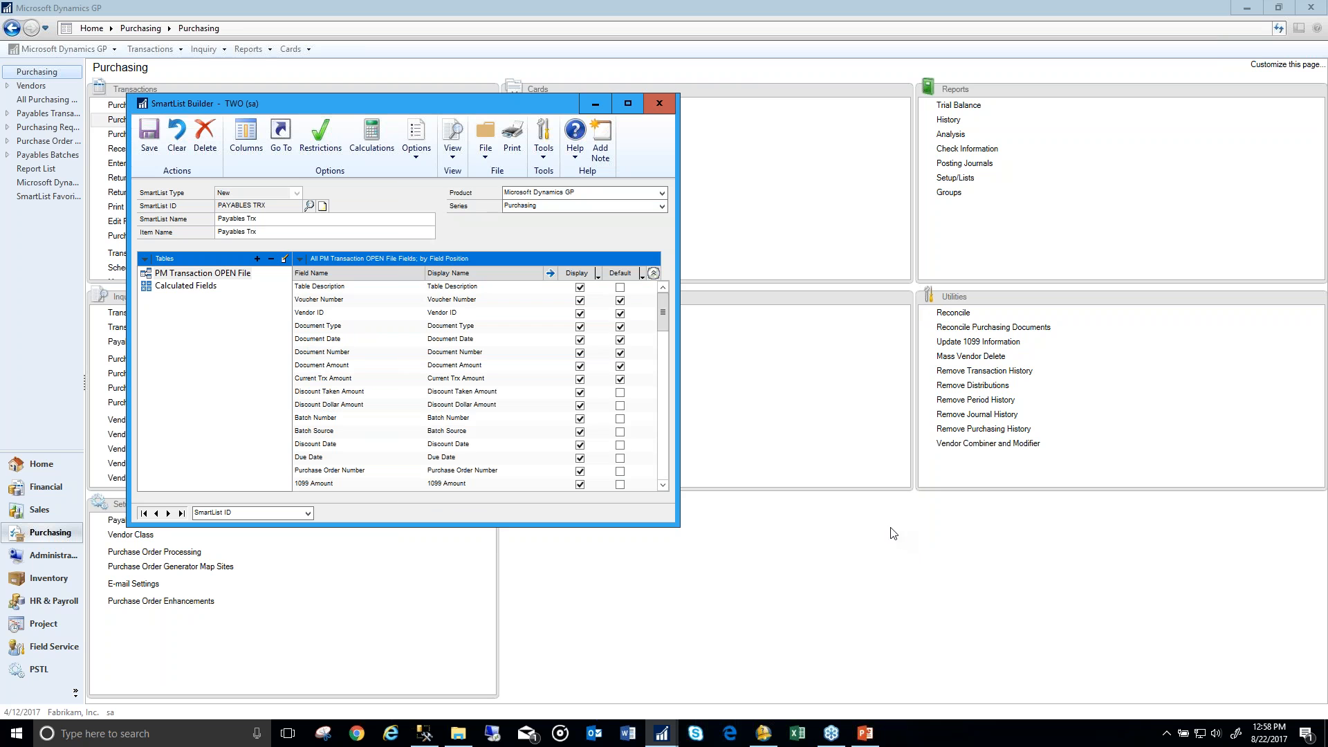
pyautogui.click(153, 133)
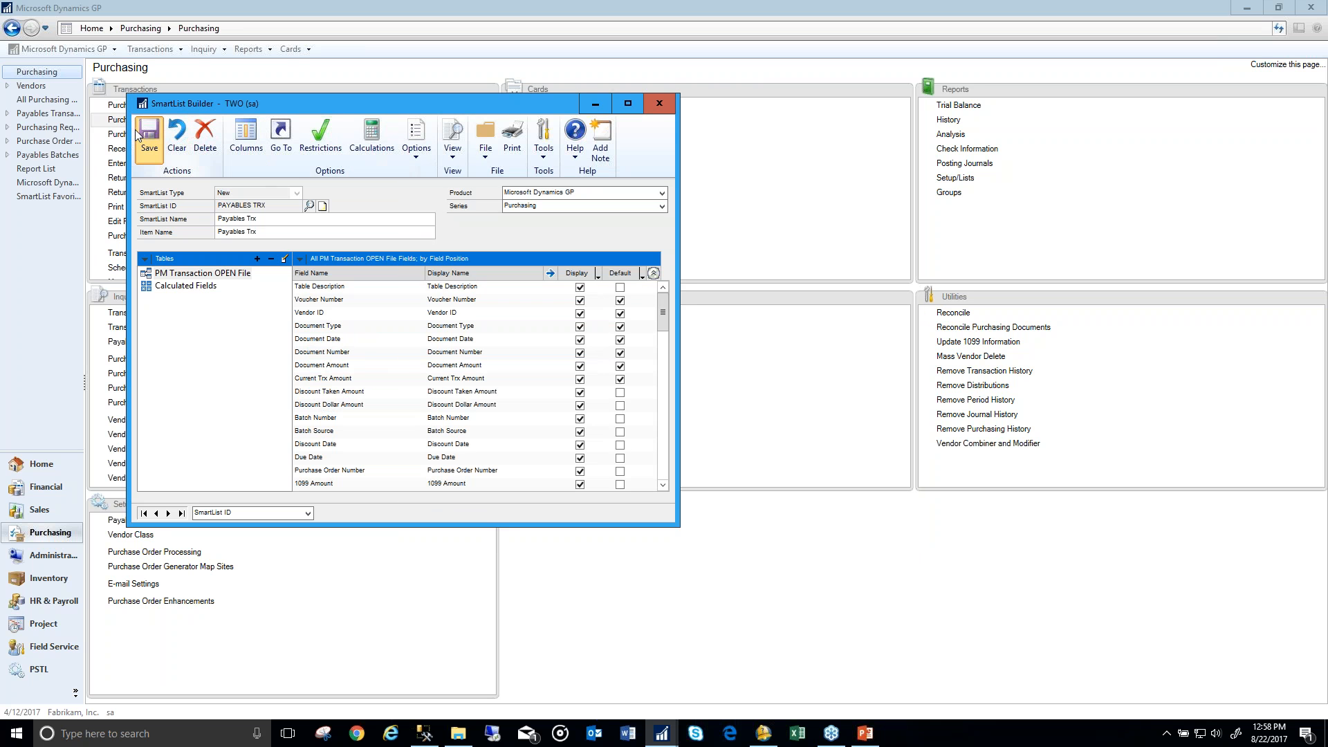
pyautogui.click(659, 103)
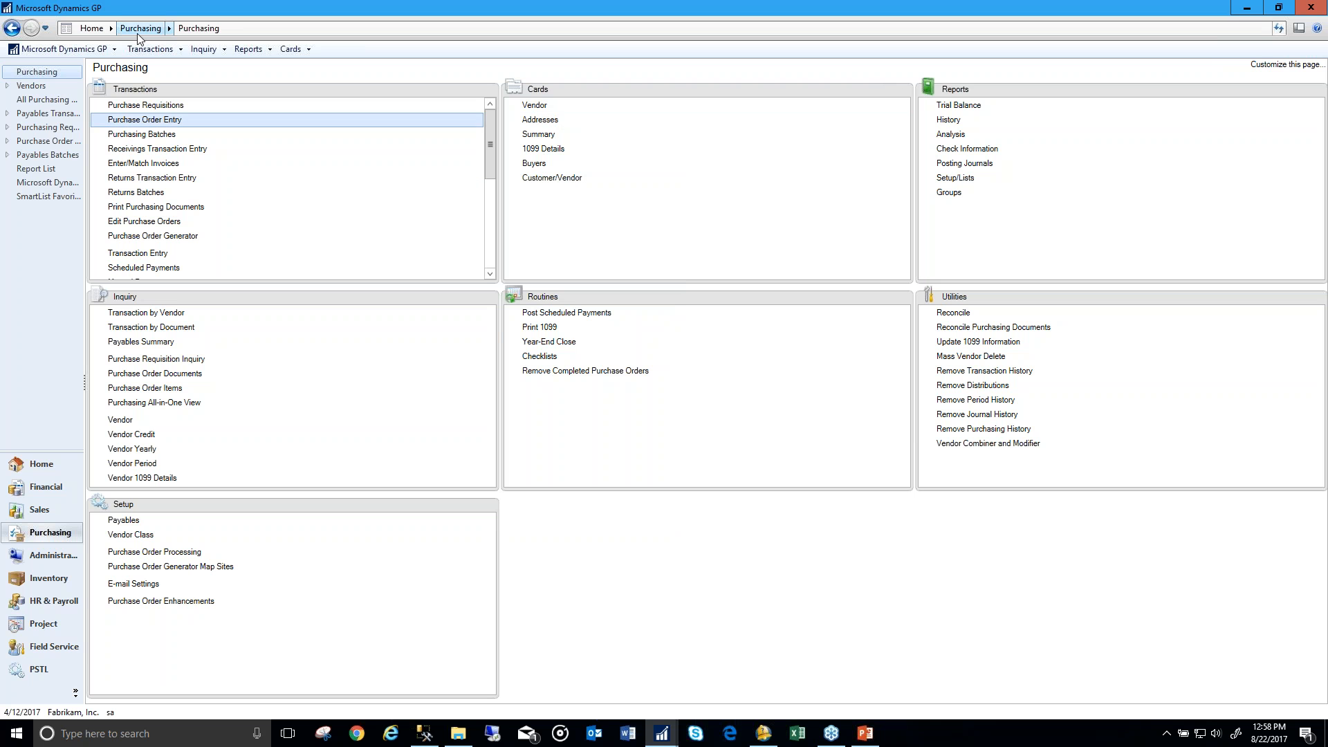
# Step: Open SmartList, close and reopen it, and display the default Payables Trx list under Purchasing
pyautogui.click(115, 49)
pyautogui.click(55, 149)
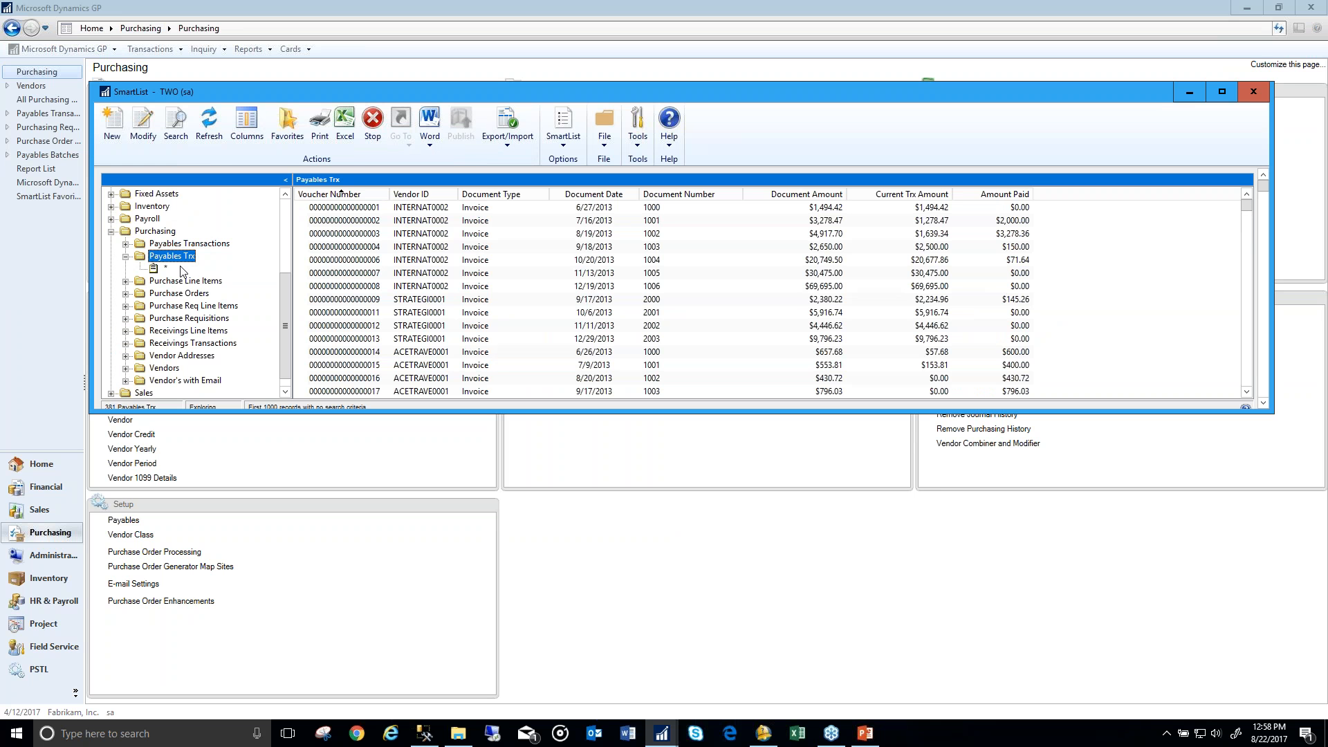
pyautogui.click(1253, 91)
pyautogui.click(57, 49)
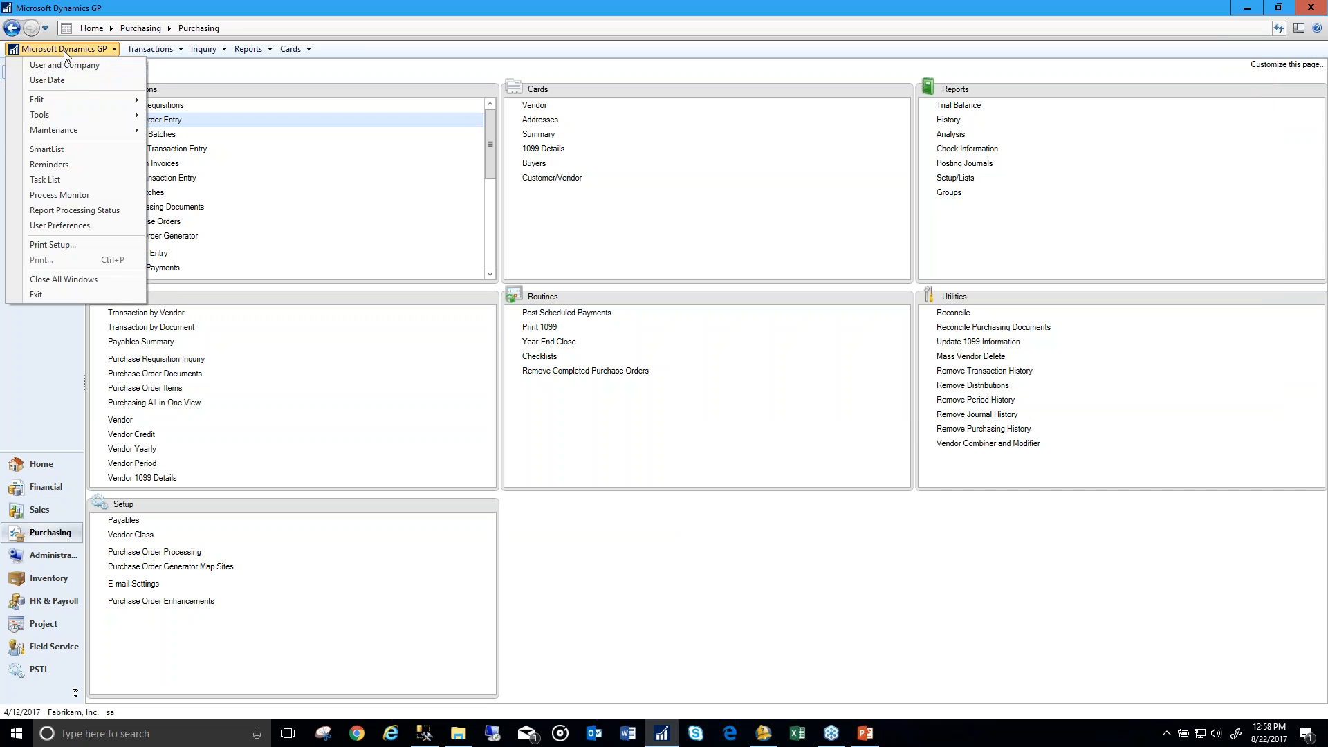
pyautogui.click(77, 146)
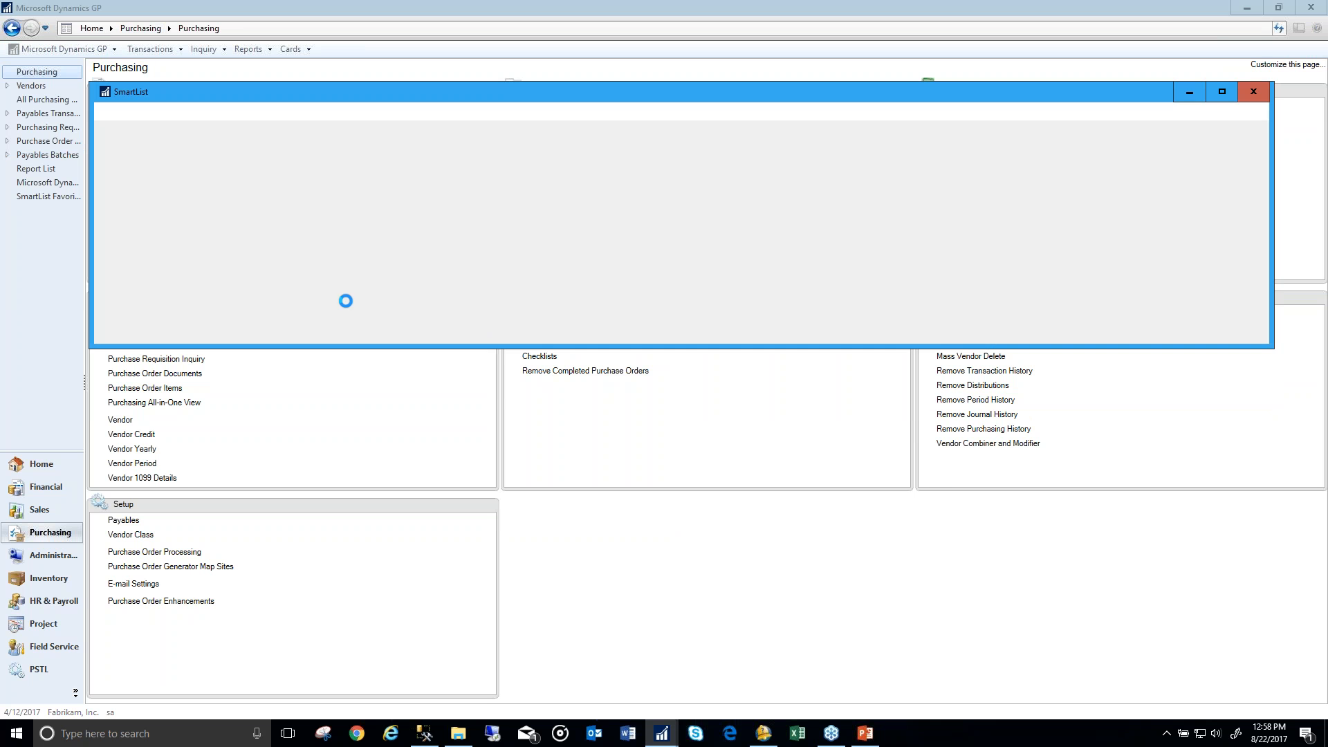
pyautogui.click(111, 269)
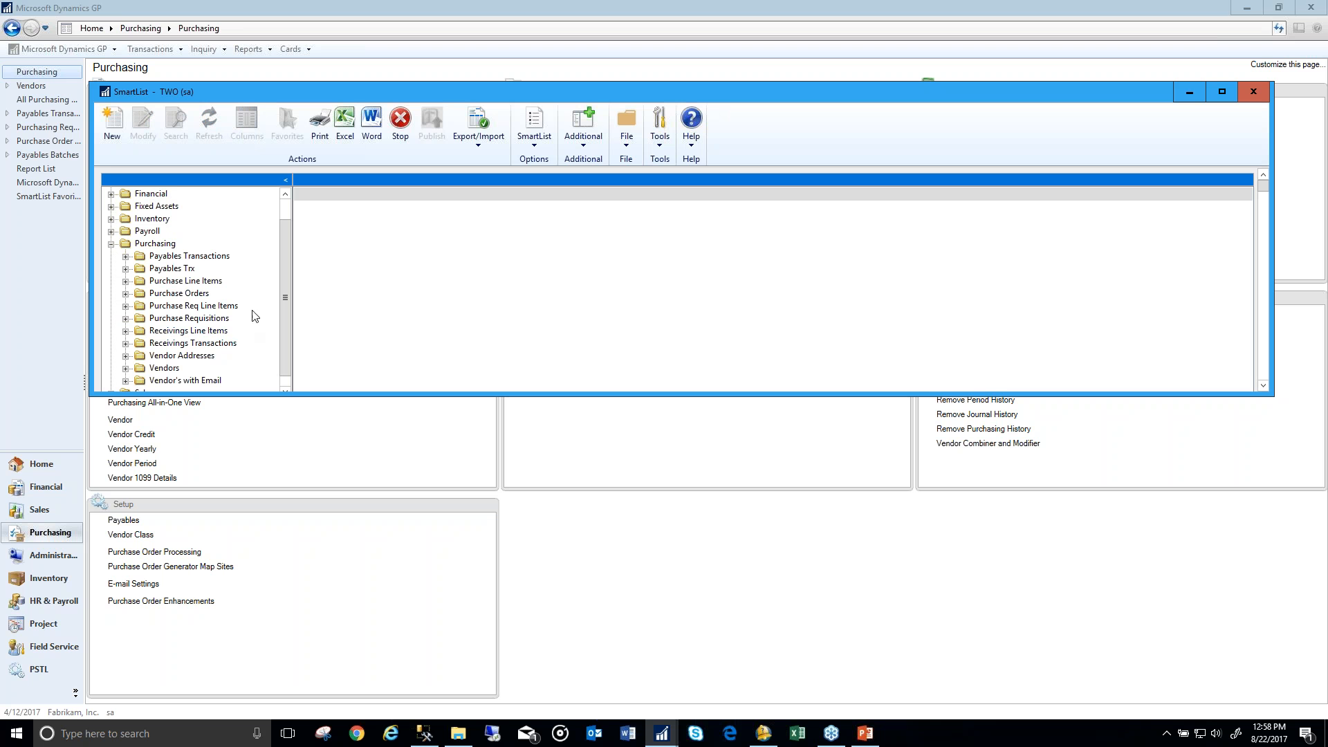
pyautogui.click(126, 257)
pyautogui.click(126, 257)
pyautogui.click(126, 270)
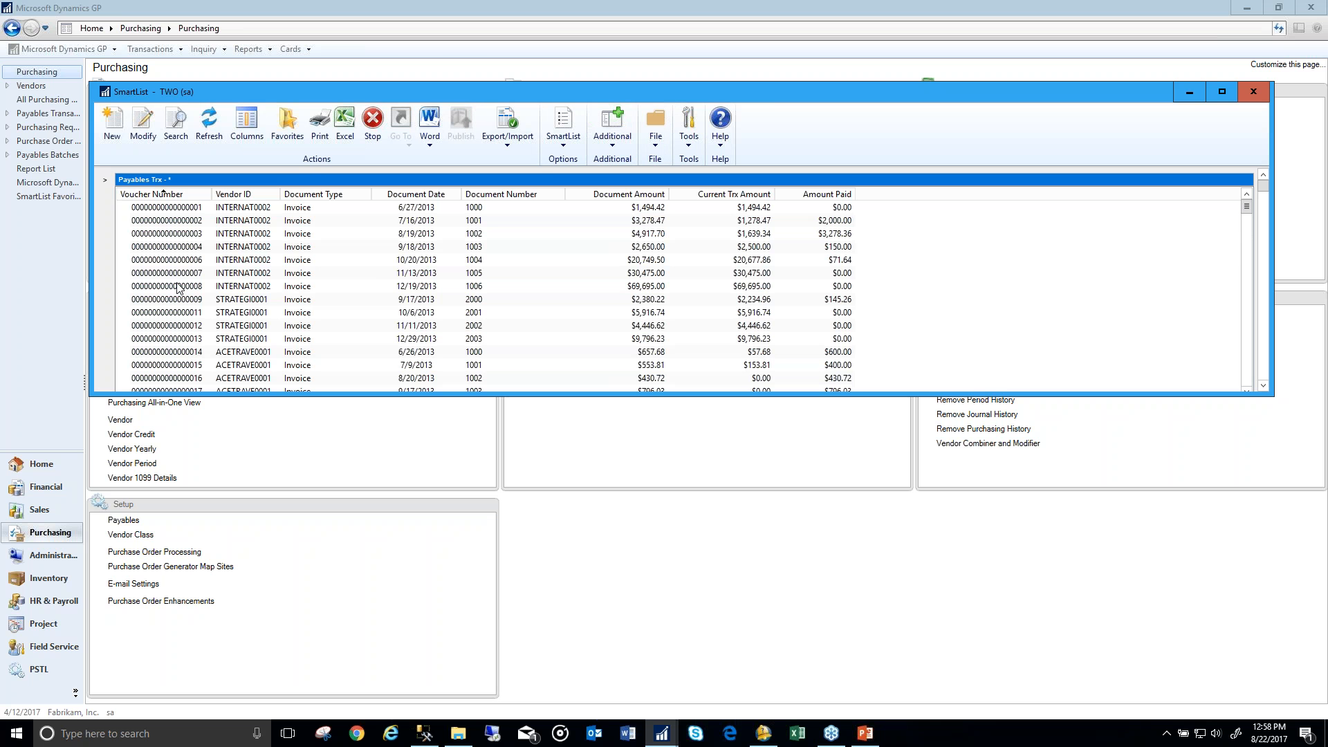
# Step: Test the default Go To by opening the vendor card from the 8/19/2013 invoice, and close the card and SmartList
pyautogui.click(268, 239)
pyautogui.doubleClick(268, 239)
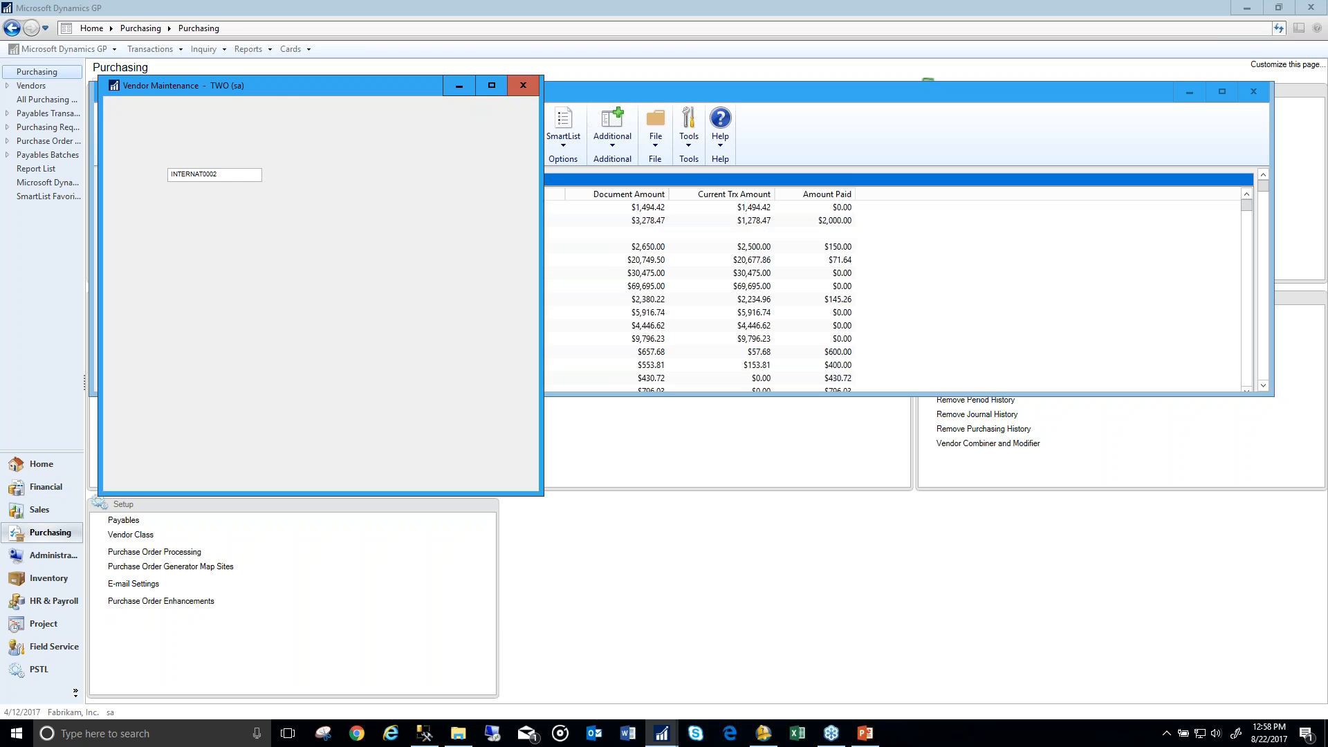
pyautogui.moveTo(352, 93); pyautogui.dragTo(580, 142)
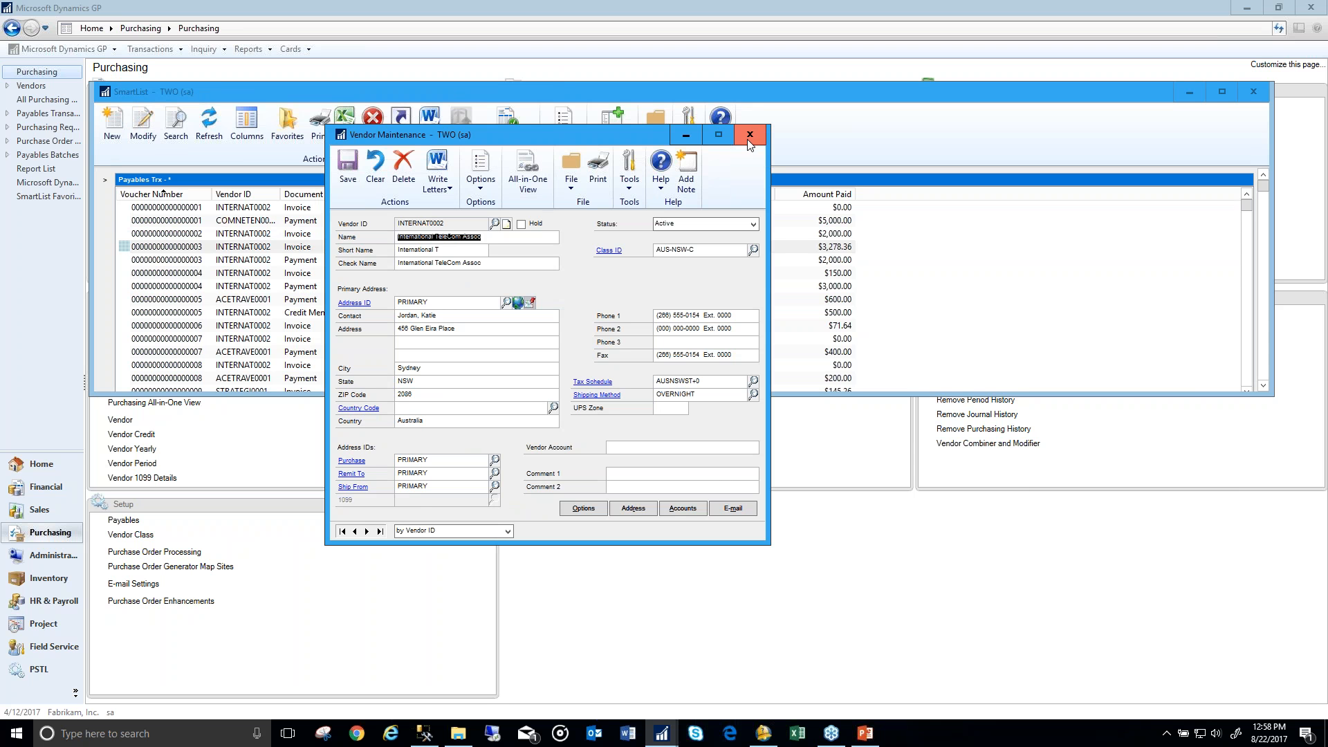
pyautogui.click(750, 139)
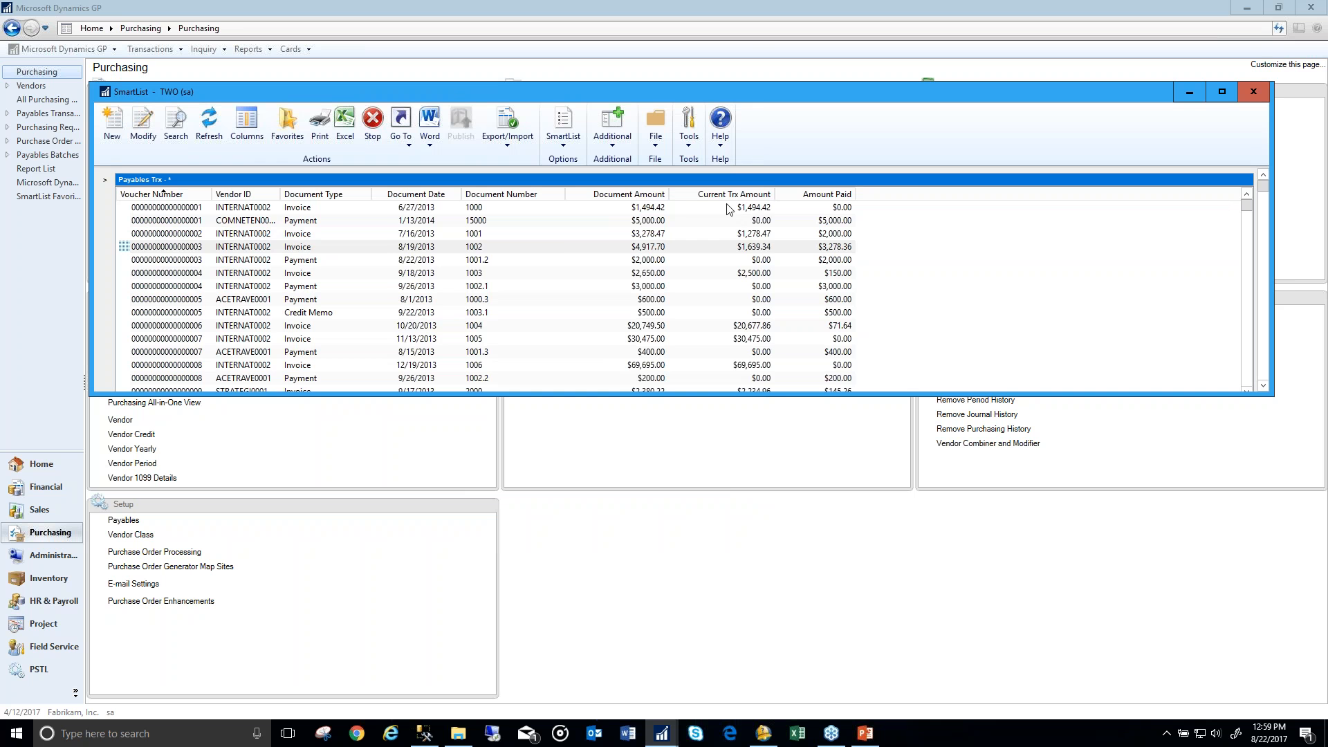
pyautogui.moveTo(765, 106)
pyautogui.mouseDown()
pyautogui.moveTo(785, 102)
pyautogui.moveTo(759, 84)
pyautogui.mouseUp()
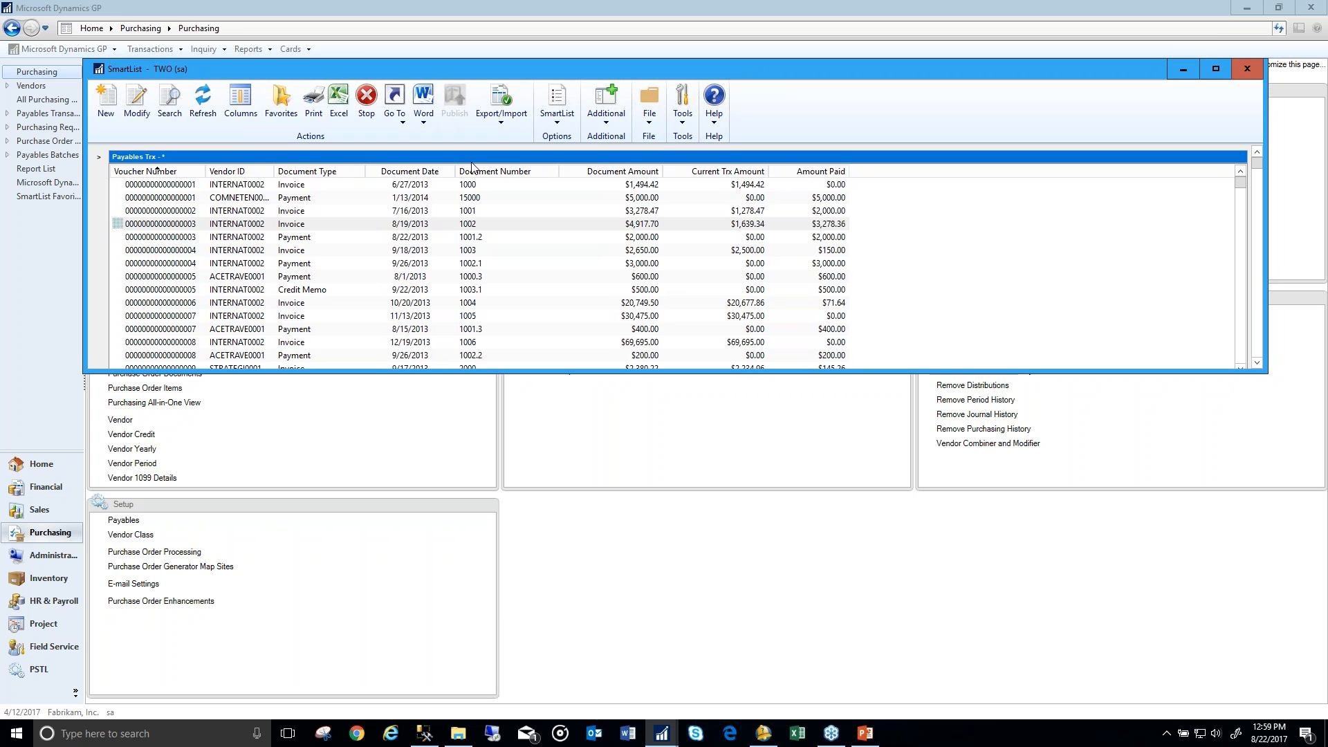
pyautogui.click(1249, 69)
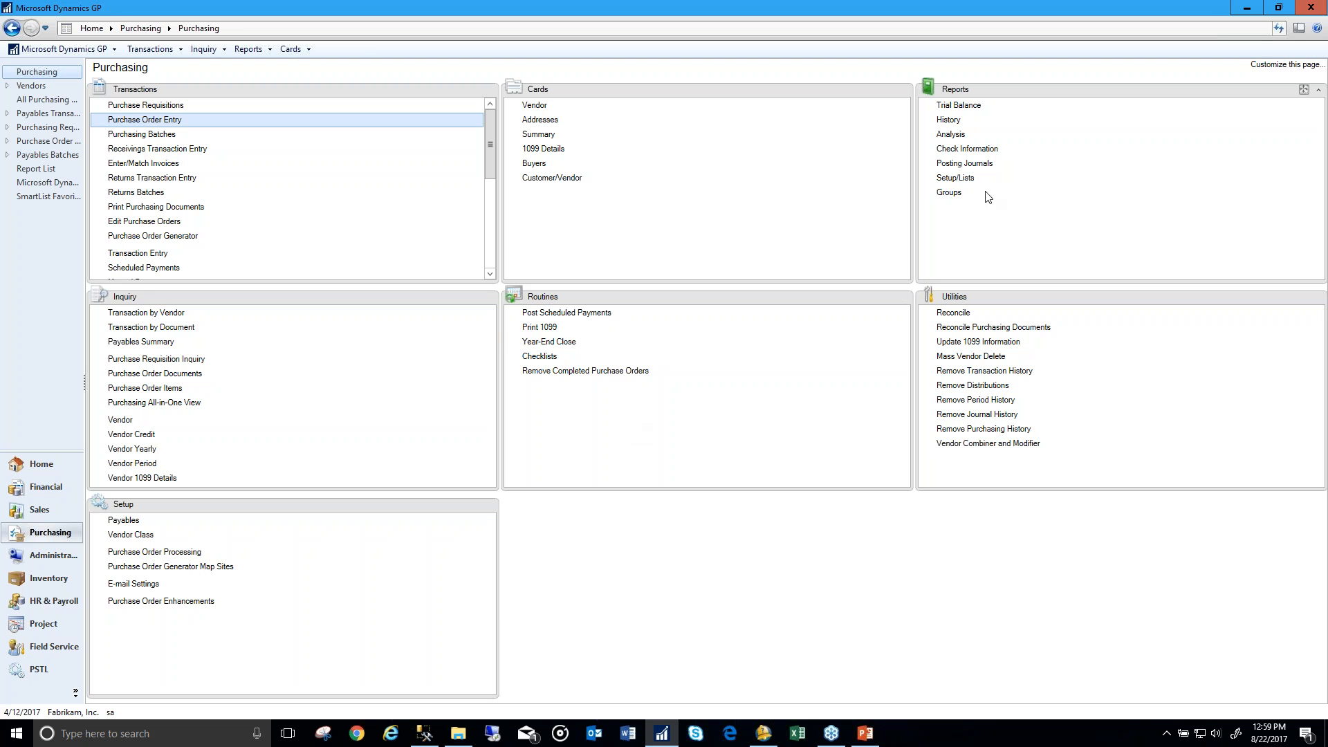
# Step: Check the Dynamics GP version and session information in the About Microsoft Dynamics GP window, and close it
pyautogui.click(1317, 28)
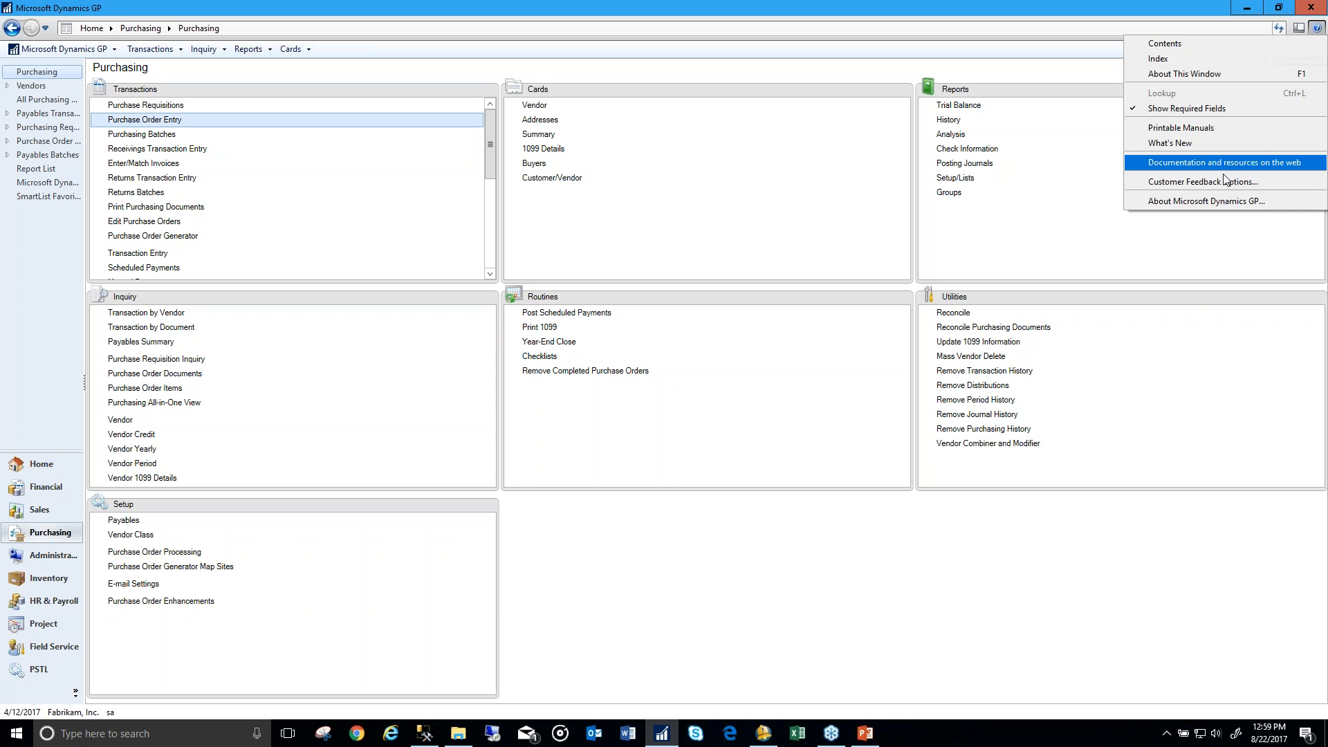
pyautogui.click(1203, 200)
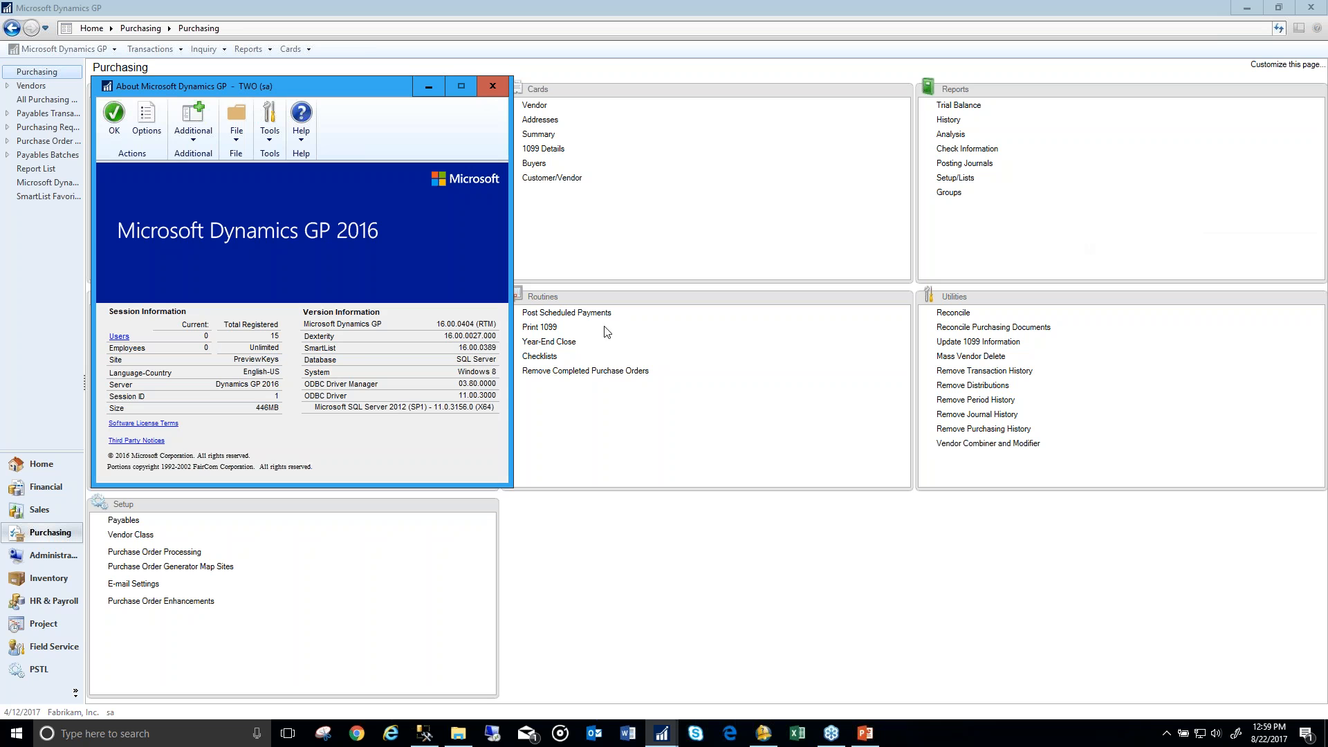
pyautogui.click(491, 92)
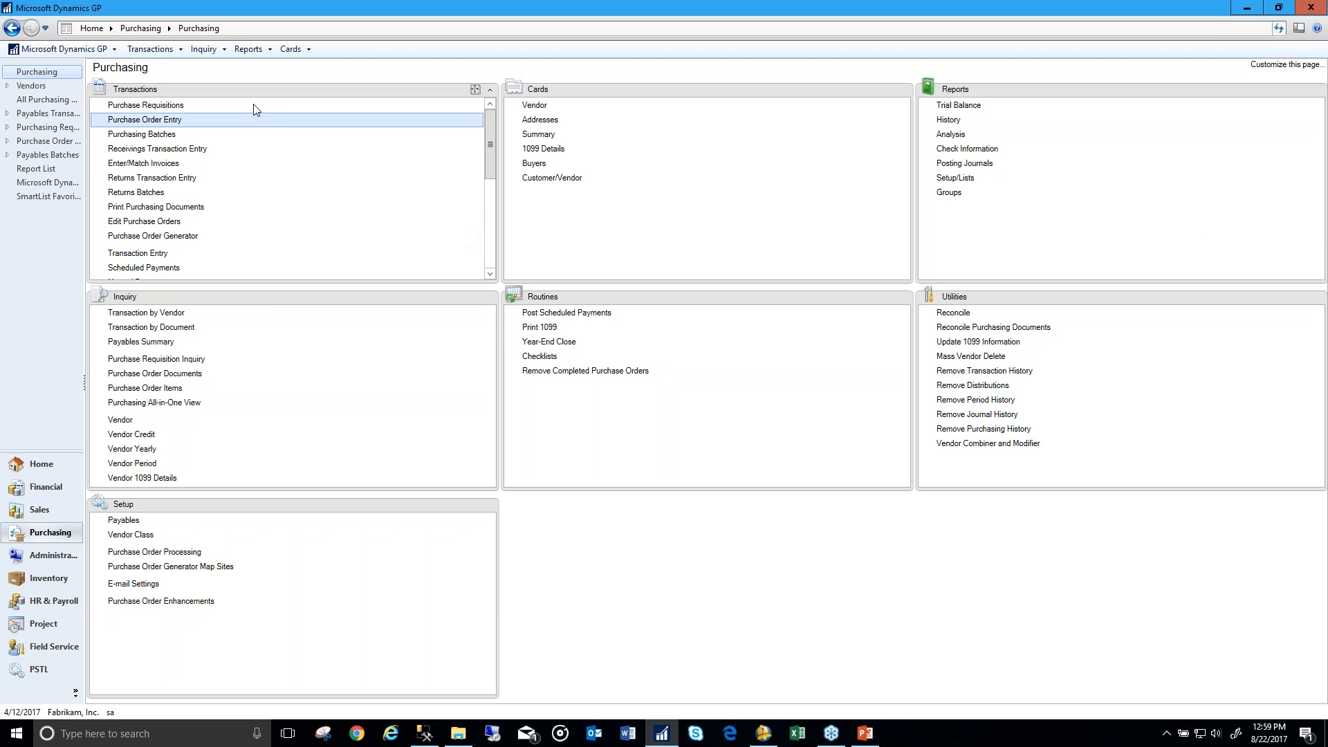
# Step: Open the SmartList Builder window to review its layout, and close it without creating a list
pyautogui.click(96, 54)
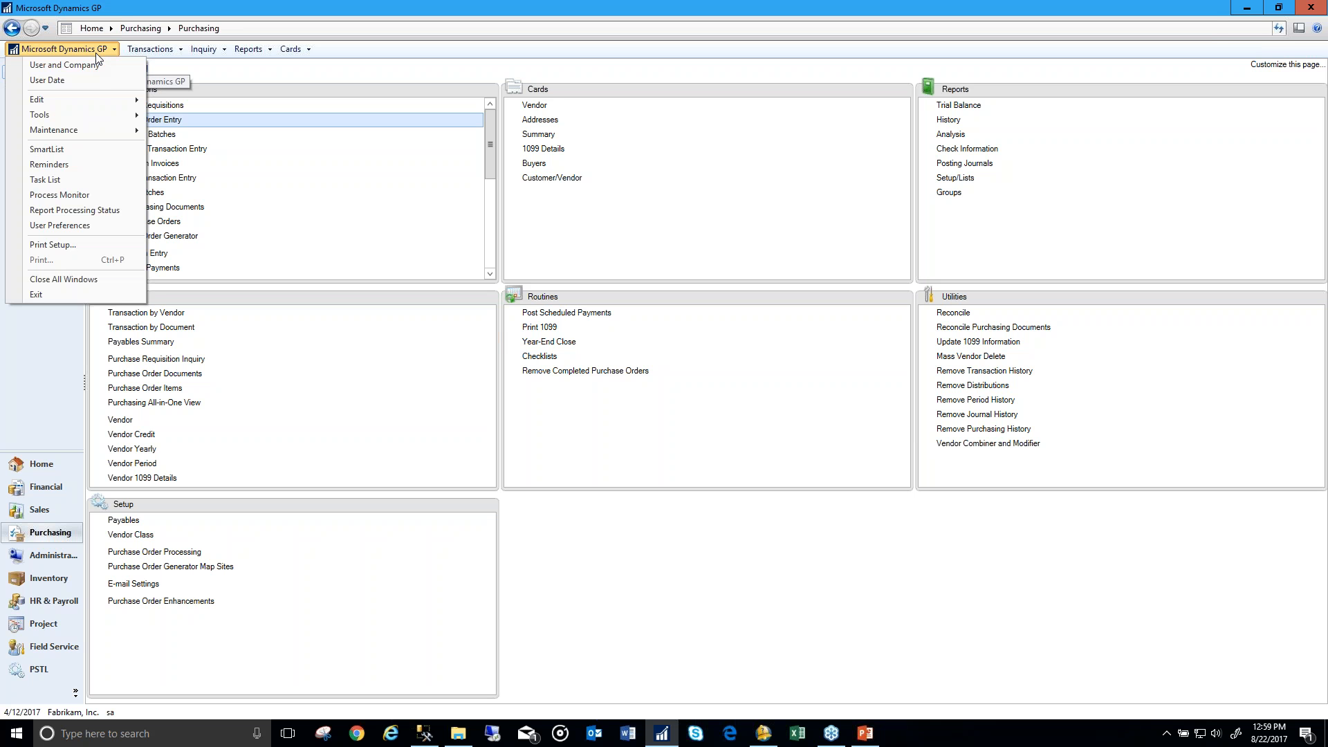
pyautogui.moveTo(92, 114)
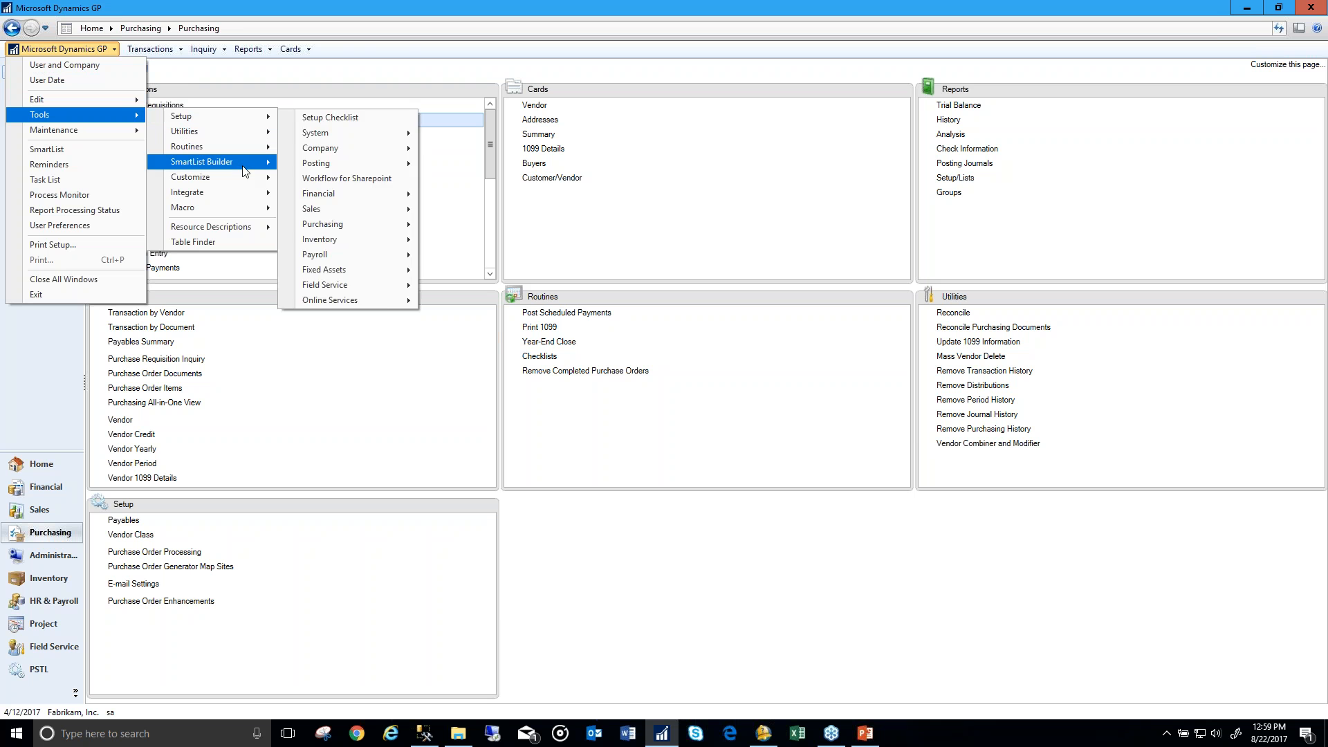
pyautogui.moveTo(255, 163)
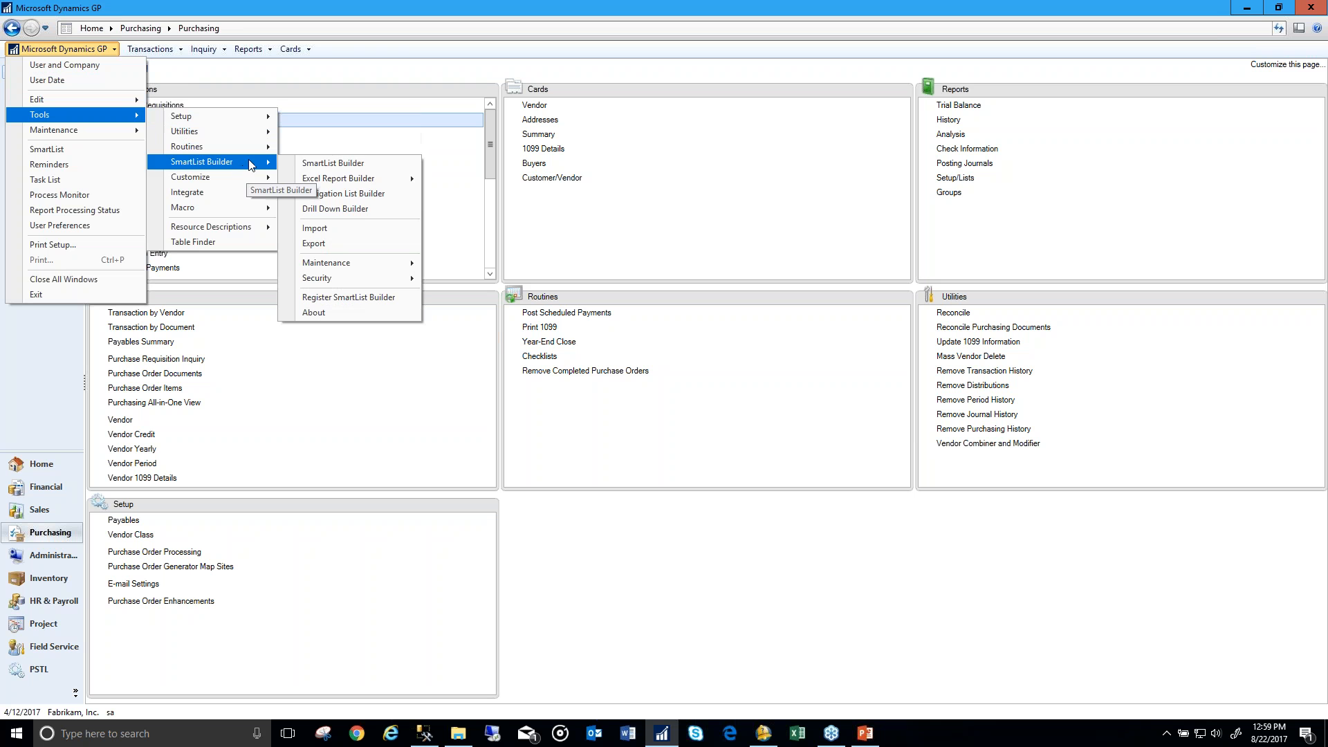
pyautogui.click(379, 170)
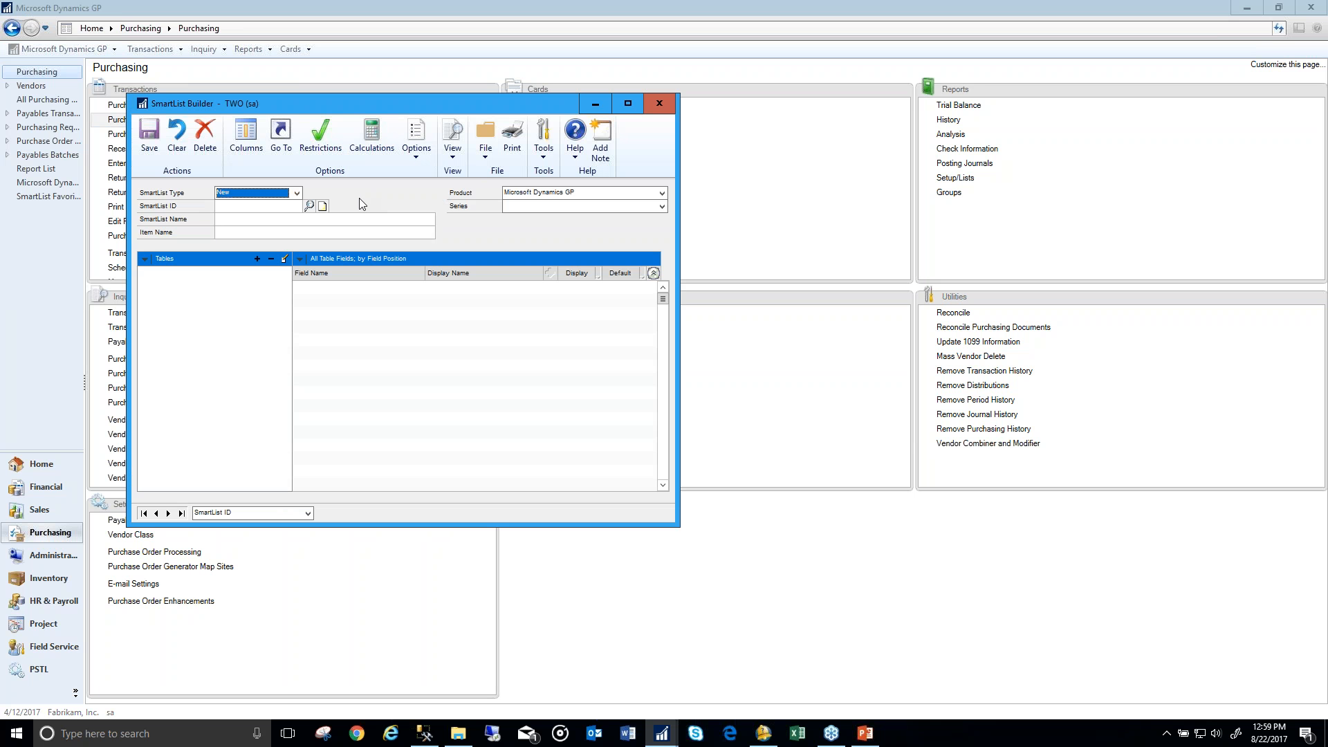
pyautogui.click(658, 105)
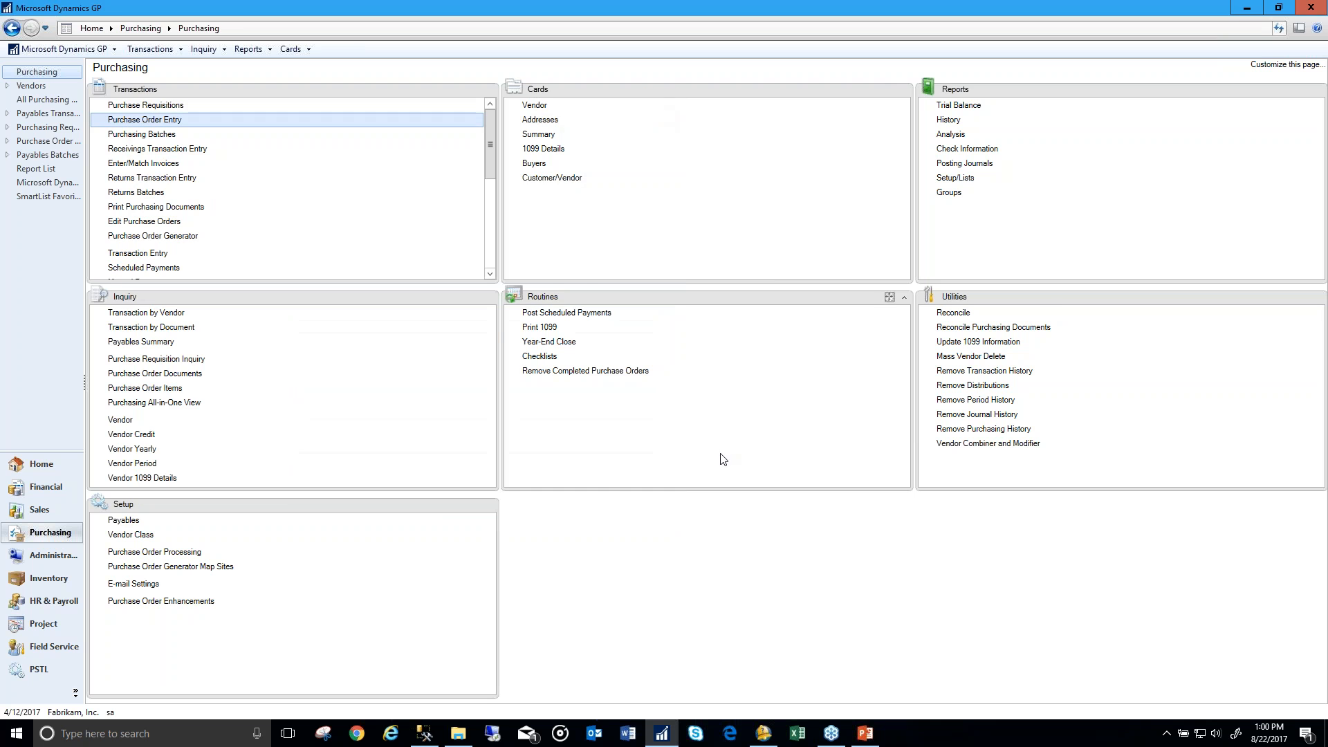
# Step: Switch to the Webinar Template presentation in PowerPoint
pyautogui.click(864, 732)
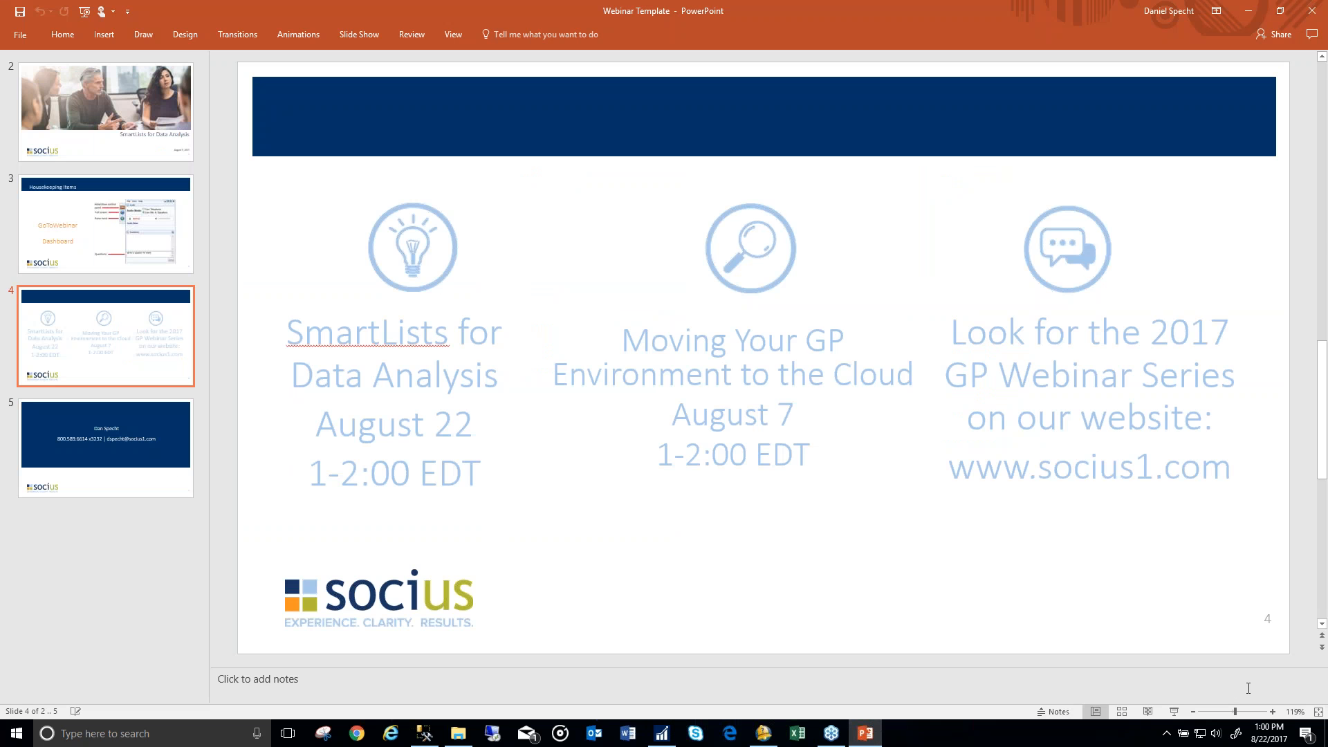